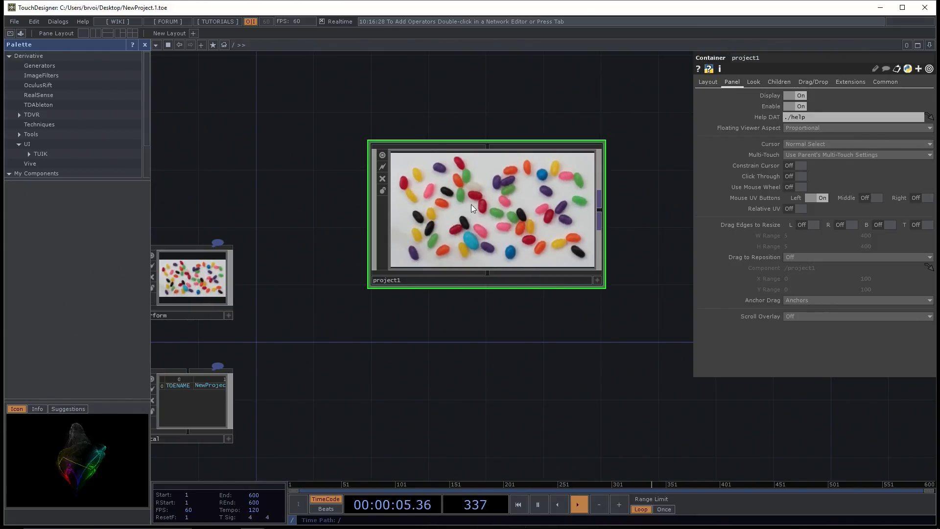
# Delete the project1 container and add the arcBallCamera component from the palette's Tools collection to the root network
pyautogui.press('Delete')
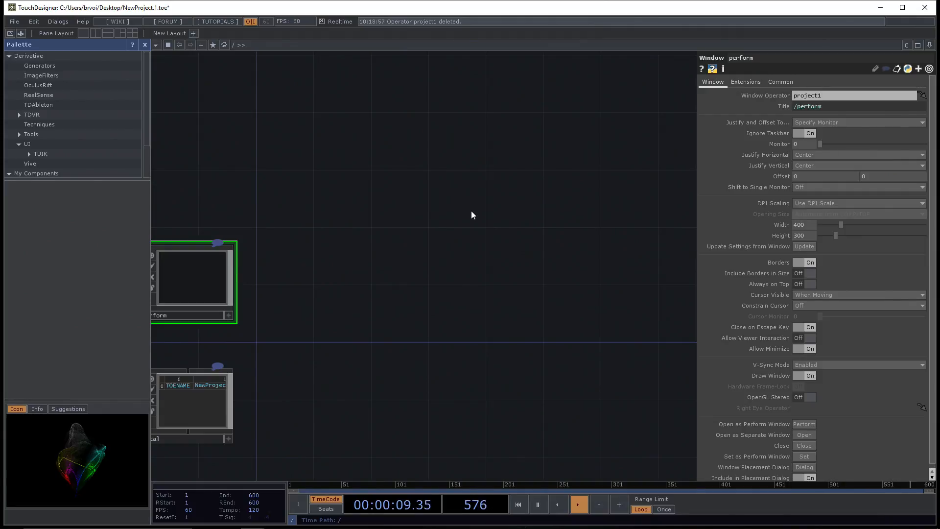
pyautogui.click(90, 134)
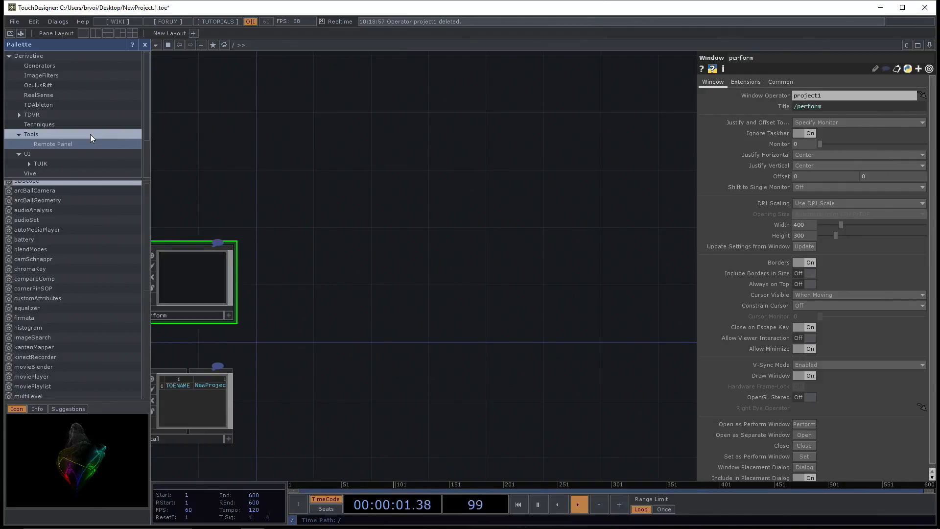
pyautogui.click(39, 131)
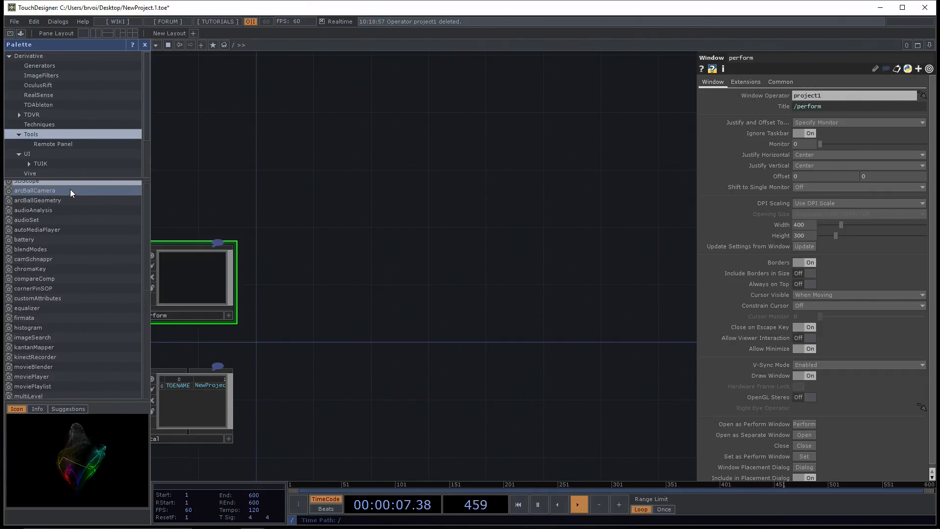
pyautogui.moveTo(69, 189)
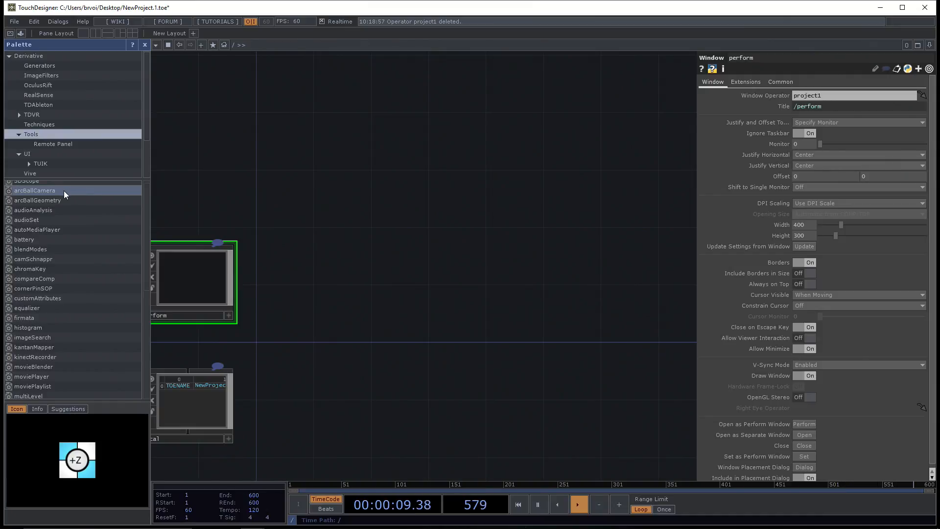
pyautogui.click(64, 190)
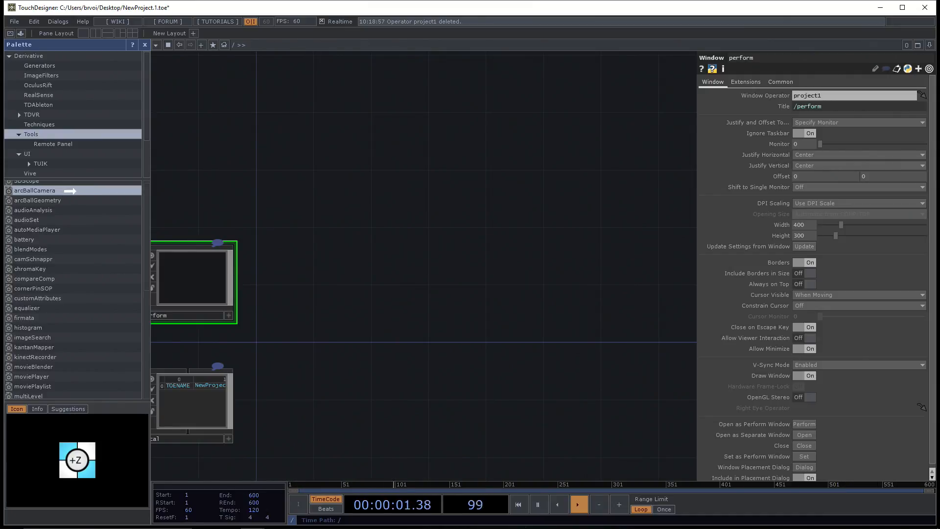
pyautogui.moveTo(64, 190); pyautogui.dragTo(421, 292)
pyautogui.moveTo(354, 341); pyautogui.dragTo(453, 308, button='middle')
pyautogui.scroll(3, 477, 304)
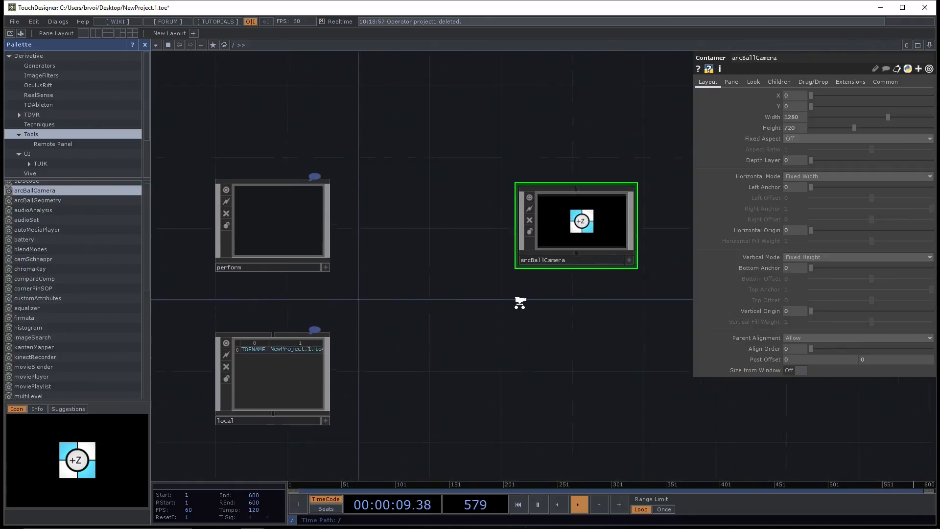
pyautogui.moveTo(520, 298); pyautogui.dragTo(470, 294, button='middle')
pyautogui.scroll(-1, 468, 303)
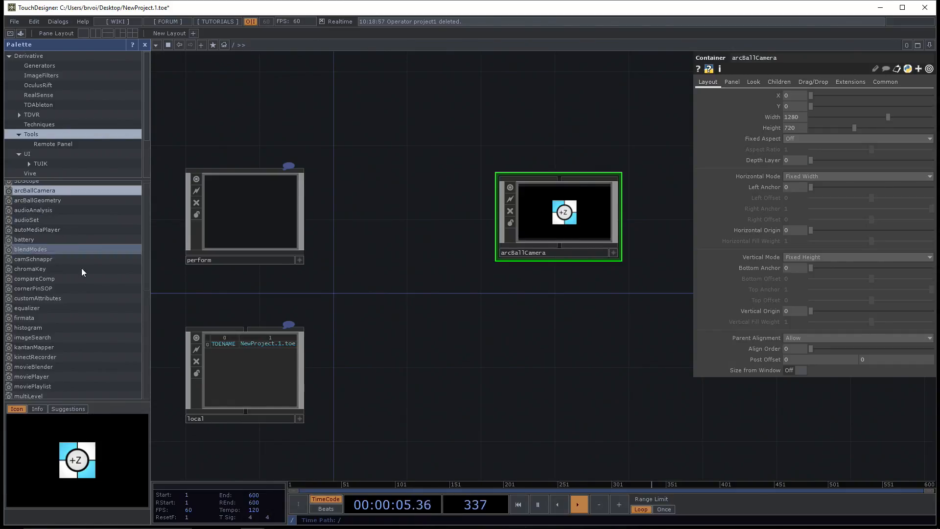
# Make the arcBallCamera viewer active, rotate its textured cube to an angled view, and deactivate the viewer
pyautogui.scroll(3, 634, 290)
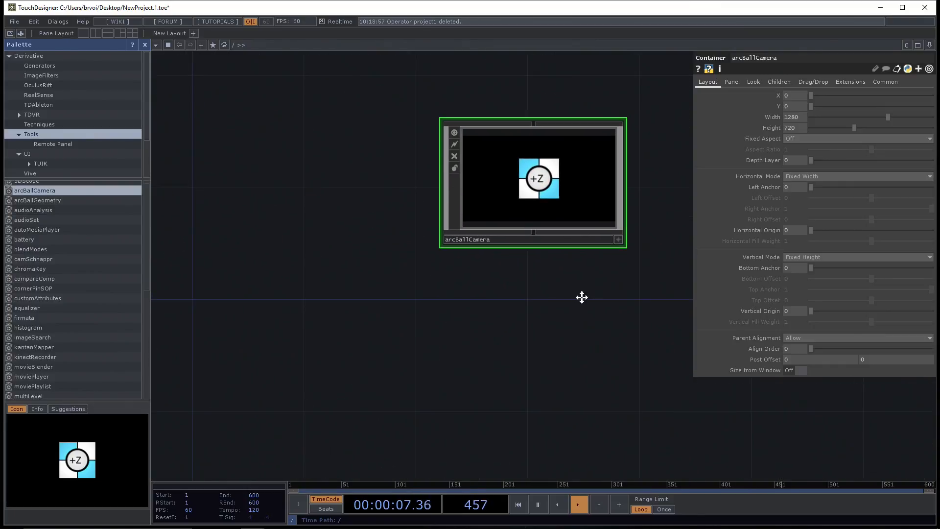
pyautogui.moveTo(581, 296); pyautogui.dragTo(550, 315)
pyautogui.click(570, 263)
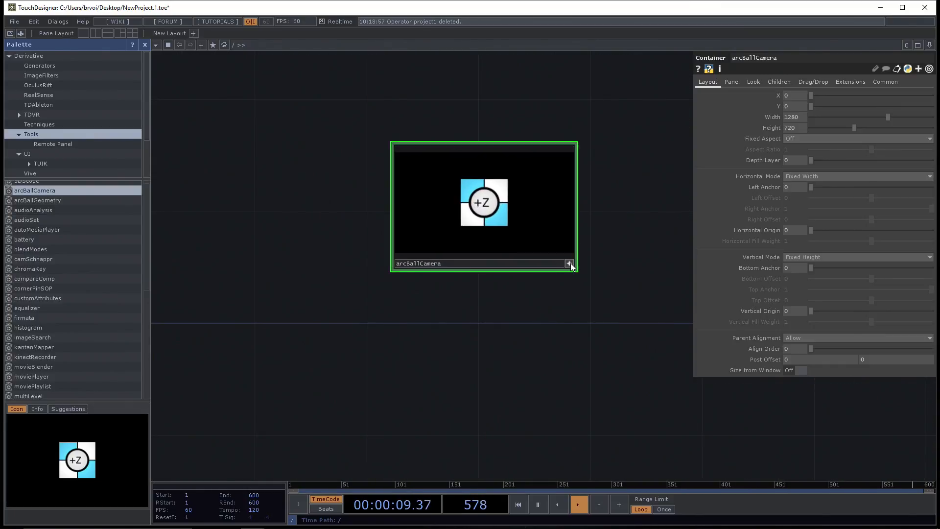
pyautogui.moveTo(522, 178); pyautogui.dragTo(472, 204)
pyautogui.moveTo(472, 204)
pyautogui.mouseDown(button='right')
pyautogui.moveTo(421, 213)
pyautogui.moveTo(538, 208)
pyautogui.moveTo(459, 213)
pyautogui.moveTo(485, 213)
pyautogui.mouseUp(button='right')
pyautogui.moveTo(485, 212)
pyautogui.mouseDown()
pyautogui.moveTo(474, 210)
pyautogui.moveTo(556, 193)
pyautogui.moveTo(472, 206)
pyautogui.moveTo(476, 213)
pyautogui.moveTo(495, 184)
pyautogui.moveTo(480, 211)
pyautogui.moveTo(559, 192)
pyautogui.moveTo(497, 229)
pyautogui.moveTo(484, 172)
pyautogui.moveTo(469, 186)
pyautogui.moveTo(489, 195)
pyautogui.moveTo(473, 208)
pyautogui.moveTo(500, 196)
pyautogui.moveTo(477, 215)
pyautogui.moveTo(472, 202)
pyautogui.mouseUp()
pyautogui.press('h')
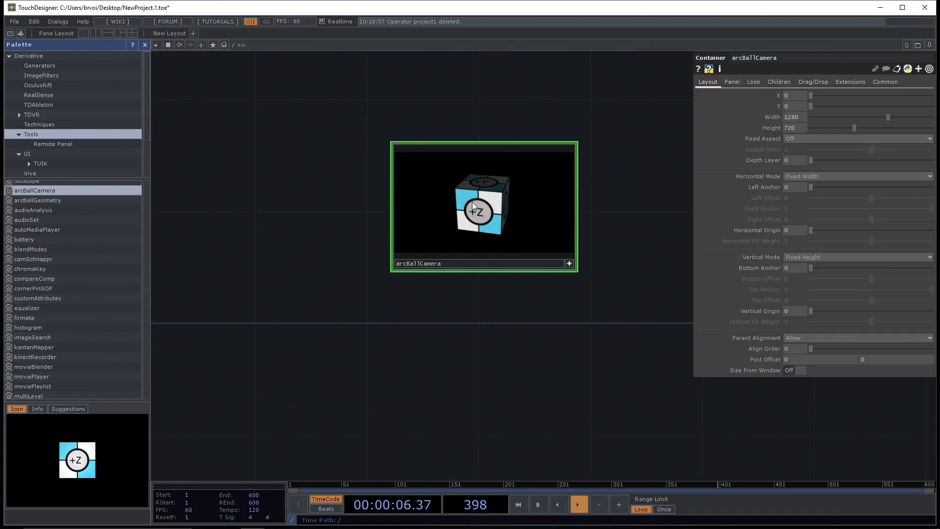
pyautogui.click(568, 263)
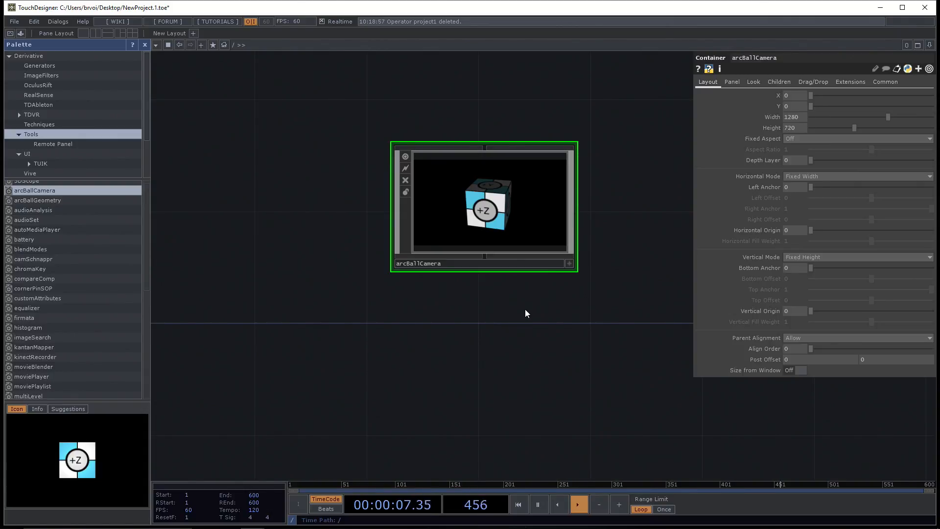
# Enter the arcBallCamera component's internal network and look over its camera, light, geometry, texture and render operators
pyautogui.moveTo(536, 307); pyautogui.dragTo(497, 353)
pyautogui.scroll(2, 487, 338)
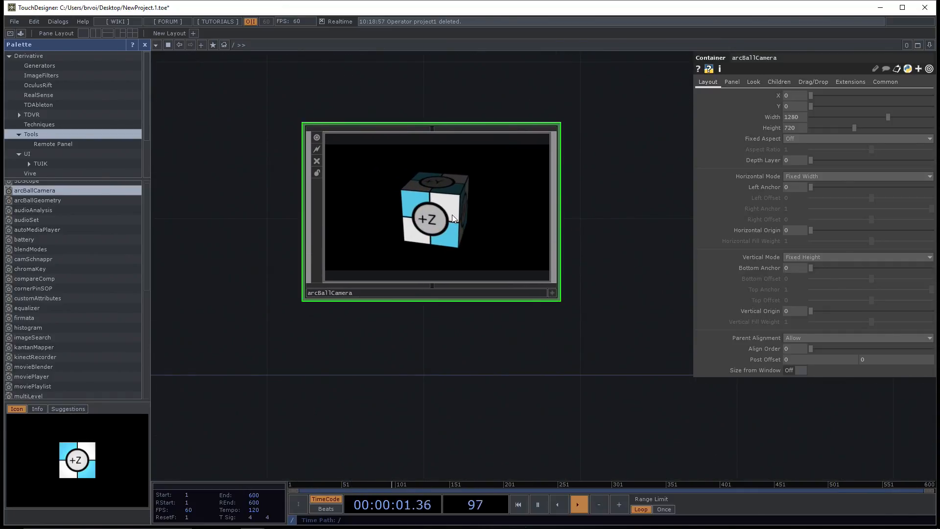
pyautogui.scroll(2, 451, 215)
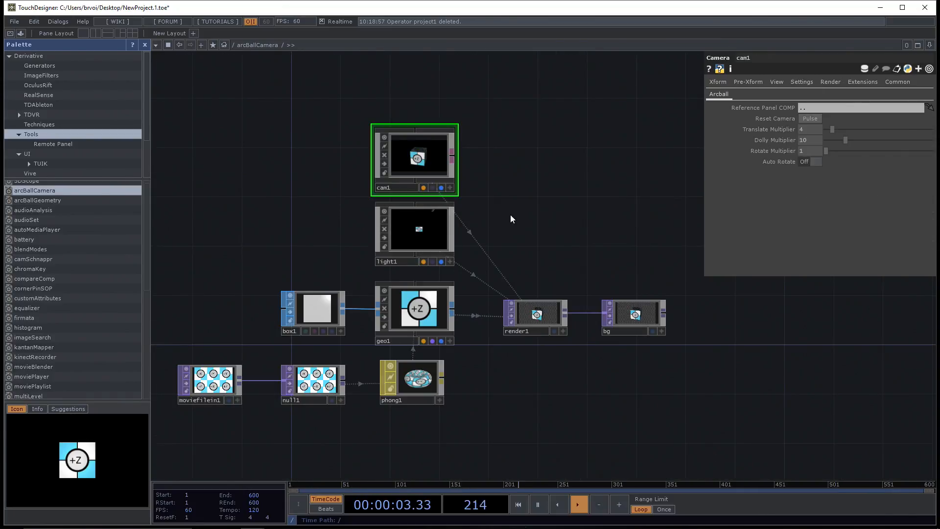
pyautogui.moveTo(509, 186); pyautogui.dragTo(560, 207)
pyautogui.moveTo(273, 259); pyautogui.dragTo(273, 250)
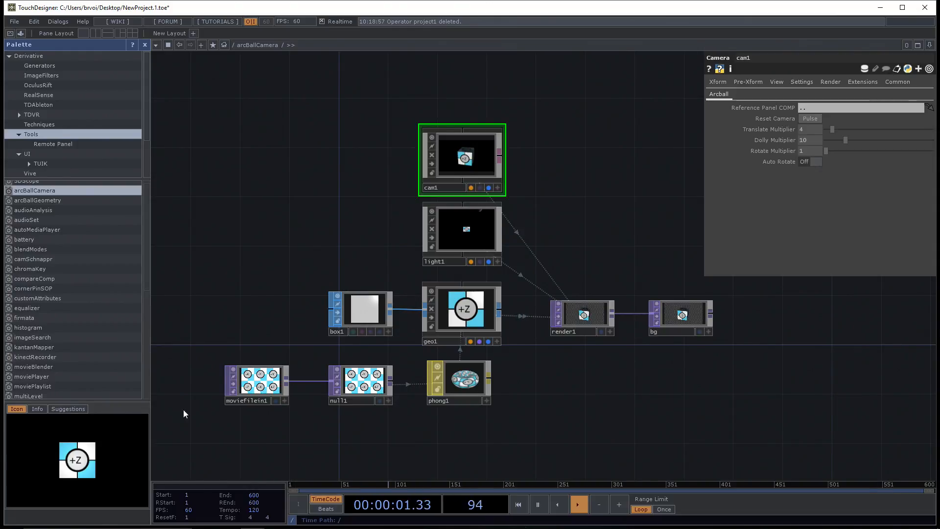
pyautogui.scroll(3, 266, 437)
pyautogui.scroll(-4, 238, 443)
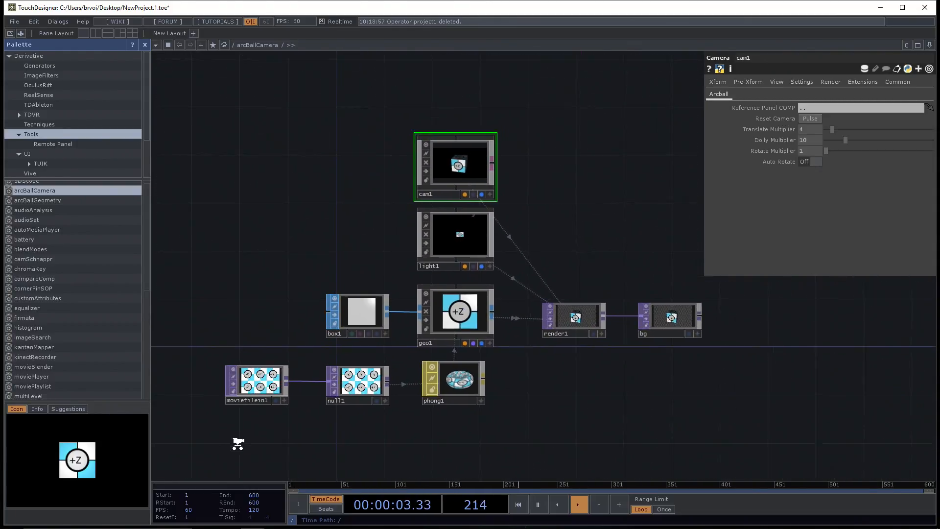
pyautogui.scroll(2, 237, 443)
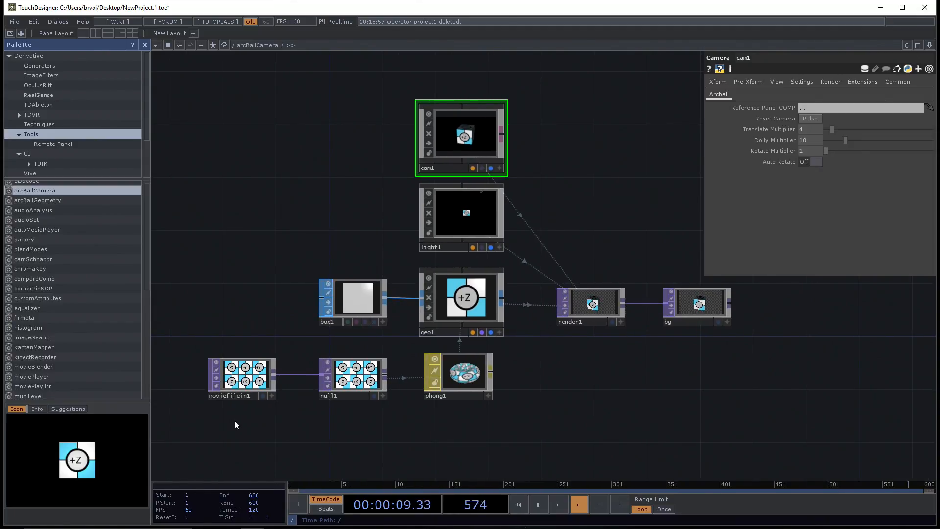
# Delete the moviefilein1 and null1 texture operators feeding the Phong material, and select the box1 operator
pyautogui.click(236, 381)
pyautogui.click(373, 379)
pyautogui.click(258, 374)
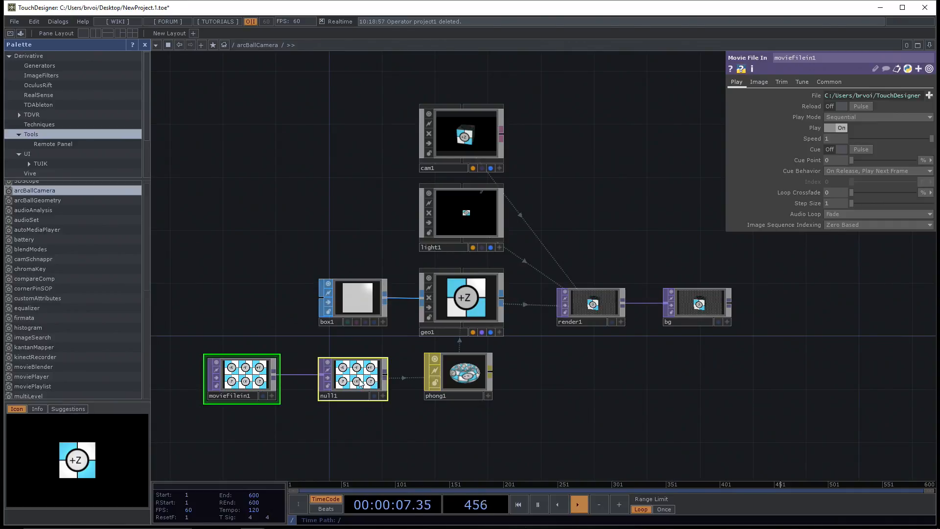
pyautogui.press('Delete')
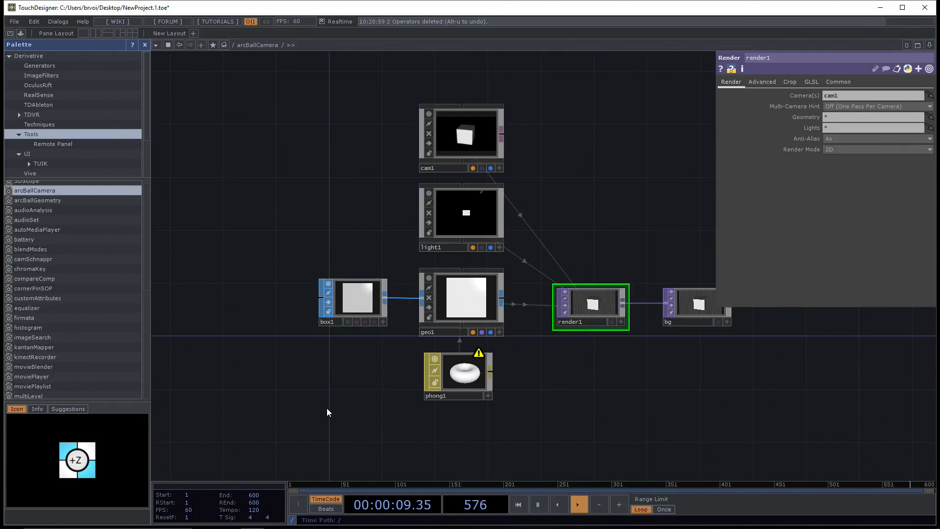
pyautogui.moveTo(329, 408); pyautogui.dragTo(327, 404)
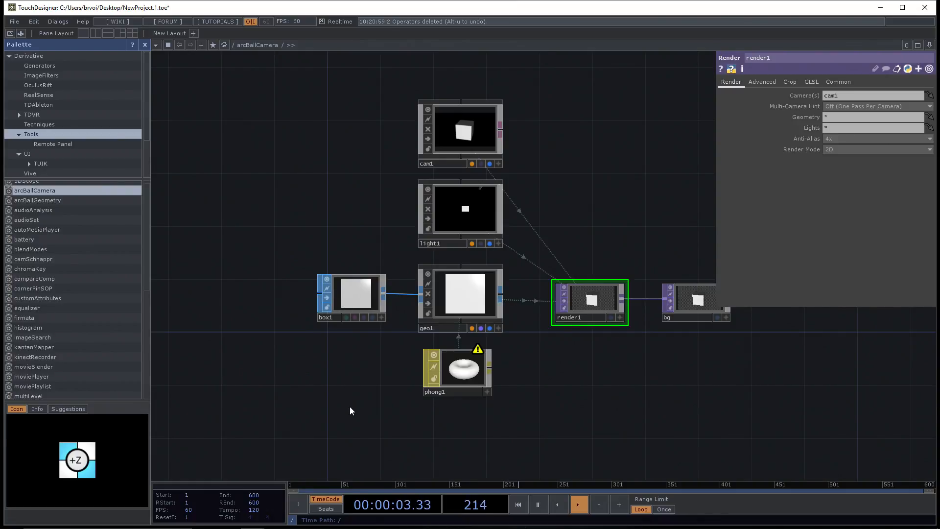
pyautogui.click(372, 295)
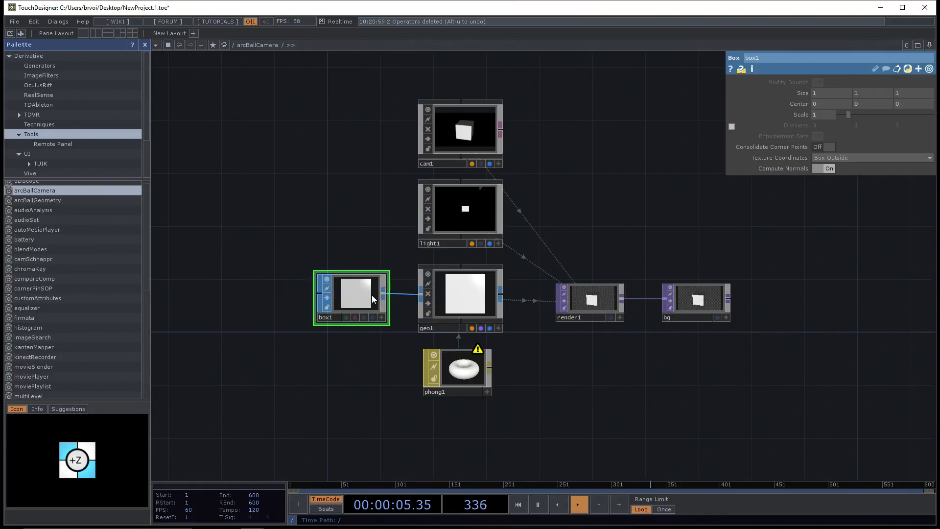
pyautogui.moveTo(364, 395); pyautogui.dragTo(421, 323)
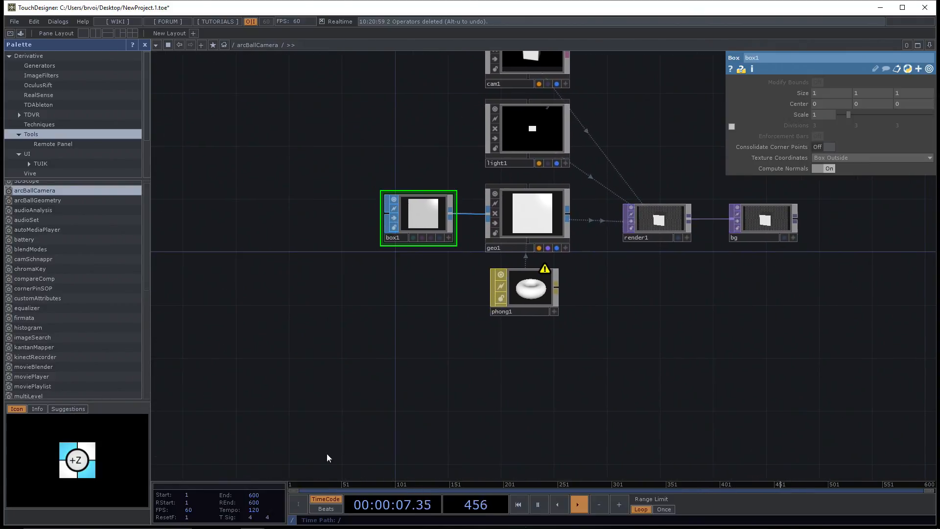
# Switch to the instanceNoise.58 project to examine its noise-deformed cube example, and return to the NewProject.1 project
pyautogui.moveTo(279, 528)
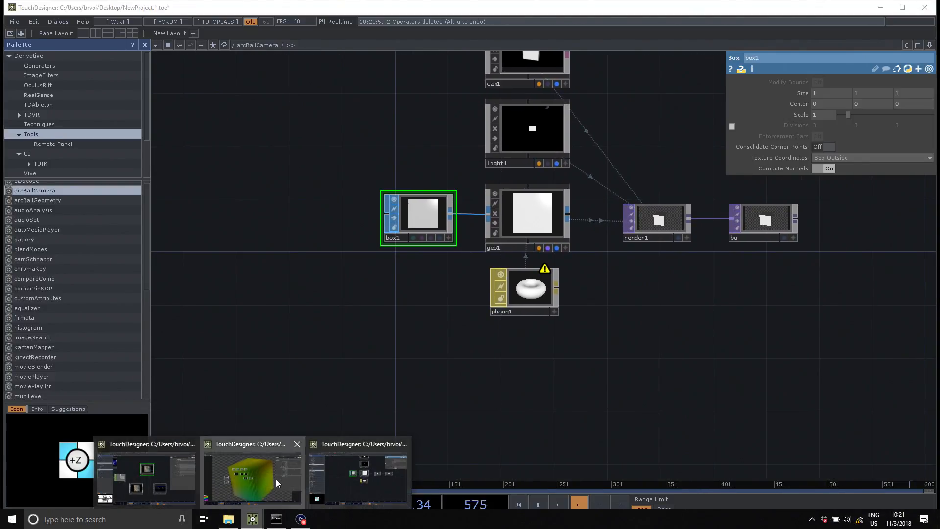
pyautogui.click(251, 475)
pyautogui.scroll(3, 419, 312)
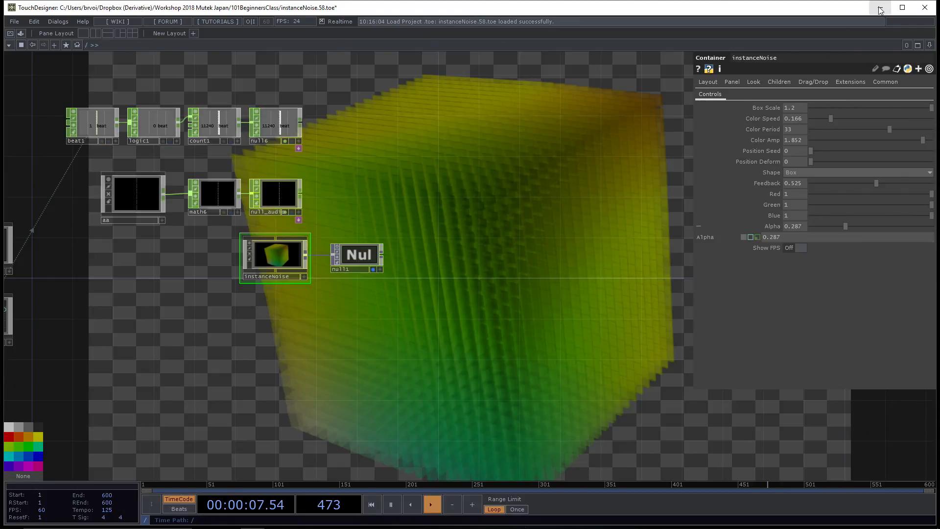
pyautogui.moveTo(460, 245); pyautogui.dragTo(534, 243)
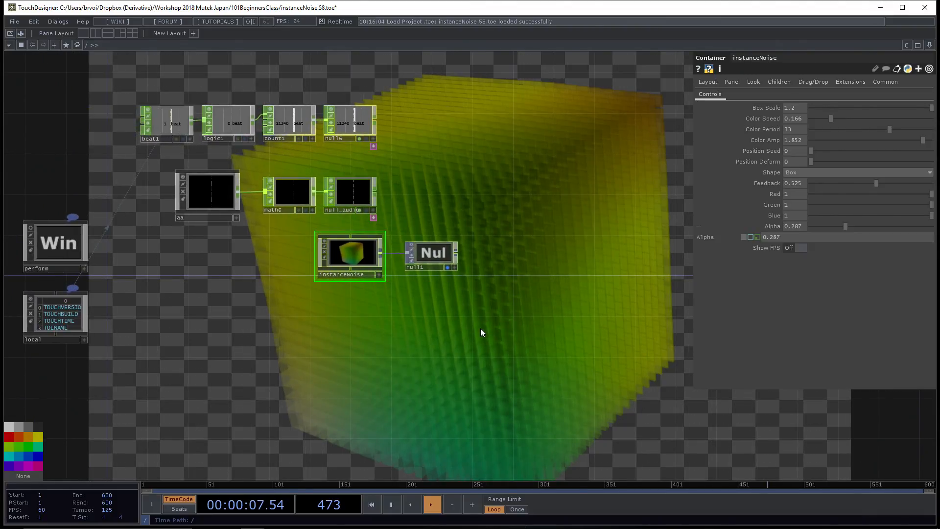
pyautogui.moveTo(480, 328); pyautogui.dragTo(480, 322)
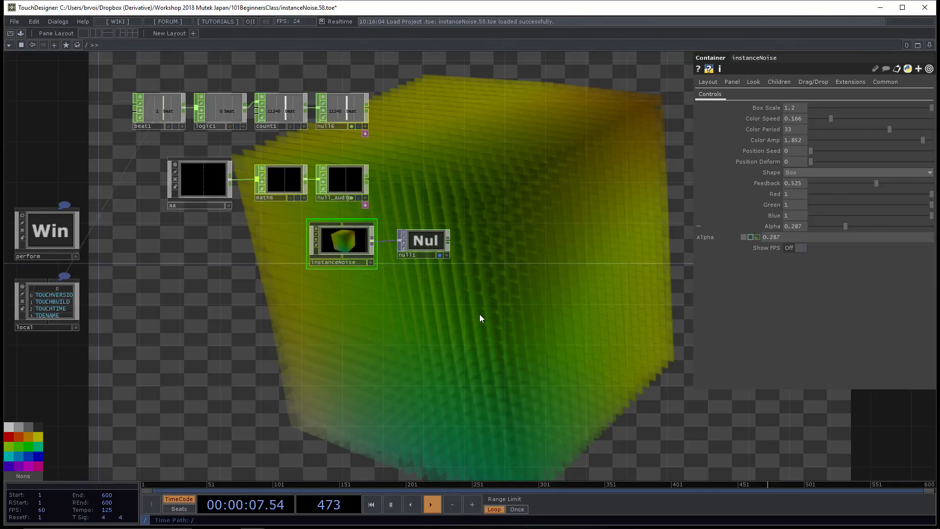
pyautogui.moveTo(480, 315); pyautogui.dragTo(471, 341)
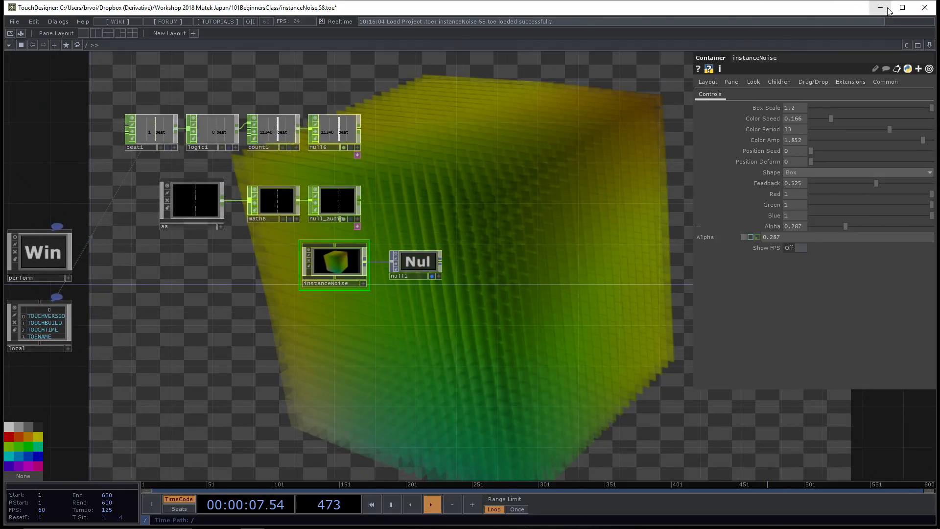
pyautogui.hotkey('alt', 'Tab')
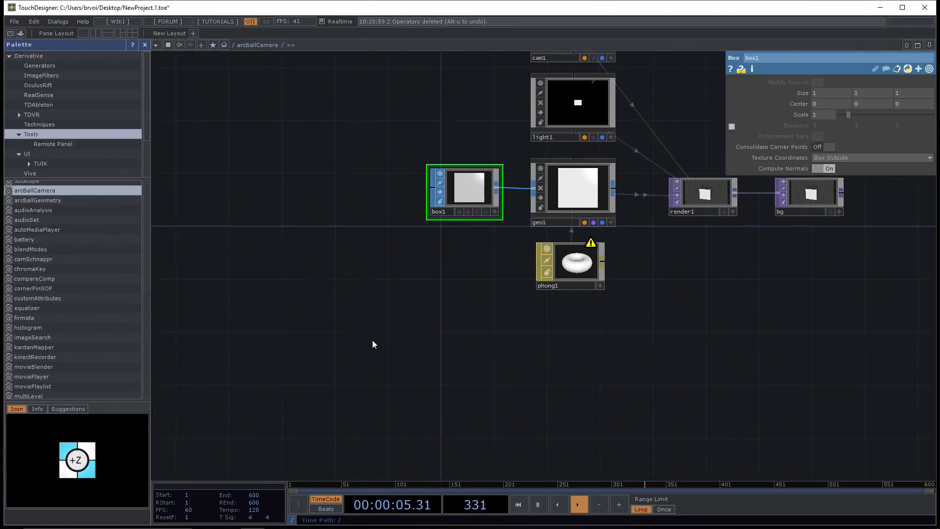
pyautogui.moveTo(372, 344); pyautogui.dragTo(398, 319)
pyautogui.press('Tab')
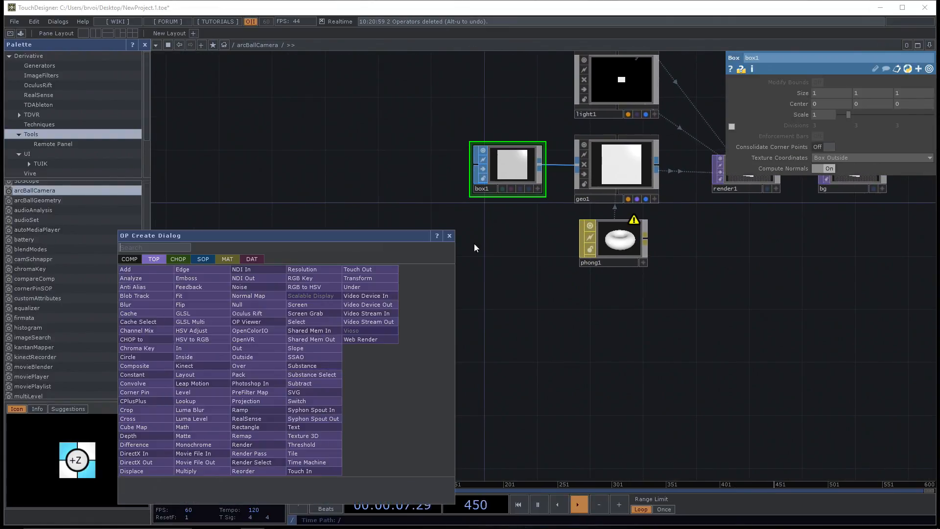
pyautogui.press('Escape')
# Make the box1 viewer active, rotate it to show the box in perspective, and deactivate the viewer
pyautogui.moveTo(531, 205); pyautogui.dragTo(507, 261)
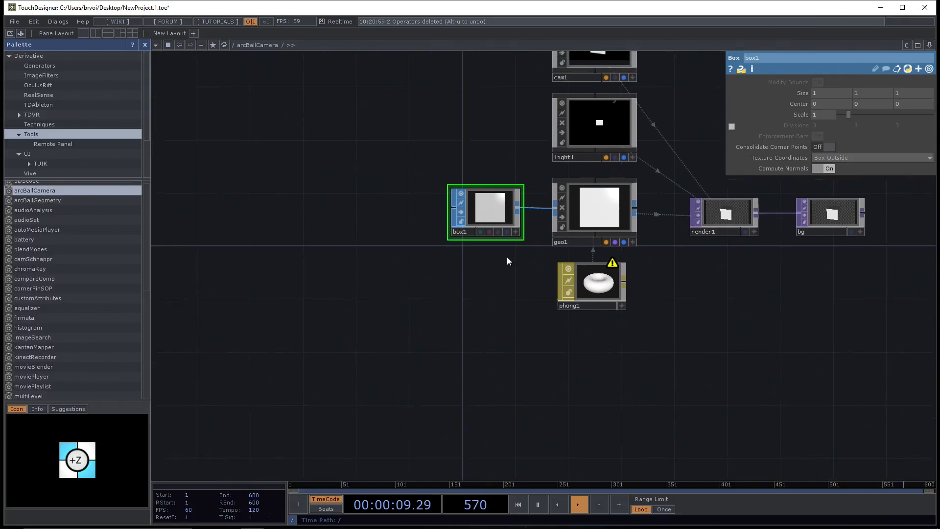
pyautogui.click(512, 240)
pyautogui.moveTo(485, 215); pyautogui.dragTo(455, 273)
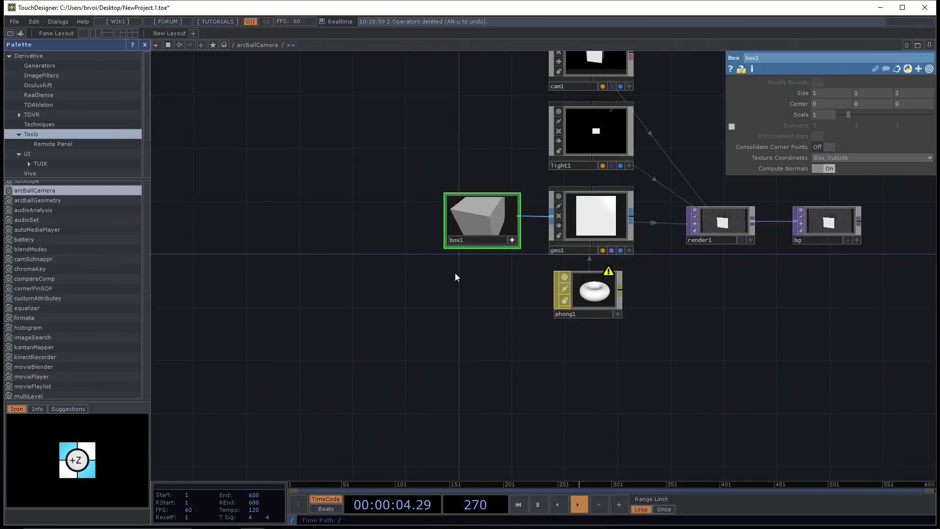
pyautogui.click(512, 240)
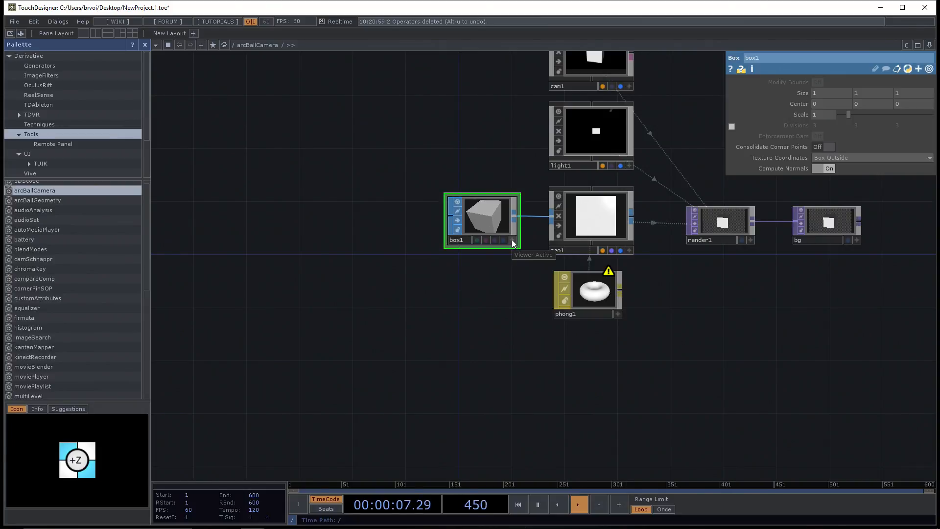
# Add a Box SOP to the network in the empty space below and beside box1
pyautogui.press('Tab')
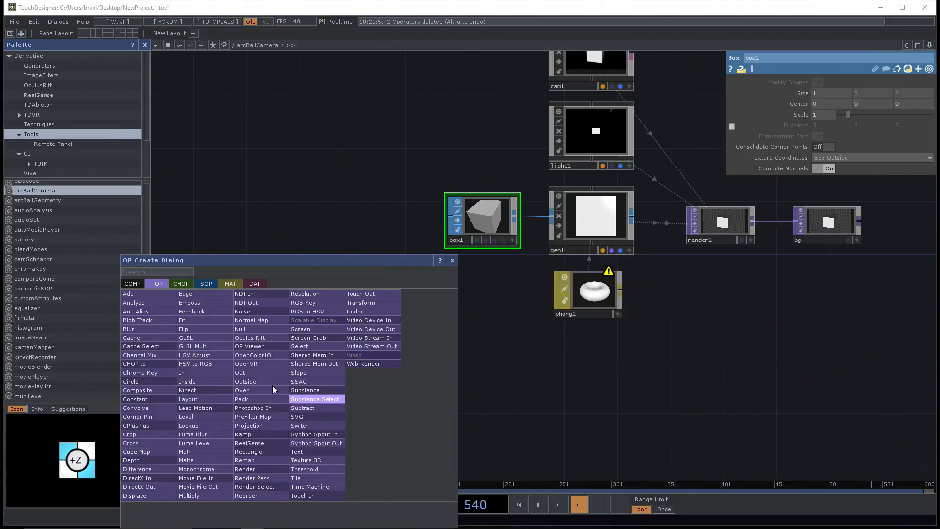
pyautogui.click(206, 283)
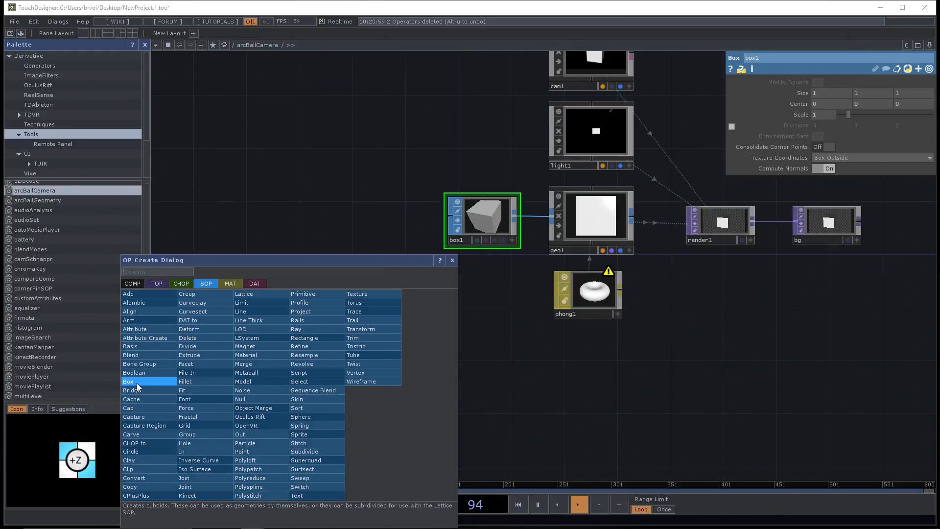
pyautogui.press('Tab')
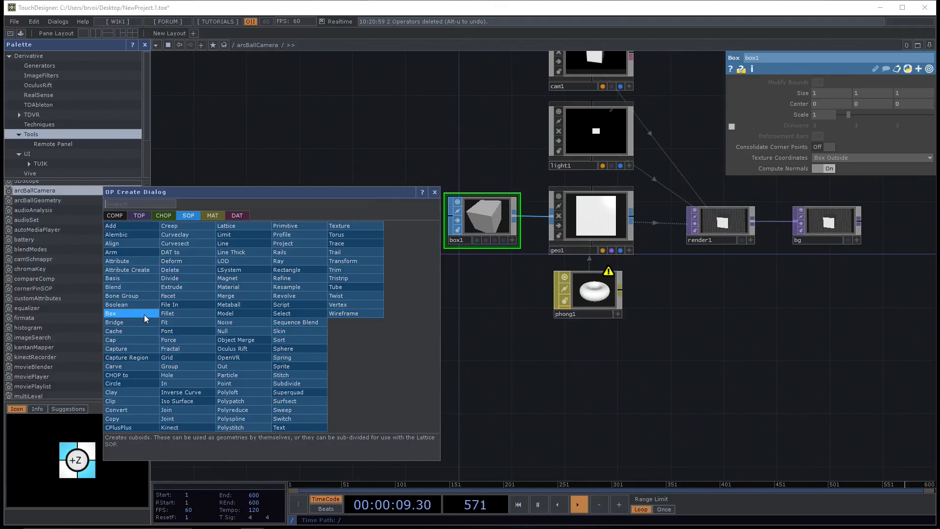
pyautogui.moveTo(200, 192); pyautogui.dragTo(269, 182)
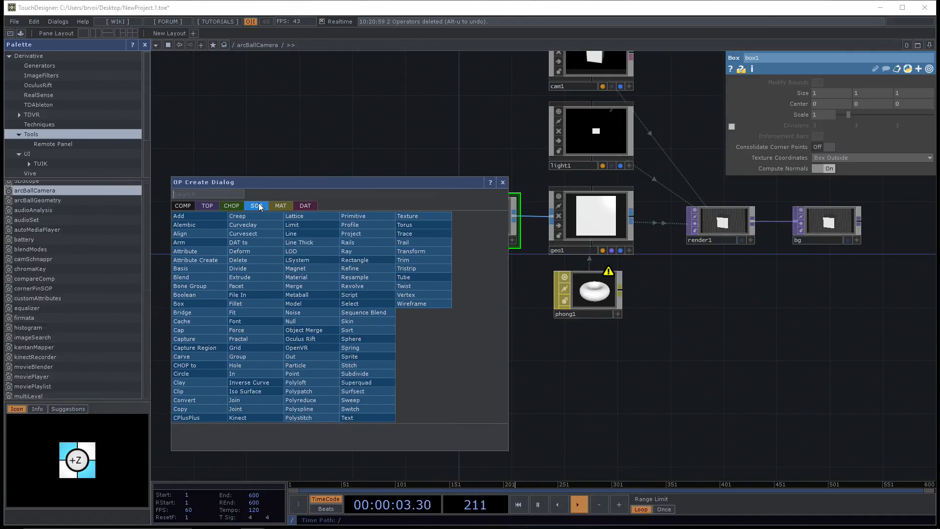
pyautogui.click(186, 304)
pyautogui.click(285, 364)
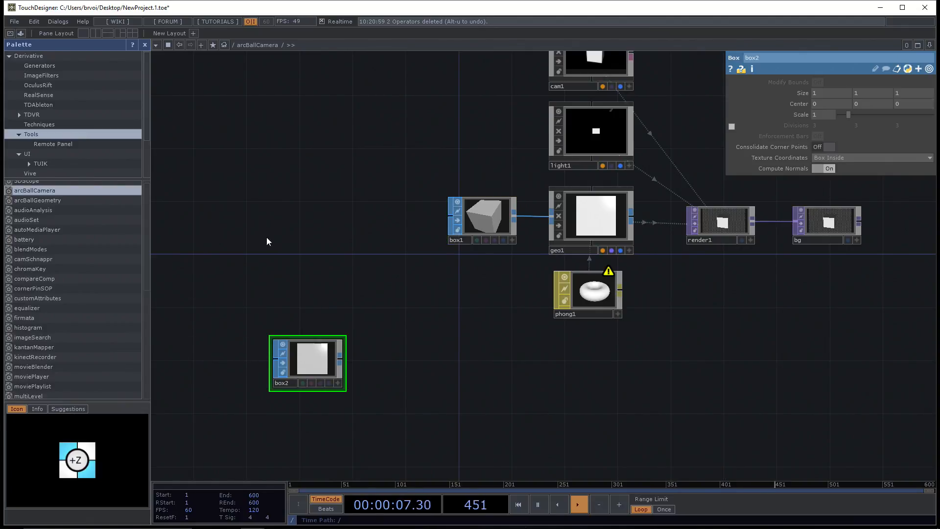
# Close the palette to enlarge the network area, and enable divisions on box2
pyautogui.click(145, 45)
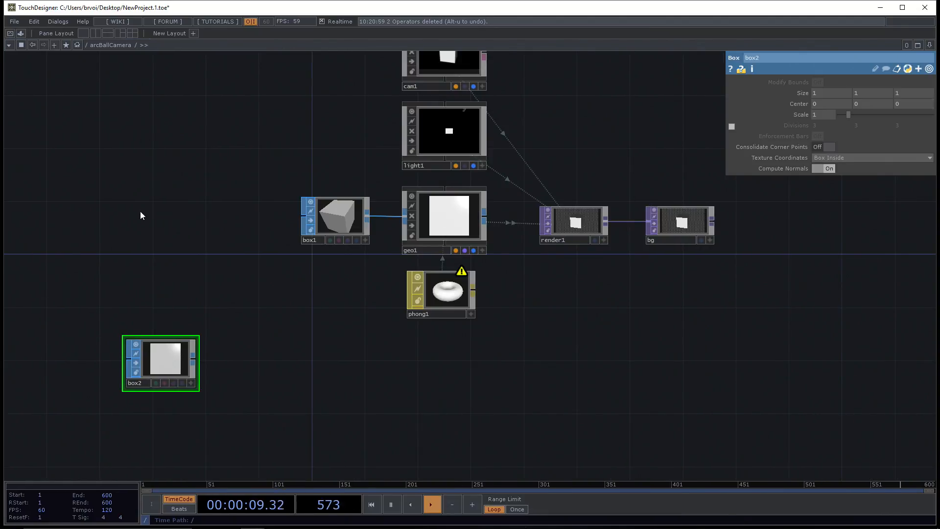
pyautogui.moveTo(150, 216); pyautogui.dragTo(221, 234)
pyautogui.scroll(-1, 207, 201)
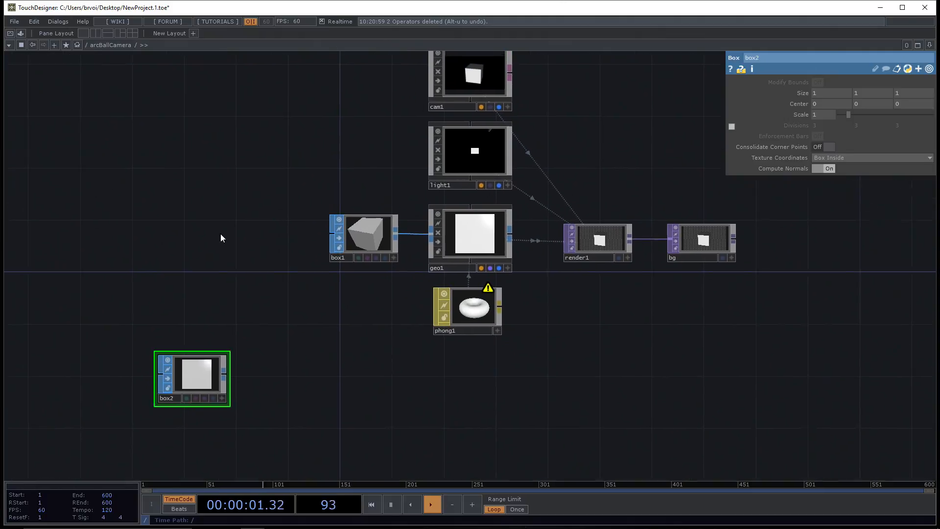
pyautogui.scroll(1, 221, 255)
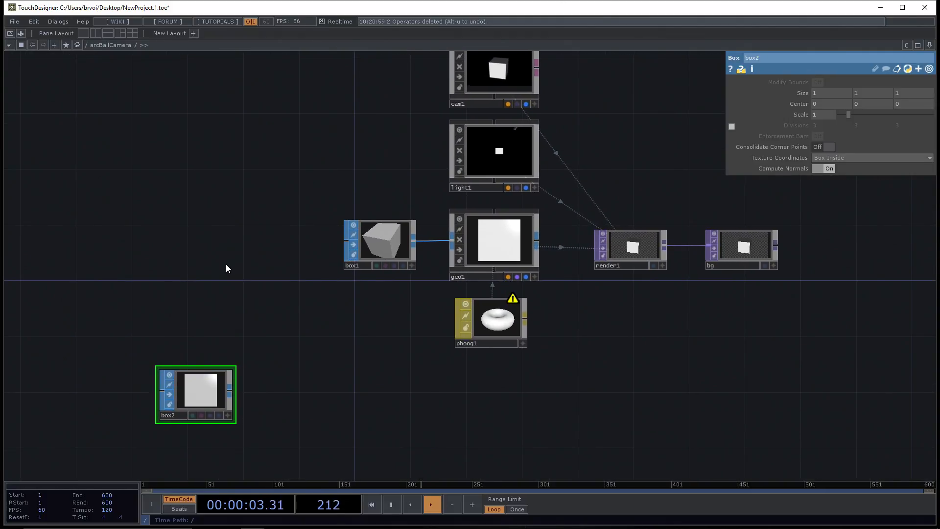
pyautogui.scroll(3, 271, 414)
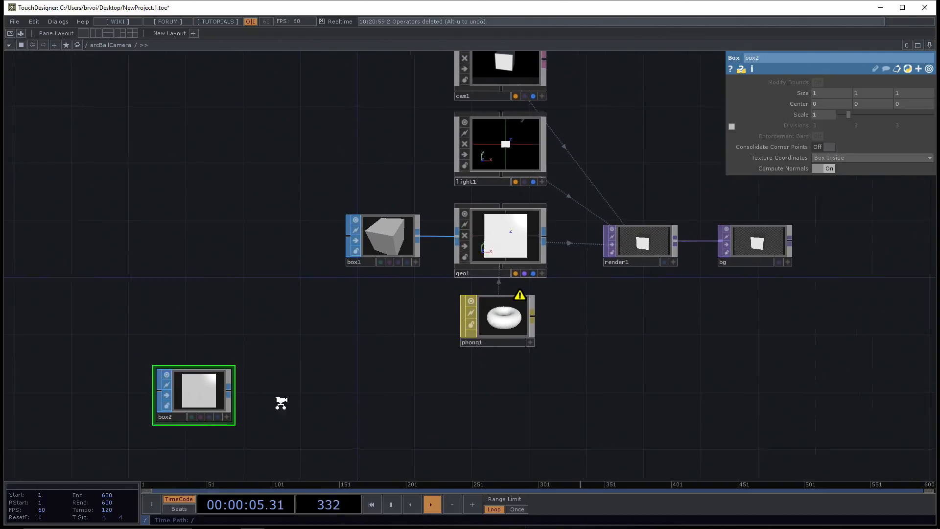
pyautogui.moveTo(313, 407); pyautogui.dragTo(342, 405)
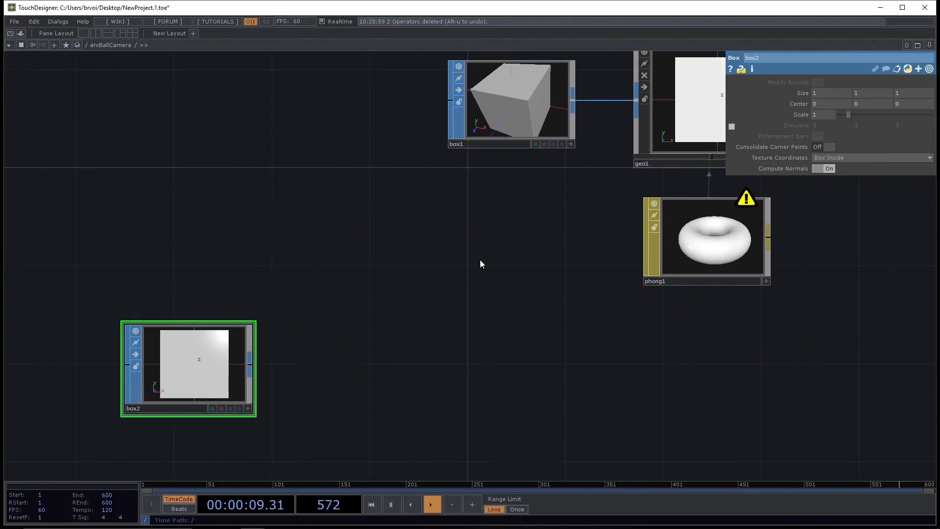
pyautogui.click(732, 126)
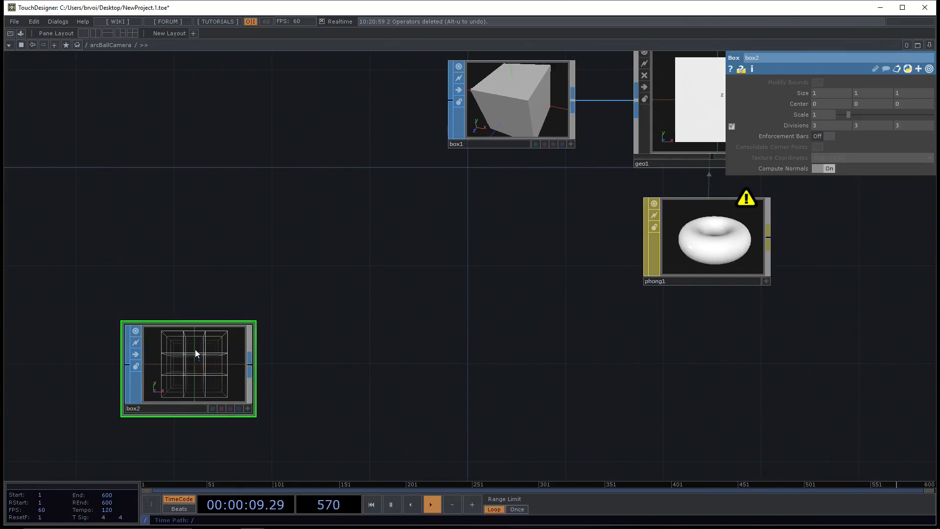
# Make the box2 viewer active, rotate its wireframe into a perspective view, and deactivate the viewer
pyautogui.click(248, 410)
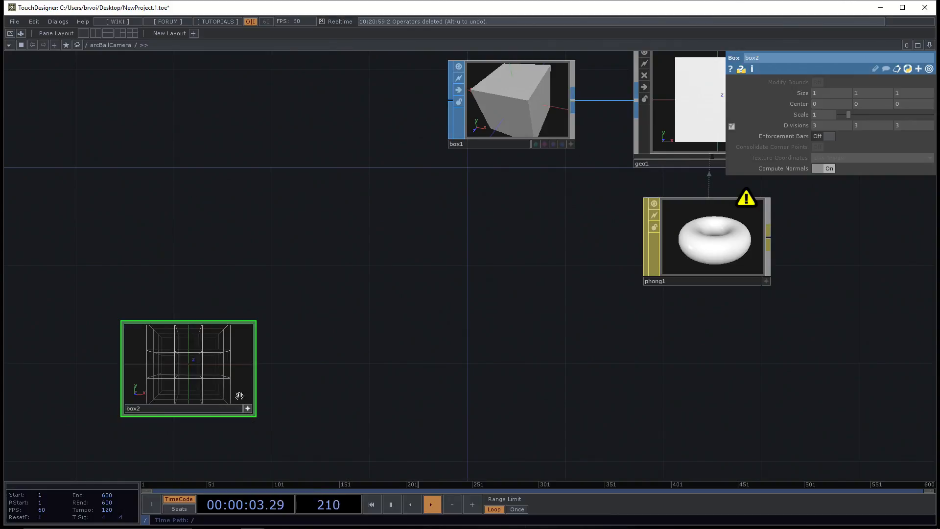
pyautogui.moveTo(237, 359)
pyautogui.mouseDown()
pyautogui.moveTo(225, 375)
pyautogui.moveTo(245, 358)
pyautogui.moveTo(208, 369)
pyautogui.moveTo(216, 380)
pyautogui.moveTo(225, 348)
pyautogui.moveTo(204, 369)
pyautogui.moveTo(242, 378)
pyautogui.moveTo(225, 373)
pyautogui.mouseUp()
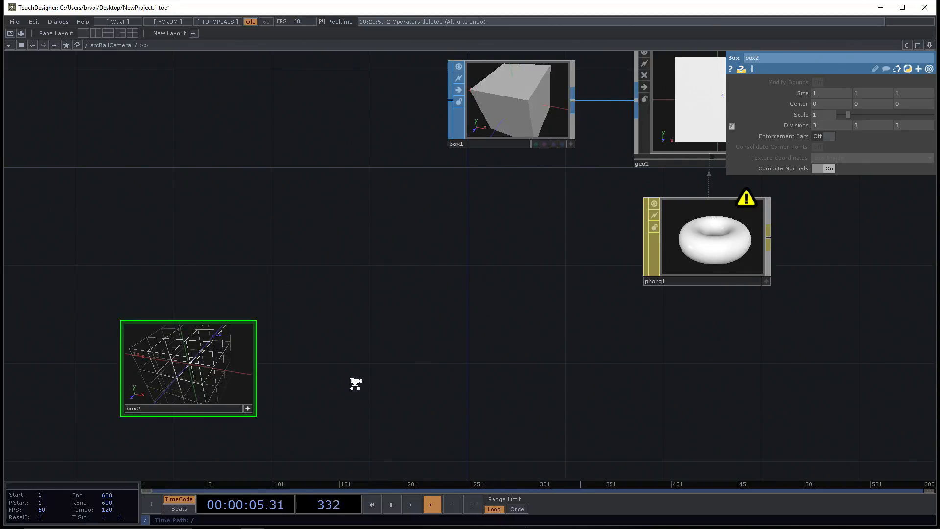
pyautogui.scroll(2, 356, 383)
pyautogui.moveTo(363, 377); pyautogui.dragTo(407, 351)
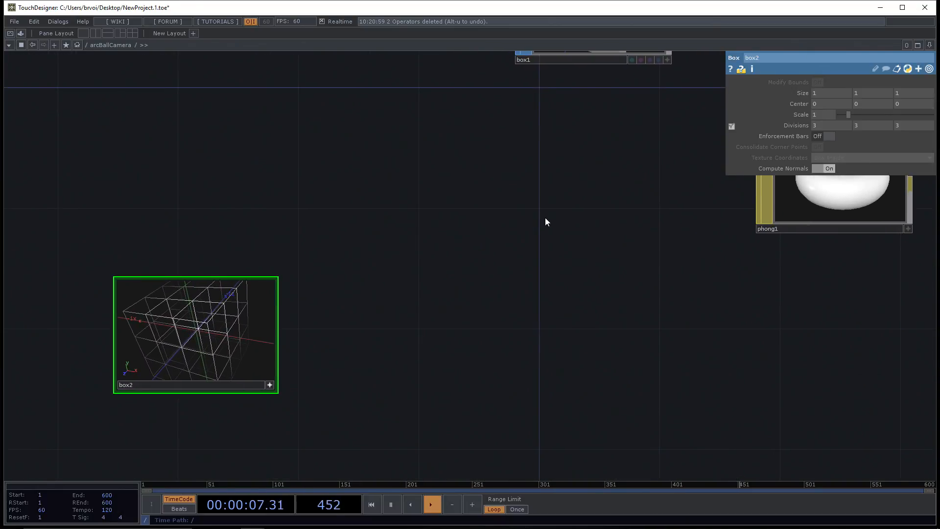
pyautogui.click(268, 384)
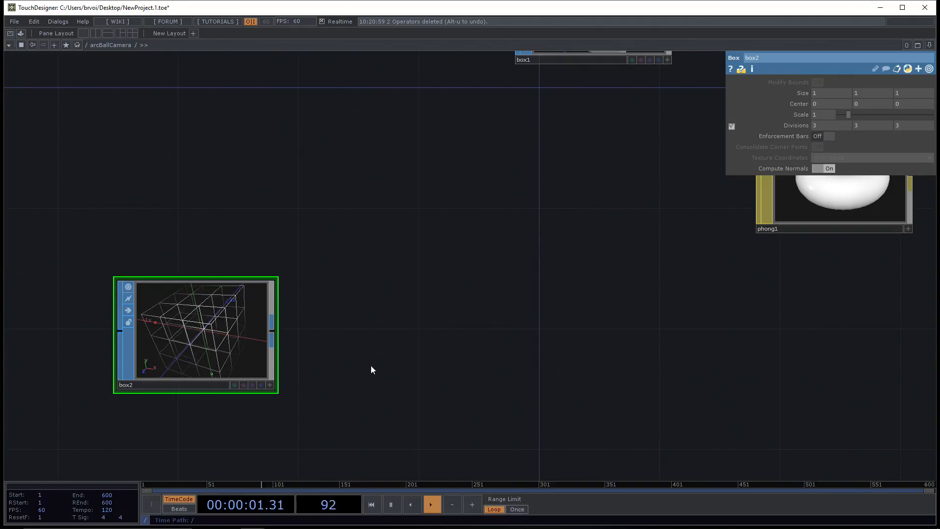
pyautogui.moveTo(371, 369); pyautogui.dragTo(424, 363)
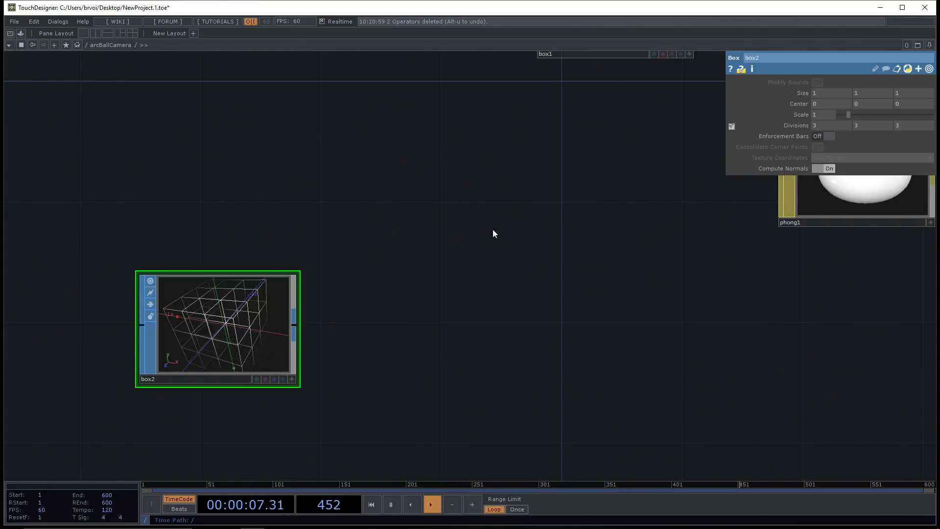
# Set the size of box2 to 2 in X, Y and Z
pyautogui.click(819, 92)
pyautogui.write('2')
pyautogui.press('Tab')
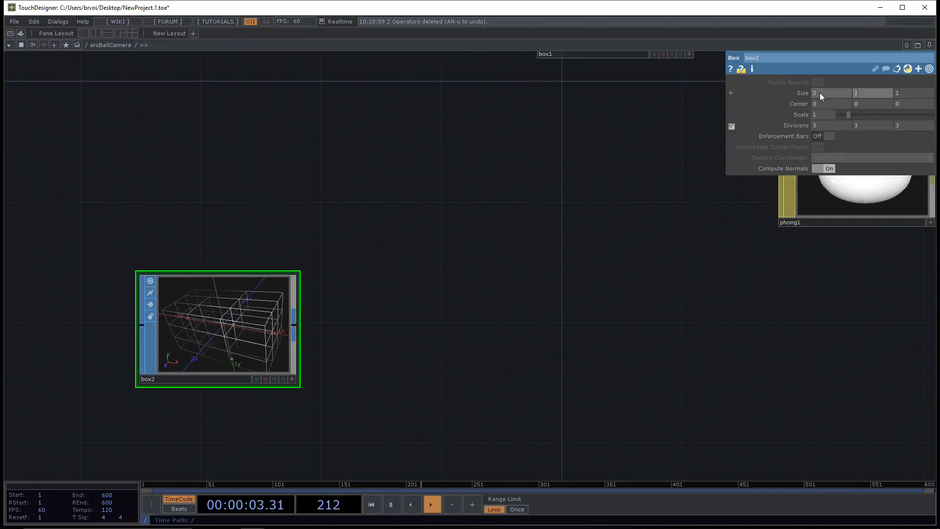
pyautogui.write('2')
pyautogui.press('Tab')
pyautogui.write('2')
pyautogui.press('Return')
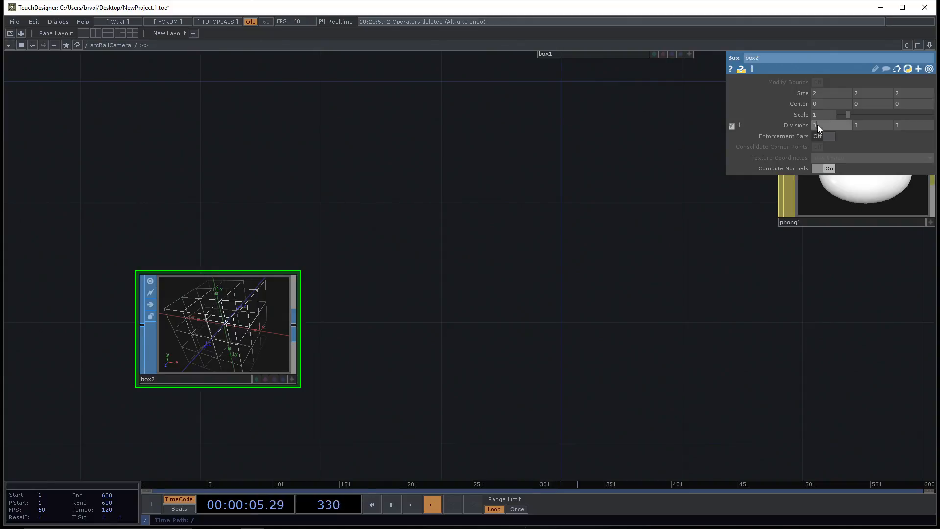
# Set the divisions of box2 to 10 in all three directions
pyautogui.write('0')
pyautogui.press('Tab')
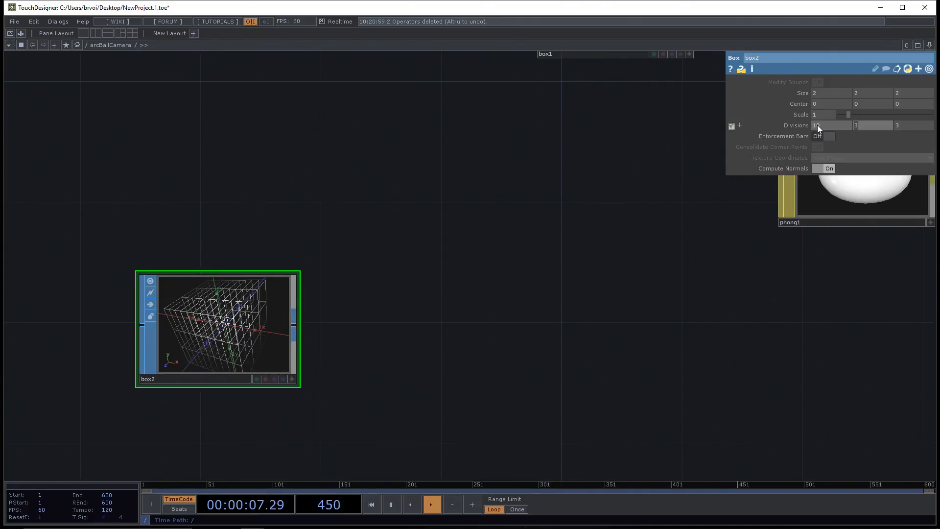
pyautogui.write('10')
pyautogui.press('Tab')
pyautogui.write('10')
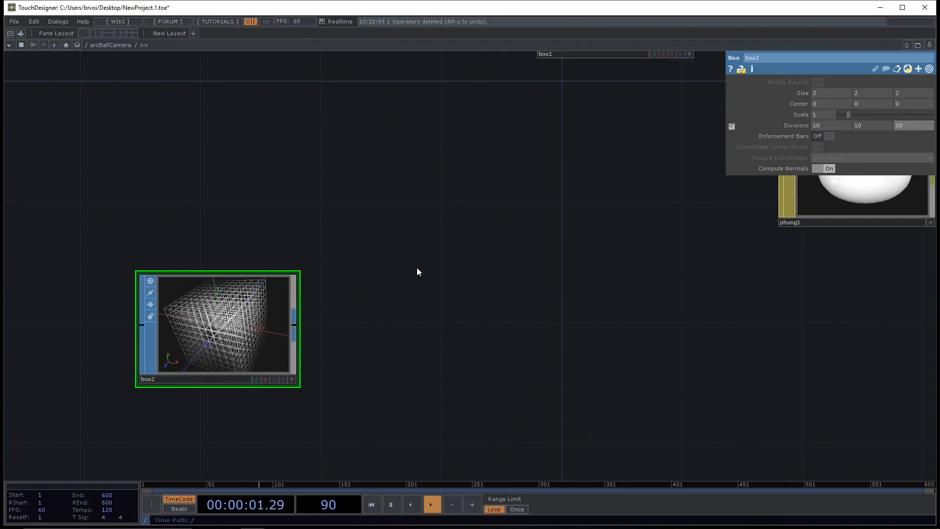
# Inspect the operator information of box2 for its number of points
pyautogui.middleClick(271, 314)
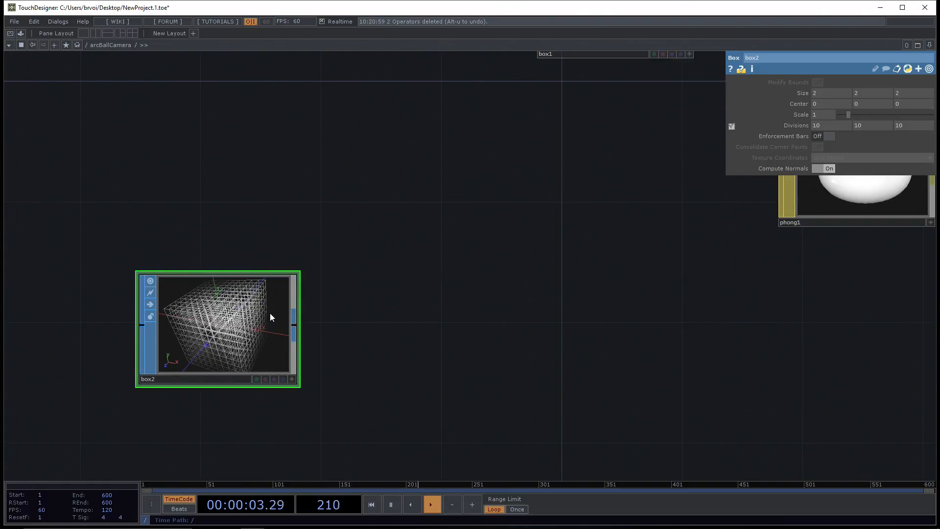
pyautogui.middleClick(270, 315)
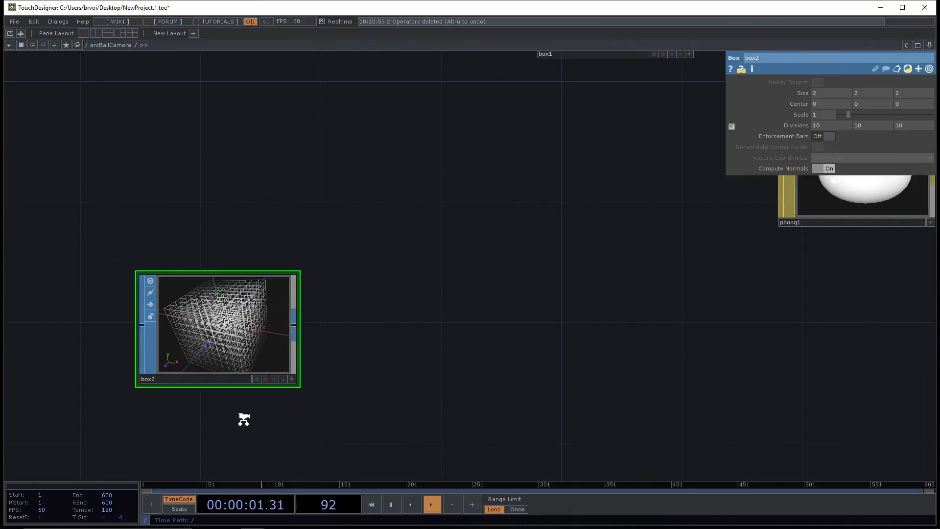
pyautogui.scroll(5, 243, 418)
pyautogui.middleClick(272, 269)
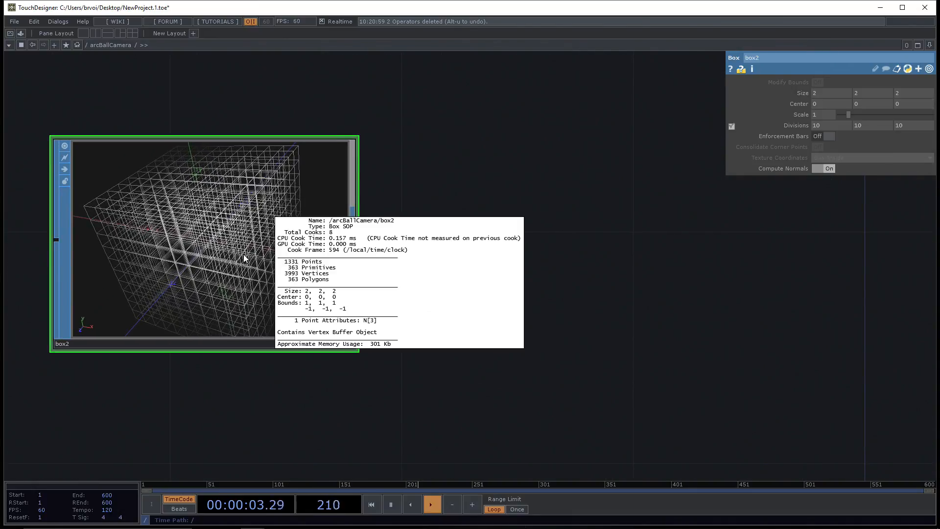
pyautogui.scroll(-3, 240, 242)
pyautogui.middleClick(240, 242)
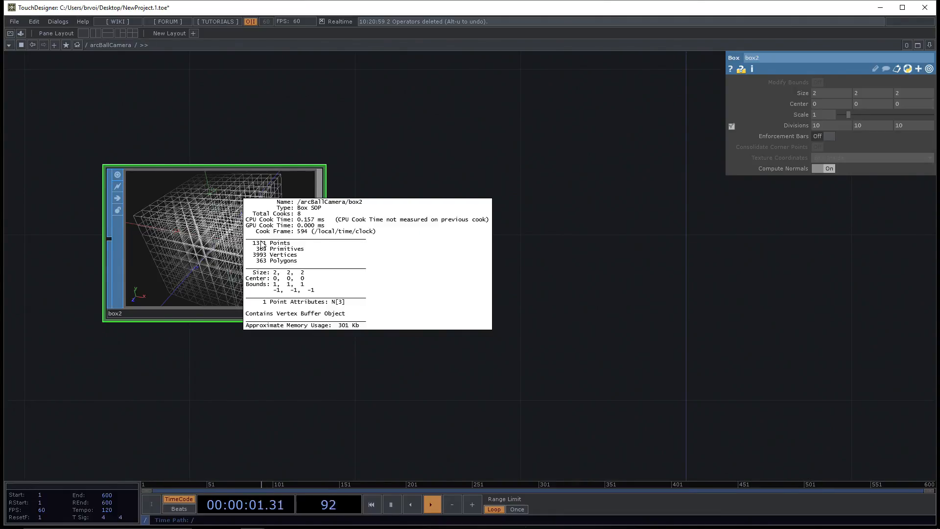
pyautogui.moveTo(261, 243); pyautogui.dragTo(218, 233, button='middle')
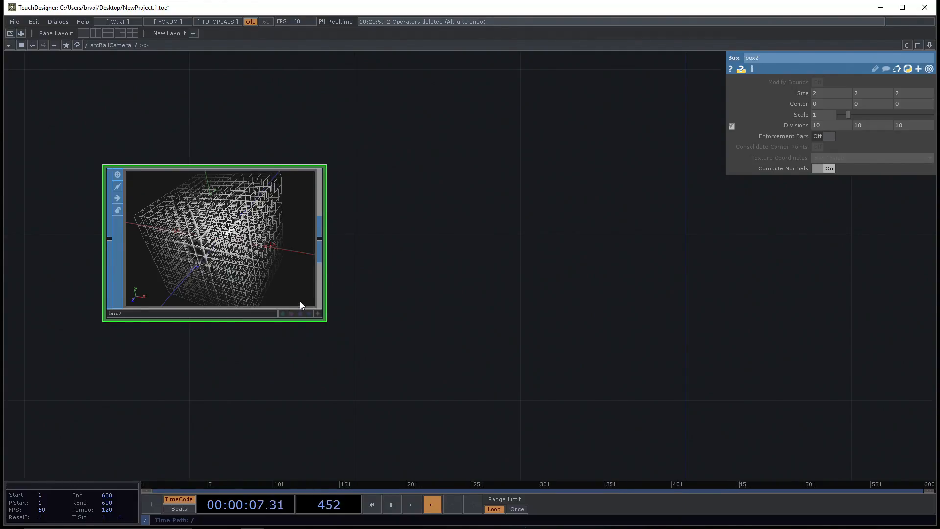
# Turn on the markers for all points in the box2 viewer's display options, rotate the cube to check them, and close the options
pyautogui.click(318, 313)
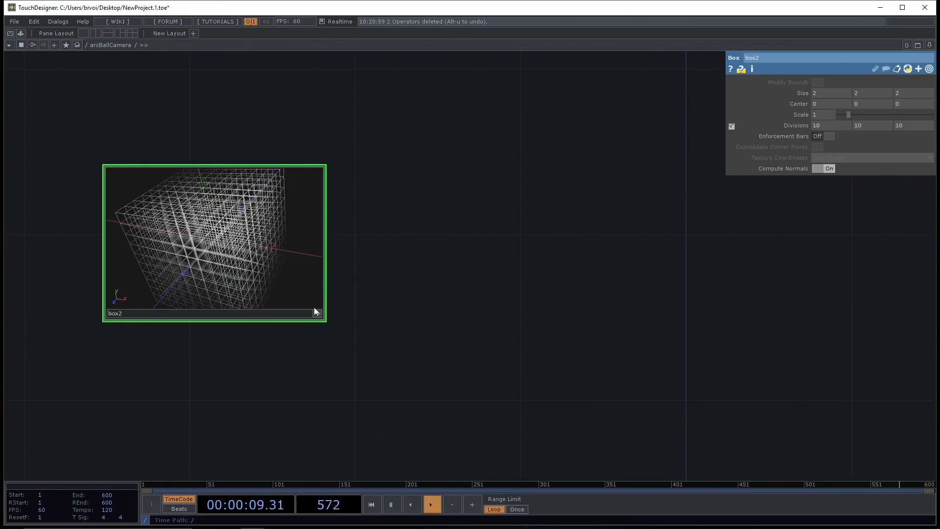
pyautogui.rightClick(272, 254)
pyautogui.click(294, 235)
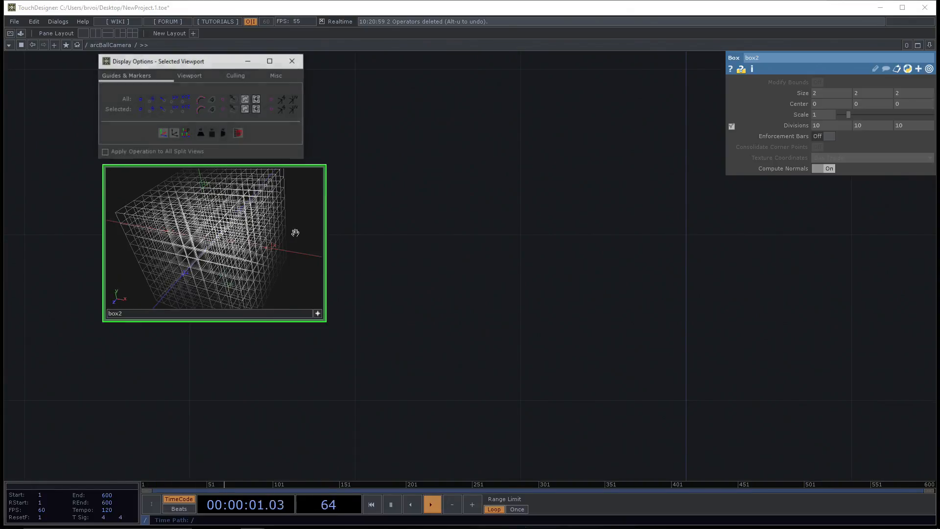
pyautogui.click(140, 99)
pyautogui.scroll(5, 235, 230)
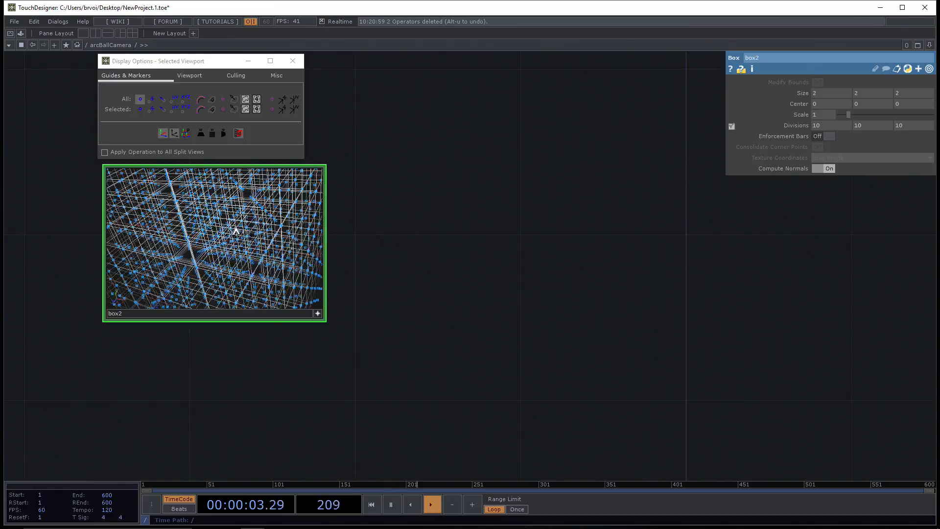
pyautogui.scroll(-8, 236, 230)
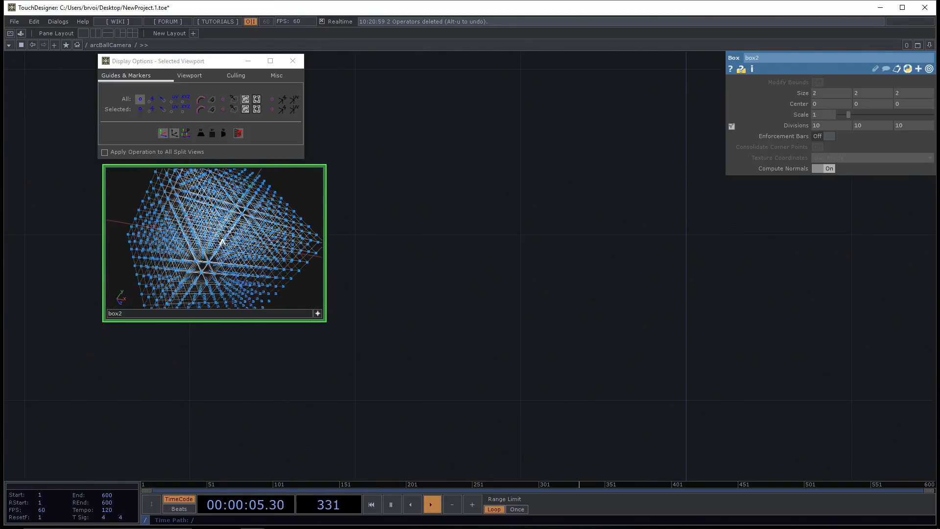
pyautogui.moveTo(221, 243); pyautogui.dragTo(192, 232)
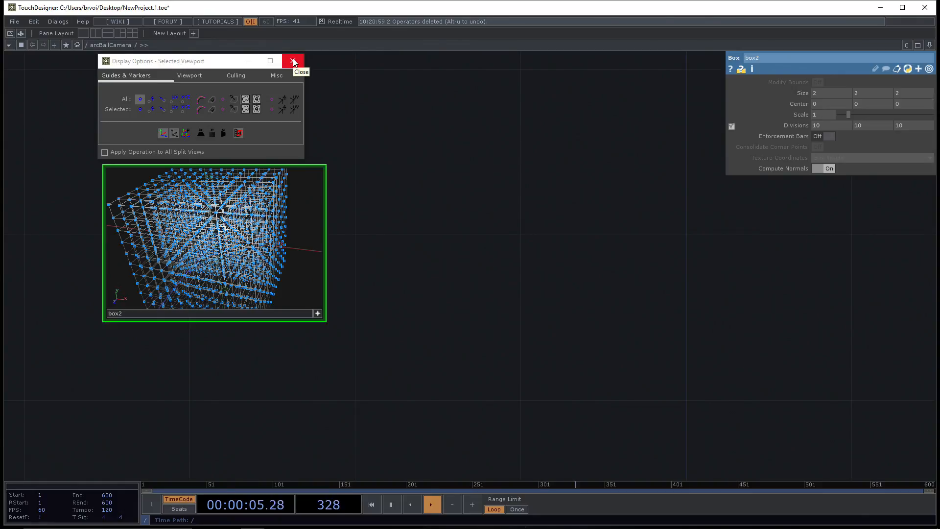
pyautogui.click(294, 62)
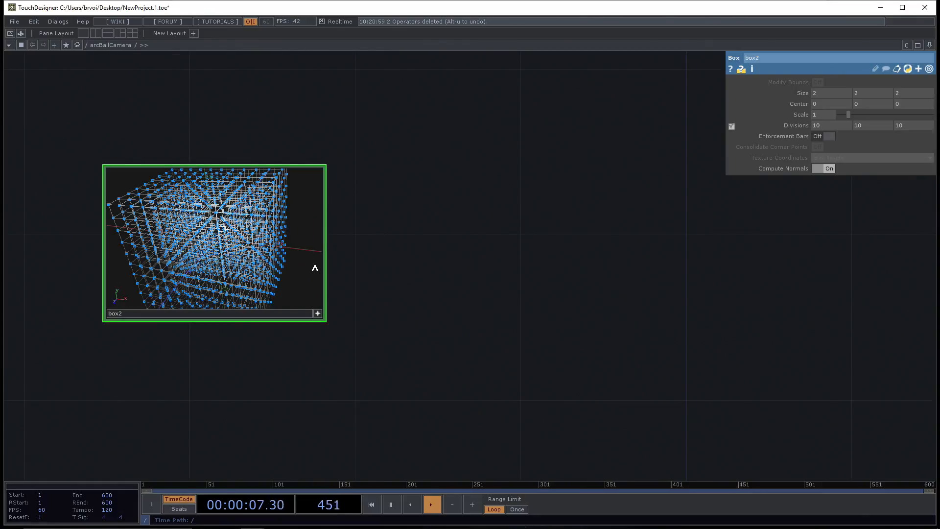
pyautogui.click(317, 314)
# Reopen the box2 viewer's display options and toggle the point markers repeatedly to compare the cube with and without them
pyautogui.rightClick(286, 220)
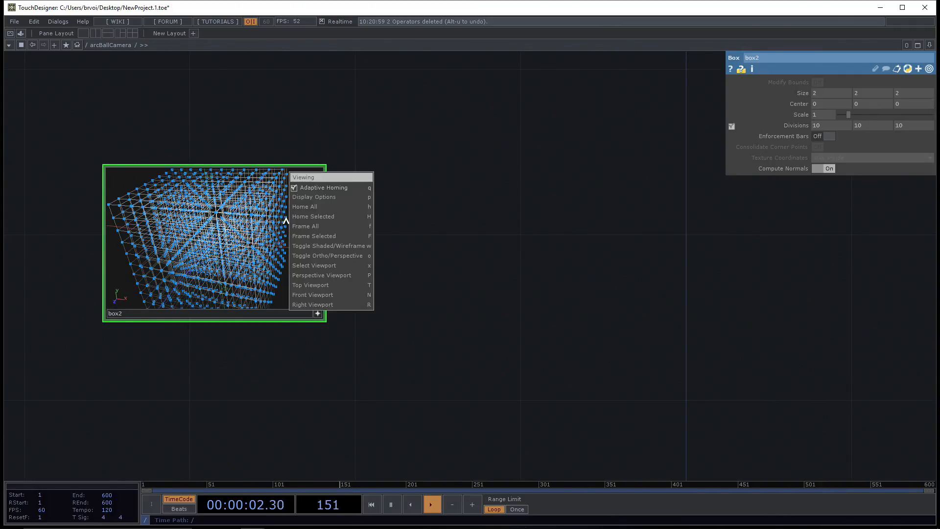
pyautogui.click(335, 197)
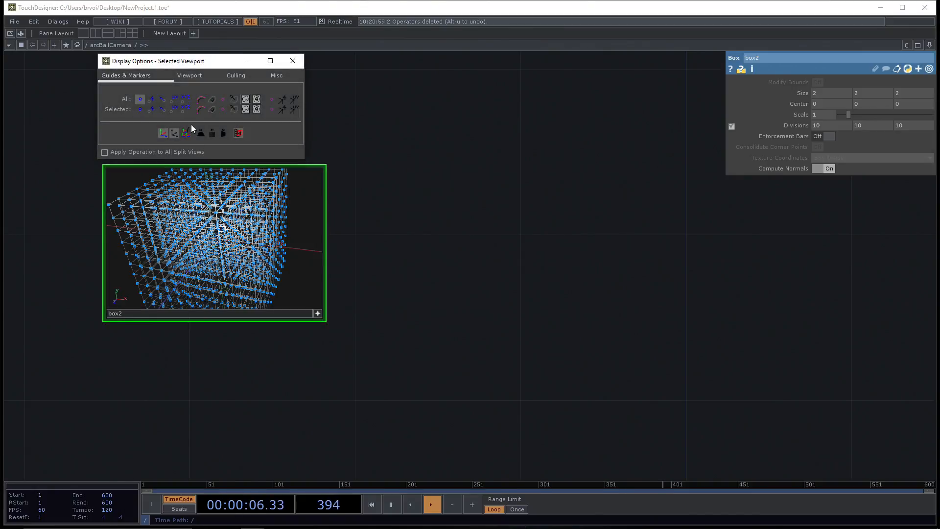
pyautogui.click(140, 99)
pyautogui.click(140, 100)
pyautogui.click(140, 100)
pyautogui.click(140, 100)
pyautogui.click(140, 99)
pyautogui.click(140, 100)
pyautogui.click(140, 100)
pyautogui.click(140, 100)
pyautogui.moveTo(194, 225); pyautogui.dragTo(195, 226)
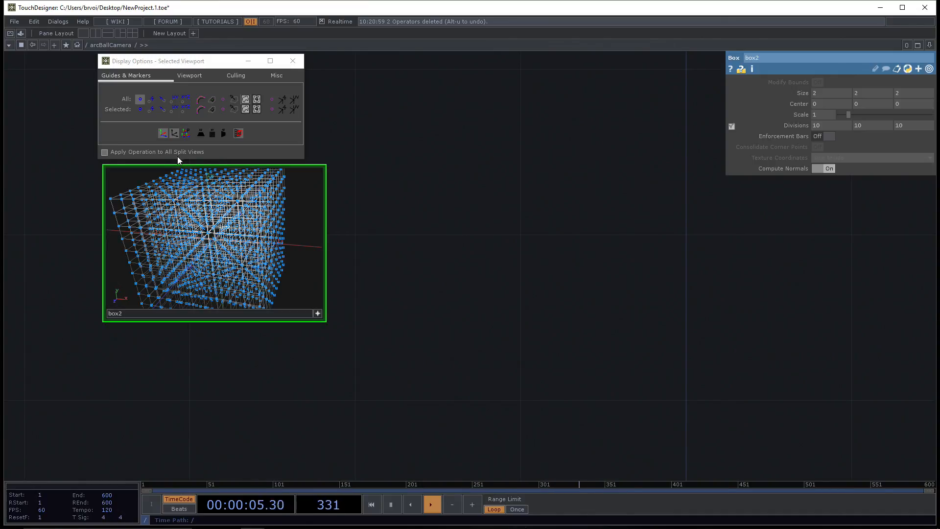
pyautogui.click(139, 99)
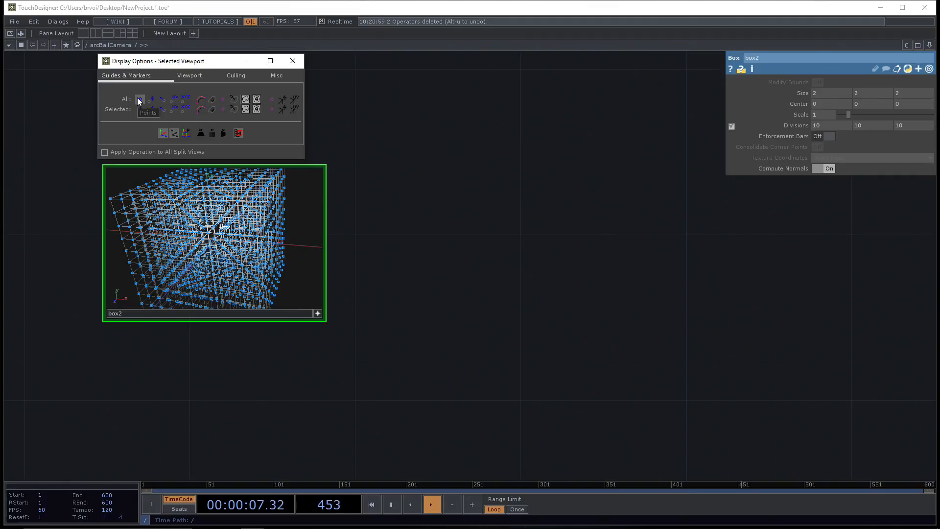
# Close the display options of the box2 viewer
pyautogui.click(292, 63)
pyautogui.moveTo(423, 133); pyautogui.dragTo(426, 225)
pyautogui.moveTo(412, 197); pyautogui.dragTo(395, 210, button='middle')
pyautogui.moveTo(391, 219); pyautogui.dragTo(362, 272)
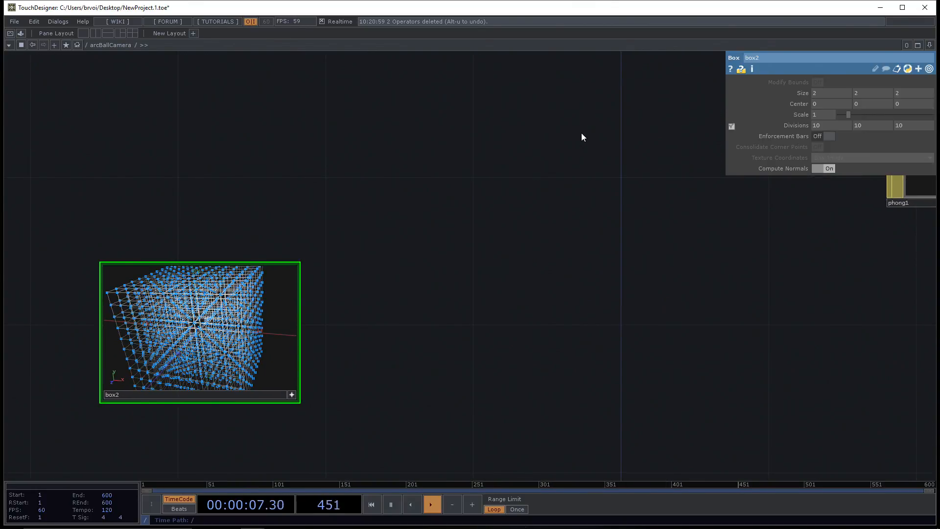
# Turn on instancing for the geo1 geometry component
pyautogui.moveTo(619, 130); pyautogui.dragTo(256, 395)
pyautogui.scroll(-5, 333, 390)
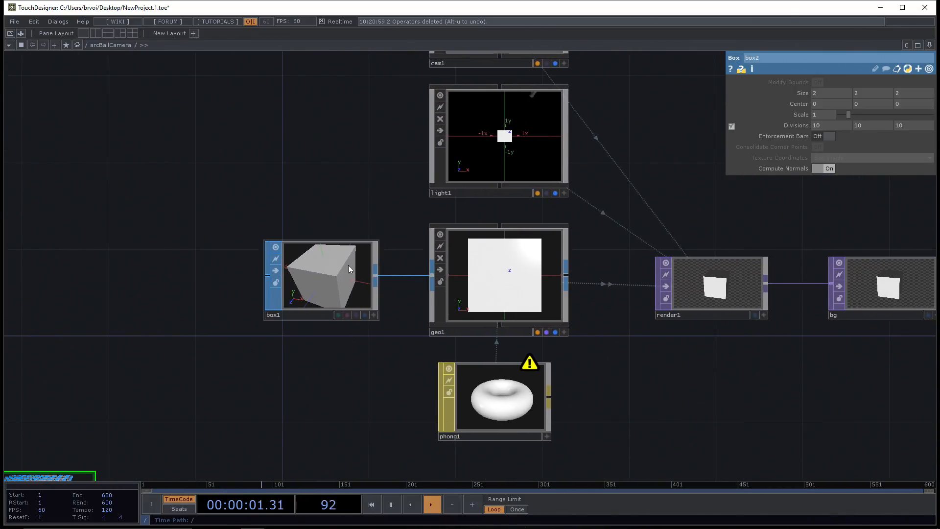
pyautogui.click(515, 260)
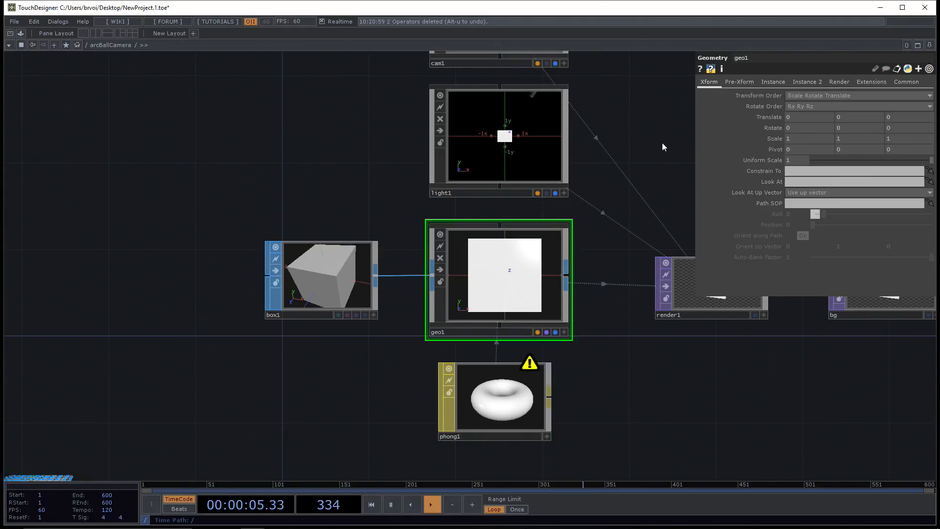
pyautogui.click(767, 83)
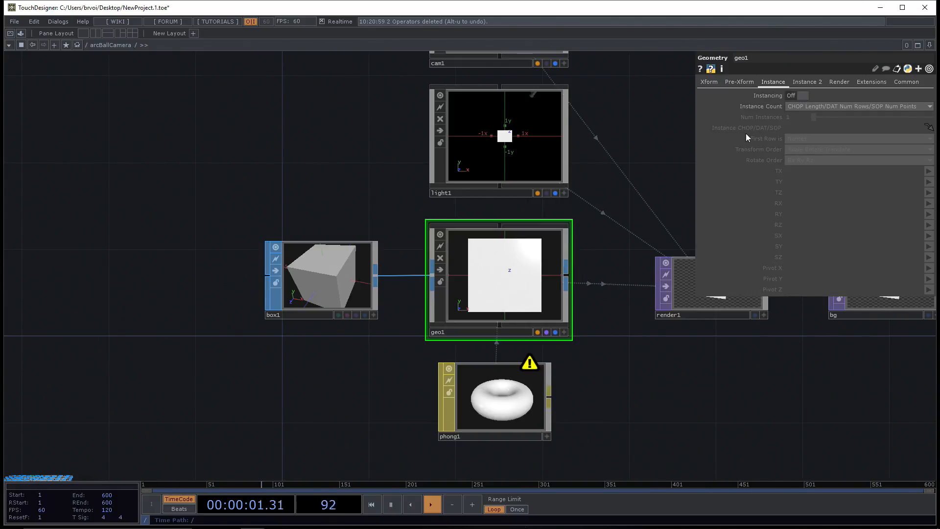
pyautogui.click(804, 96)
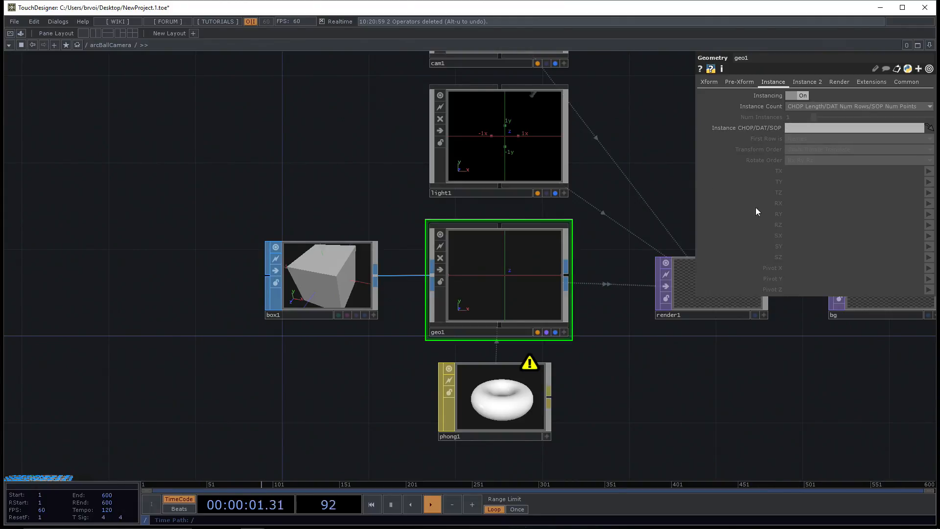
pyautogui.click(789, 93)
pyautogui.click(789, 93)
# Deactivate the interactive viewer of box2
pyautogui.moveTo(179, 397); pyautogui.dragTo(177, 379)
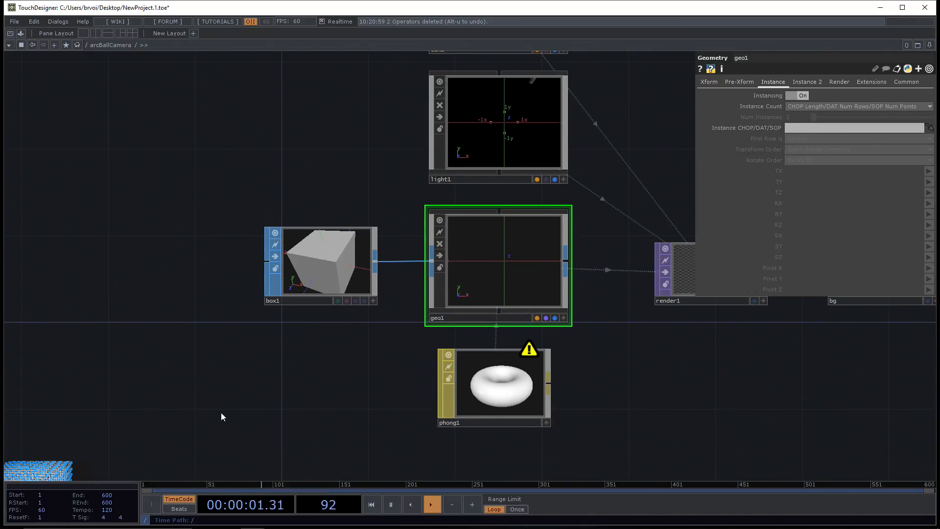
pyautogui.moveTo(215, 413); pyautogui.dragTo(214, 363)
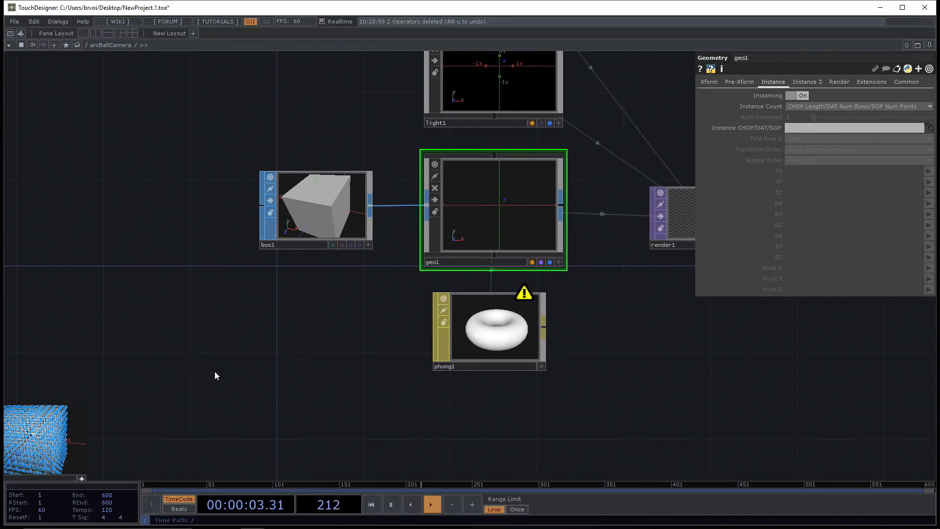
pyautogui.scroll(-2, 214, 375)
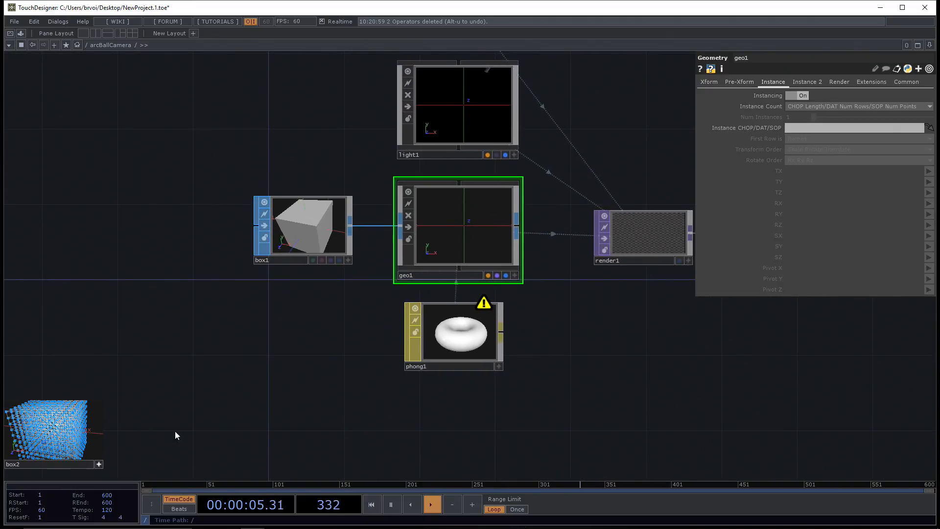
pyautogui.click(99, 464)
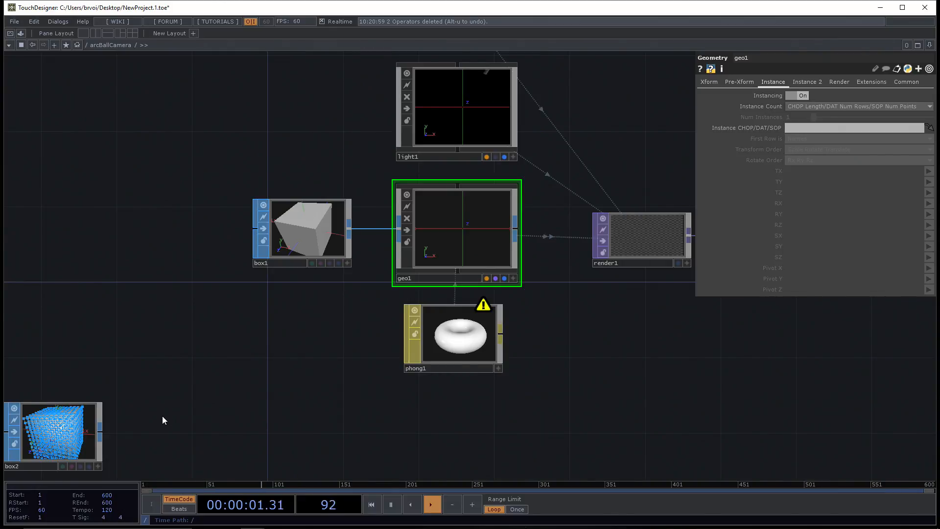
# Add a Null SOP beside box2, connected to its output
pyautogui.moveTo(162, 404); pyautogui.dragTo(181, 397)
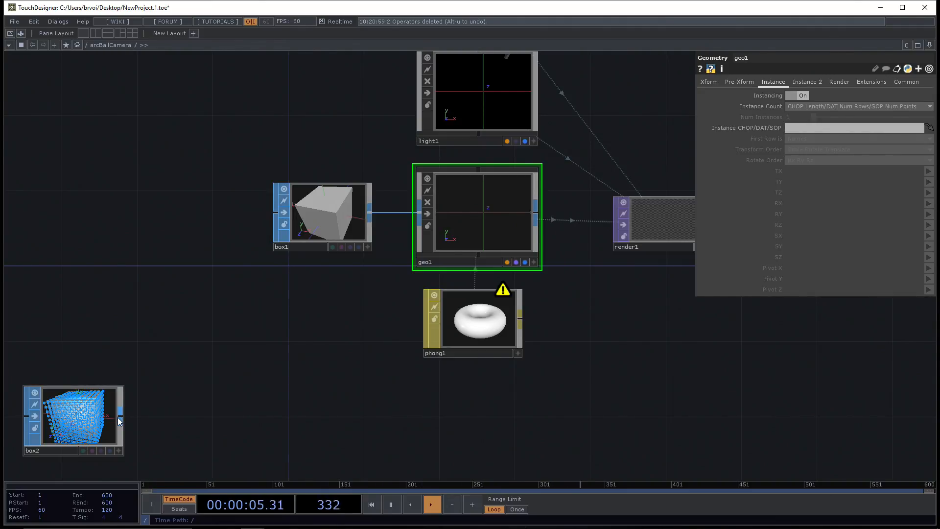
pyautogui.scroll(3, 184, 428)
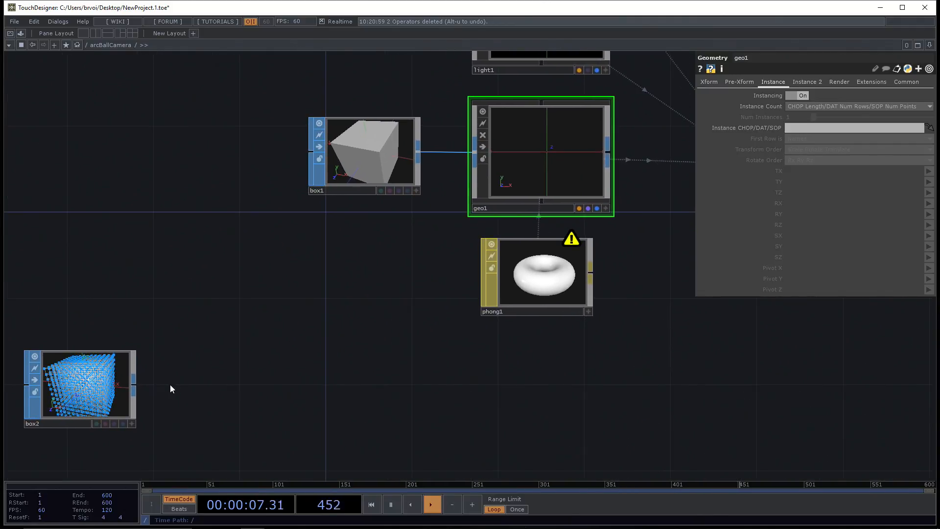
pyautogui.rightClick(135, 386)
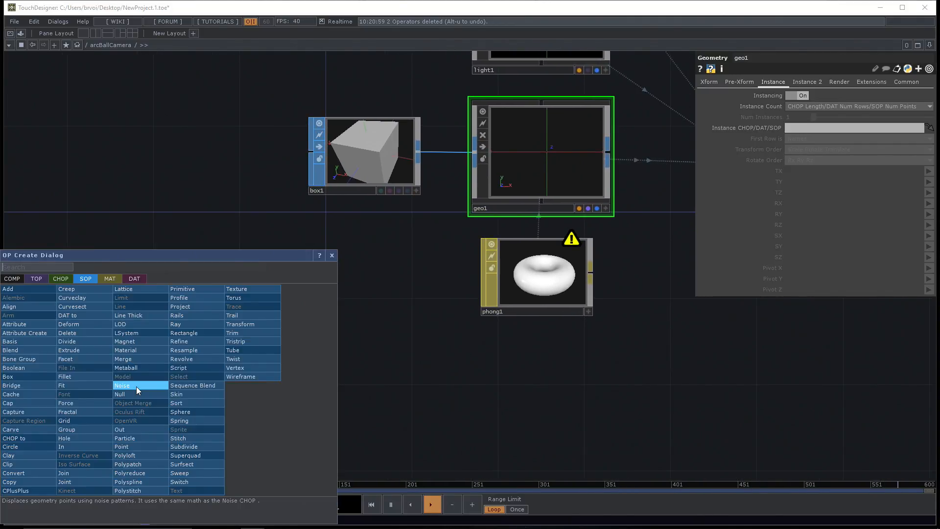
pyautogui.write('null')
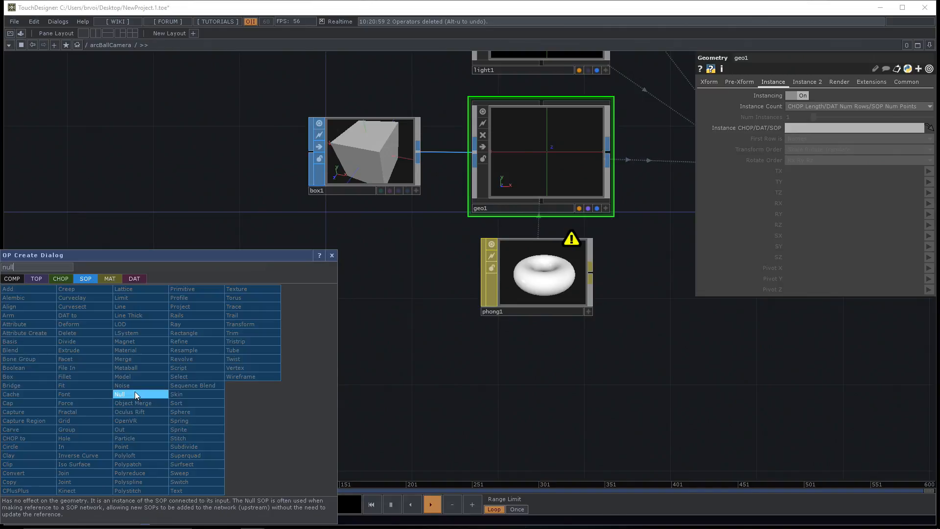
pyautogui.click(134, 392)
pyautogui.click(228, 387)
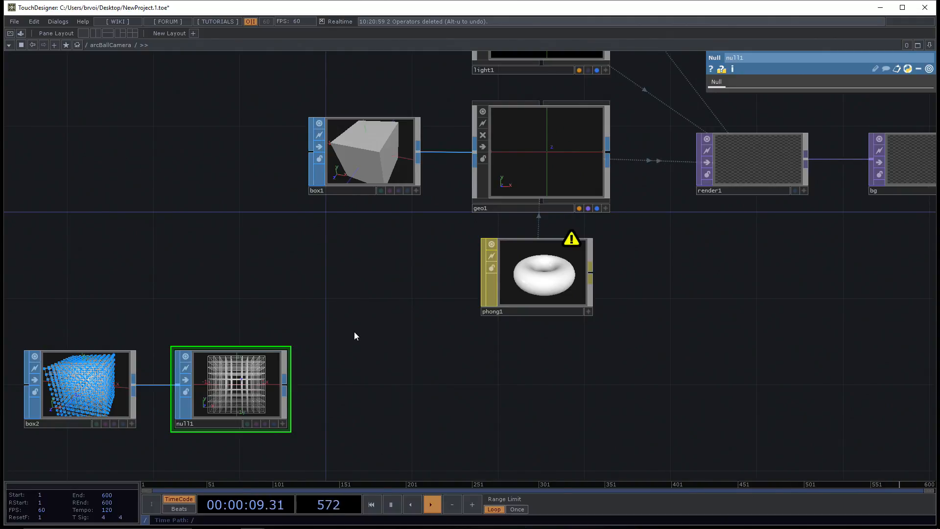
# Add a SOP to CHOP from null1's output to convert the box points into channels
pyautogui.click(538, 131)
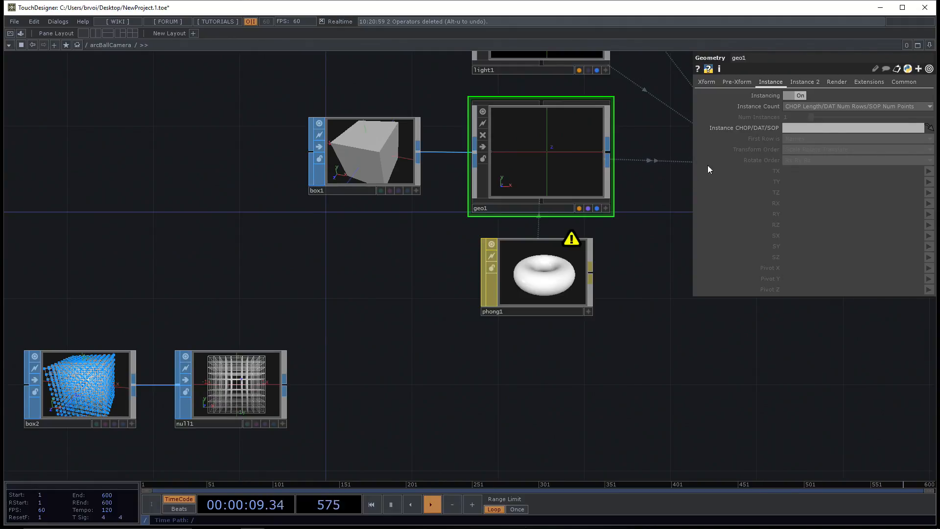
pyautogui.rightClick(284, 386)
pyautogui.click(177, 277)
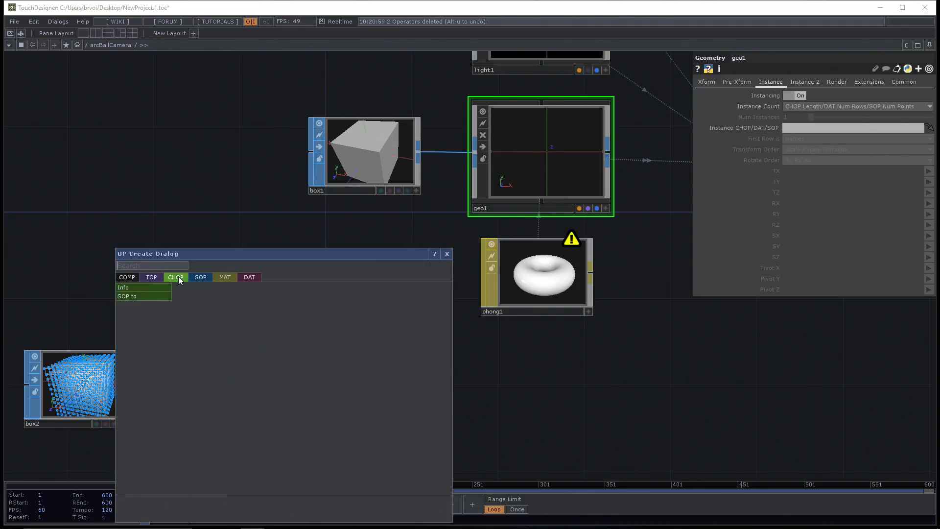
pyautogui.click(139, 295)
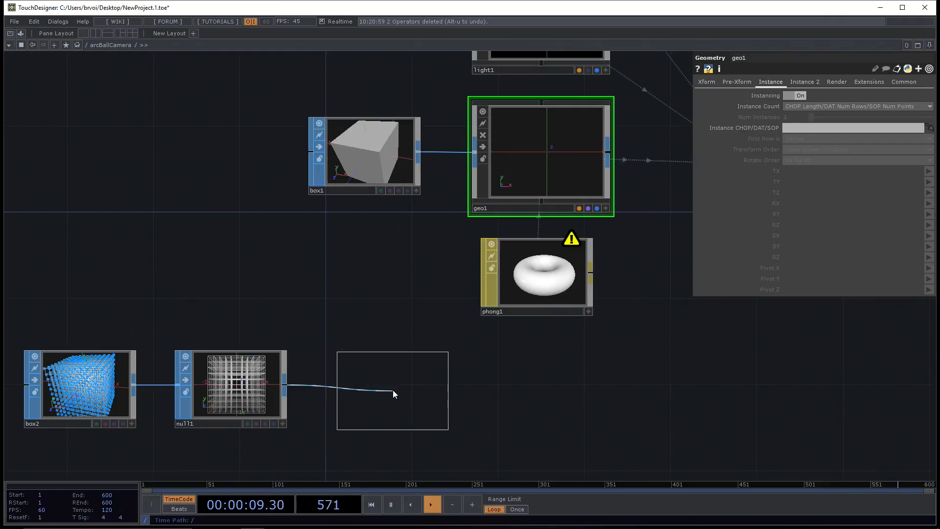
pyautogui.click(392, 389)
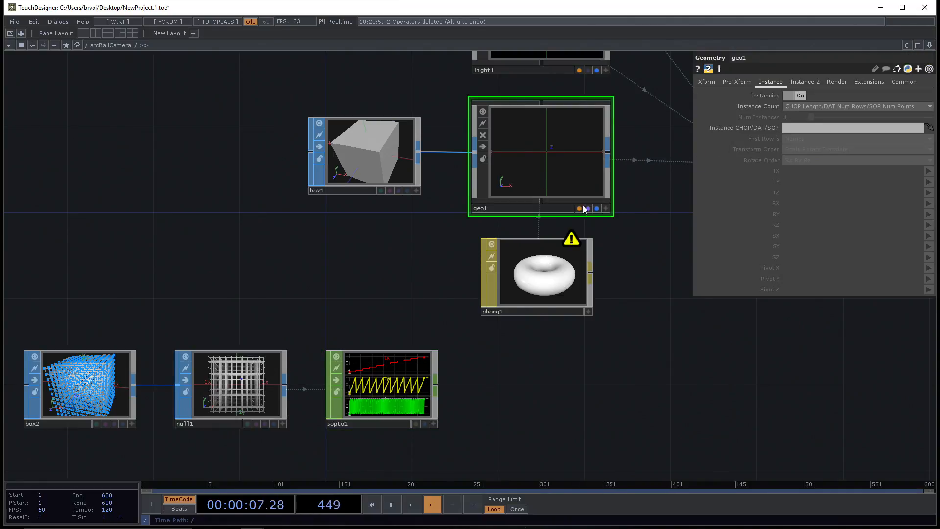
pyautogui.rightClick(282, 390)
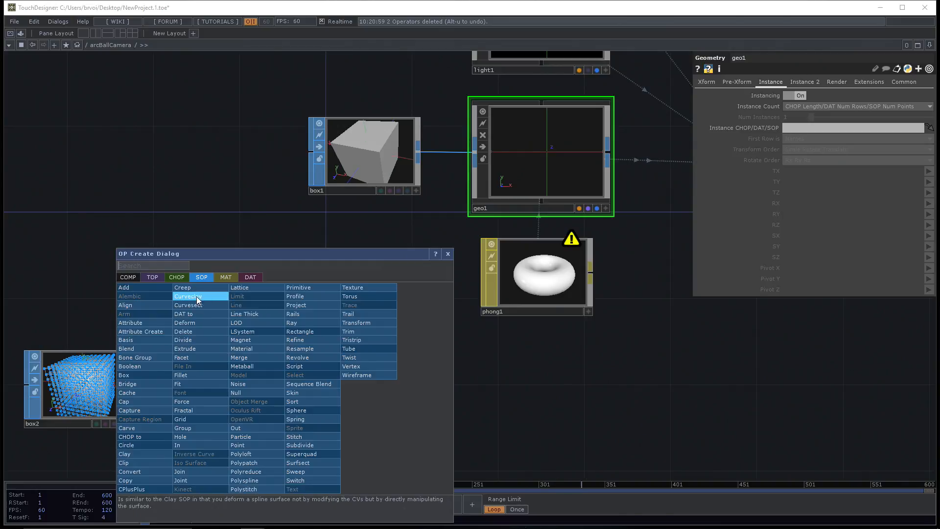
pyautogui.click(178, 277)
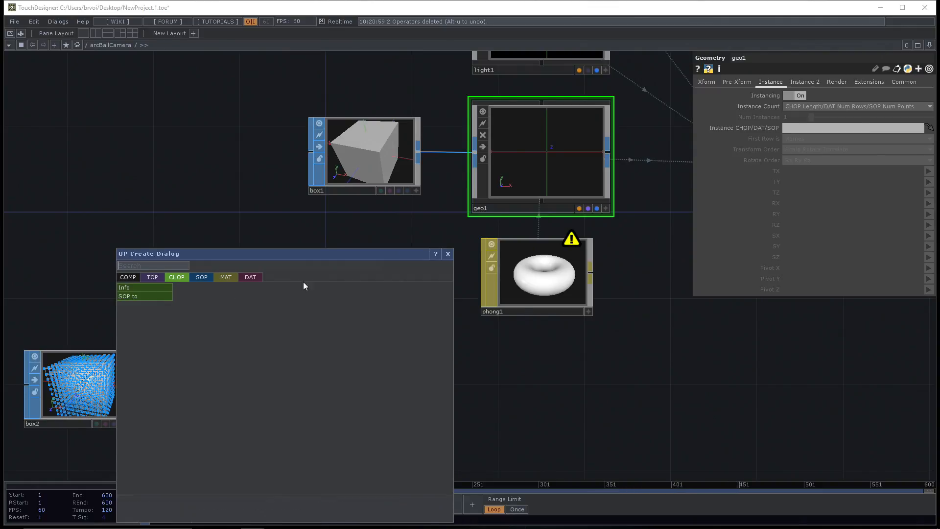
pyautogui.click(447, 253)
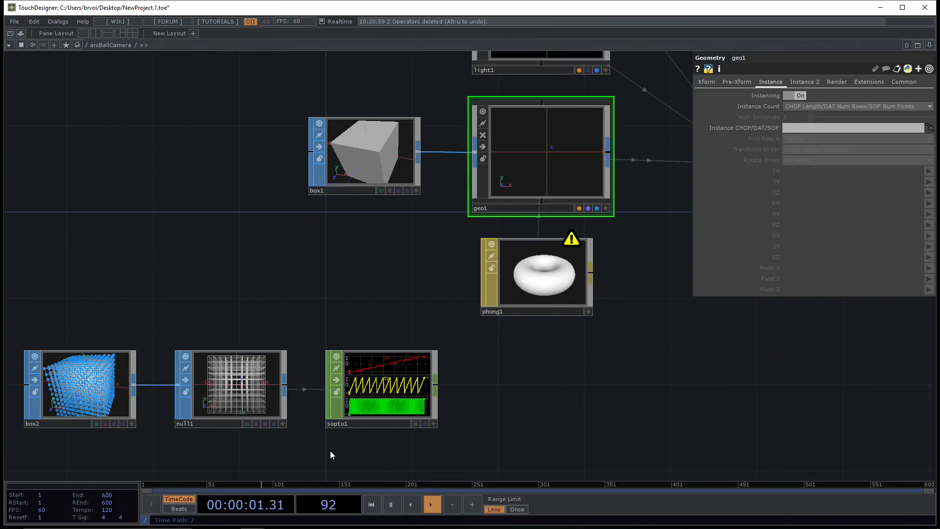
# Inspect the operator information of null1 and sopto1 to compare the number of points with the number of samples
pyautogui.scroll(4, 330, 450)
pyautogui.moveTo(387, 448); pyautogui.dragTo(428, 430)
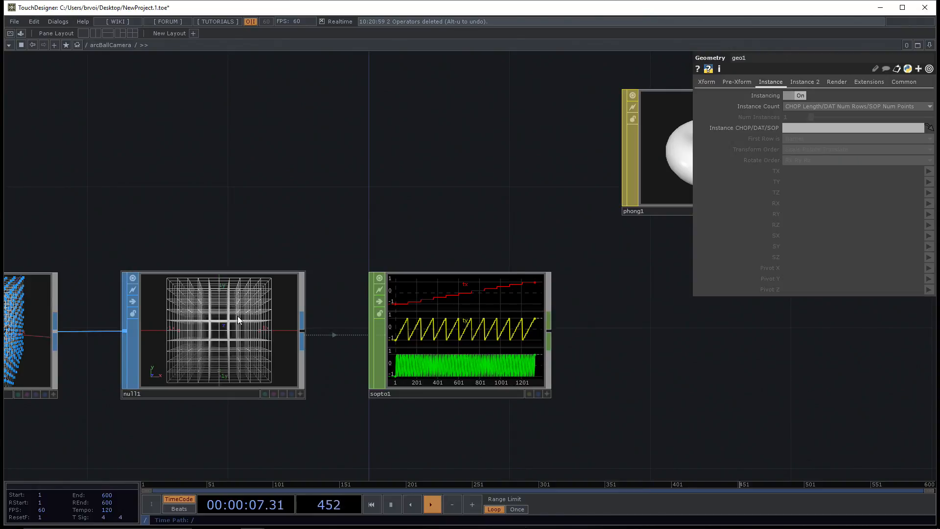
pyautogui.middleClick(284, 318)
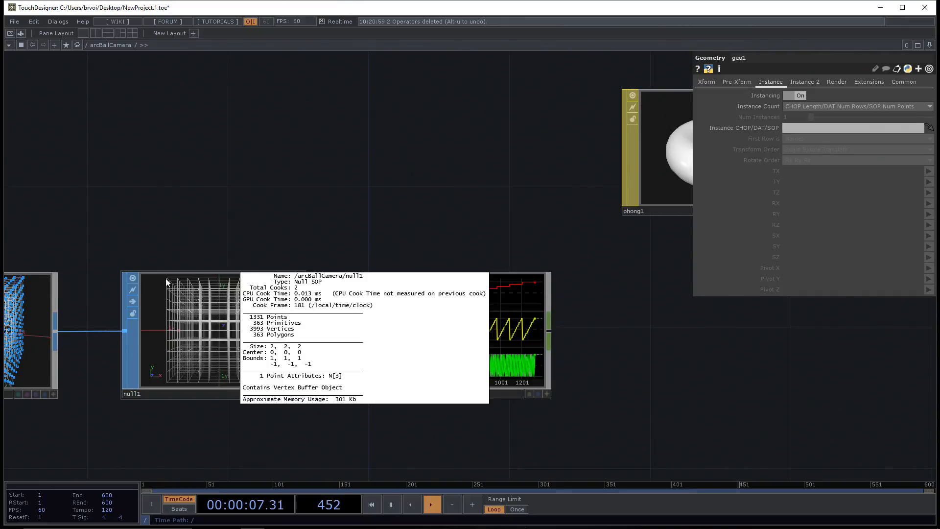
pyautogui.moveTo(166, 278); pyautogui.dragTo(169, 279, button='middle')
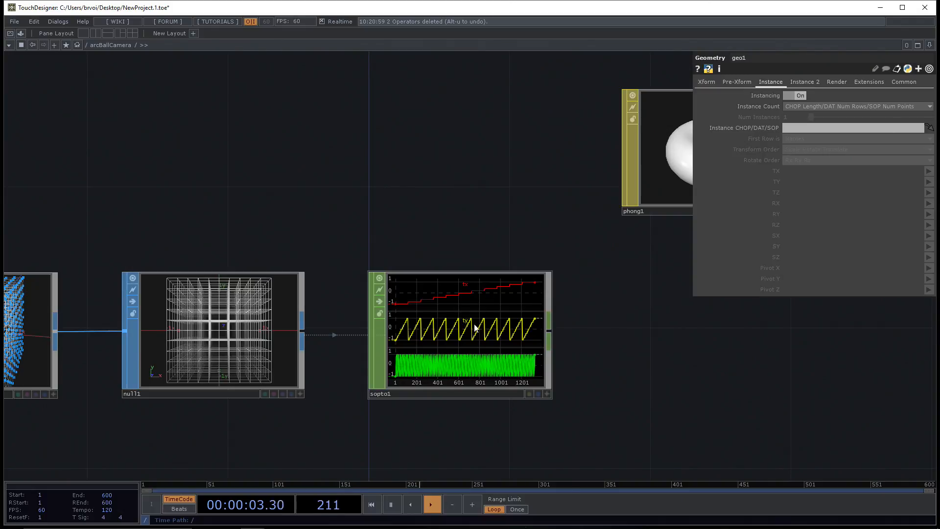
pyautogui.moveTo(477, 338); pyautogui.dragTo(581, 342, button='middle')
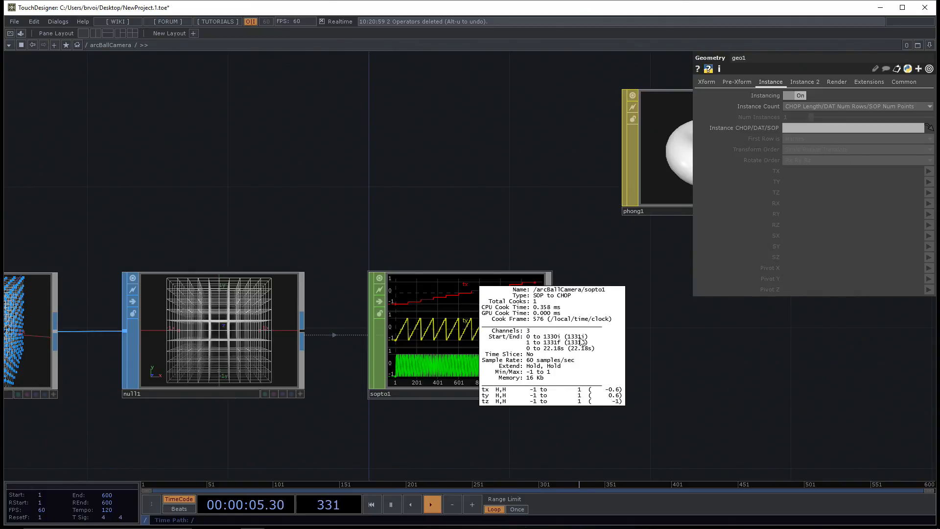
pyautogui.moveTo(581, 342); pyautogui.dragTo(426, 325, button='middle')
# Add a Null CHOP beside sopto1, connected to its output
pyautogui.scroll(-3, 271, 317)
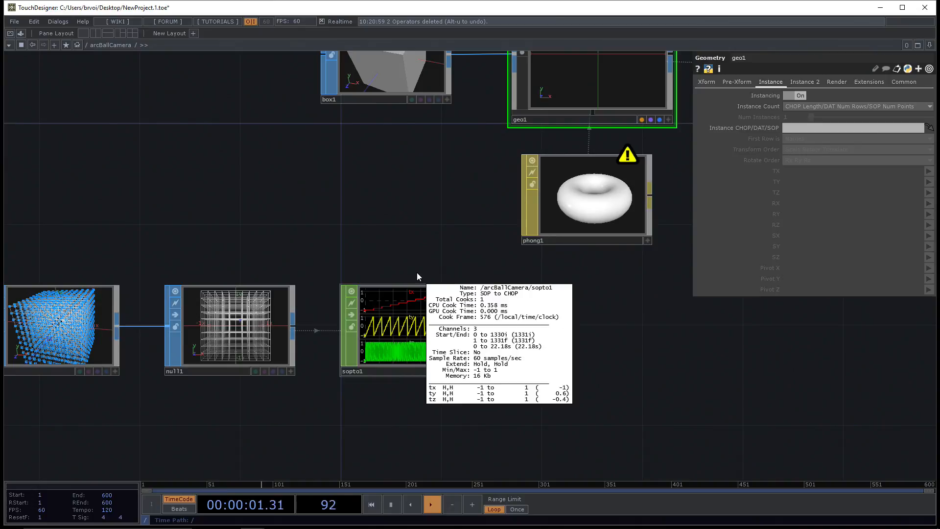
pyautogui.moveTo(421, 238); pyautogui.dragTo(421, 255)
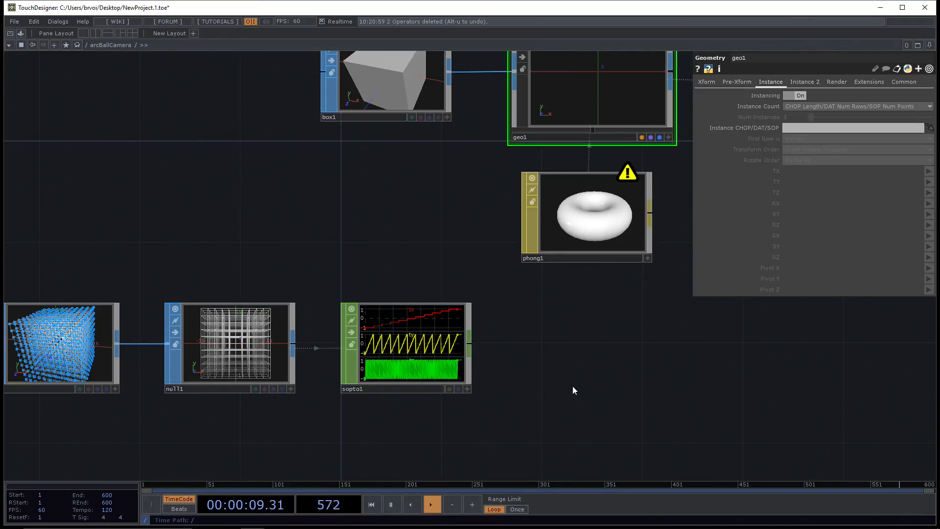
pyautogui.rightClick(469, 347)
pyautogui.write('nul')
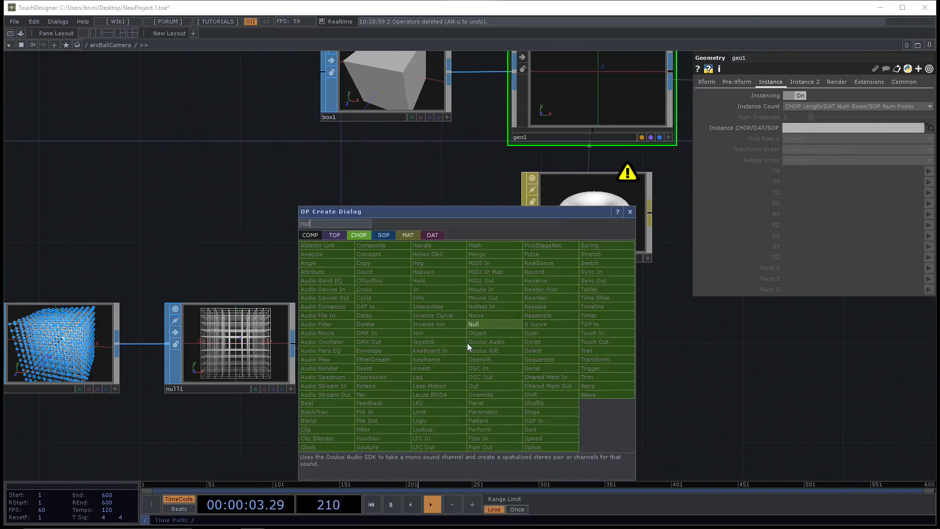
pyautogui.write('l')
pyautogui.click(495, 324)
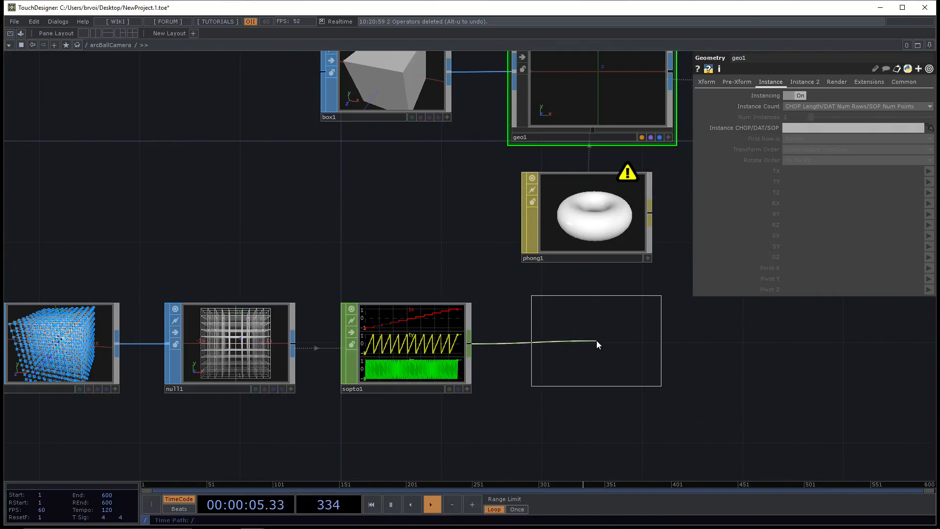
pyautogui.click(585, 346)
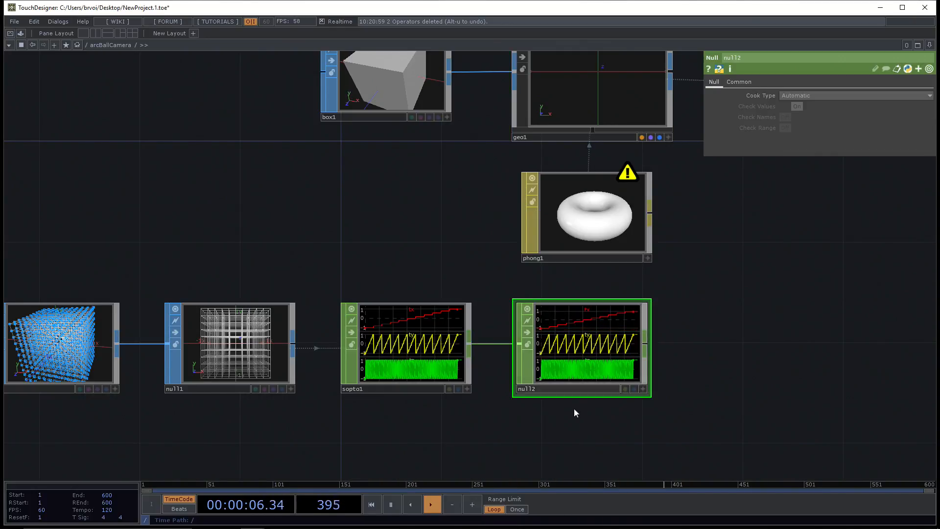
pyautogui.rightClick(469, 341)
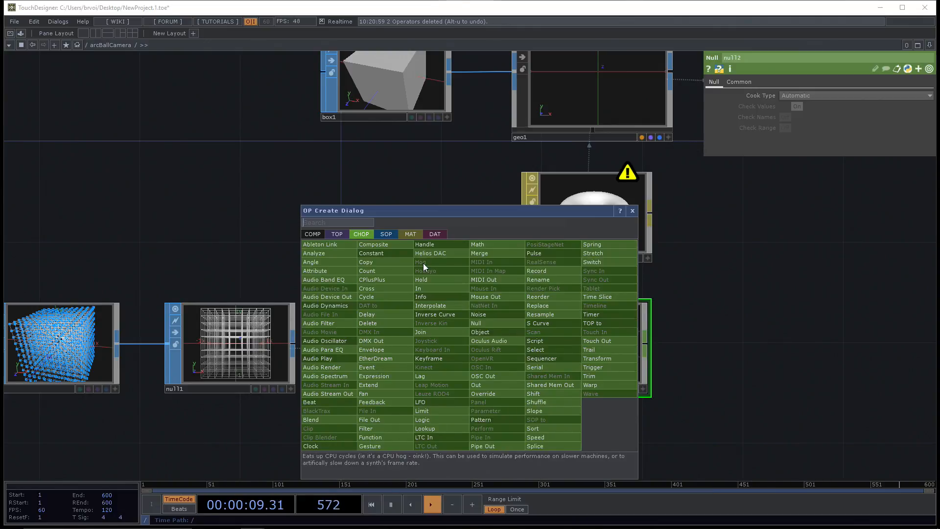
pyautogui.write('nu')
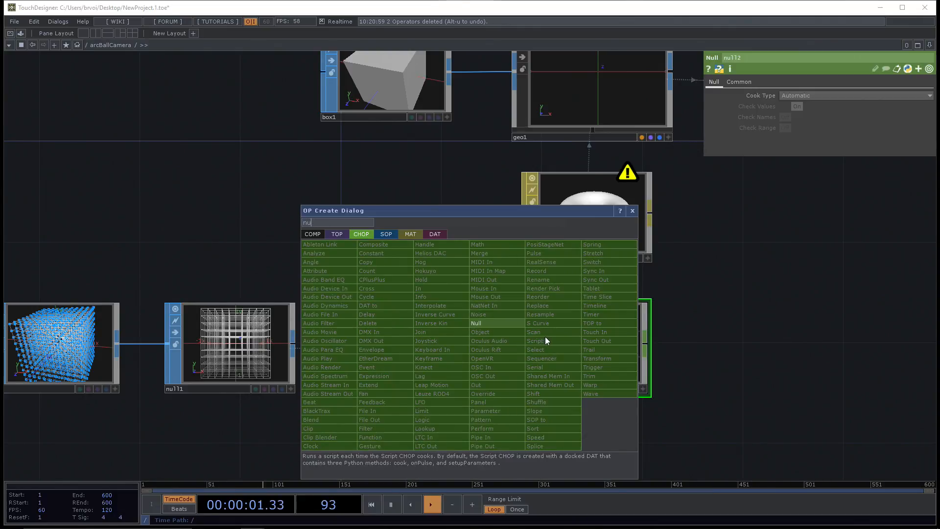
pyautogui.click(514, 327)
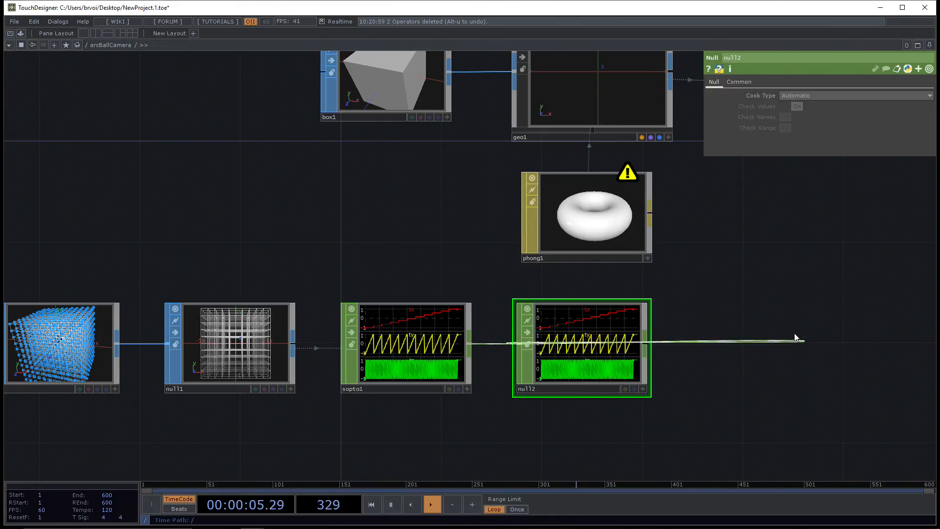
pyautogui.scroll(-5, 718, 320)
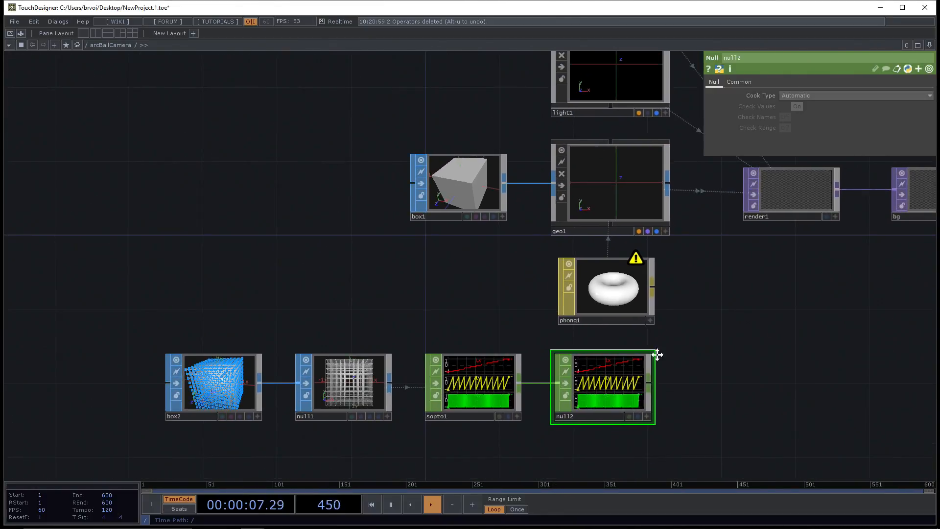
pyautogui.moveTo(688, 349); pyautogui.dragTo(674, 350)
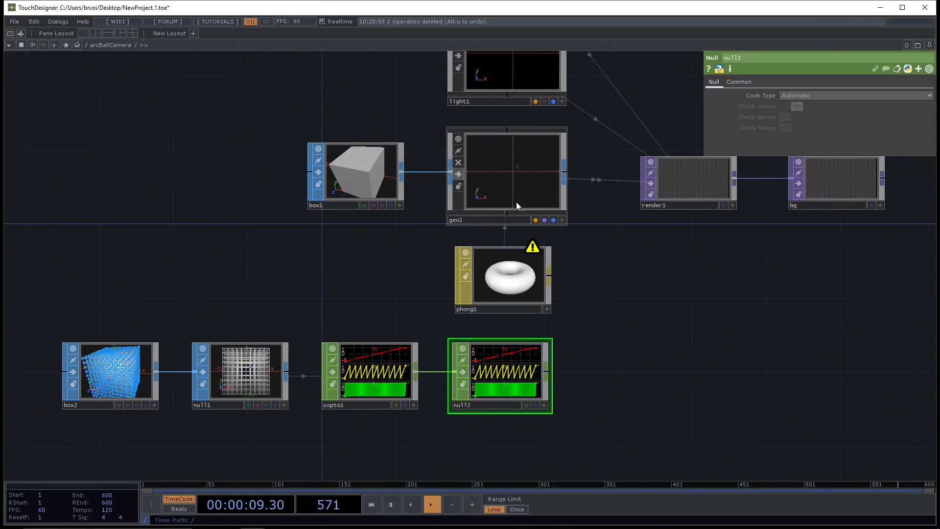
# Assign null2 as geo1's Instance CHOP/DAT/SOP source
pyautogui.click(519, 184)
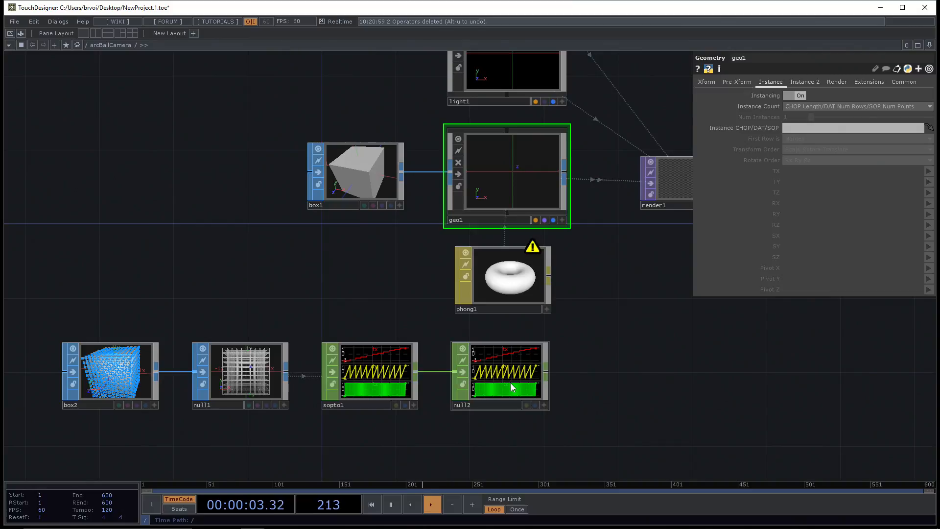
pyautogui.moveTo(512, 385); pyautogui.dragTo(809, 125)
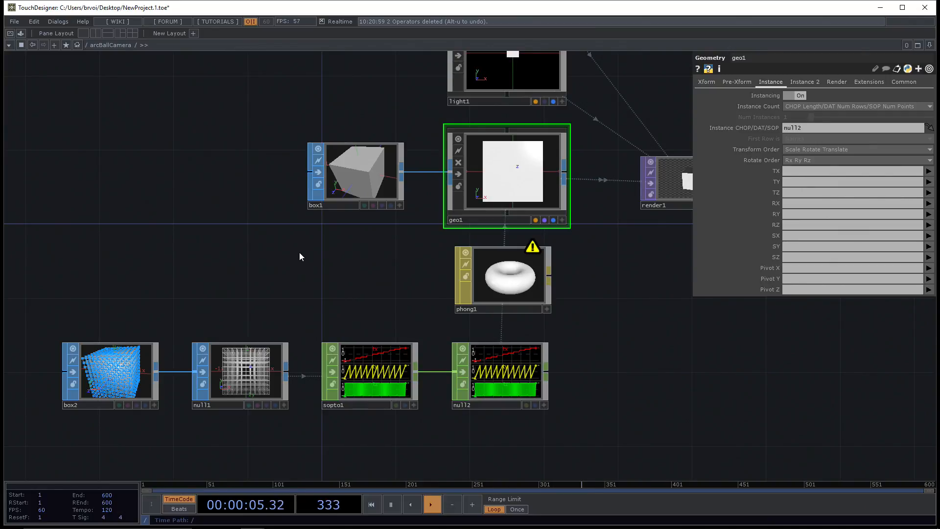
pyautogui.moveTo(299, 256); pyautogui.dragTo(278, 275)
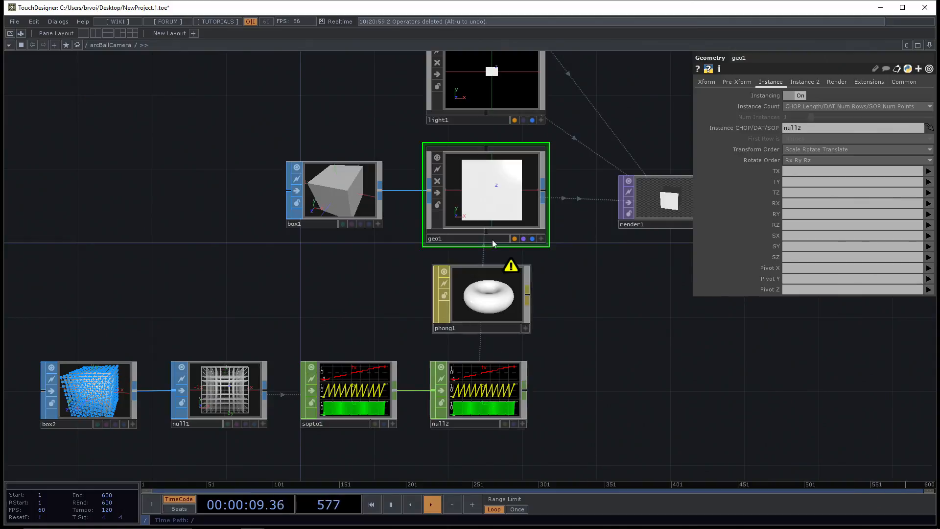
pyautogui.click(799, 128)
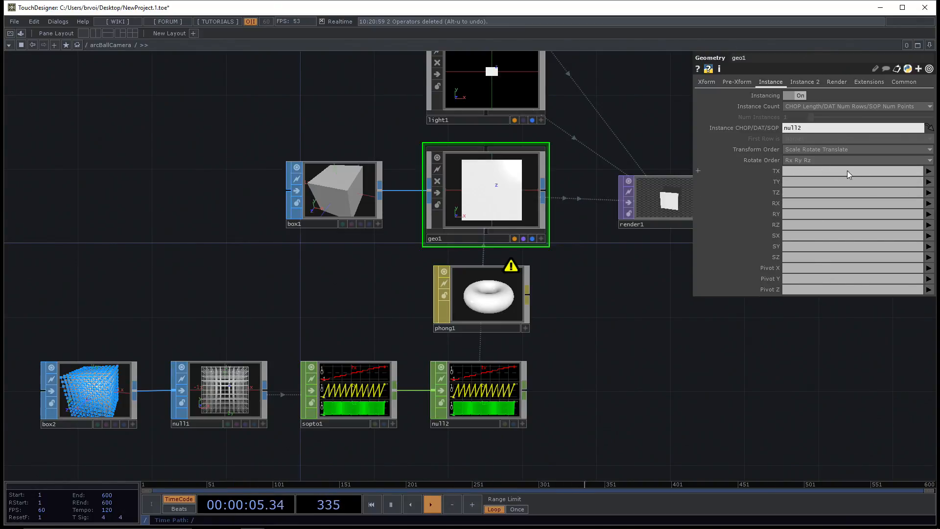
# Map geo1's instance translation TX, TY and TZ to null2's tx, ty and tz channels
pyautogui.click(928, 171)
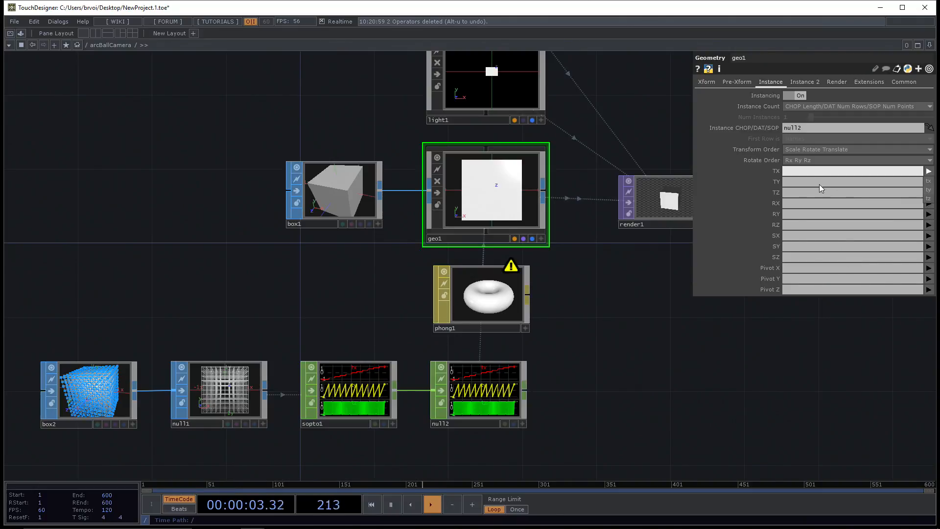
pyautogui.click(928, 180)
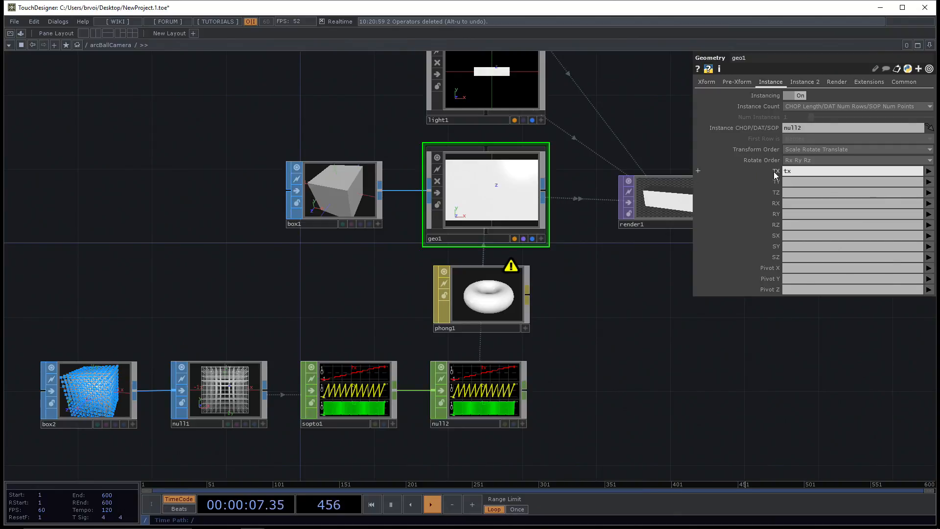
pyautogui.click(928, 182)
pyautogui.click(930, 200)
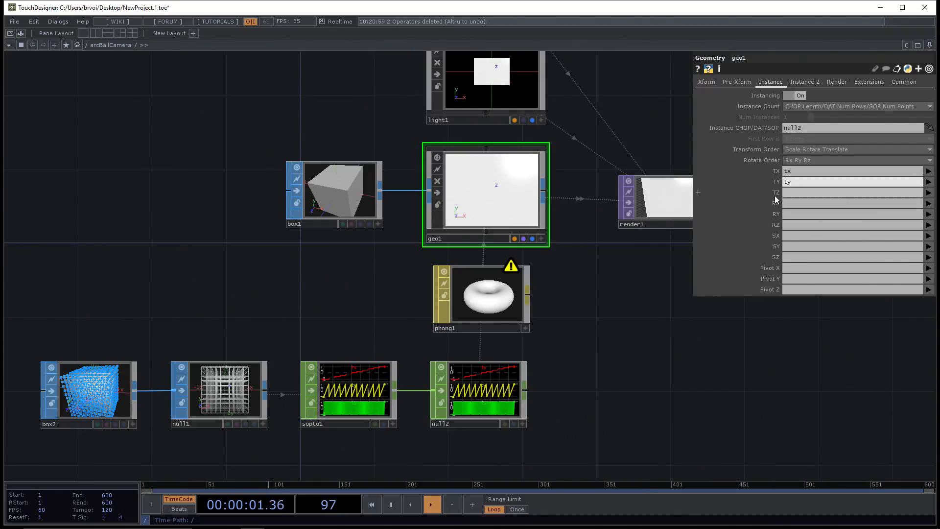
pyautogui.click(928, 193)
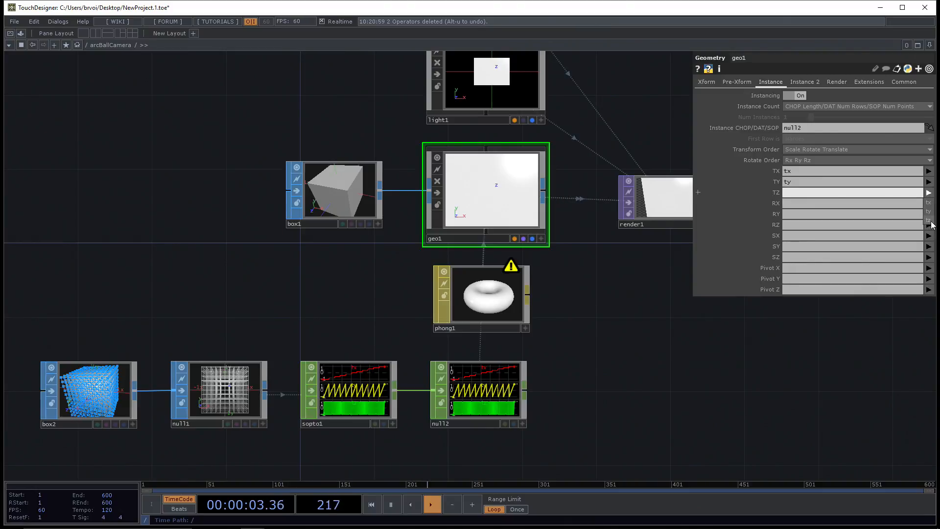
pyautogui.click(930, 220)
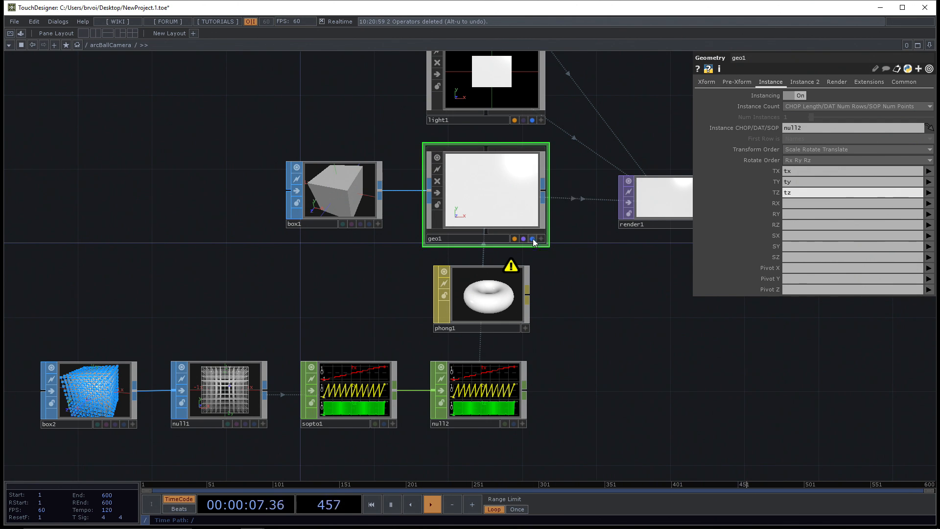
# Save the project as instancing.1.toe in the Workshop 2018 Mutek Japan folder
pyautogui.click(20, 19)
pyautogui.click(22, 82)
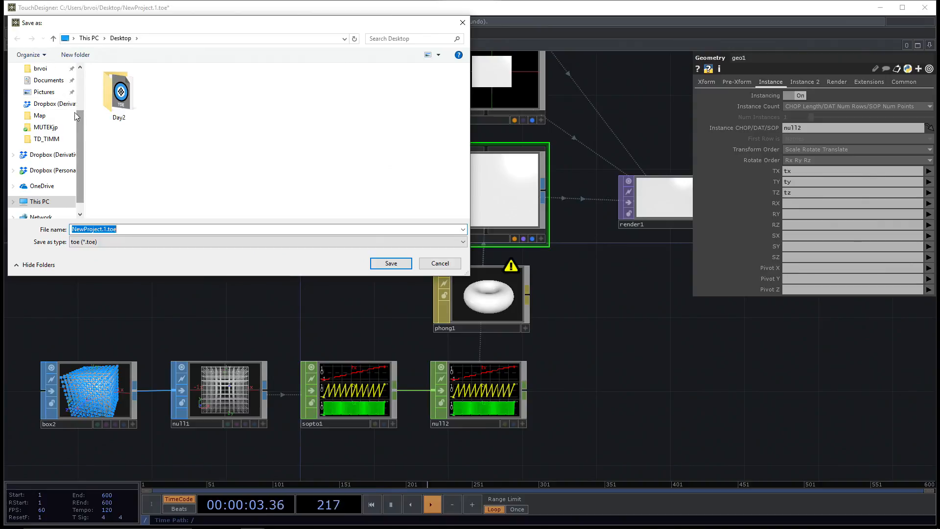
pyautogui.click(58, 88)
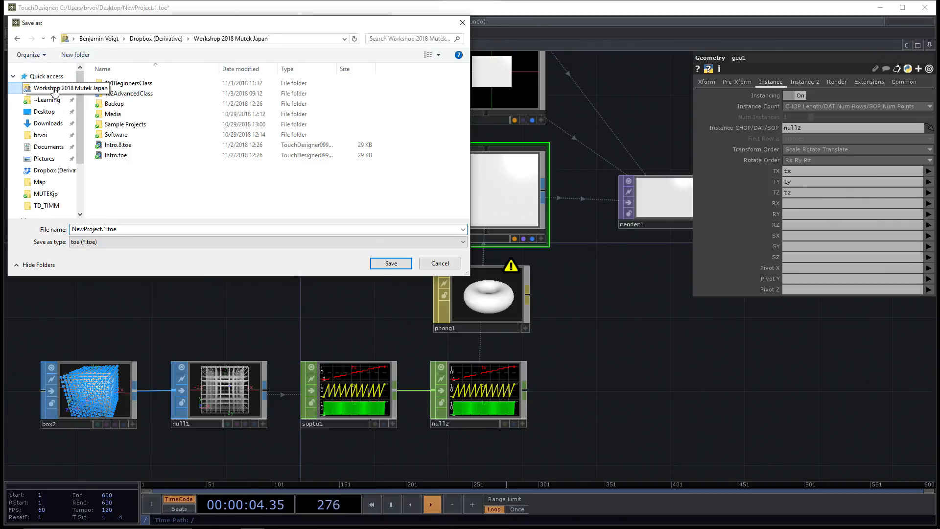
pyautogui.doubleClick(103, 231)
pyautogui.moveTo(102, 230); pyautogui.dragTo(73, 229)
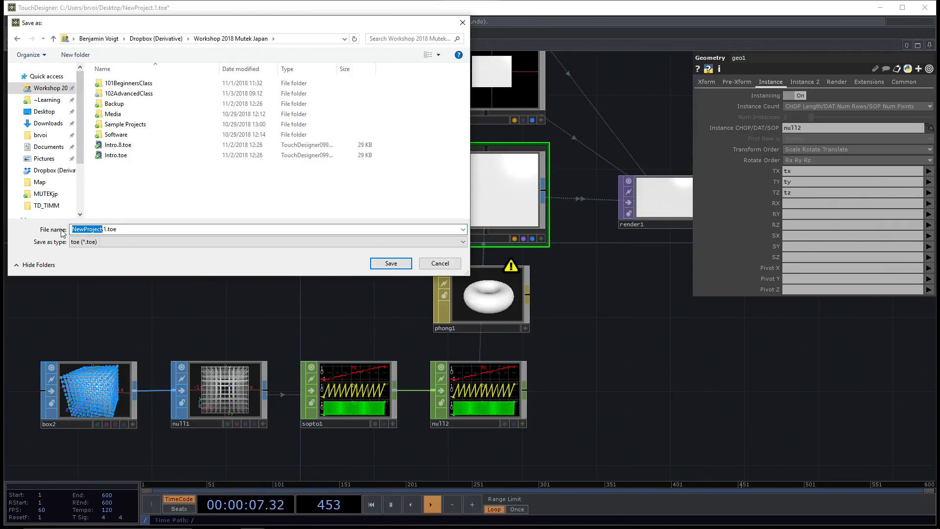
pyautogui.write('Instancing')
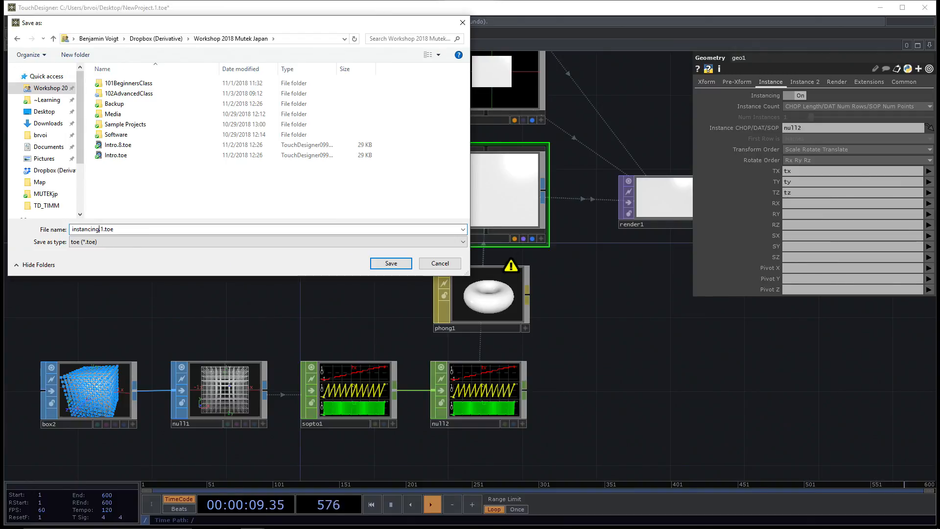
pyautogui.press('Return')
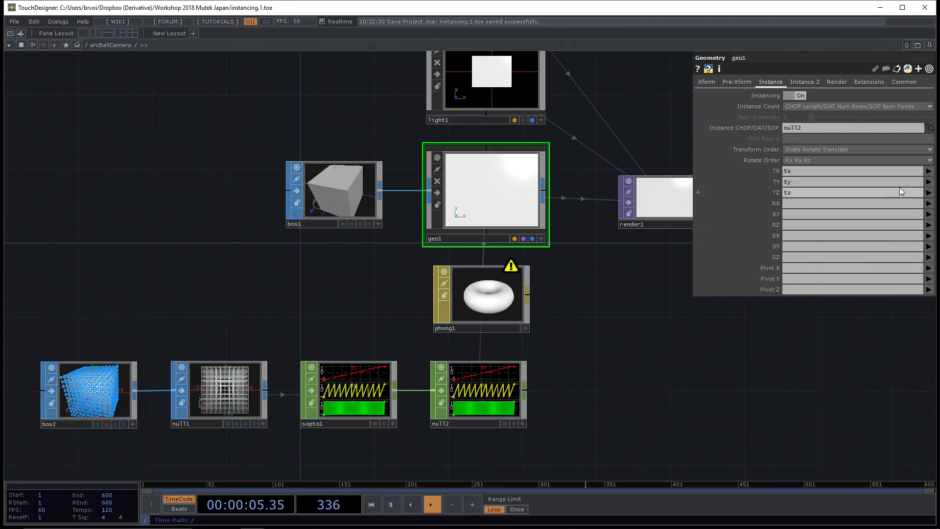
pyautogui.click(928, 171)
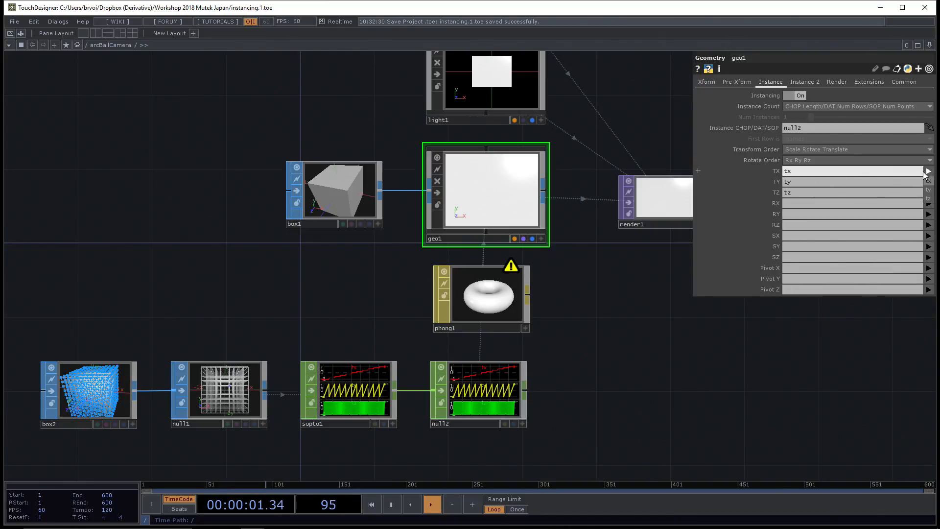
pyautogui.click(857, 353)
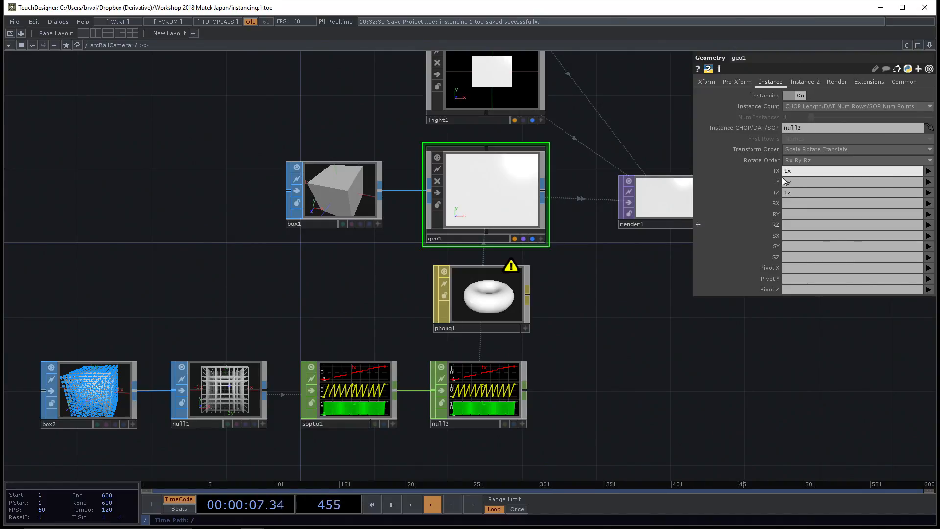
# Activate geo1's viewer and examine the overlapping instanced boxes from outside, toggling the wireframe display
pyautogui.click(542, 239)
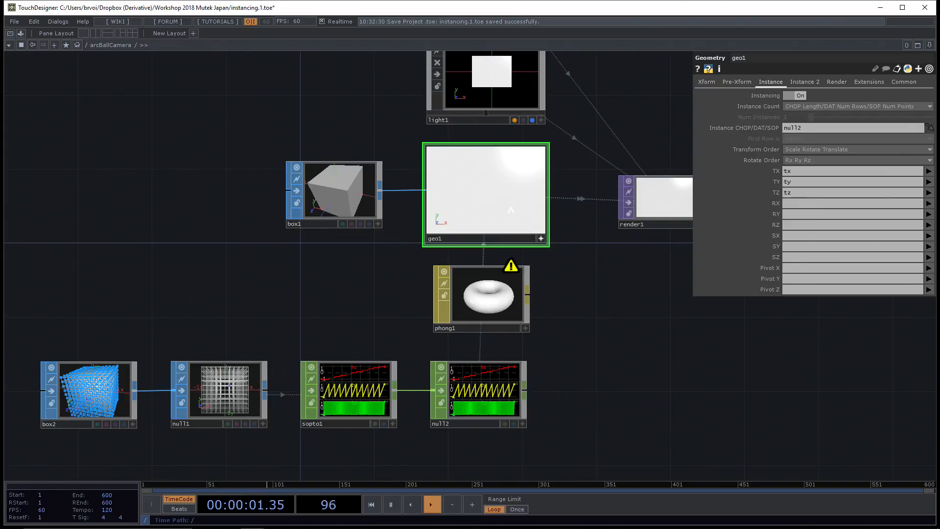
pyautogui.scroll(-5, 511, 210)
pyautogui.moveTo(511, 209)
pyautogui.mouseDown()
pyautogui.moveTo(498, 218)
pyautogui.moveTo(528, 201)
pyautogui.moveTo(530, 184)
pyautogui.moveTo(496, 206)
pyautogui.moveTo(526, 182)
pyautogui.moveTo(507, 182)
pyautogui.moveTo(498, 198)
pyautogui.mouseUp()
pyautogui.press('w')
pyautogui.press('w')
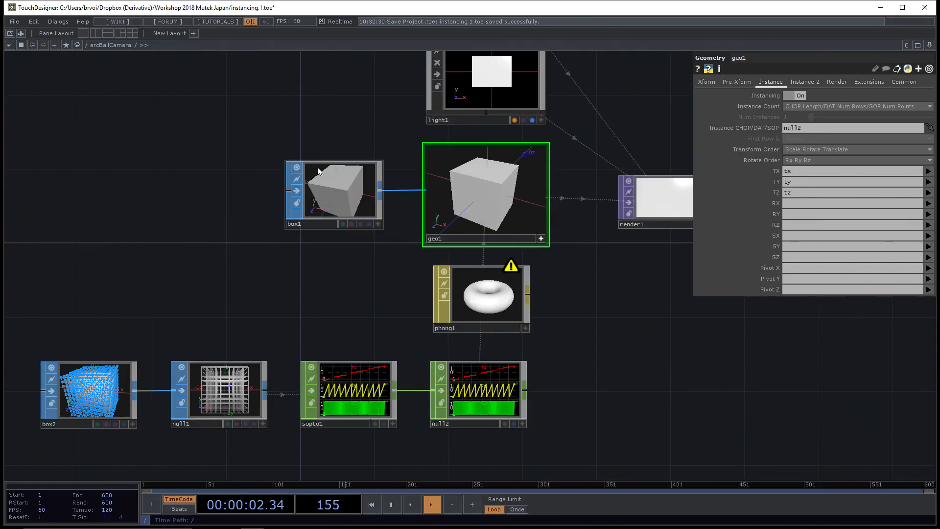
# Set box1's size to 0.1 on all three axes and inspect the instanced grid in geo1's viewer
pyautogui.click(344, 196)
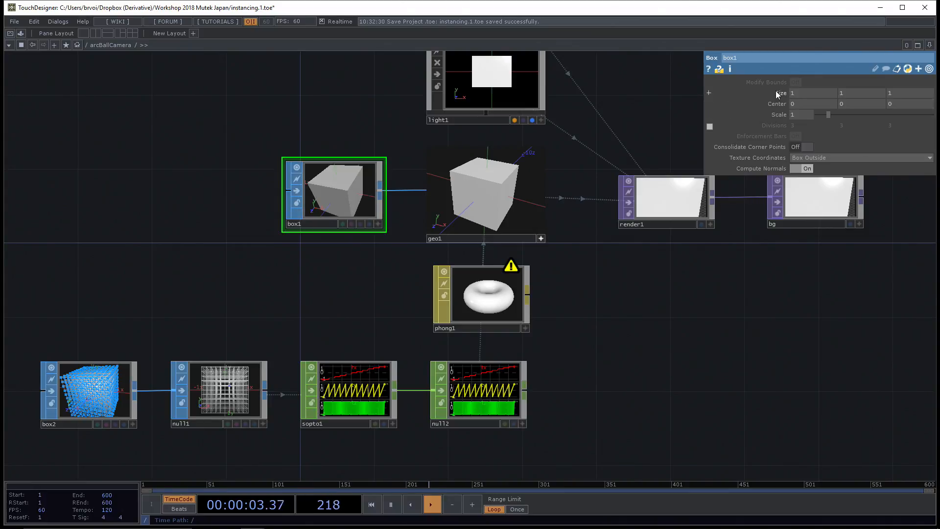
pyautogui.moveTo(775, 93); pyautogui.dragTo(705, 93, button='middle')
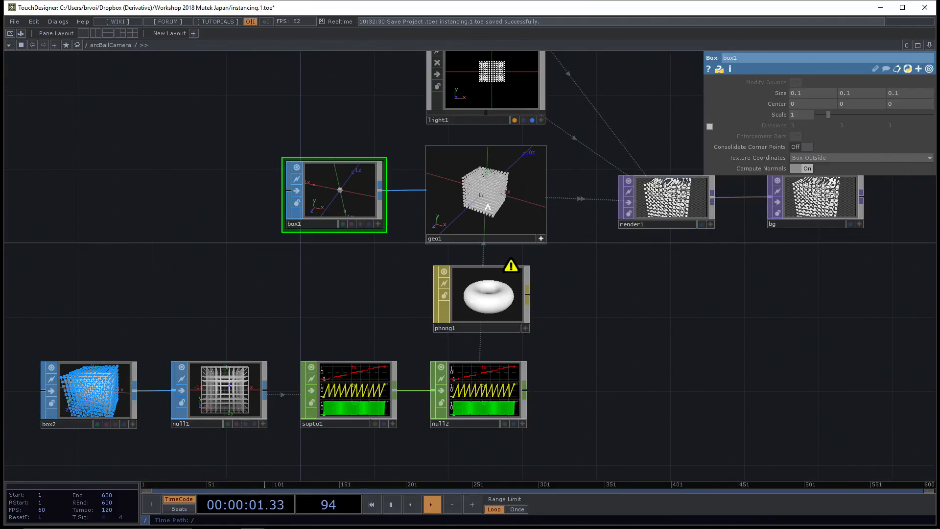
pyautogui.scroll(4, 586, 254)
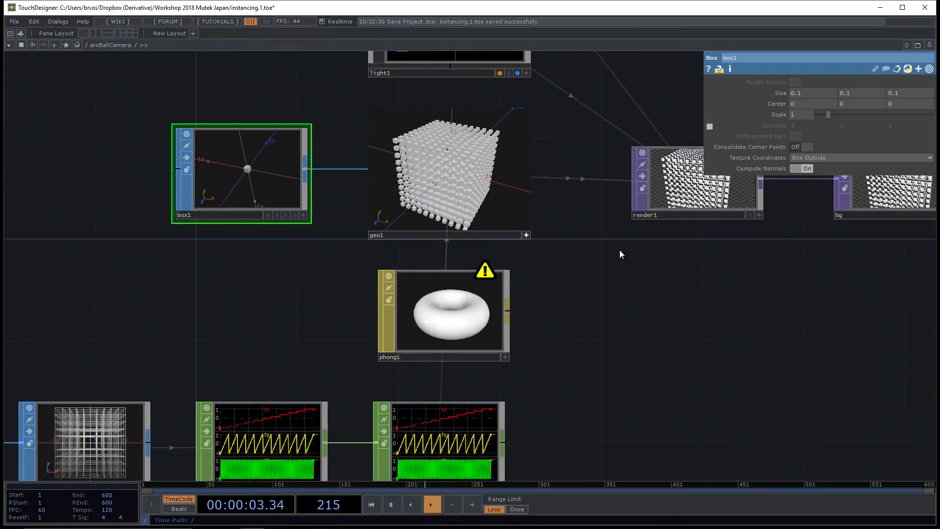
pyautogui.moveTo(472, 157)
pyautogui.mouseDown()
pyautogui.moveTo(445, 164)
pyautogui.moveTo(477, 153)
pyautogui.mouseUp()
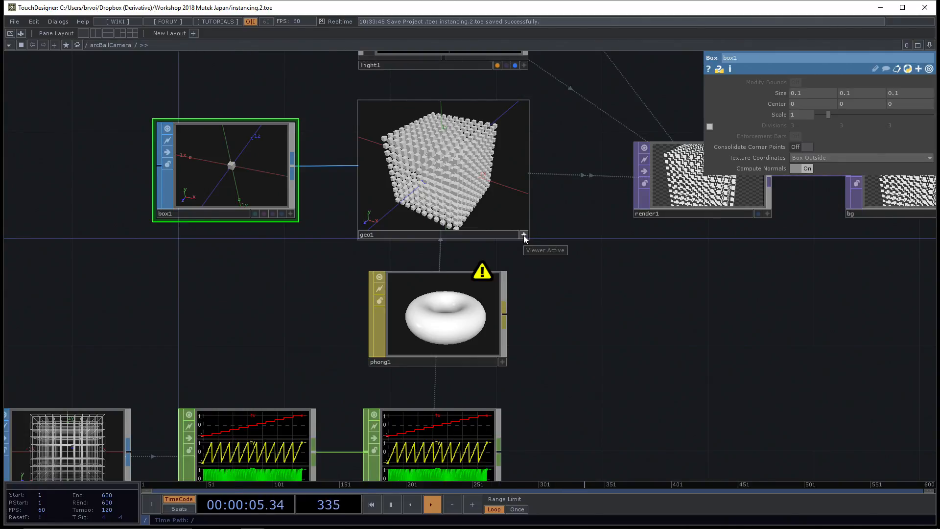
pyautogui.click(524, 235)
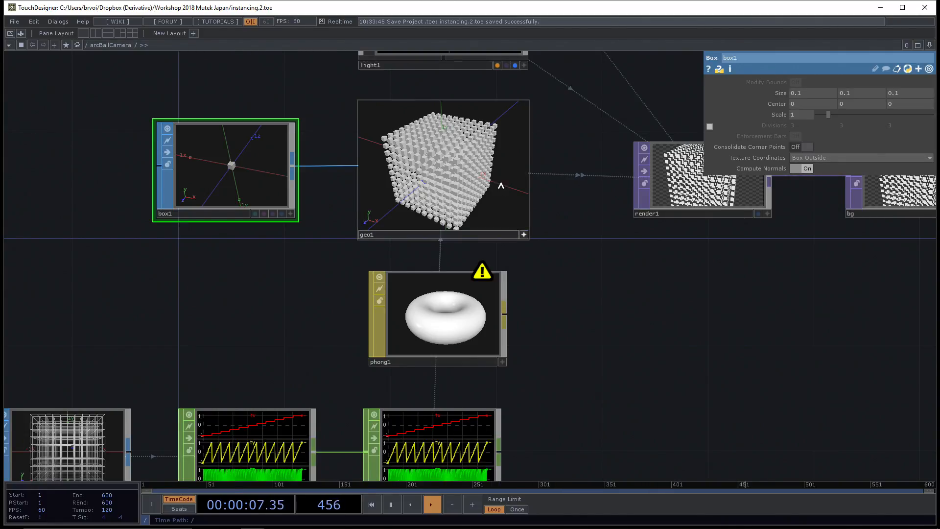
pyautogui.moveTo(506, 182); pyautogui.dragTo(473, 181)
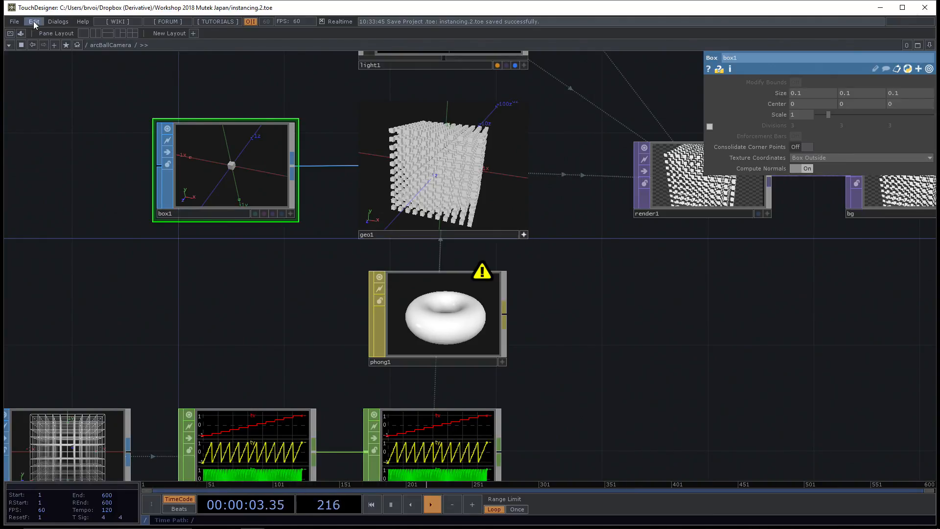
pyautogui.click(14, 21)
pyautogui.click(46, 219)
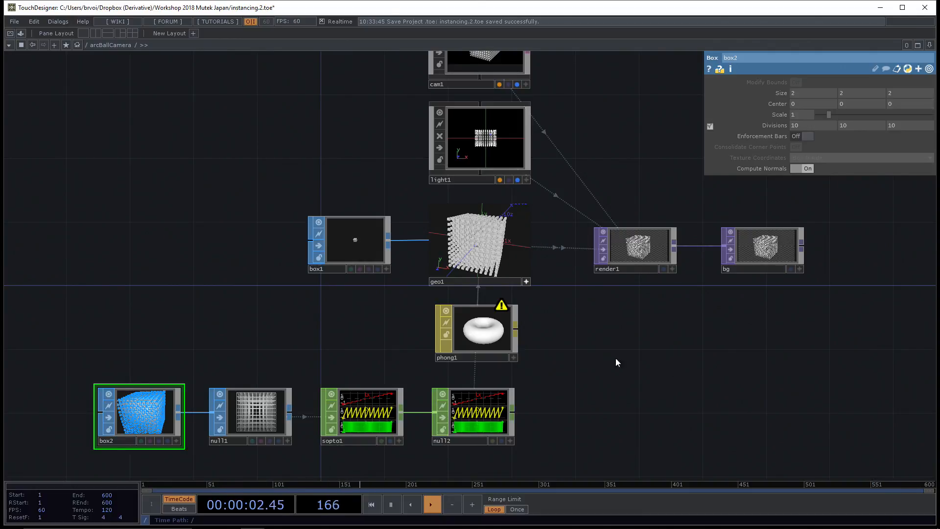
# Switch to the other TouchDesigner window with the instanceNoise.58.toe project and view its noise cube
pyautogui.moveTo(253, 525)
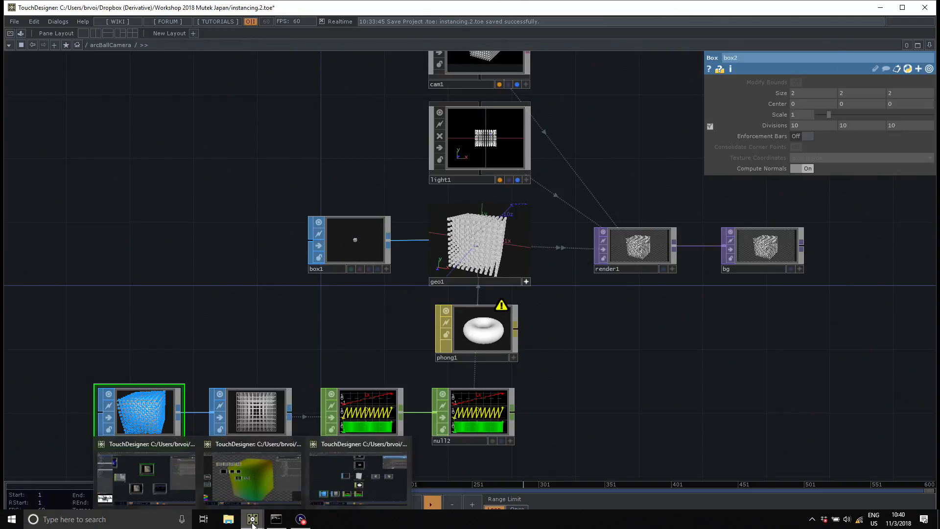
pyautogui.click(269, 489)
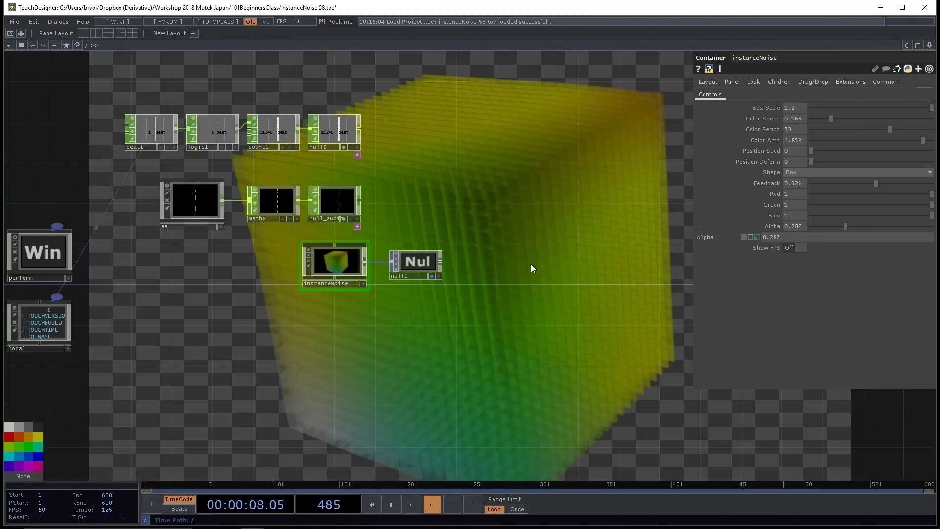
pyautogui.moveTo(512, 313); pyautogui.dragTo(521, 297)
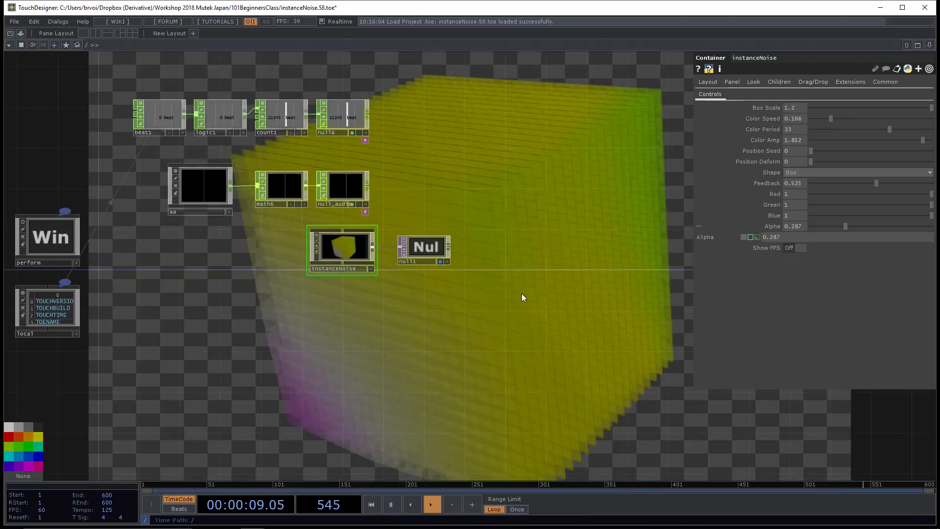
# Set the instanceNoise container's Box Scale to 0.615 and then 0.818, and increase its Alpha
pyautogui.click(918, 107)
pyautogui.moveTo(915, 109); pyautogui.dragTo(885, 115)
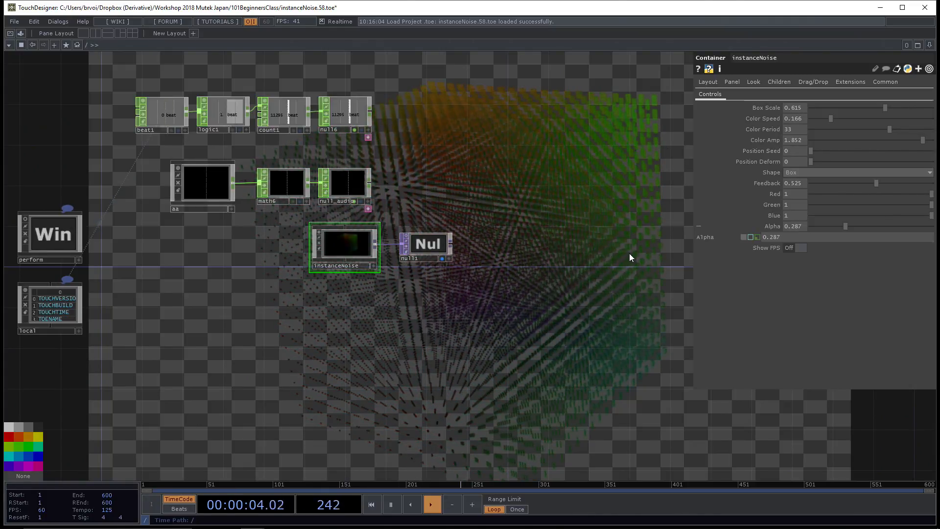
pyautogui.moveTo(885, 107); pyautogui.dragTo(912, 110)
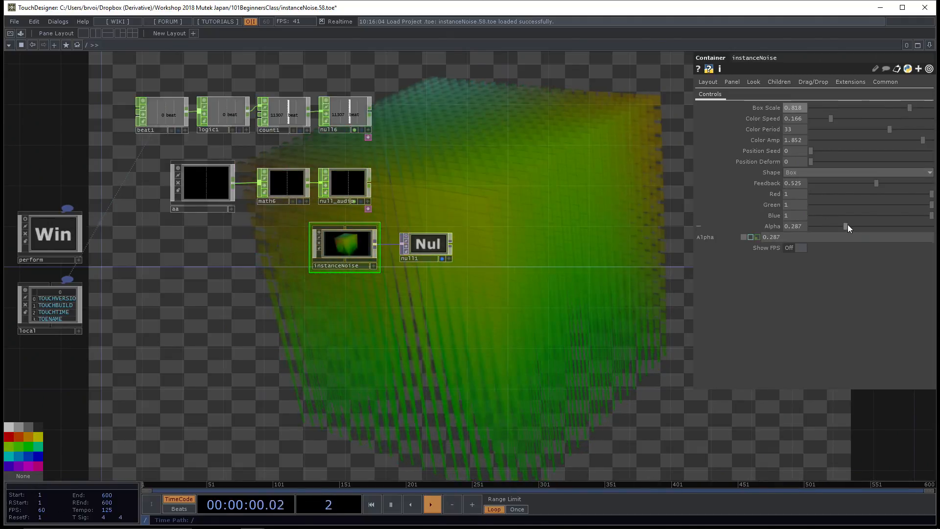
pyautogui.moveTo(848, 224); pyautogui.dragTo(880, 224)
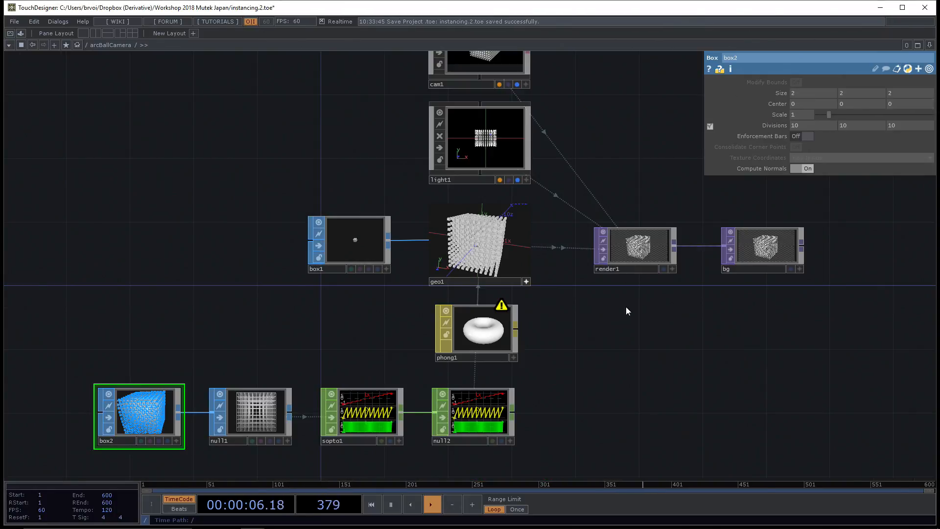
# Add a Noise TOP in the empty area below the sopto1 and null2 operators
pyautogui.moveTo(589, 386); pyautogui.dragTo(578, 301)
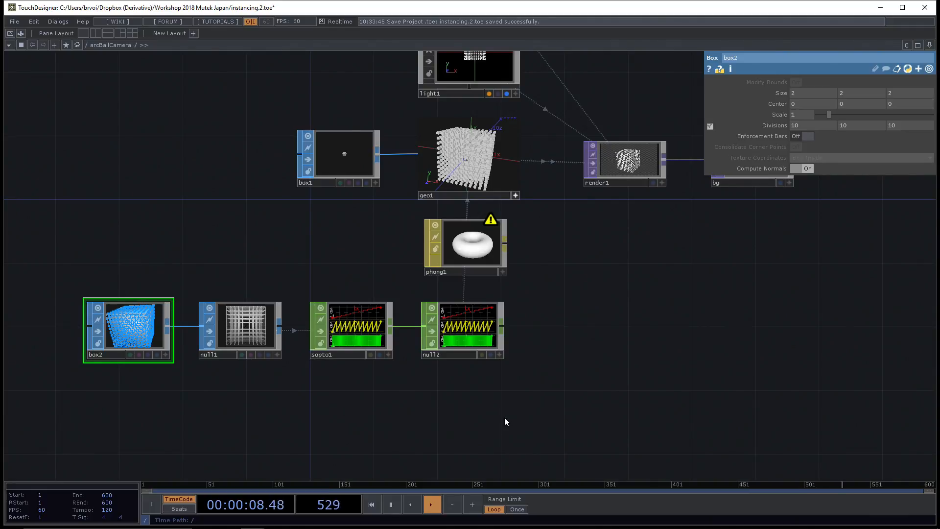
pyautogui.press('Tab')
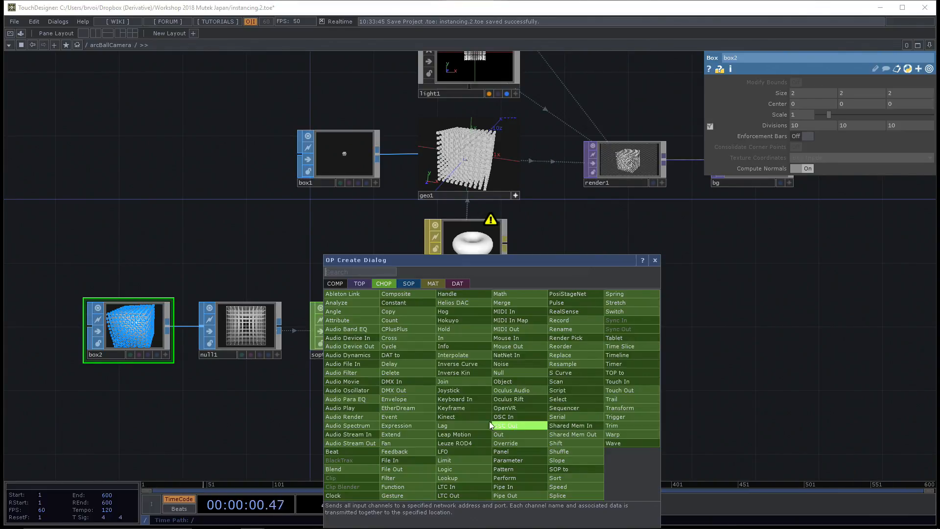
pyautogui.click(359, 284)
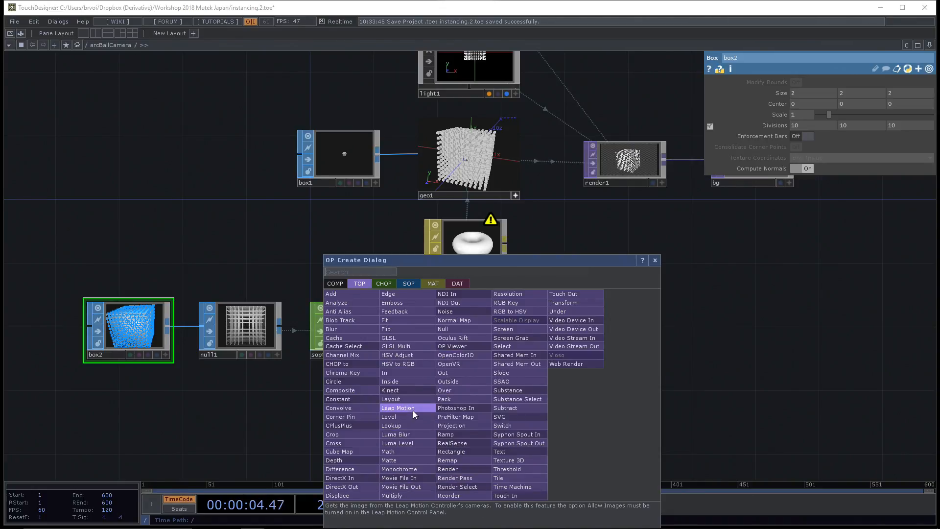
pyautogui.write('noi')
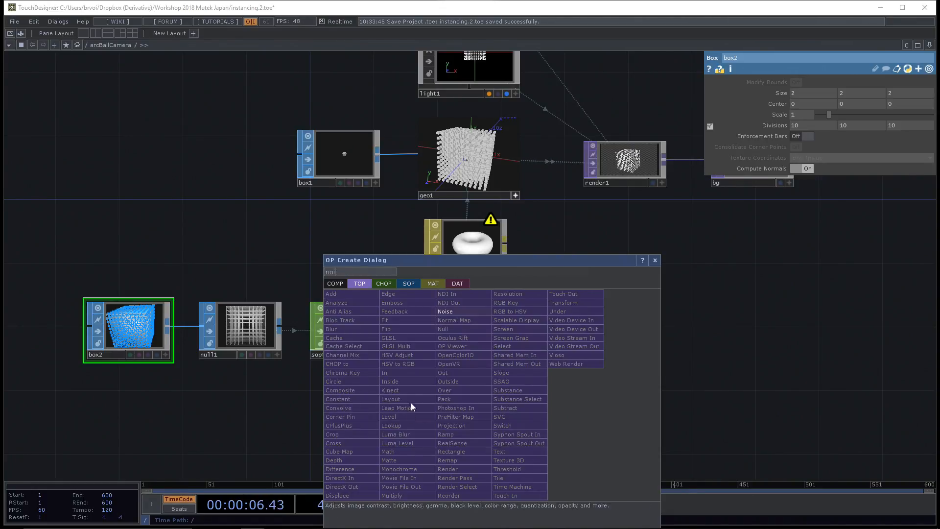
pyautogui.click(462, 311)
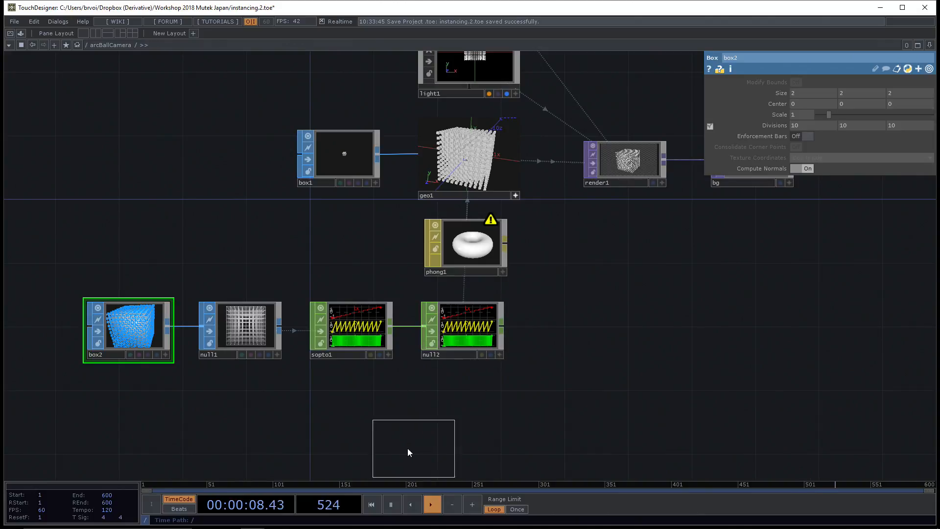
pyautogui.click(406, 445)
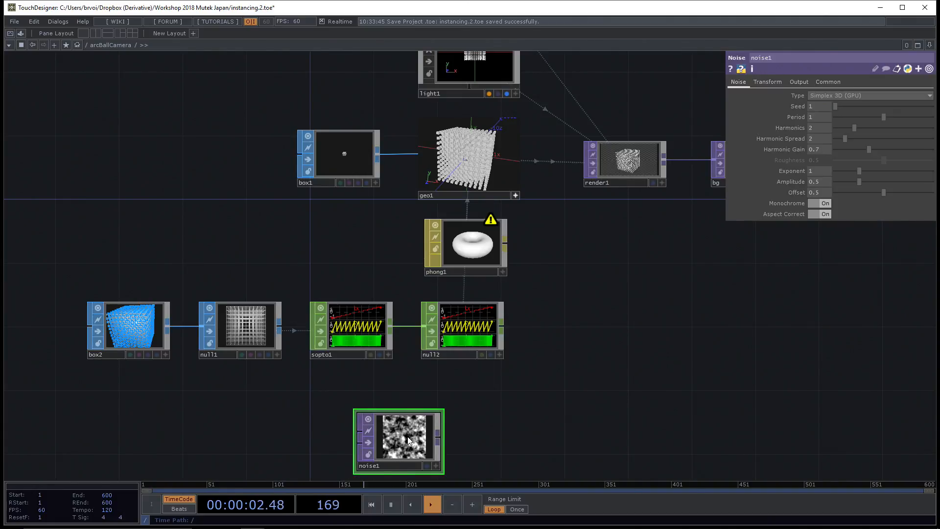
# Position noise1 directly beneath null2, and move null2 further from sopto1 to widen the gap between them
pyautogui.moveTo(407, 438); pyautogui.dragTo(438, 434)
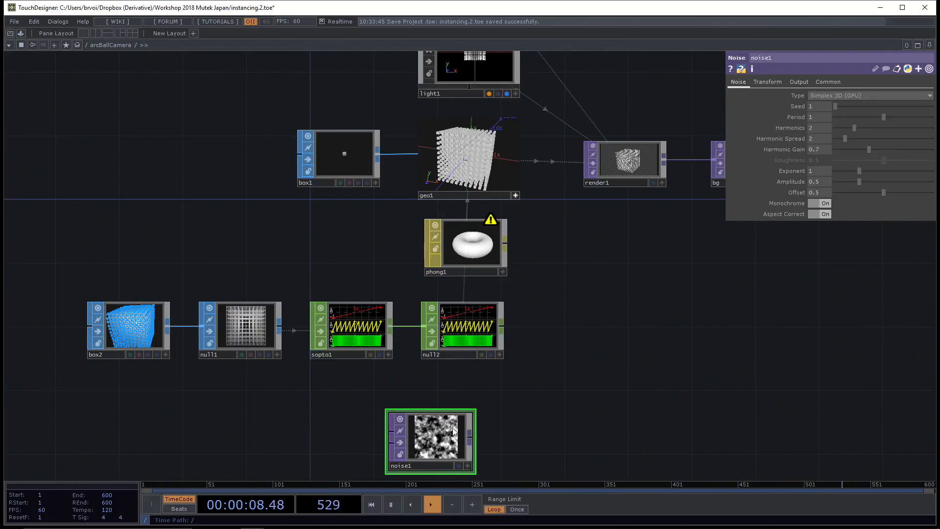
pyautogui.moveTo(426, 443); pyautogui.dragTo(563, 419)
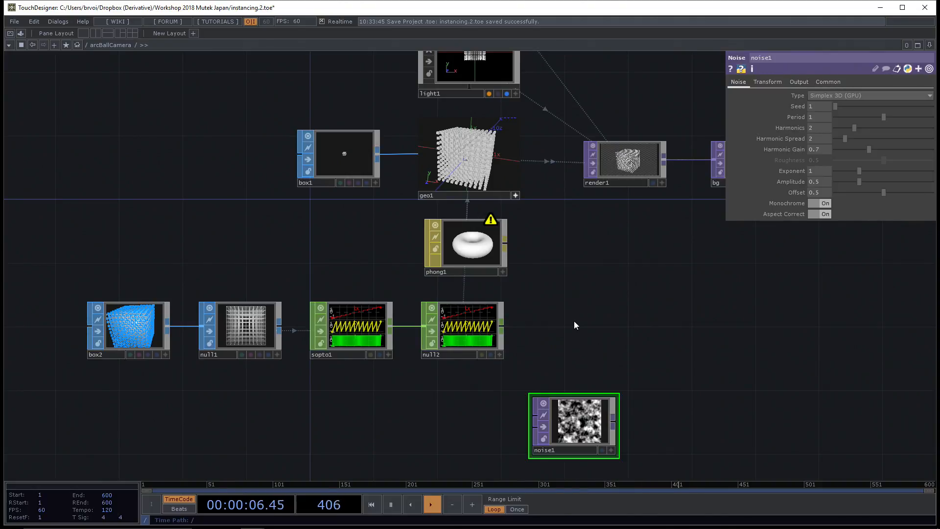
pyautogui.moveTo(600, 414); pyautogui.dragTo(616, 414)
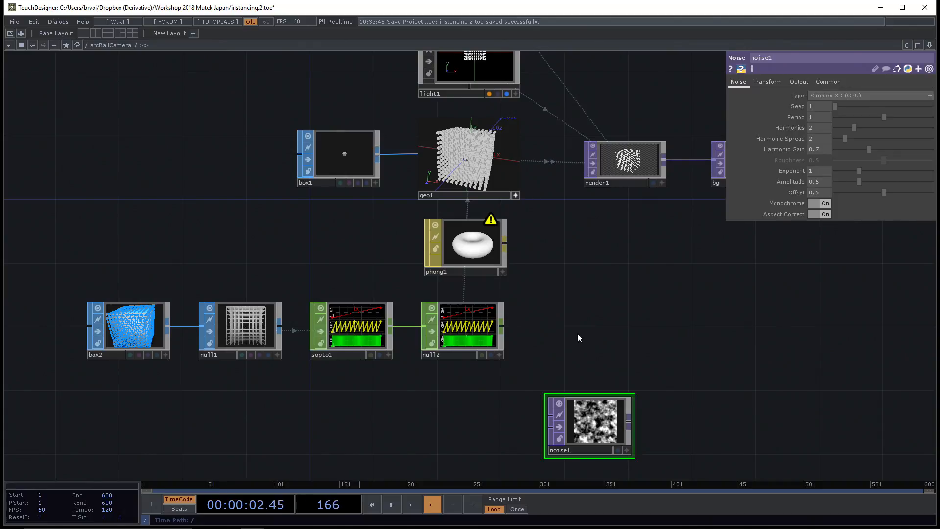
pyautogui.moveTo(581, 409); pyautogui.dragTo(437, 409)
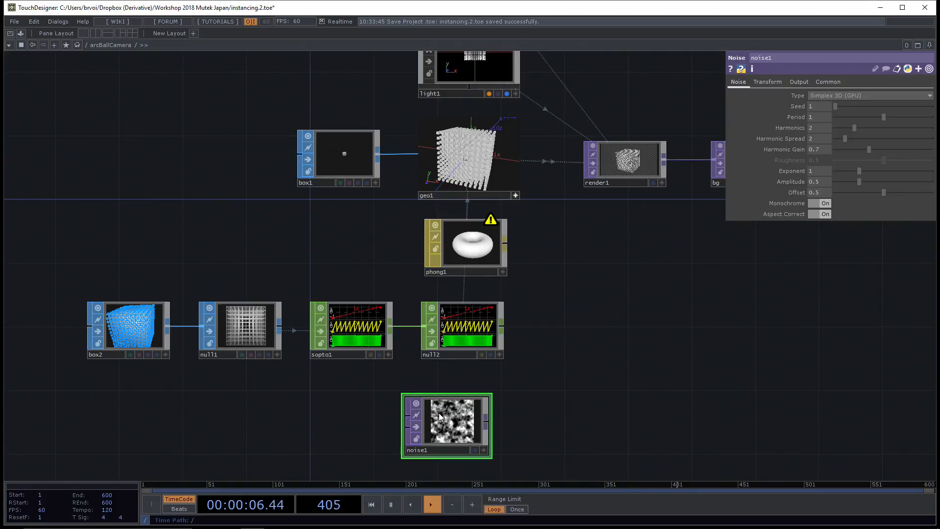
pyautogui.moveTo(441, 425); pyautogui.dragTo(456, 423)
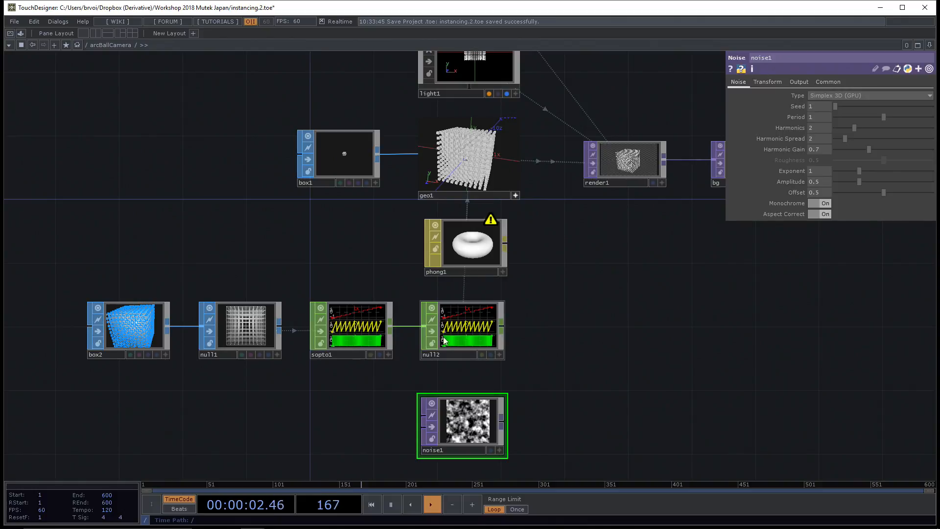
pyautogui.moveTo(451, 331); pyautogui.dragTo(515, 330)
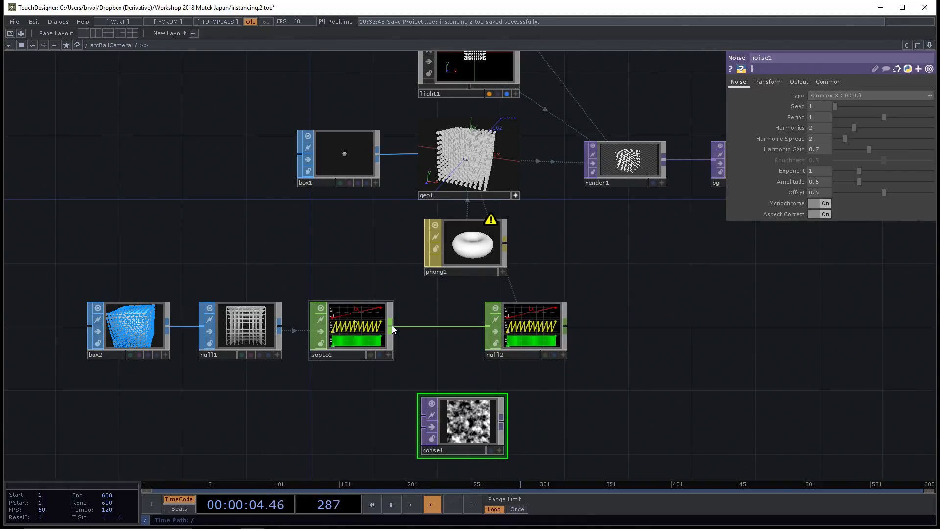
pyautogui.rightClick(392, 325)
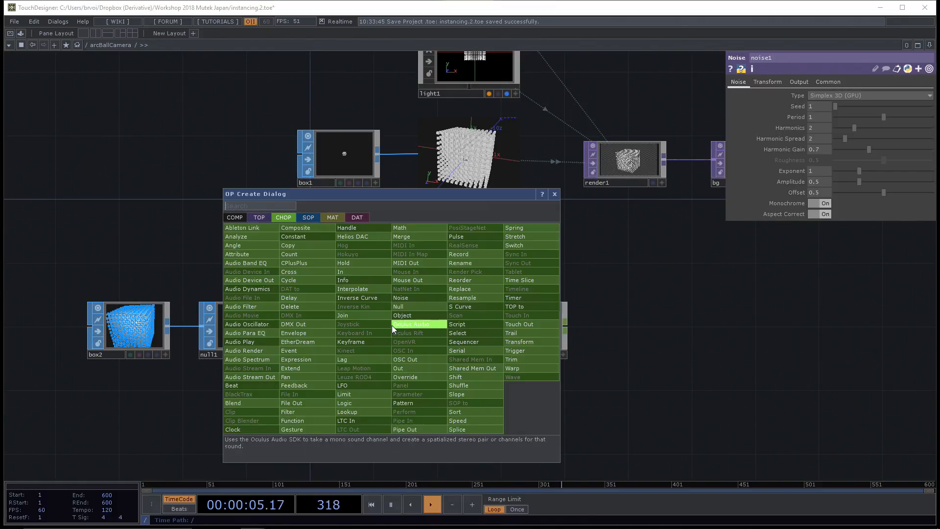
pyautogui.click(260, 219)
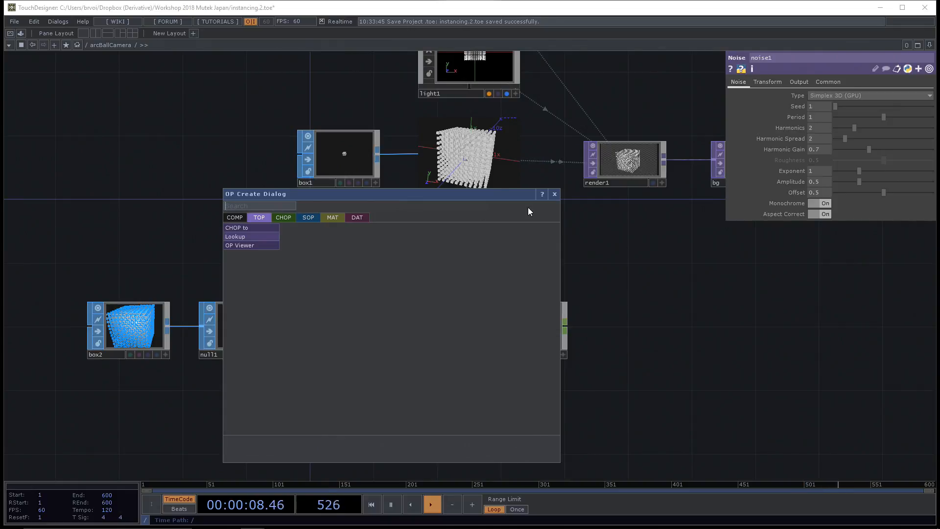
pyautogui.click(552, 195)
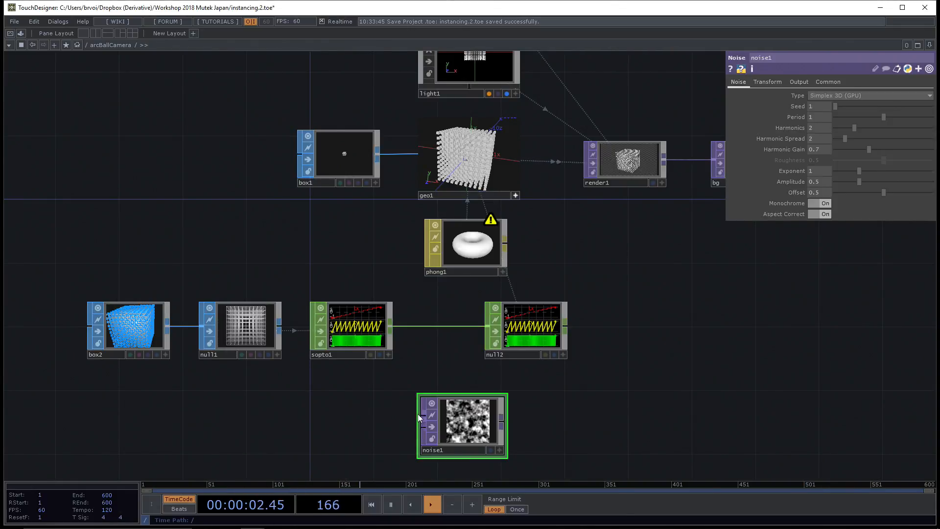
# Create a CHOP to TOP from sopto1's output, align it directly beneath sopto1, and nudge noise1 aside
pyautogui.rightClick(390, 325)
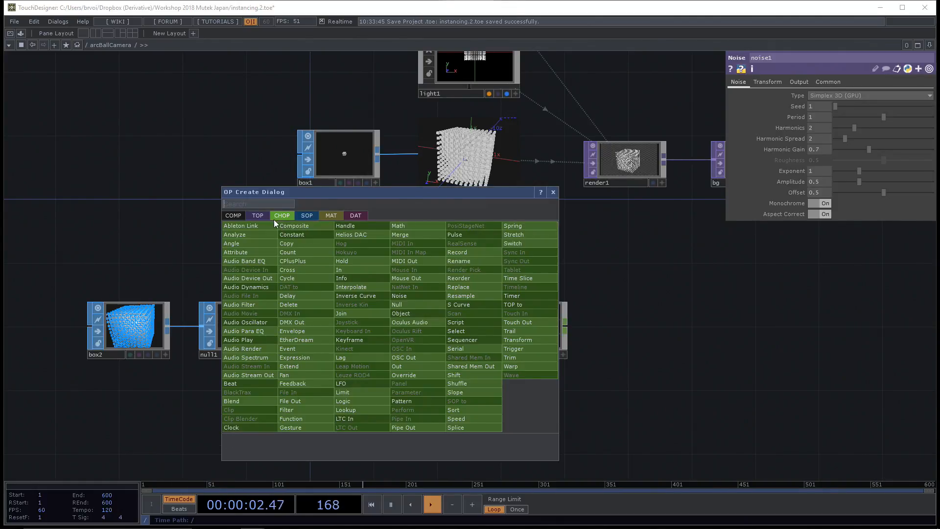
pyautogui.click(258, 215)
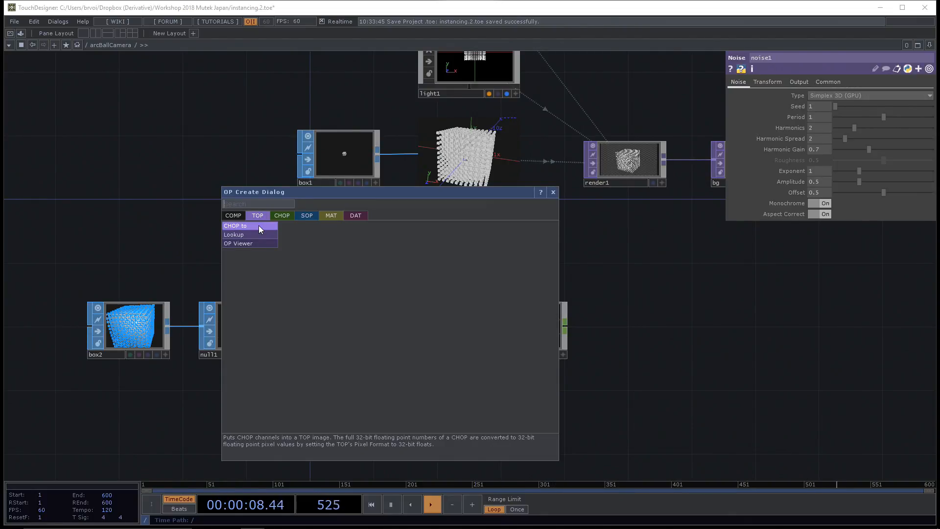
pyautogui.click(259, 226)
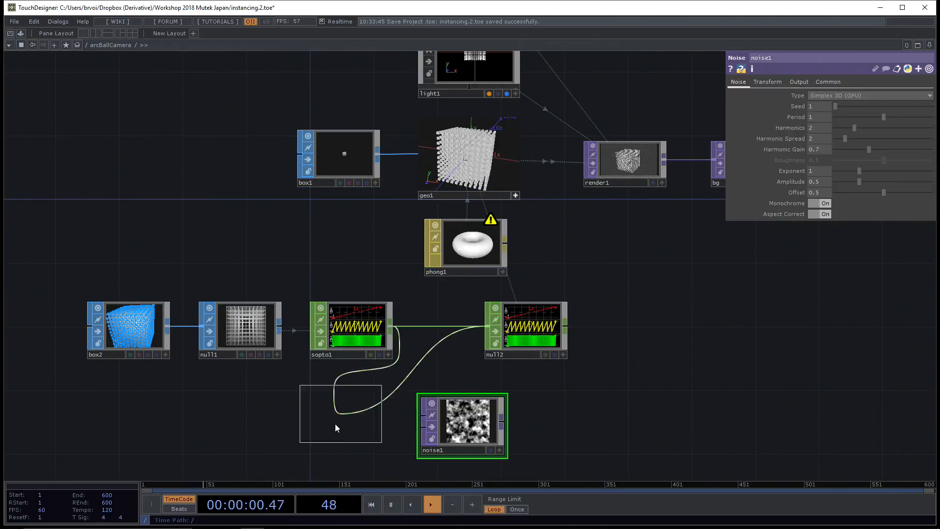
pyautogui.click(349, 422)
pyautogui.moveTo(478, 432); pyautogui.dragTo(494, 431)
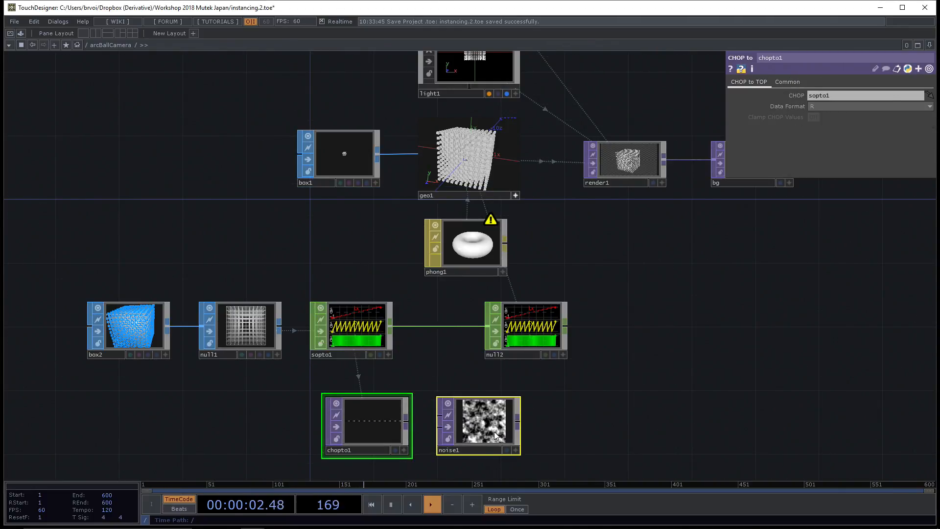
pyautogui.moveTo(361, 429); pyautogui.dragTo(341, 428)
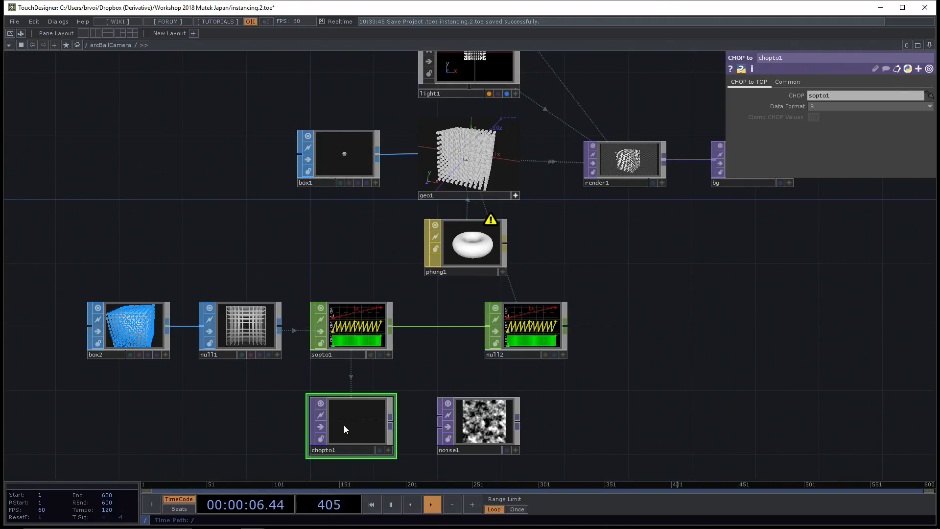
# Examine the operator information of sopto1 and chopto1 to compare the channel data with the texture
pyautogui.middleClick(345, 429)
pyautogui.middleClick(345, 429)
pyautogui.moveTo(363, 328); pyautogui.dragTo(356, 415, button='middle')
pyautogui.moveTo(356, 416); pyautogui.dragTo(683, 379, button='middle')
pyautogui.moveTo(268, 427); pyautogui.dragTo(269, 392, button='middle')
pyautogui.moveTo(269, 393); pyautogui.dragTo(270, 348)
pyautogui.moveTo(363, 389); pyautogui.dragTo(725, 196, button='middle')
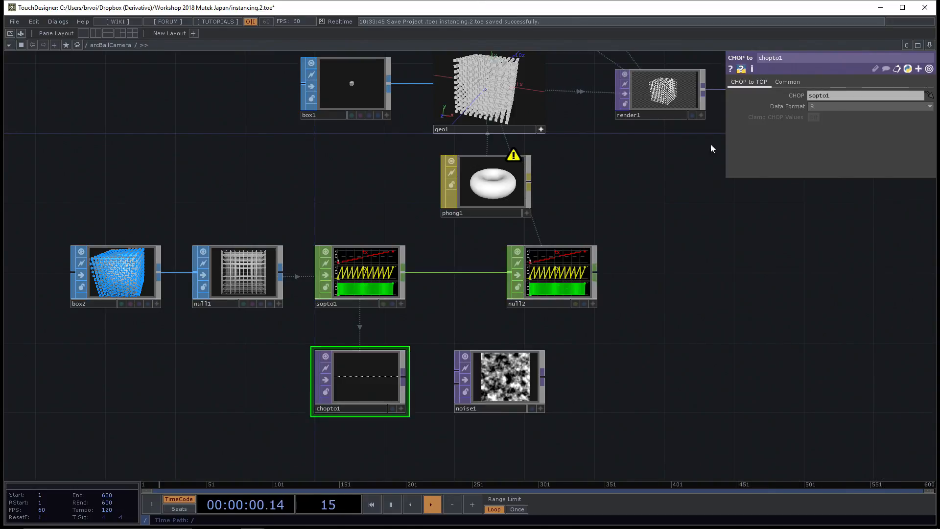
# Set chopto1's Data Format to RGB and check its resolution and pixel format in the operator information
pyautogui.click(836, 107)
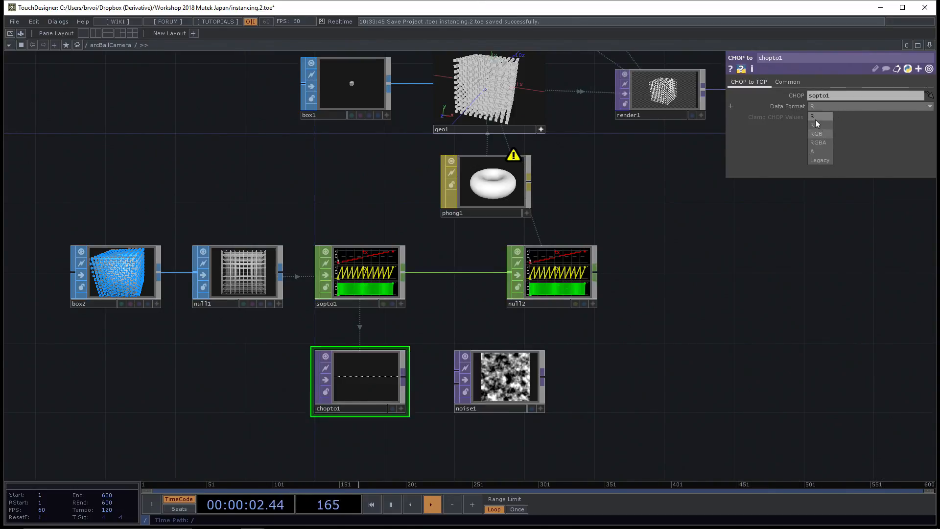
pyautogui.click(820, 132)
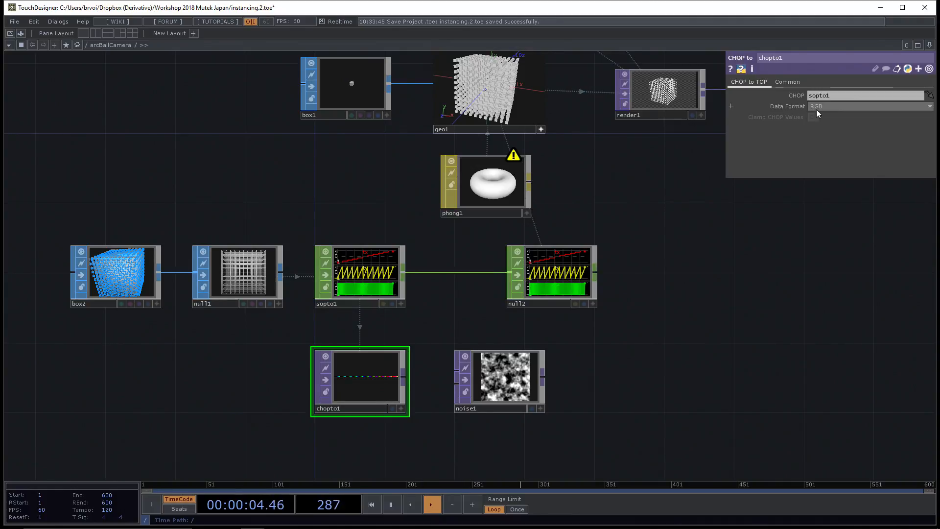
pyautogui.moveTo(353, 394); pyautogui.dragTo(436, 391, button='middle')
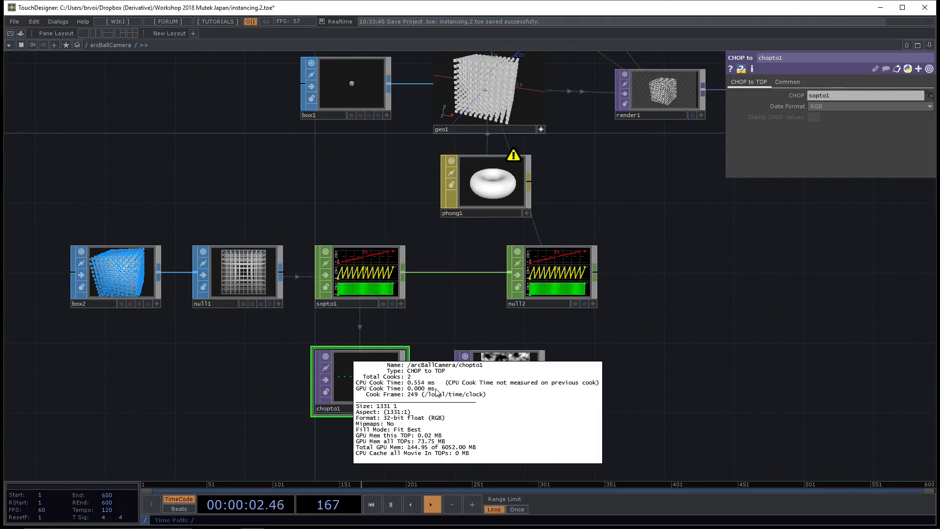
pyautogui.moveTo(842, 117); pyautogui.dragTo(841, 110, button='middle')
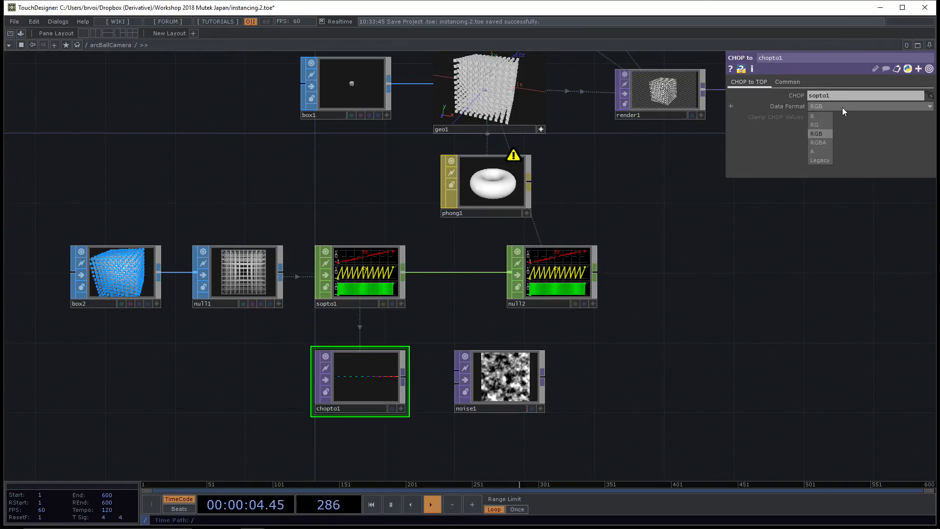
pyautogui.click(842, 107)
pyautogui.click(827, 133)
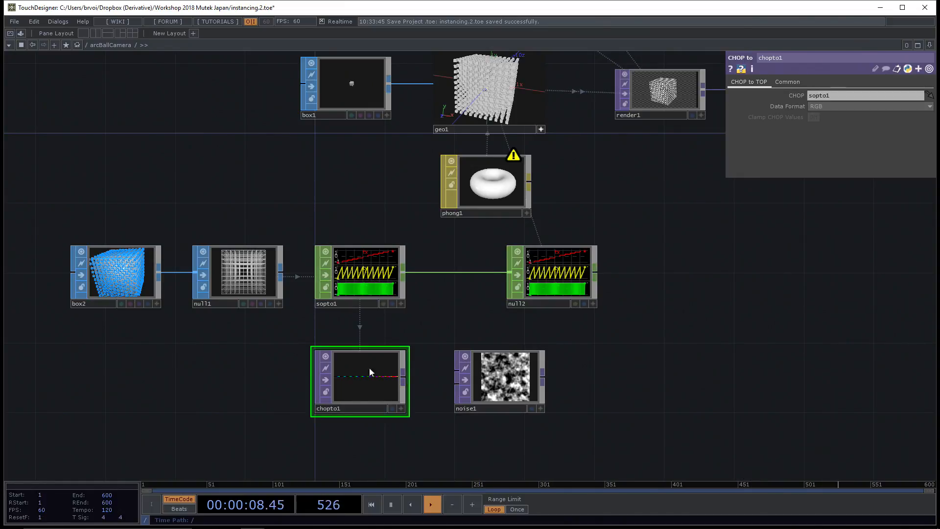
pyautogui.moveTo(369, 366); pyautogui.dragTo(405, 378, button='middle')
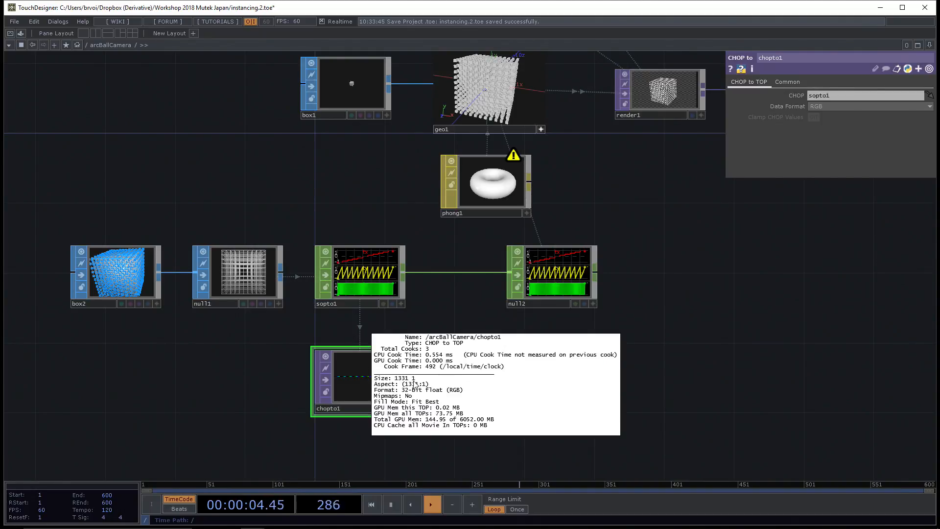
pyautogui.moveTo(414, 384); pyautogui.dragTo(415, 384, button='middle')
pyautogui.moveTo(391, 324); pyautogui.dragTo(392, 324, button='middle')
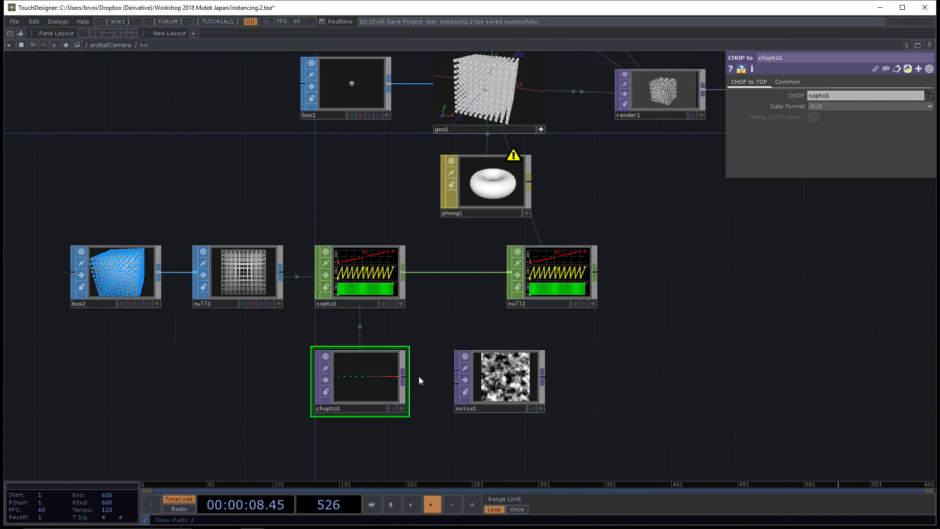
# Connect chopto1's output to noise1's first input and inspect the resulting noise texture up close
pyautogui.moveTo(403, 378); pyautogui.dragTo(447, 368)
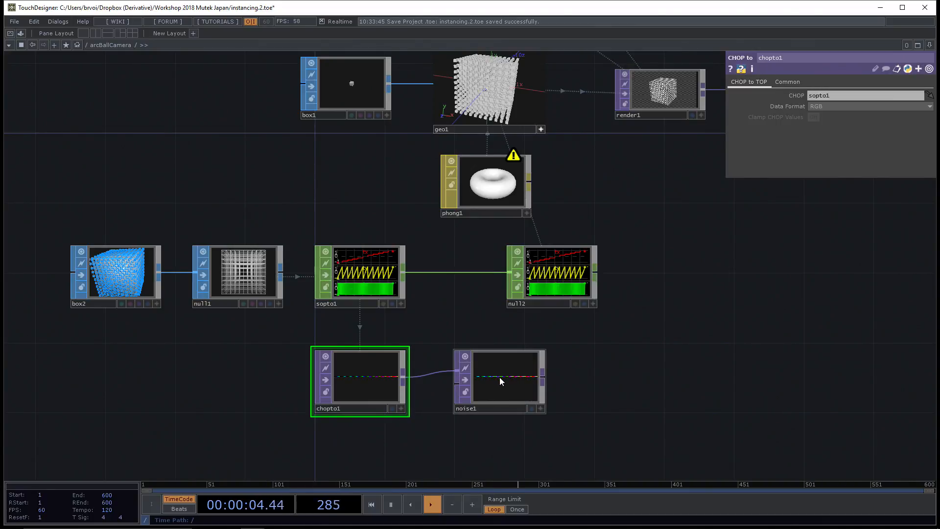
pyautogui.moveTo(500, 380)
pyautogui.mouseDown(button='middle')
pyautogui.moveTo(526, 397)
pyautogui.moveTo(497, 371)
pyautogui.moveTo(493, 388)
pyautogui.mouseUp(button='middle')
pyautogui.scroll(5, 509, 431)
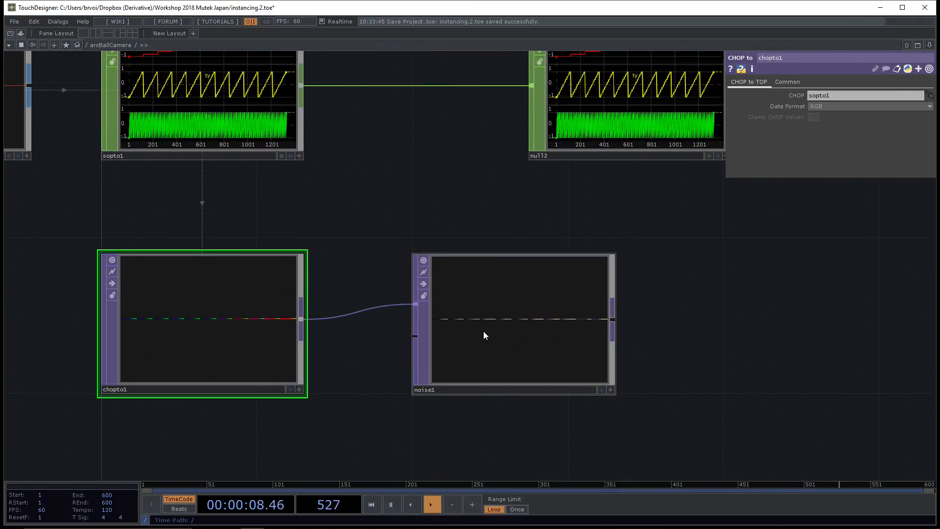
pyautogui.moveTo(513, 330); pyautogui.dragTo(514, 334, button='middle')
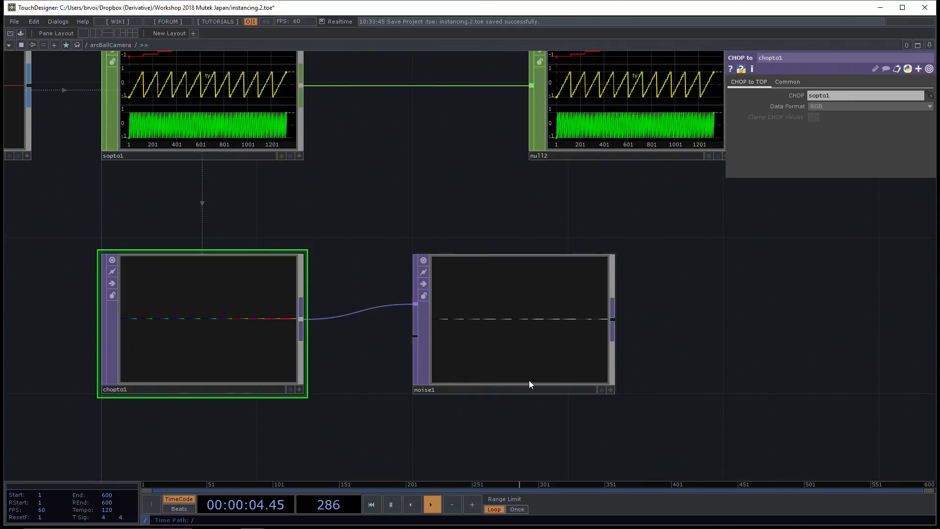
pyautogui.scroll(-3, 658, 367)
pyautogui.moveTo(651, 342); pyautogui.dragTo(620, 333)
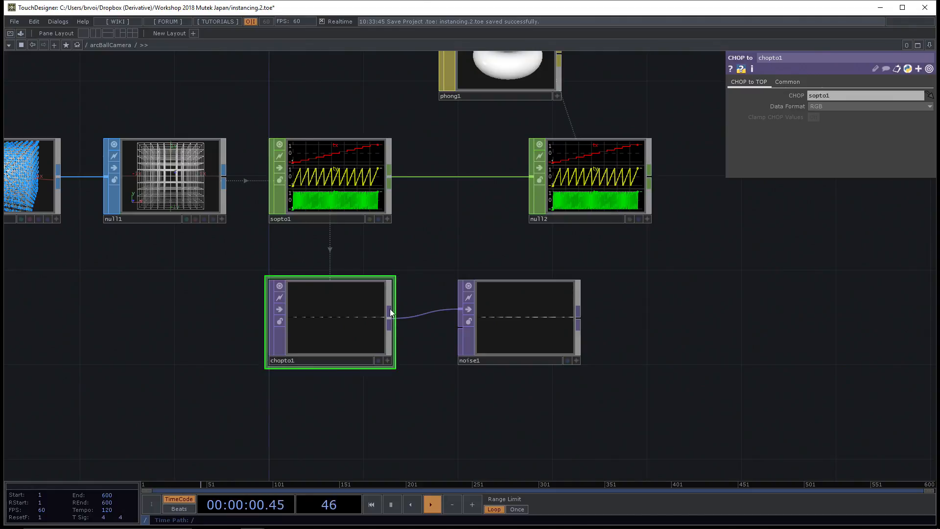
# Connect chopto1 to noise1's second input as well, and move both TOPs so chopto1 sits beneath null1
pyautogui.moveTo(388, 322); pyautogui.dragTo(461, 330)
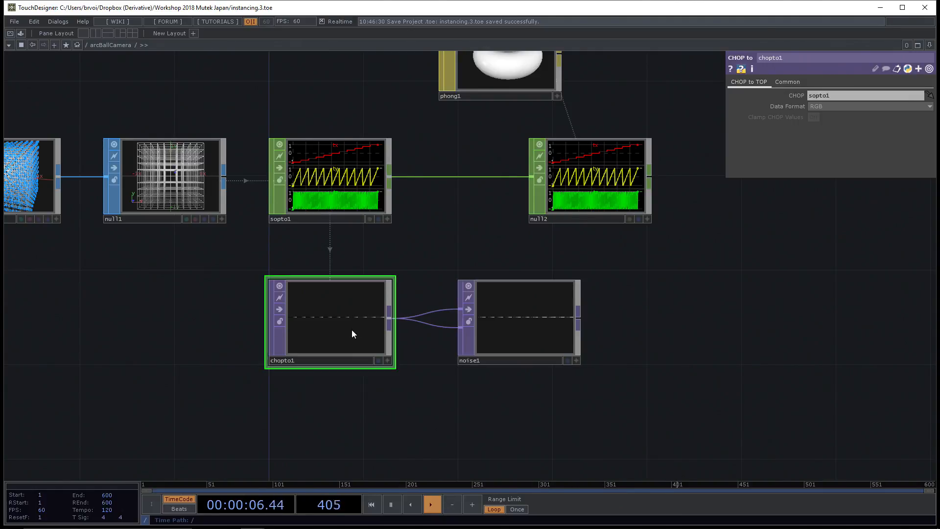
pyautogui.click(526, 318)
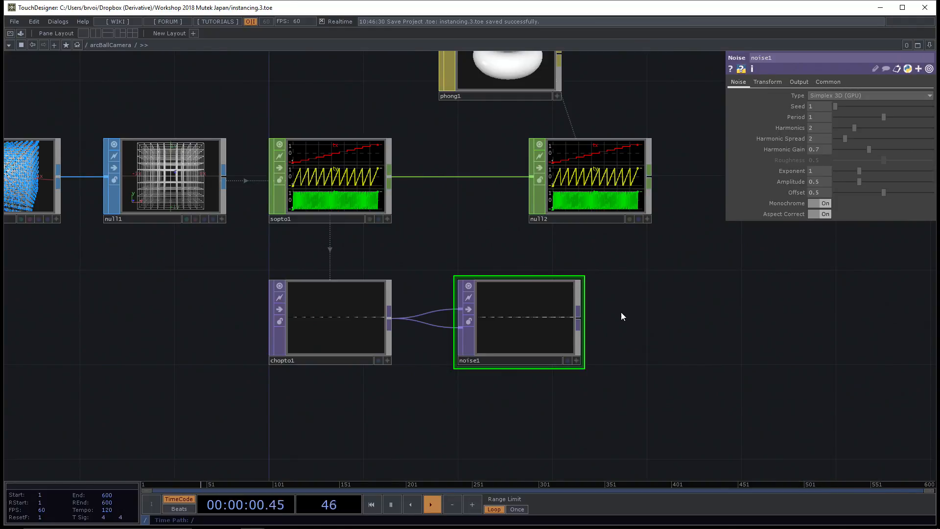
pyautogui.moveTo(310, 396); pyautogui.dragTo(342, 346)
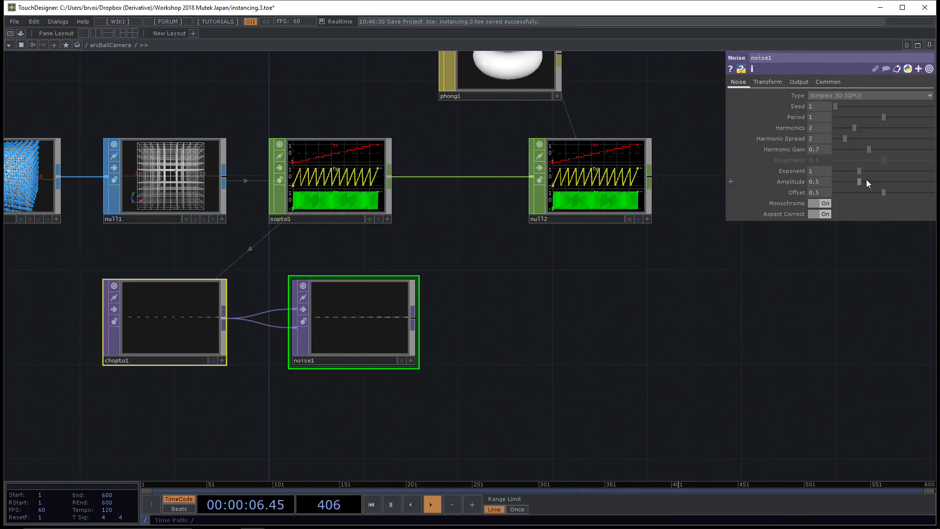
# Set noise1's Amplitude to 0.98 and review geo1's Instance and Instance 2 parameters
pyautogui.moveTo(860, 180); pyautogui.dragTo(880, 183)
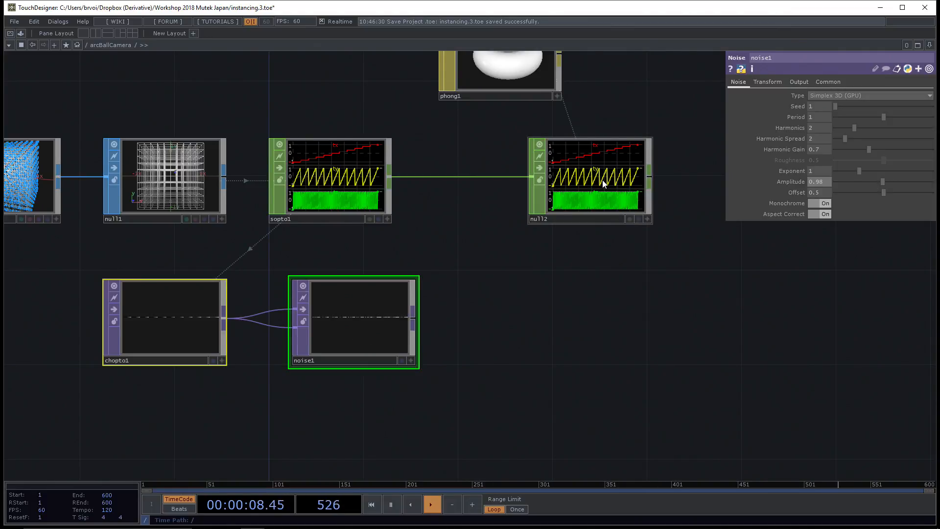
pyautogui.scroll(5, 597, 186)
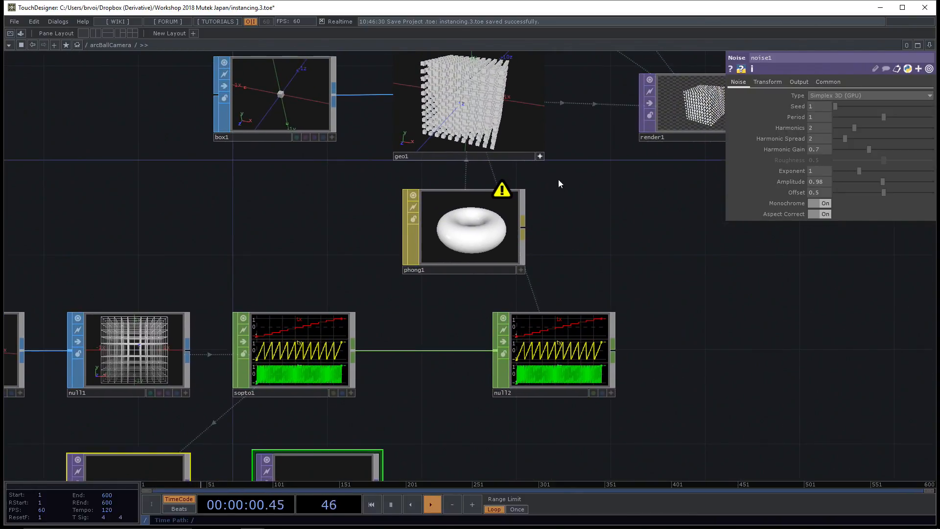
pyautogui.click(535, 137)
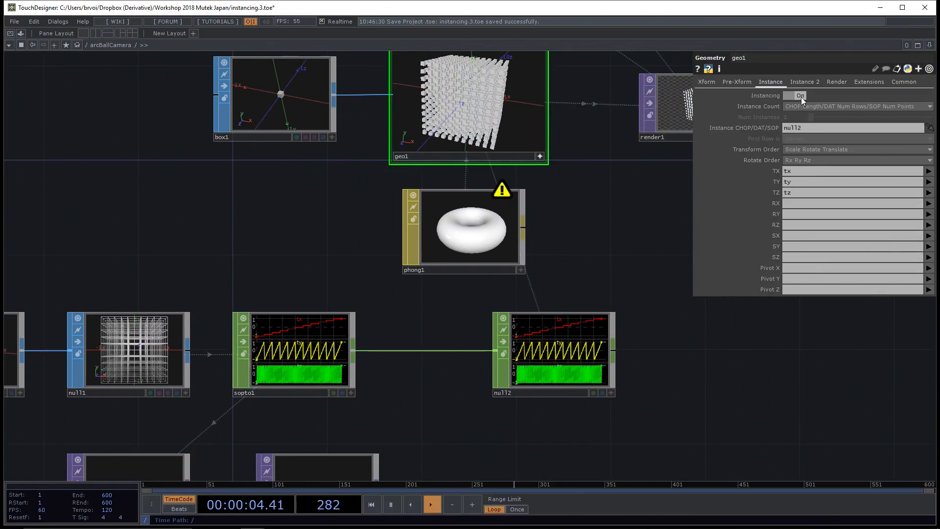
pyautogui.click(805, 82)
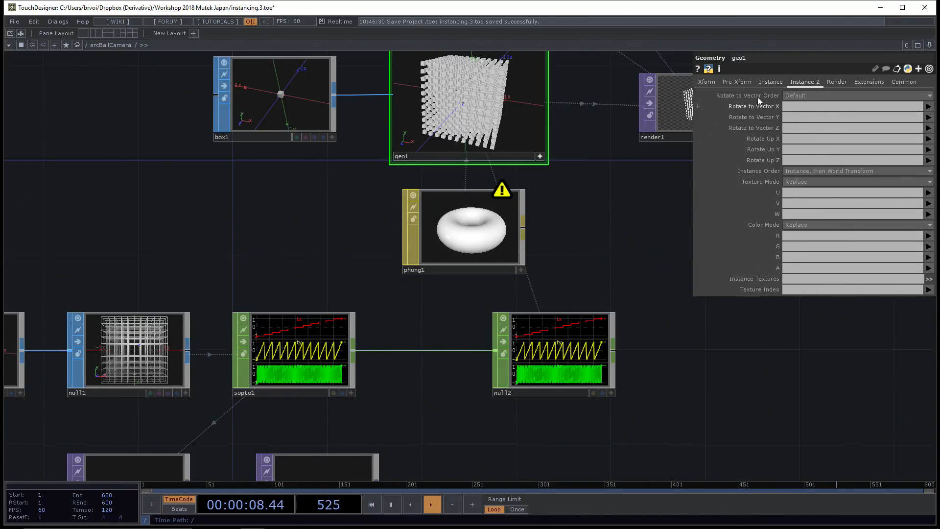
pyautogui.click(768, 81)
pyautogui.click(801, 82)
# Convert noise1's output to channels with a TOP to CHOP and place it beside noise1, beneath the sopto1–null2 connection
pyautogui.moveTo(603, 415); pyautogui.dragTo(609, 233)
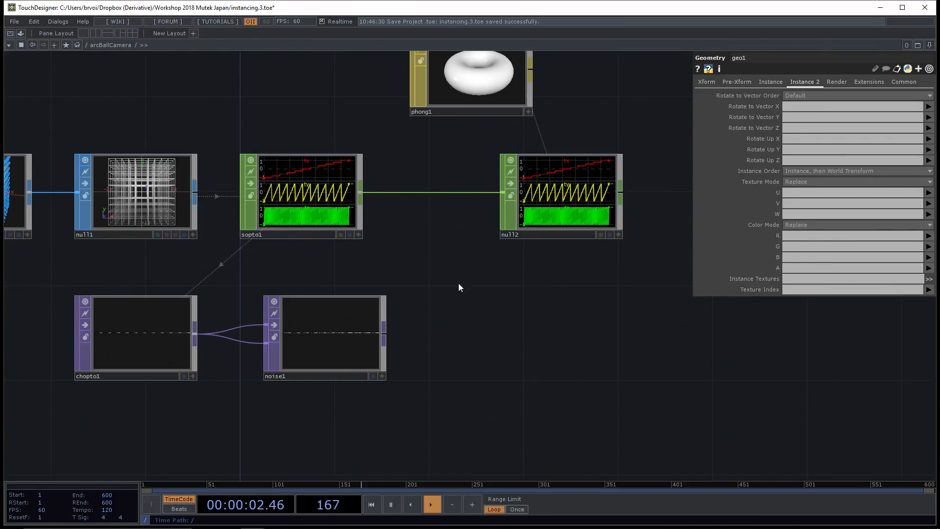
pyautogui.moveTo(459, 290); pyautogui.dragTo(452, 348)
pyautogui.scroll(-1, 452, 349)
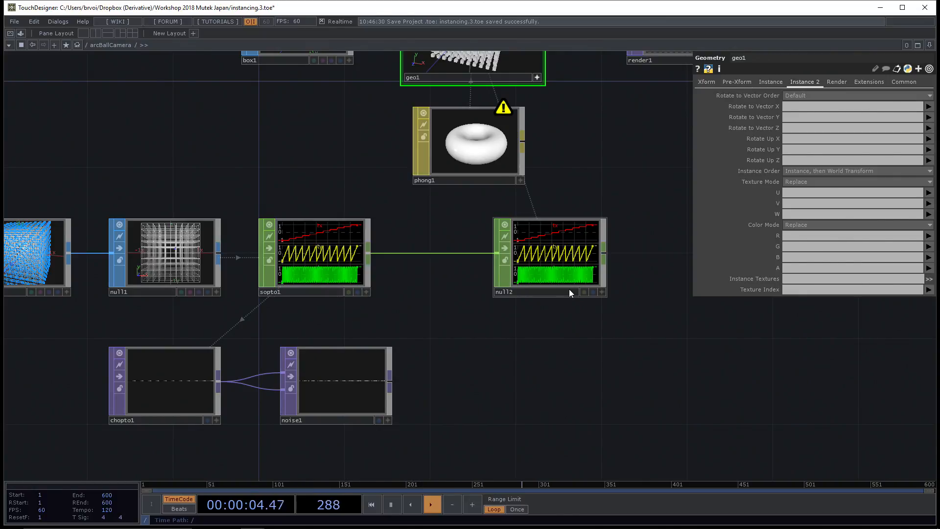
pyautogui.rightClick(390, 382)
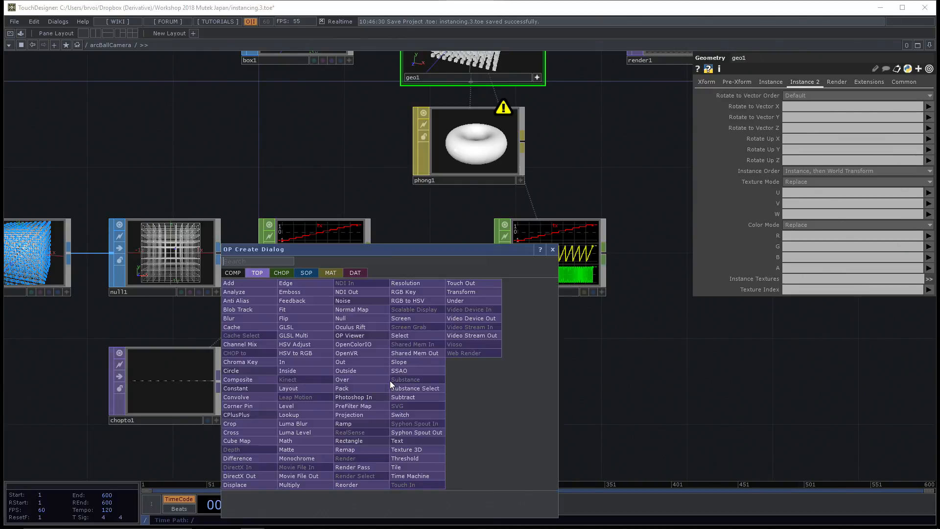
pyautogui.click(285, 272)
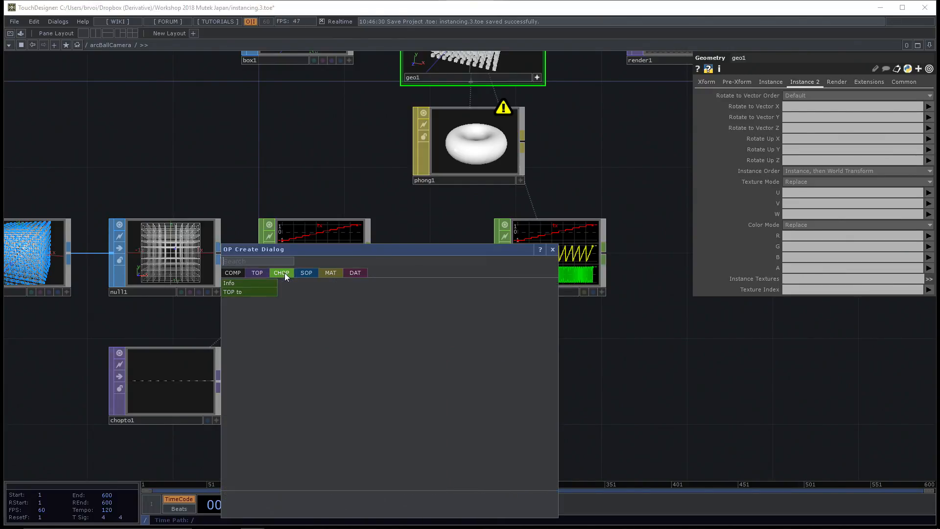
pyautogui.click(234, 292)
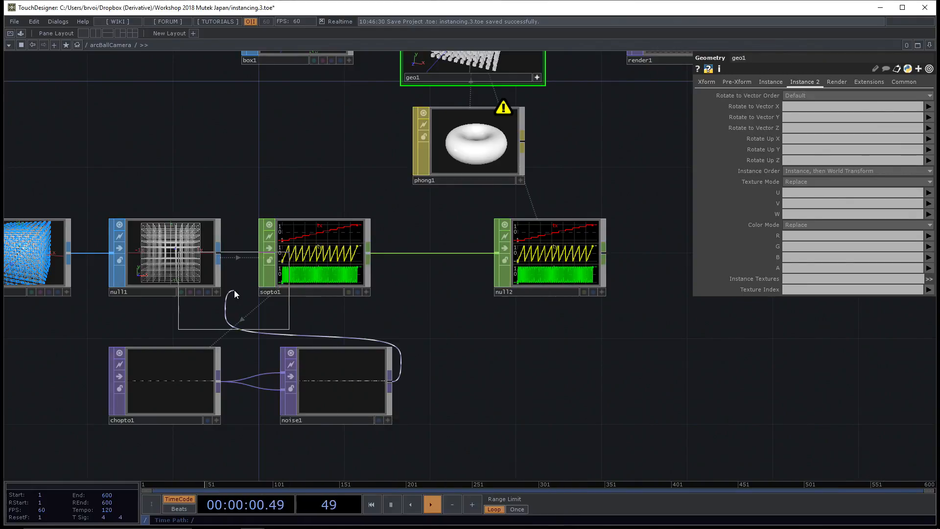
pyautogui.click(511, 378)
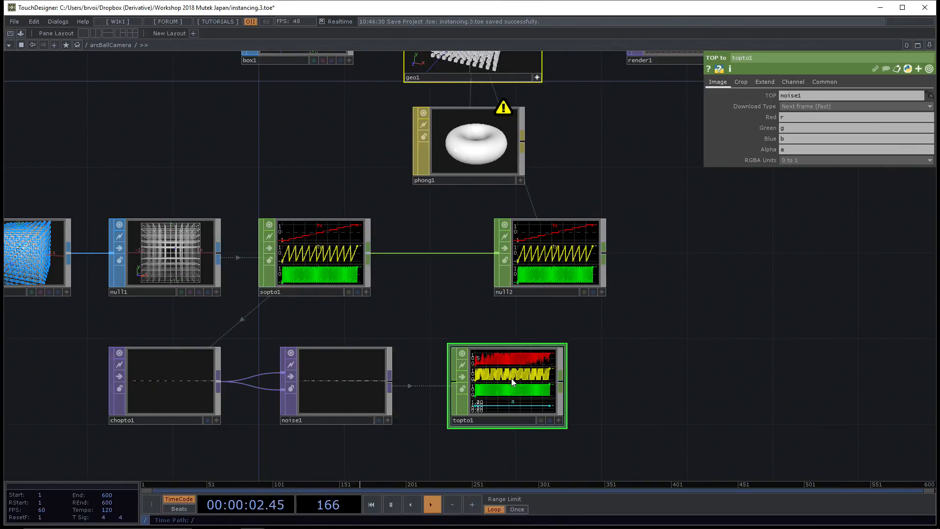
pyautogui.moveTo(526, 383); pyautogui.dragTo(507, 384)
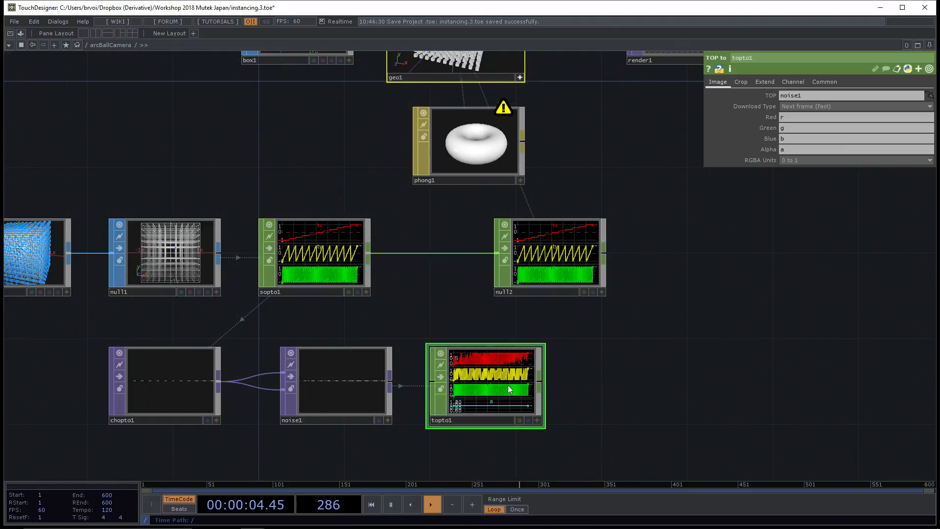
# Examine topto1's channels up close and check its channel and sample information
pyautogui.scroll(2, 623, 394)
pyautogui.scroll(2, 662, 397)
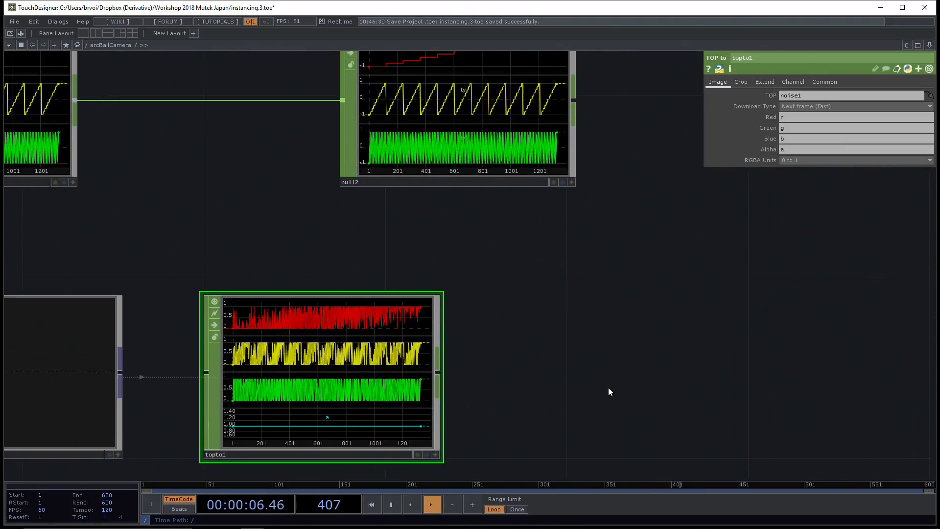
pyautogui.scroll(-2, 574, 387)
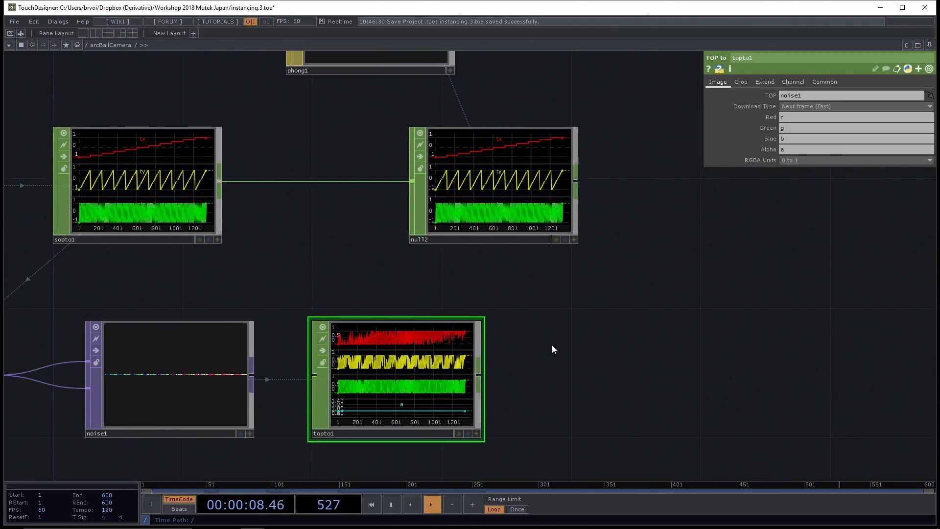
pyautogui.middleClick(400, 387)
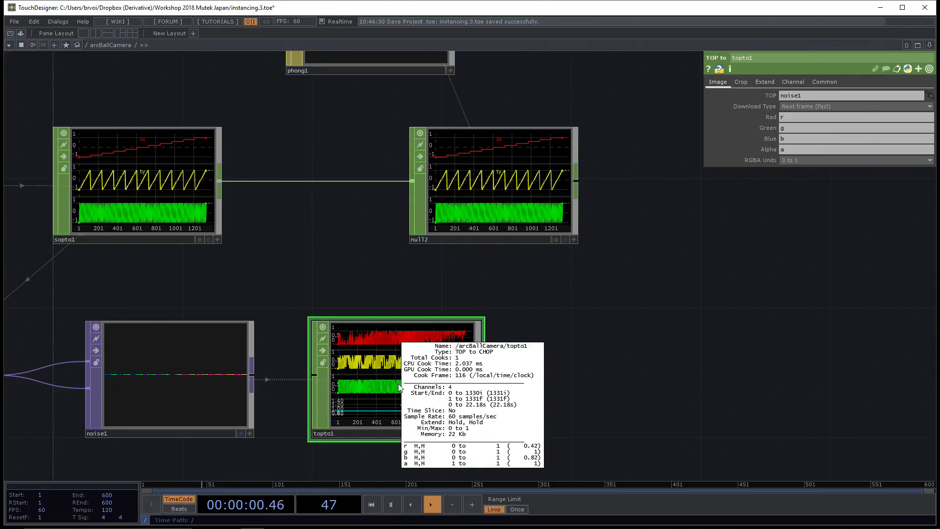
pyautogui.moveTo(539, 402); pyautogui.dragTo(575, 385)
pyautogui.middleClick(457, 362)
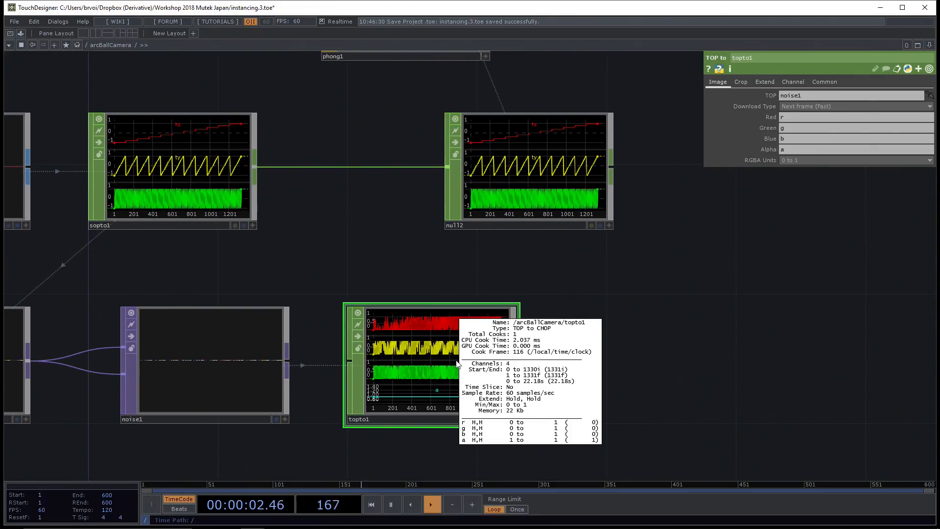
pyautogui.middleClick(456, 362)
pyautogui.click(286, 360)
pyautogui.click(175, 248)
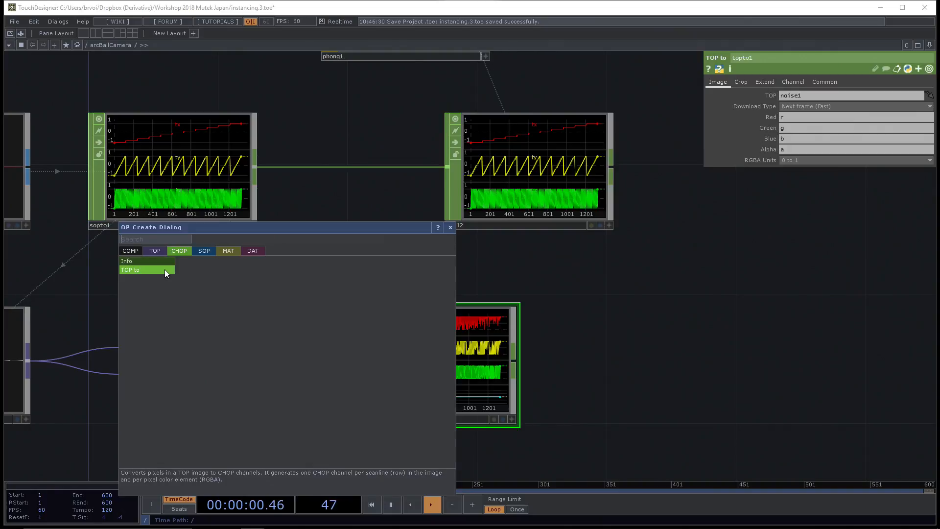
pyautogui.click(449, 228)
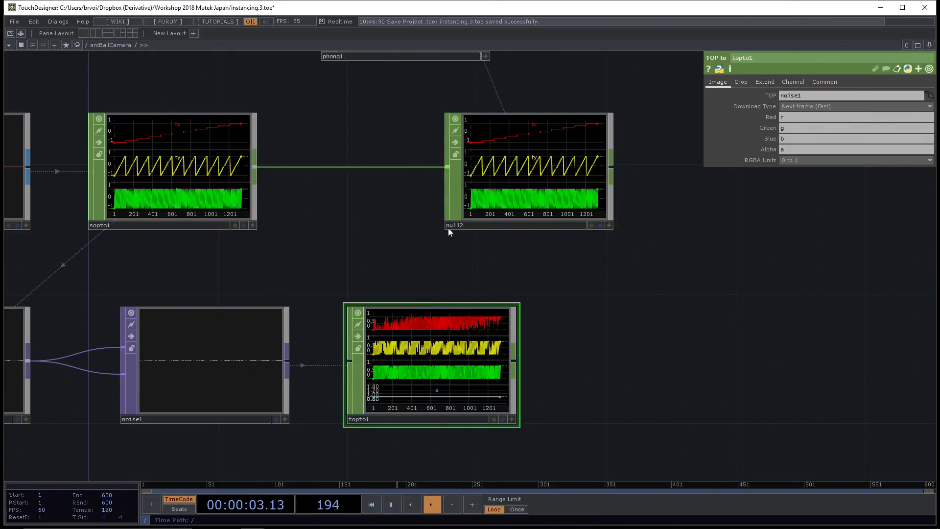
pyautogui.rightClick(289, 361)
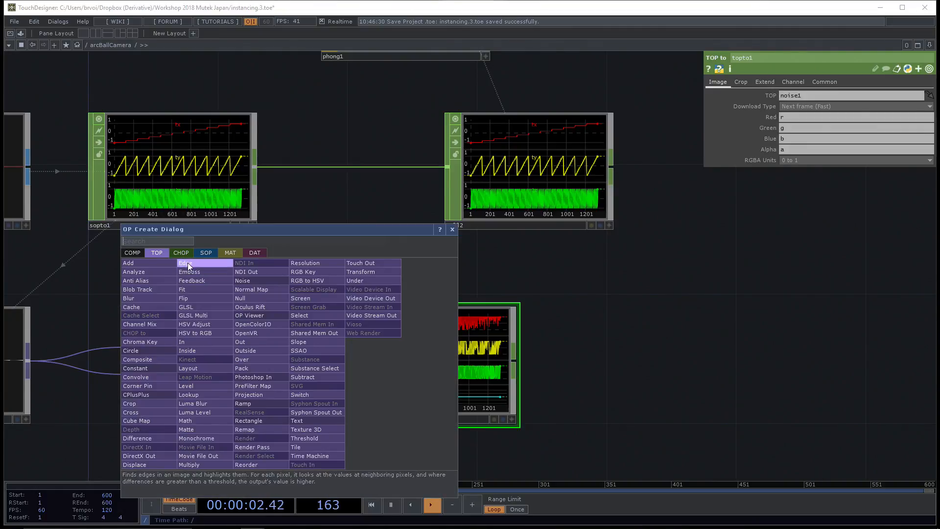
pyautogui.click(181, 252)
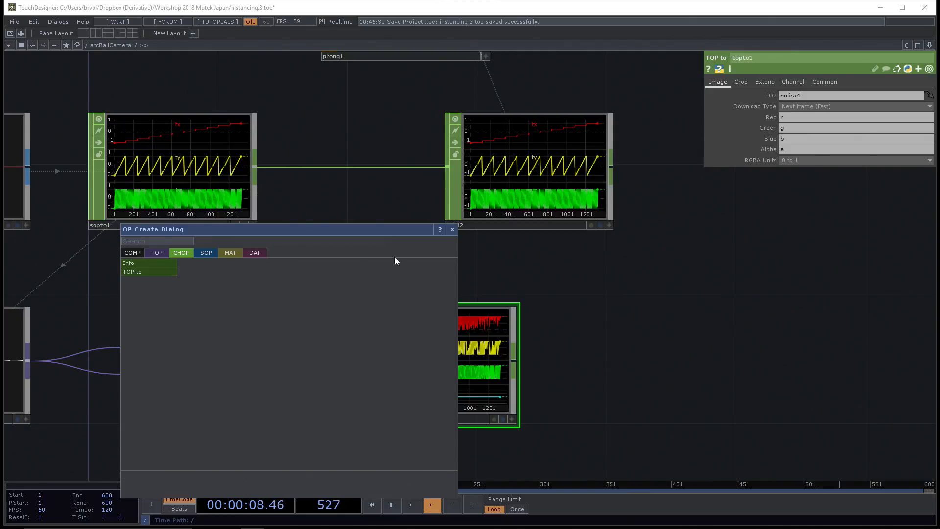
pyautogui.click(452, 230)
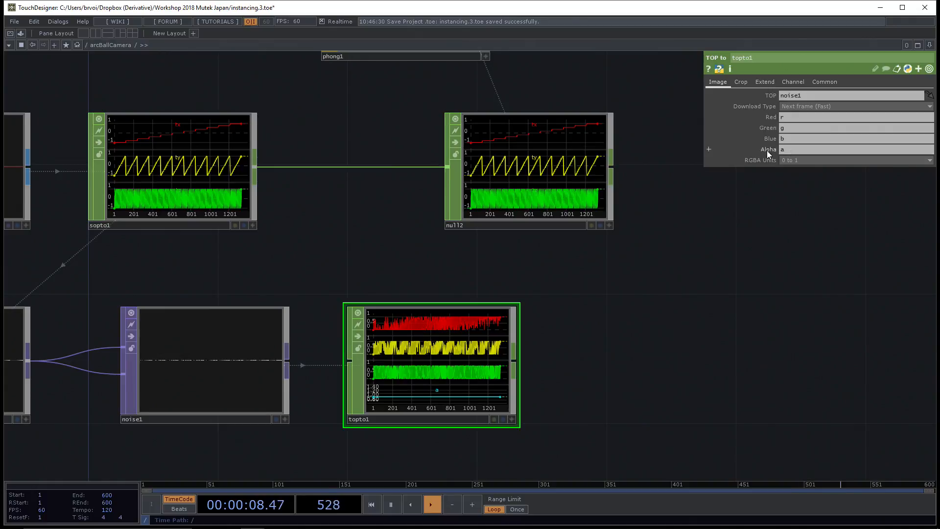
# Clear topto1's Alpha channel name so that only the r, g and b channels are output
pyautogui.click(790, 148)
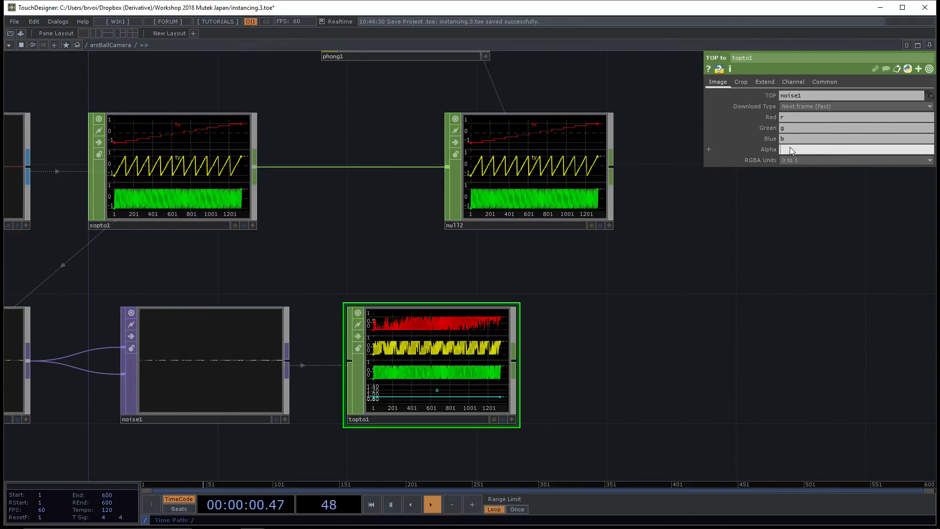
pyautogui.press('Return')
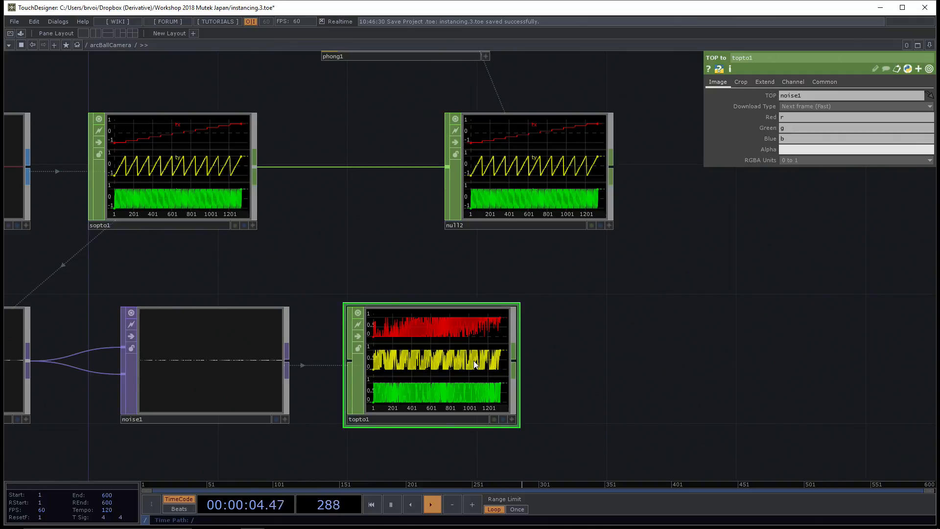
pyautogui.click(788, 150)
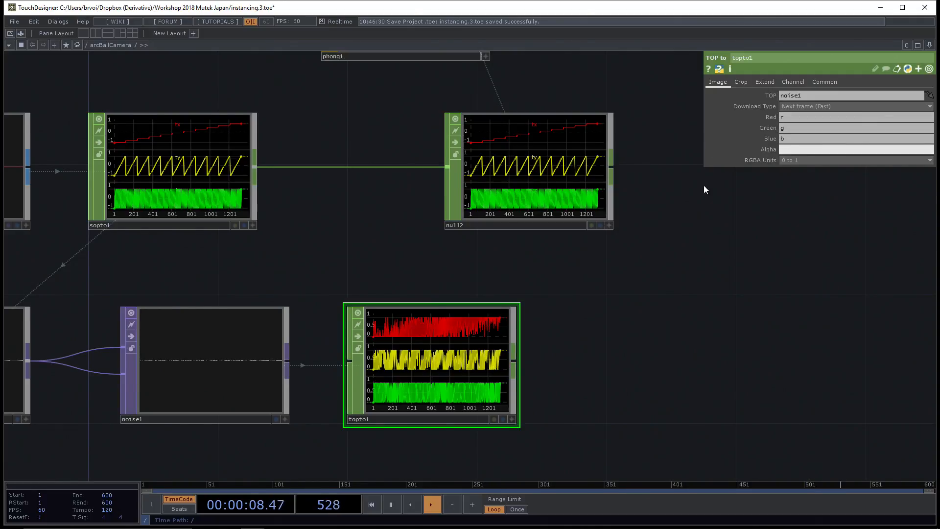
pyautogui.press('Return')
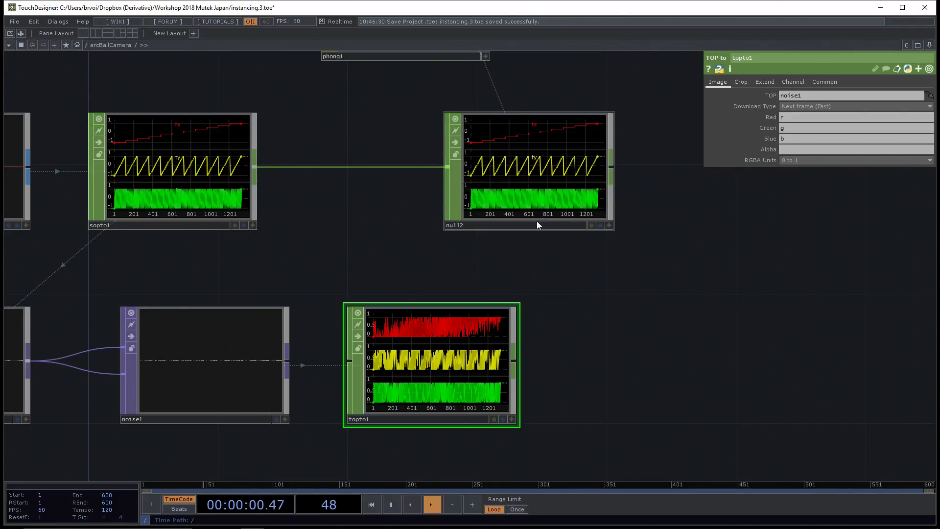
# Move null2 farther away from sopto1 to widen the gap between them, and check geo1's instance color parameters
pyautogui.moveTo(528, 193); pyautogui.dragTo(560, 193)
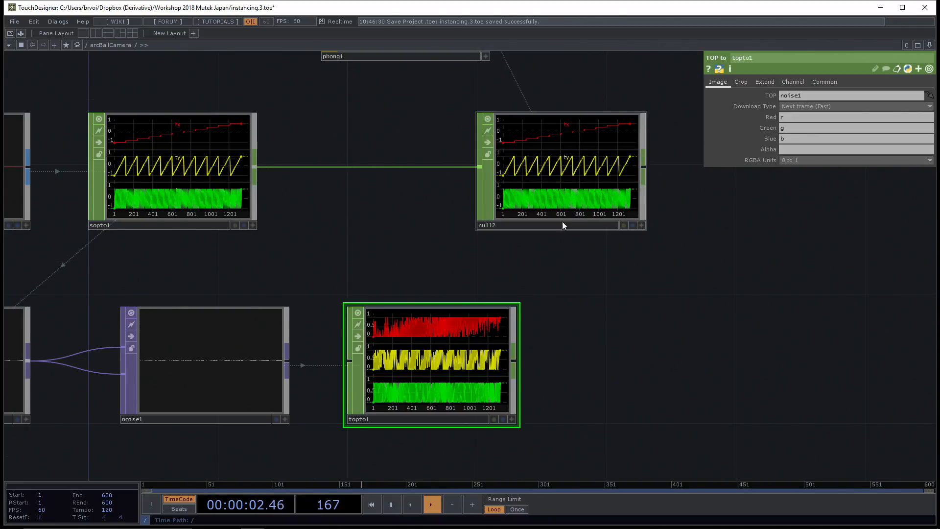
pyautogui.scroll(-3, 565, 295)
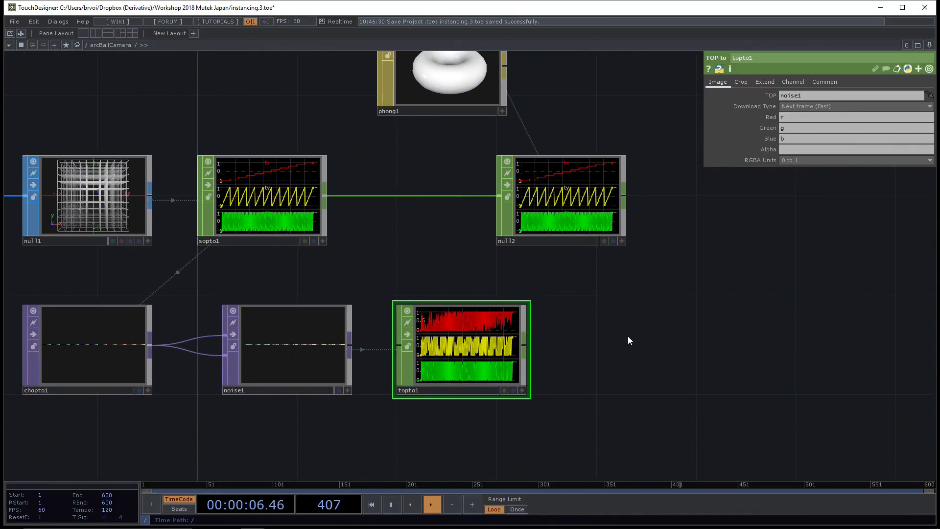
pyautogui.scroll(-3, 626, 333)
pyautogui.moveTo(615, 336); pyautogui.dragTo(554, 352)
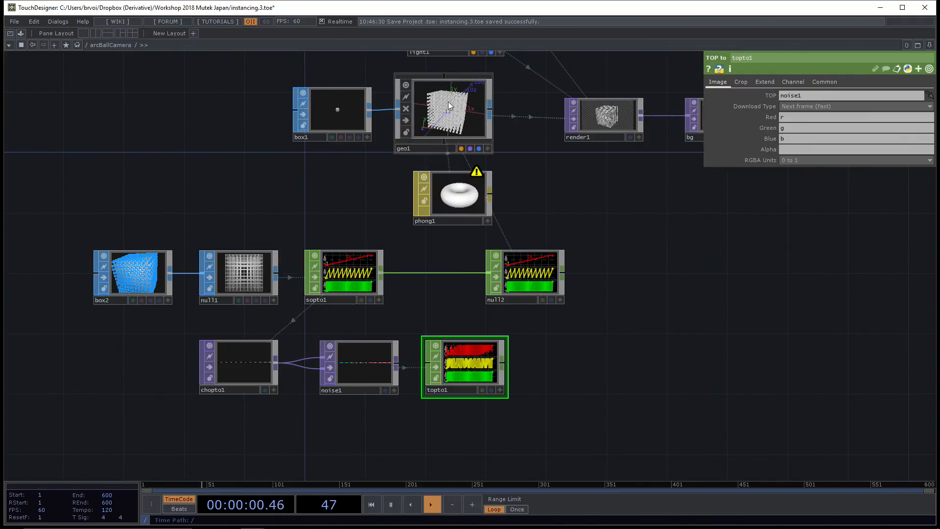
pyautogui.click(462, 116)
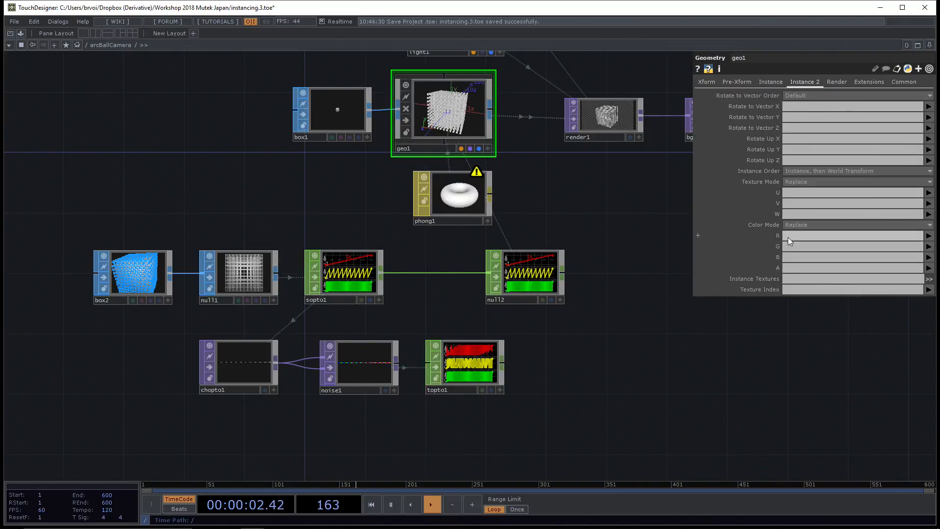
pyautogui.click(503, 366)
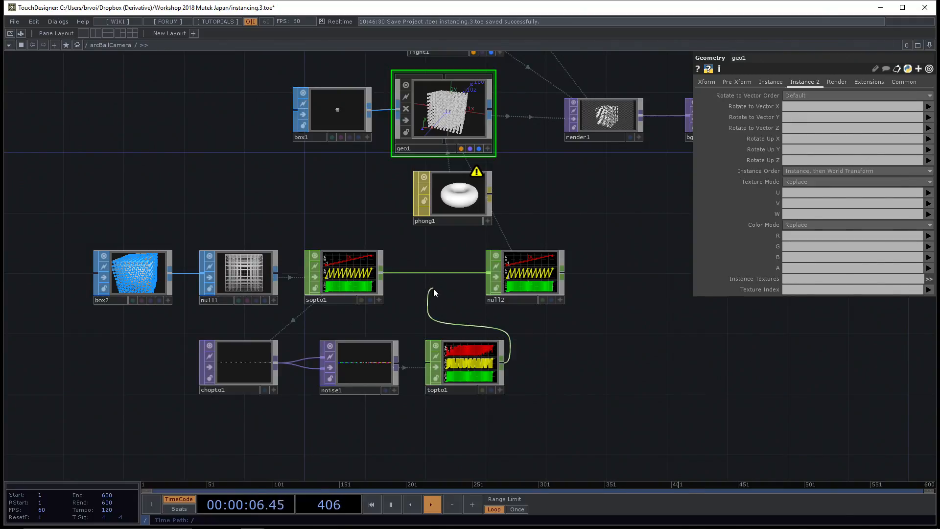
pyautogui.click(593, 350)
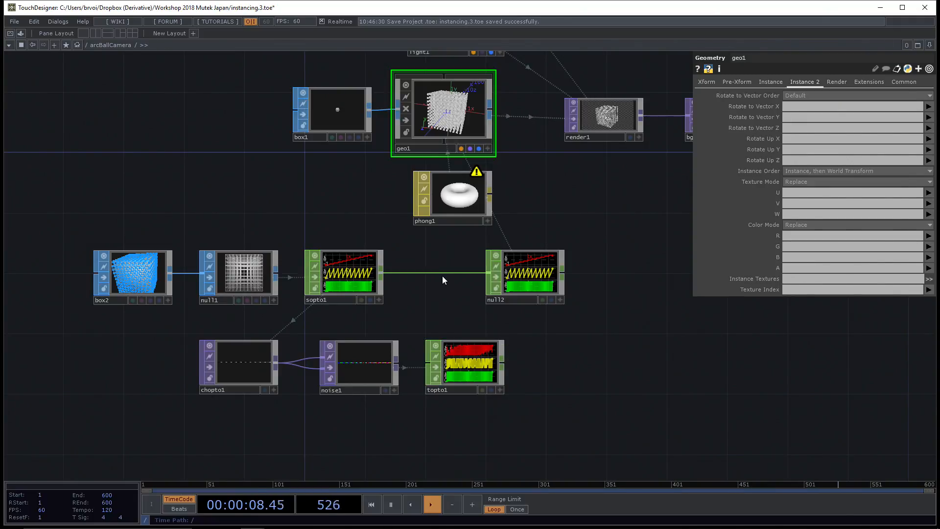
pyautogui.moveTo(492, 293); pyautogui.dragTo(522, 293)
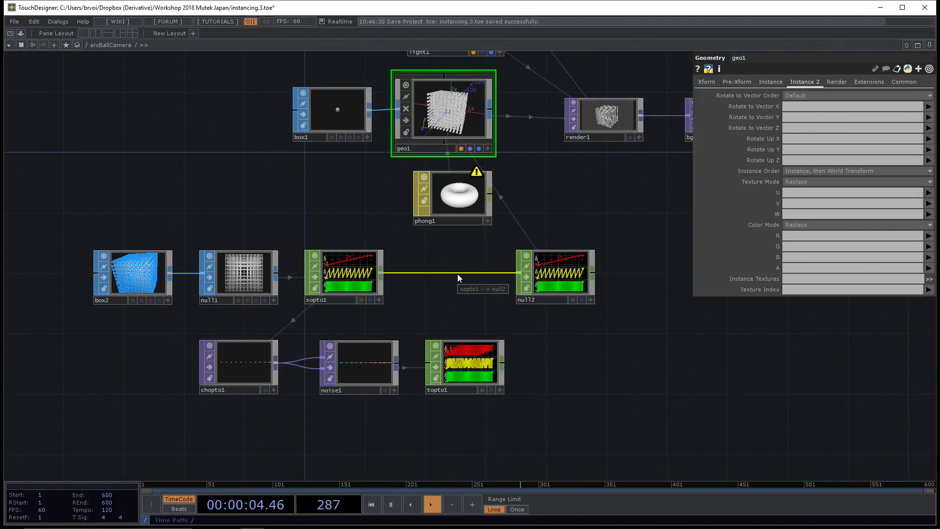
pyautogui.scroll(4, 462, 307)
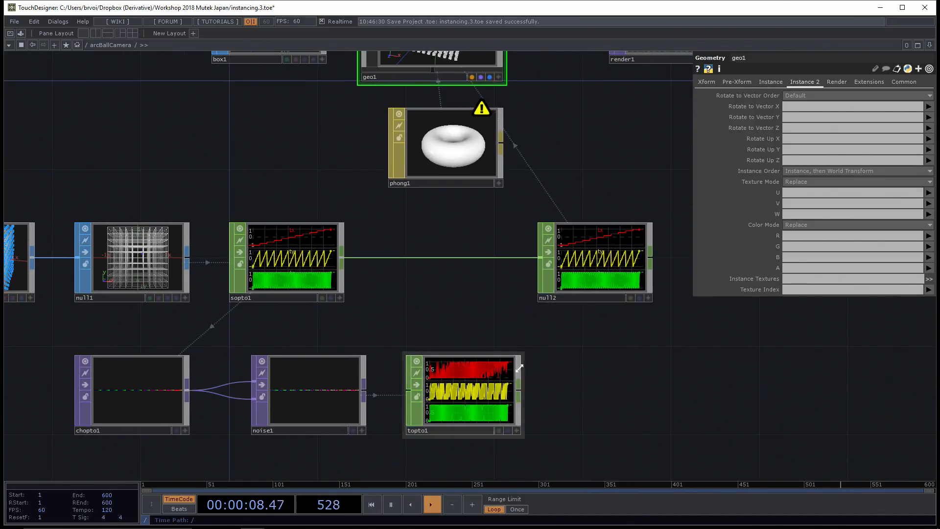
pyautogui.rightClick(465, 257)
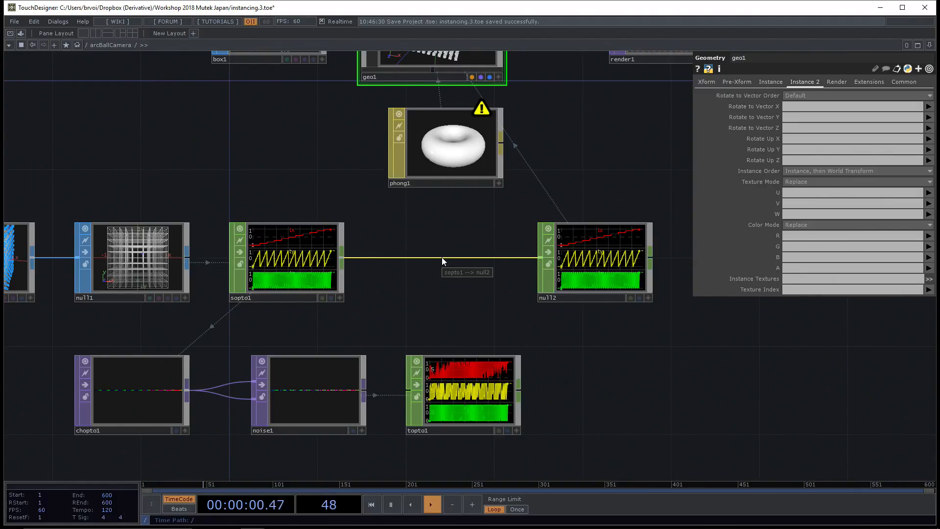
pyautogui.rightClick(441, 257)
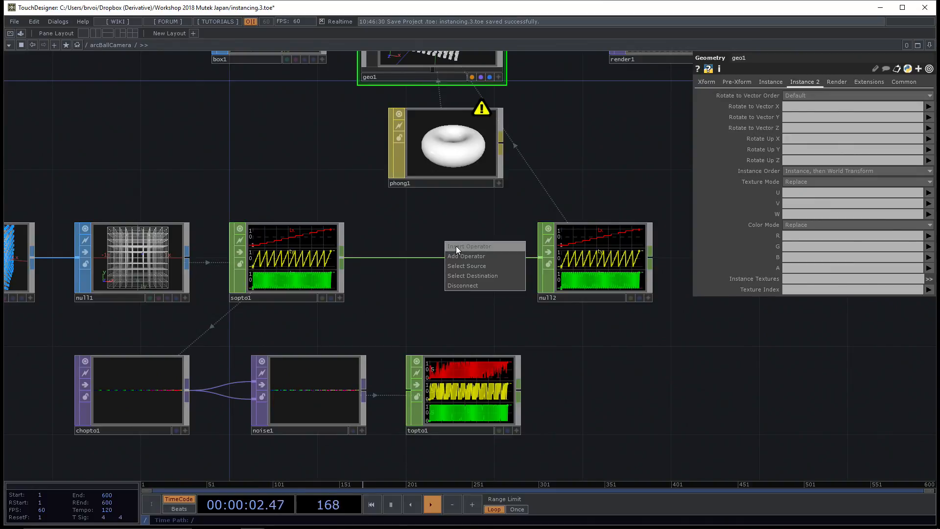
pyautogui.click(456, 245)
pyautogui.write('m')
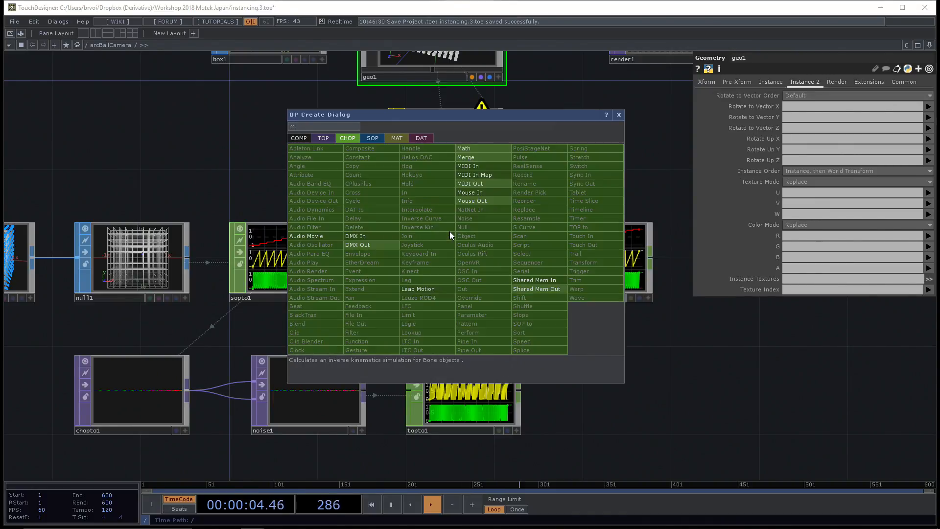
pyautogui.write('erge')
pyautogui.press('Return')
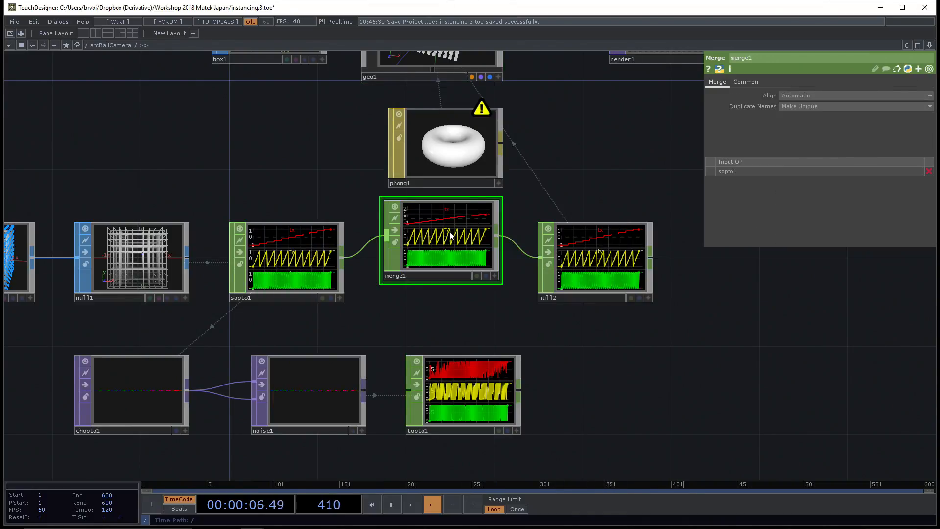
pyautogui.moveTo(454, 240); pyautogui.dragTo(459, 261)
pyautogui.moveTo(639, 259); pyautogui.dragTo(728, 262)
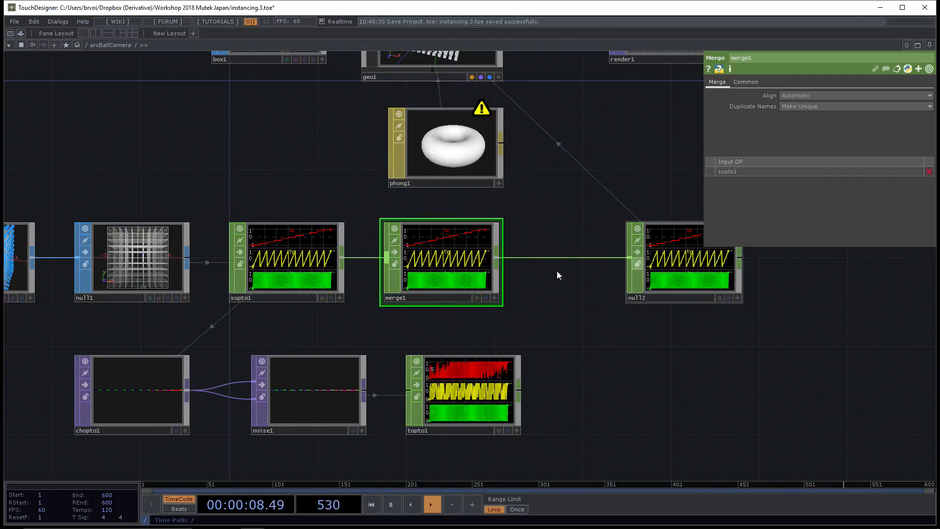
pyautogui.moveTo(430, 259); pyautogui.dragTo(541, 260)
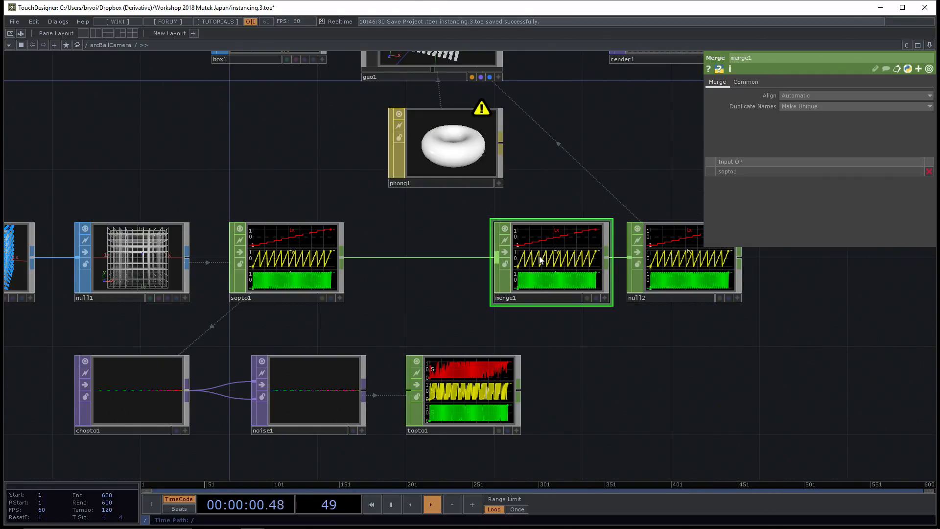
pyautogui.press('Delete')
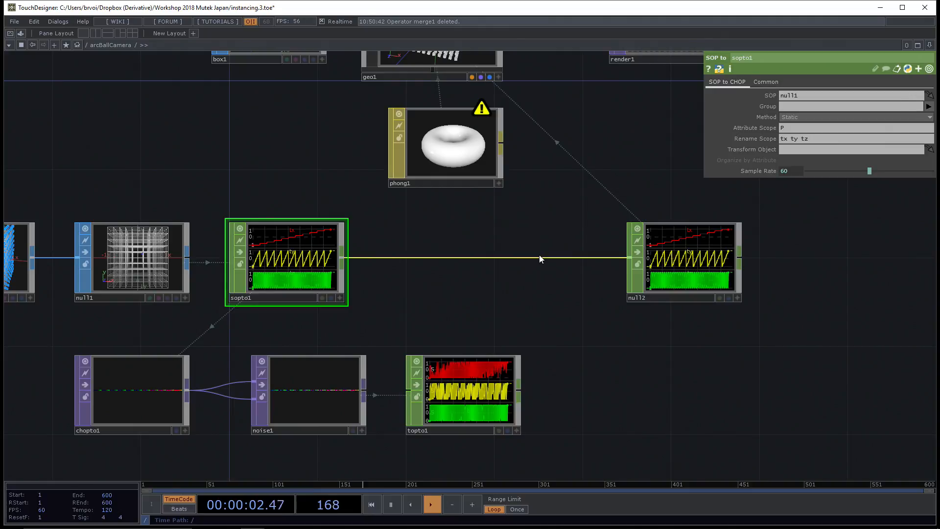
# Insert a Merge CHOP into the connection between sopto1 and null2, placing it close to null2
pyautogui.rightClick(540, 257)
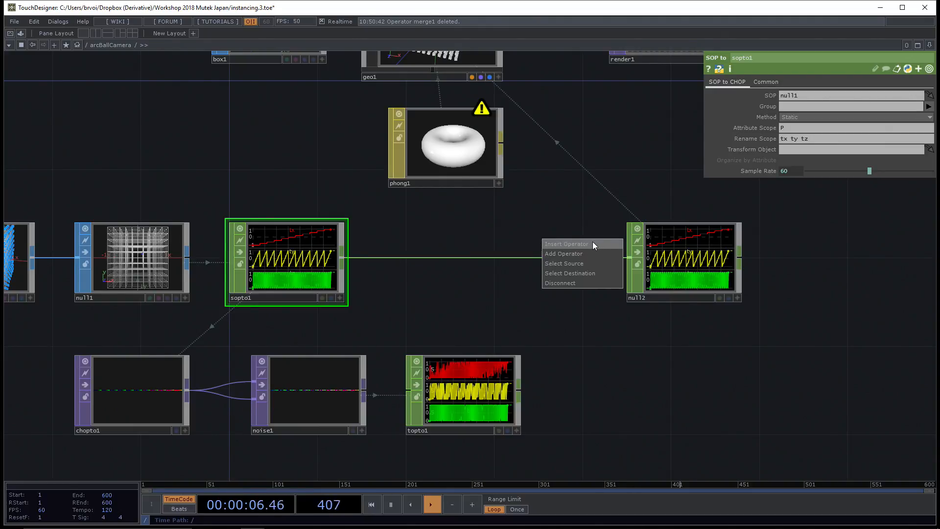
pyautogui.click(566, 244)
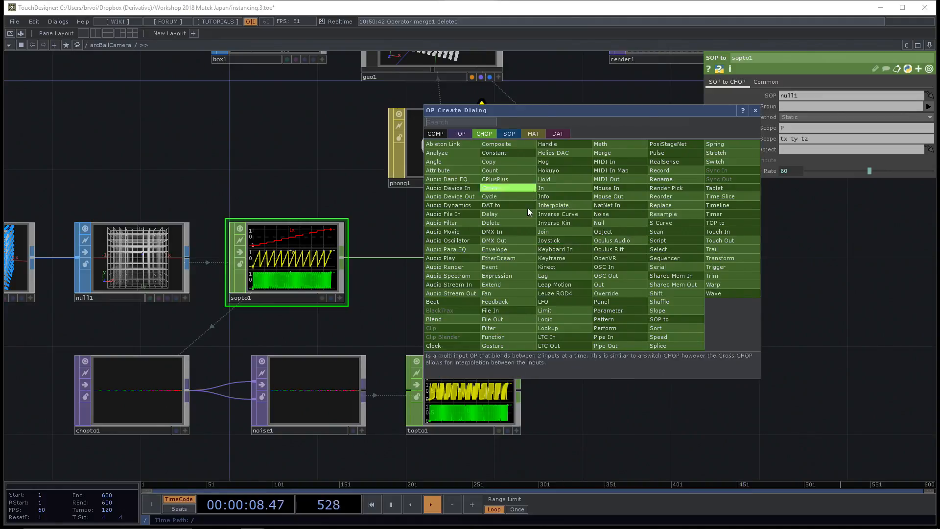
pyautogui.write('mer')
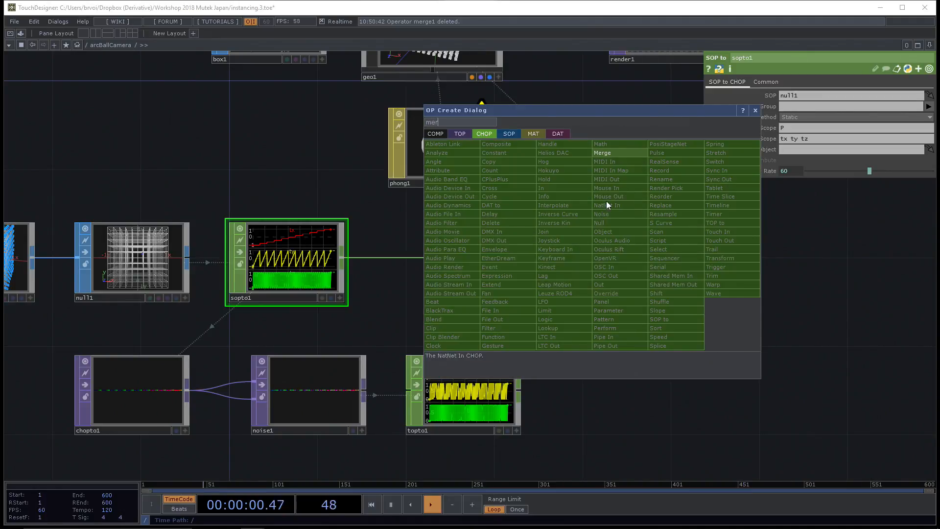
pyautogui.click(626, 154)
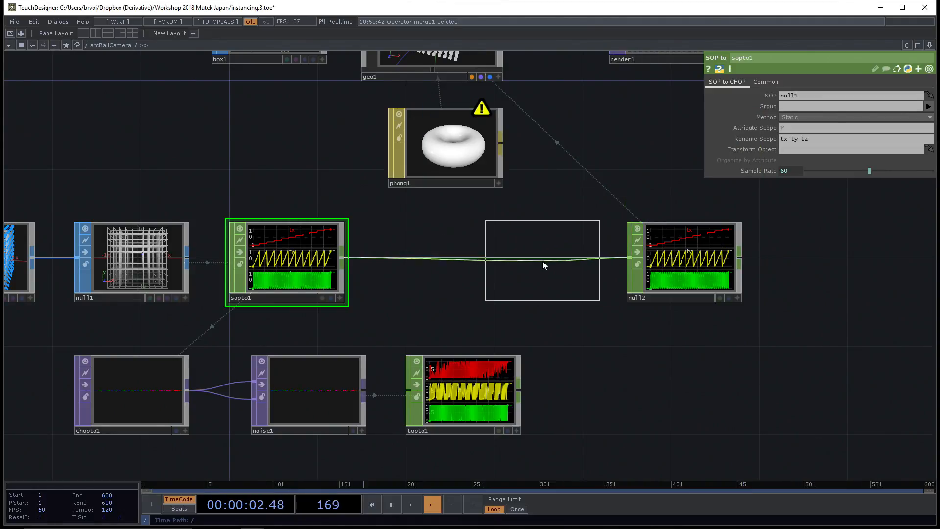
pyautogui.click(544, 265)
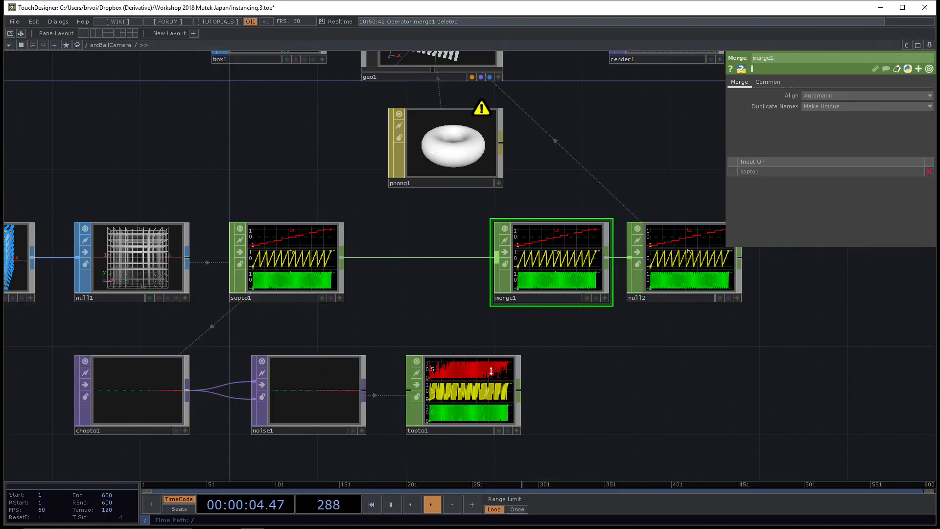
# Connect topto1's output to merge1 as a second input and move topto1 closer to noise1
pyautogui.moveTo(517, 391); pyautogui.dragTo(486, 270)
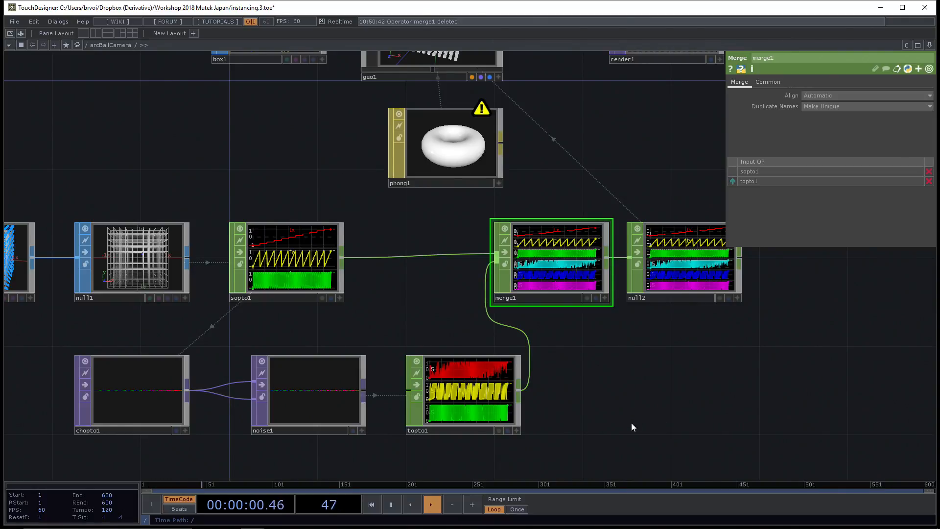
pyautogui.moveTo(469, 393); pyautogui.dragTo(447, 404)
# Assign the r, g and b channels to geo1's instance color parameters R, G and B
pyautogui.moveTo(622, 374); pyautogui.dragTo(575, 409)
pyautogui.moveTo(535, 168)
pyautogui.mouseDown()
pyautogui.moveTo(545, 197)
pyautogui.moveTo(548, 167)
pyautogui.moveTo(534, 165)
pyautogui.mouseUp()
pyautogui.scroll(-1, 544, 163)
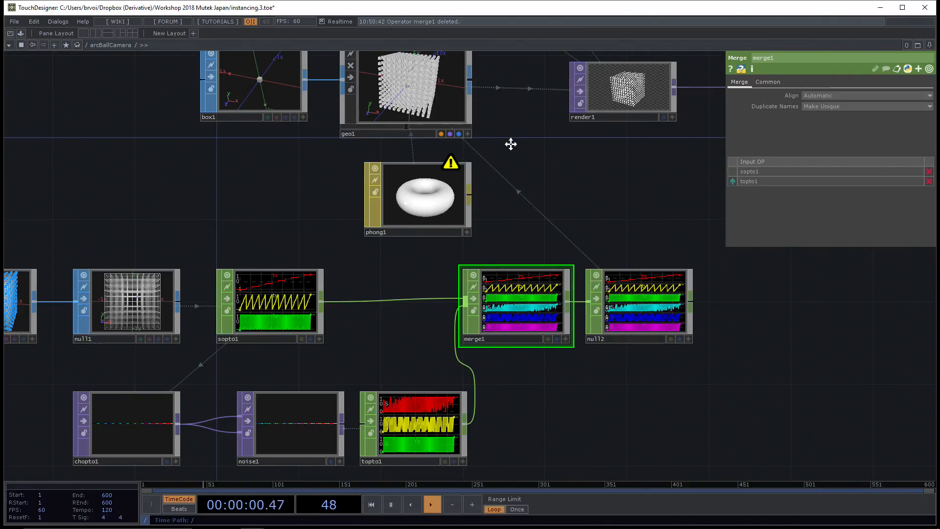
pyautogui.scroll(-3, 510, 144)
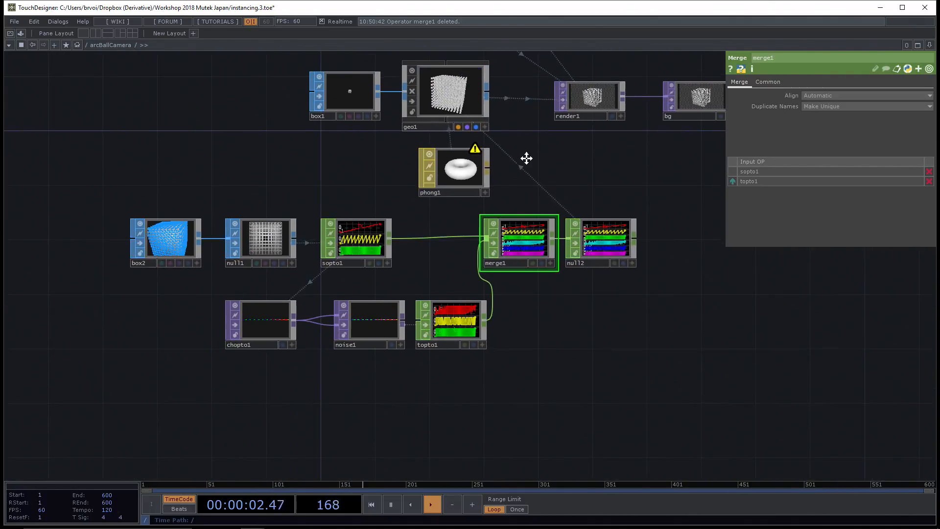
pyautogui.moveTo(527, 158); pyautogui.dragTo(527, 181)
pyautogui.scroll(2, 532, 168)
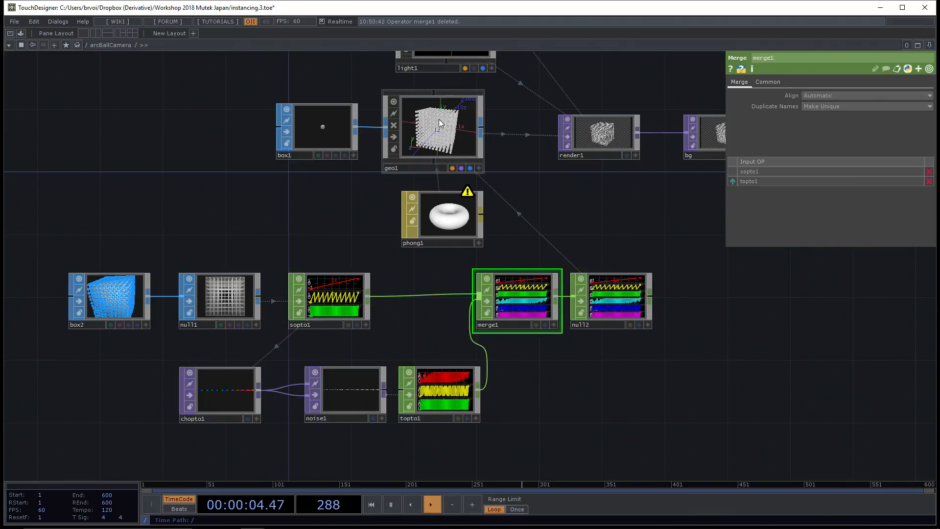
pyautogui.click(439, 121)
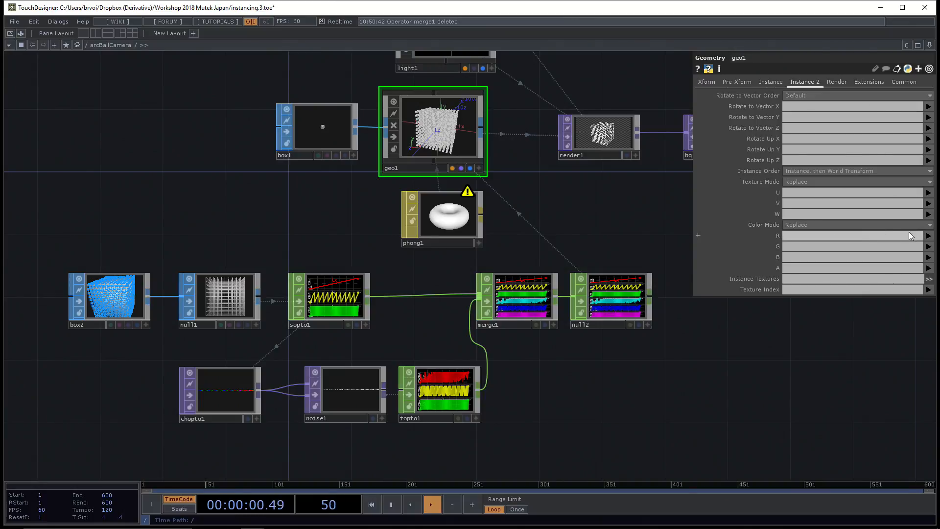
pyautogui.click(770, 82)
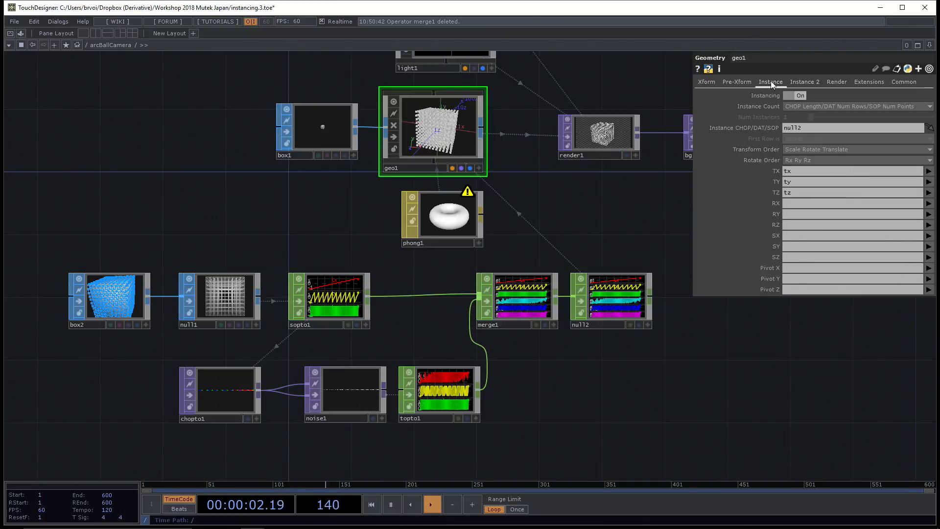
pyautogui.click(804, 82)
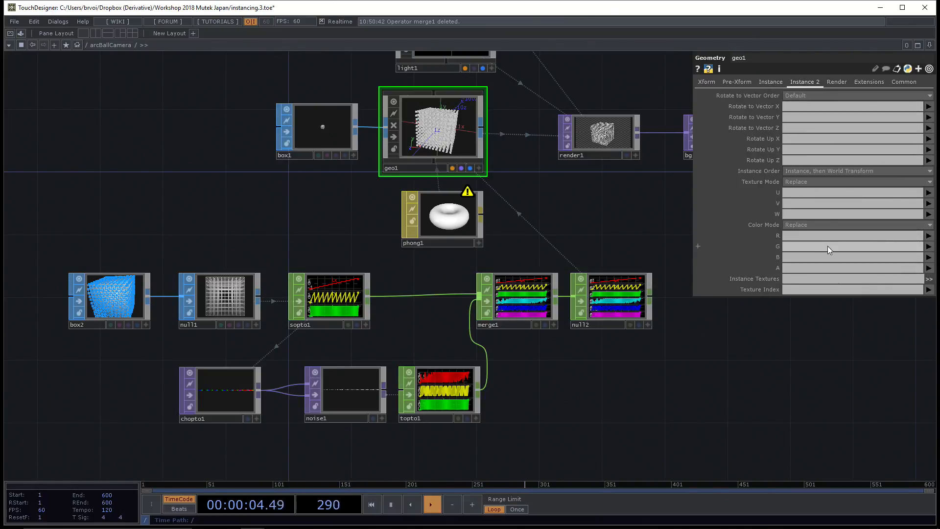
pyautogui.click(928, 236)
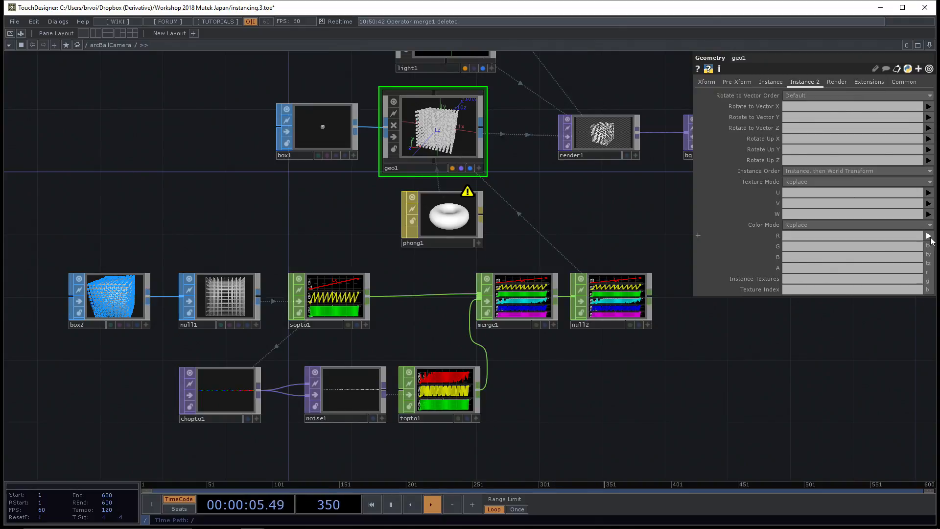
pyautogui.click(928, 272)
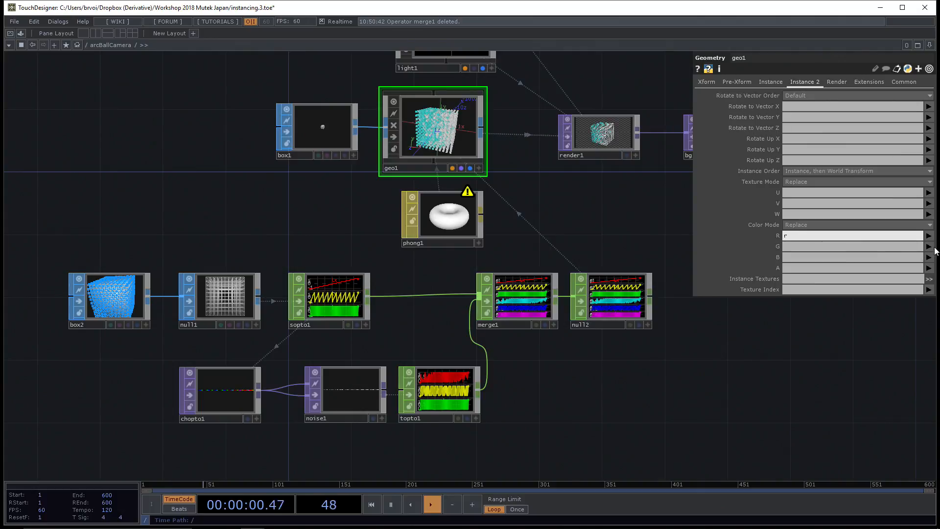
pyautogui.press('Tab')
pyautogui.write('g')
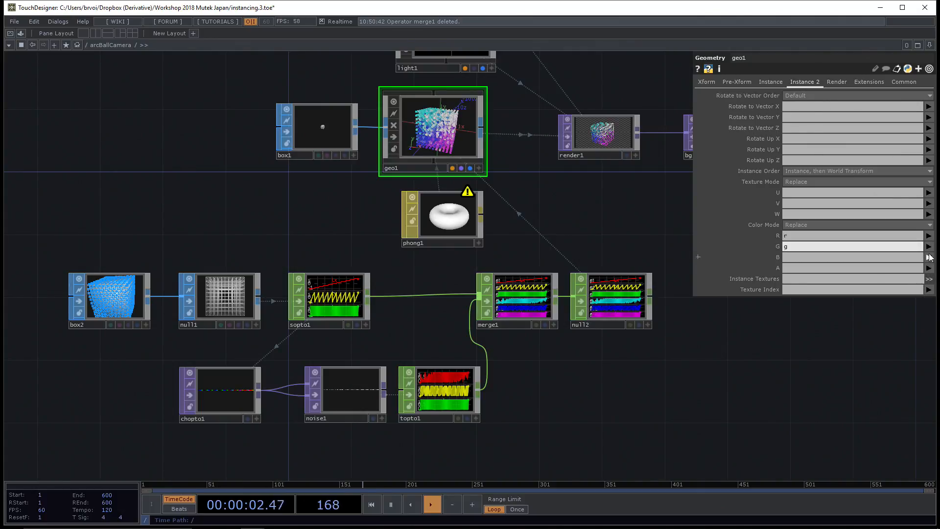
pyautogui.click(928, 257)
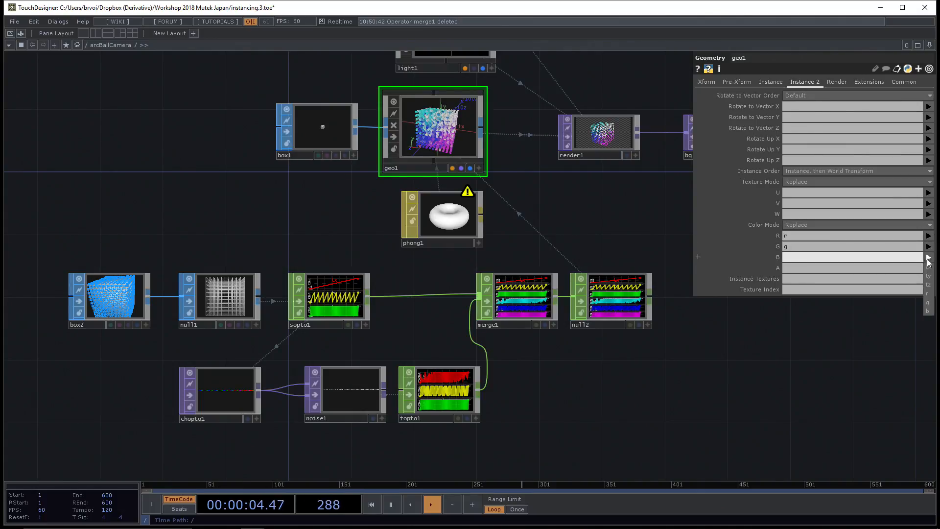
pyautogui.click(929, 311)
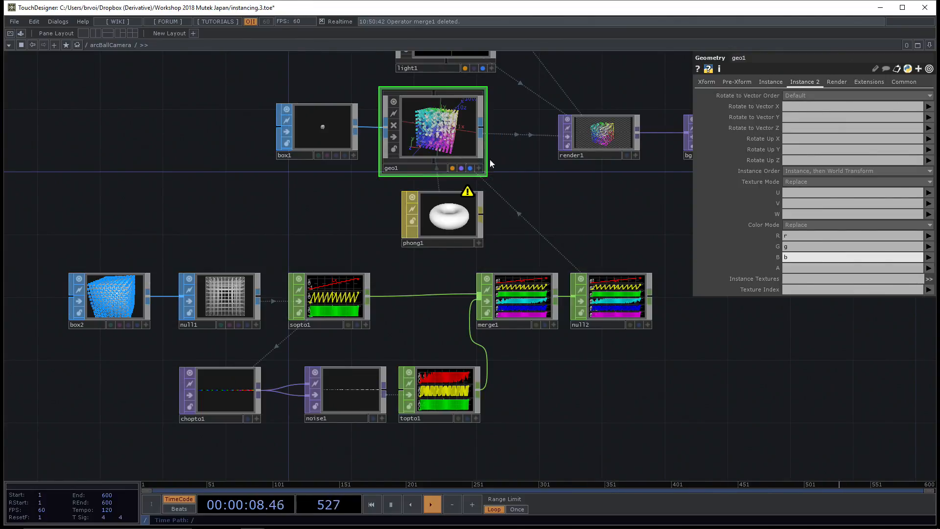
# Display render1's output as the background of the network editor
pyautogui.scroll(2, 524, 158)
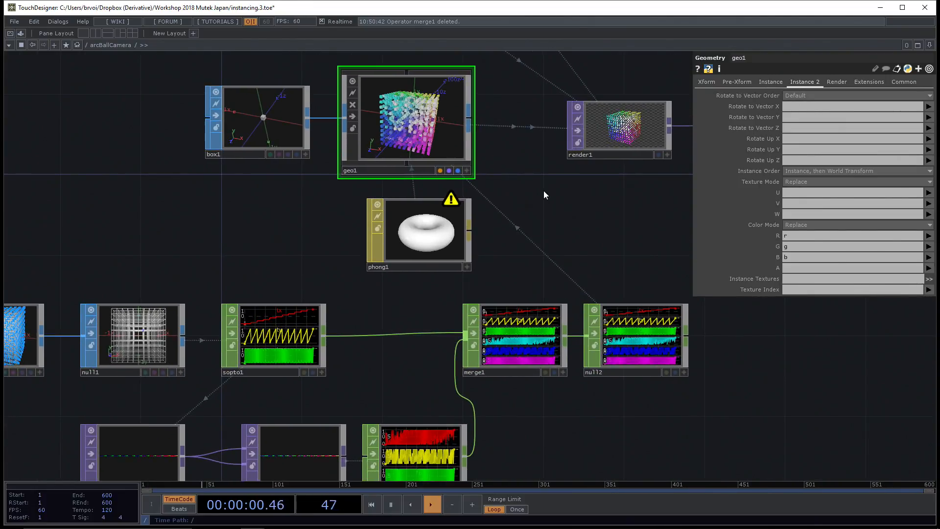
pyautogui.moveTo(544, 191); pyautogui.dragTo(551, 173)
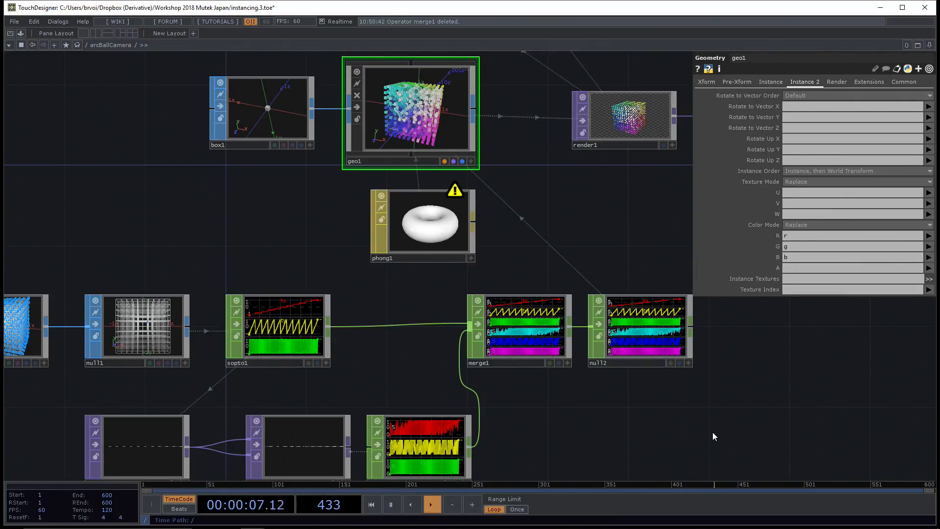
pyautogui.moveTo(712, 431); pyautogui.dragTo(709, 424)
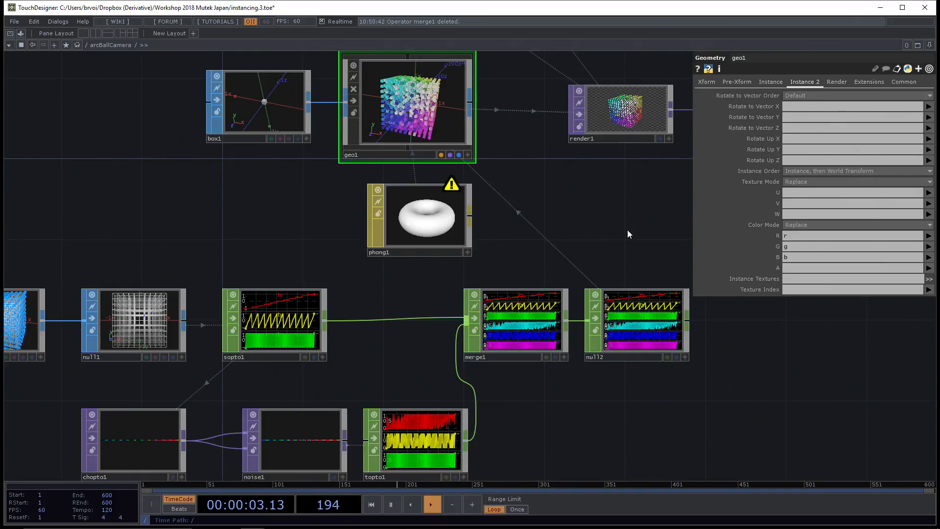
pyautogui.click(660, 139)
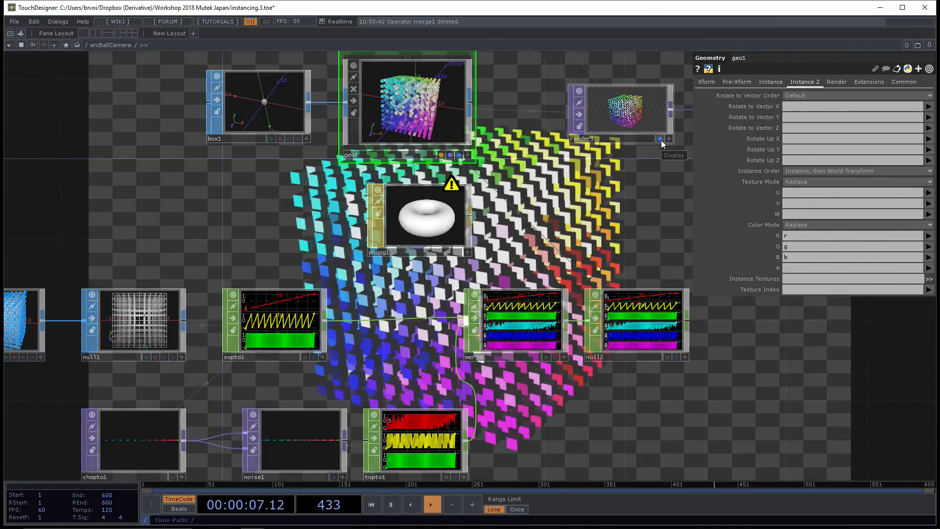
pyautogui.click(660, 139)
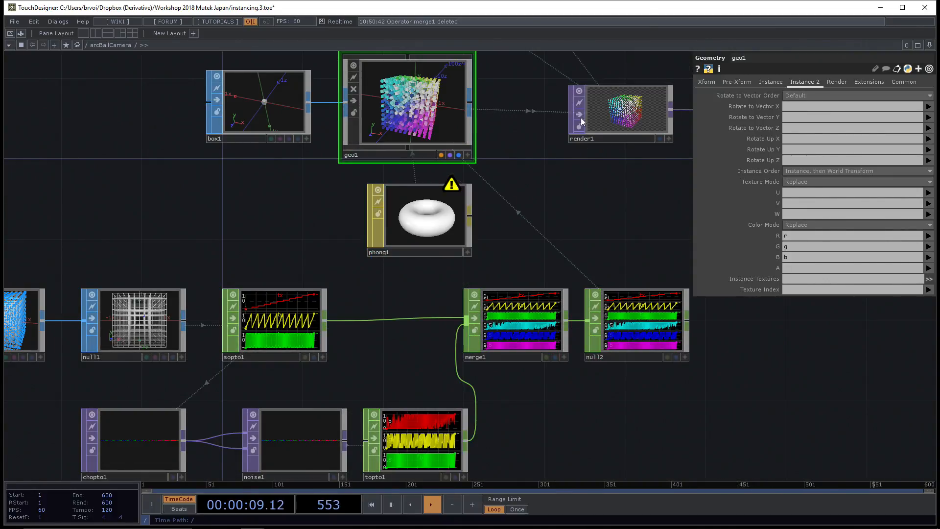
pyautogui.click(660, 139)
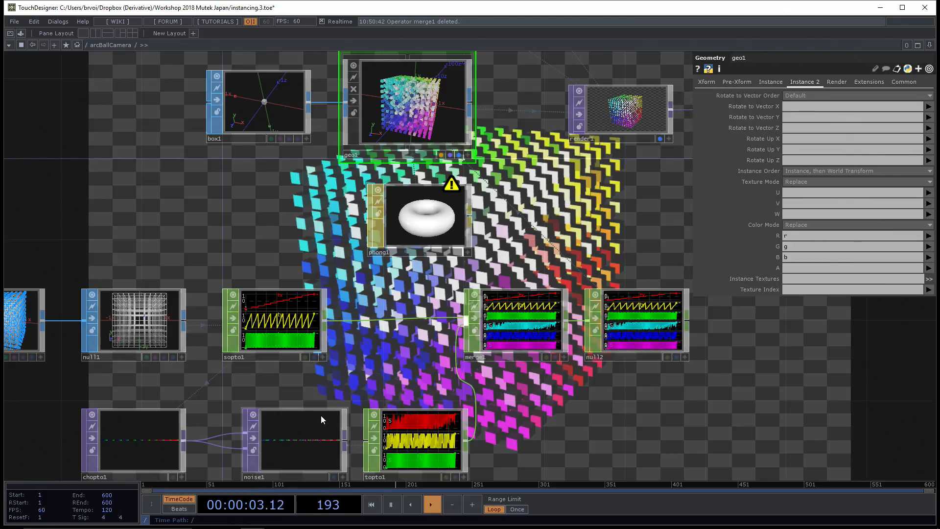
# Examine topto1's color channel graphs up close and compare them with sopto1's position channels
pyautogui.moveTo(543, 422); pyautogui.dragTo(569, 377)
pyautogui.scroll(2, 456, 449)
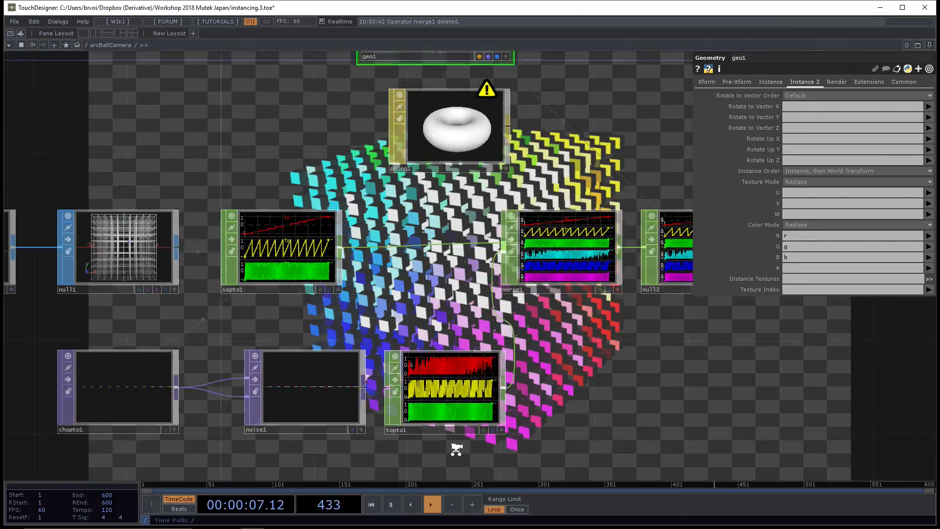
pyautogui.scroll(6, 457, 449)
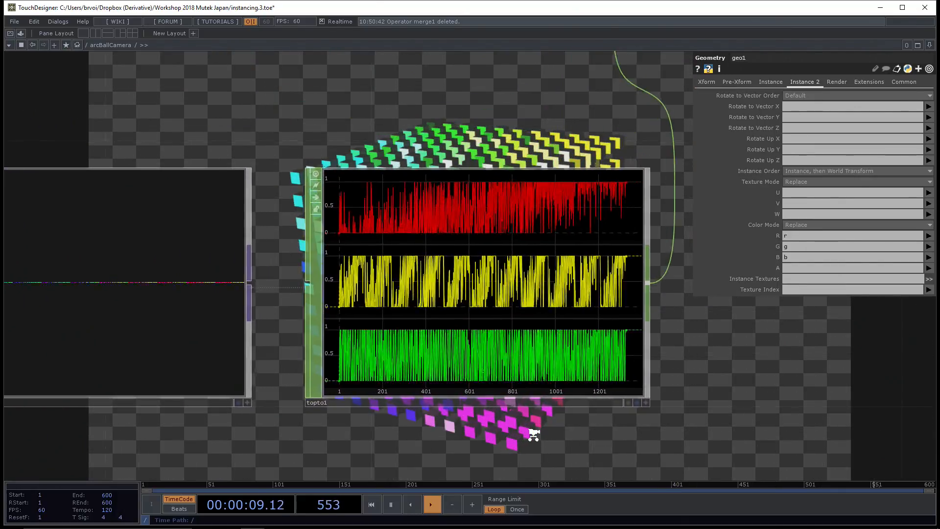
pyautogui.scroll(2, 534, 434)
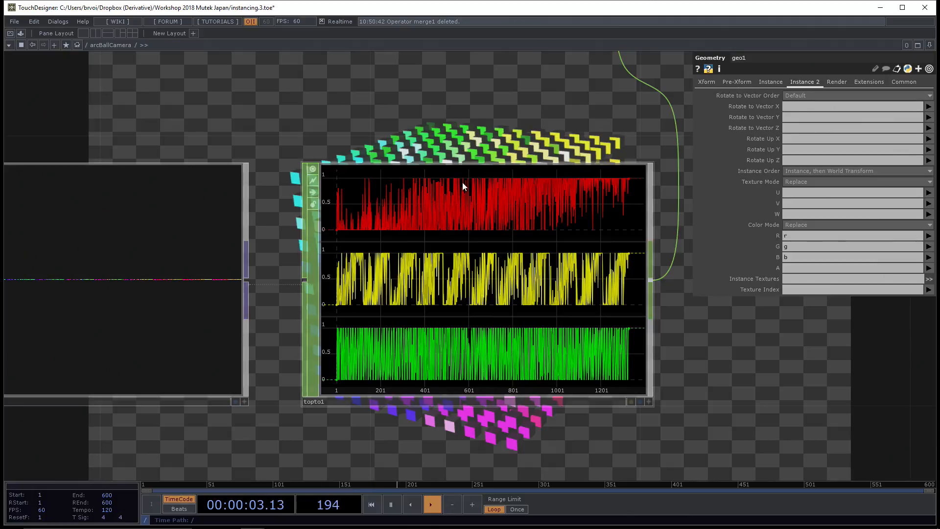
pyautogui.scroll(-4, 431, 130)
pyautogui.moveTo(255, 117); pyautogui.dragTo(483, 282)
pyautogui.scroll(3, 482, 281)
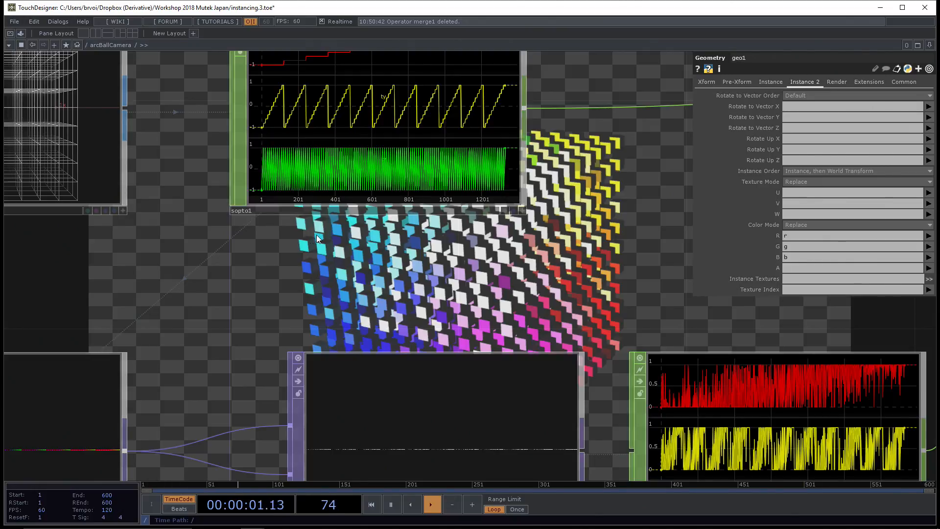
# Compare the ranges of sopto1's position channel graphs with those of topto1's color channel graphs
pyautogui.moveTo(292, 237); pyautogui.dragTo(315, 211)
pyautogui.scroll(-3, 314, 211)
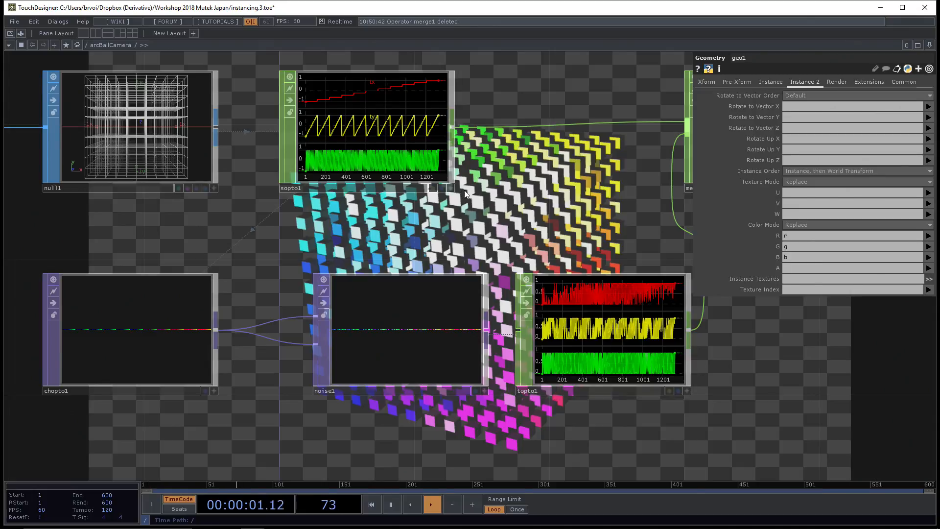
pyautogui.scroll(3, 522, 229)
pyautogui.moveTo(523, 230); pyautogui.dragTo(471, 250)
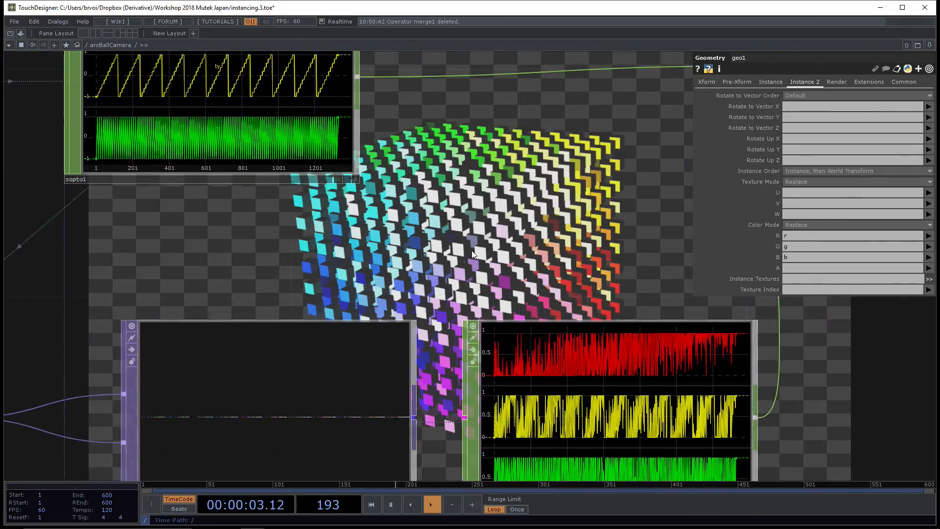
pyautogui.moveTo(474, 253); pyautogui.dragTo(532, 341, button='middle')
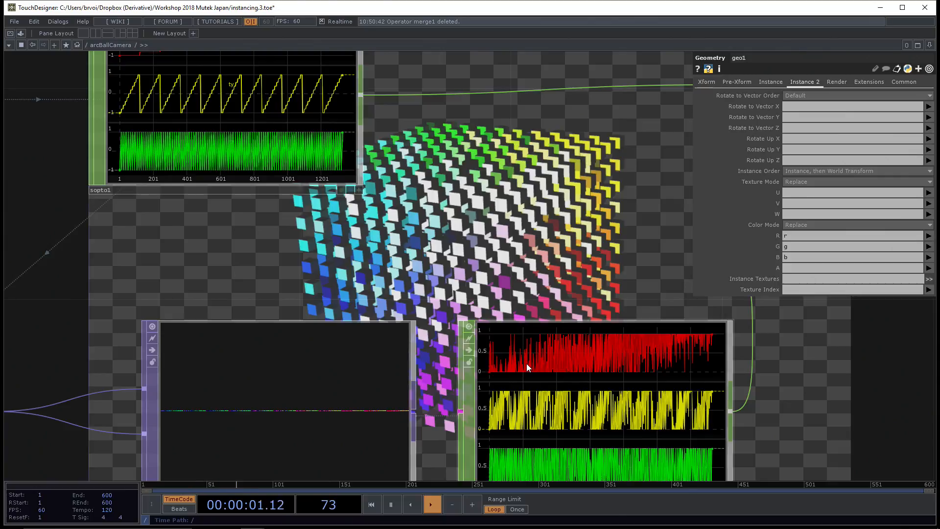
pyautogui.scroll(-3, 485, 297)
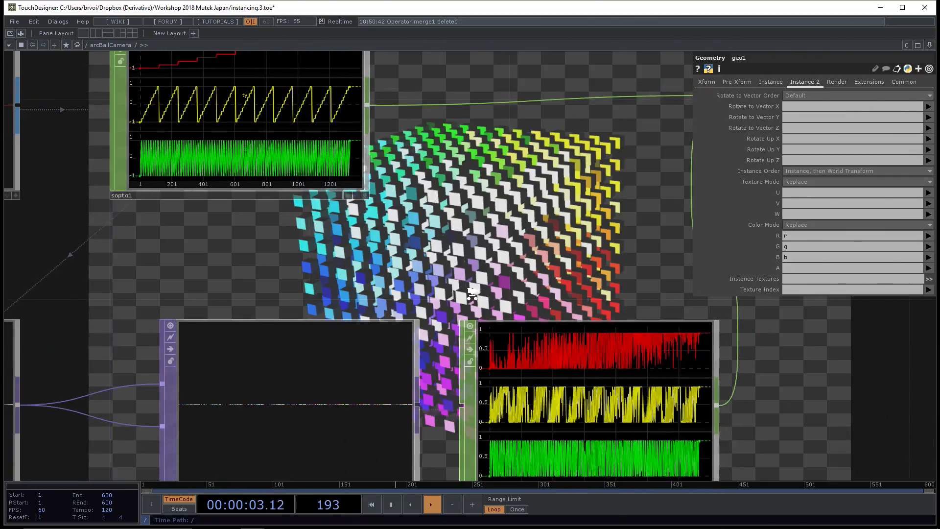
pyautogui.scroll(-2, 471, 297)
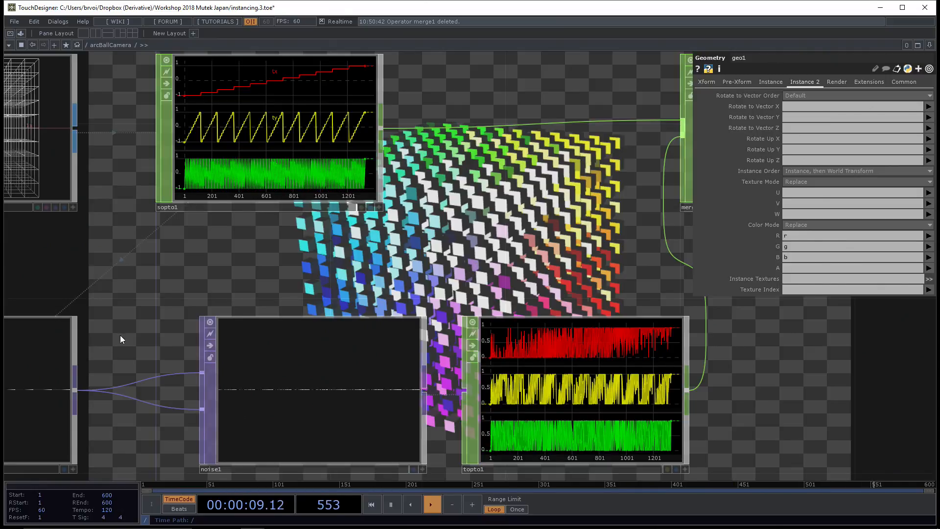
# Inspect noise1's operator info for its resolution and pixel format, and compare its signal with sopto1's graphs
pyautogui.middleClick(51, 359)
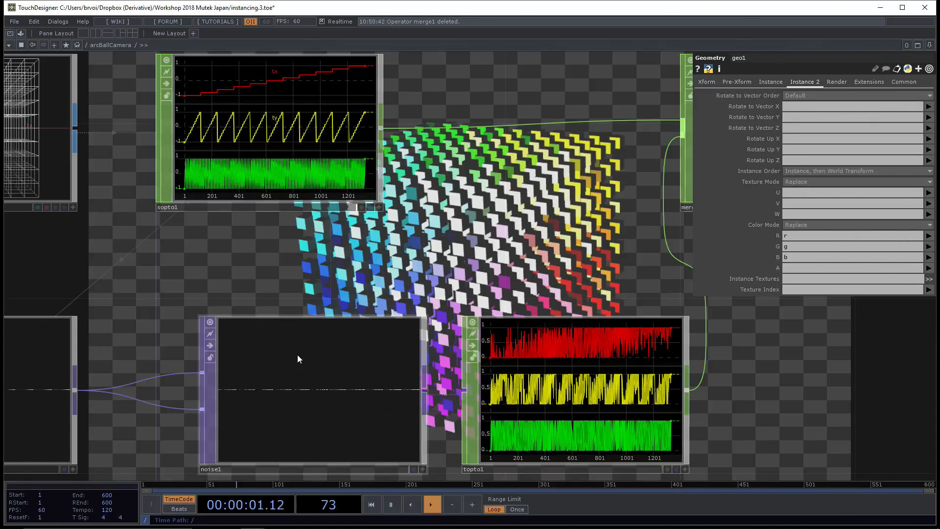
pyautogui.moveTo(201, 289); pyautogui.dragTo(295, 273)
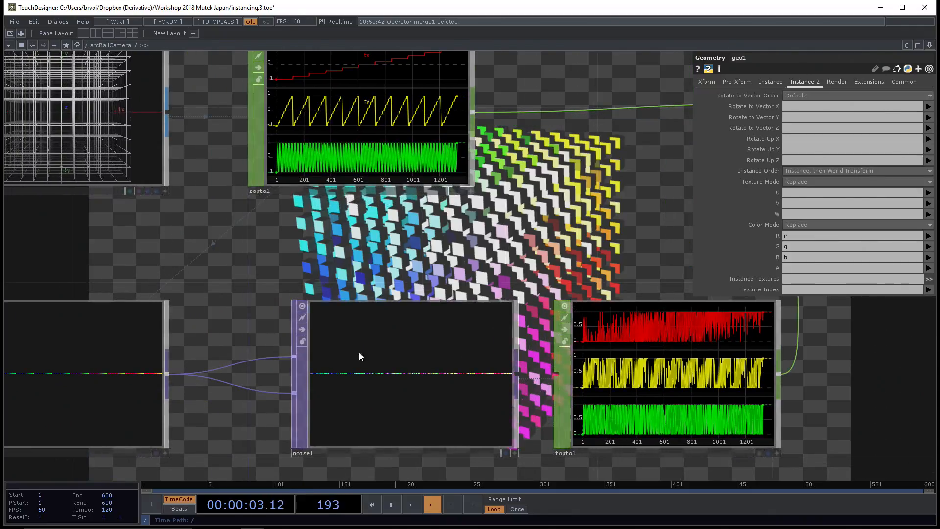
pyautogui.middleClick(425, 379)
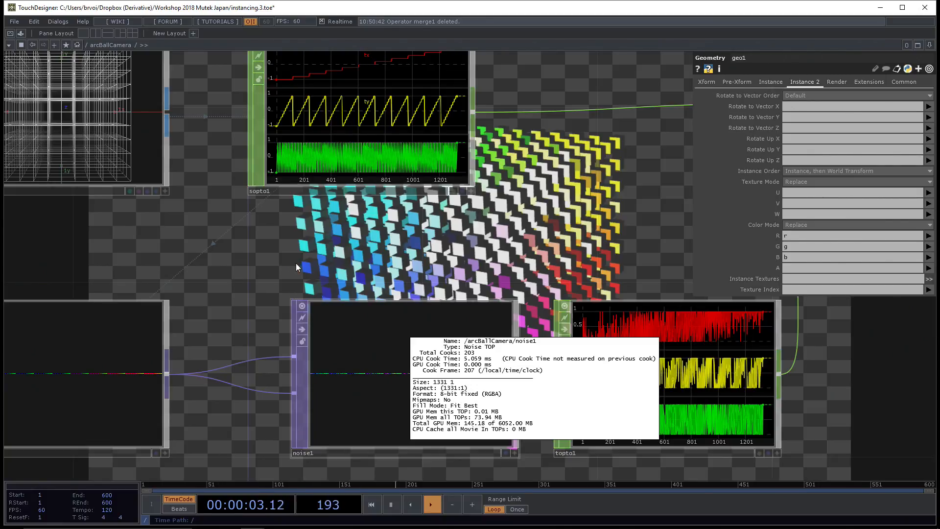
pyautogui.moveTo(331, 264); pyautogui.dragTo(387, 263)
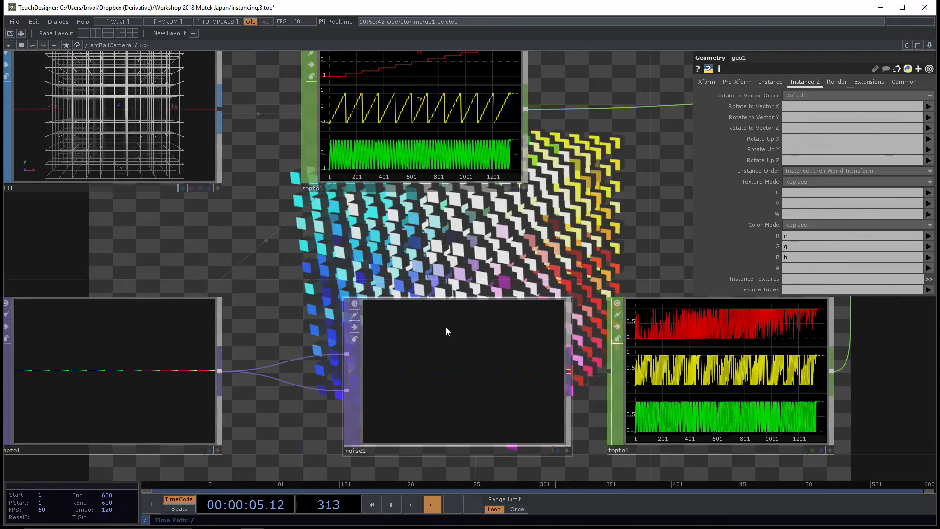
pyautogui.click(446, 327)
pyautogui.middleClick(445, 327)
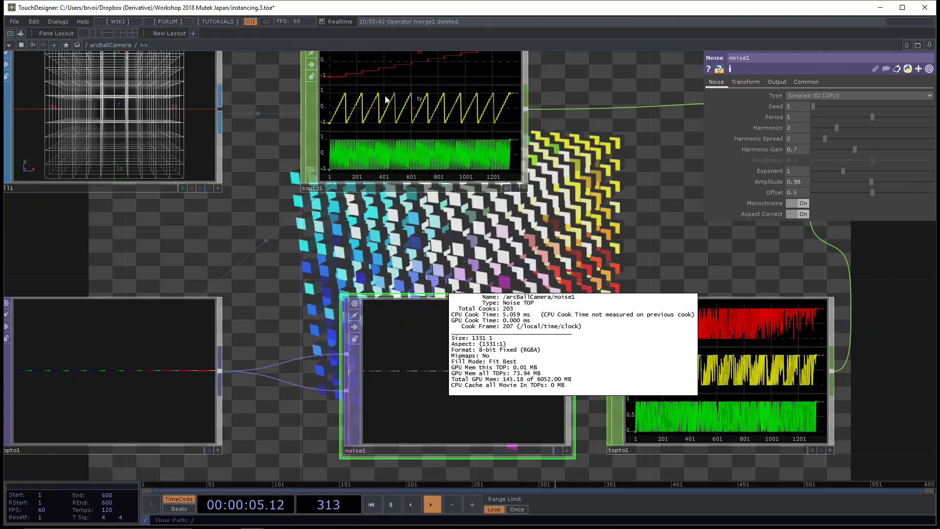
pyautogui.moveTo(401, 95); pyautogui.dragTo(413, 103, button='middle')
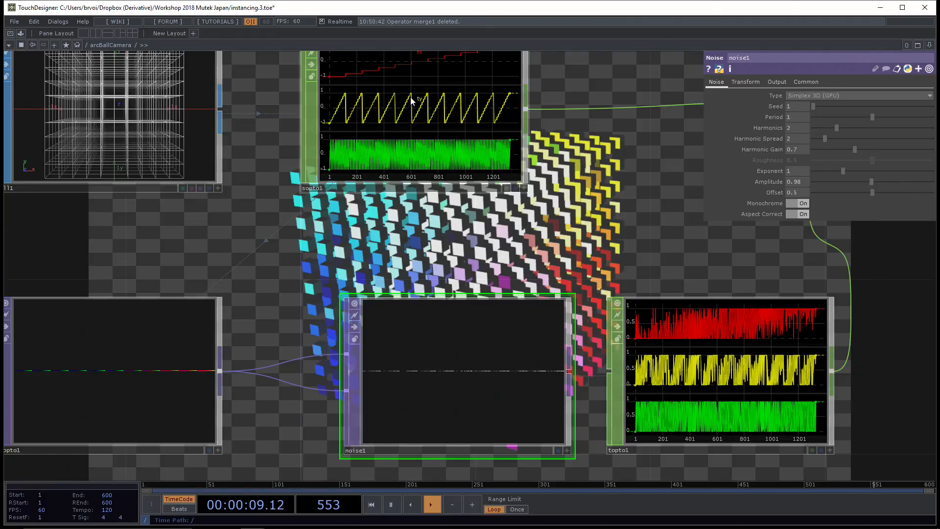
# Compare the pixel formats in the operator info of chopto1 and noise1
pyautogui.moveTo(137, 266); pyautogui.dragTo(162, 365)
pyautogui.moveTo(163, 365); pyautogui.dragTo(207, 379, button='middle')
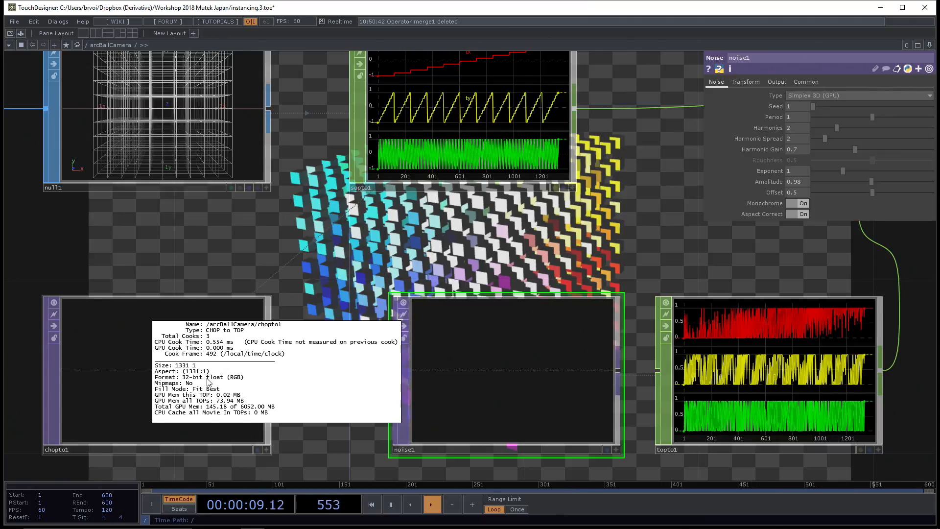
pyautogui.moveTo(208, 382); pyautogui.dragTo(532, 363, button='middle')
pyautogui.moveTo(416, 392); pyautogui.dragTo(571, 374, button='middle')
pyautogui.moveTo(412, 363); pyautogui.dragTo(200, 380, button='middle')
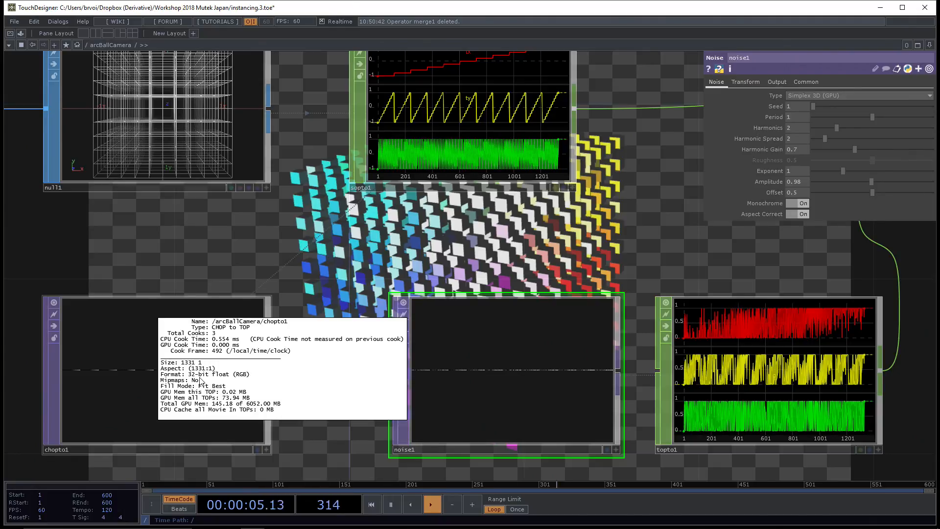
pyautogui.moveTo(200, 379); pyautogui.dragTo(453, 364, button='middle')
pyautogui.moveTo(511, 369); pyautogui.dragTo(547, 318, button='middle')
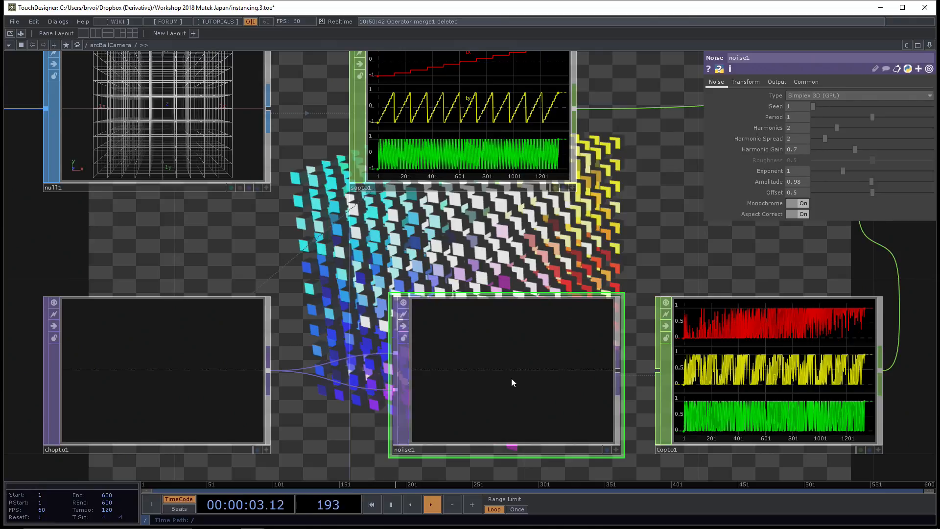
# Set noise1's pixel format to 32-bit float (RGBA)
pyautogui.click(800, 81)
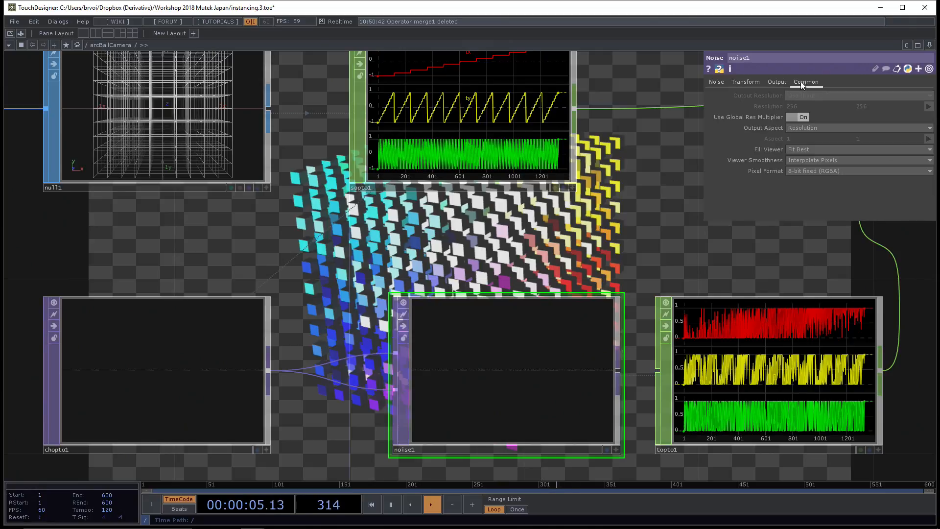
pyautogui.click(827, 176)
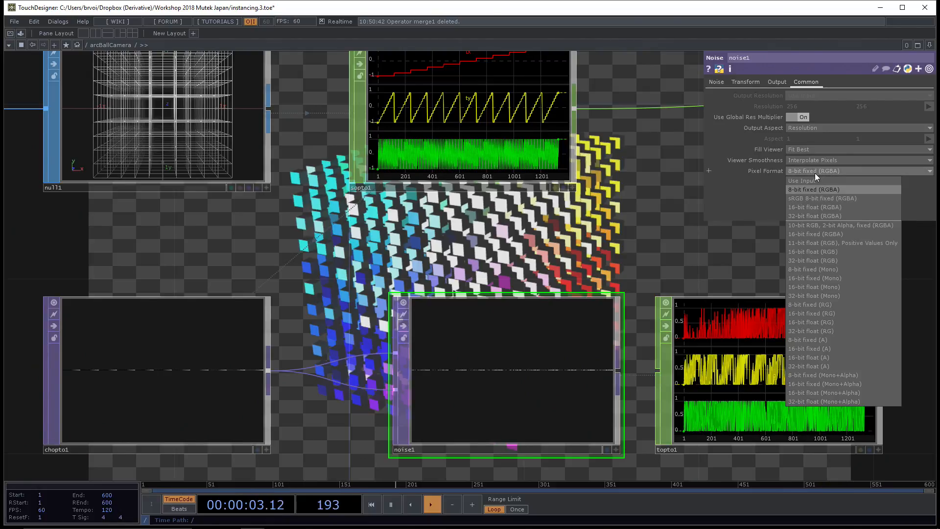
pyautogui.click(815, 216)
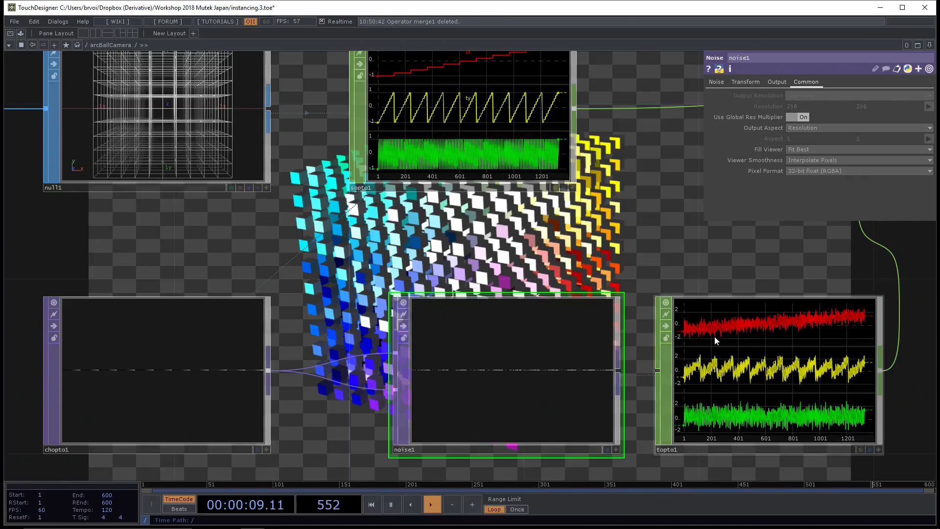
# Switch noise1's pixel format to 8-bit fixed (RGBA) and back to 32-bit float (RGBA) to compare topto1's graphs
pyautogui.click(821, 171)
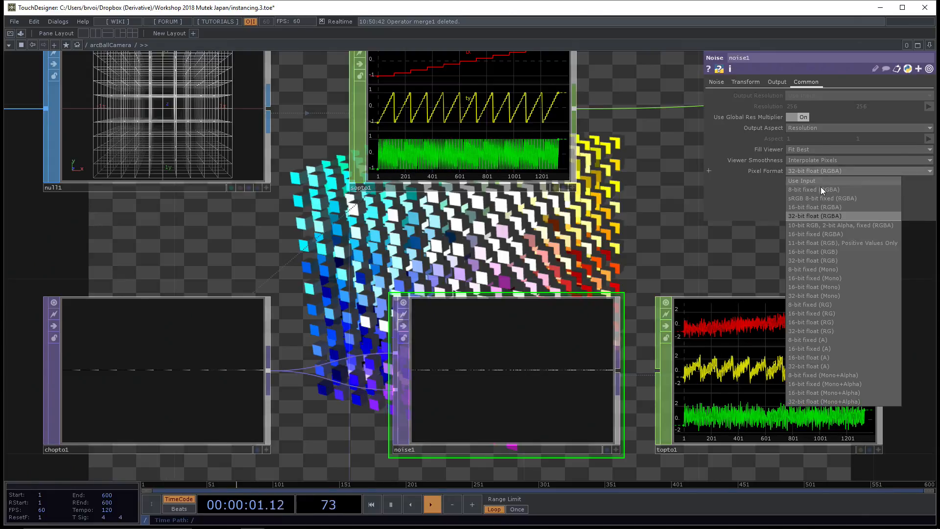
pyautogui.click(821, 189)
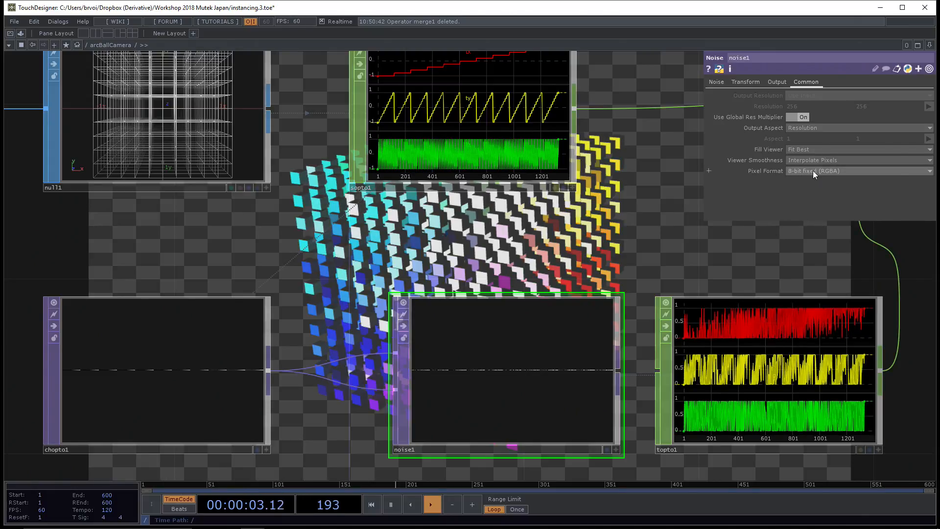
pyautogui.click(812, 171)
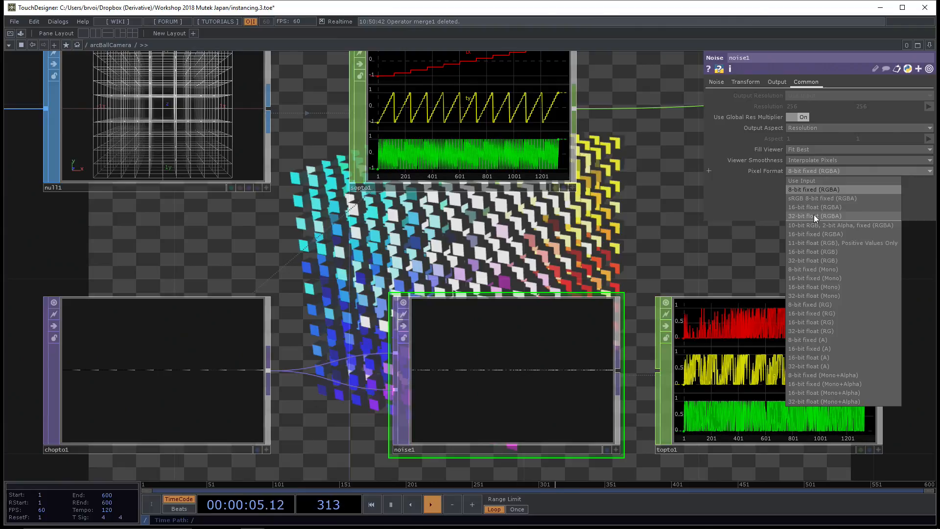
pyautogui.click(853, 215)
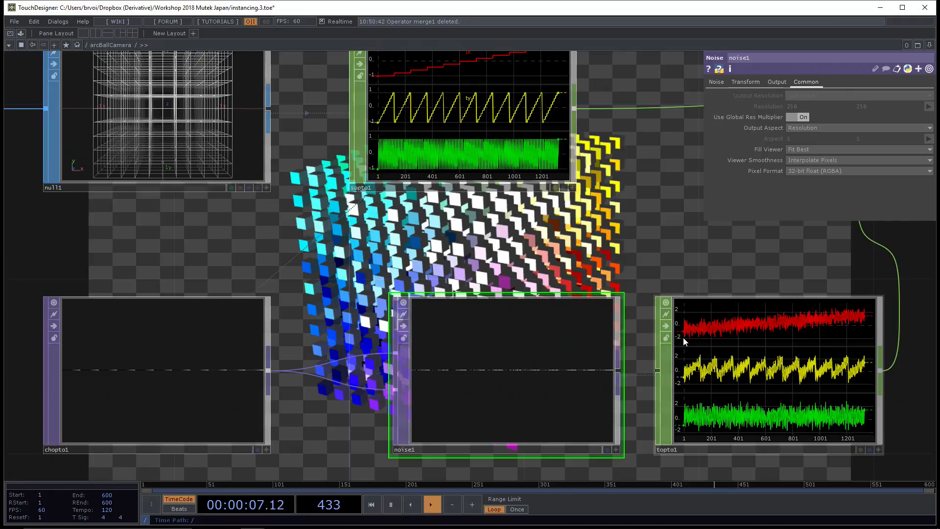
# Set noise1's amplitude to 0.992, harmonic gain to 0 and period to 9
pyautogui.moveTo(564, 276); pyautogui.dragTo(531, 272)
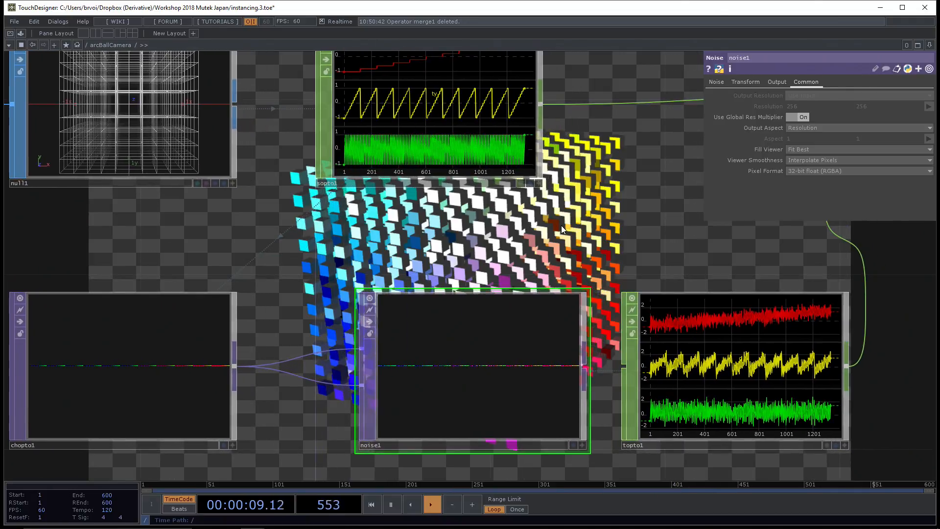
pyautogui.click(716, 82)
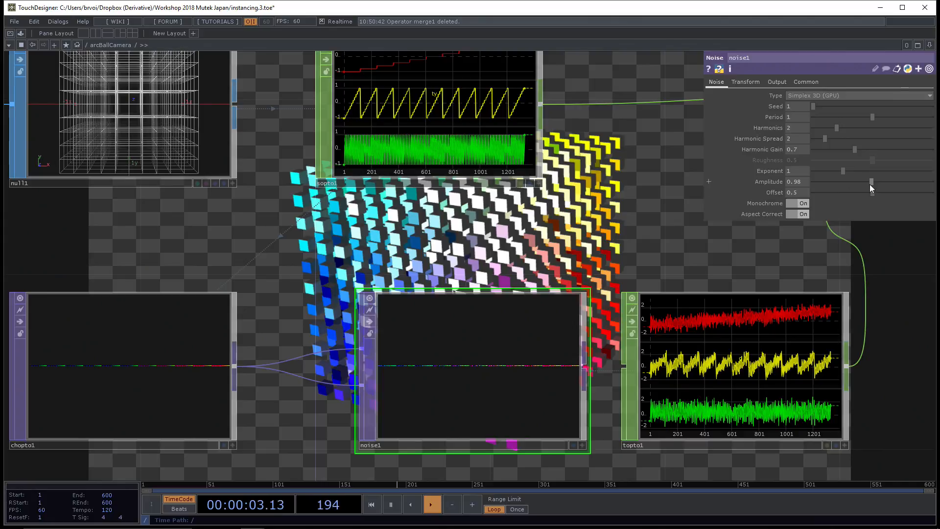
pyautogui.moveTo(869, 182); pyautogui.dragTo(800, 152)
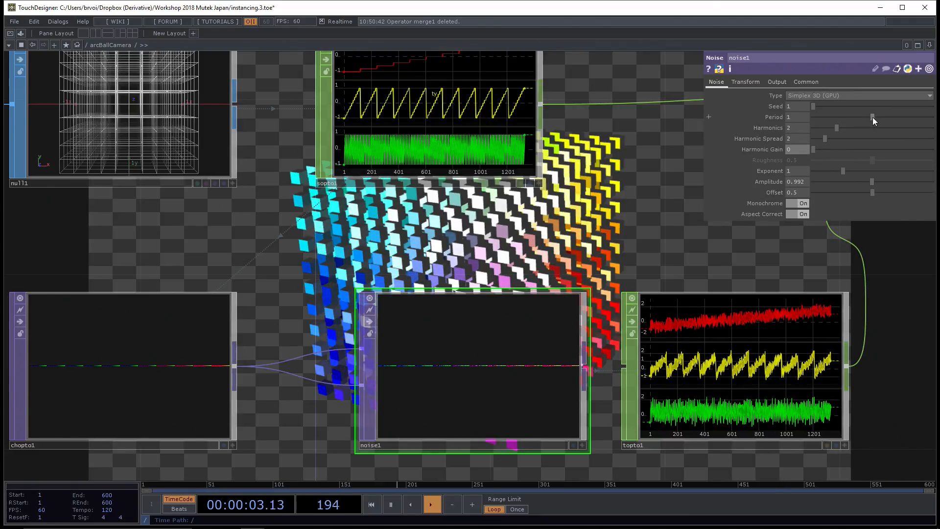
pyautogui.moveTo(872, 116); pyautogui.dragTo(934, 123)
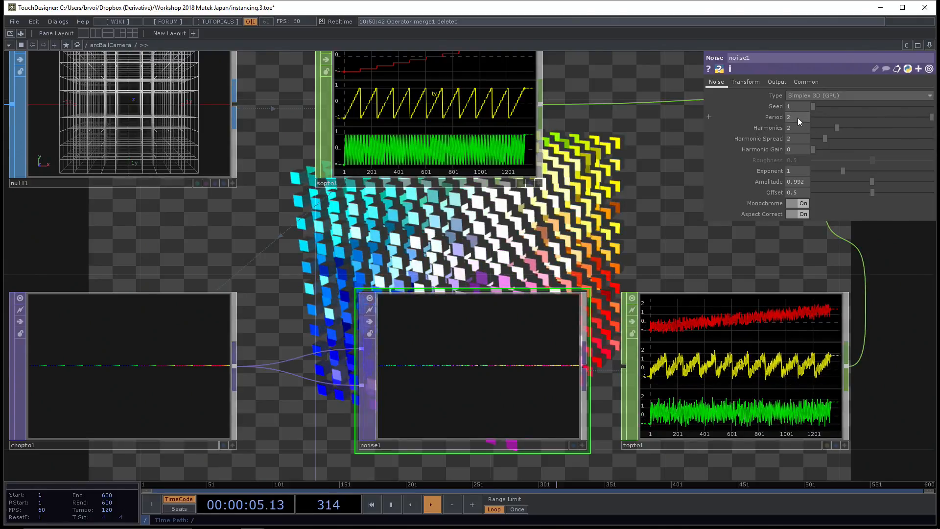
pyautogui.moveTo(797, 116); pyautogui.dragTo(837, 107, button='middle')
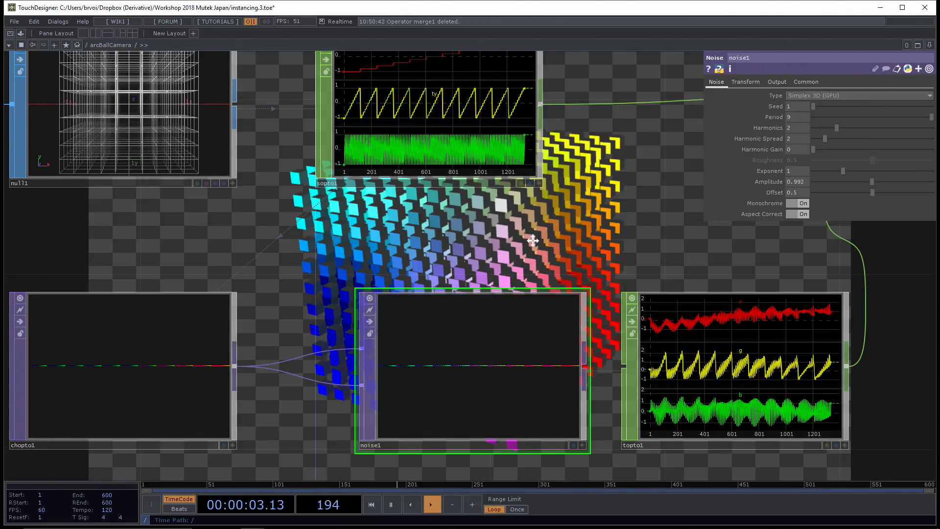
# Expand noise1's translate parameters and set its Z translation to 3
pyautogui.moveTo(552, 239); pyautogui.dragTo(505, 250)
pyautogui.moveTo(557, 237); pyautogui.dragTo(454, 252)
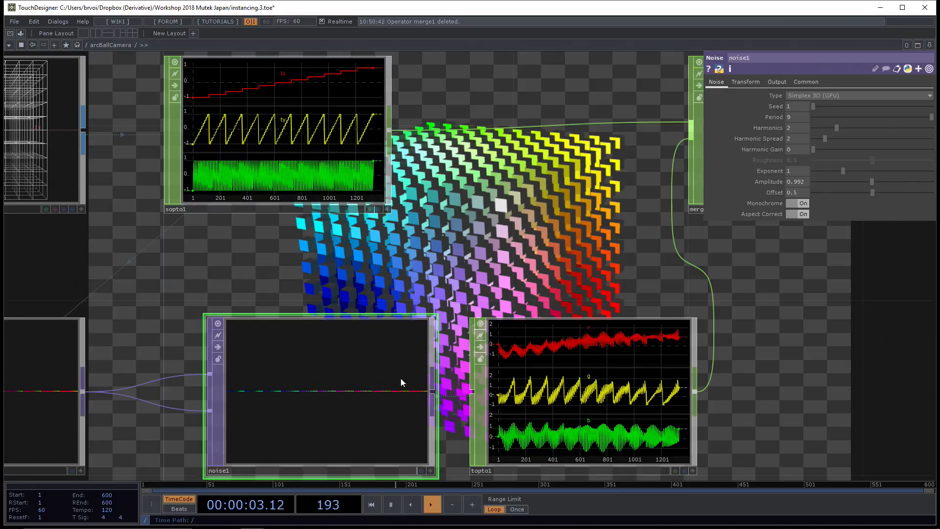
pyautogui.click(744, 82)
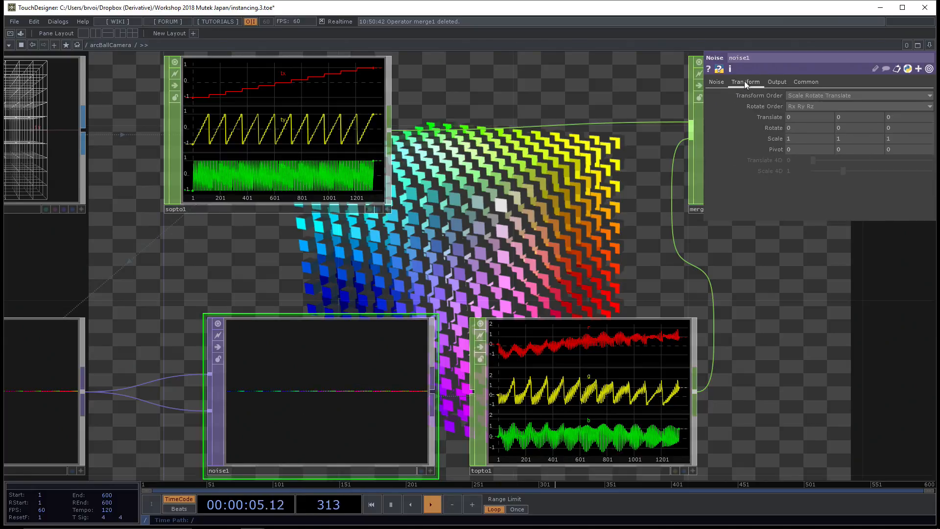
pyautogui.click(906, 117)
pyautogui.moveTo(906, 117)
pyautogui.mouseDown()
pyautogui.moveTo(887, 117)
pyautogui.moveTo(908, 98)
pyautogui.moveTo(907, 122)
pyautogui.mouseUp()
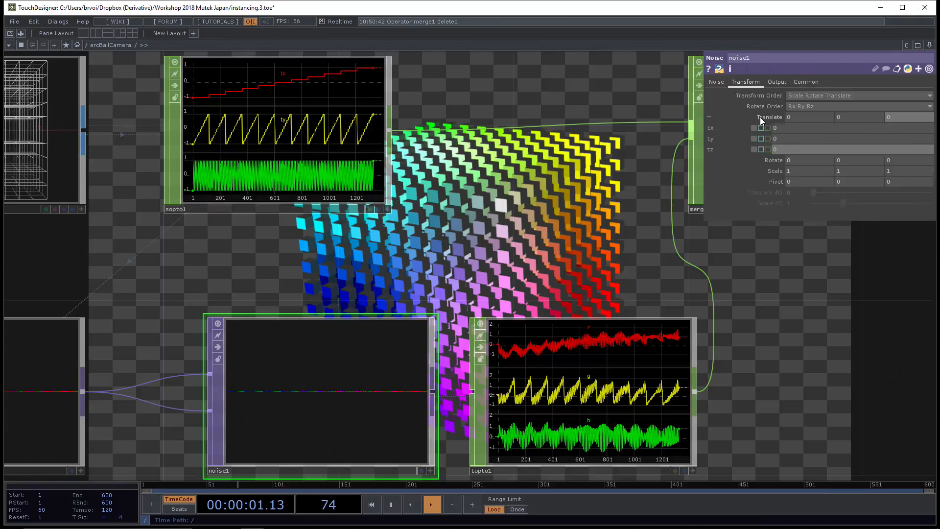
pyautogui.click(755, 116)
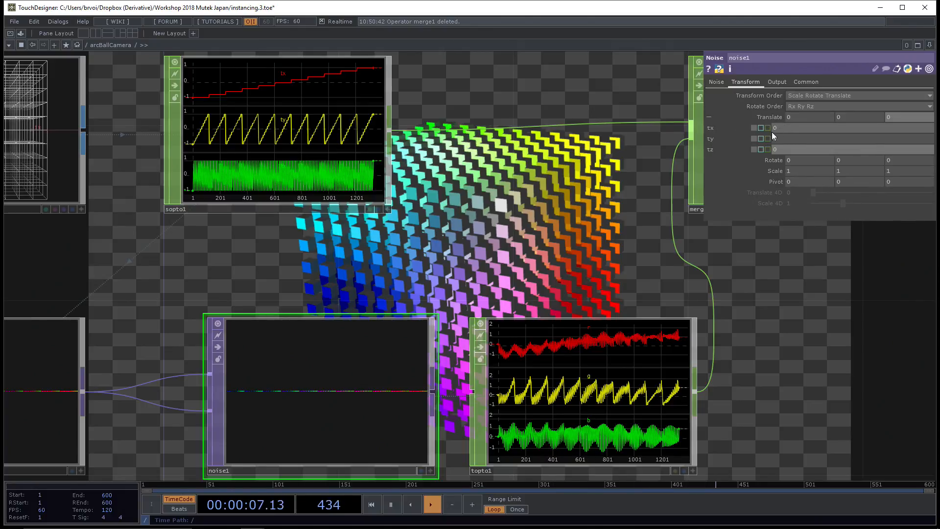
pyautogui.click(894, 116)
pyautogui.write('3')
pyautogui.press('Return')
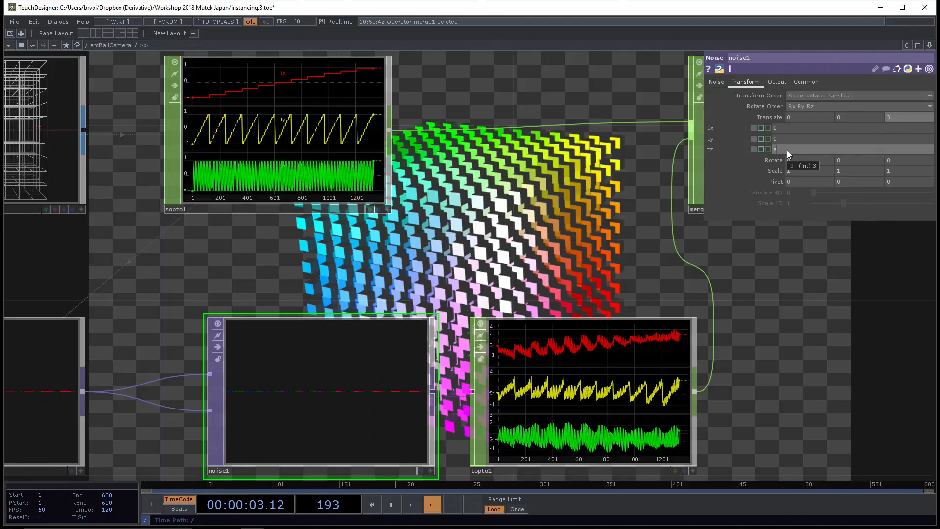
# Animate noise1's Z translation with the expression absTime.seconds and save the project
pyautogui.write('sTime.sec')
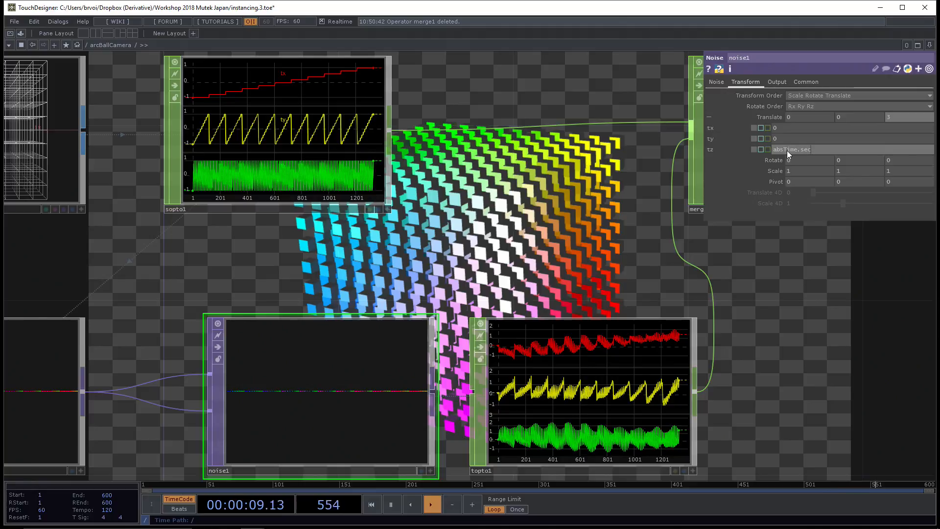
pyautogui.press('BackSpace')
pyautogui.press('BackSpace')
pyautogui.write('conds')
pyautogui.press('Return')
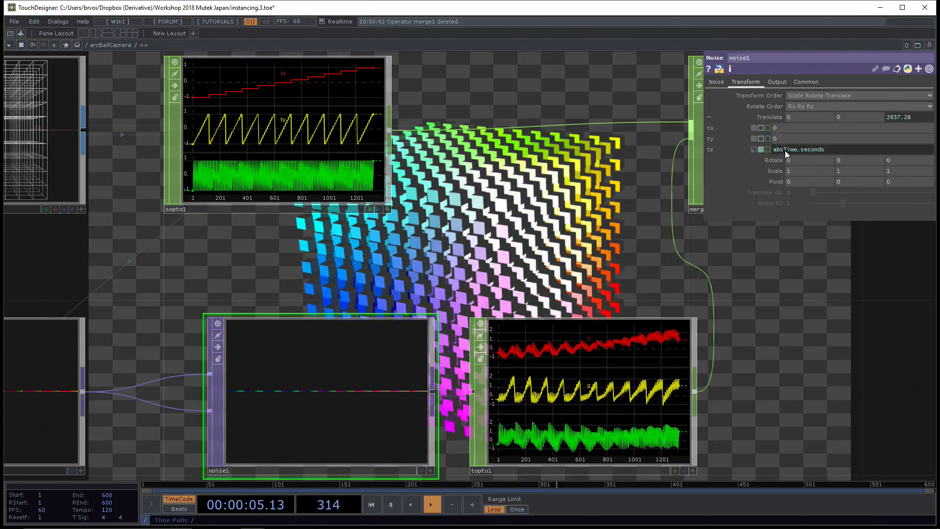
pyautogui.hotkey('ctrl', 's')
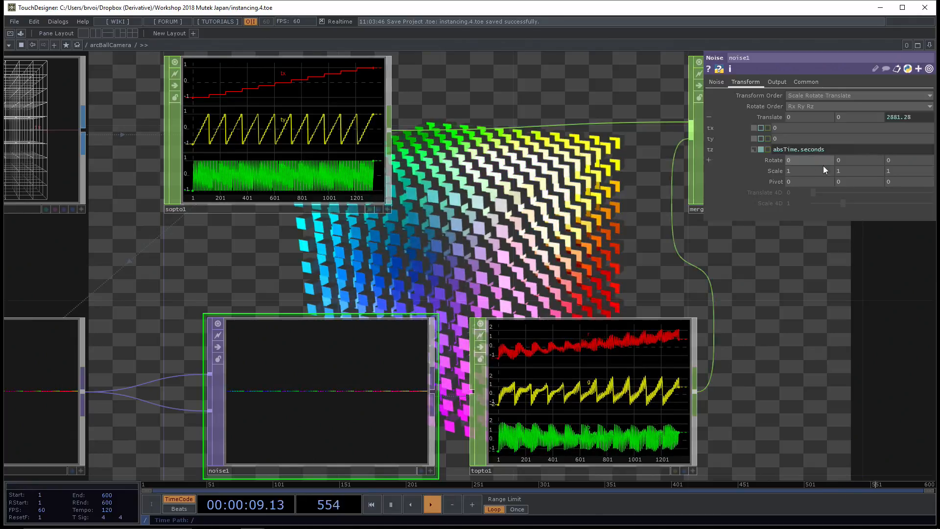
# Try multiplying noise1's Z translation expression absTime.seconds by 3, and by 0.3 instead
pyautogui.click(832, 150)
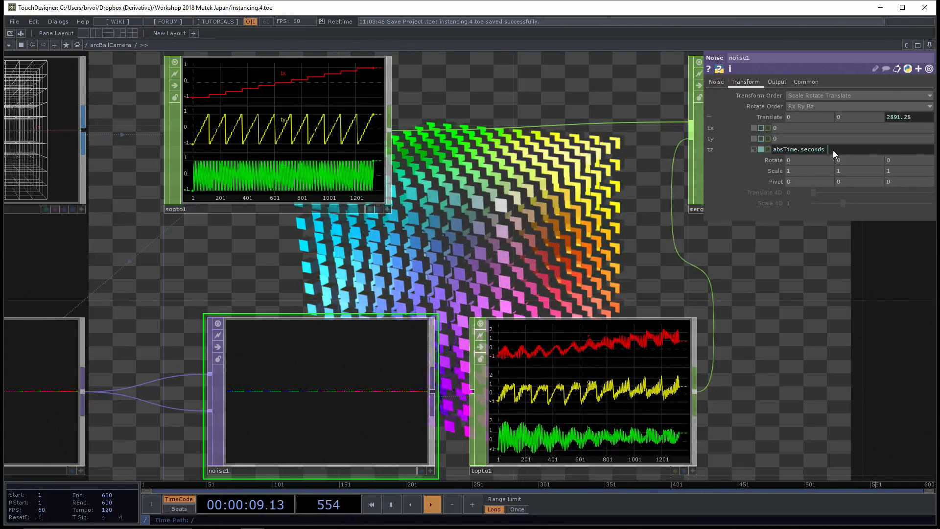
pyautogui.write('* 3')
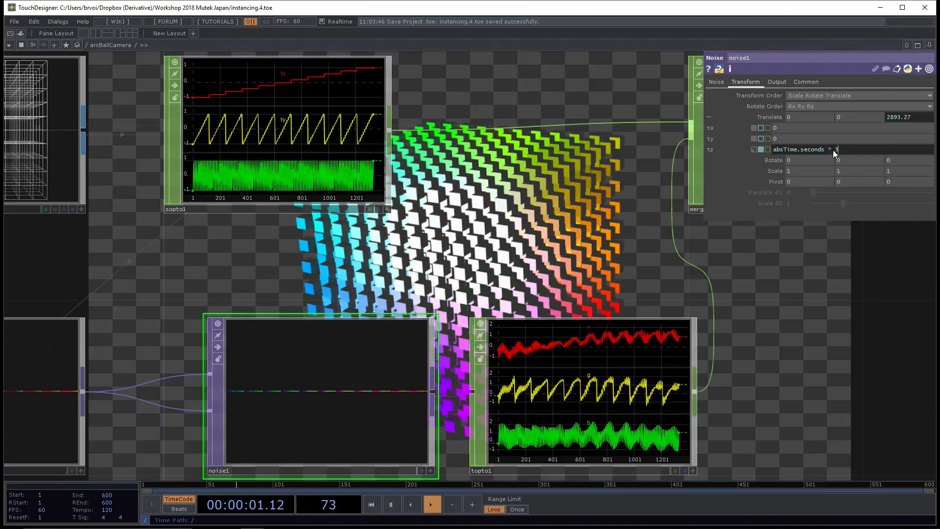
pyautogui.press('Return')
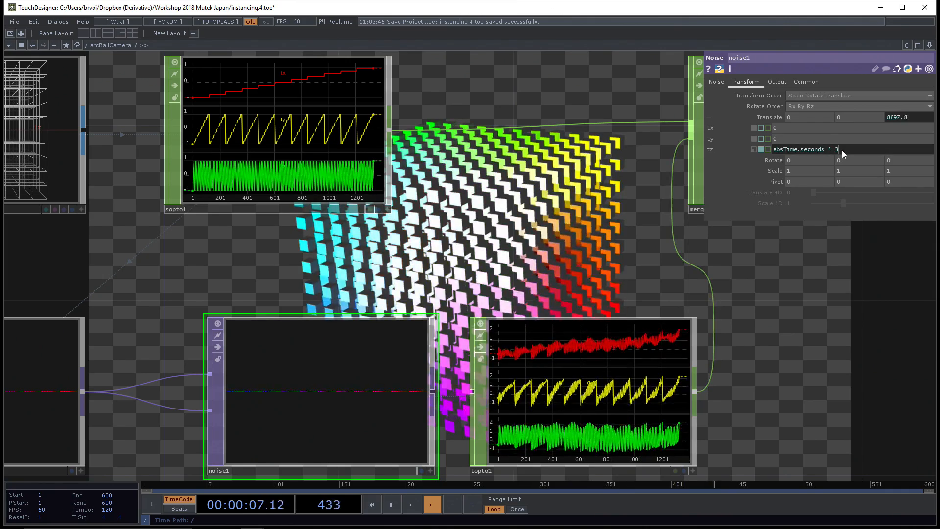
pyautogui.press('BackSpace')
pyautogui.write('0.')
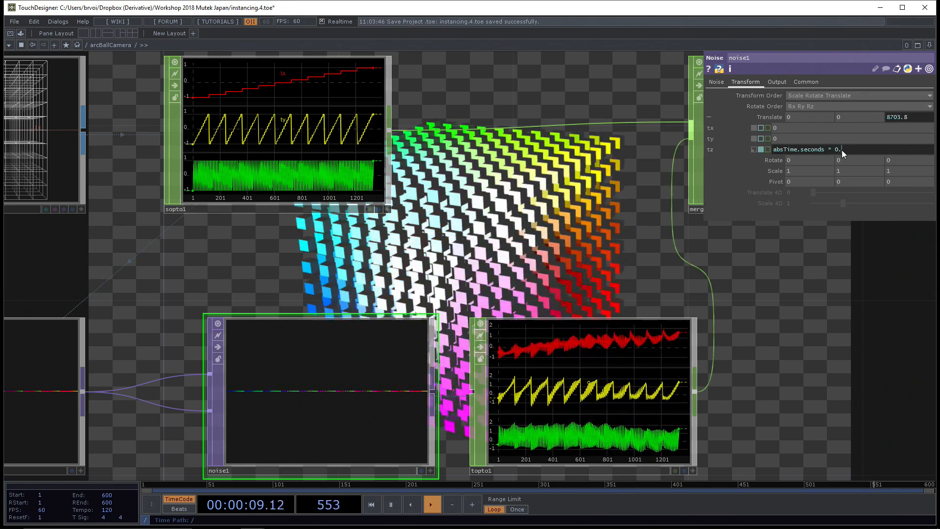
pyautogui.write('3')
pyautogui.press('Return')
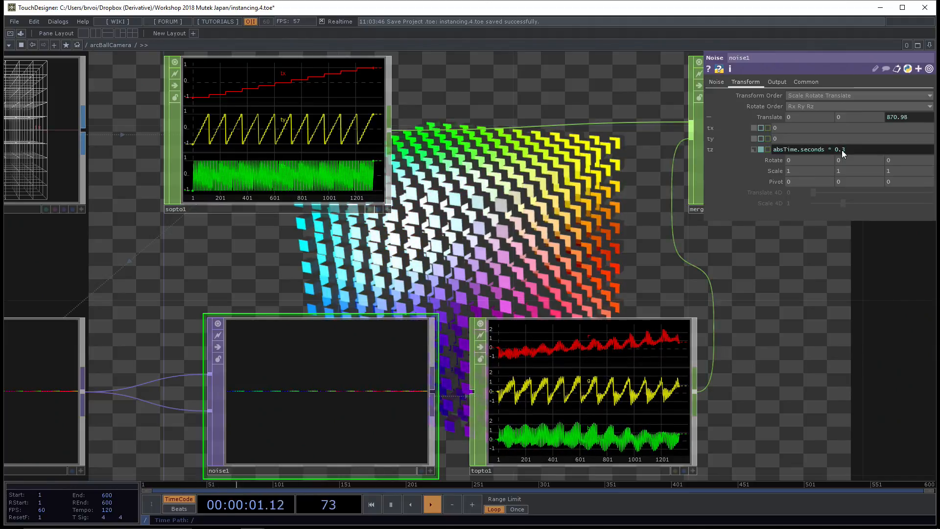
# Replace the multiplier in noise1's Z translation expression with a division, trying / 5 and settling on absTime.seconds / 2
pyautogui.moveTo(827, 149); pyautogui.dragTo(849, 149)
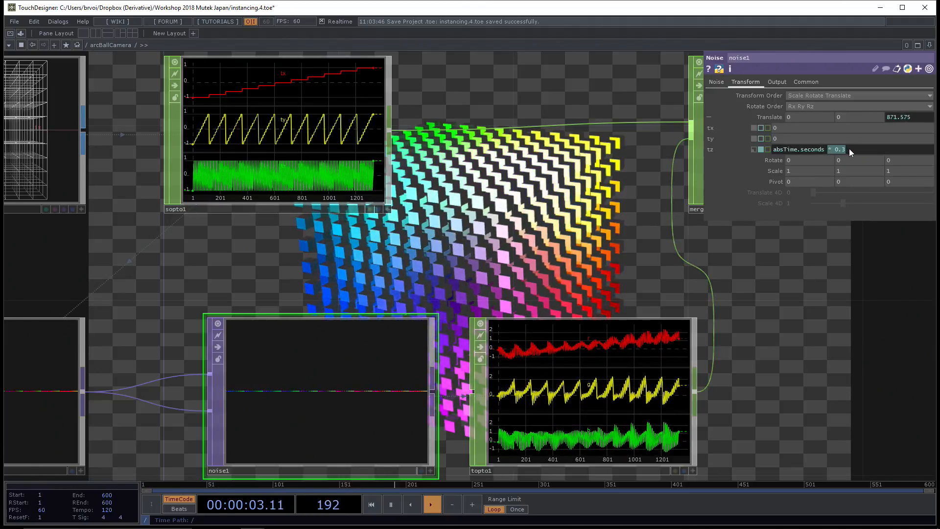
pyautogui.write('/')
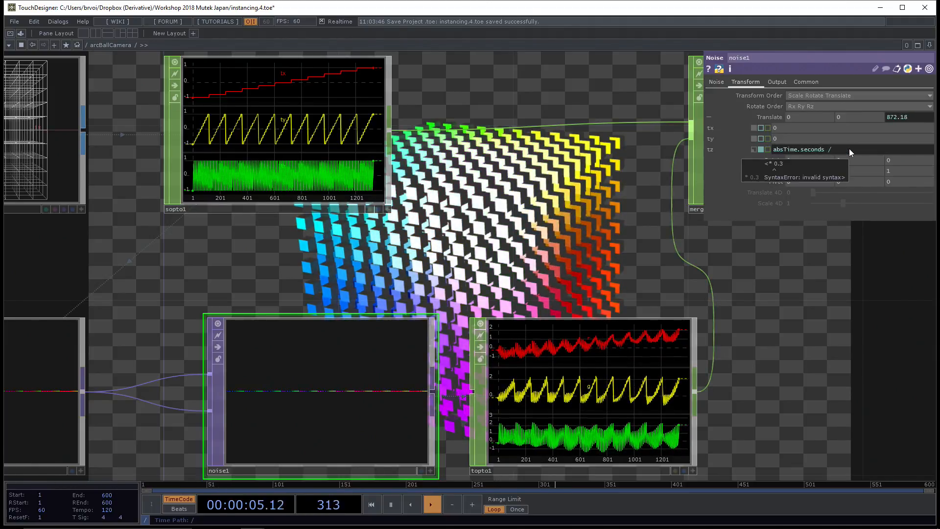
pyautogui.write(' 5')
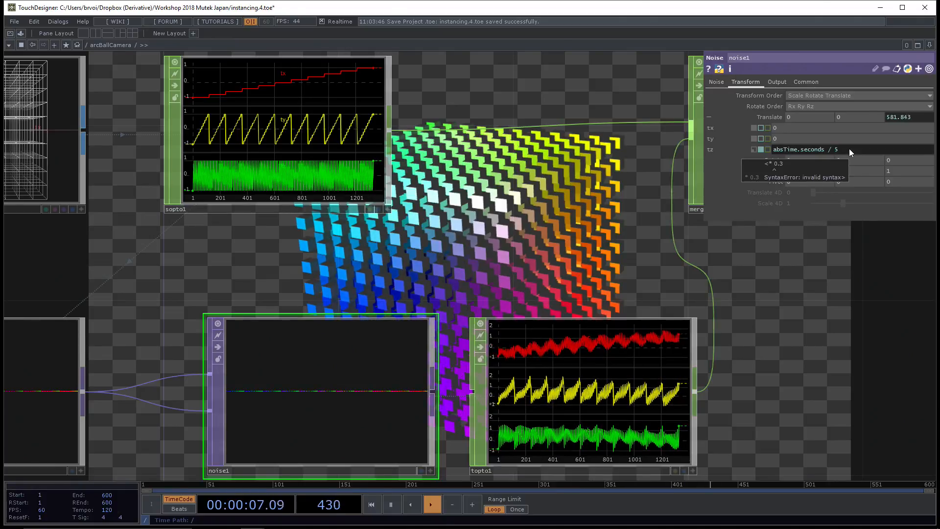
pyautogui.press('Return')
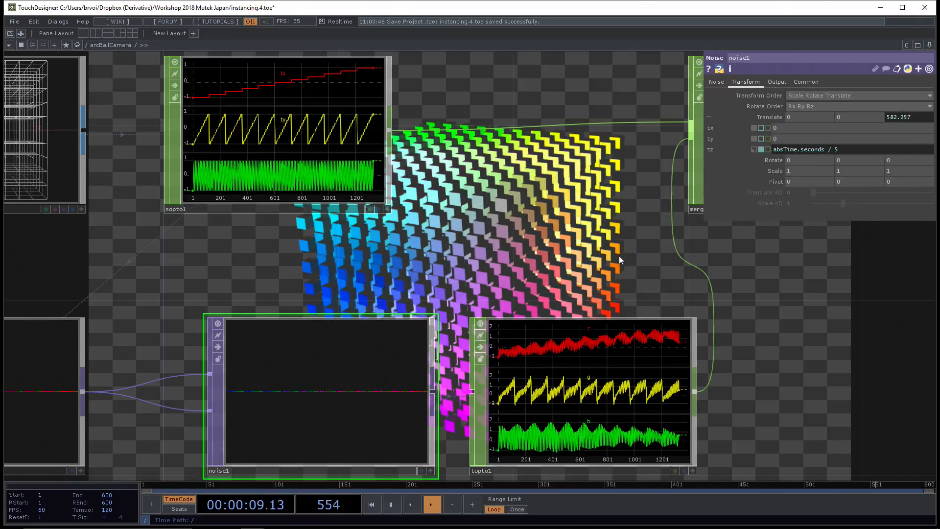
pyautogui.moveTo(836, 149)
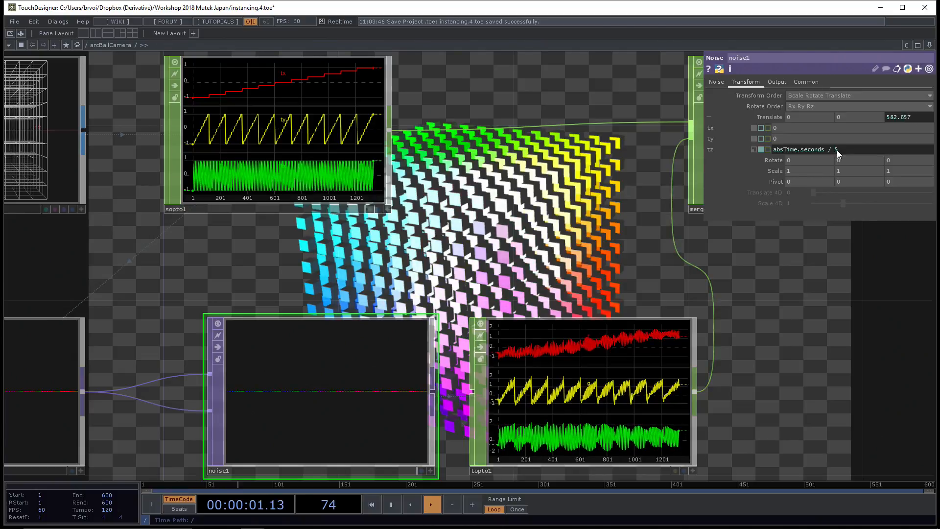
pyautogui.scroll(-3, 838, 149)
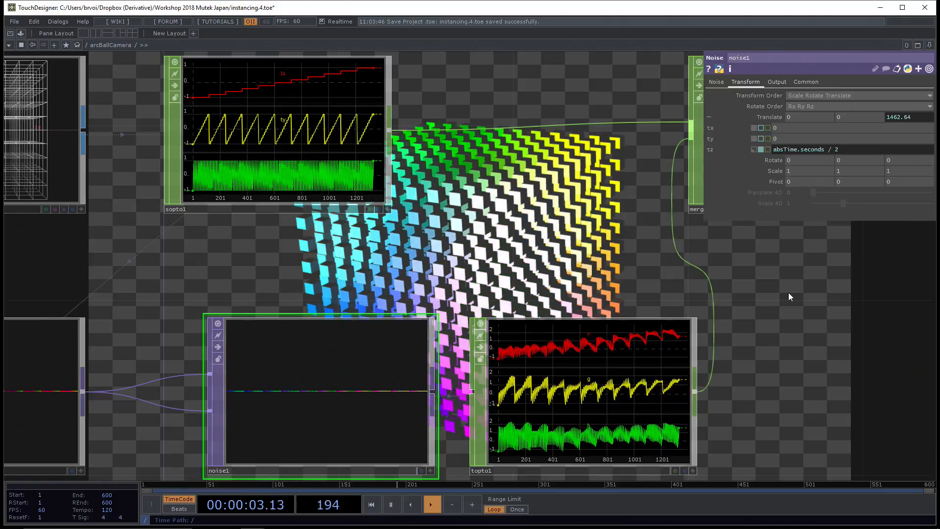
# Try noise1's RGB output as Noise alone and as Input * Noise
pyautogui.moveTo(788, 292); pyautogui.dragTo(741, 251, button='middle')
pyautogui.scroll(-2, 789, 326)
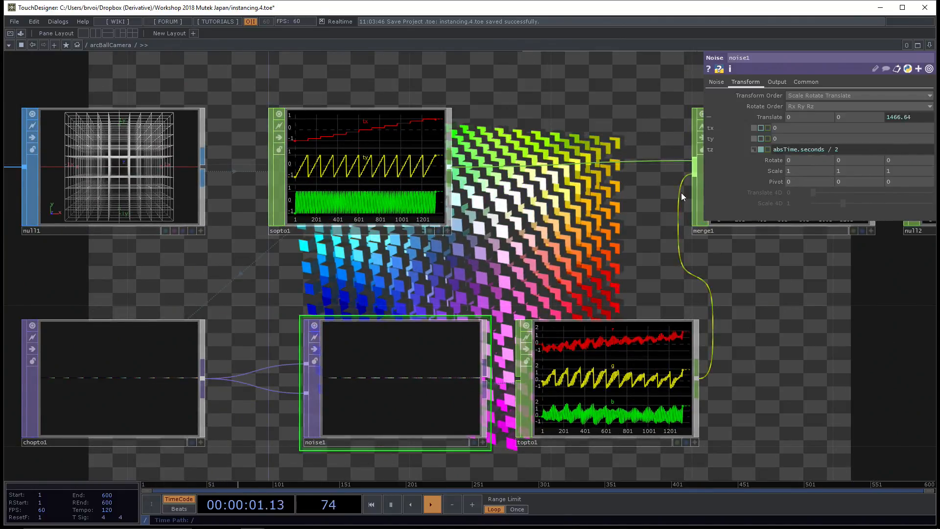
pyautogui.click(777, 82)
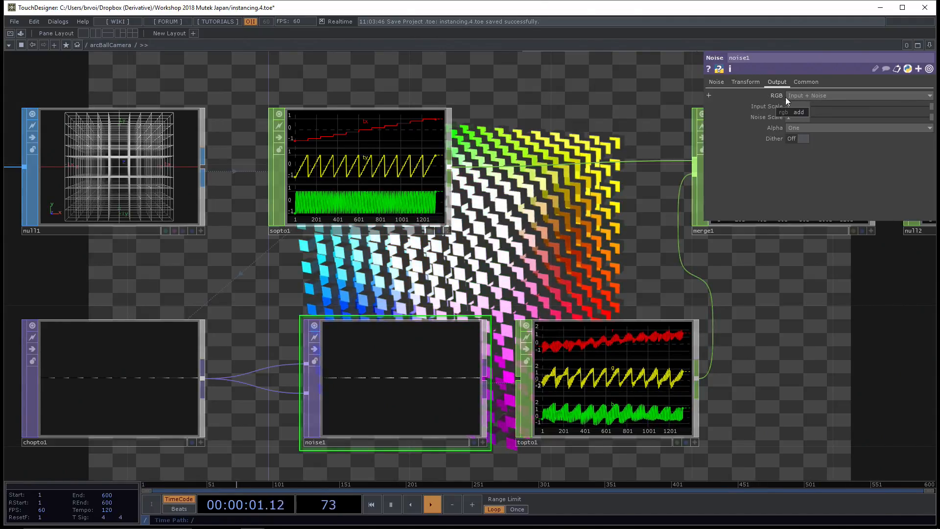
pyautogui.click(788, 96)
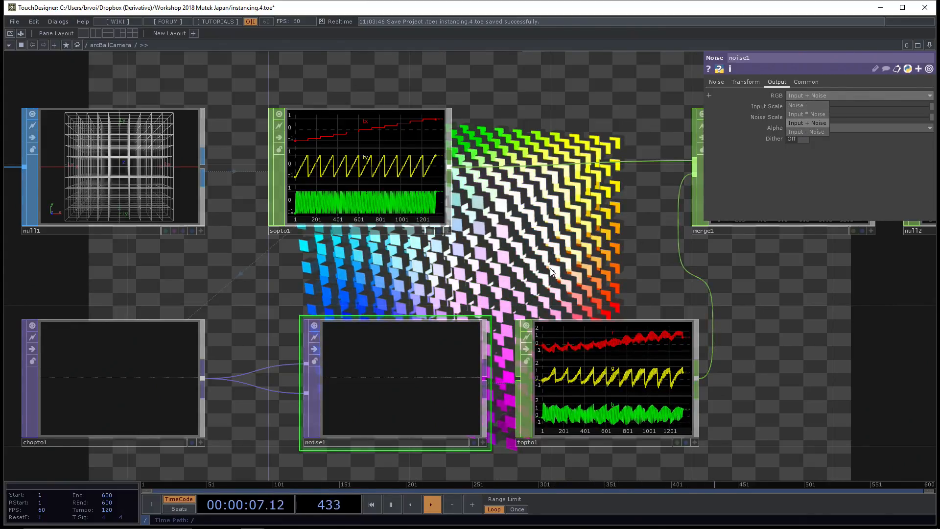
pyautogui.click(504, 257)
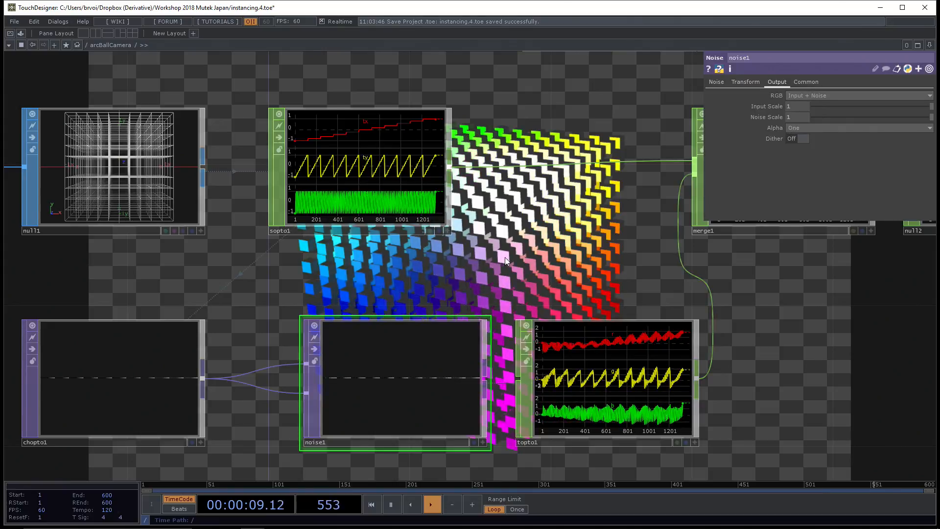
pyautogui.moveTo(504, 257); pyautogui.dragTo(449, 252)
pyautogui.click(821, 96)
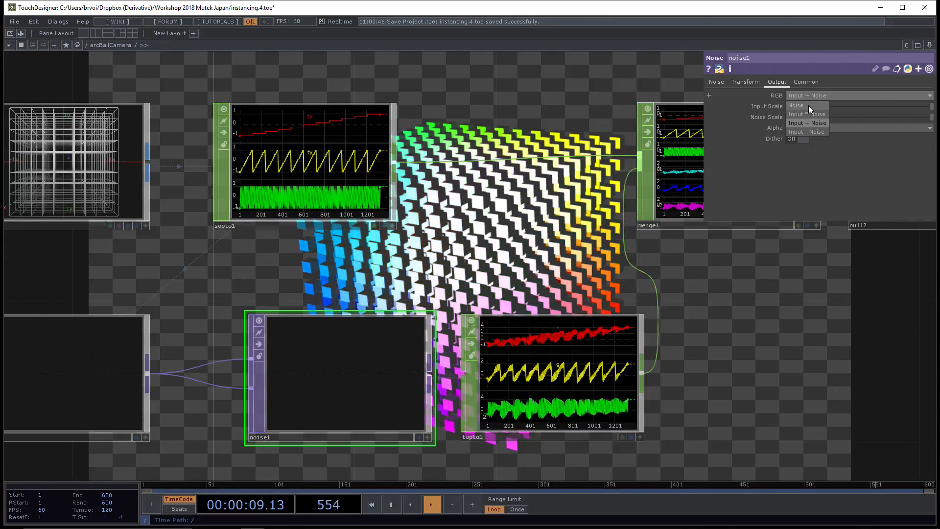
pyautogui.click(808, 105)
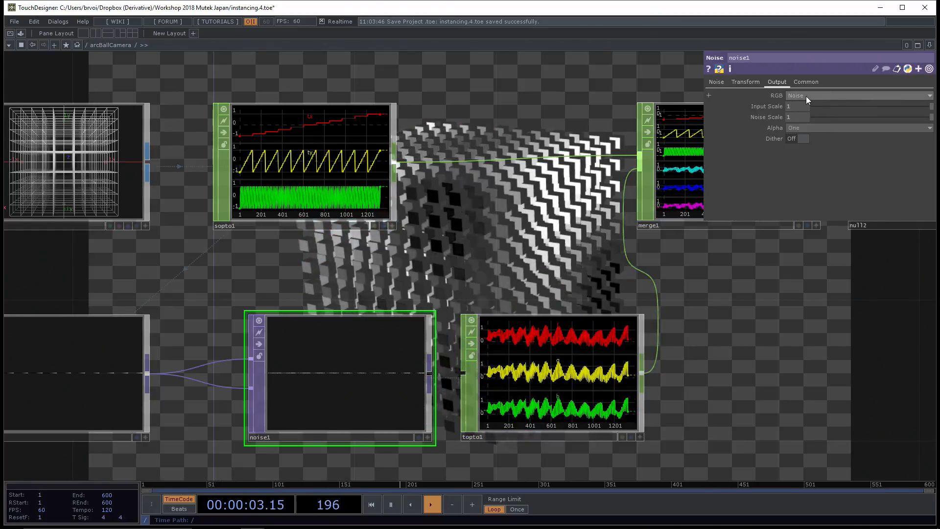
pyautogui.click(805, 96)
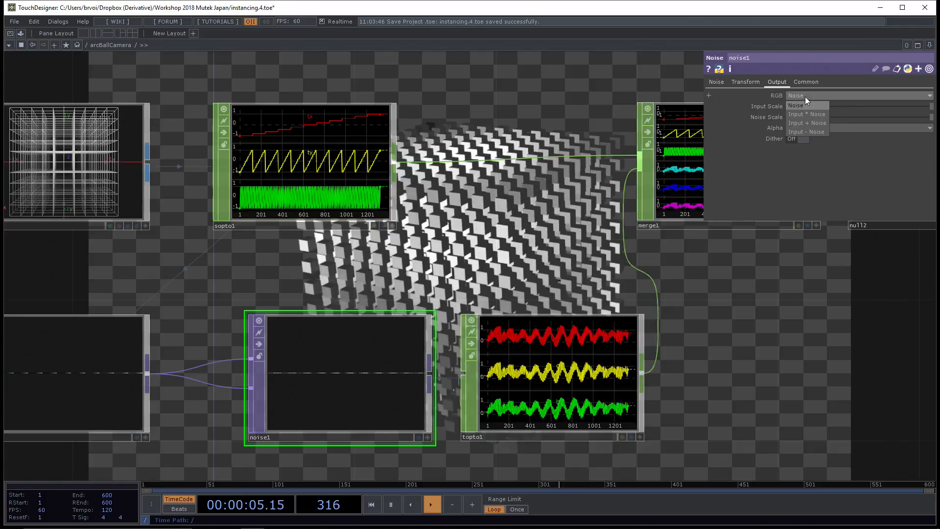
pyautogui.click(801, 114)
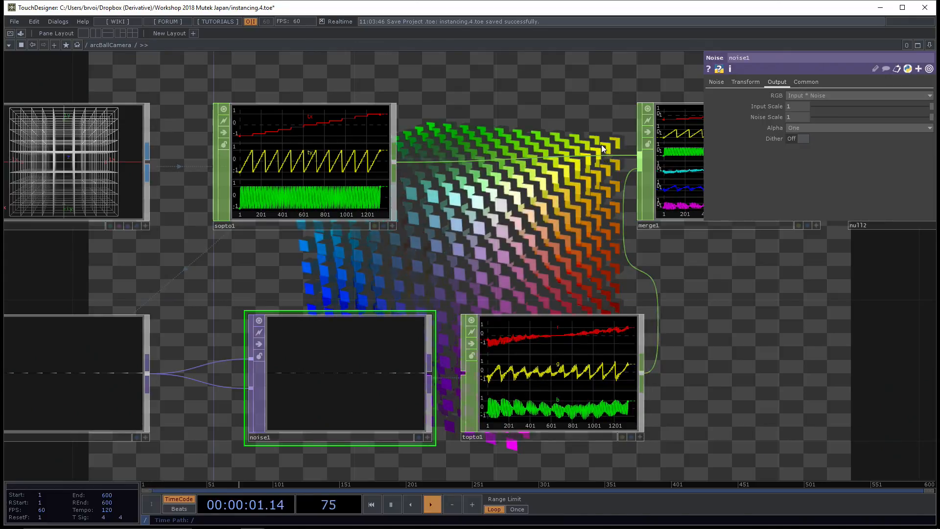
# Switch noise1's RGB output twice between Noise and Input + Noise to compare the instance colors
pyautogui.click(819, 95)
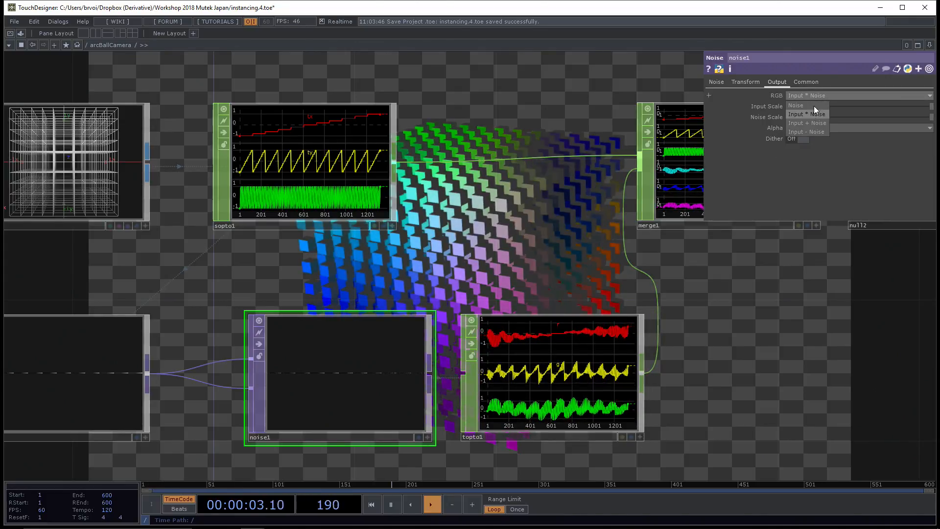
pyautogui.click(801, 106)
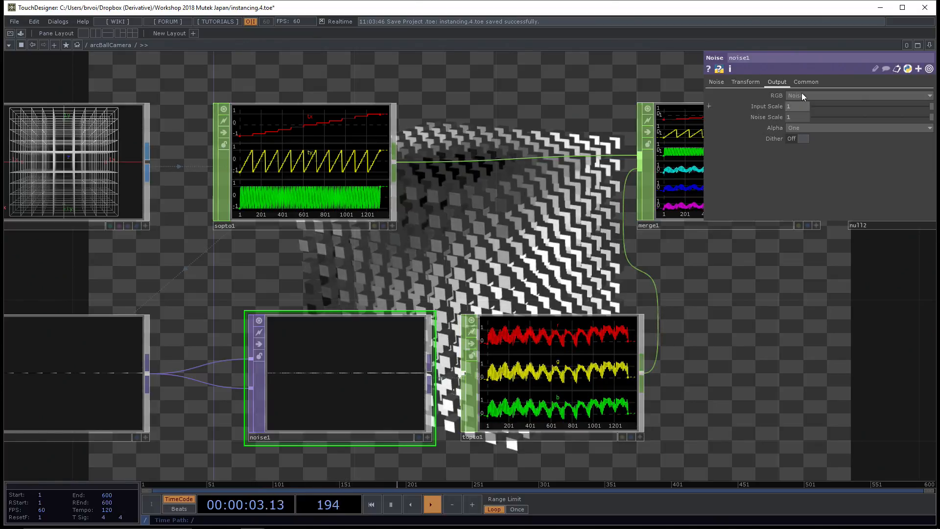
pyautogui.click(826, 95)
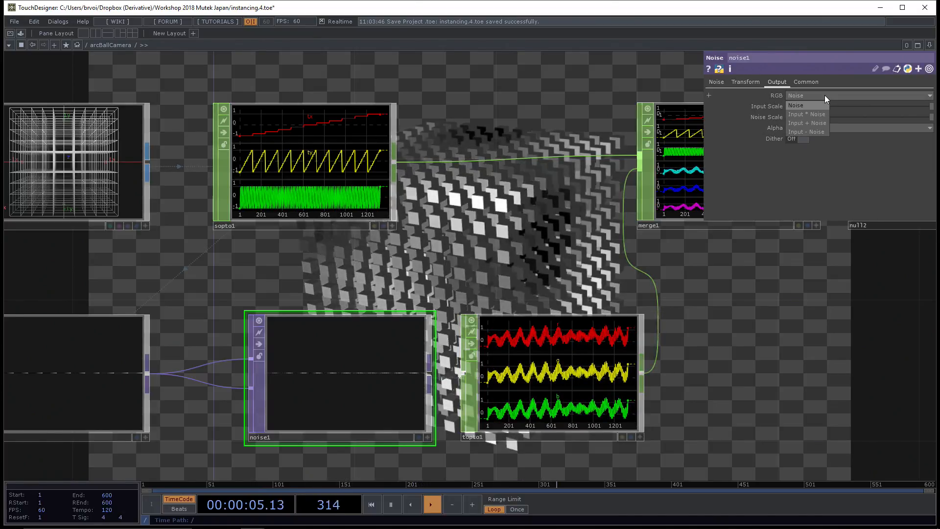
pyautogui.click(813, 125)
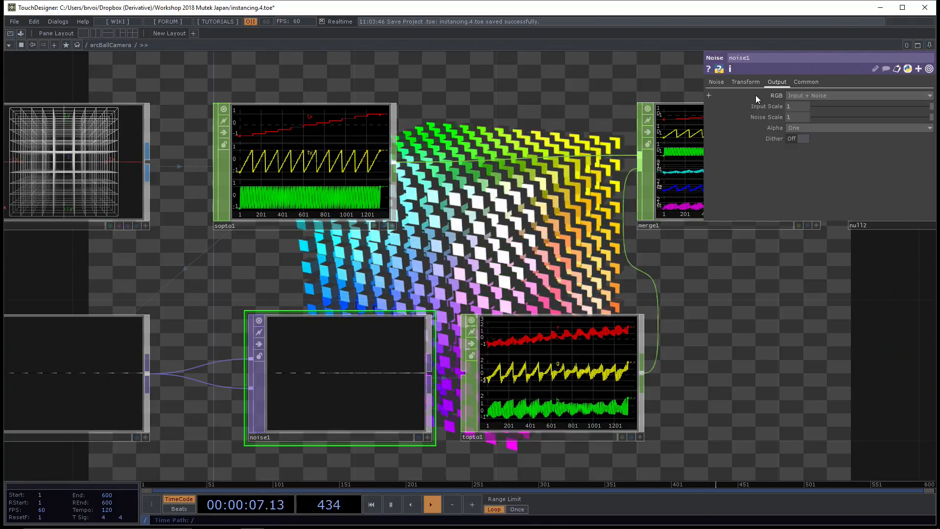
pyautogui.click(803, 95)
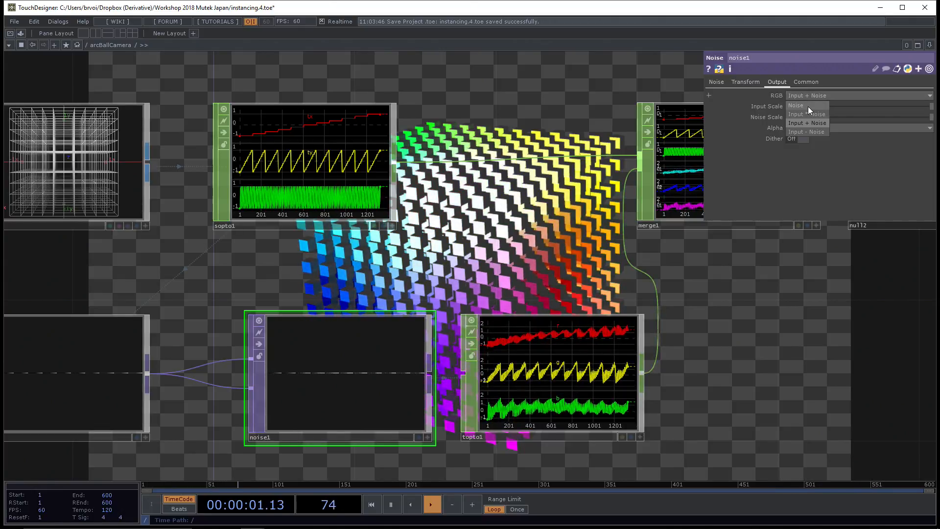
pyautogui.click(807, 107)
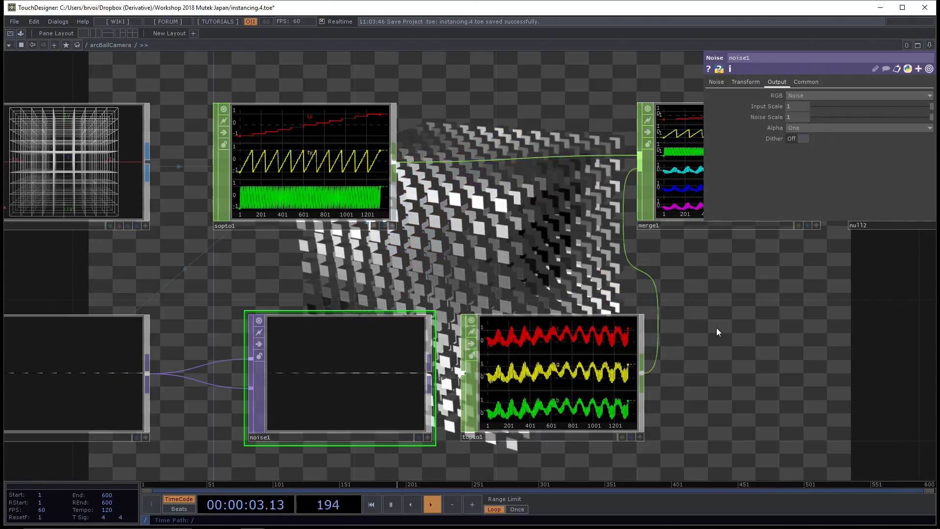
pyautogui.click(807, 94)
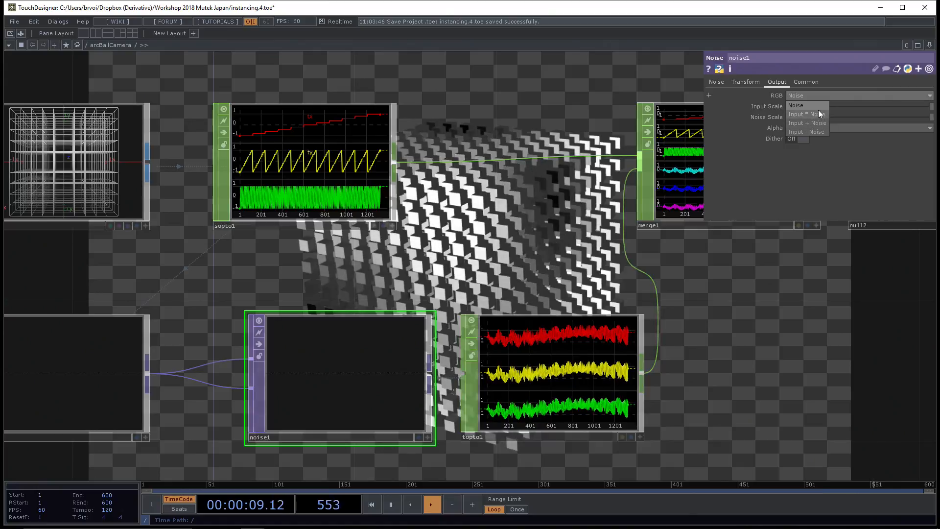
pyautogui.click(809, 123)
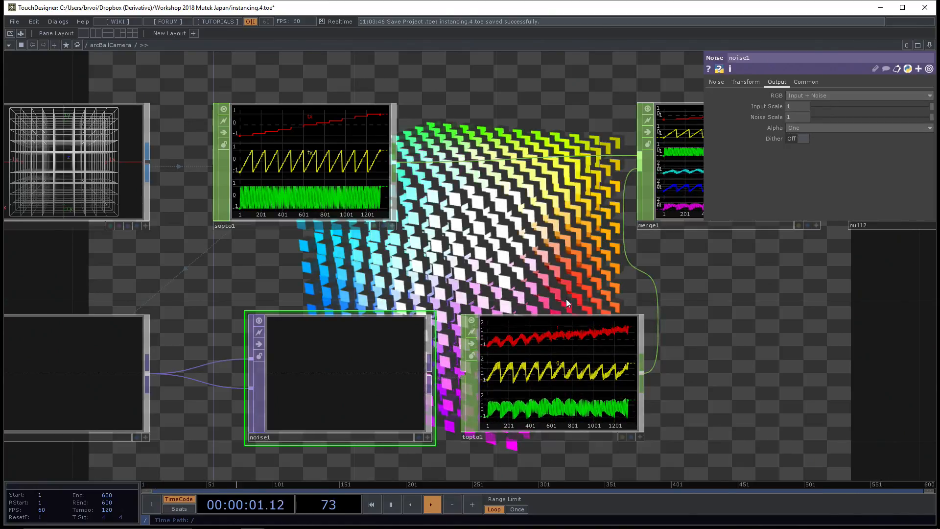
# Set noise1's RGB output to Noise so only the noise colors the instances
pyautogui.moveTo(655, 310); pyautogui.dragTo(615, 315)
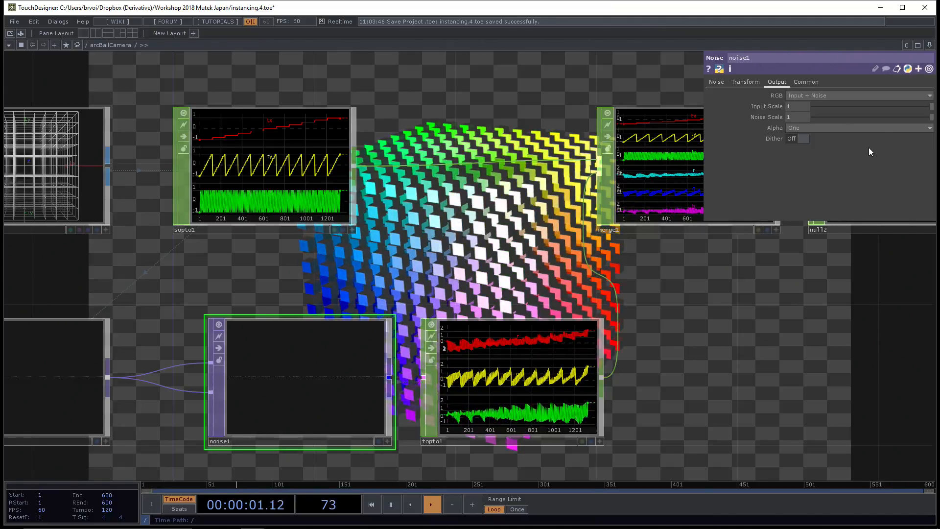
pyautogui.click(817, 97)
pyautogui.click(812, 105)
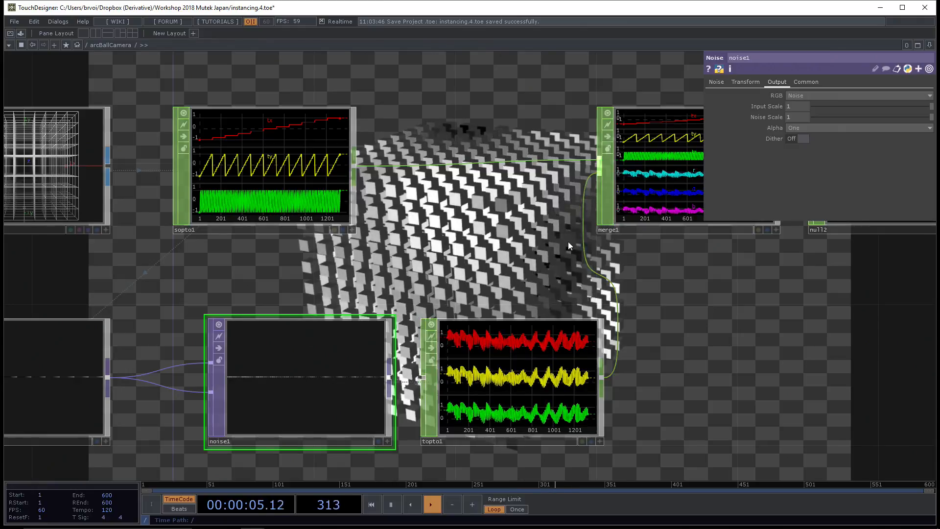
pyautogui.moveTo(568, 242); pyautogui.dragTo(583, 222)
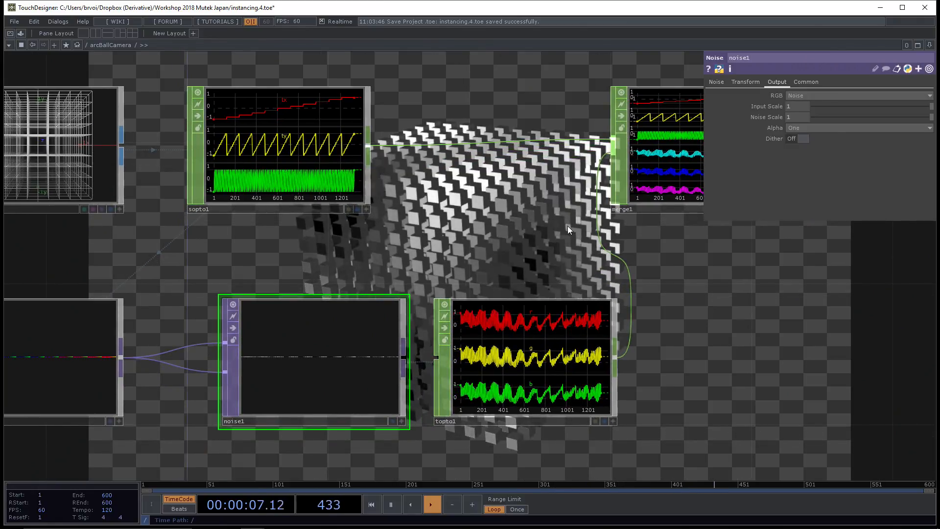
pyautogui.moveTo(704, 281); pyautogui.dragTo(718, 276)
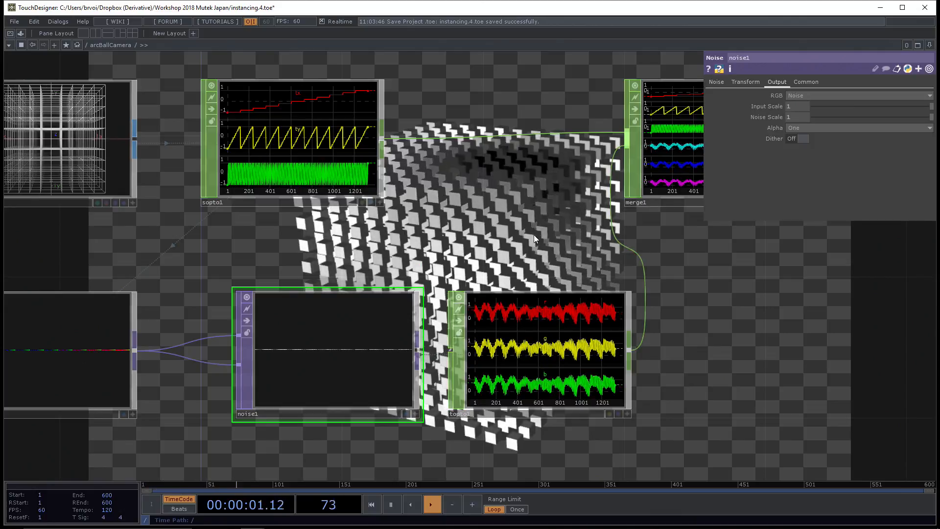
# Turn off noise1's Monochrome option and adjust its amplitude to 1.488
pyautogui.click(714, 83)
pyautogui.moveTo(872, 182)
pyautogui.mouseDown()
pyautogui.moveTo(821, 187)
pyautogui.moveTo(909, 181)
pyautogui.moveTo(869, 180)
pyautogui.mouseUp()
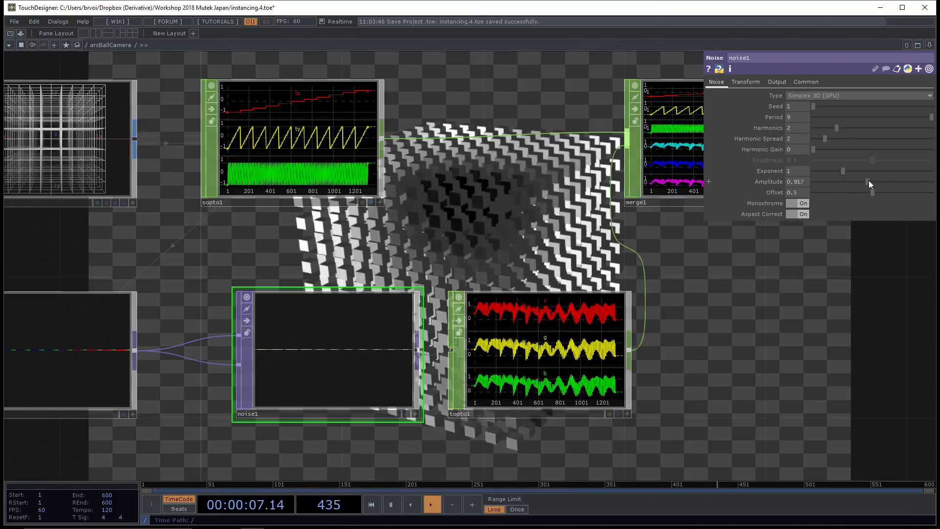
pyautogui.click(797, 204)
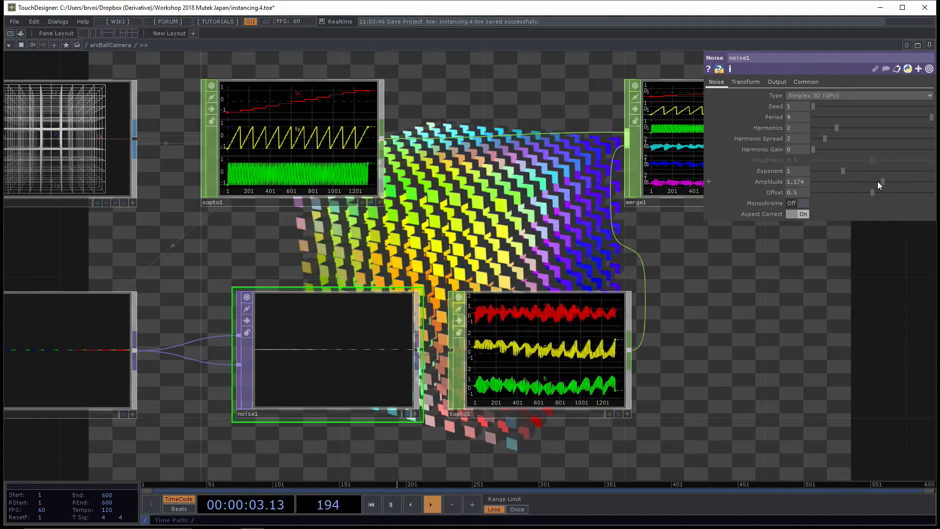
pyautogui.moveTo(878, 181)
pyautogui.mouseDown()
pyautogui.moveTo(834, 182)
pyautogui.moveTo(895, 183)
pyautogui.moveTo(877, 184)
pyautogui.mouseUp()
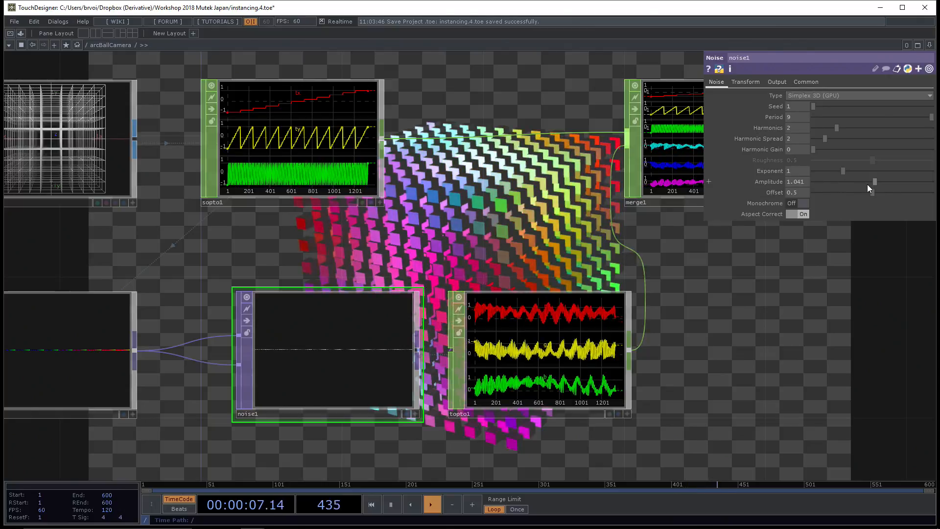
pyautogui.moveTo(876, 182); pyautogui.dragTo(896, 185)
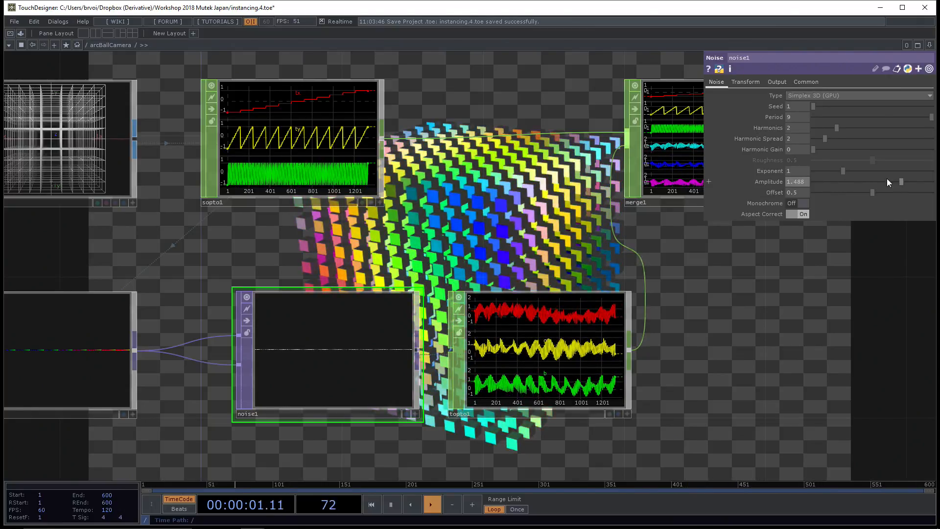
# Try higher exponent and harmonics values on noise1, settling on an exponent of 1.23 and 3 harmonics
pyautogui.moveTo(838, 172)
pyautogui.mouseDown()
pyautogui.moveTo(818, 173)
pyautogui.moveTo(848, 176)
pyautogui.mouseUp()
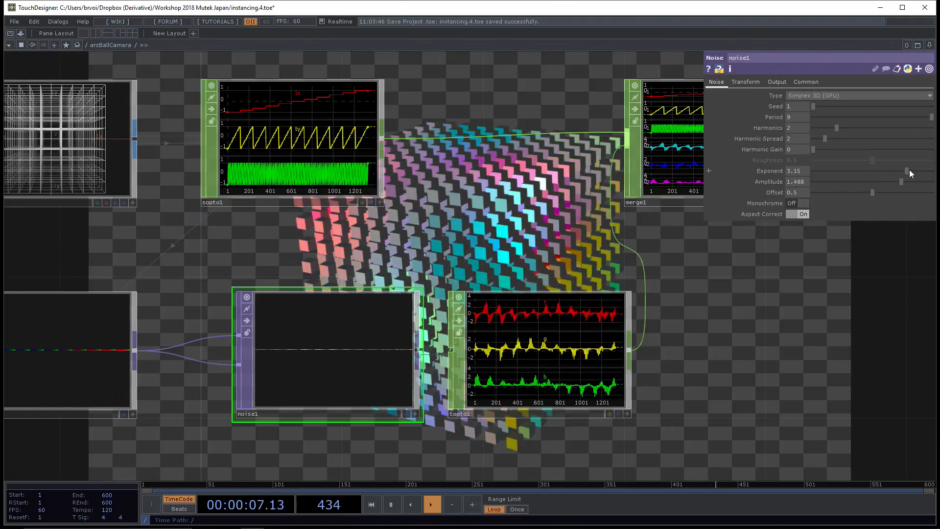
pyautogui.moveTo(910, 170); pyautogui.dragTo(851, 174)
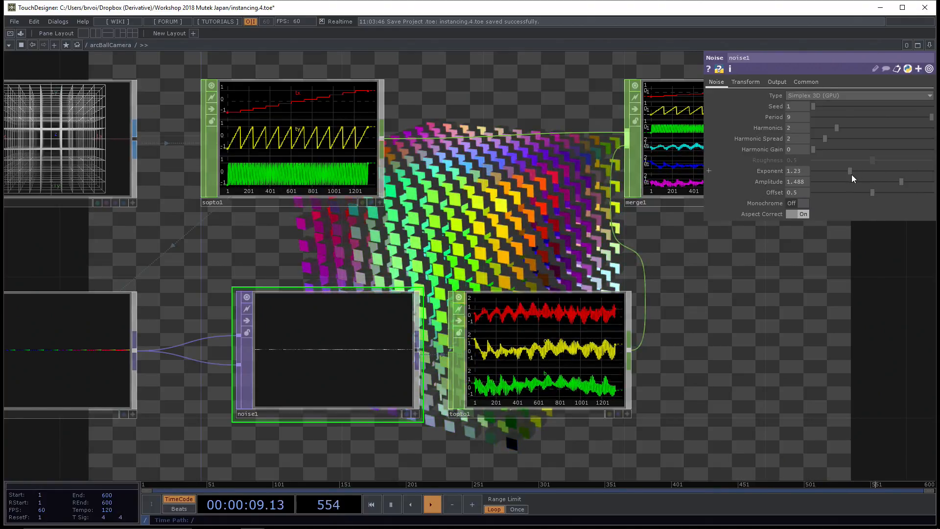
pyautogui.moveTo(837, 128); pyautogui.dragTo(900, 131)
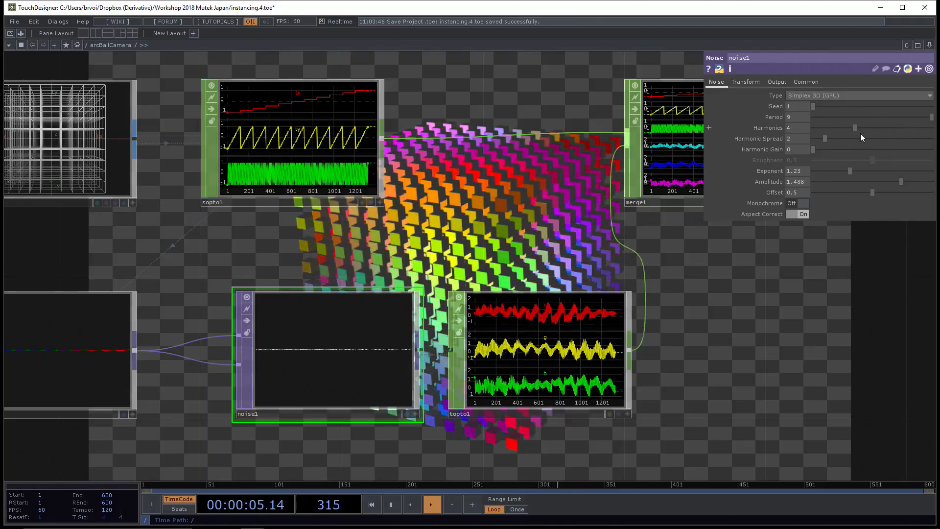
pyautogui.moveTo(853, 133); pyautogui.dragTo(848, 134)
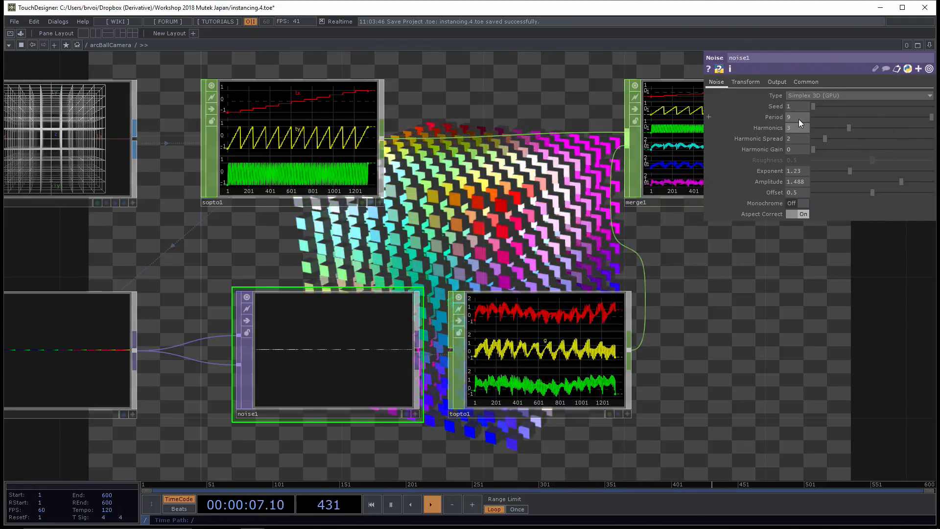
# Set noise1's period to 15, harmonics to 2 and exponent to 0.92, keeping the harmonic gain at 0
pyautogui.moveTo(798, 117); pyautogui.dragTo(812, 104, button='middle')
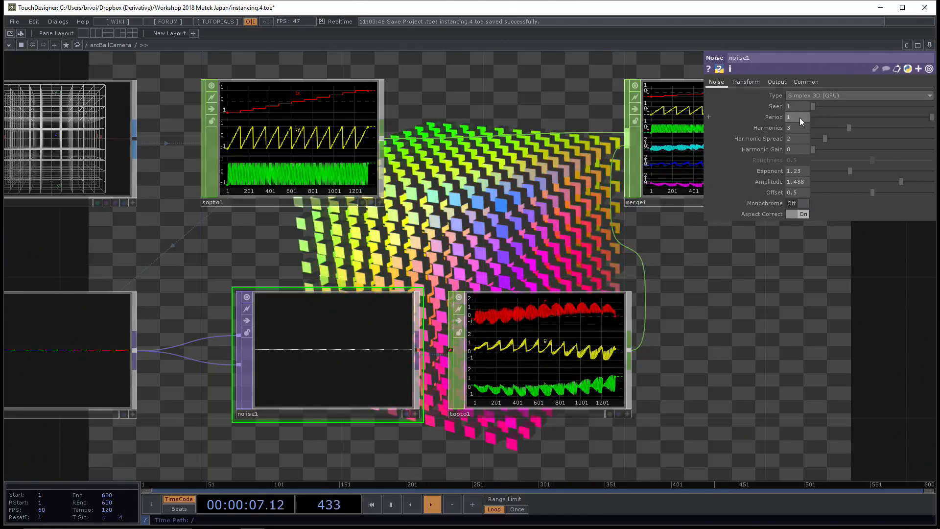
pyautogui.write('15')
pyautogui.press('Return')
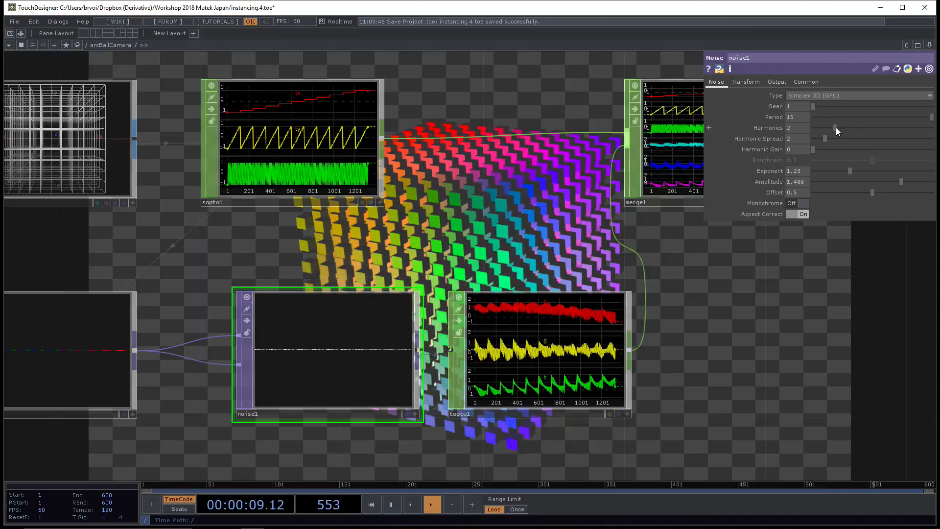
pyautogui.rightClick(771, 128)
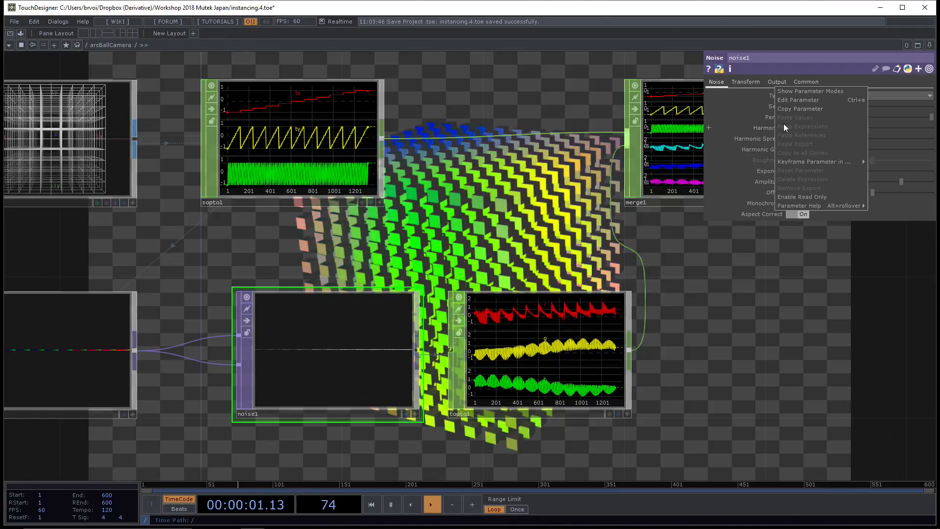
pyautogui.click(750, 287)
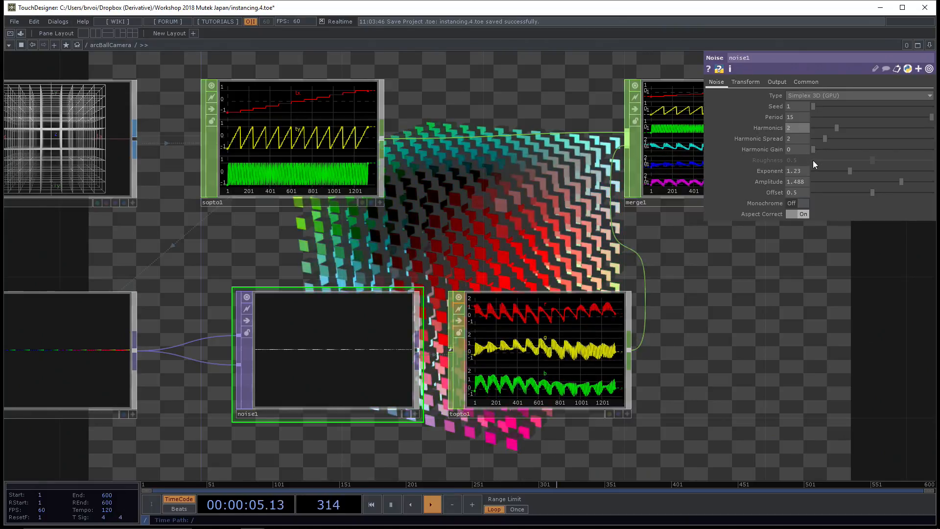
pyautogui.moveTo(850, 170); pyautogui.dragTo(841, 169)
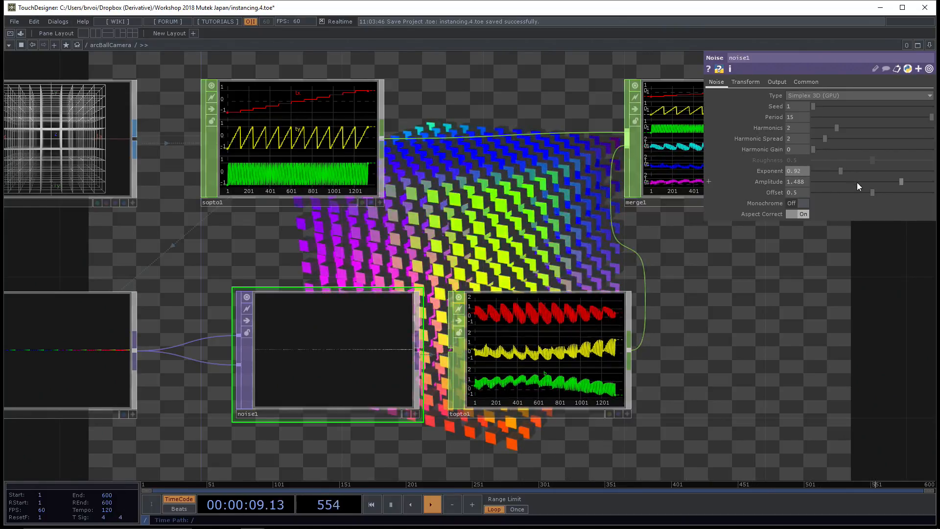
pyautogui.moveTo(813, 149)
pyautogui.mouseDown()
pyautogui.moveTo(865, 149)
pyautogui.moveTo(807, 155)
pyautogui.mouseUp()
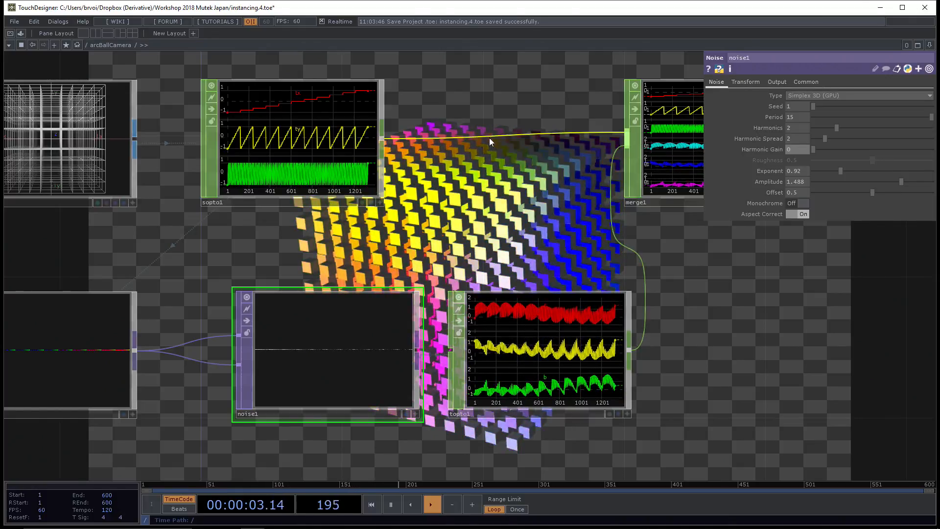
# Move the phong1 material slightly aside in the network and darken its Emit color to a value of 0.043
pyautogui.moveTo(483, 148); pyautogui.dragTo(290, 365)
pyautogui.scroll(-2, 409, 262)
pyautogui.click(349, 254)
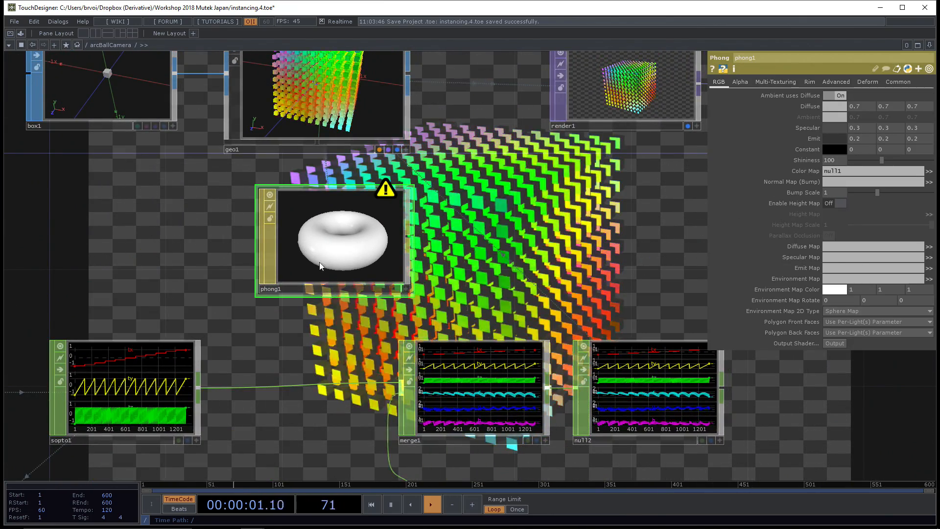
pyautogui.moveTo(358, 234); pyautogui.dragTo(324, 239)
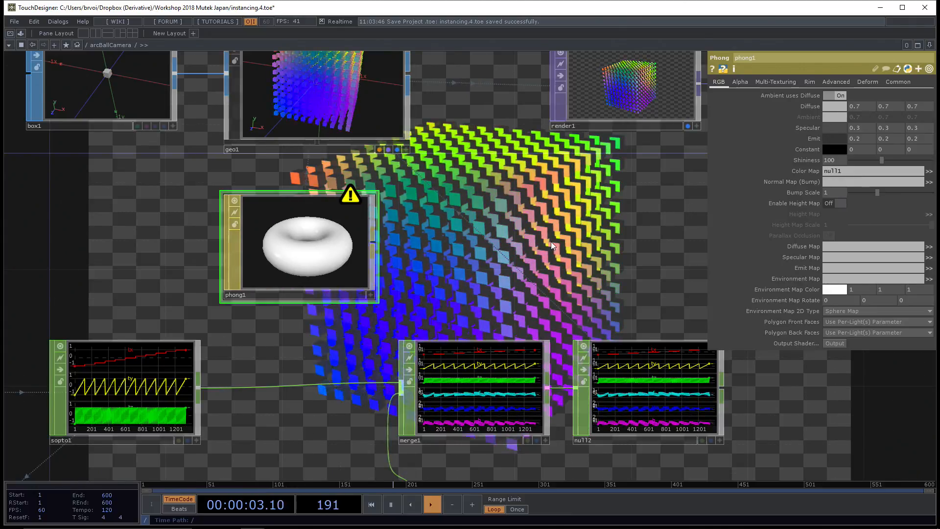
pyautogui.scroll(-1, 557, 212)
pyautogui.moveTo(557, 213); pyautogui.dragTo(458, 193)
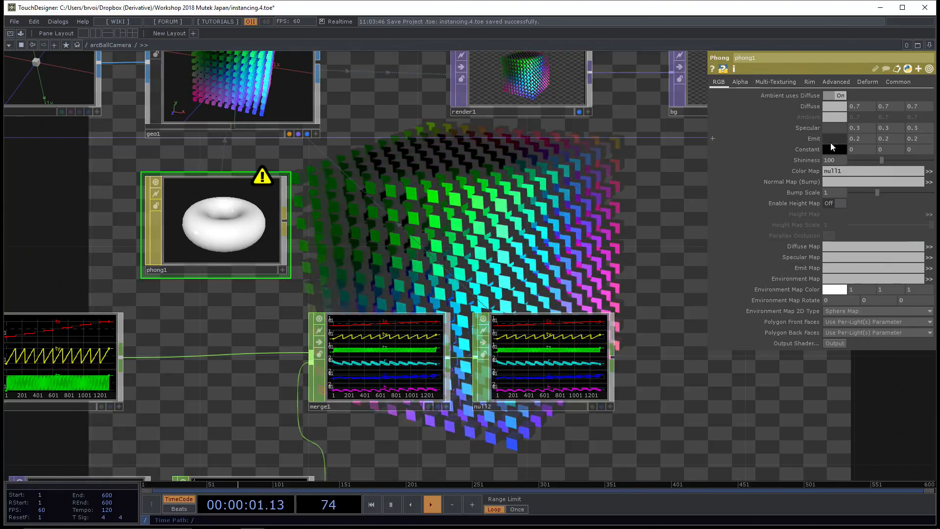
pyautogui.click(833, 139)
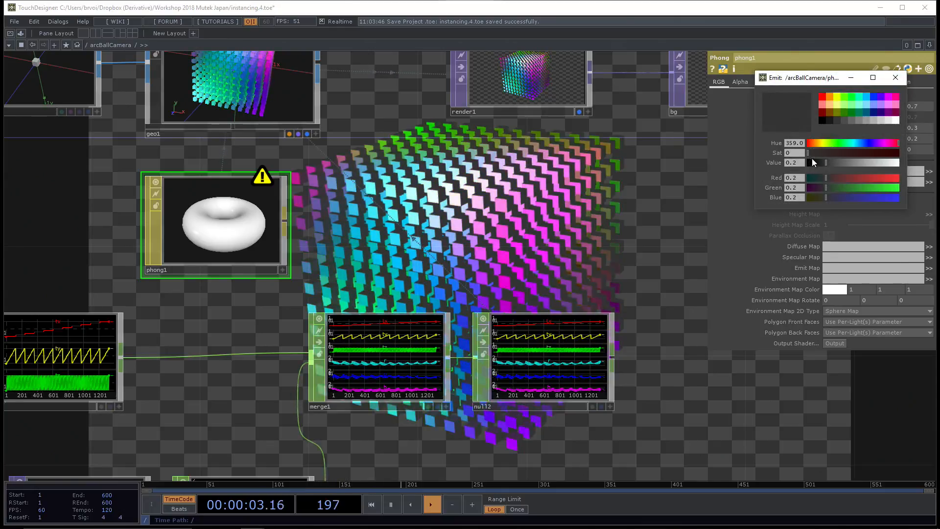
pyautogui.moveTo(811, 162); pyautogui.dragTo(850, 164)
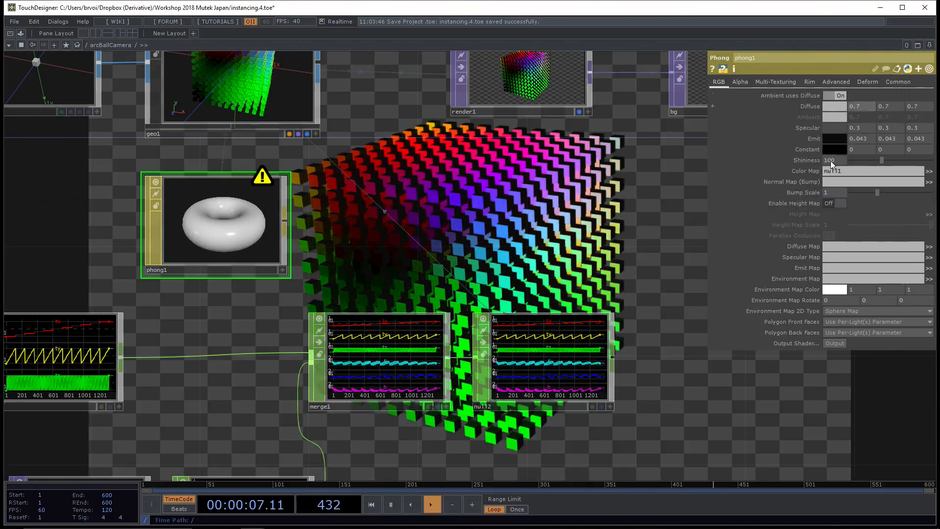
# Make phong1 semi-transparent by enabling Blending (Transparency) and setting Alpha Front to 0.452
pyautogui.click(739, 82)
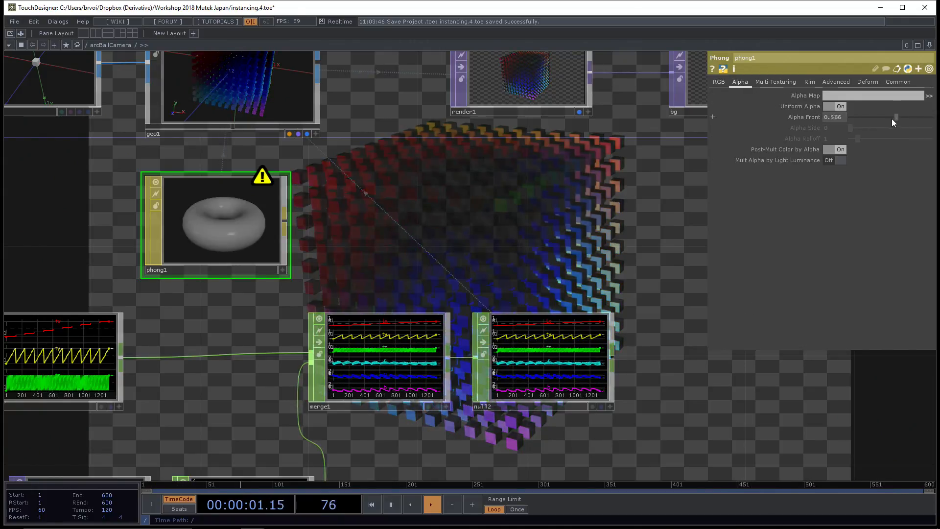
pyautogui.moveTo(891, 119); pyautogui.dragTo(882, 115)
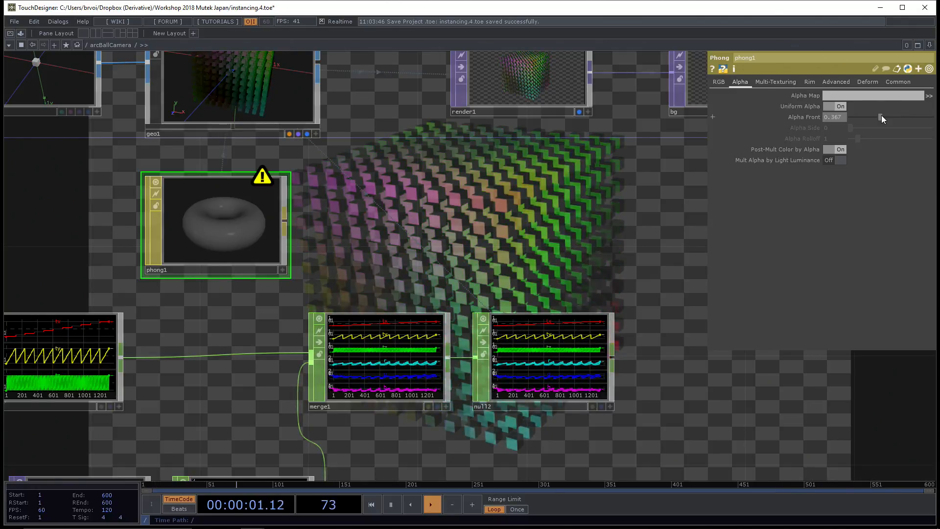
pyautogui.click(898, 82)
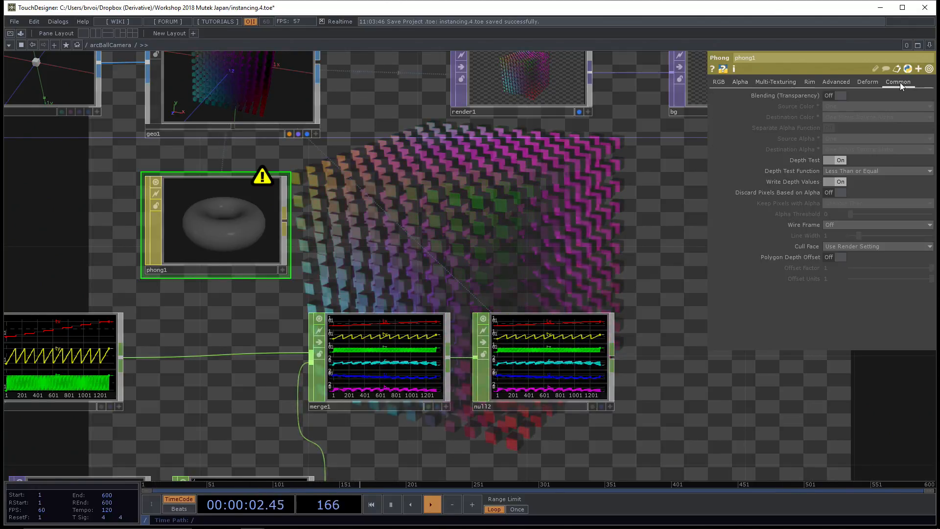
pyautogui.click(837, 95)
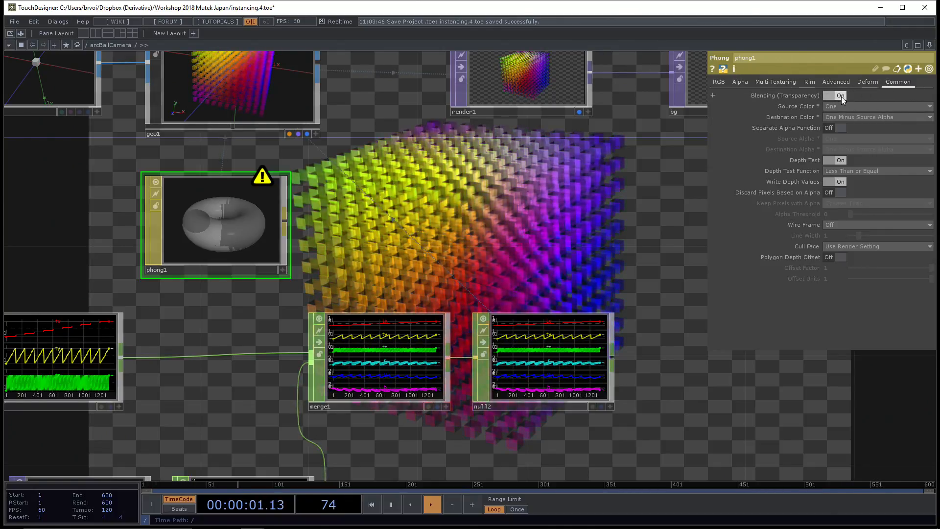
pyautogui.click(741, 82)
pyautogui.moveTo(877, 116)
pyautogui.mouseDown()
pyautogui.moveTo(927, 118)
pyautogui.moveTo(876, 116)
pyautogui.moveTo(889, 117)
pyautogui.mouseUp()
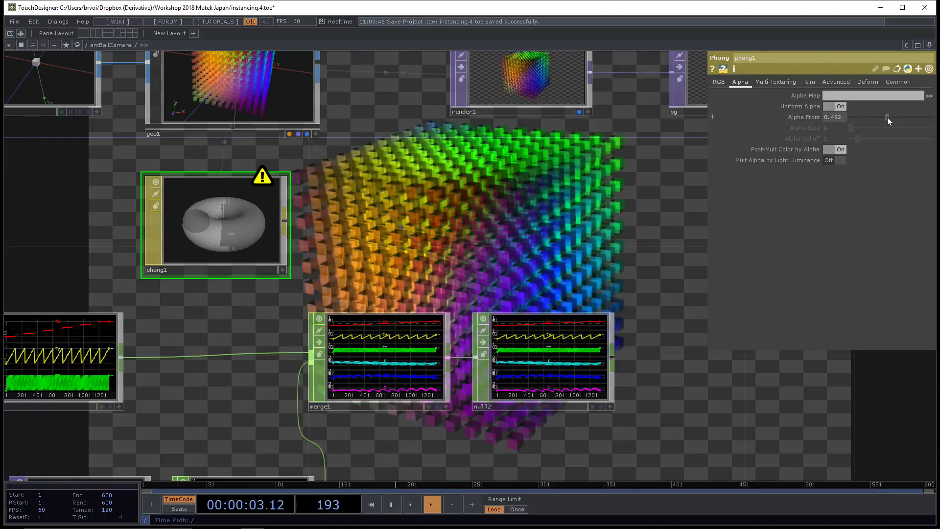
# Brighten phong1's Diffuse color to a value of 0.892 and fine-tune its Alpha Front
pyautogui.click(718, 82)
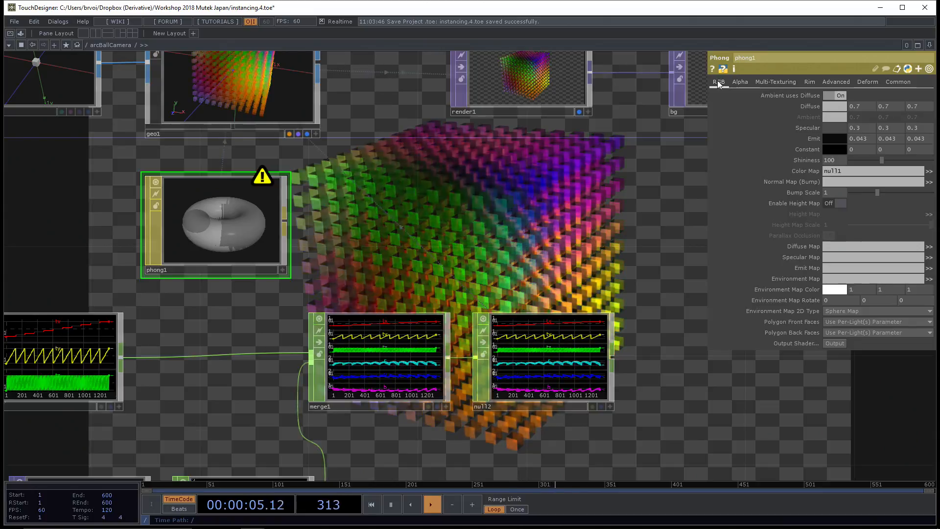
pyautogui.click(829, 107)
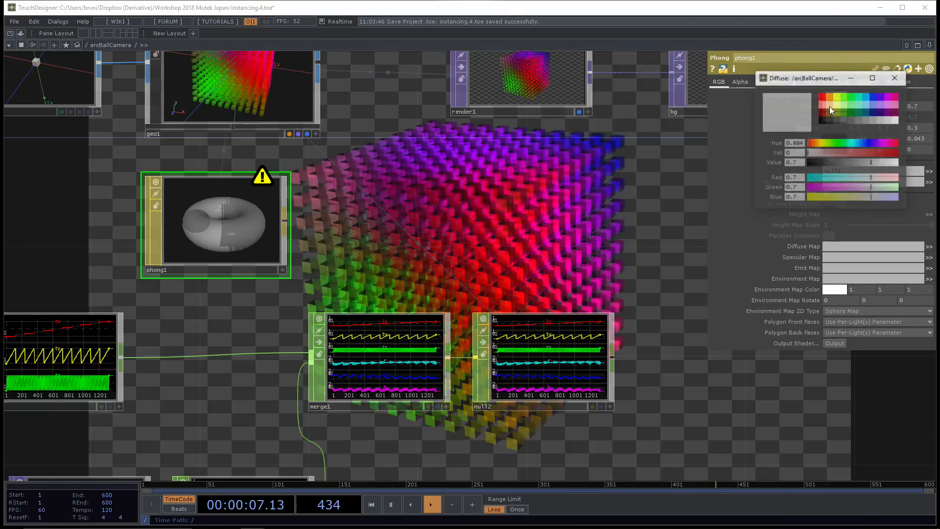
pyautogui.moveTo(875, 163); pyautogui.dragTo(902, 163)
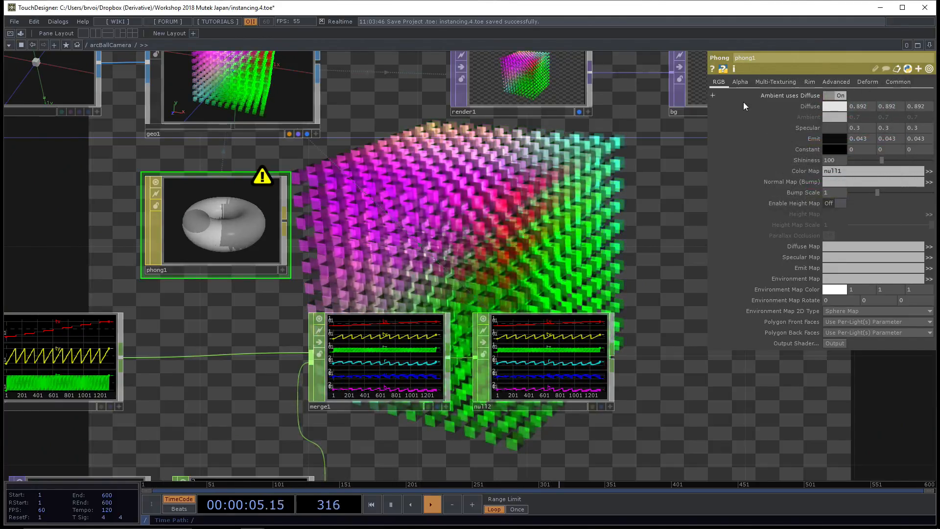
pyautogui.click(740, 82)
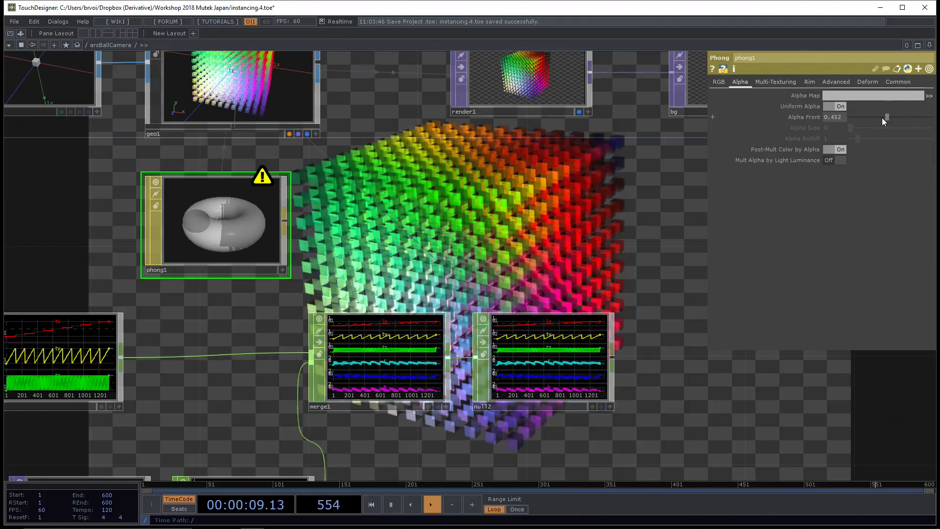
pyautogui.moveTo(882, 117)
pyautogui.mouseDown()
pyautogui.moveTo(853, 121)
pyautogui.moveTo(883, 119)
pyautogui.mouseUp()
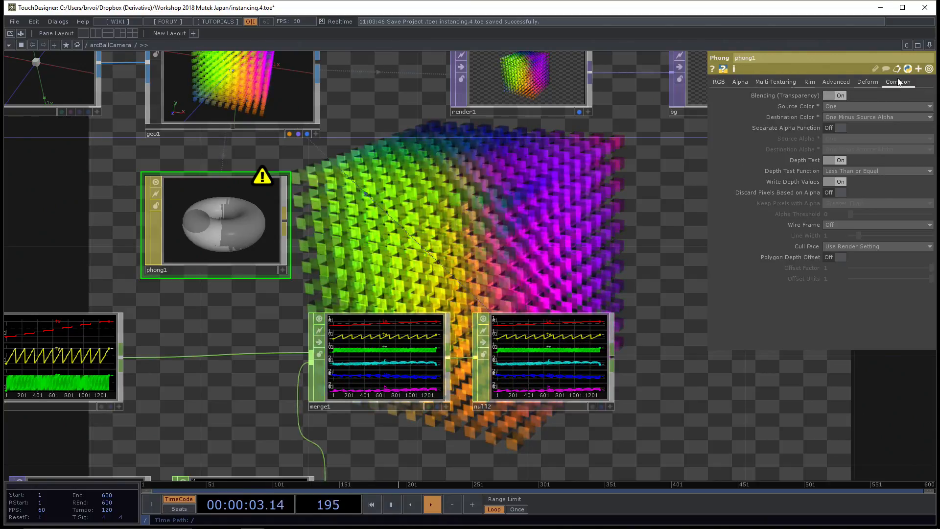
# Switch phong1's Blending (Transparency) off and on again to compare the rendered cube
pyautogui.click(840, 95)
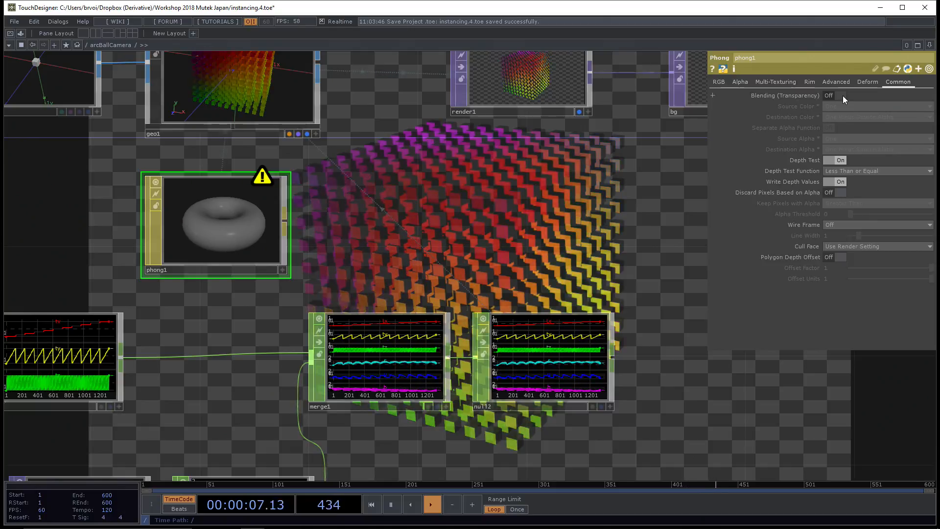
pyautogui.click(840, 96)
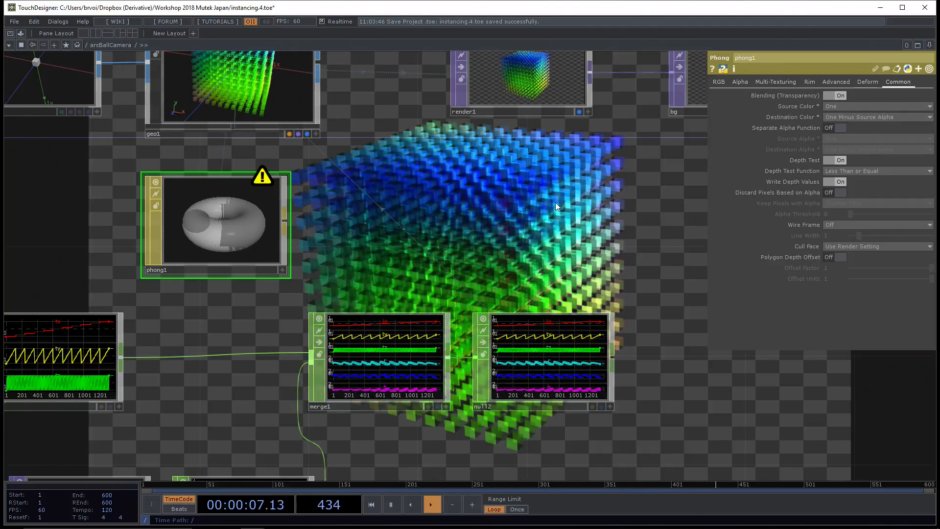
# Examine the instancing network from sopto1 and noise1 through topto1 and merge1 to null2, including merge1's inputs
pyautogui.scroll(-2, 516, 234)
pyautogui.scroll(-1, 514, 236)
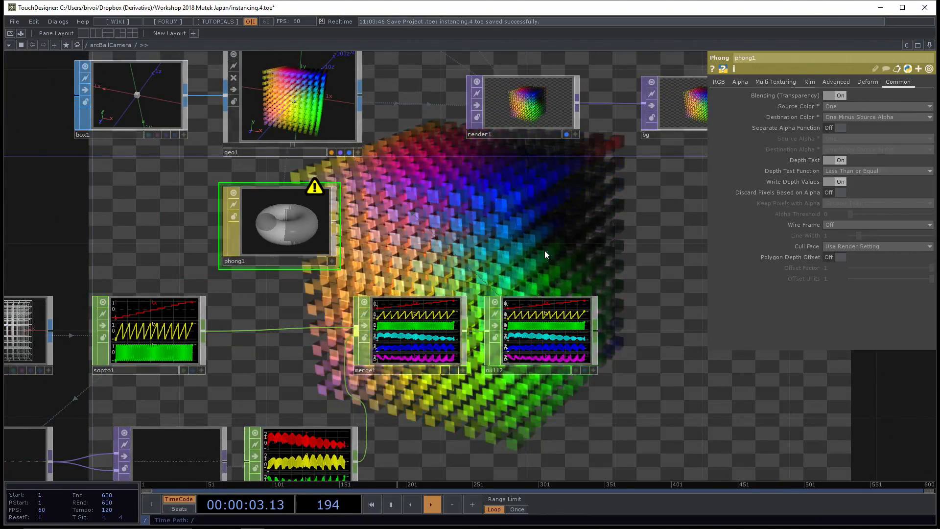
pyautogui.moveTo(545, 252); pyautogui.dragTo(541, 241)
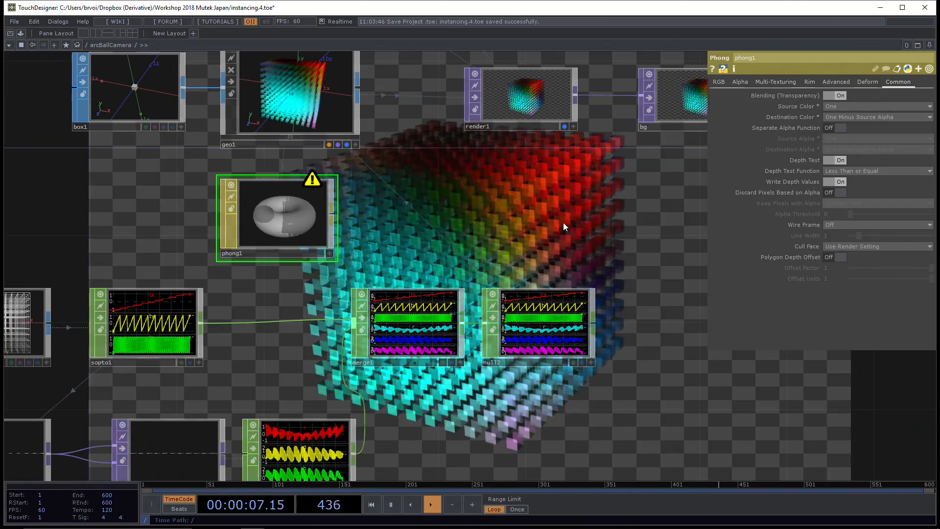
pyautogui.moveTo(563, 222); pyautogui.dragTo(559, 219)
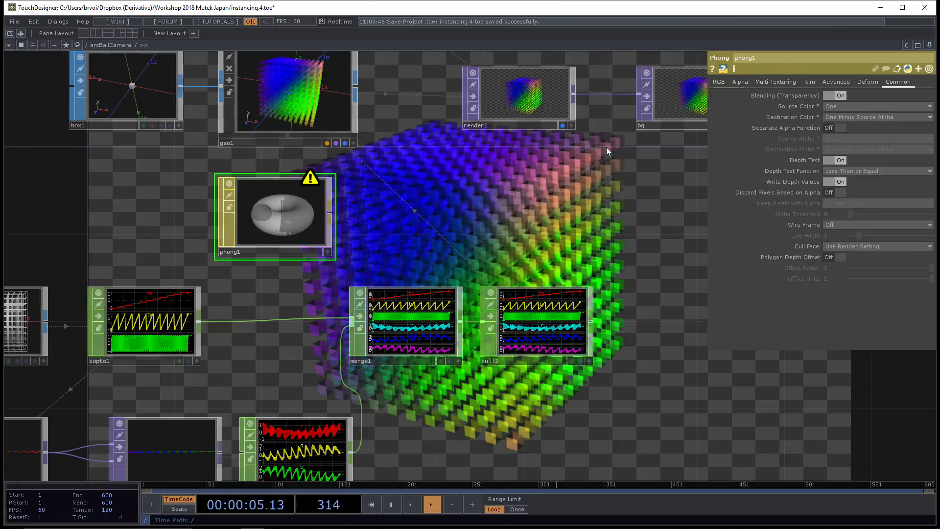
pyautogui.moveTo(548, 398); pyautogui.dragTo(533, 355)
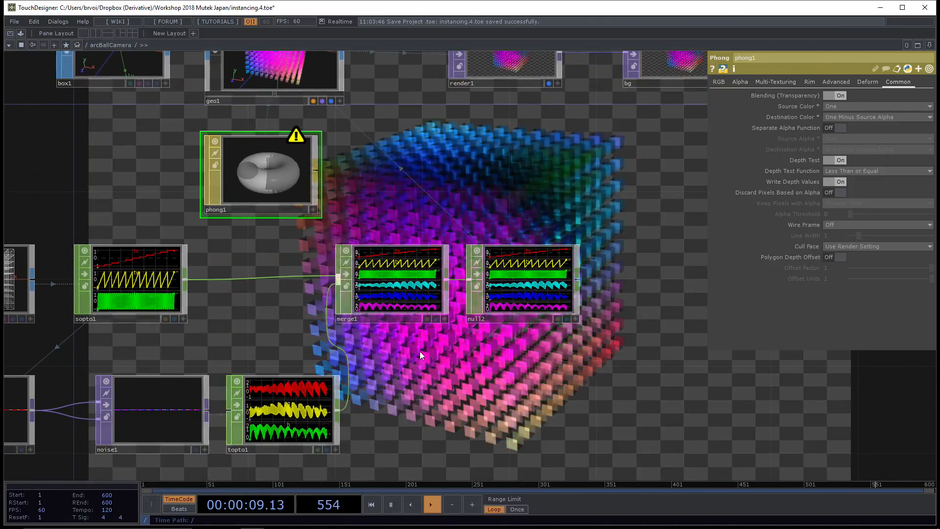
pyautogui.click(408, 298)
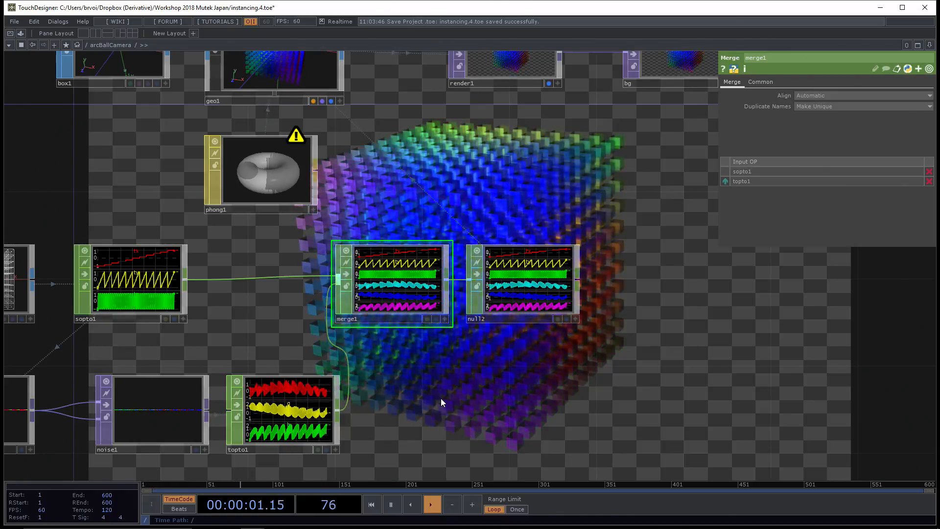
pyautogui.moveTo(470, 408); pyautogui.dragTo(459, 375)
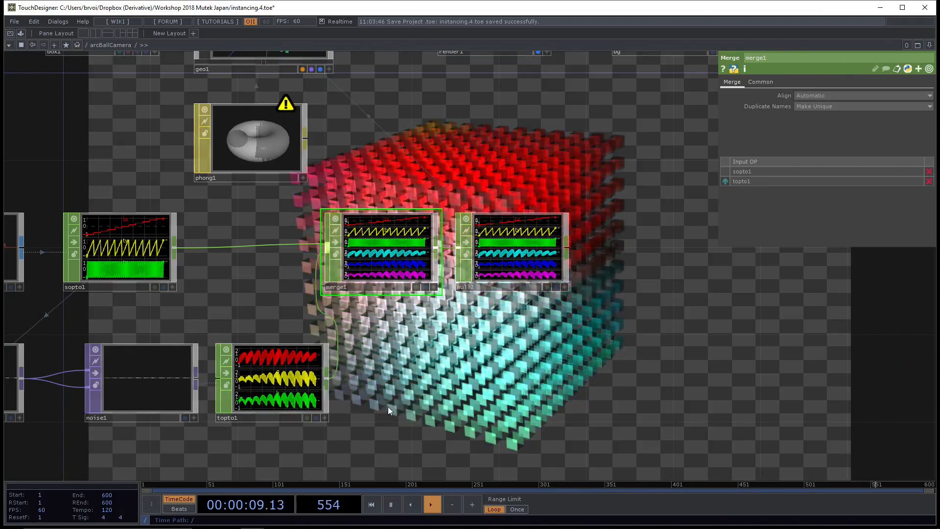
pyautogui.moveTo(388, 406); pyautogui.dragTo(417, 349)
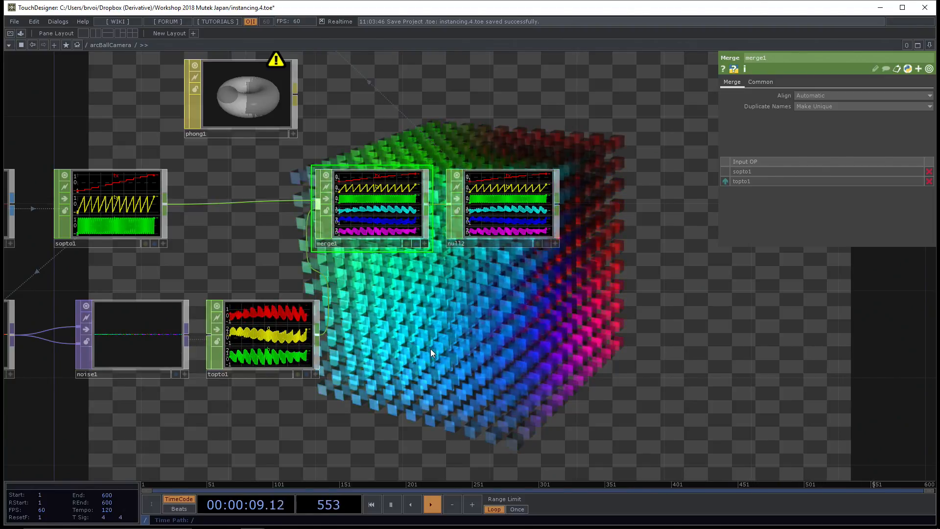
pyautogui.moveTo(388, 359); pyautogui.dragTo(392, 372)
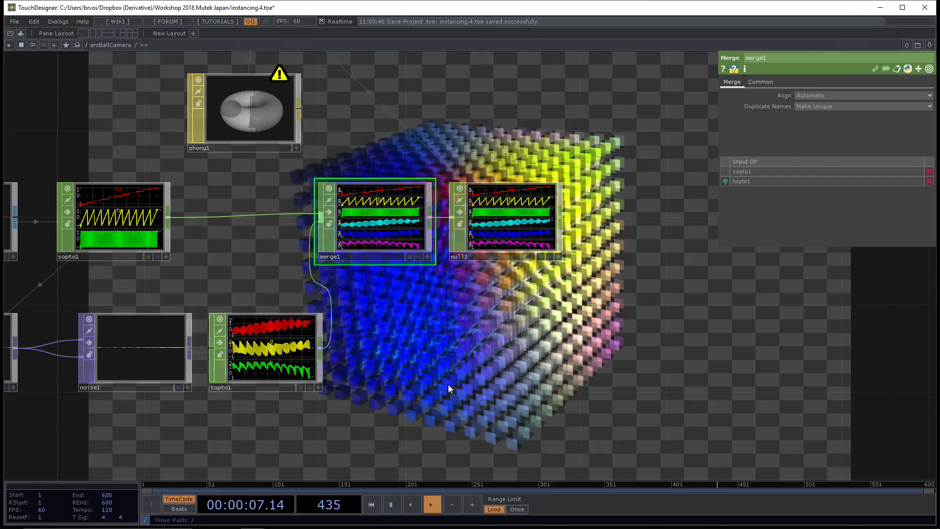
# Add a Rename CHOP below merge1 and feed it from topto1's output
pyautogui.press('Tab')
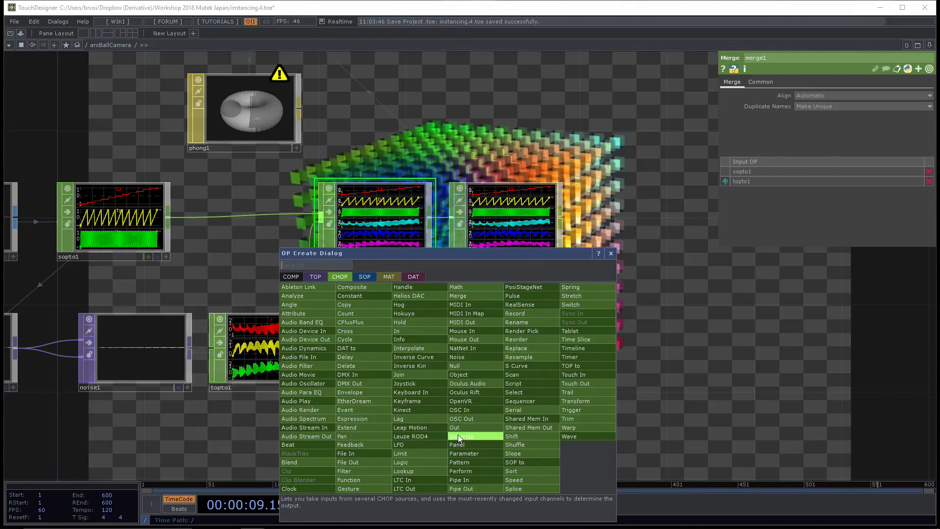
pyautogui.write('renam')
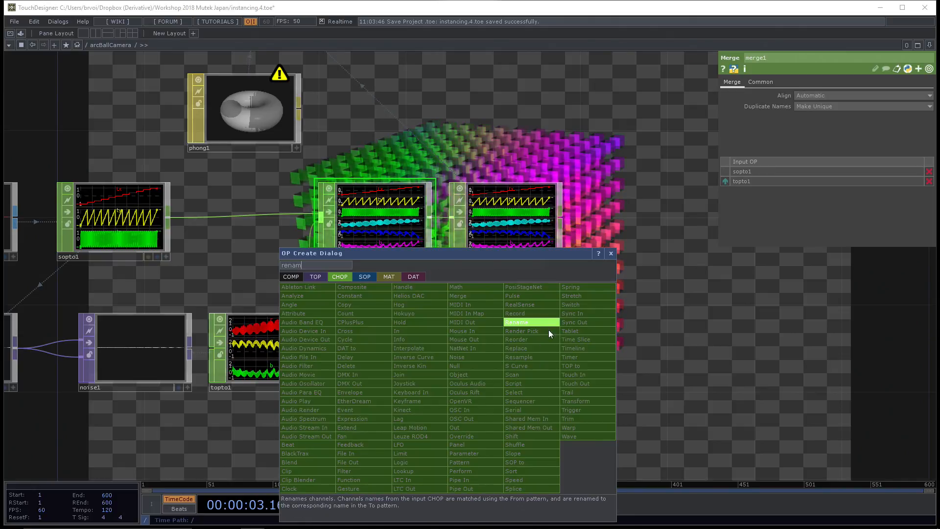
pyautogui.click(547, 324)
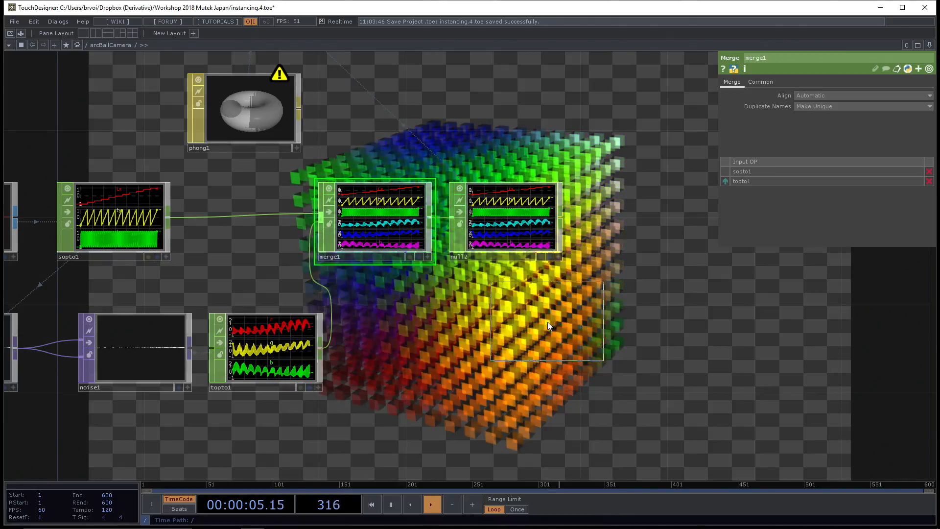
pyautogui.click(446, 397)
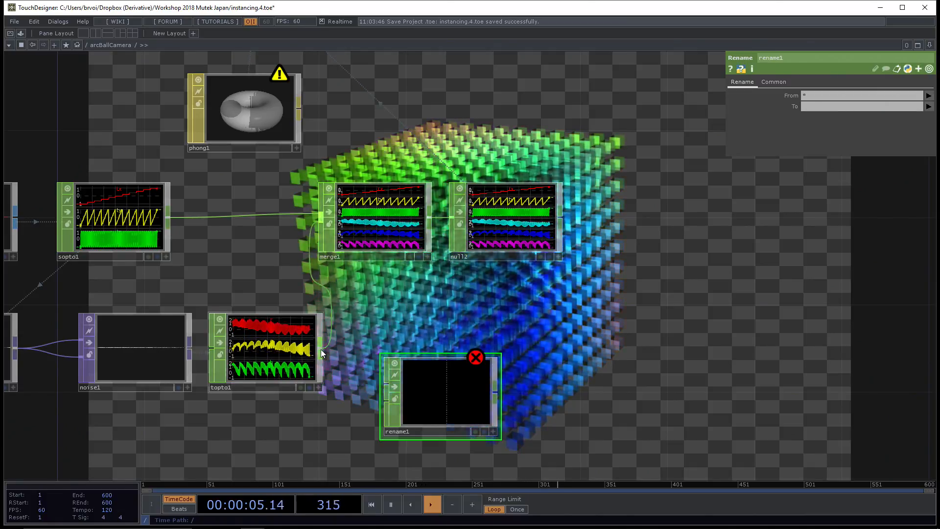
pyautogui.moveTo(321, 347); pyautogui.dragTo(378, 382)
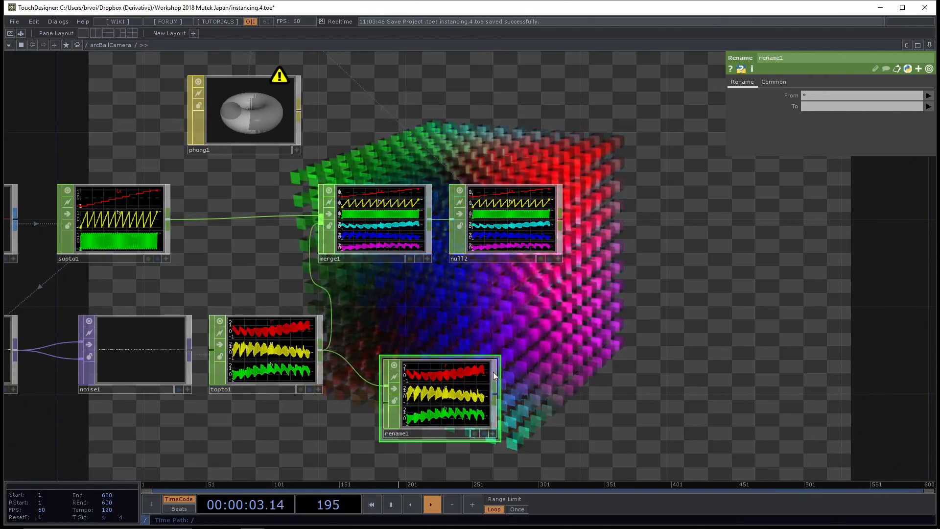
# Check geo1's Instance parameters for the scale entries and set rename1's To pattern to "sx sy sz"
pyautogui.moveTo(612, 151); pyautogui.dragTo(613, 171)
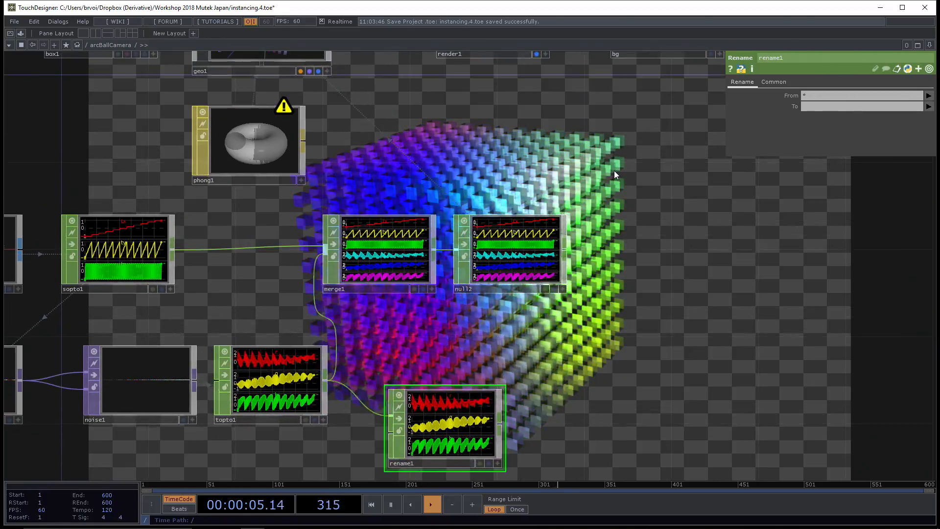
pyautogui.scroll(-2, 584, 136)
pyautogui.moveTo(584, 137); pyautogui.dragTo(613, 224)
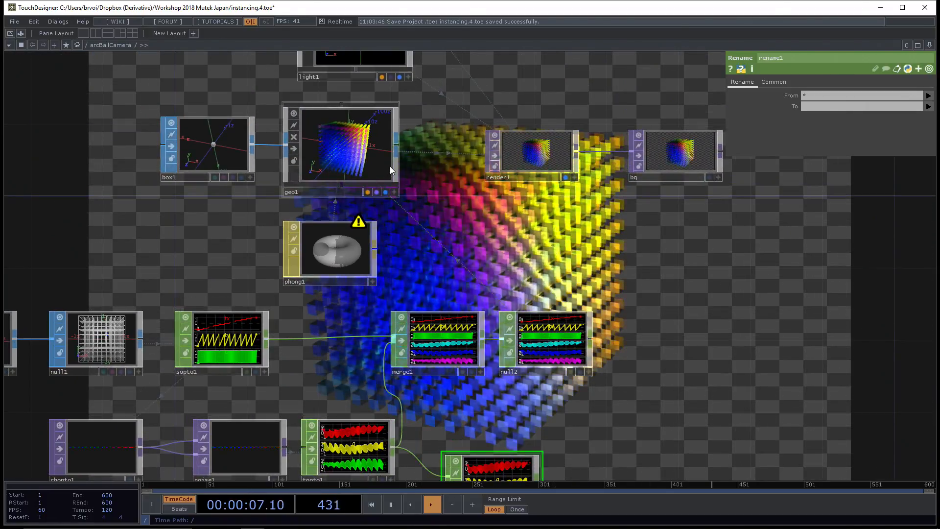
pyautogui.click(376, 158)
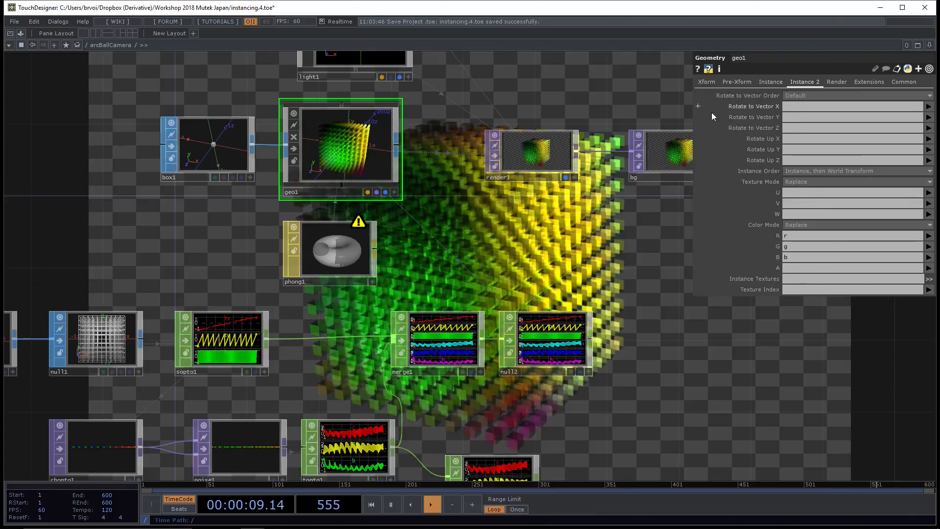
pyautogui.click(770, 81)
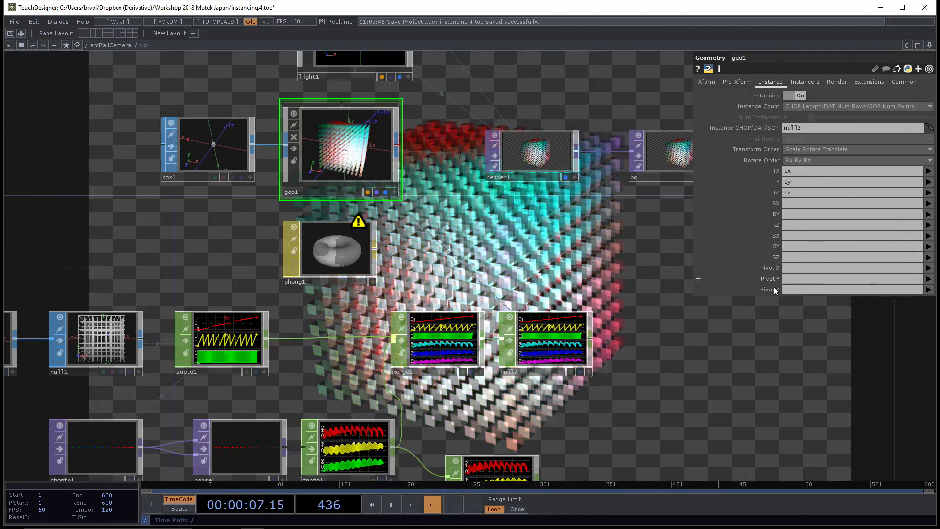
pyautogui.moveTo(625, 478); pyautogui.dragTo(612, 416)
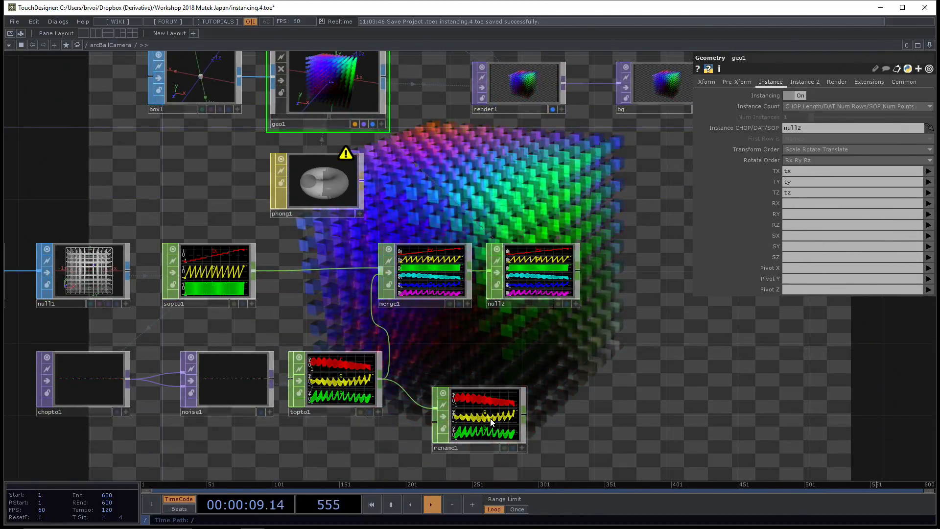
pyautogui.click(492, 422)
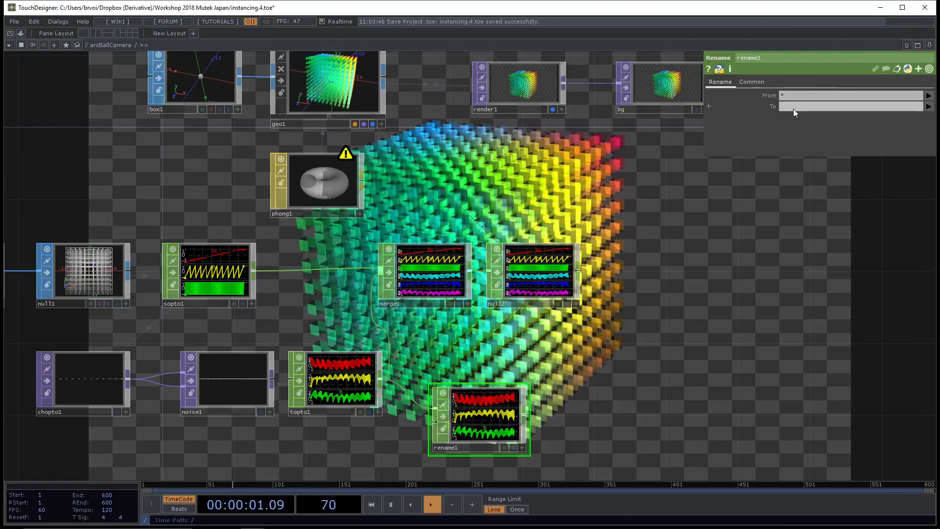
pyautogui.click(793, 106)
pyautogui.write('sx s')
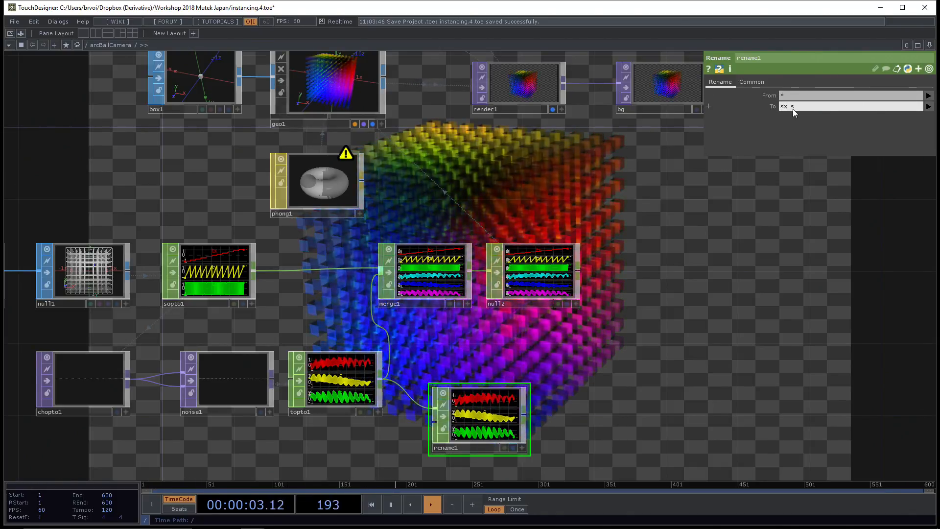
pyautogui.write('y sz')
pyautogui.press('Return')
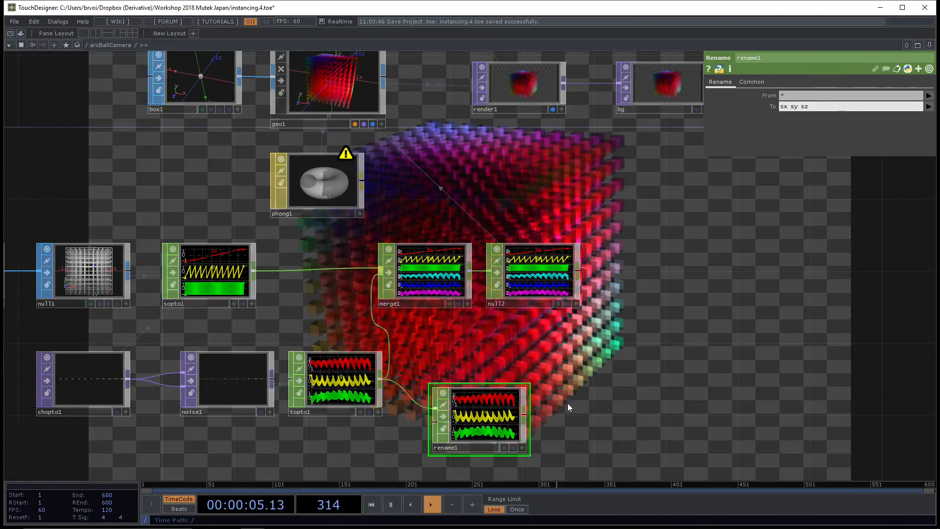
# Connect rename1's output to merge1 as an additional input
pyautogui.moveTo(576, 384); pyautogui.dragTo(556, 382)
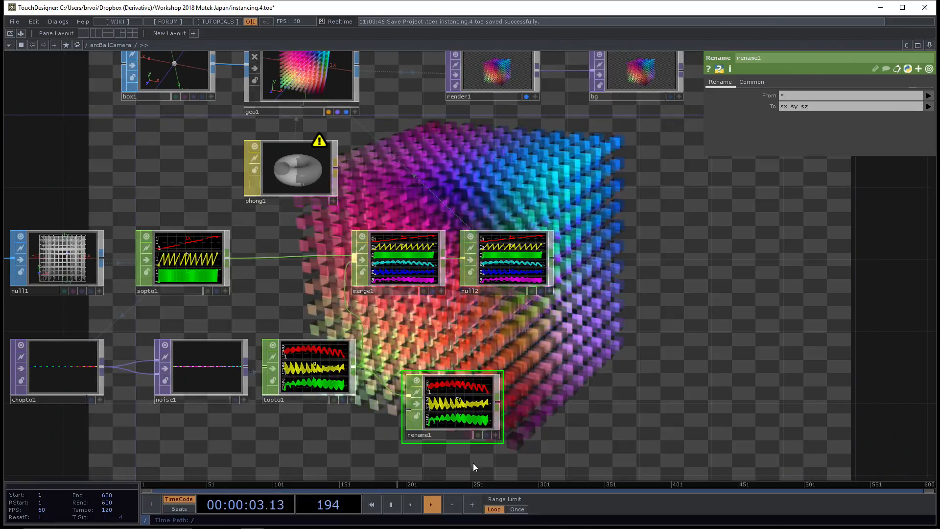
pyautogui.scroll(3, 473, 462)
pyautogui.scroll(1, 520, 460)
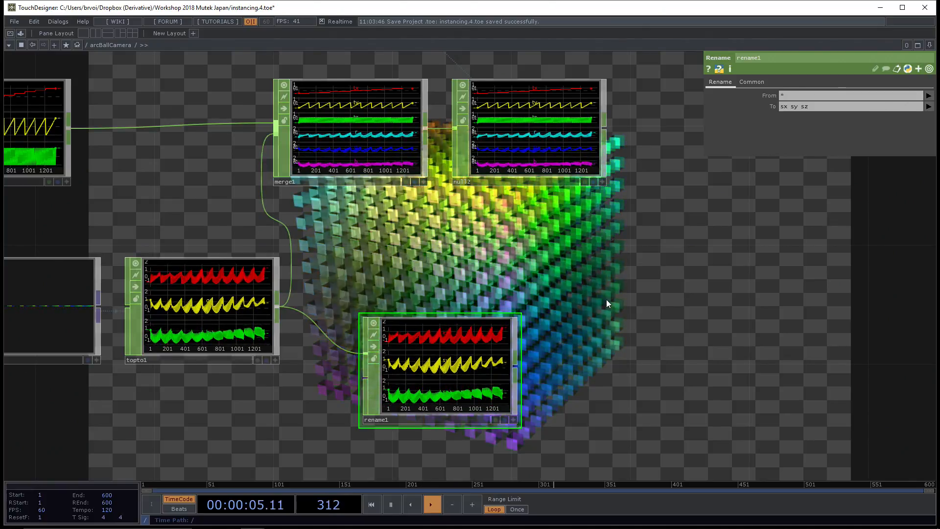
pyautogui.scroll(-2, 597, 313)
pyautogui.moveTo(595, 308); pyautogui.dragTo(578, 309)
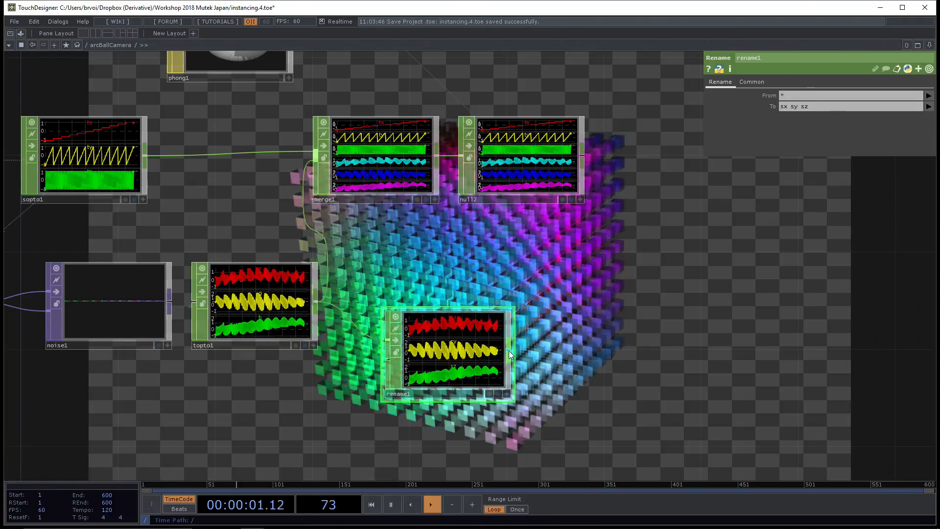
pyautogui.moveTo(510, 351); pyautogui.dragTo(309, 175)
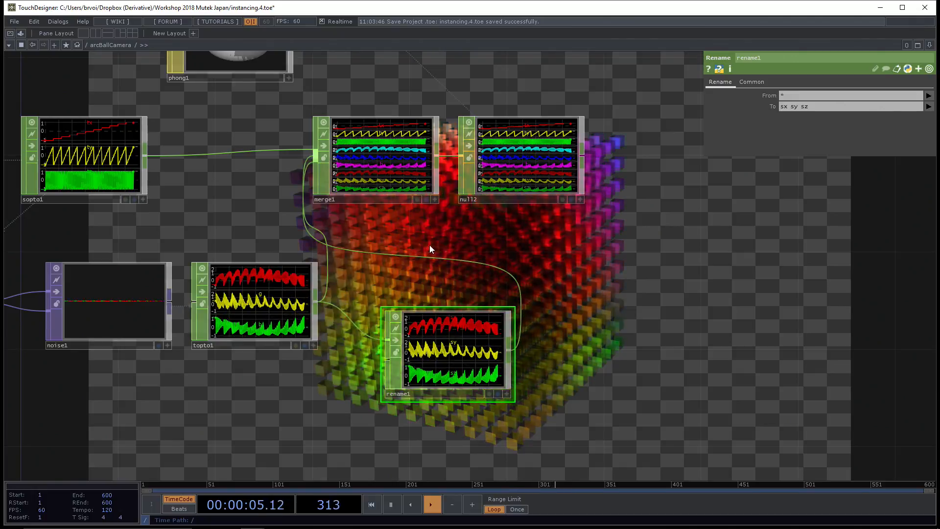
# Select merge1 and null2 together and move them farther right to make room in the network
pyautogui.click(535, 168)
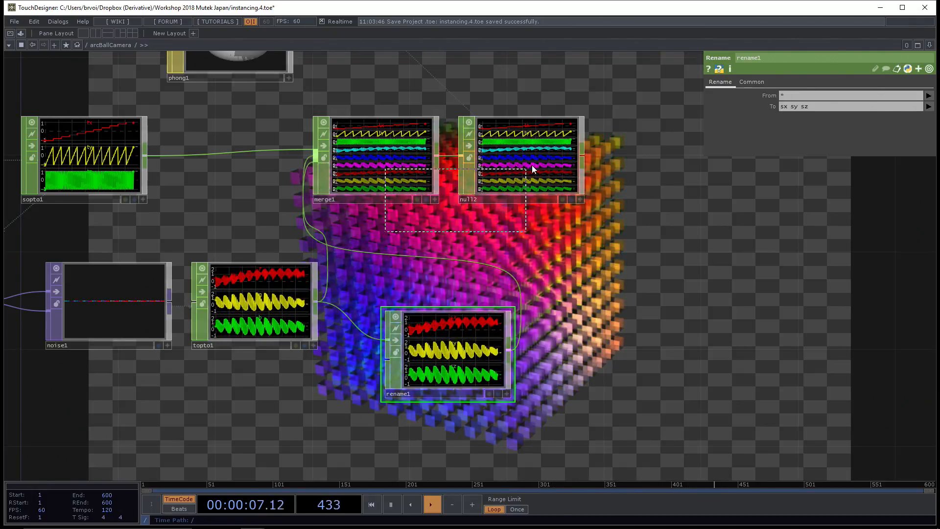
pyautogui.keyDown('ctrl'); pyautogui.click(398, 172); pyautogui.keyUp('ctrl')
pyautogui.moveTo(398, 172); pyautogui.dragTo(537, 177)
# Assign the sx, sy and sz channels to geo1's instance scale parameters SX, SY and SZ
pyautogui.moveTo(548, 267); pyautogui.dragTo(542, 342)
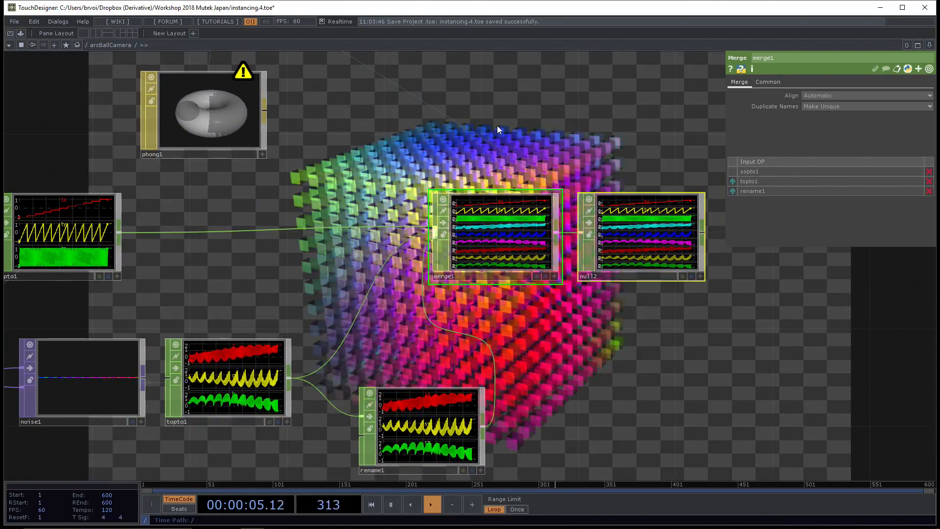
pyautogui.moveTo(480, 118); pyautogui.dragTo(465, 236)
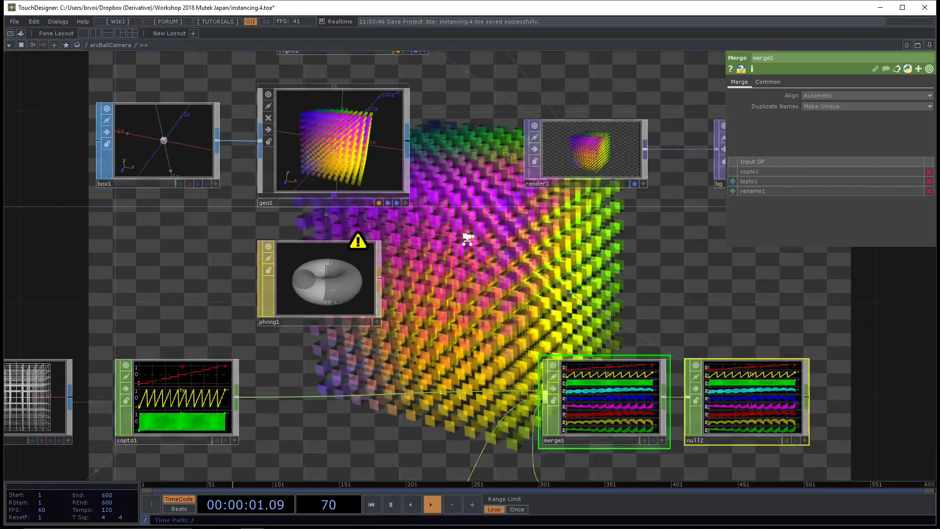
pyautogui.scroll(-2, 426, 186)
pyautogui.click(389, 147)
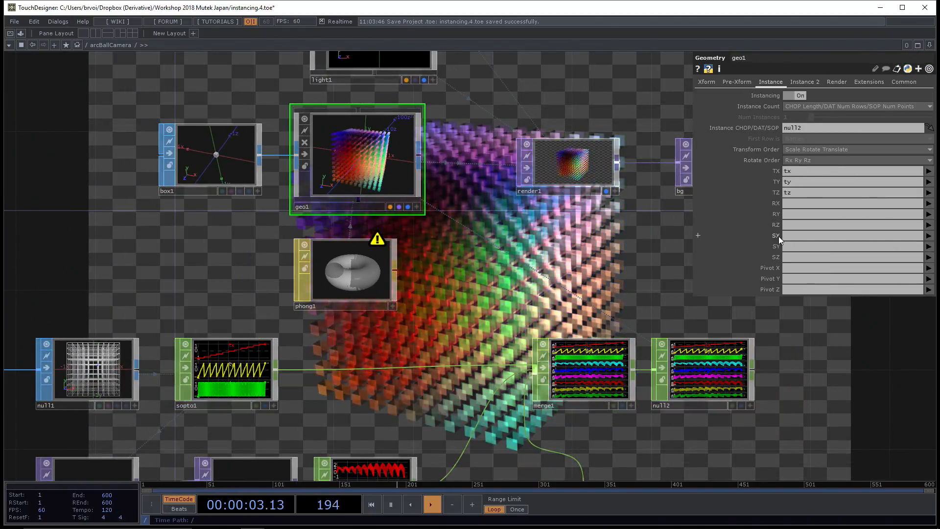
pyautogui.click(928, 236)
pyautogui.click(926, 301)
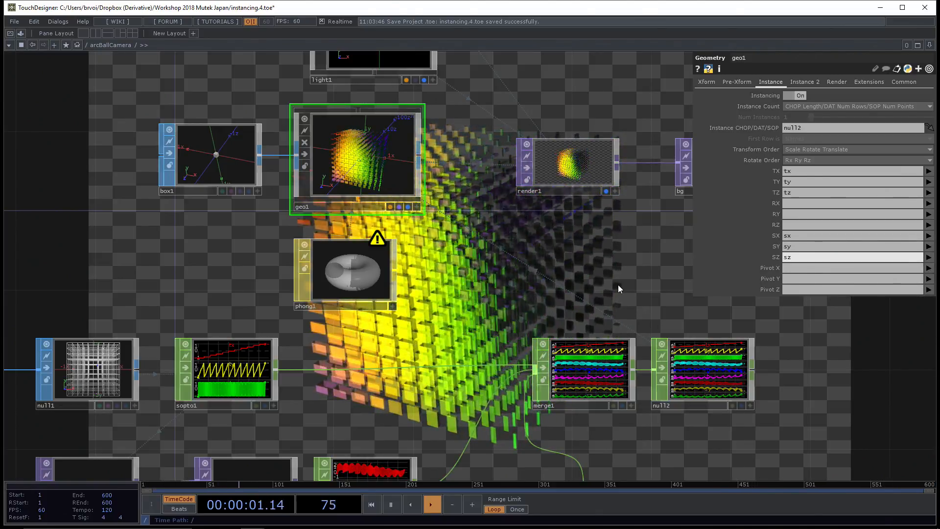
# Examine the scaled instances and the topto1 to rename1 branch, including rename1's operator info
pyautogui.moveTo(701, 435); pyautogui.dragTo(697, 433)
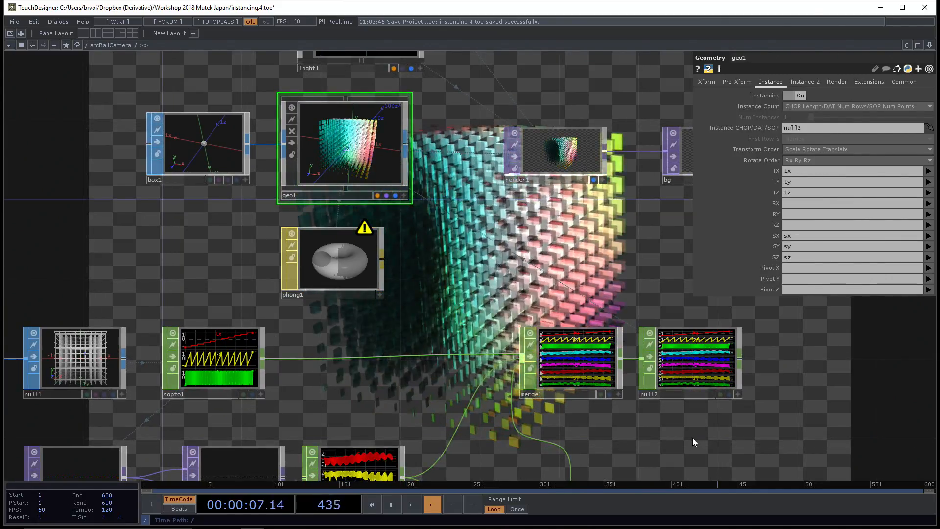
pyautogui.moveTo(686, 439); pyautogui.dragTo(682, 432)
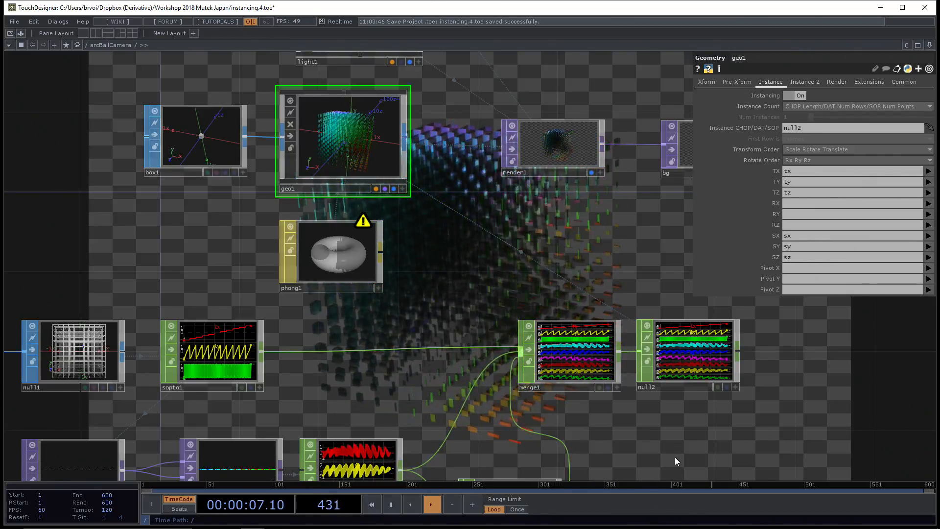
pyautogui.moveTo(675, 461); pyautogui.dragTo(660, 424)
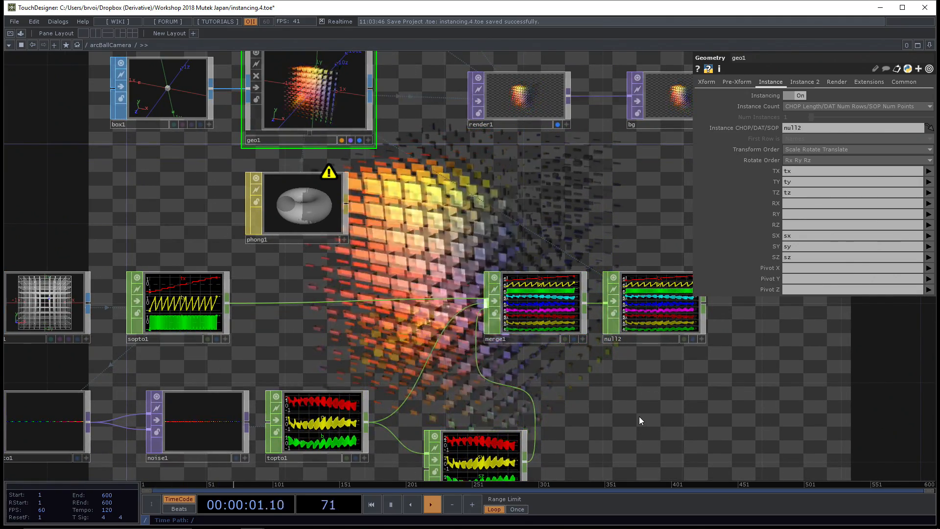
pyautogui.moveTo(636, 437); pyautogui.dragTo(614, 396)
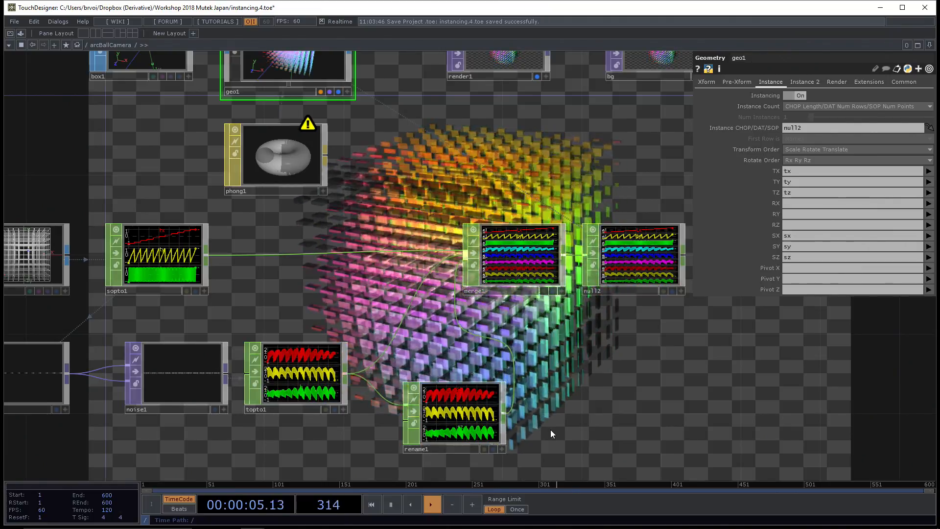
pyautogui.moveTo(550, 430); pyautogui.dragTo(545, 429, button='middle')
pyautogui.moveTo(554, 422); pyautogui.dragTo(539, 422)
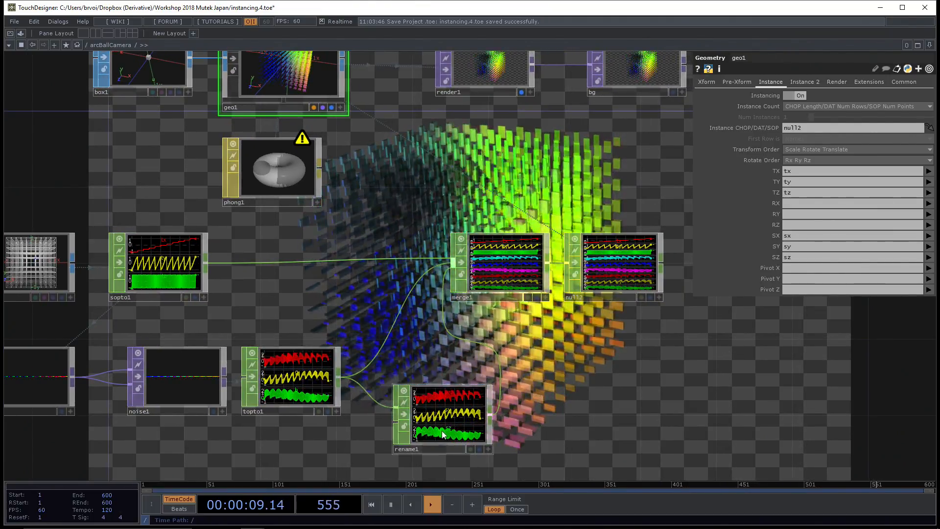
pyautogui.middleClick(444, 417)
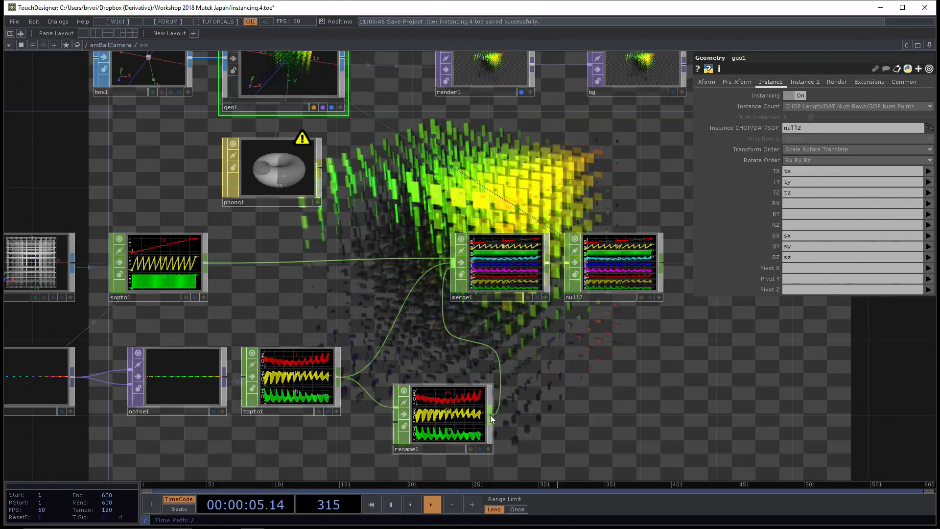
pyautogui.rightClick(489, 415)
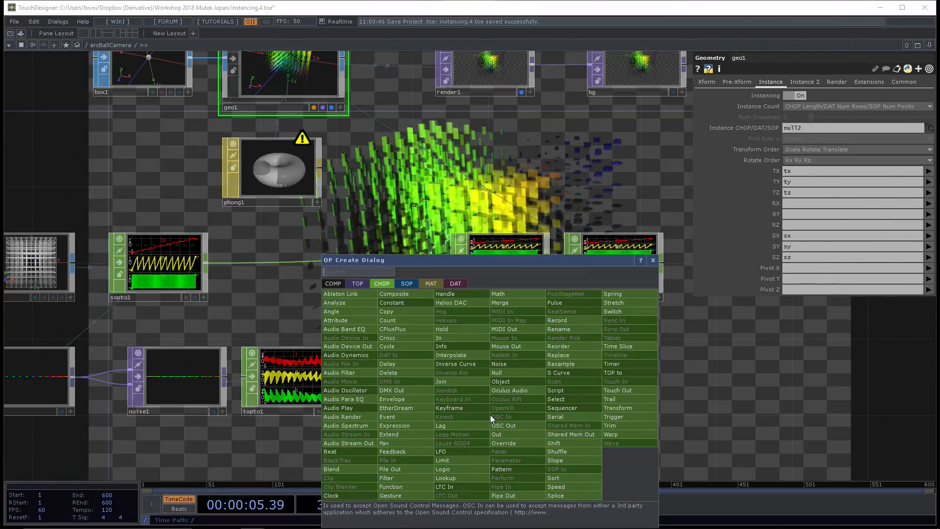
pyautogui.click(510, 300)
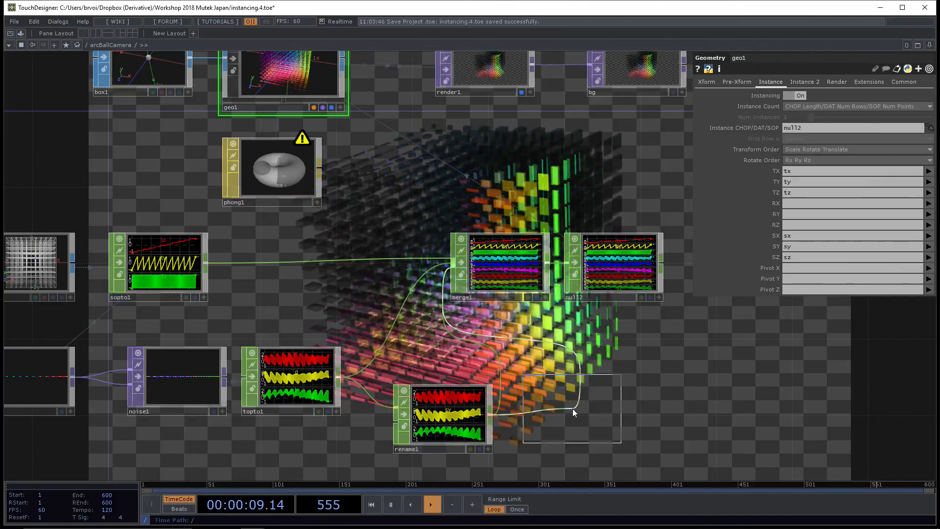
pyautogui.click(566, 415)
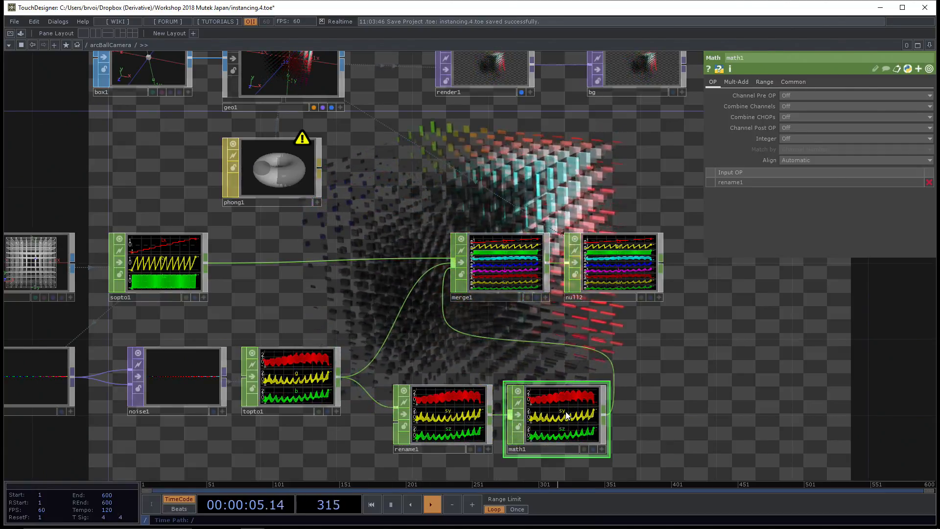
pyautogui.press('Delete')
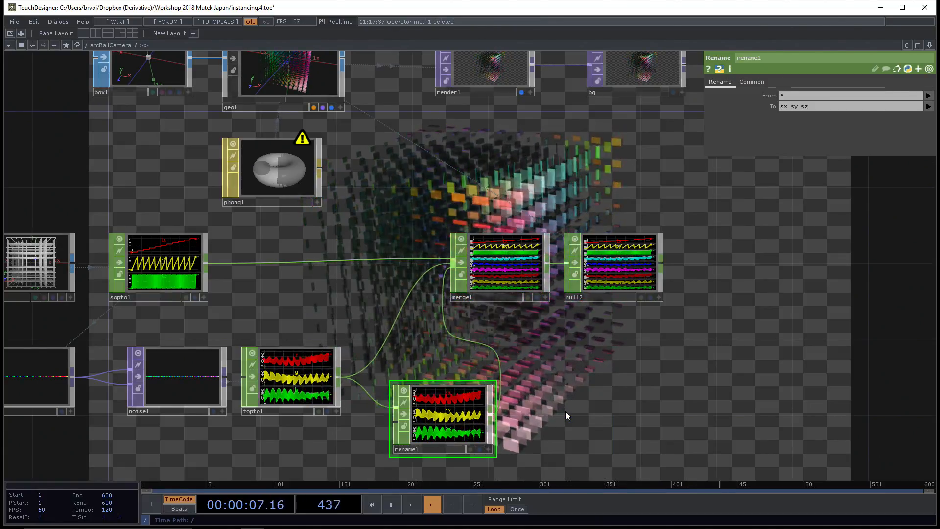
# Insert a Math CHOP on the output of rename1, between rename1 and merge1
pyautogui.rightClick(492, 416)
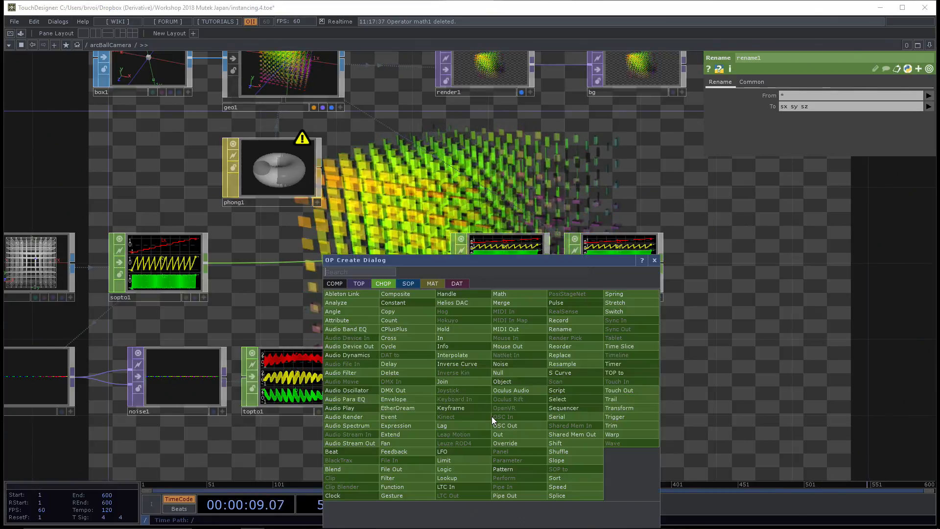
pyautogui.write('math')
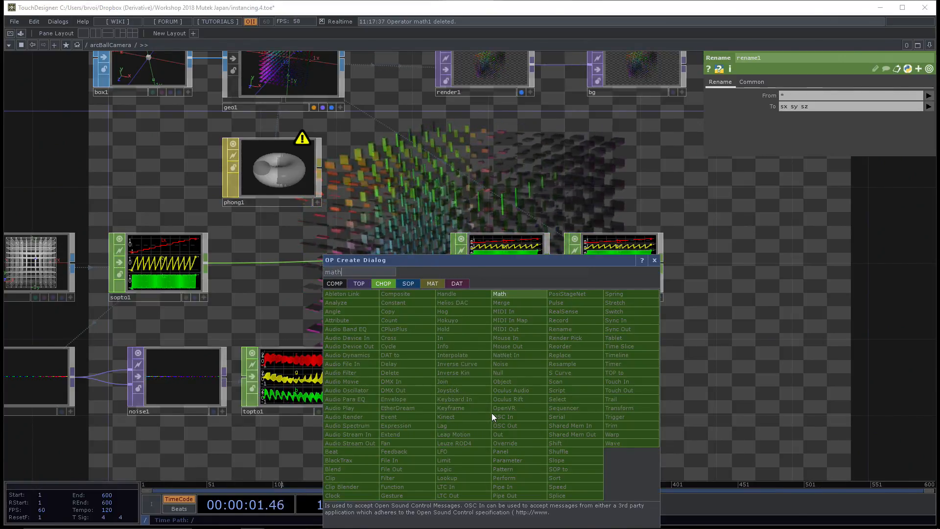
pyautogui.click(520, 295)
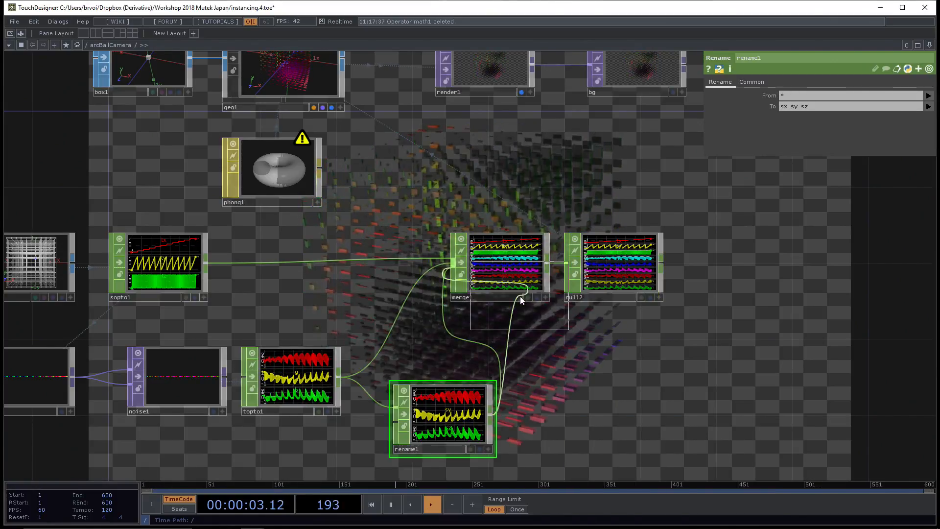
pyautogui.click(576, 421)
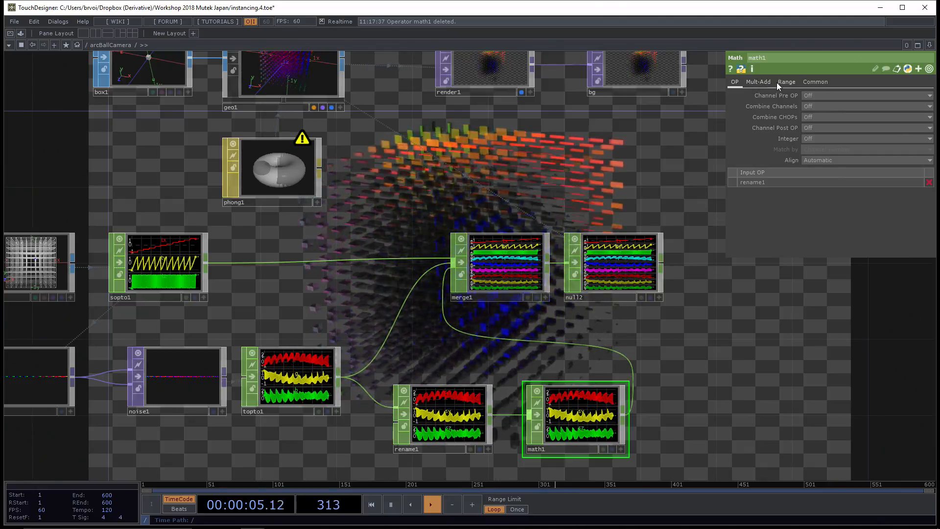
# Check rename1's channel value range and set math1's From Range to -1 and 2
pyautogui.middleClick(436, 397)
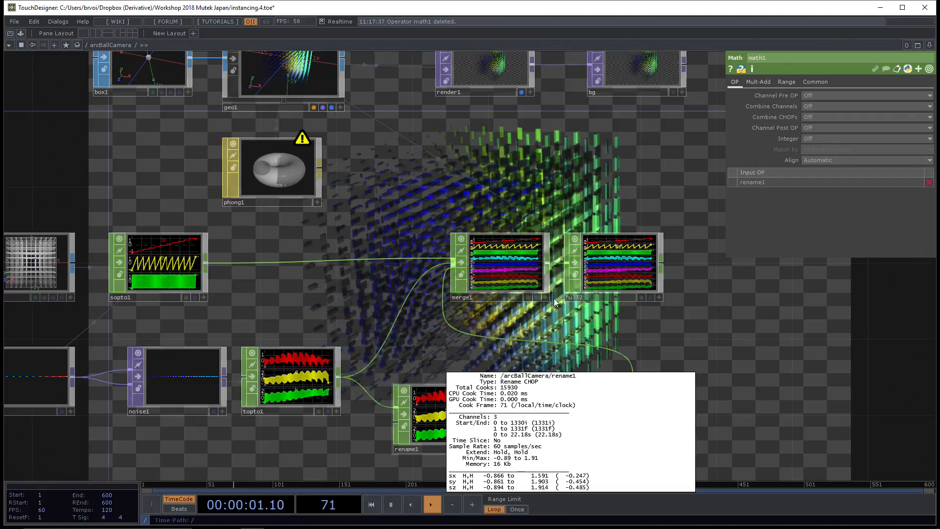
pyautogui.click(786, 82)
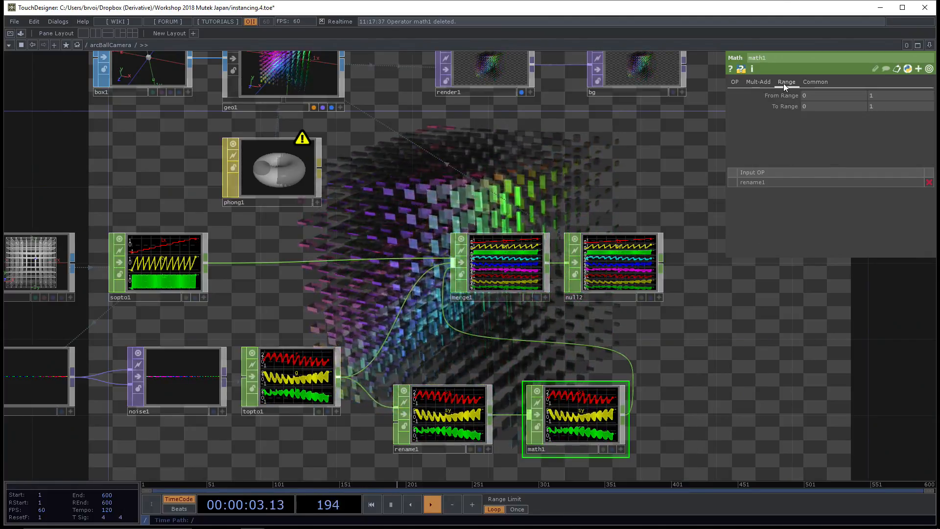
pyautogui.click(815, 96)
pyautogui.write('-1')
pyautogui.press('Tab')
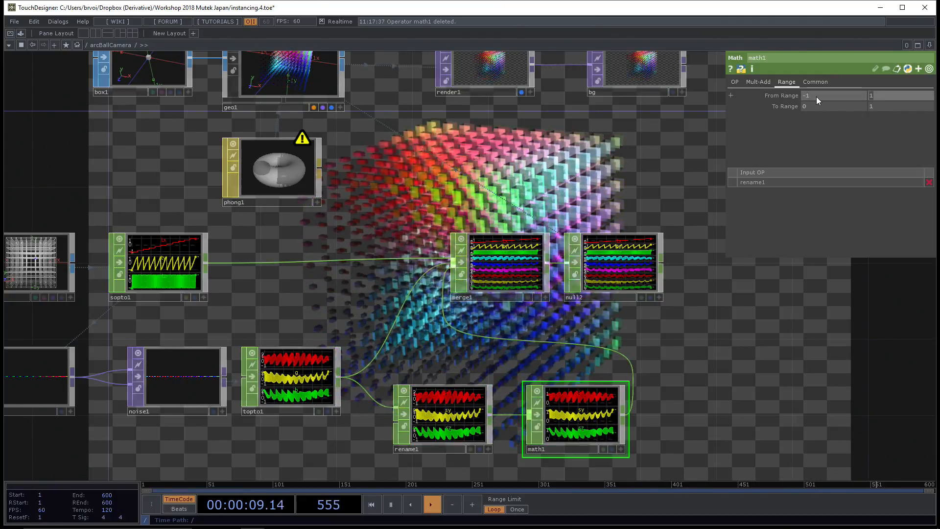
pyautogui.write('2')
pyautogui.press('Return')
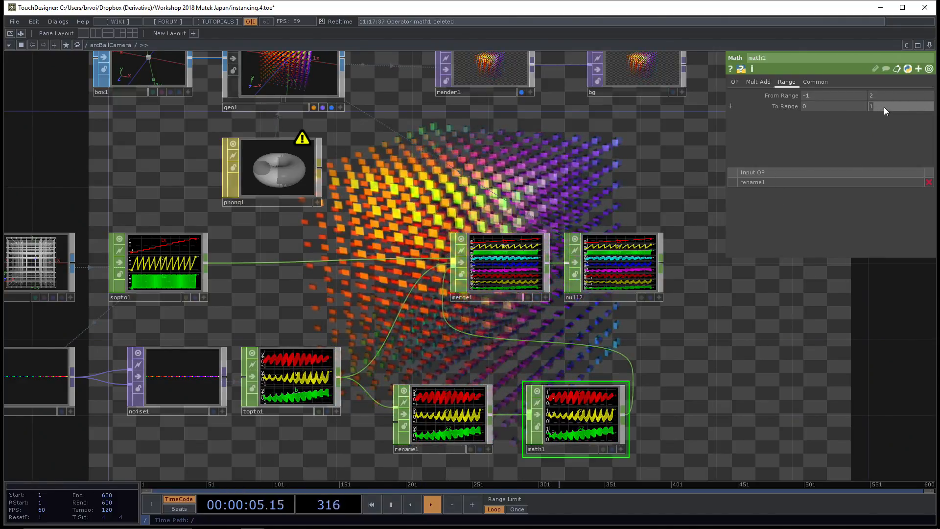
# Set the upper To Range value of math1 to 2 and compare the operator info of rename1 and math1
pyautogui.write('2')
pyautogui.press('Return')
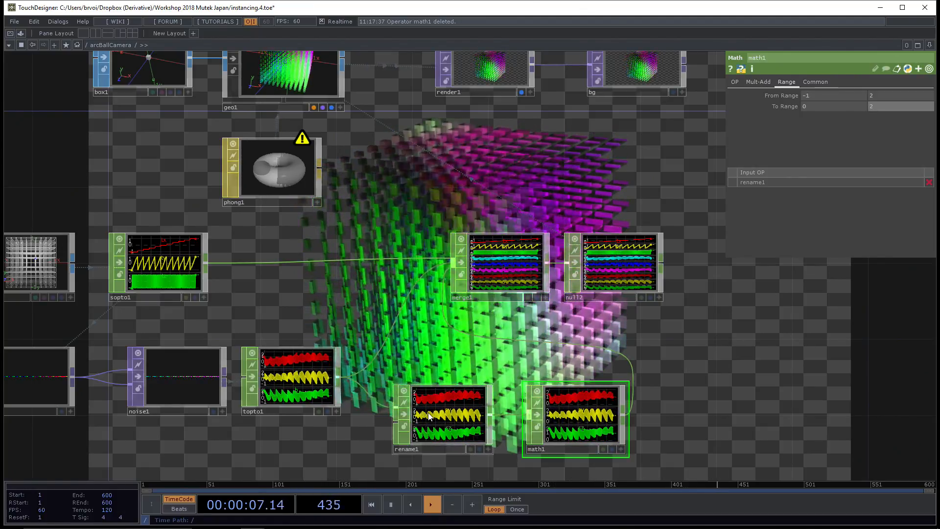
pyautogui.middleClick(428, 415)
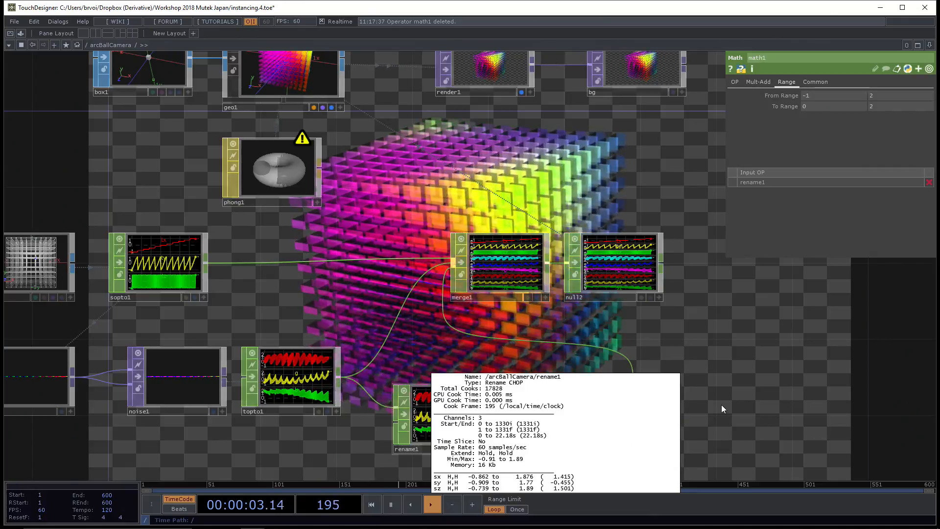
pyautogui.hotkey('ctrl', 'z')
pyautogui.middleClick(589, 409)
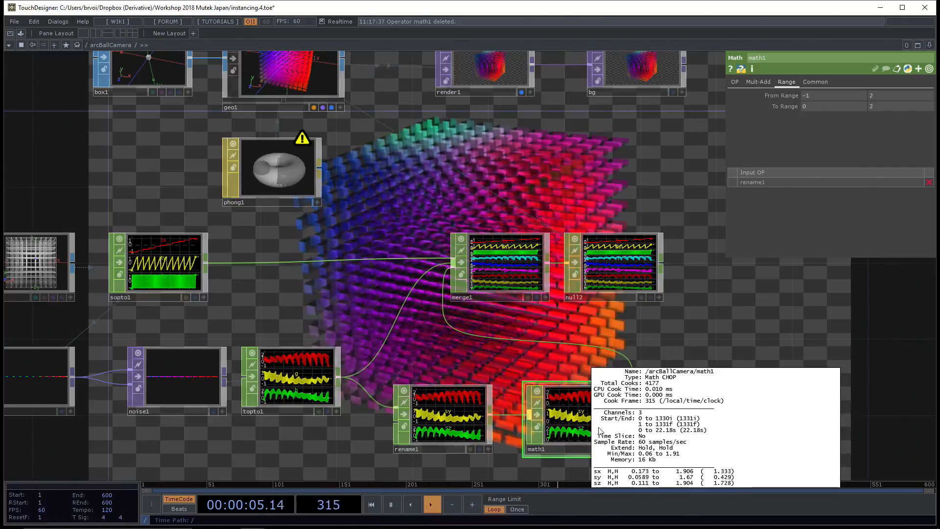
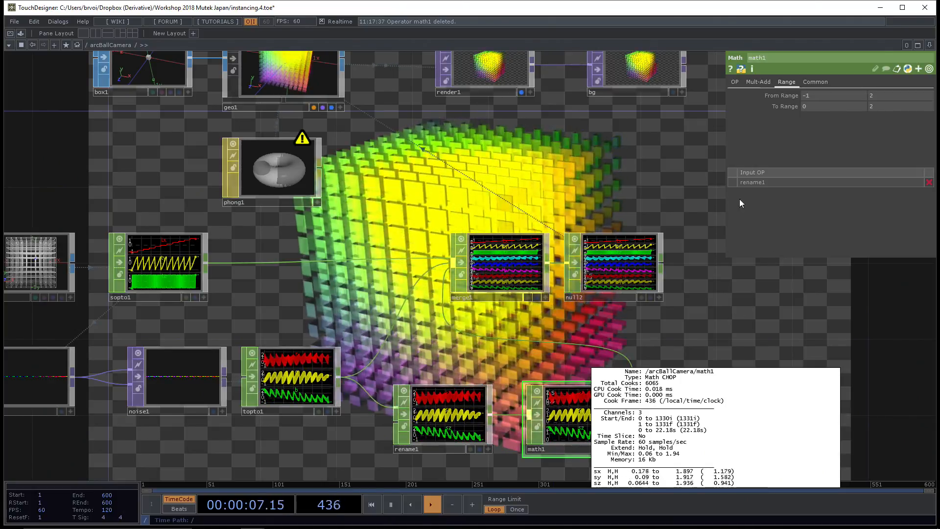
# Try larger Multiply values on math1, up to about 5.43, and set Multiply back to 1
pyautogui.click(759, 82)
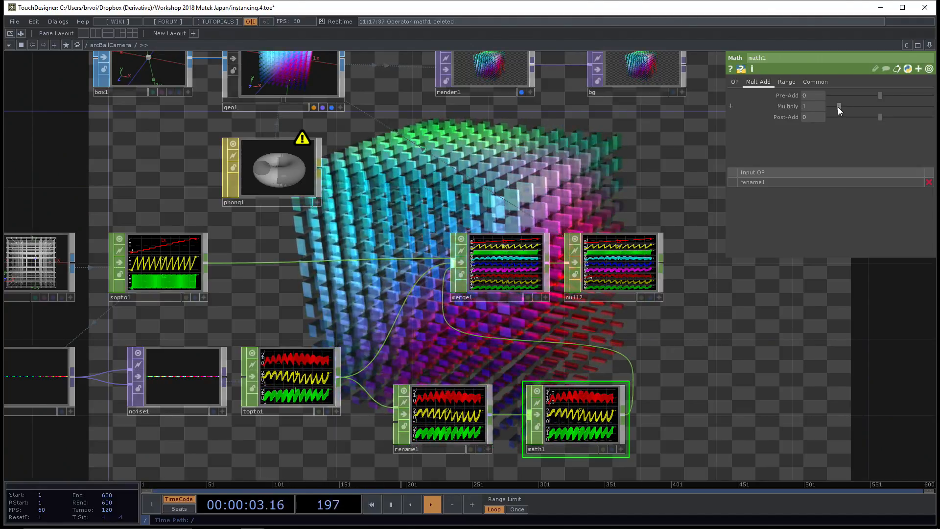
pyautogui.moveTo(833, 107); pyautogui.dragTo(830, 108)
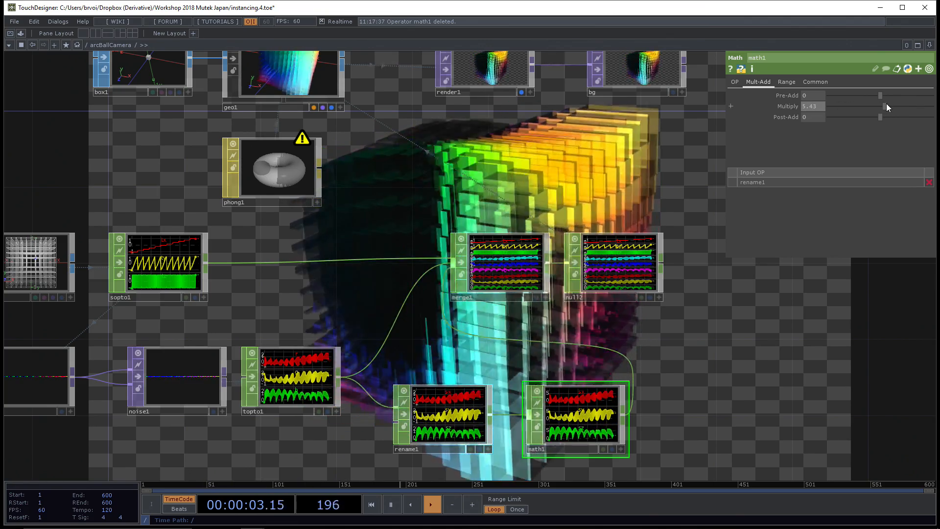
pyautogui.moveTo(887, 105); pyautogui.dragTo(852, 107)
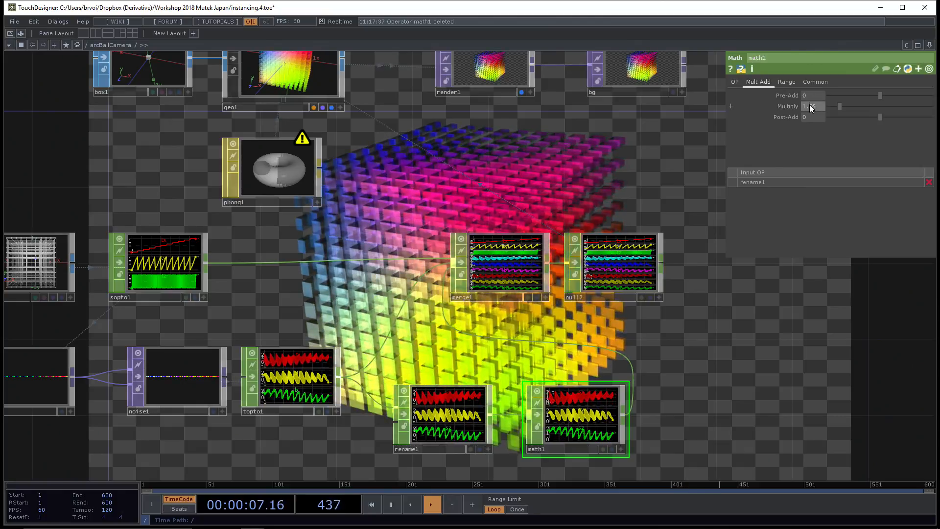
pyautogui.write('1')
pyautogui.press('Return')
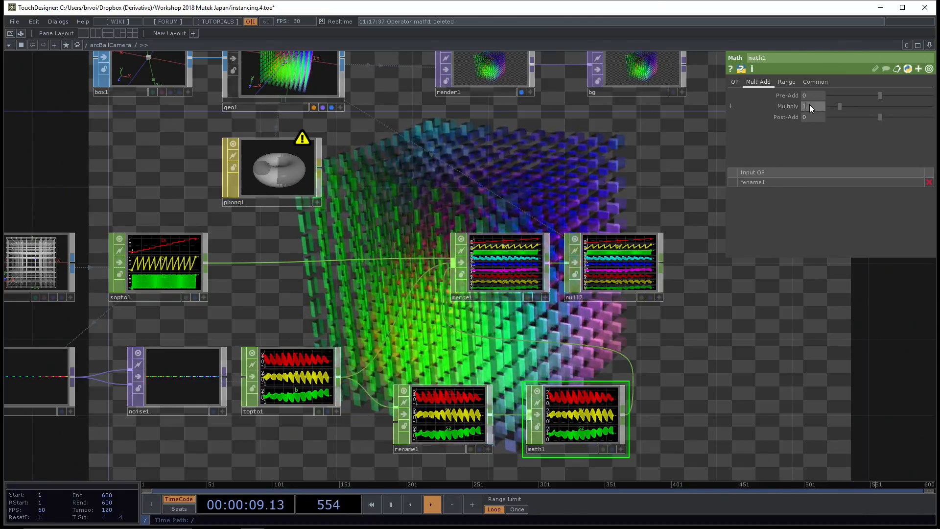
# Lower noise1's Amplitude to about 1.06 and check math1's value range in its operator info
pyautogui.middleClick(572, 424)
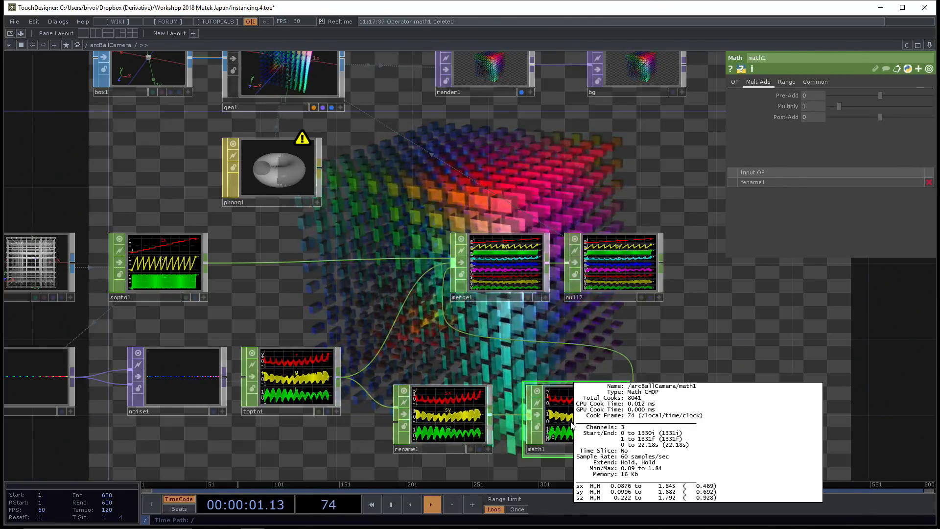
pyautogui.middleClick(571, 423)
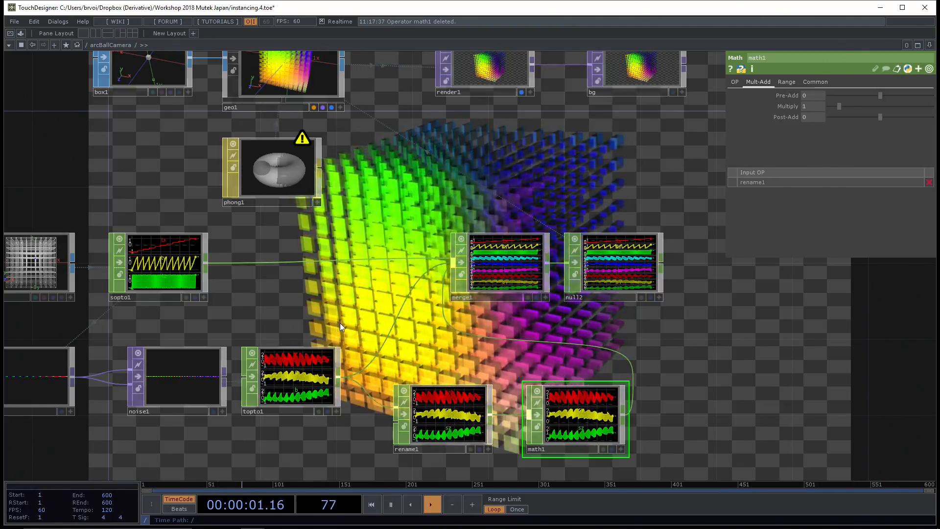
pyautogui.click(202, 392)
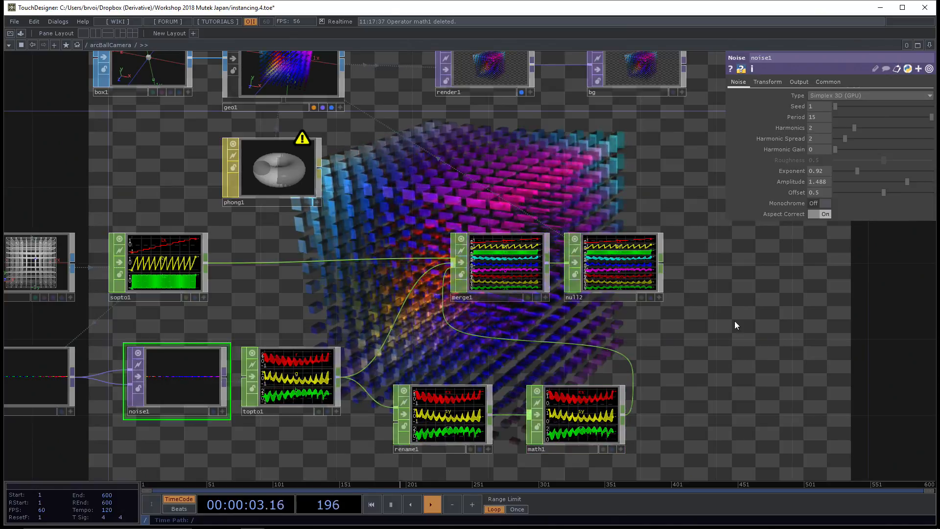
pyautogui.moveTo(905, 184); pyautogui.dragTo(887, 186)
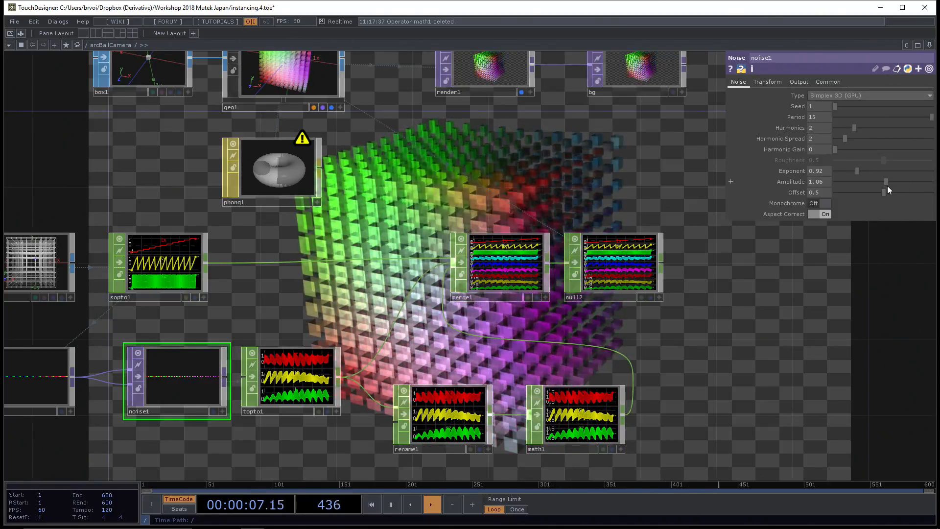
pyautogui.middleClick(572, 429)
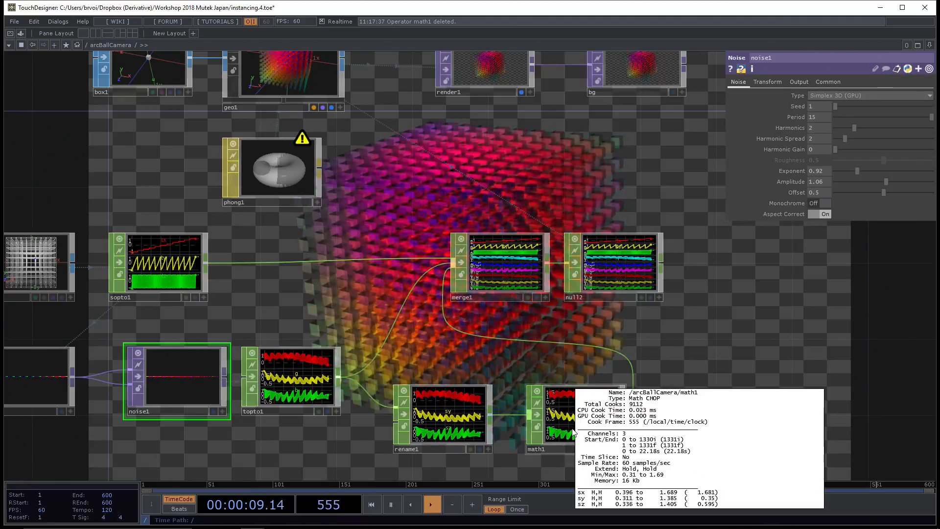
# Set math1's Post-Add to 0.2 and undo the deletion of the math1 node
pyautogui.click(583, 398)
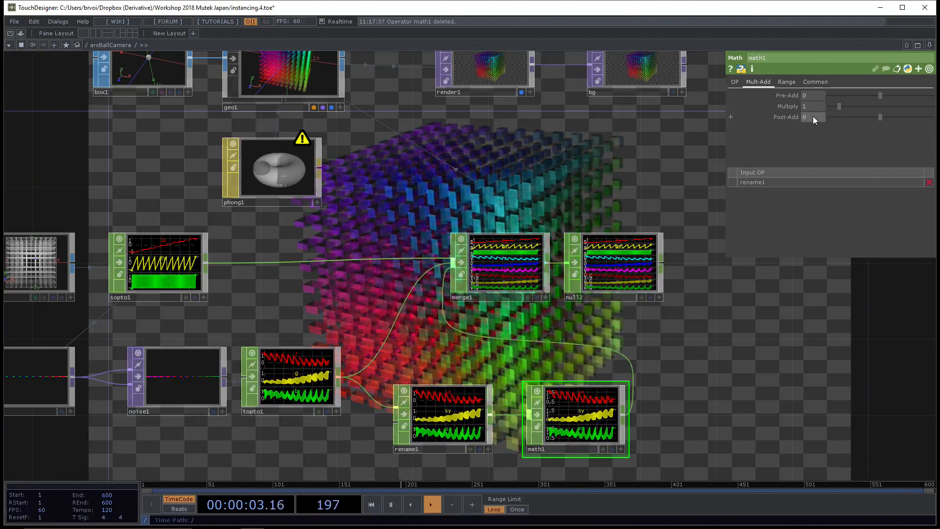
pyautogui.click(813, 117)
pyautogui.write('-')
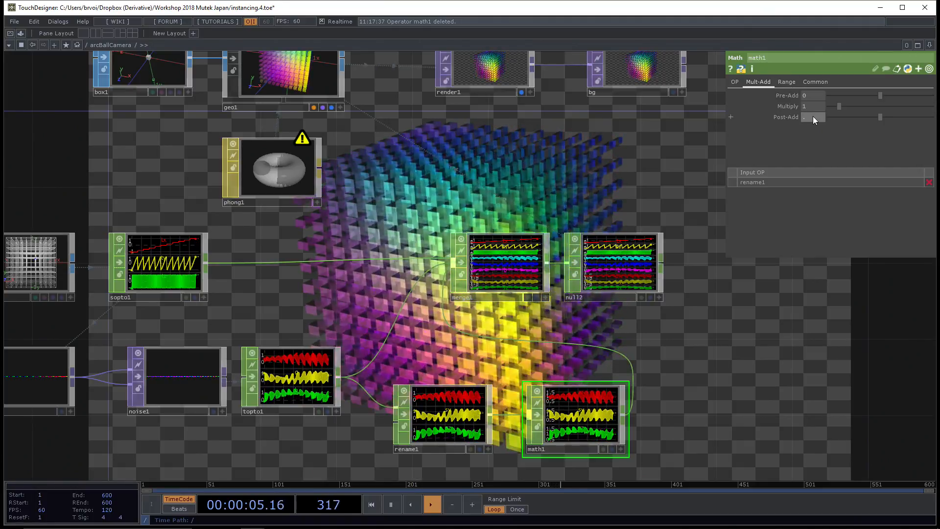
pyautogui.press('BackSpace')
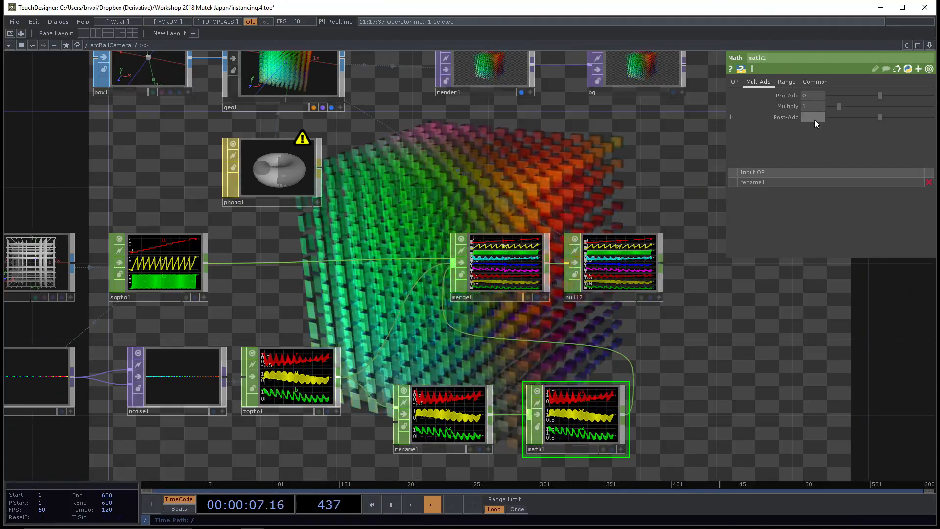
pyautogui.write('0.')
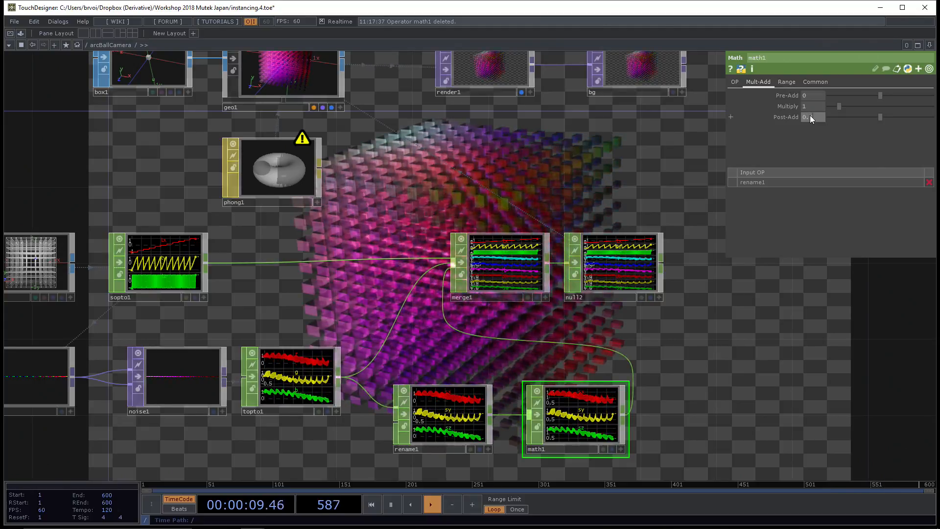
pyautogui.press('Return')
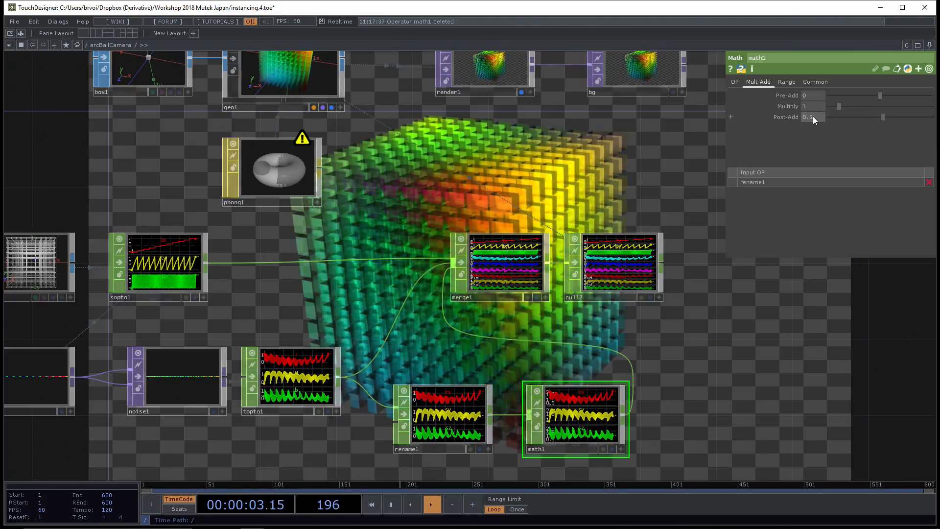
pyautogui.press('Delete')
pyautogui.hotkey('ctrl', 'z')
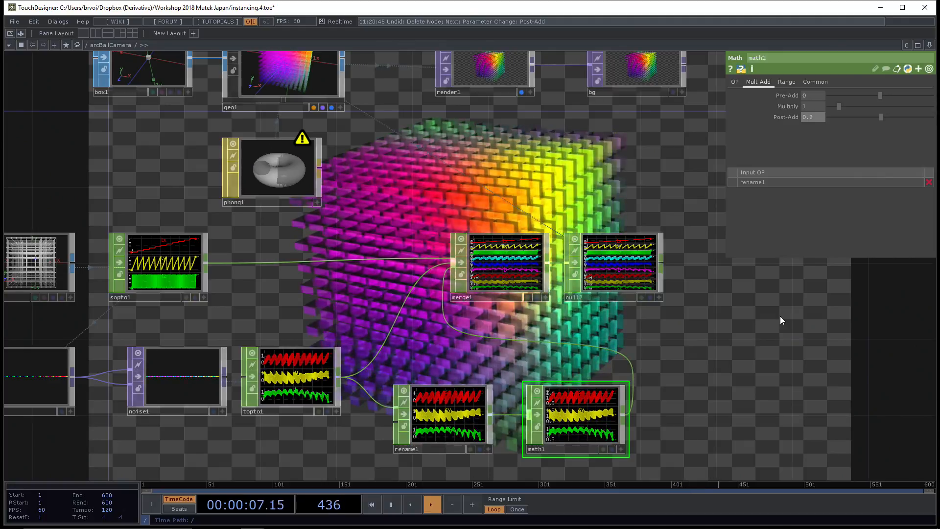
# Review the instance transform, scale and colour channel assignments of the geo1 geometry
pyautogui.scroll(-2, 733, 326)
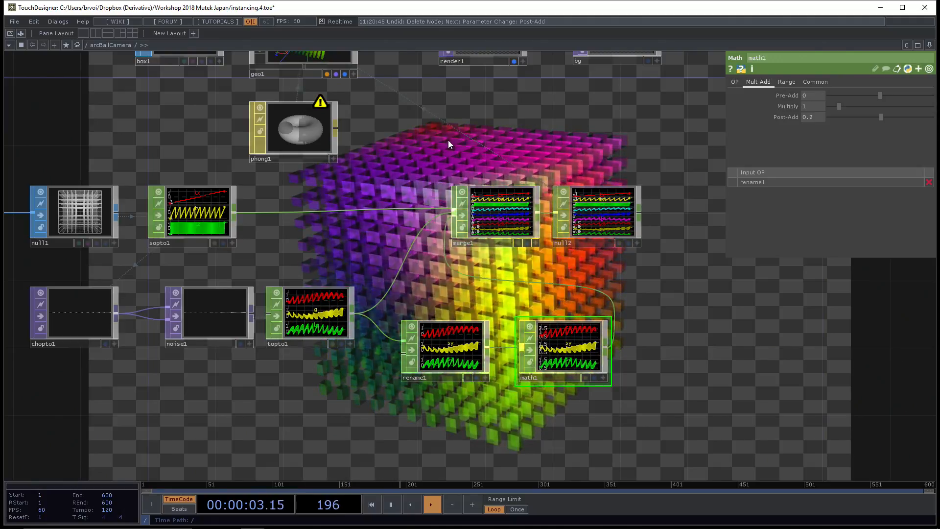
pyautogui.moveTo(447, 139); pyautogui.dragTo(443, 186)
pyautogui.click(316, 78)
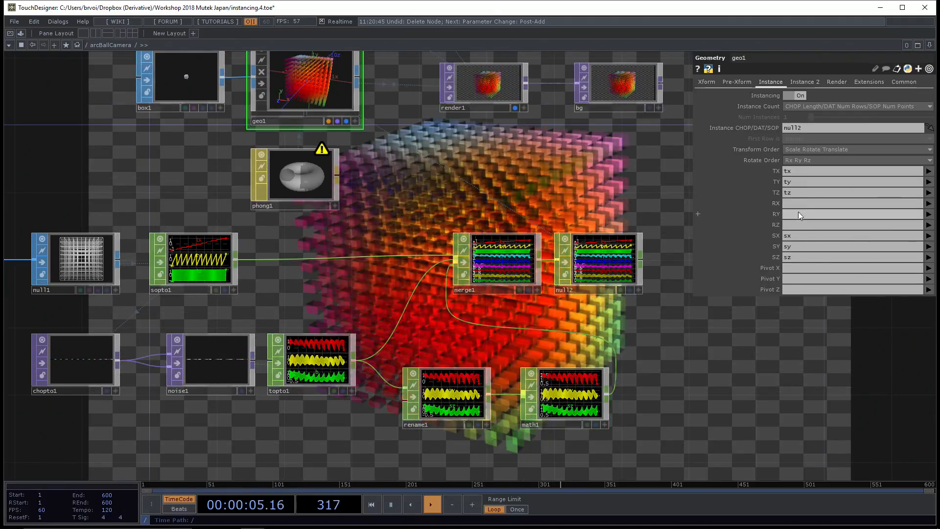
pyautogui.click(804, 82)
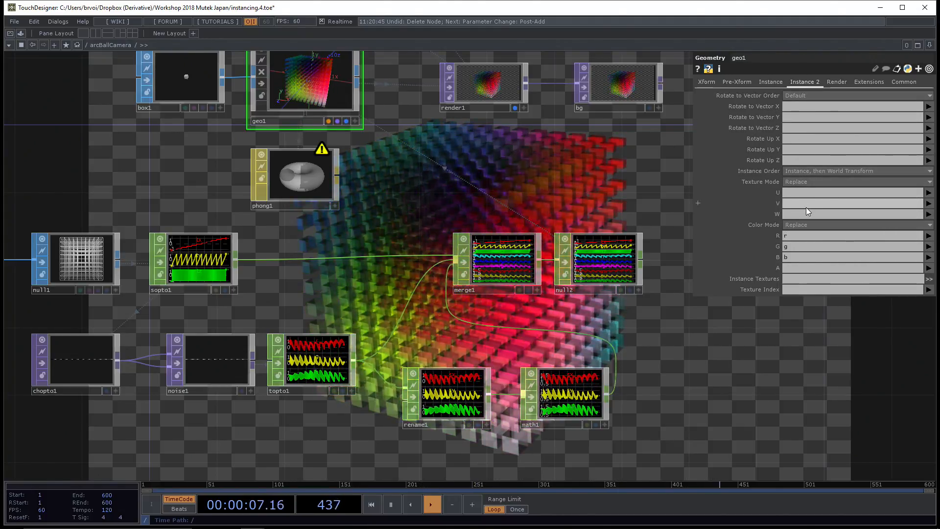
pyautogui.click(768, 81)
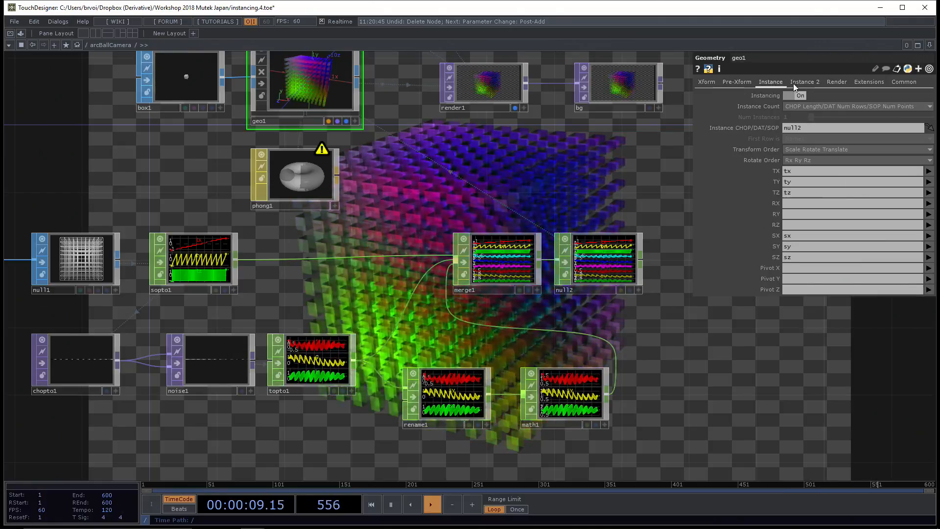
pyautogui.click(798, 82)
pyautogui.click(770, 82)
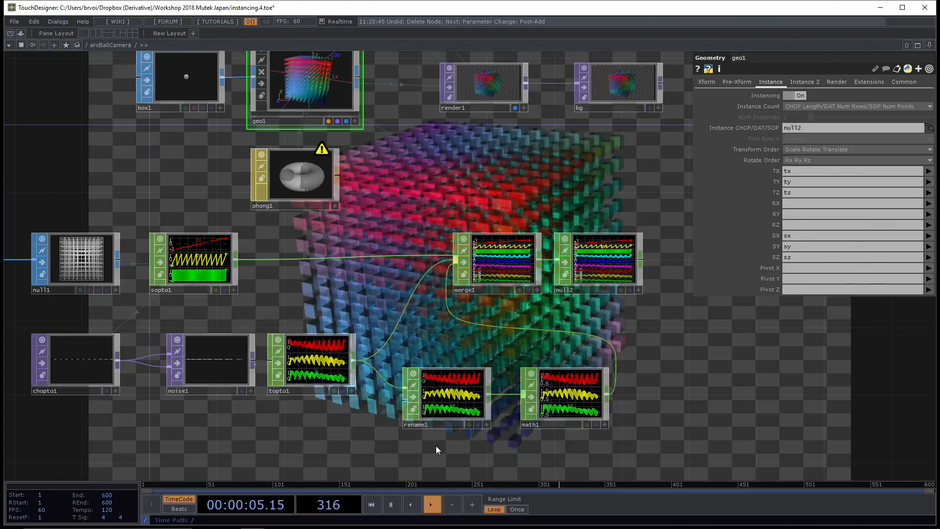
# Move the box2 operator farther away from null1 to open up space between them, and save the project
pyautogui.moveTo(435, 450); pyautogui.dragTo(424, 419)
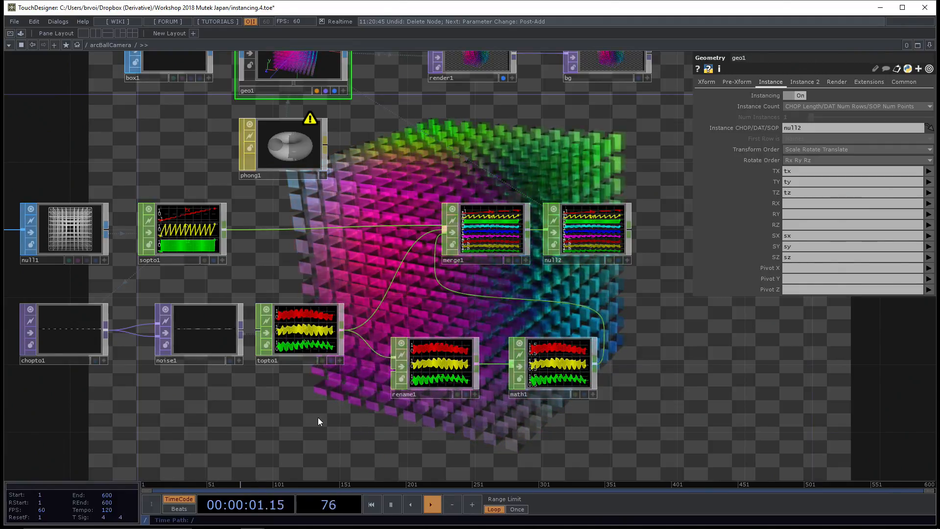
pyautogui.moveTo(318, 417); pyautogui.dragTo(434, 422)
pyautogui.moveTo(246, 347); pyautogui.dragTo(266, 406)
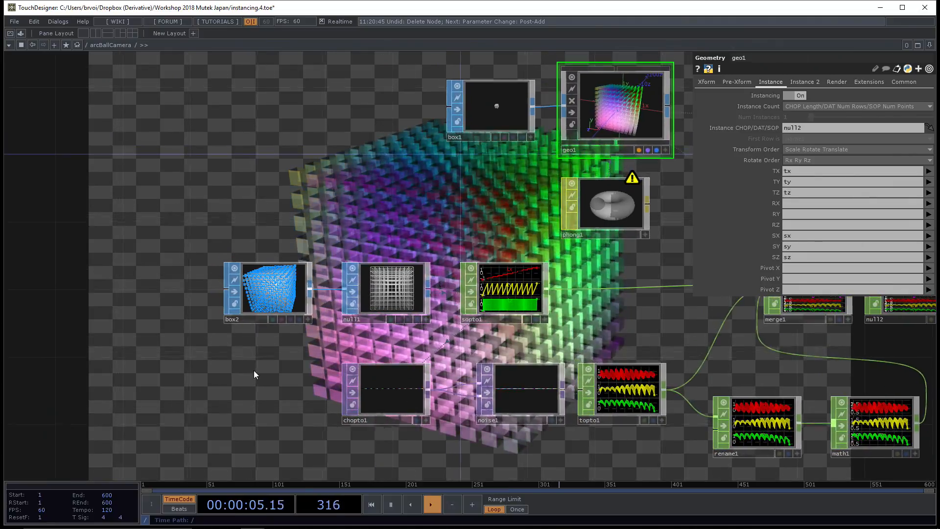
pyautogui.moveTo(285, 293); pyautogui.dragTo(168, 295)
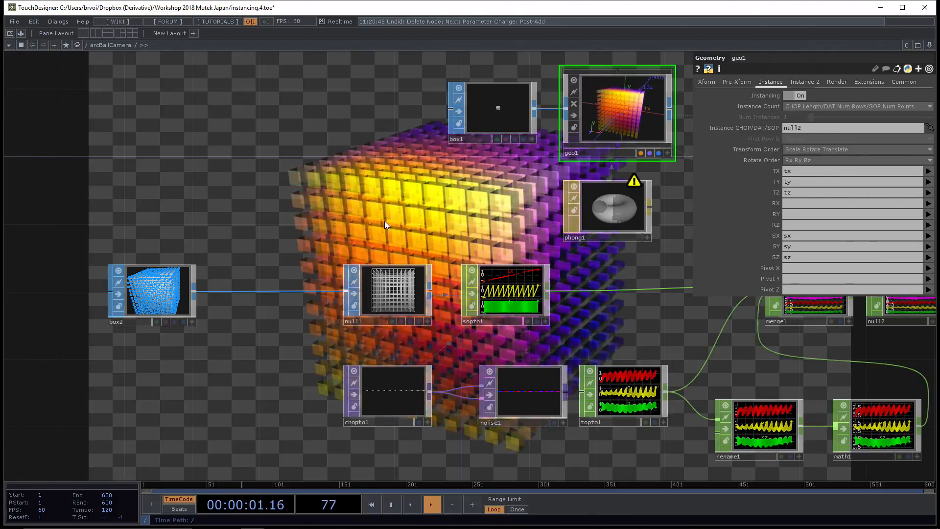
pyautogui.hotkey('ctrl', 's')
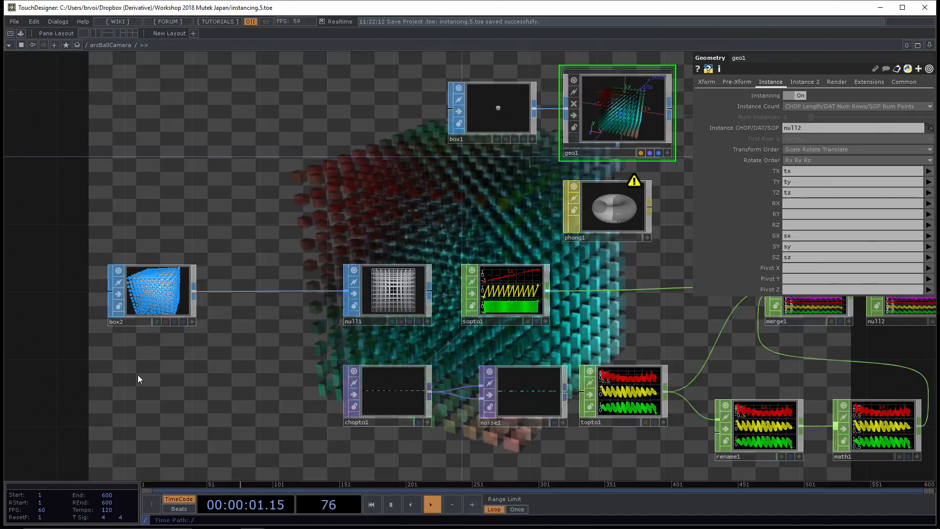
# Add a Grid SOP to the network directly below box2
pyautogui.press('Tab')
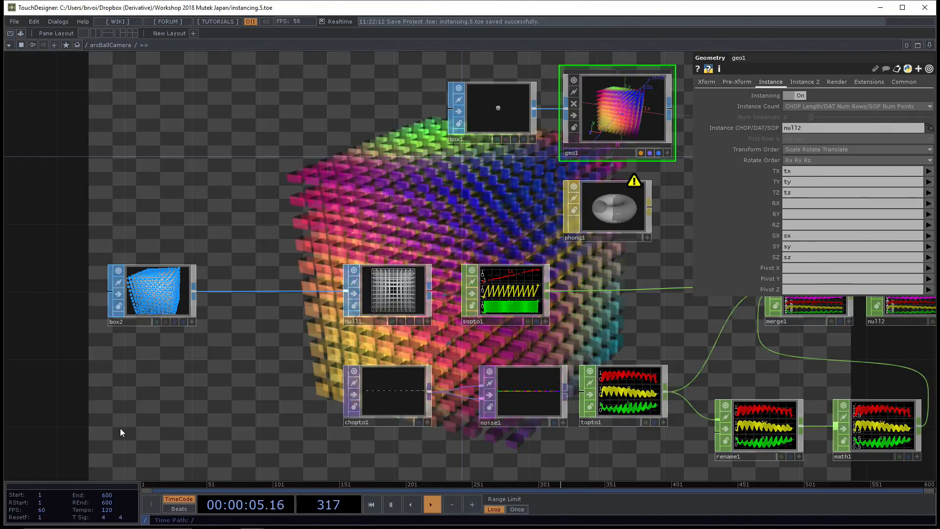
pyautogui.moveTo(111, 381); pyautogui.dragTo(104, 374)
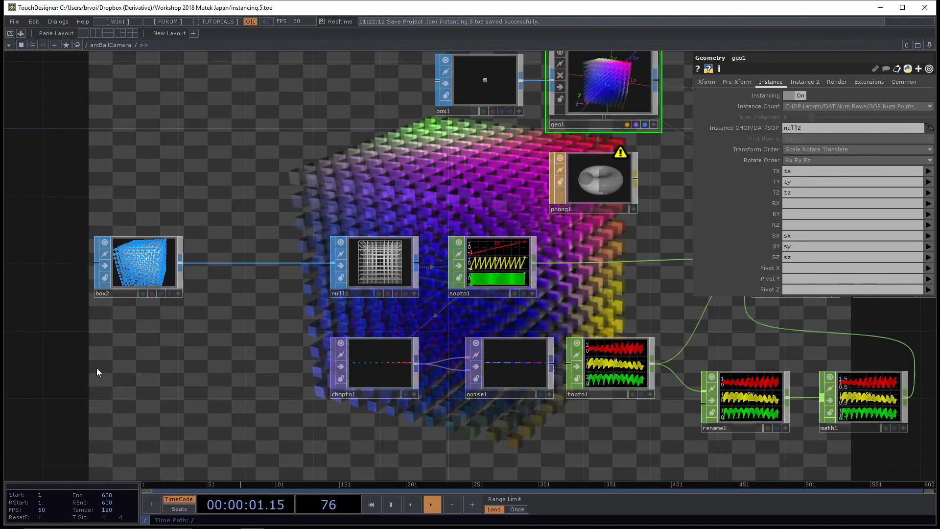
pyautogui.moveTo(96, 369); pyautogui.dragTo(93, 355)
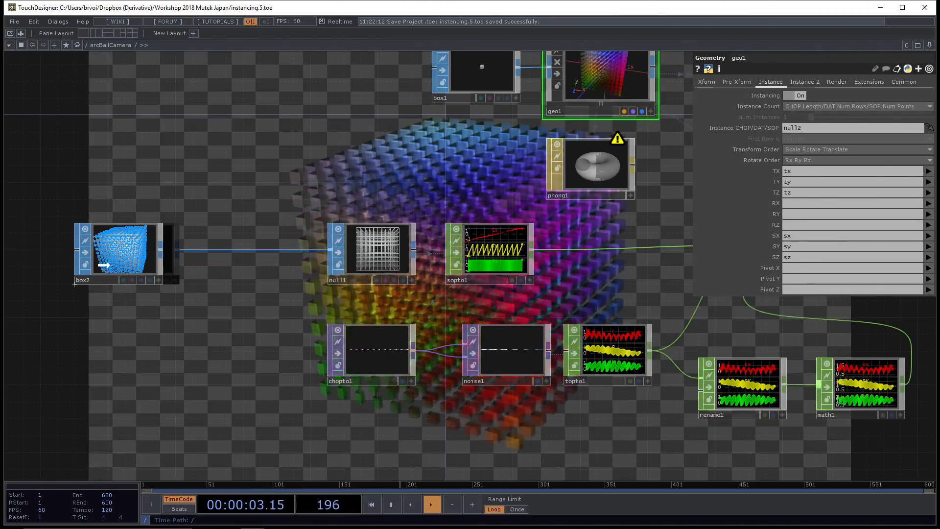
pyautogui.press('Tab')
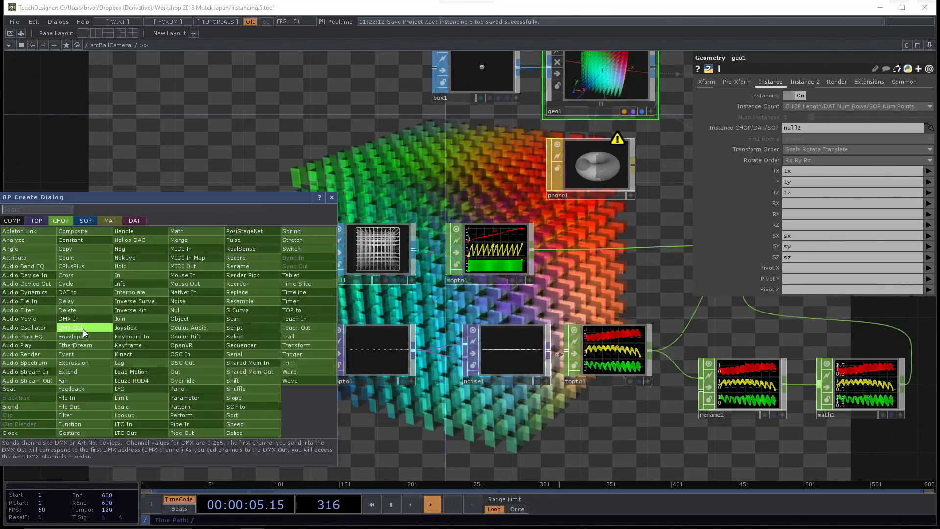
pyautogui.click(86, 220)
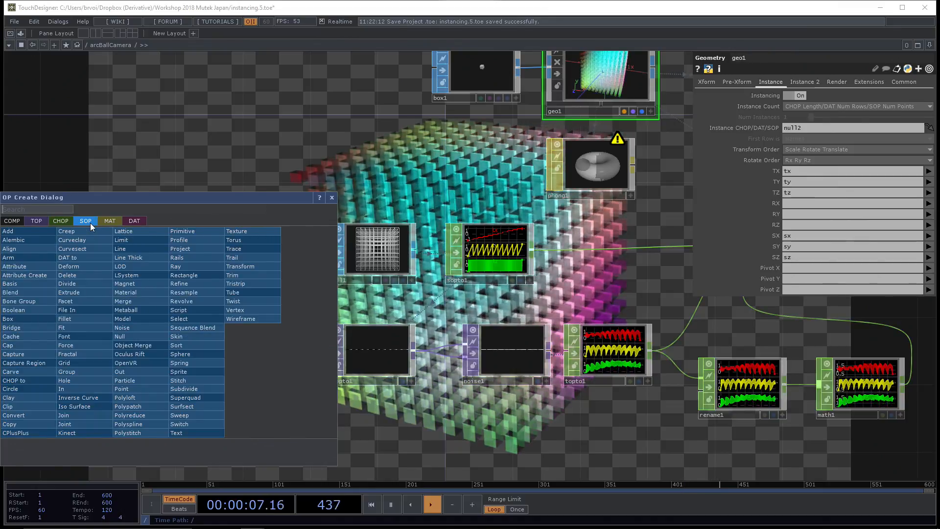
pyautogui.write('grg')
pyautogui.press('BackSpace')
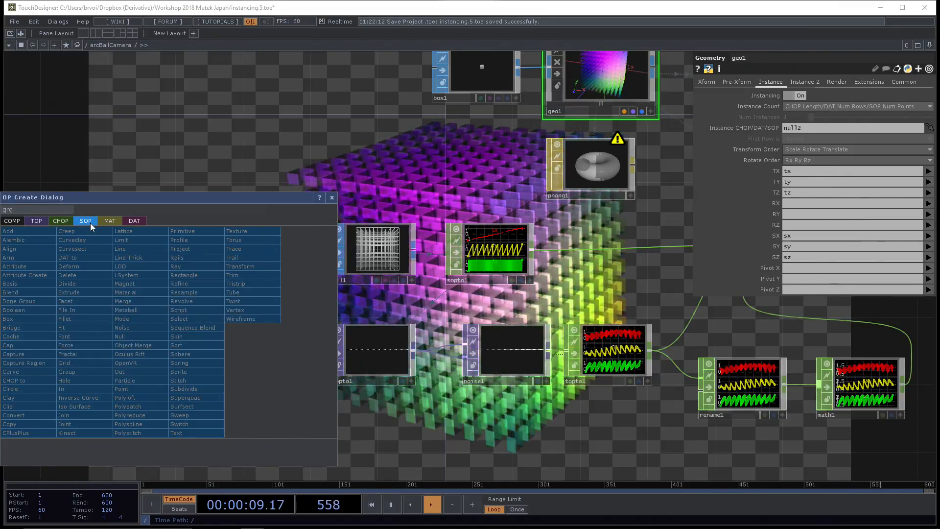
pyautogui.write('id')
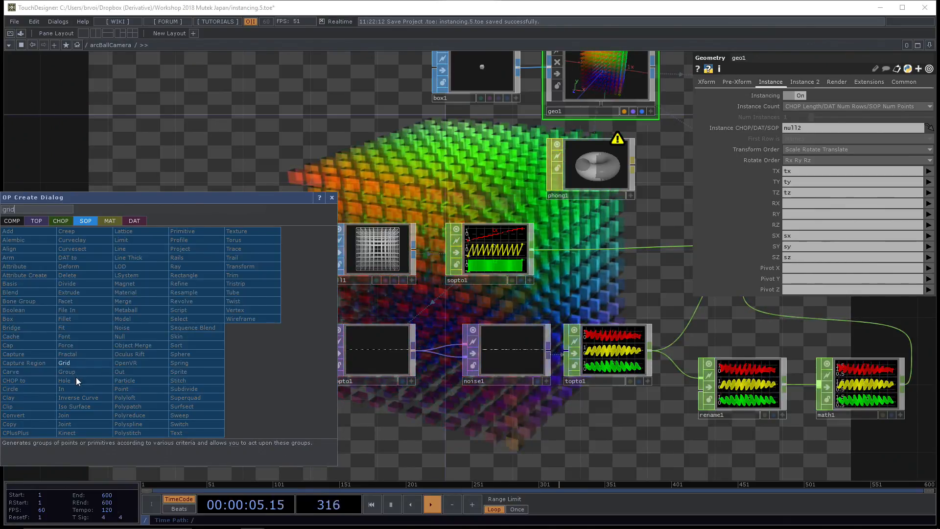
pyautogui.click(78, 362)
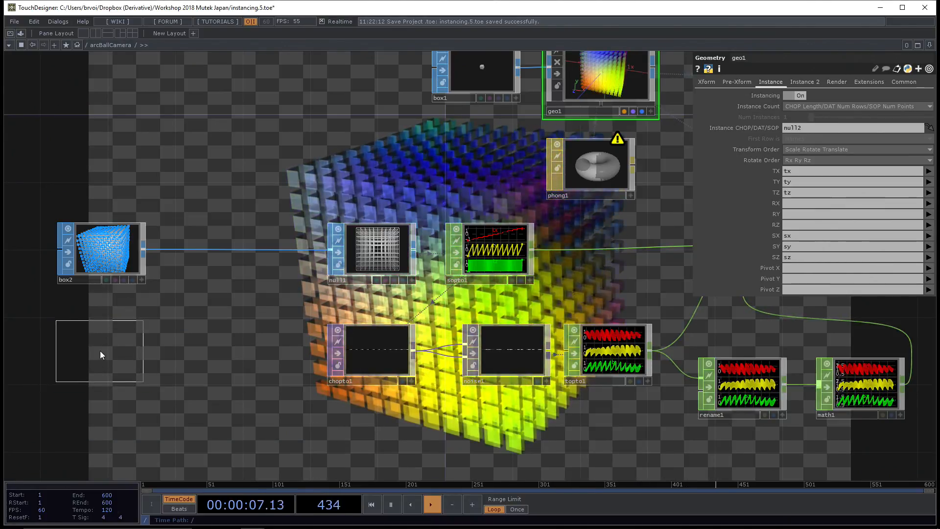
pyautogui.click(100, 350)
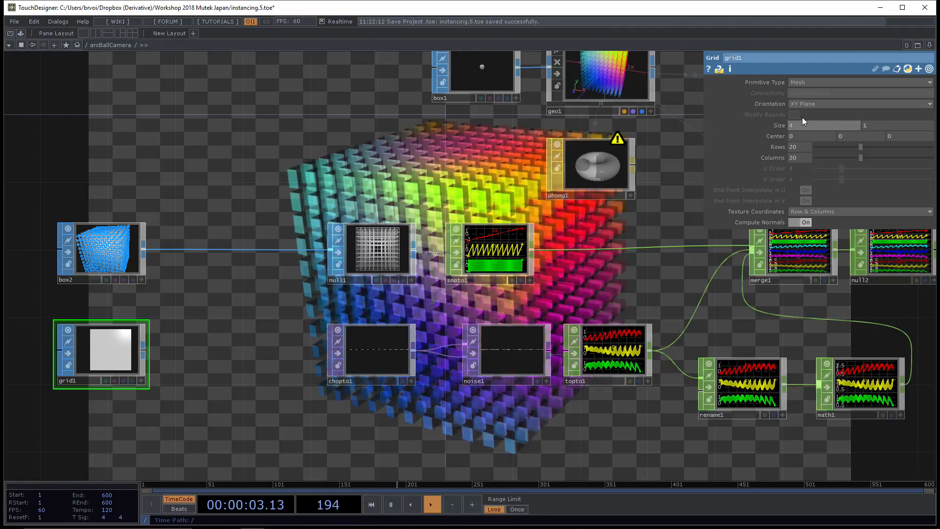
# Set the size of the new grid to 4 by 2
pyautogui.write('4')
pyautogui.press('Tab')
pyautogui.write('2')
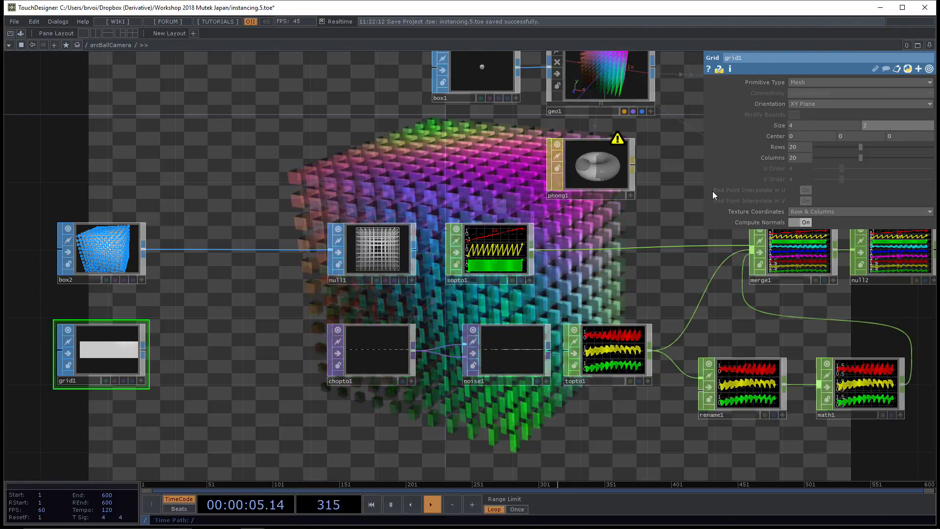
pyautogui.press('Return')
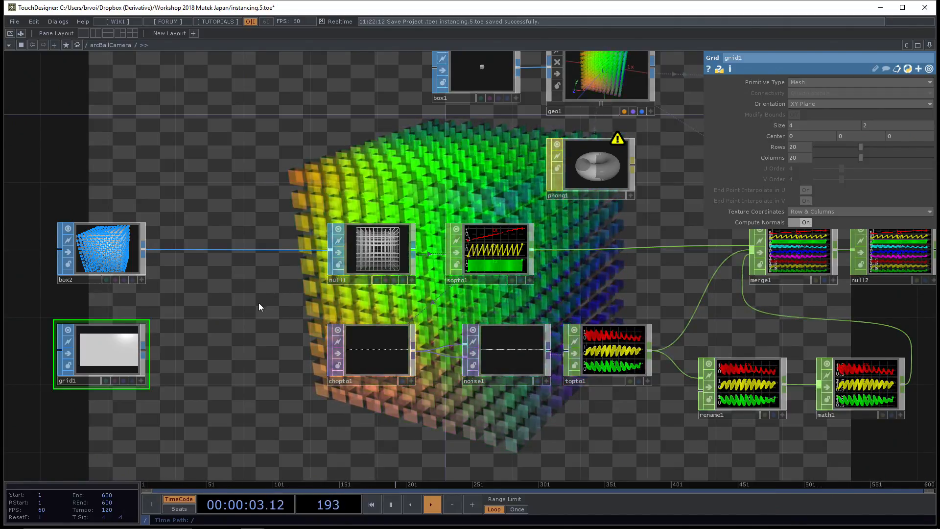
# Insert a Transform SOP into the connection between box2 and null1
pyautogui.moveTo(166, 307)
pyautogui.mouseDown()
pyautogui.moveTo(175, 321)
pyautogui.moveTo(167, 321)
pyautogui.mouseUp()
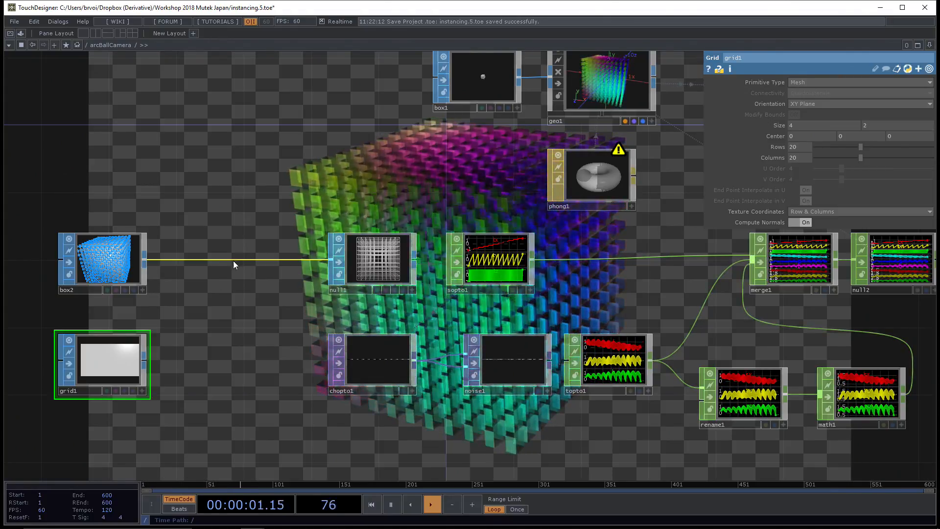
pyautogui.rightClick(254, 257)
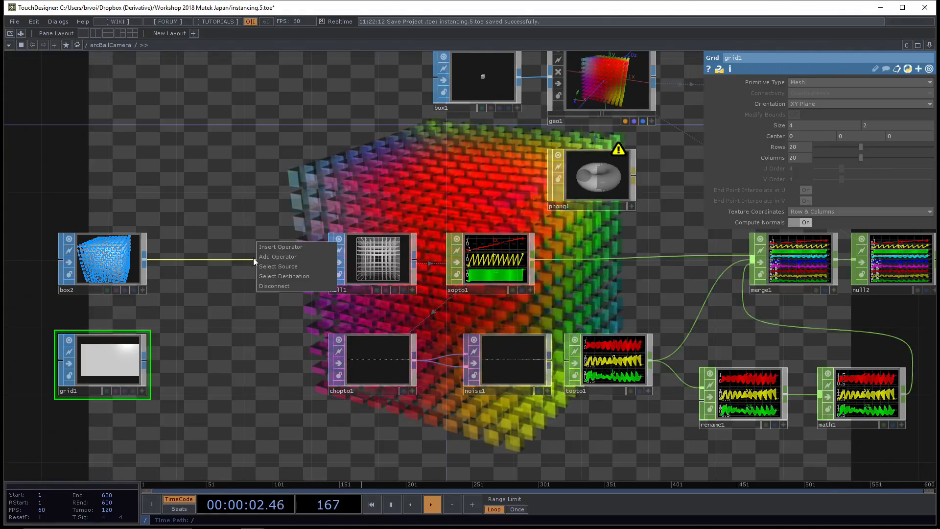
pyautogui.click(281, 247)
pyautogui.click(351, 198)
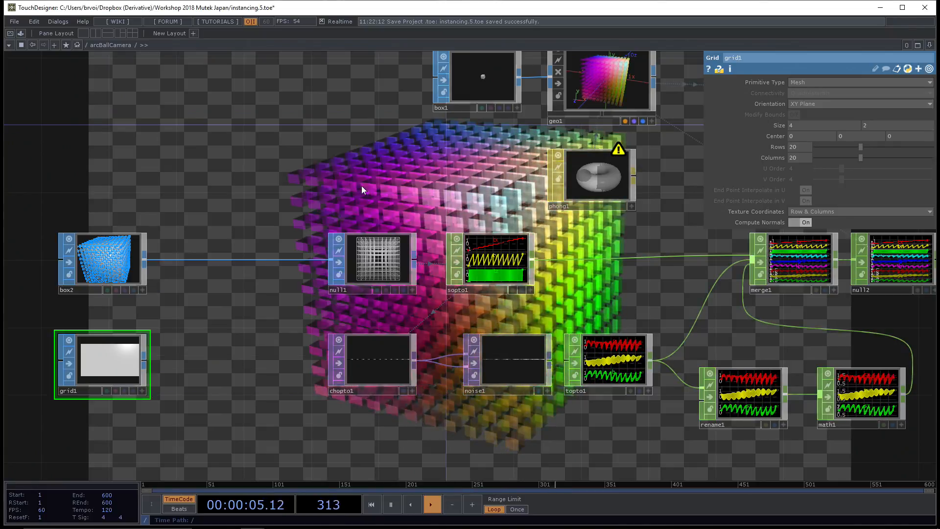
pyautogui.click(265, 260)
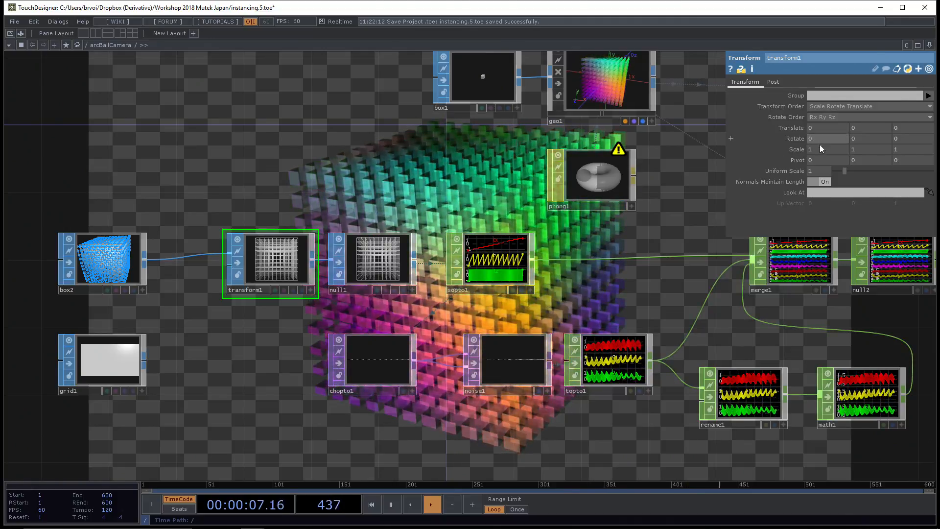
# Try adjusting the scale and translate values of the transform1 operator with the value ladder
pyautogui.moveTo(822, 143); pyautogui.dragTo(863, 150, button='middle')
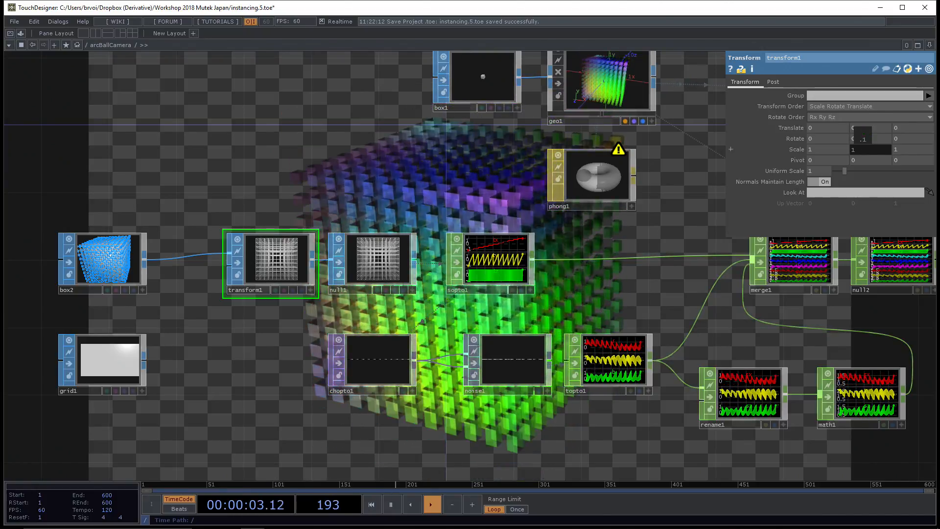
pyautogui.moveTo(862, 149); pyautogui.dragTo(862, 149, button='middle')
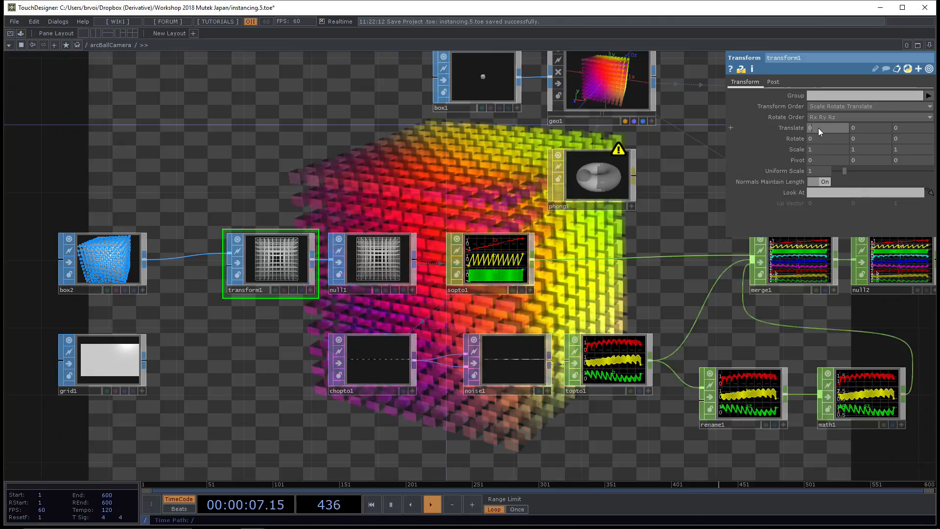
pyautogui.moveTo(818, 128); pyautogui.dragTo(827, 117, button='middle')
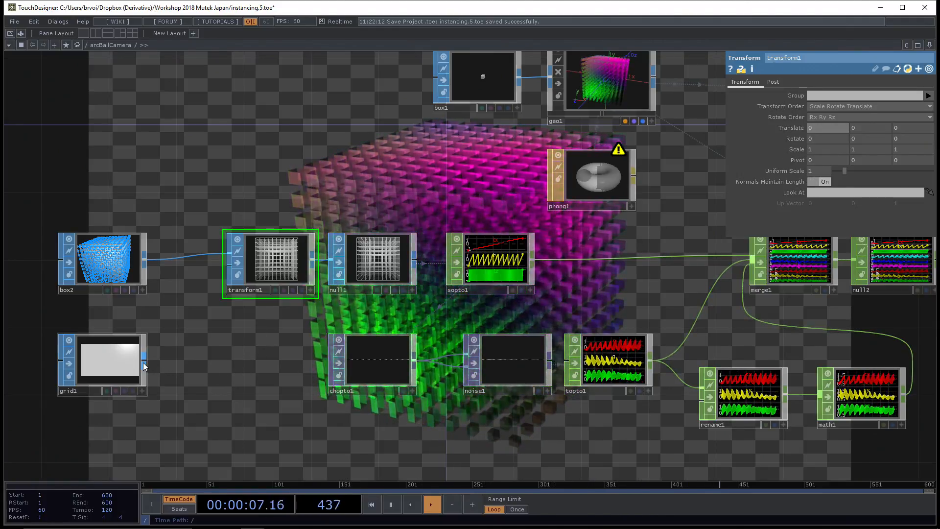
# Connect grid1 to transform1 in place of box2, and set the grid to 25 rows, 50 columns and a size of 6 by 3
pyautogui.moveTo(192, 244); pyautogui.dragTo(222, 255)
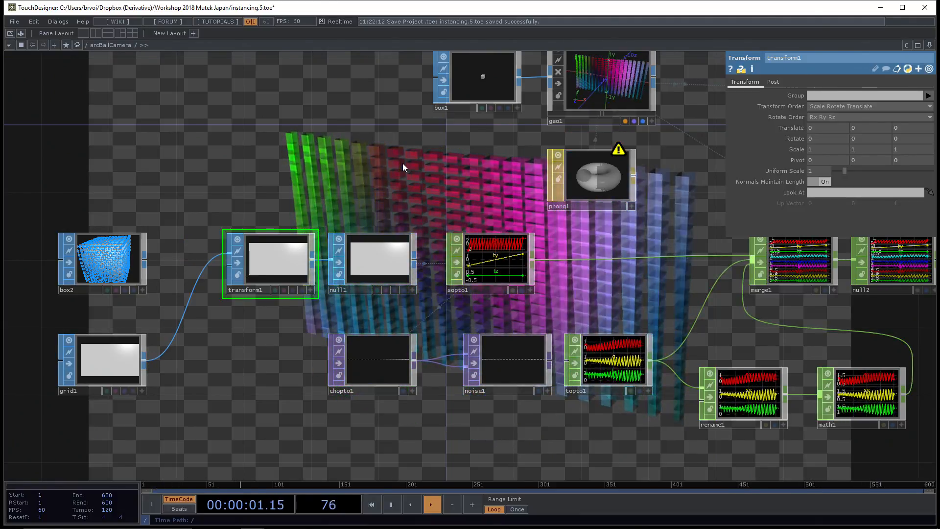
pyautogui.click(137, 370)
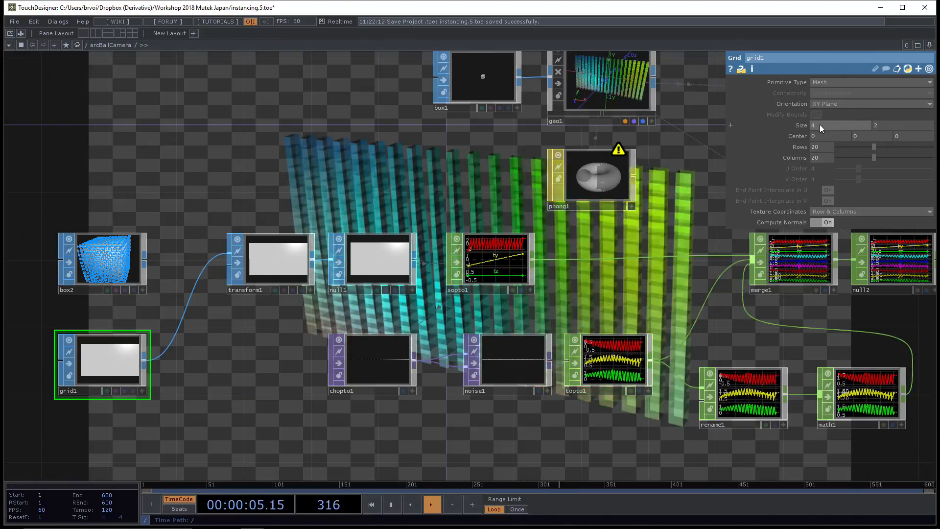
pyautogui.moveTo(883, 148); pyautogui.dragTo(933, 152)
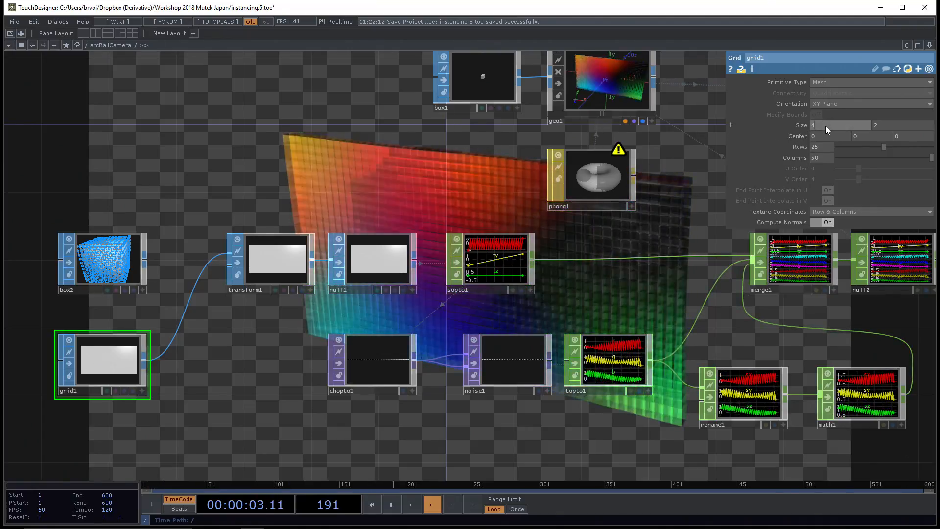
pyautogui.moveTo(825, 125); pyautogui.dragTo(826, 107, button='middle')
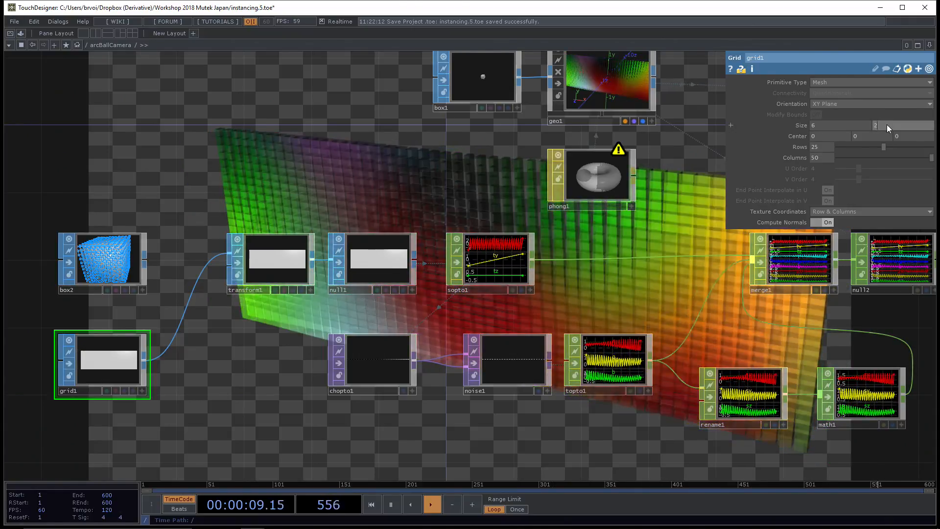
pyautogui.moveTo(887, 125)
pyautogui.mouseDown(button='middle')
pyautogui.moveTo(900, 115)
pyautogui.moveTo(886, 125)
pyautogui.mouseUp(button='middle')
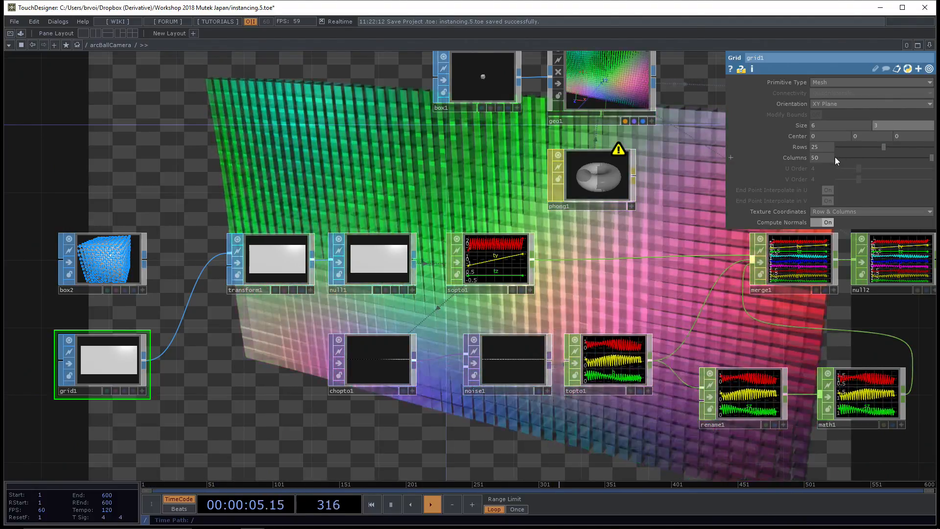
# Move box2 and grid1 farther away from transform1 to make room for another operator between them
pyautogui.moveTo(233, 348); pyautogui.dragTo(269, 336)
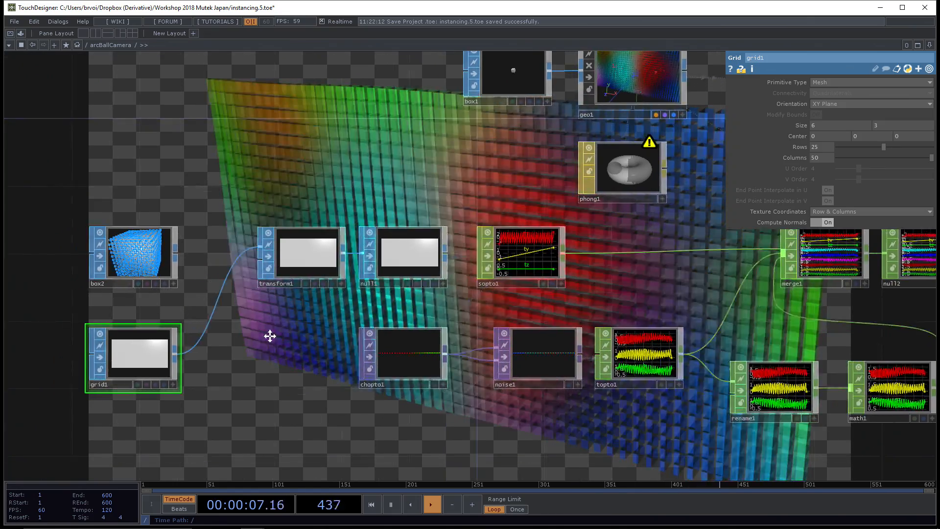
pyautogui.moveTo(71, 200); pyautogui.dragTo(130, 180)
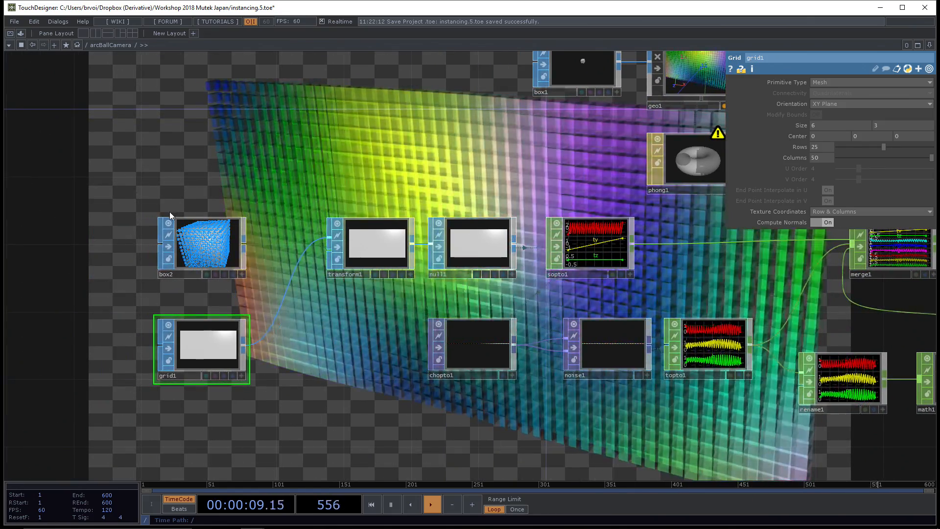
pyautogui.moveTo(223, 255); pyautogui.dragTo(123, 254)
pyautogui.moveTo(212, 337); pyautogui.dragTo(115, 338)
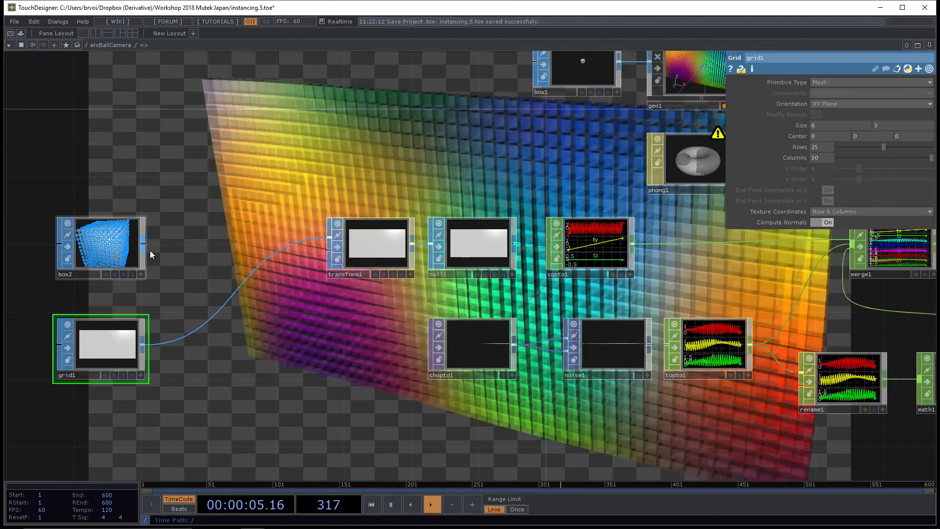
# Alternate the input of transform1 between box2 and grid1 to compare them, leaving box2 connected
pyautogui.moveTo(143, 244); pyautogui.dragTo(321, 237)
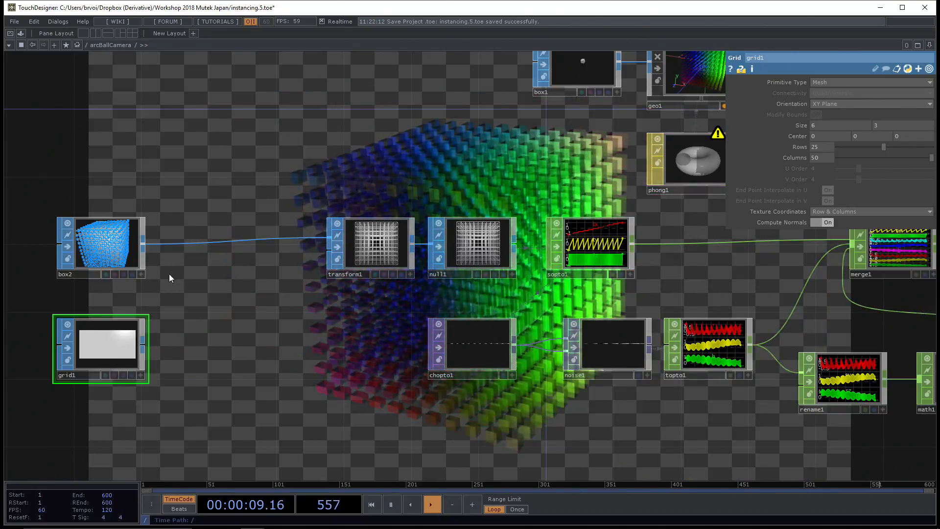
pyautogui.moveTo(142, 346); pyautogui.dragTo(329, 239)
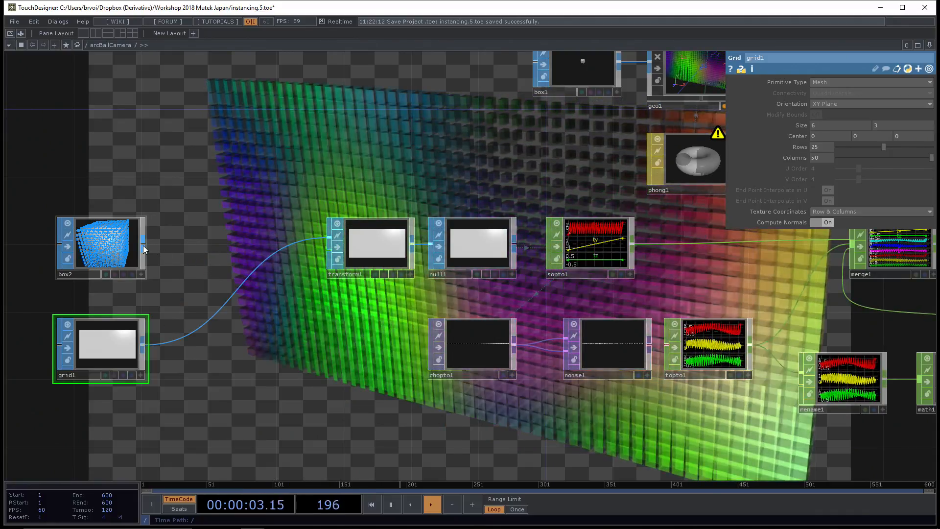
pyautogui.moveTo(143, 245); pyautogui.dragTo(317, 239)
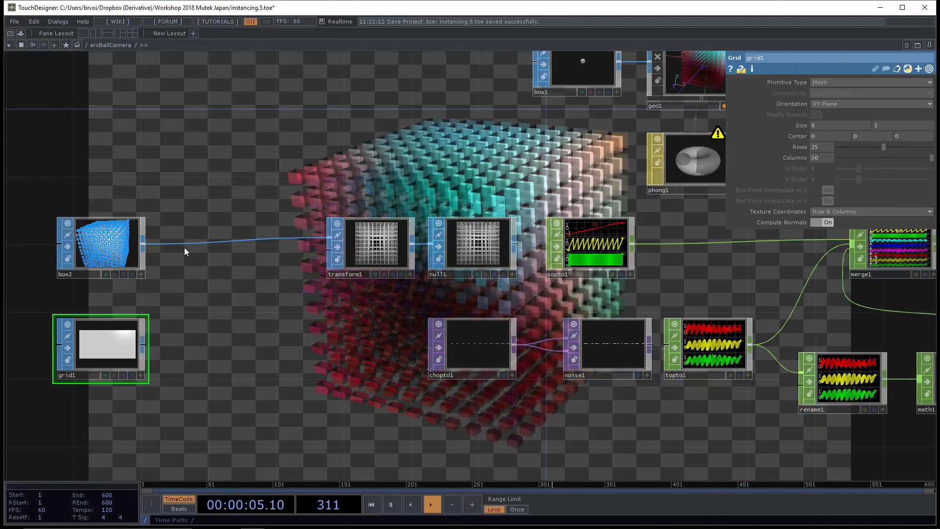
# Insert a Switch SOP into the connection between box2 and transform1
pyautogui.rightClick(224, 240)
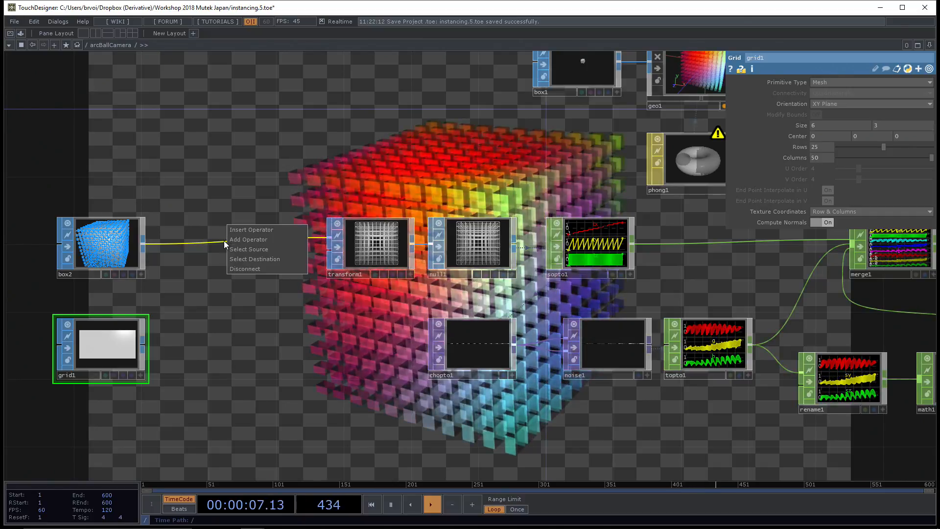
pyautogui.click(236, 238)
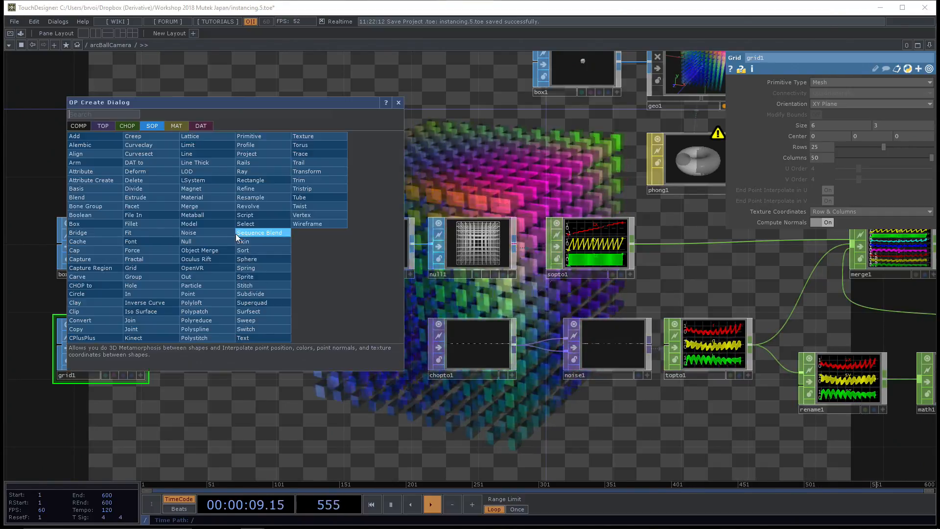
pyautogui.write('swit')
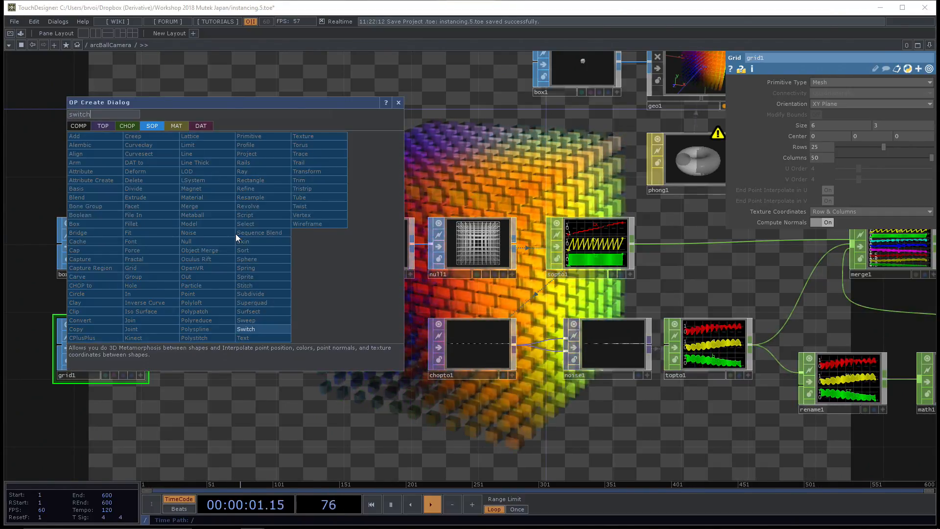
pyautogui.write('ch')
pyautogui.click(274, 330)
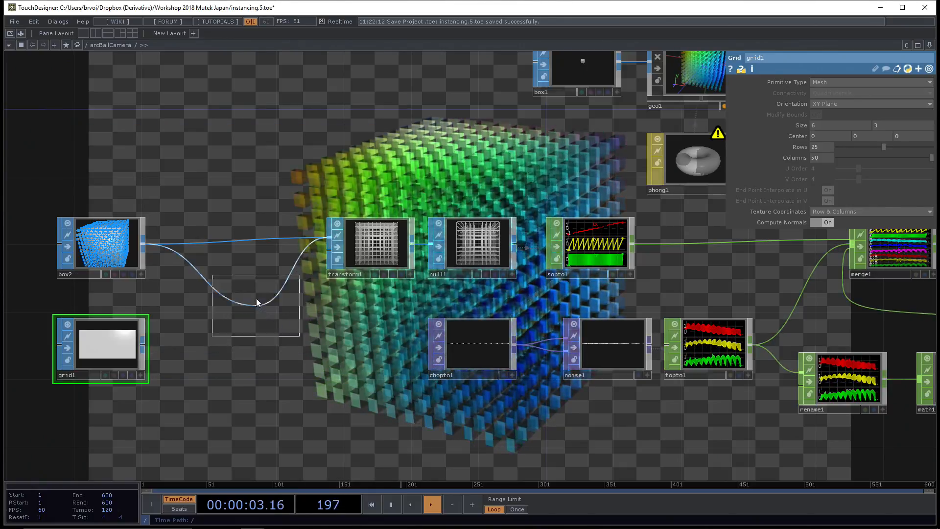
pyautogui.click(259, 248)
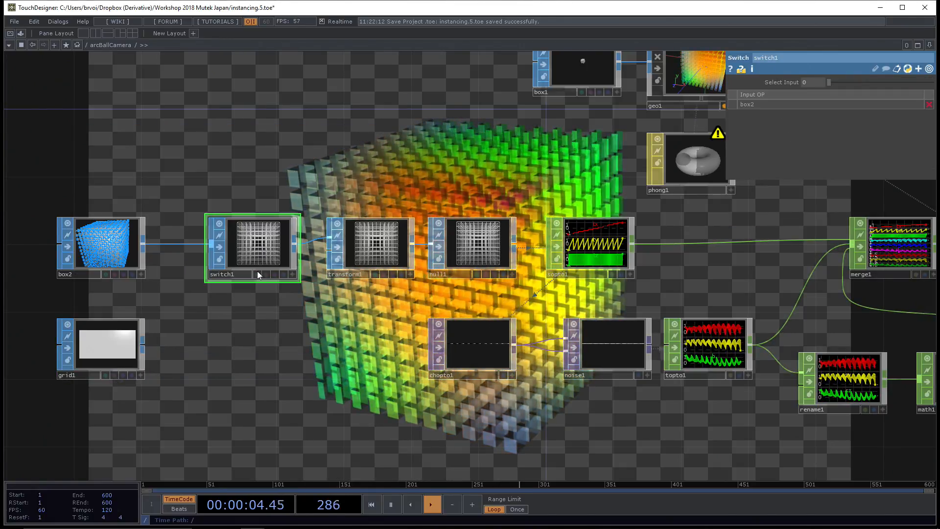
# Connect grid1 as the second input of switch1 and try its Select Input value, returning it to 0
pyautogui.click(142, 345)
pyautogui.click(211, 246)
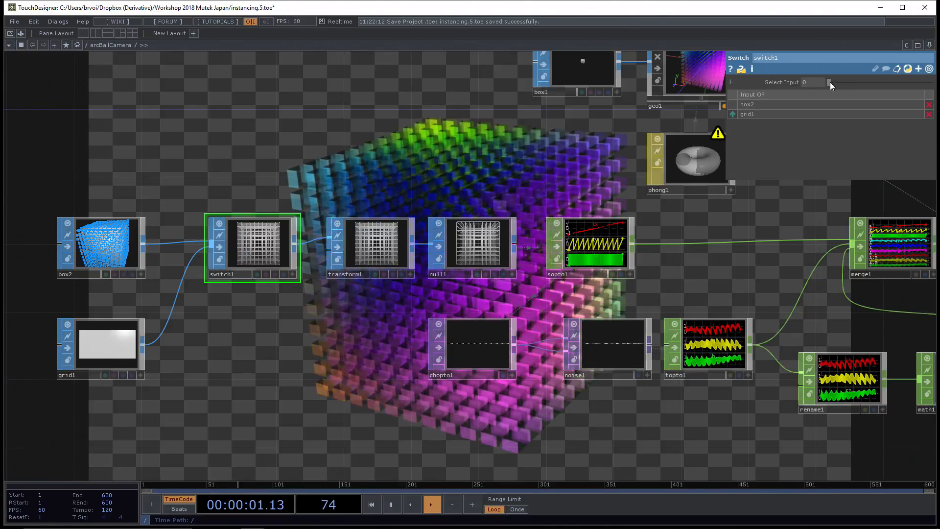
pyautogui.moveTo(829, 82)
pyautogui.mouseDown()
pyautogui.moveTo(840, 82)
pyautogui.moveTo(830, 82)
pyautogui.mouseUp()
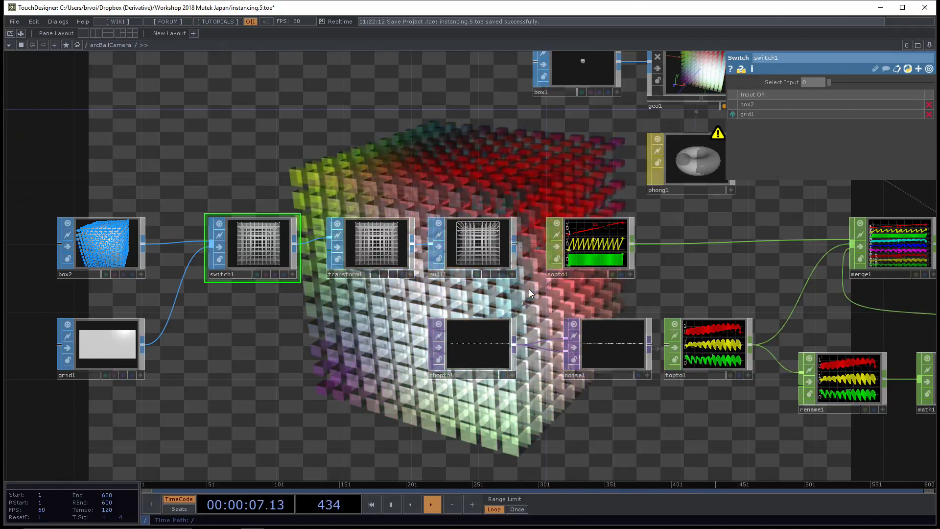
# Add a Torus SOP to the network below grid1
pyautogui.moveTo(302, 433); pyautogui.dragTo(315, 412)
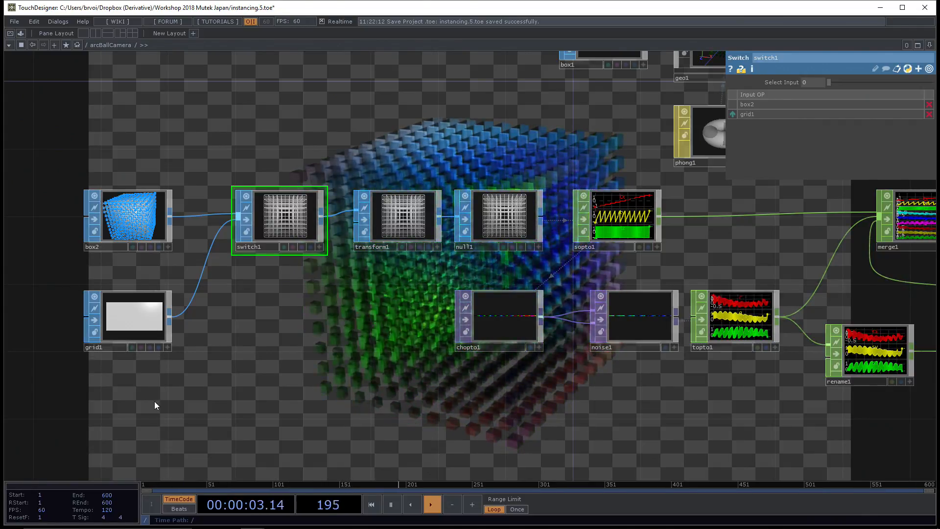
pyautogui.scroll(-2, 189, 382)
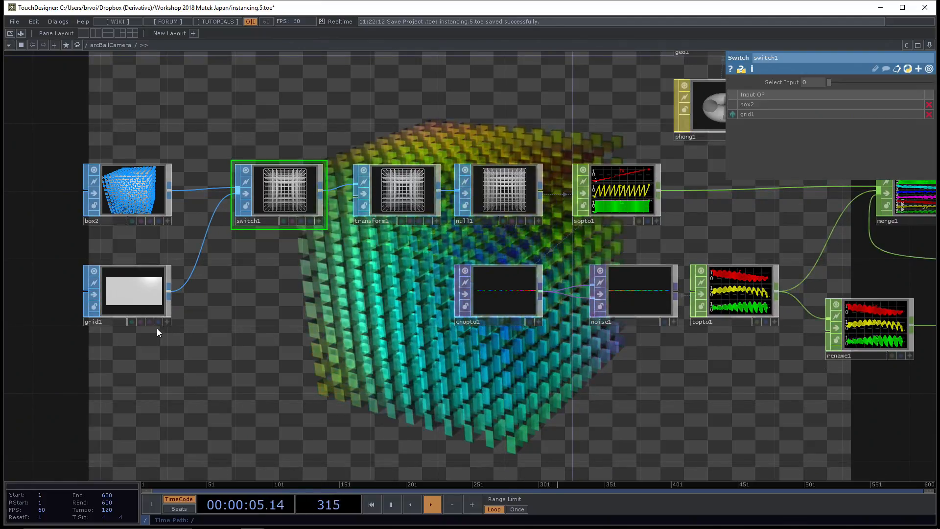
pyautogui.press('Tab')
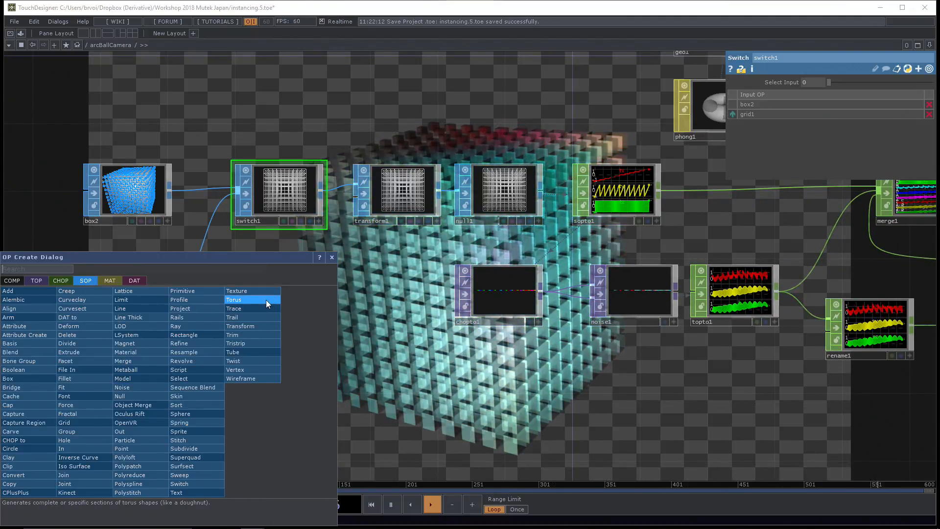
pyautogui.write('torus')
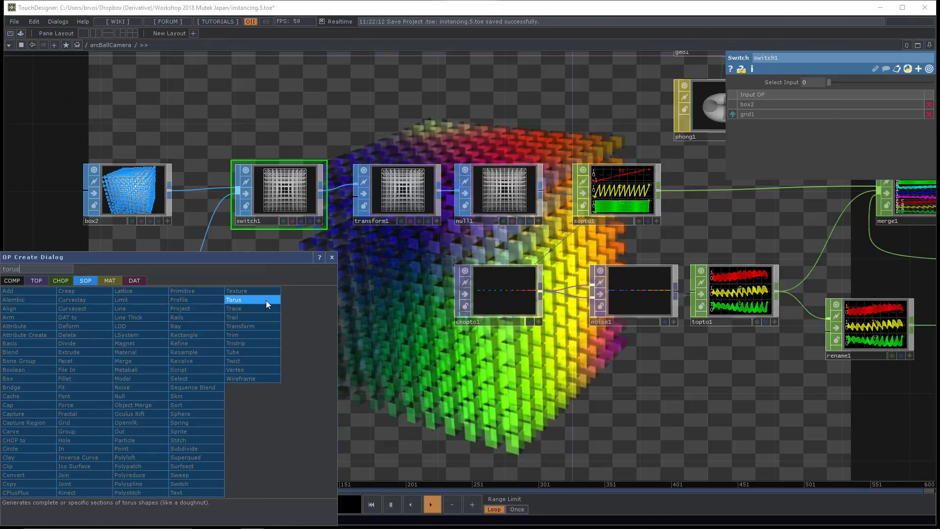
pyautogui.click(273, 300)
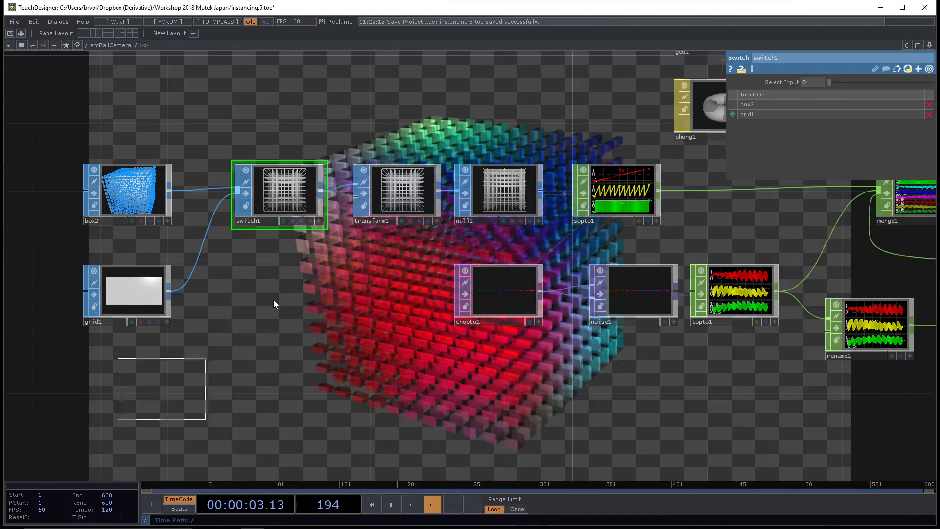
pyautogui.click(128, 396)
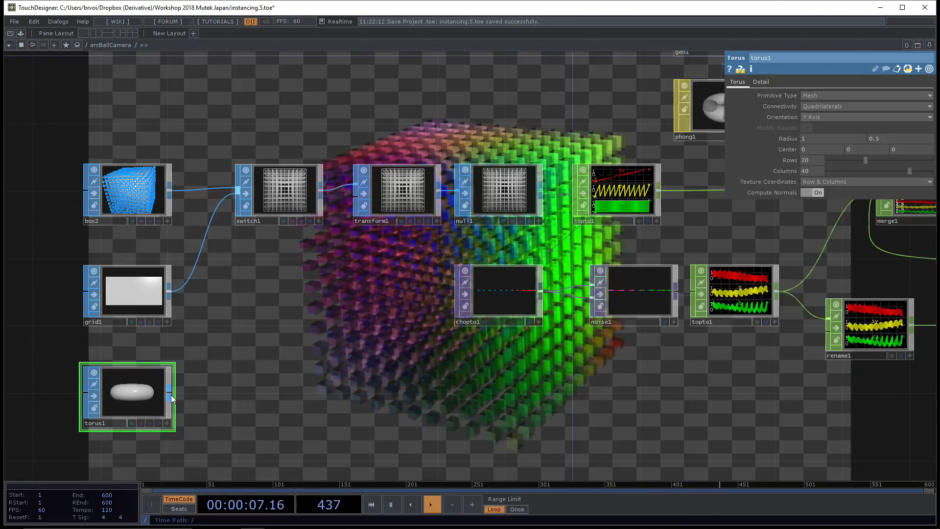
# Connect torus1 as the third input of switch1 and set Select Input to 3
pyautogui.click(169, 395)
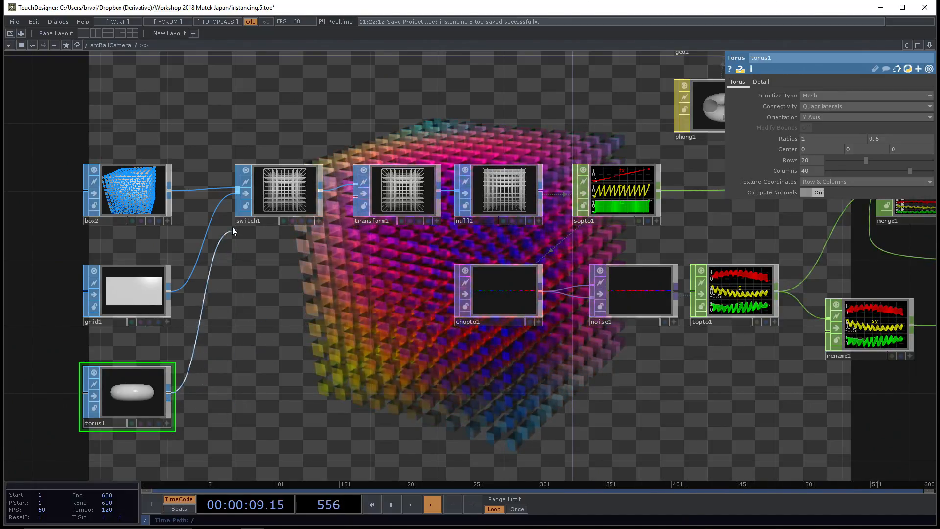
pyautogui.click(284, 187)
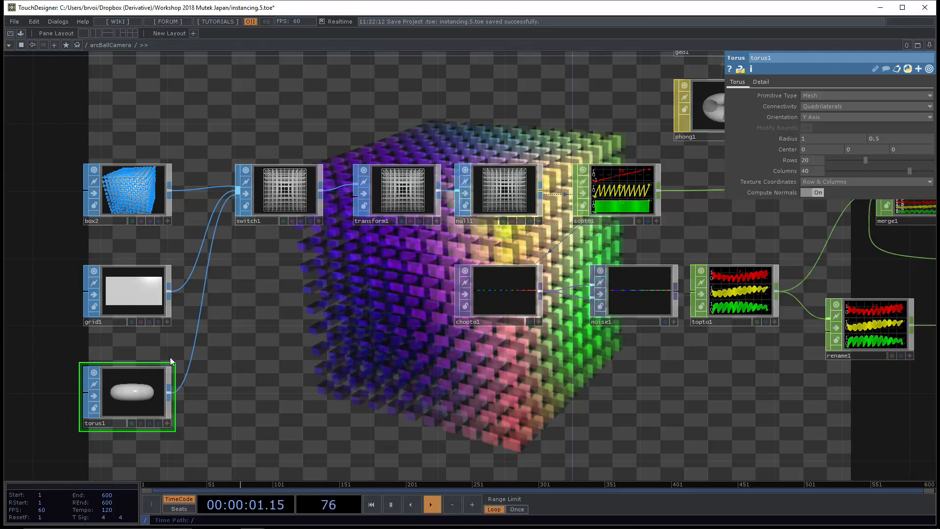
pyautogui.click(305, 178)
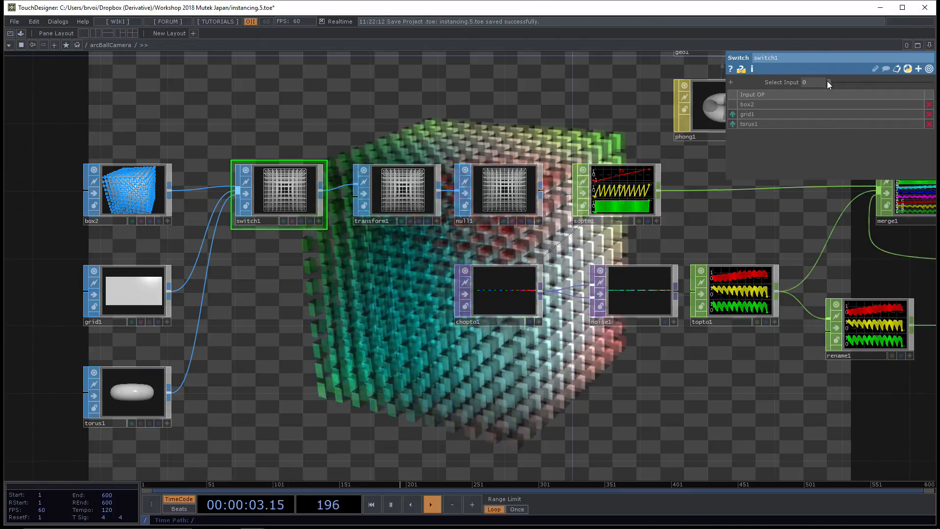
pyautogui.moveTo(827, 81); pyautogui.dragTo(856, 78)
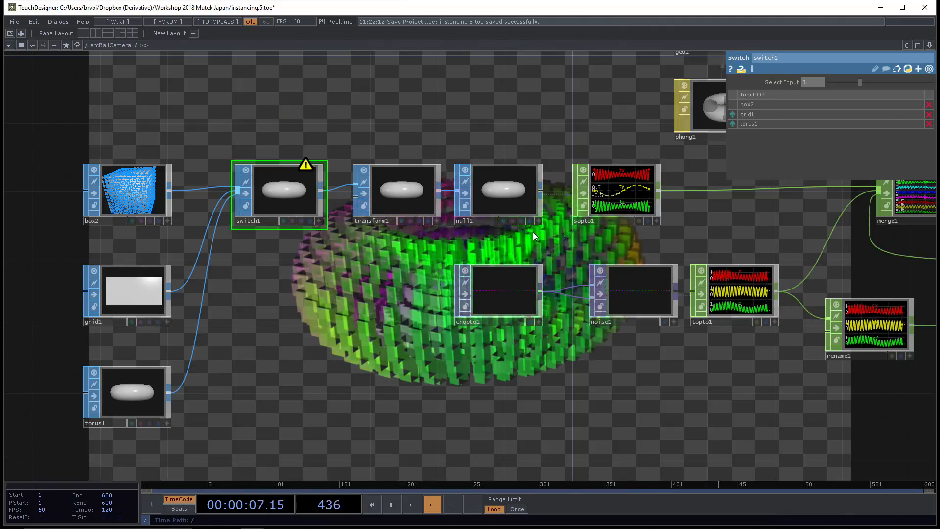
# Set the radius of torus1 to 2 and 1, with 30 rows and 60 columns
pyautogui.click(138, 389)
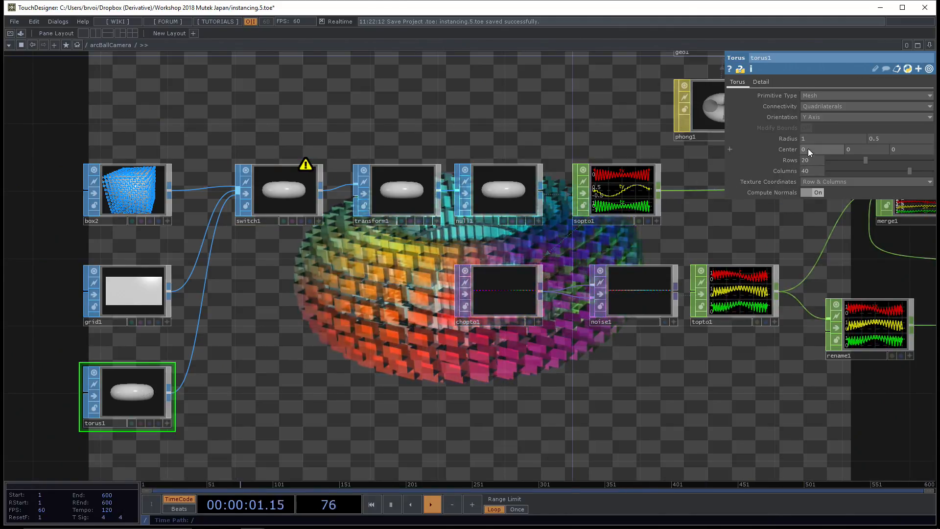
pyautogui.middleClick(791, 138)
pyautogui.moveTo(791, 137)
pyautogui.mouseDown(button='middle')
pyautogui.moveTo(791, 128)
pyautogui.moveTo(803, 128)
pyautogui.moveTo(808, 139)
pyautogui.mouseUp(button='middle')
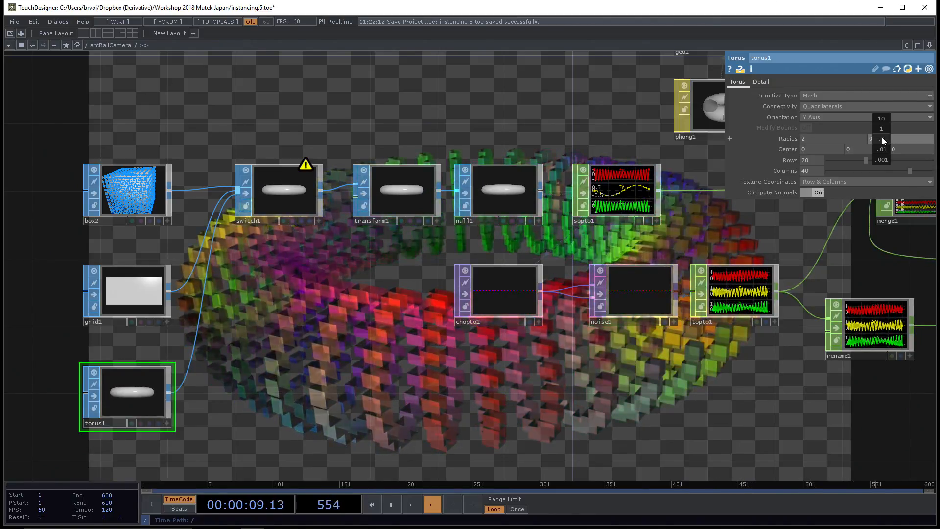
pyautogui.moveTo(882, 137)
pyautogui.mouseDown(button='middle')
pyautogui.moveTo(891, 128)
pyautogui.moveTo(881, 128)
pyautogui.moveTo(886, 145)
pyautogui.mouseUp(button='middle')
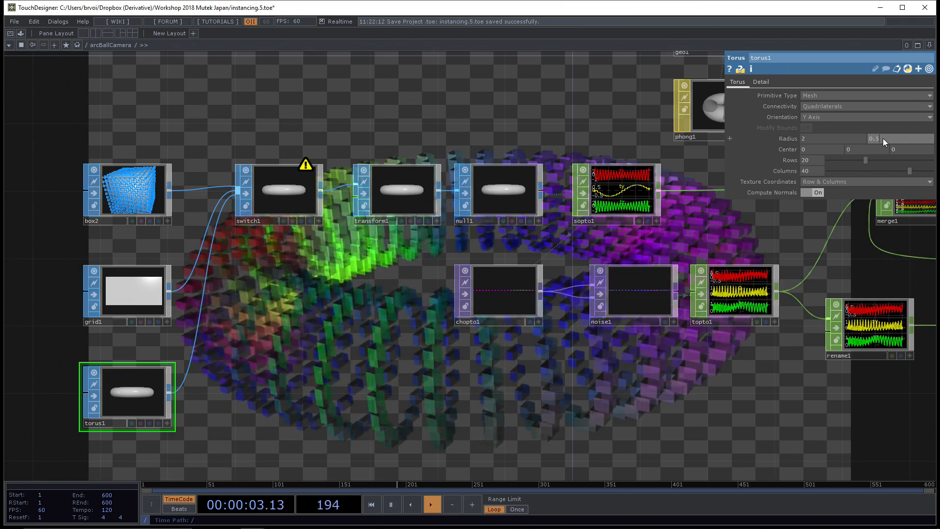
pyautogui.moveTo(882, 138)
pyautogui.mouseDown(button='middle')
pyautogui.moveTo(882, 129)
pyautogui.moveTo(898, 129)
pyautogui.mouseUp(button='middle')
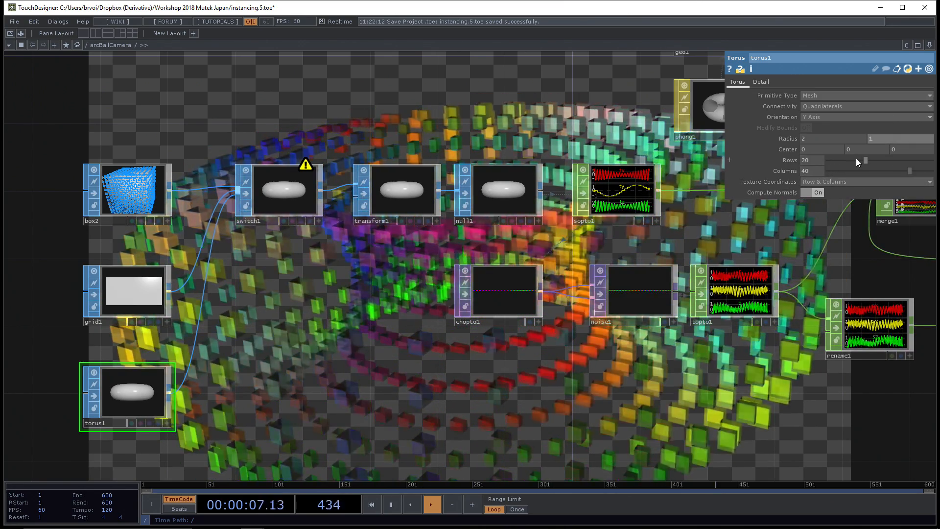
pyautogui.moveTo(866, 160); pyautogui.dragTo(932, 170)
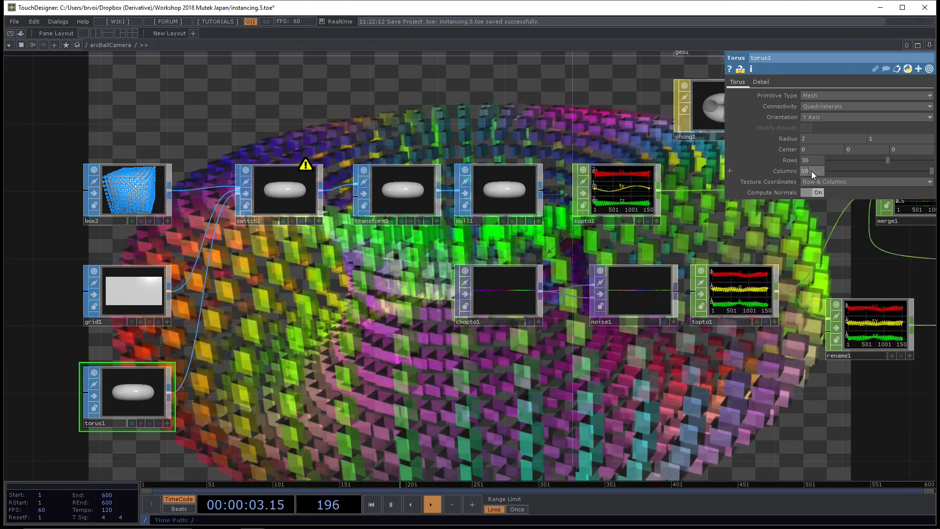
pyautogui.moveTo(812, 171); pyautogui.dragTo(818, 166)
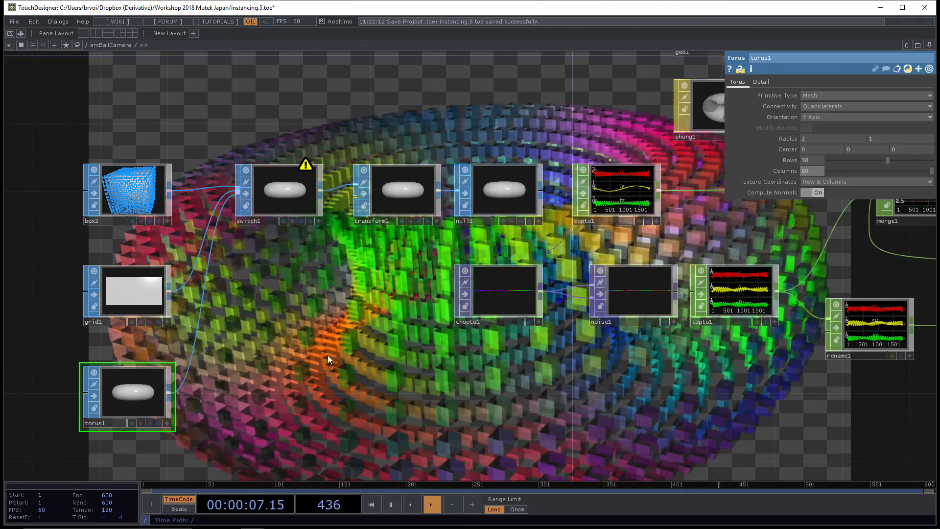
# Try the Z Axis orientation on torus1 and set it back to Y Axis
pyautogui.moveTo(328, 354); pyautogui.dragTo(320, 336)
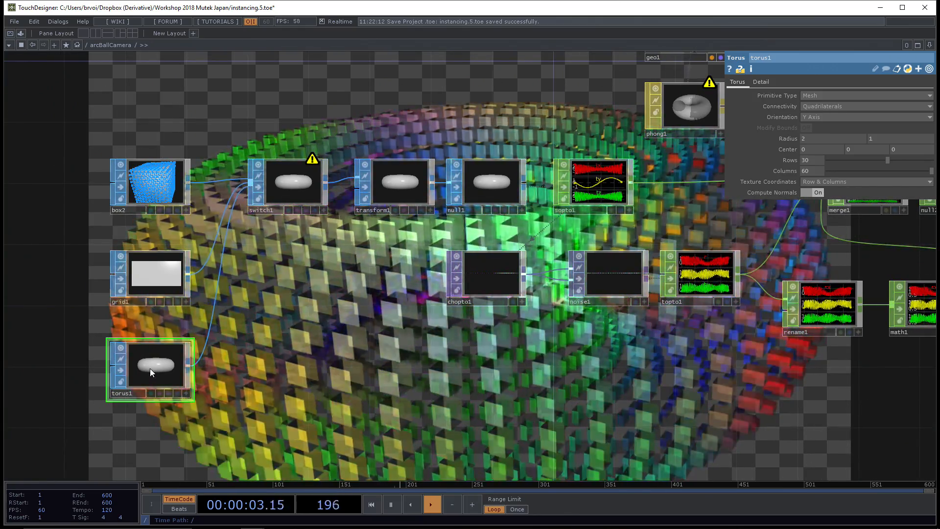
pyautogui.click(810, 118)
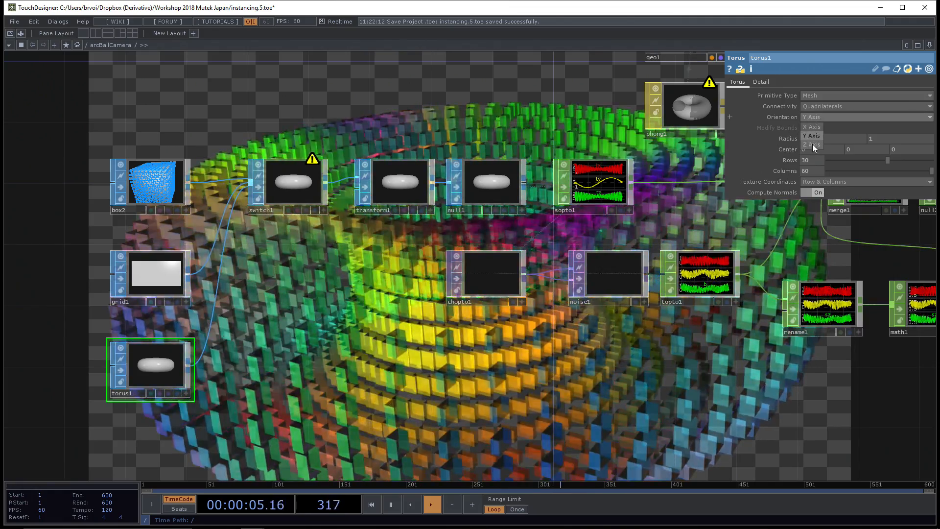
pyautogui.click(813, 144)
pyautogui.click(816, 116)
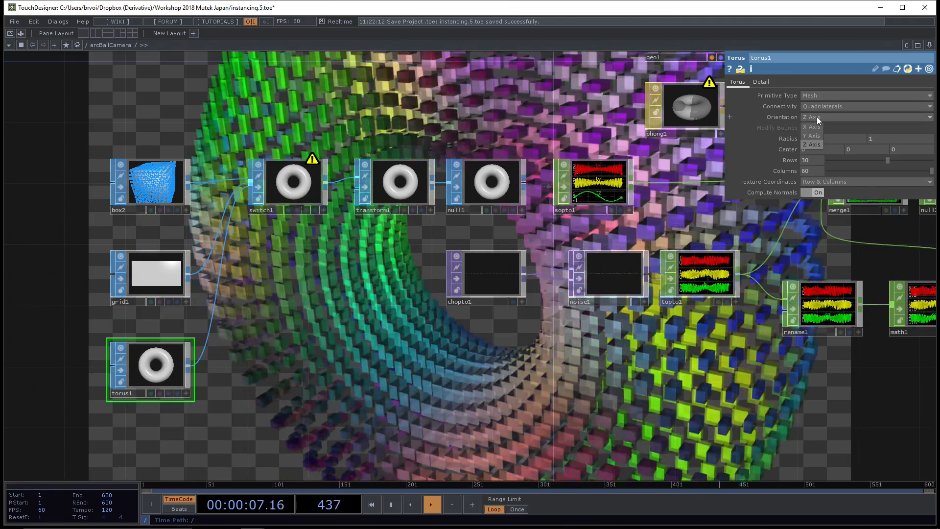
pyautogui.click(817, 133)
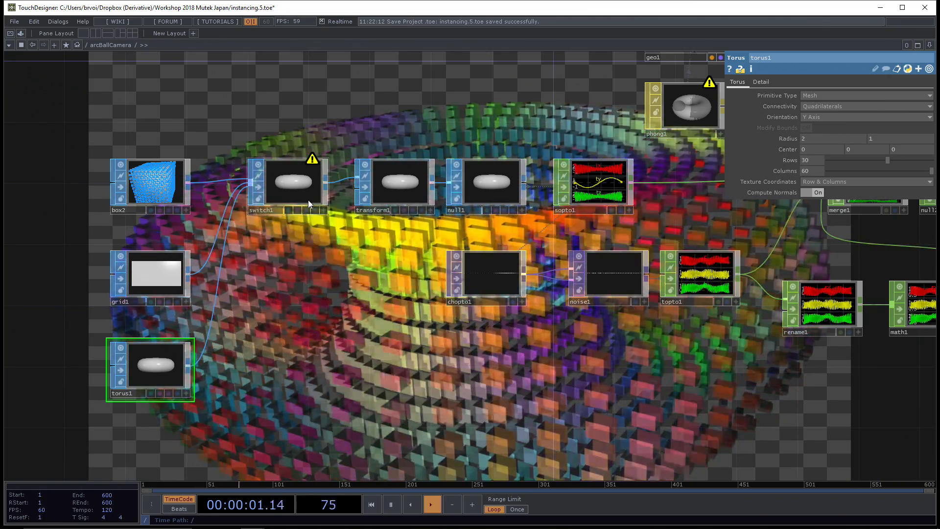
# Reduce the density of torus1 to 26 rows and 50 columns
pyautogui.middleClick(306, 184)
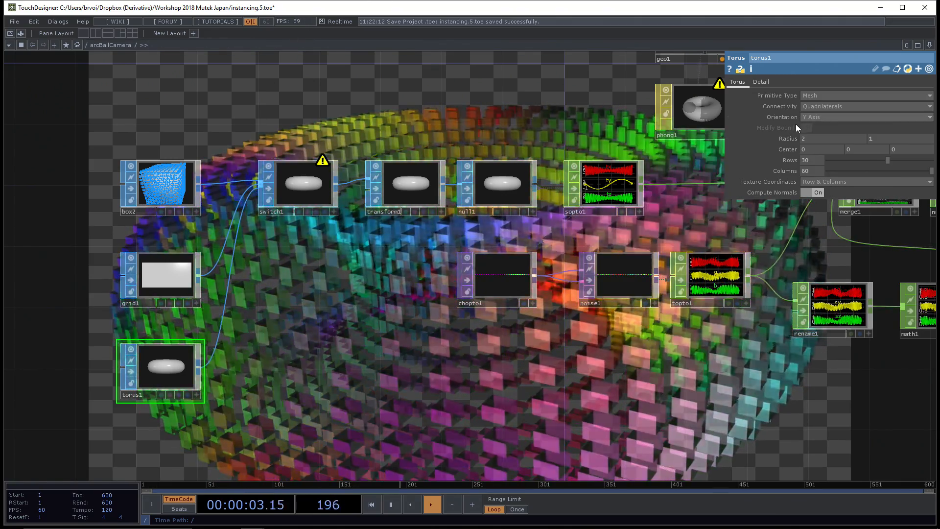
pyautogui.moveTo(882, 160); pyautogui.dragTo(876, 162)
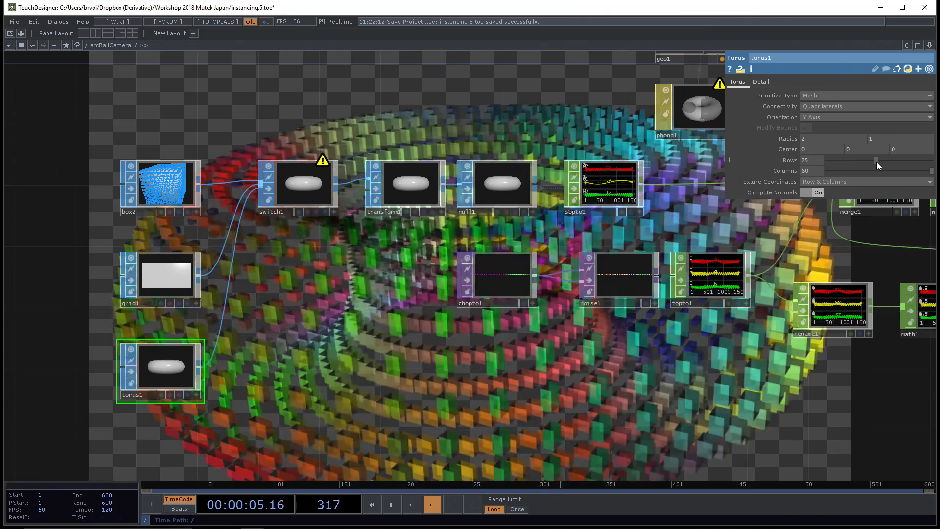
pyautogui.moveTo(930, 171); pyautogui.dragTo(869, 160)
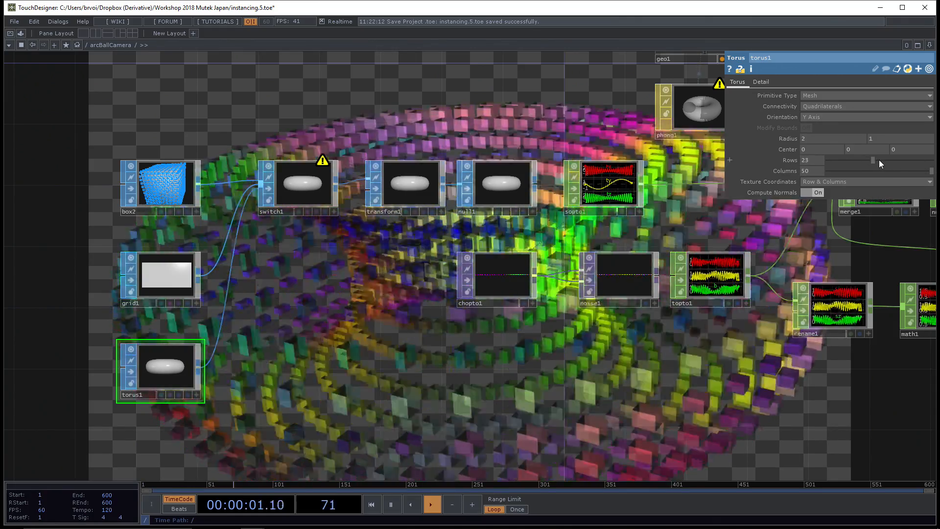
pyautogui.moveTo(879, 159); pyautogui.dragTo(880, 160)
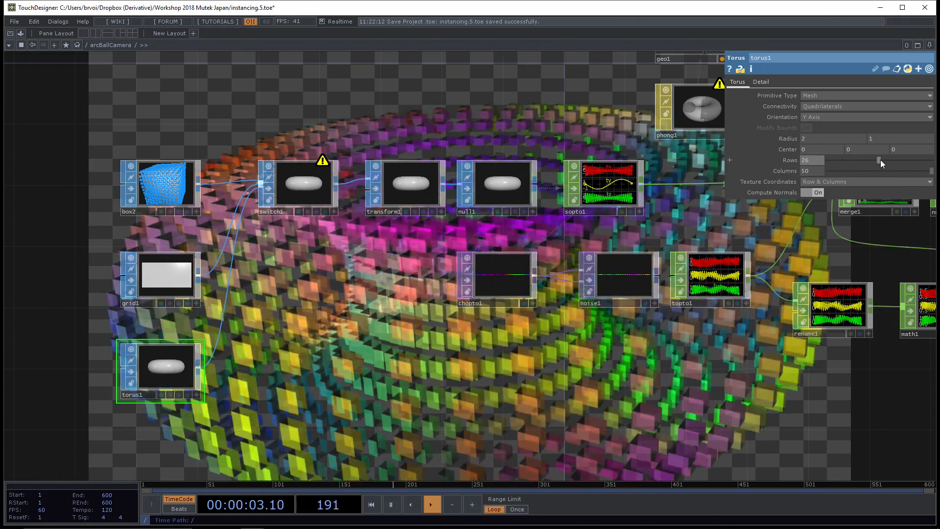
pyautogui.scroll(4, 809, 159)
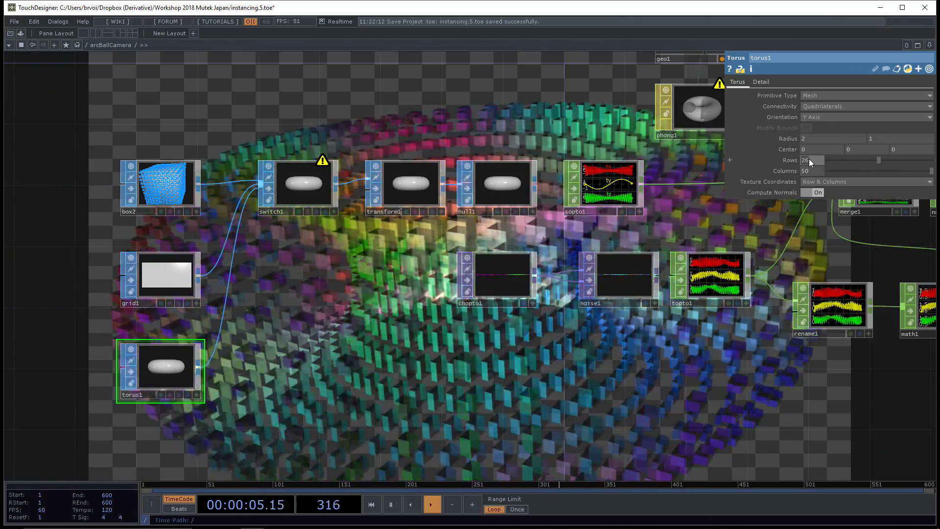
# Set torus1 to 30 rows and 60 columns
pyautogui.click(810, 170)
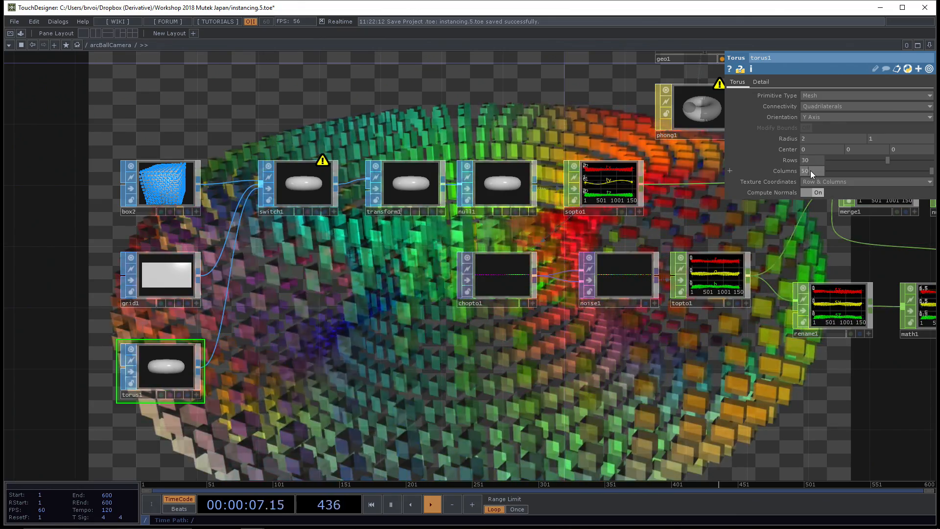
pyautogui.write('500')
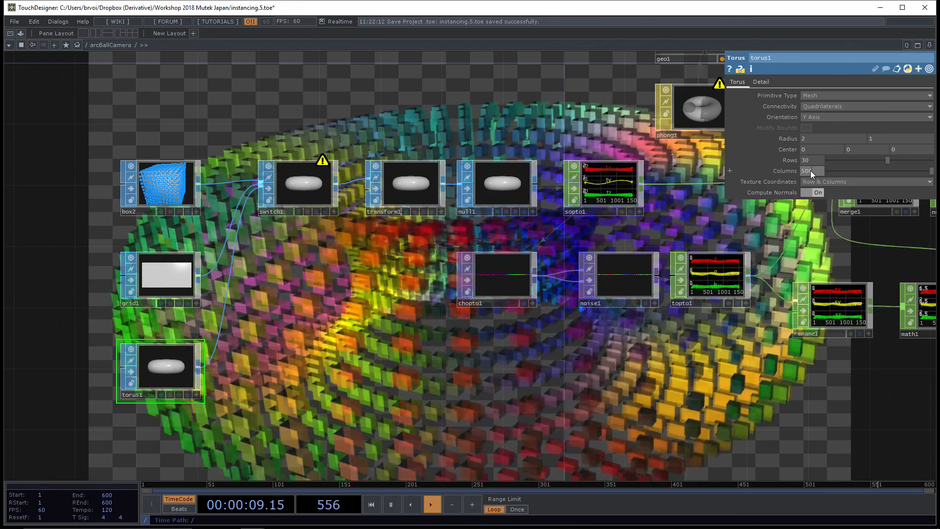
pyautogui.press('BackSpace')
pyautogui.press('BackSpace')
pyautogui.press('BackSpace')
pyautogui.write('60')
pyautogui.press('Return')
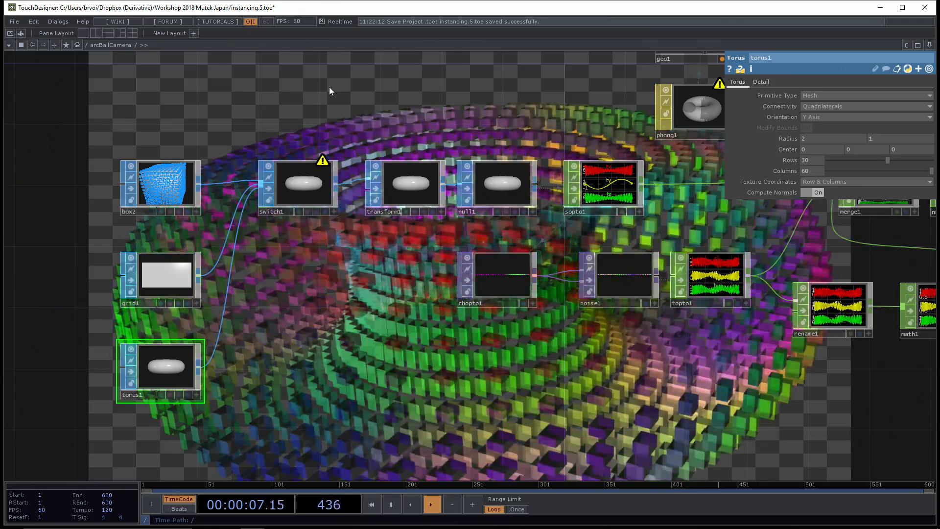
# Move box2, grid1, torus1 and switch1 together away from transform1 to open a gap in the SOP chain
pyautogui.scroll(5, 329, 87)
pyautogui.scroll(-4, 286, 98)
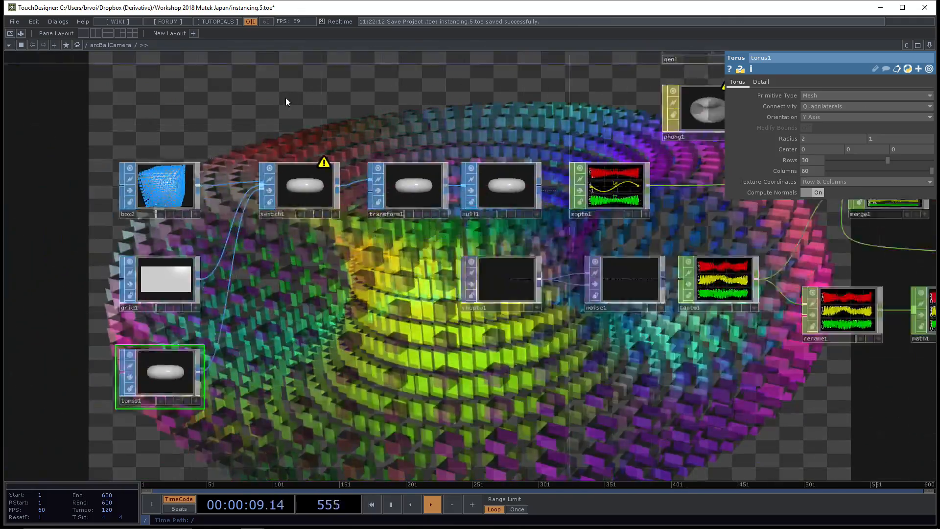
pyautogui.scroll(3, 306, 95)
pyautogui.scroll(-3, 358, 116)
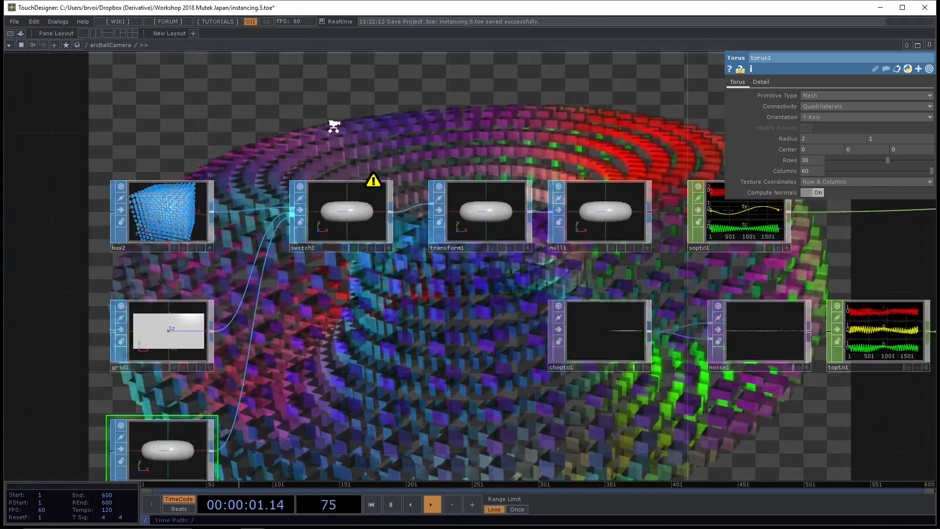
pyautogui.scroll(-1, 412, 124)
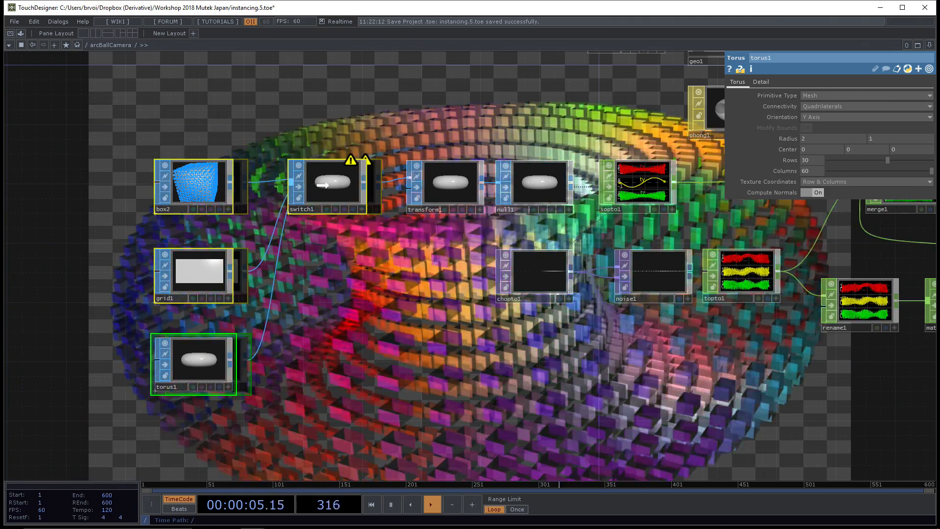
pyautogui.moveTo(322, 184); pyautogui.dragTo(254, 185)
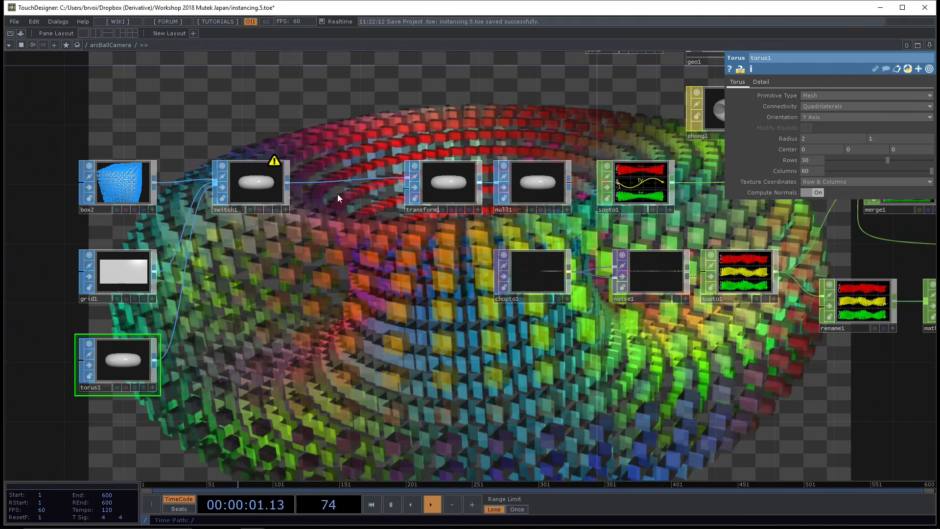
# Insert a Noise SOP on the wire between switch1 and transform1
pyautogui.rightClick(338, 182)
pyautogui.click(352, 172)
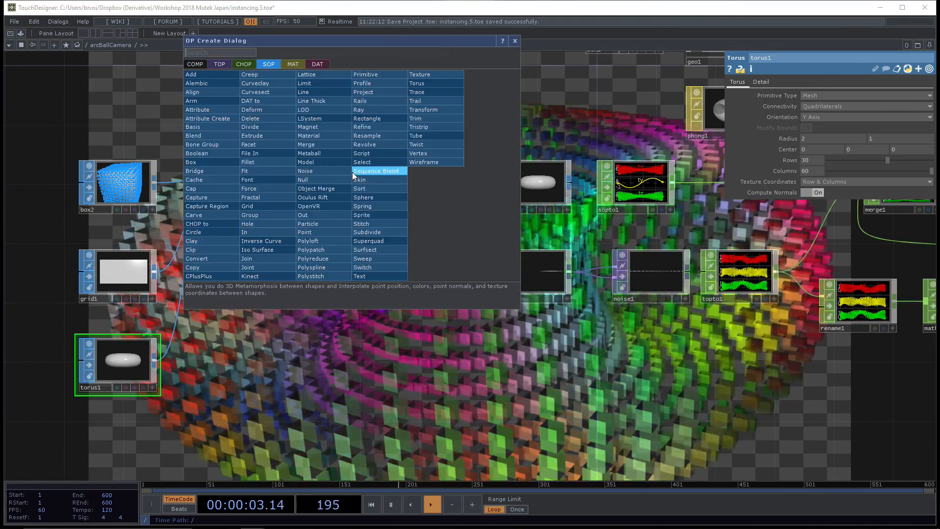
pyautogui.write('noise')
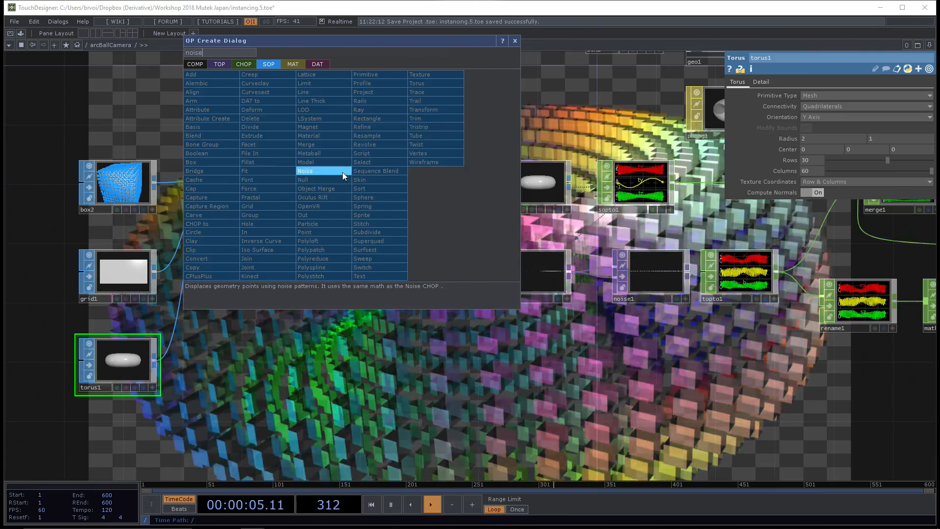
pyautogui.click(342, 172)
pyautogui.click(349, 184)
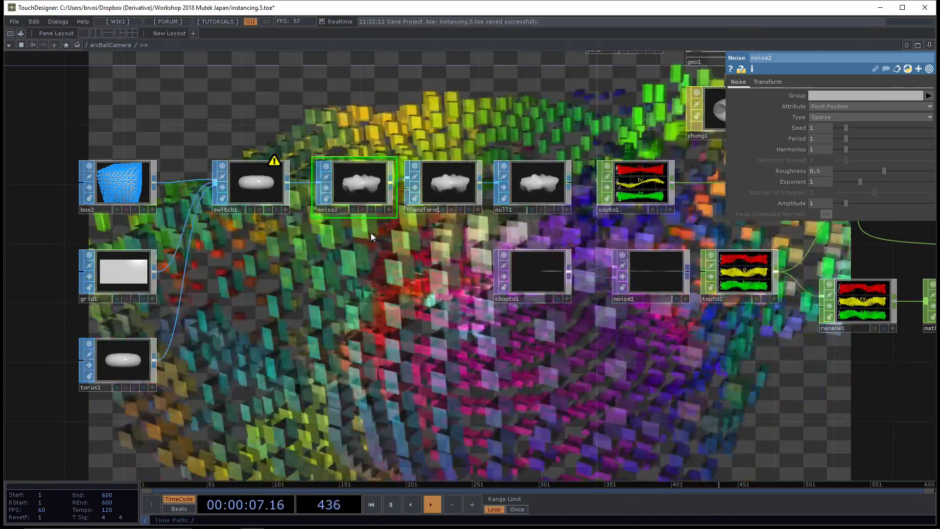
# Set the amplitude of the noise2 SOP to 0.46
pyautogui.scroll(2, 362, 142)
pyautogui.scroll(4, 389, 137)
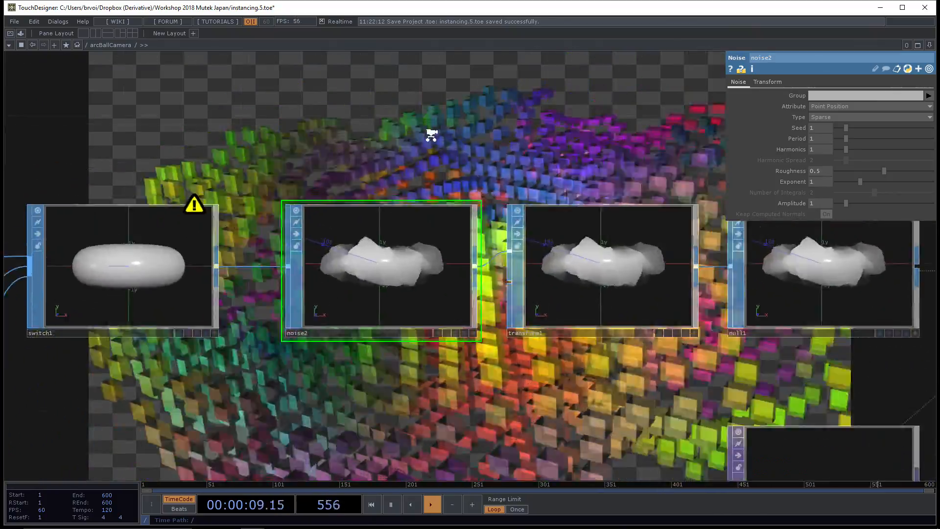
pyautogui.scroll(-1, 429, 136)
pyautogui.scroll(-3, 455, 114)
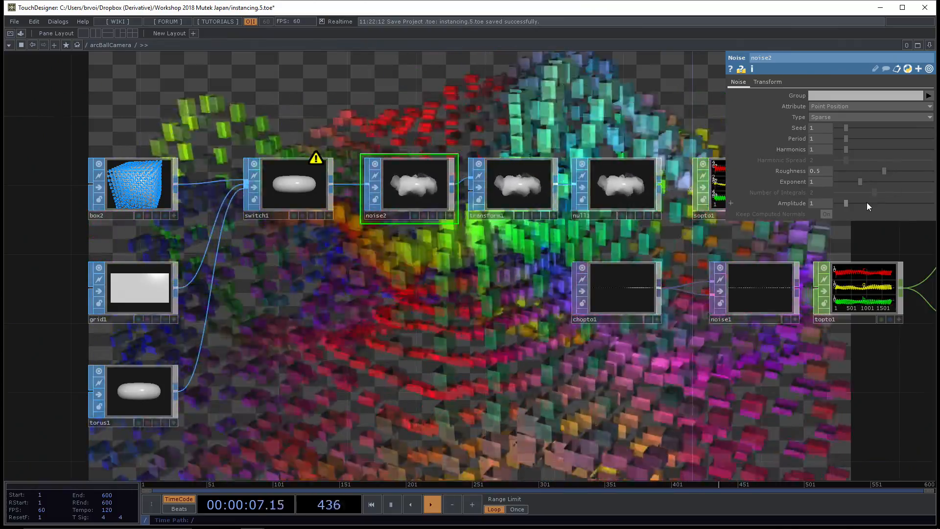
pyautogui.moveTo(865, 203); pyautogui.dragTo(836, 209)
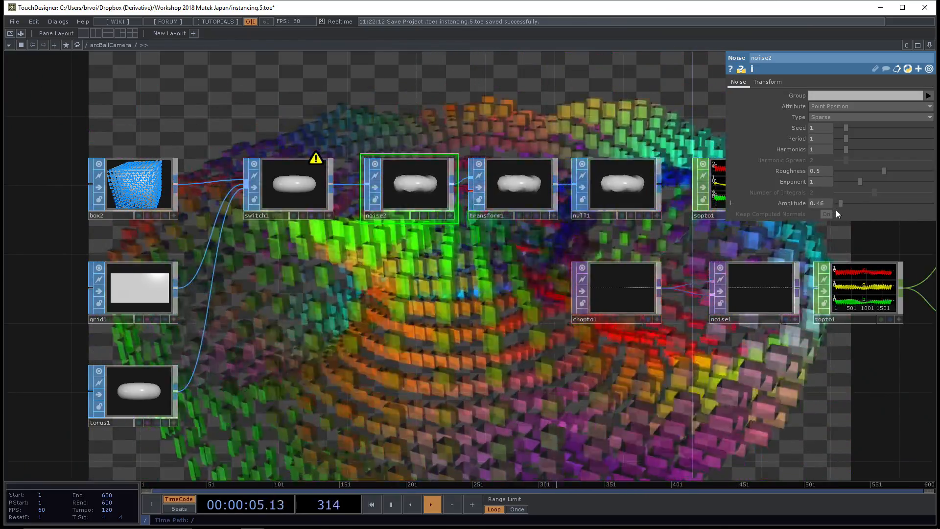
# Examine the operator info of noise2, switch1, box2 and grid1 for cook times, cook counts and point counts
pyautogui.middleClick(405, 184)
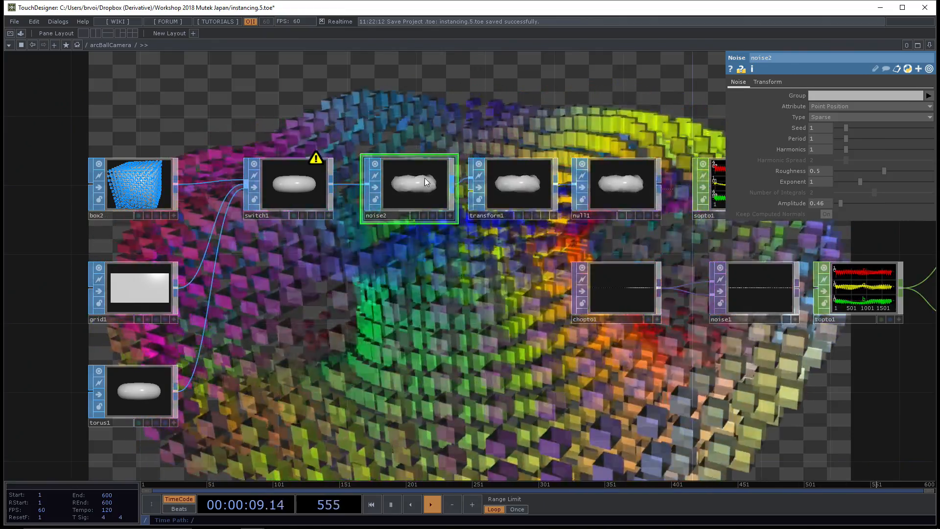
pyautogui.middleClick(424, 180)
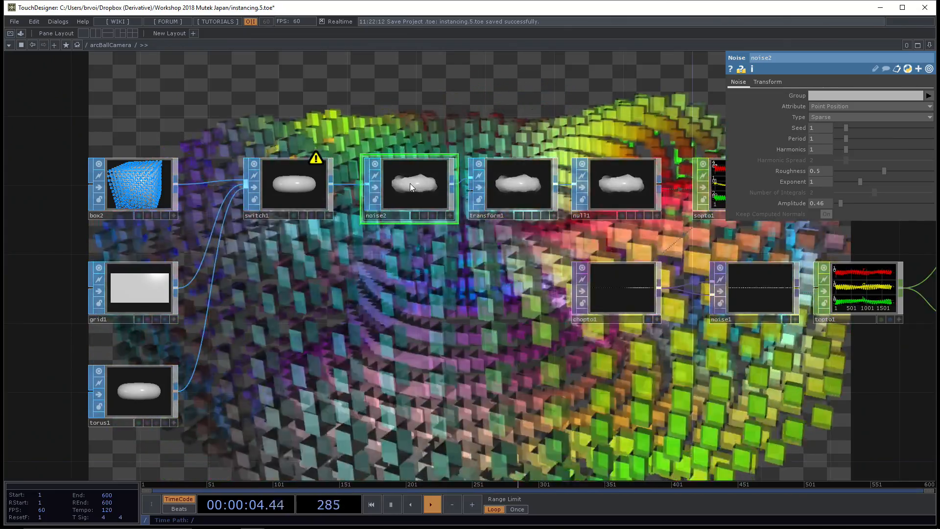
pyautogui.middleClick(410, 185)
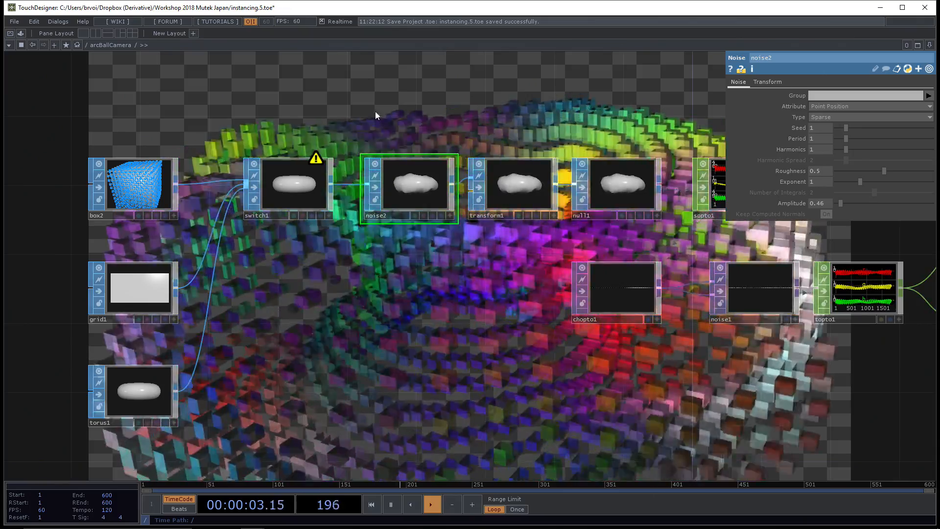
pyautogui.middleClick(396, 175)
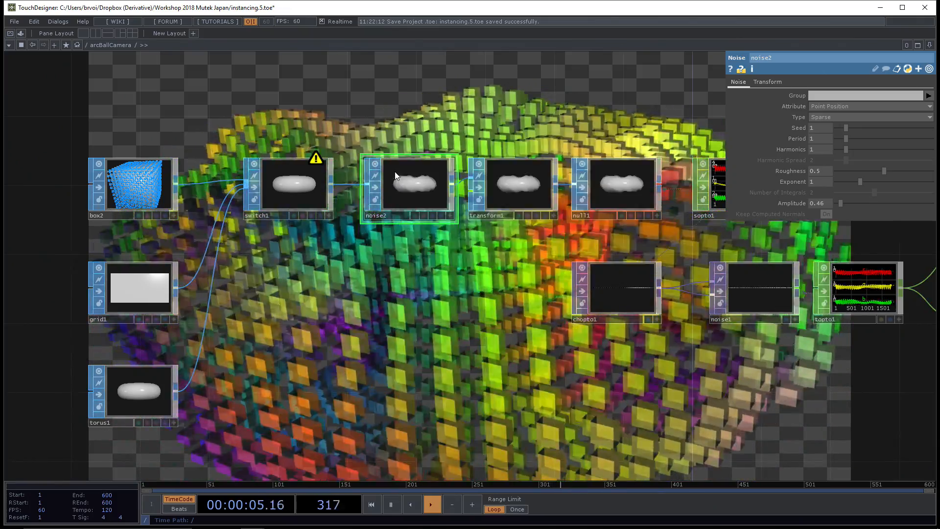
pyautogui.middleClick(287, 186)
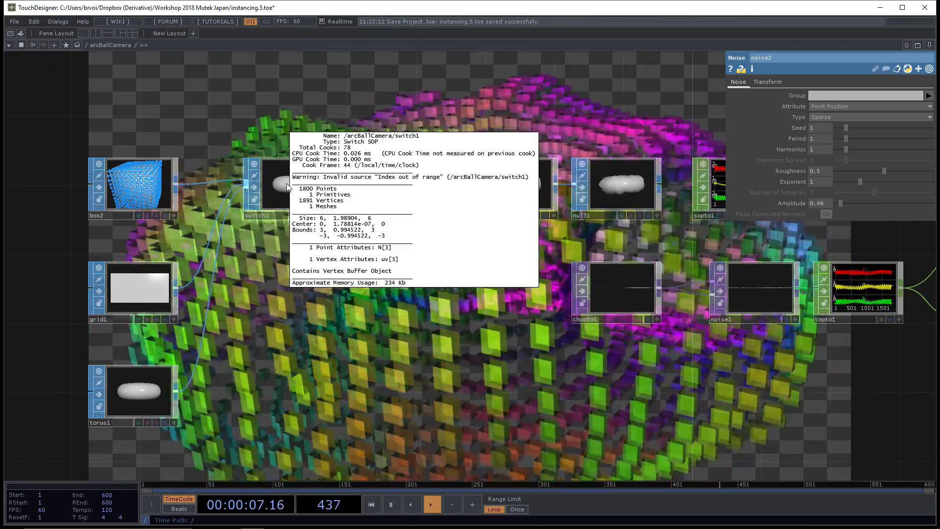
pyautogui.middleClick(139, 186)
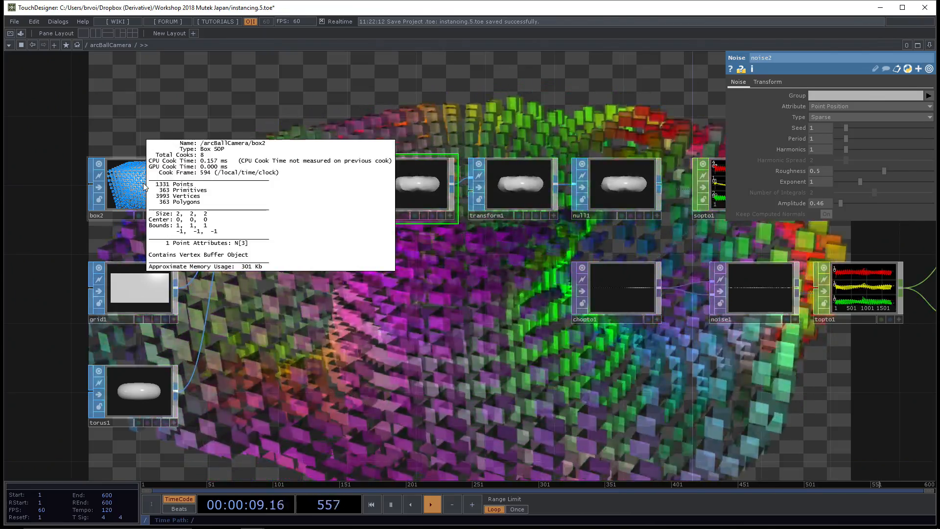
pyautogui.middleClick(170, 278)
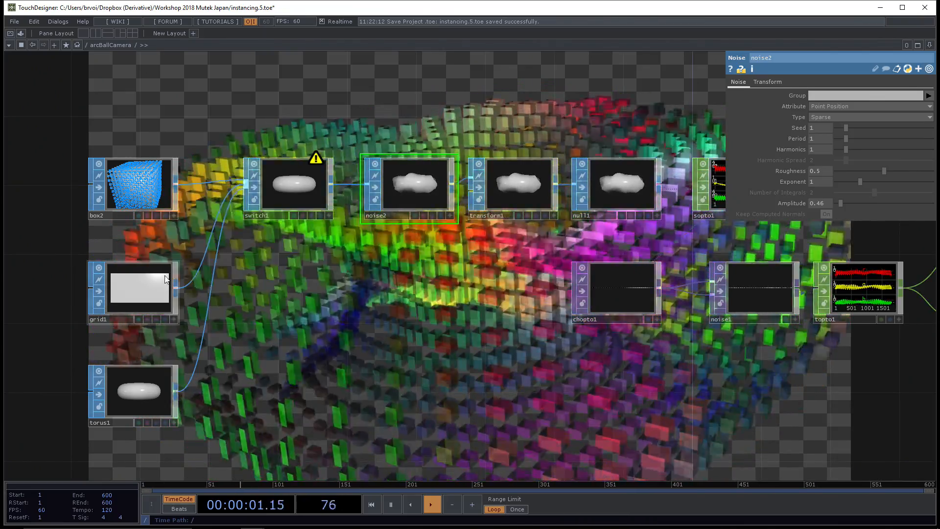
pyautogui.middleClick(436, 195)
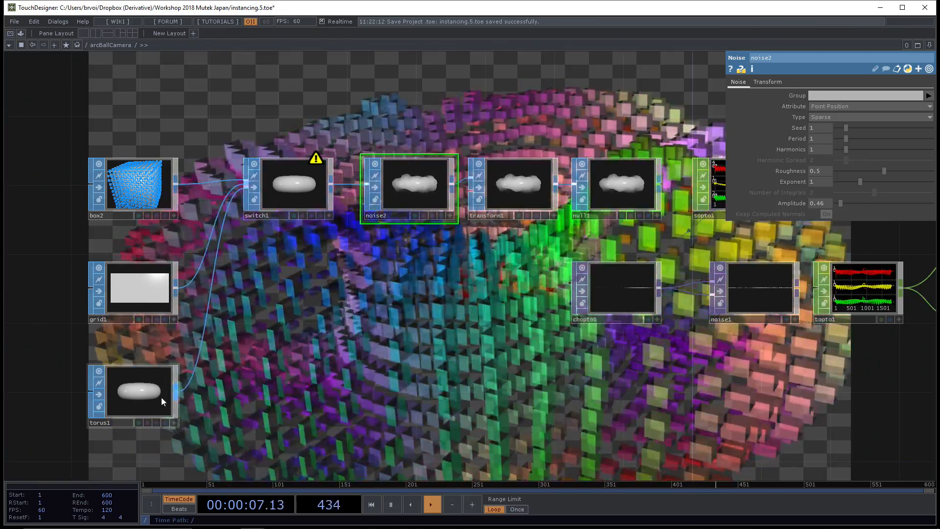
# Try torus1 with 100 rows and 100 columns and check the operator info of noise2
pyautogui.click(144, 392)
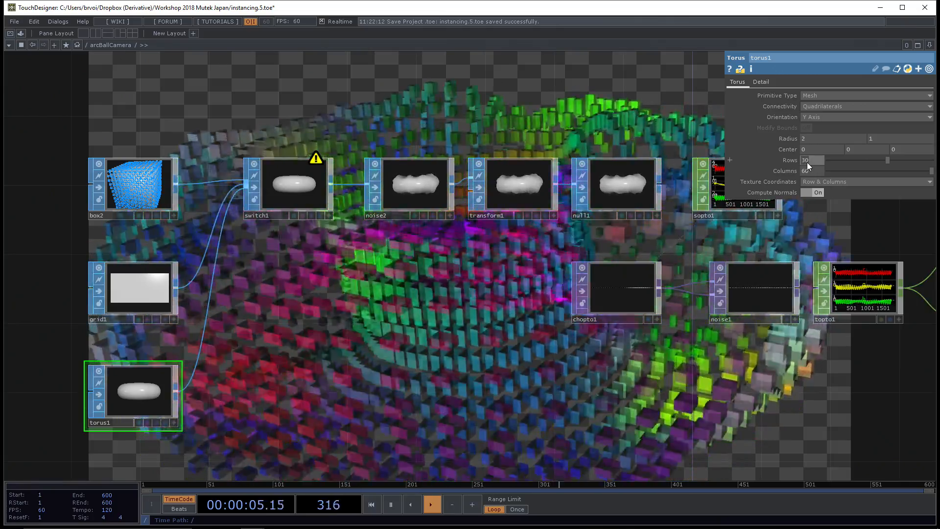
pyautogui.write('100')
pyautogui.press('Tab')
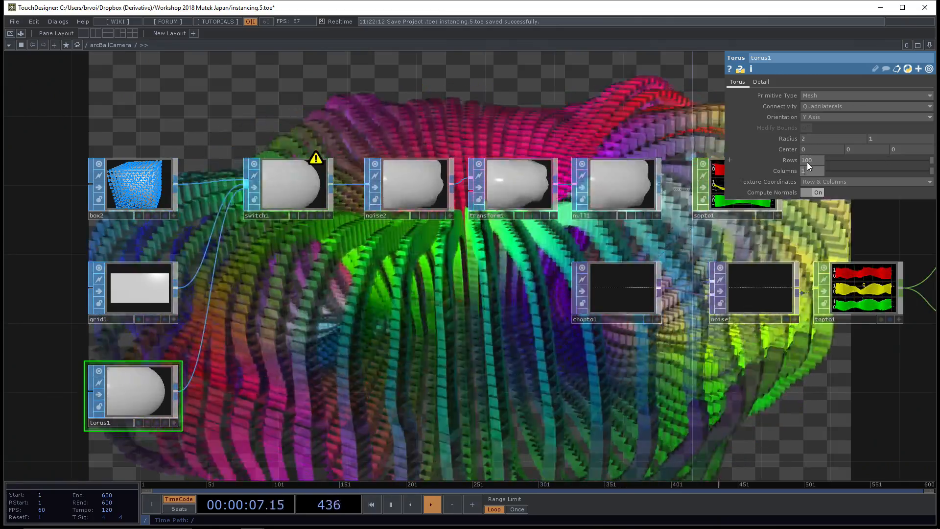
pyautogui.write('100')
pyautogui.press('Return')
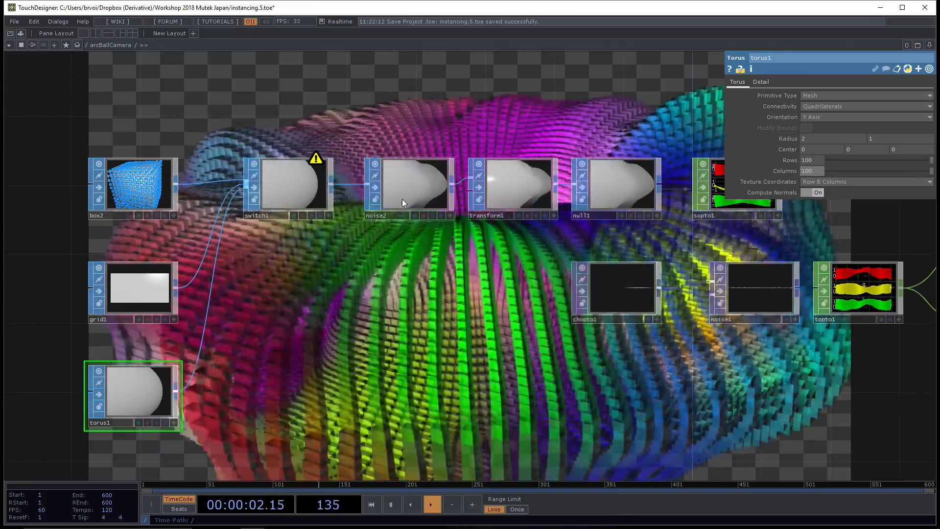
pyautogui.moveTo(401, 199); pyautogui.dragTo(483, 154, button='middle')
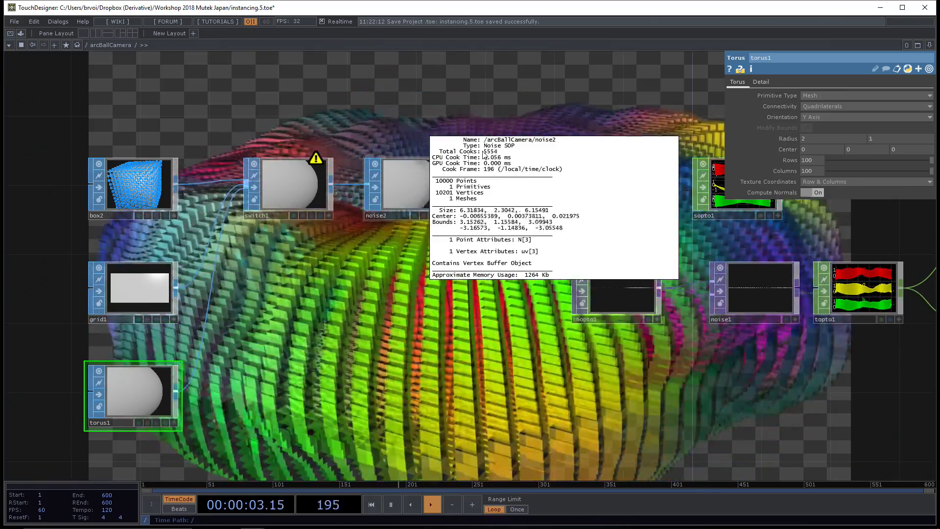
pyautogui.moveTo(429, 167); pyautogui.dragTo(430, 166, button='middle')
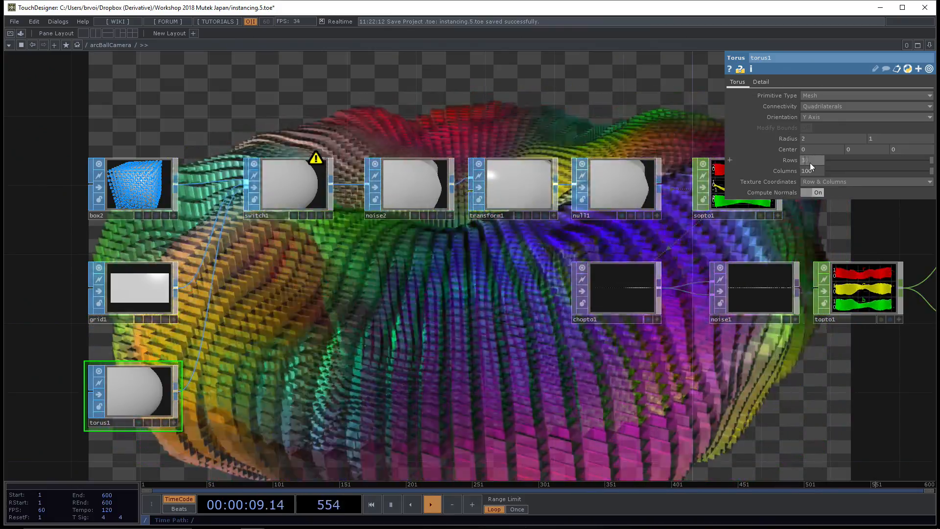
# Set torus1 back to 30 rows and 60 columns
pyautogui.click(809, 160)
pyautogui.write('30')
pyautogui.press('Return')
pyautogui.write('60')
pyautogui.press('Return')
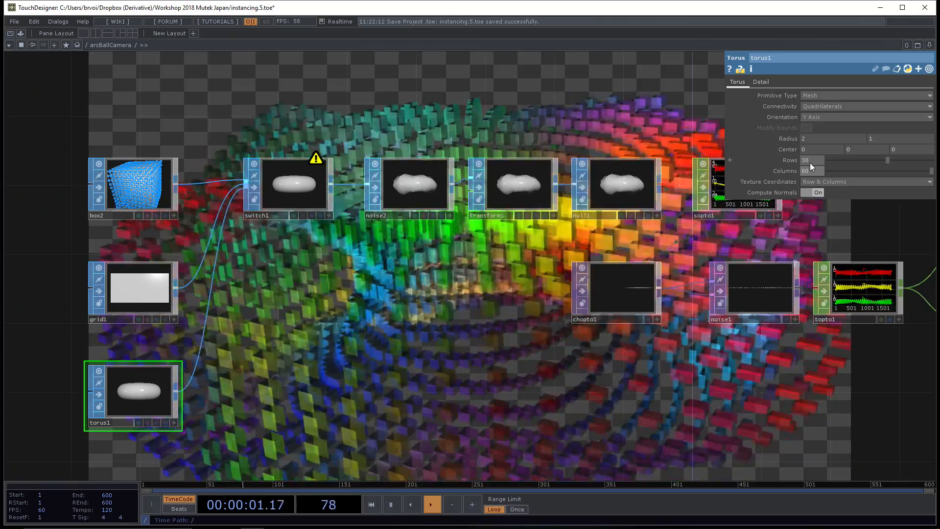
# Bypass the noise2 SOP and save the project
pyautogui.click(424, 184)
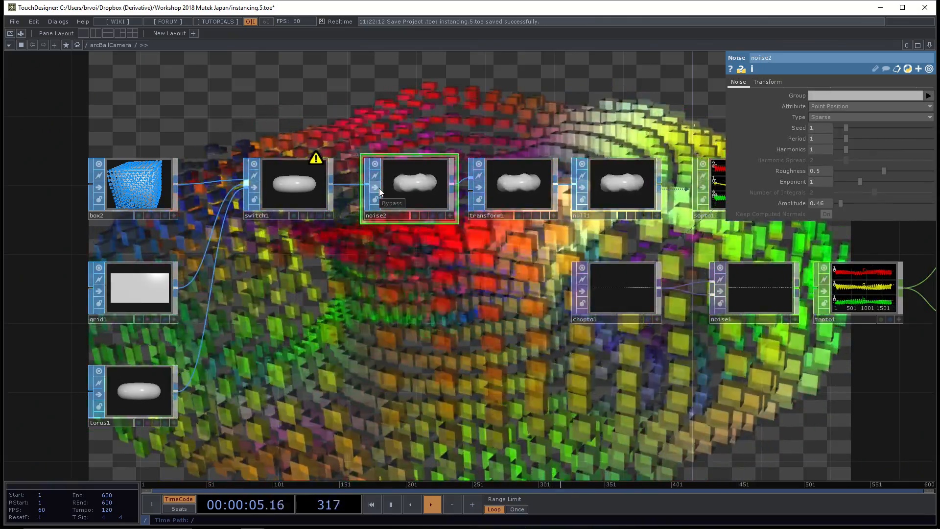
pyautogui.click(378, 189)
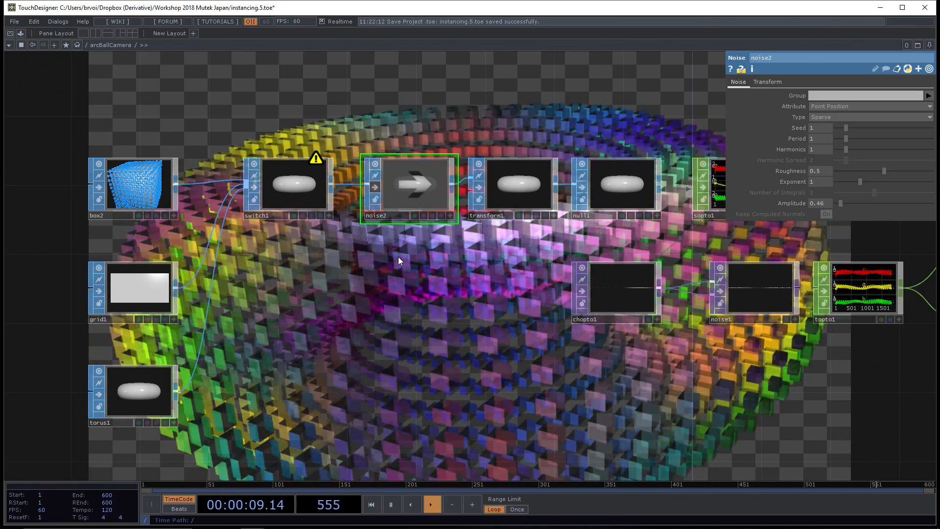
pyautogui.moveTo(679, 406); pyautogui.dragTo(478, 393)
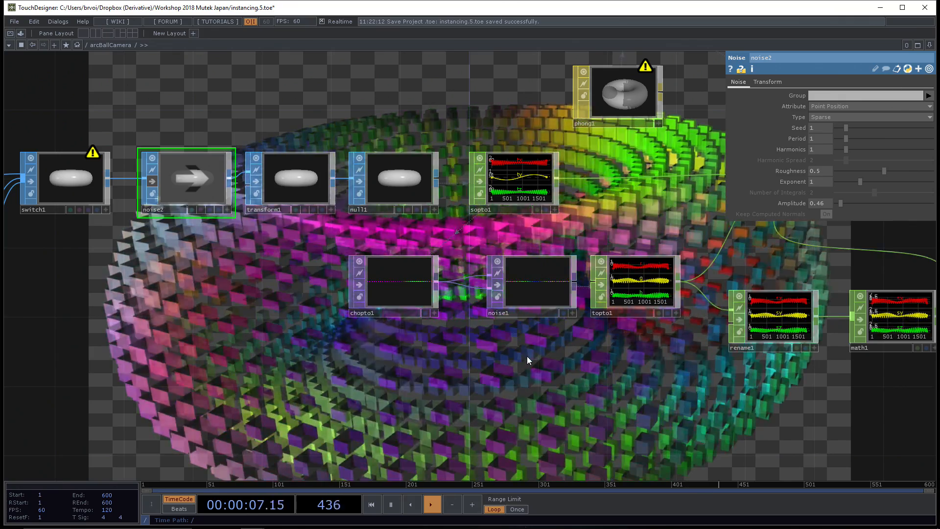
pyautogui.moveTo(527, 360); pyautogui.dragTo(516, 362)
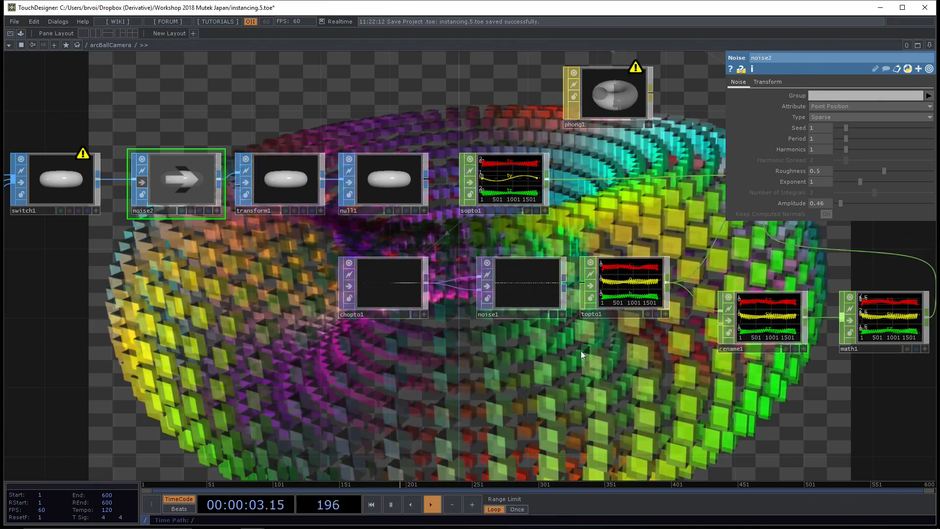
pyautogui.moveTo(535, 336); pyautogui.dragTo(486, 339)
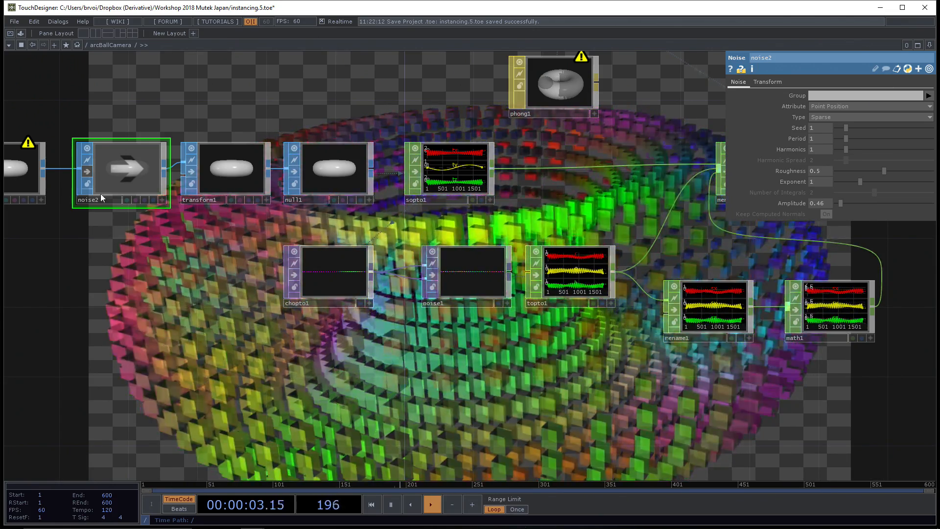
pyautogui.hotkey('ctrl', 's')
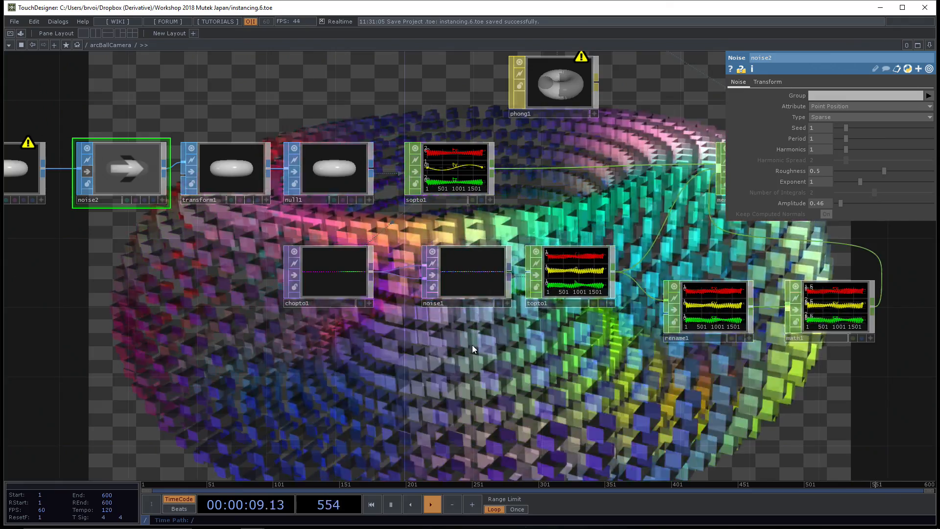
# Duplicate the noise1 TOP together with topto1 and place the copied pair below the originals
pyautogui.scroll(3, 472, 345)
pyautogui.moveTo(499, 338); pyautogui.dragTo(369, 369)
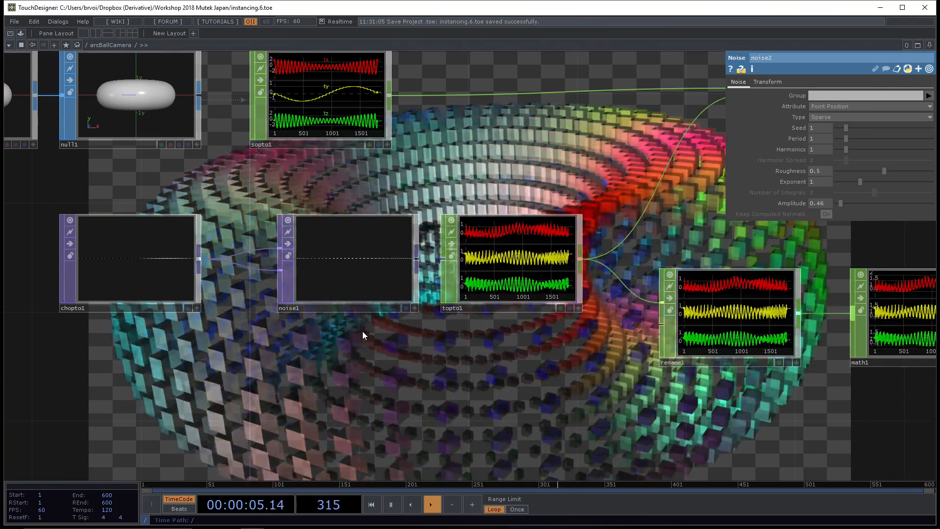
pyautogui.click(368, 265)
pyautogui.moveTo(461, 302); pyautogui.dragTo(371, 354)
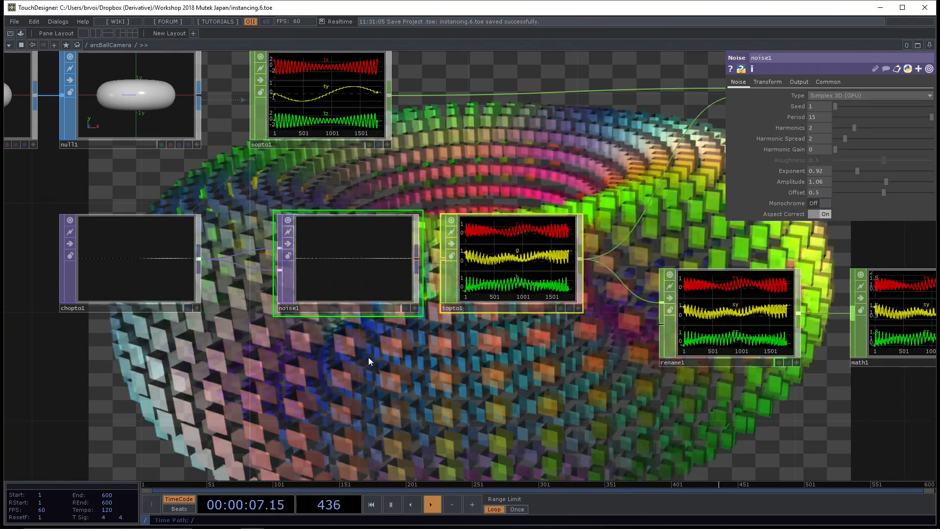
pyautogui.hotkey('ctrl', 'c')
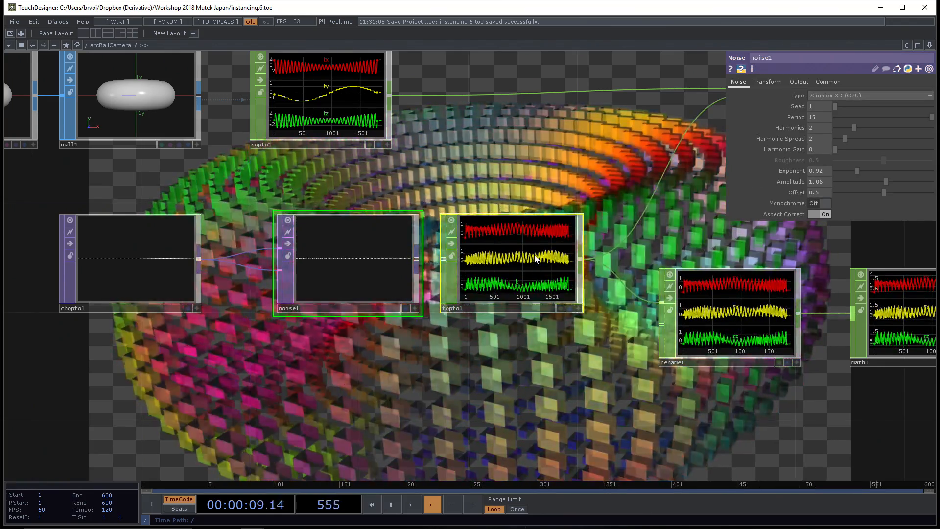
pyautogui.hotkey('ctrl', 'v')
pyautogui.moveTo(626, 399); pyautogui.dragTo(621, 338)
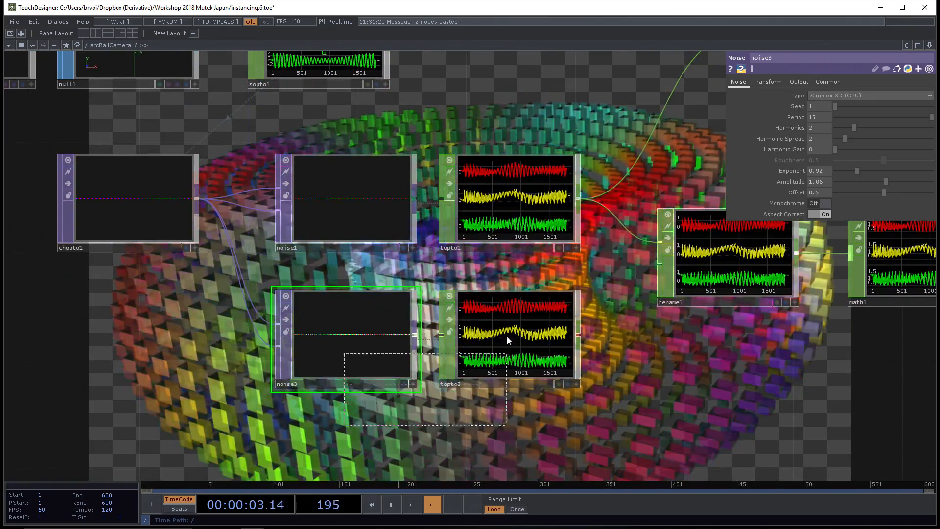
pyautogui.moveTo(507, 342); pyautogui.dragTo(506, 397)
pyautogui.moveTo(656, 407); pyautogui.dragTo(628, 360)
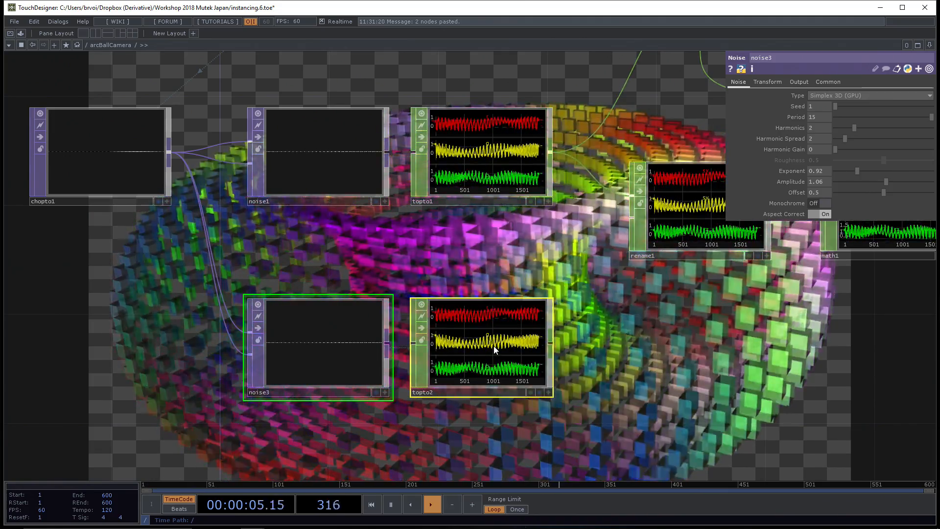
# Rename topto2's red, green and blue output channels to tx, ty and tz
pyautogui.click(493, 345)
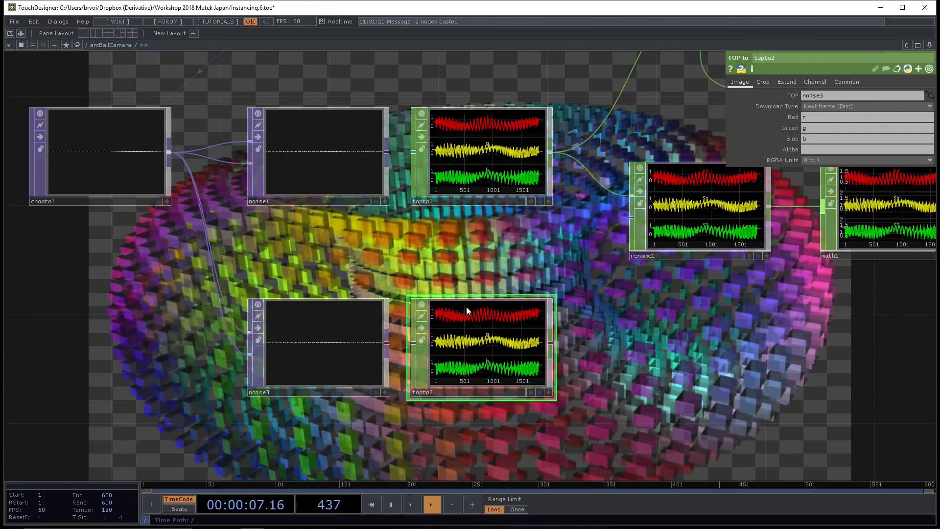
pyautogui.moveTo(505, 251); pyautogui.dragTo(504, 254)
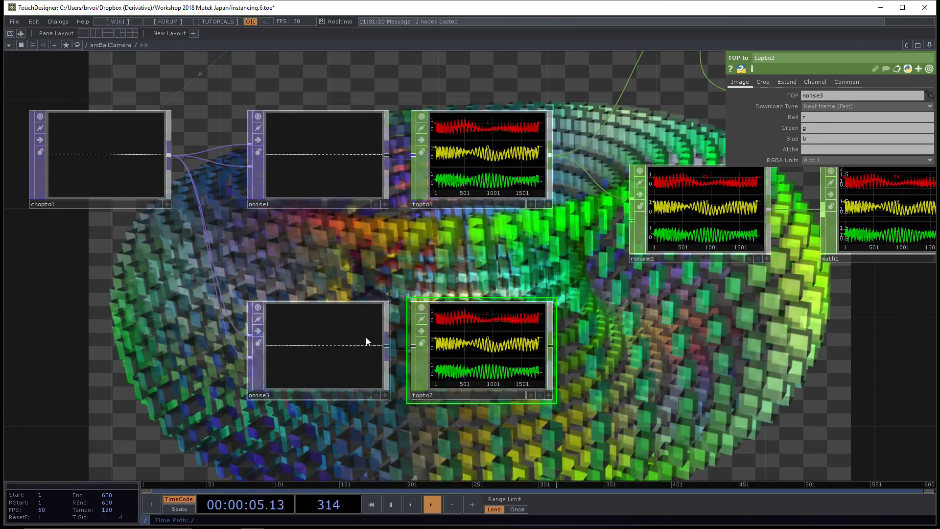
pyautogui.middleClick(302, 334)
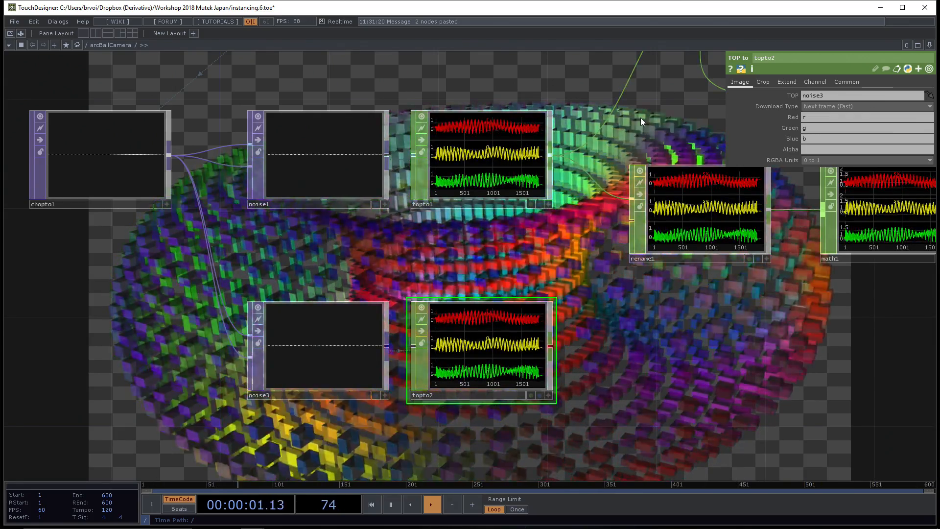
pyautogui.click(862, 117)
pyautogui.write('t')
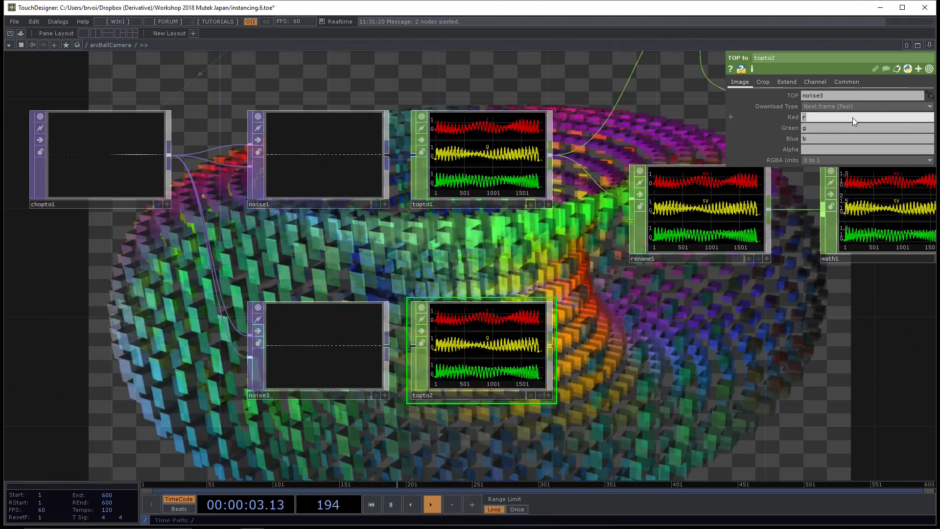
pyautogui.write('x')
pyautogui.click(838, 126)
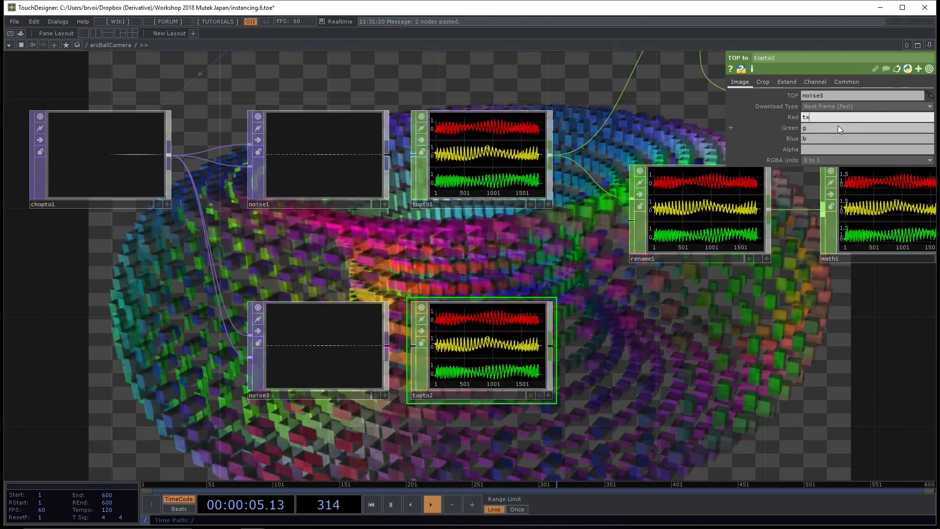
pyautogui.write('ty')
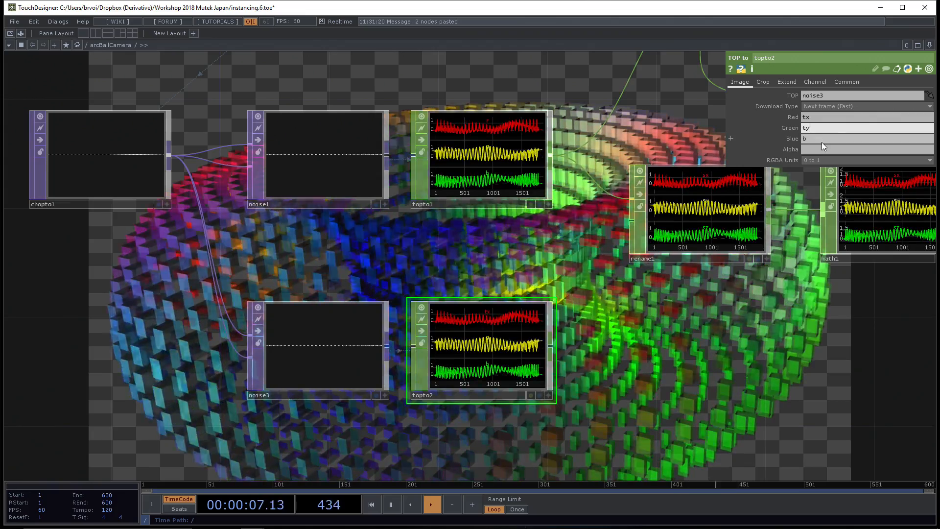
pyautogui.click(821, 140)
pyautogui.write('tz')
pyautogui.press('Return')
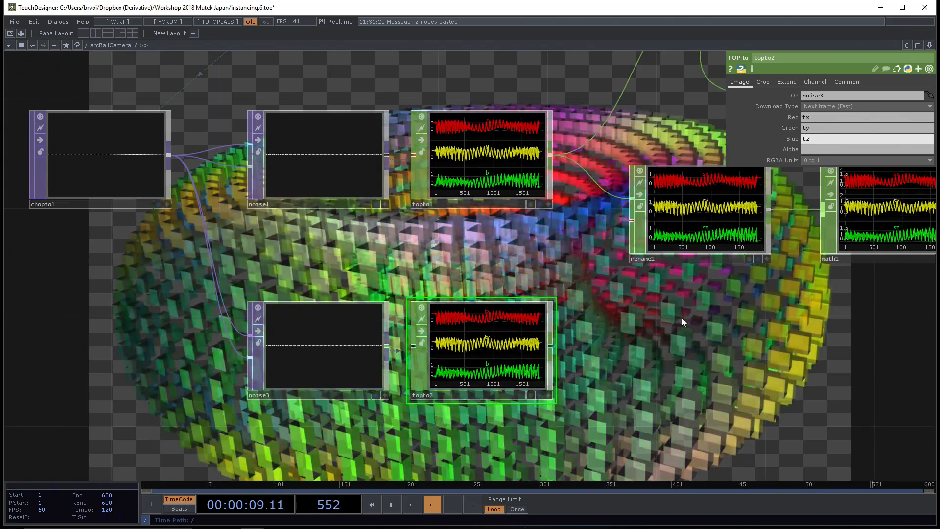
# Check the operator info of topto2 and noise3, and wire topto2 into merge1 in place of sopto1
pyautogui.middleClick(499, 345)
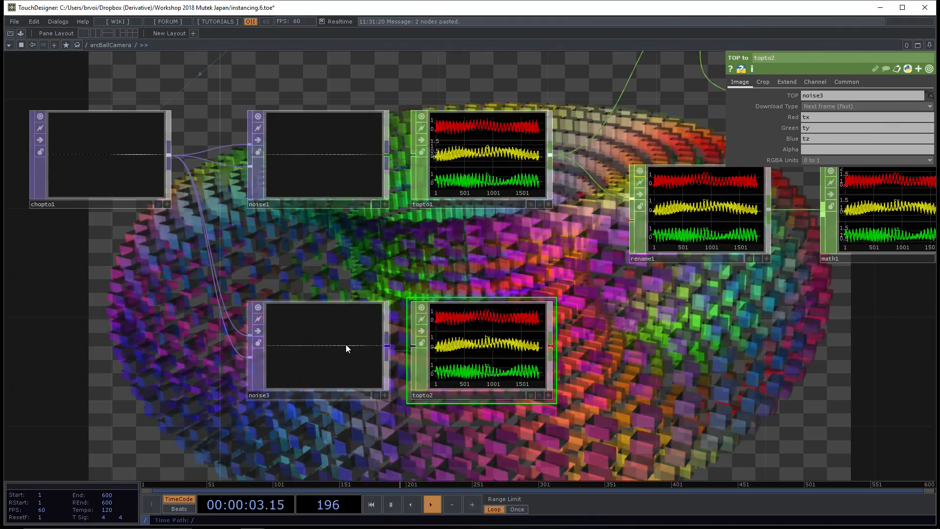
pyautogui.middleClick(344, 338)
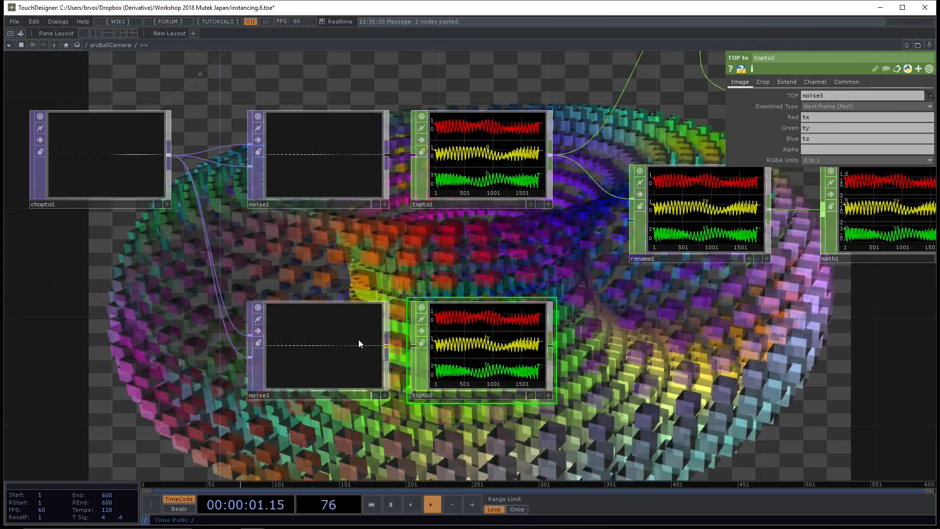
pyautogui.click(358, 339)
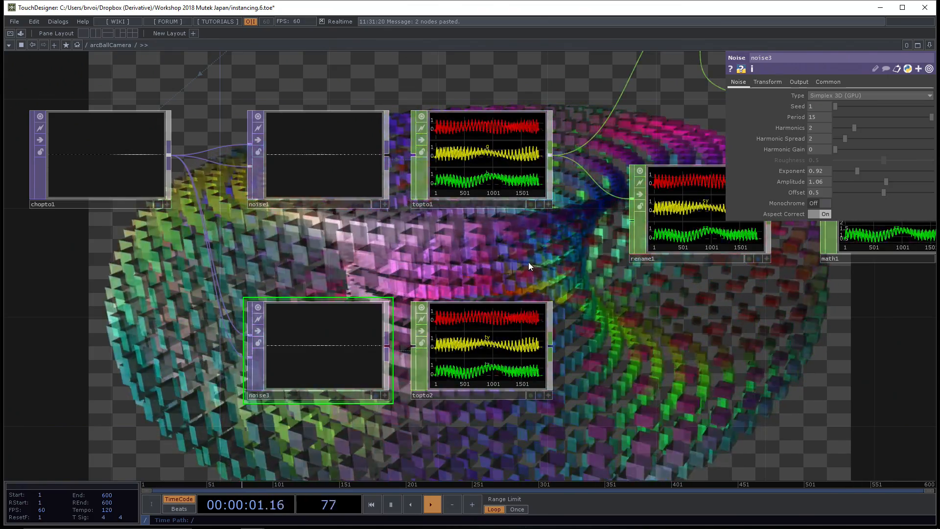
pyautogui.scroll(-3, 498, 268)
pyautogui.moveTo(498, 268); pyautogui.dragTo(401, 329)
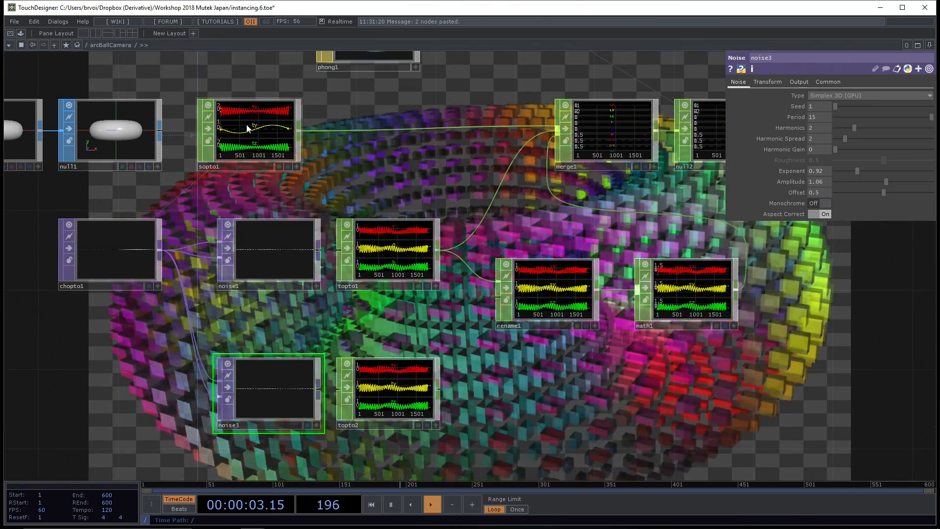
pyautogui.click(246, 124)
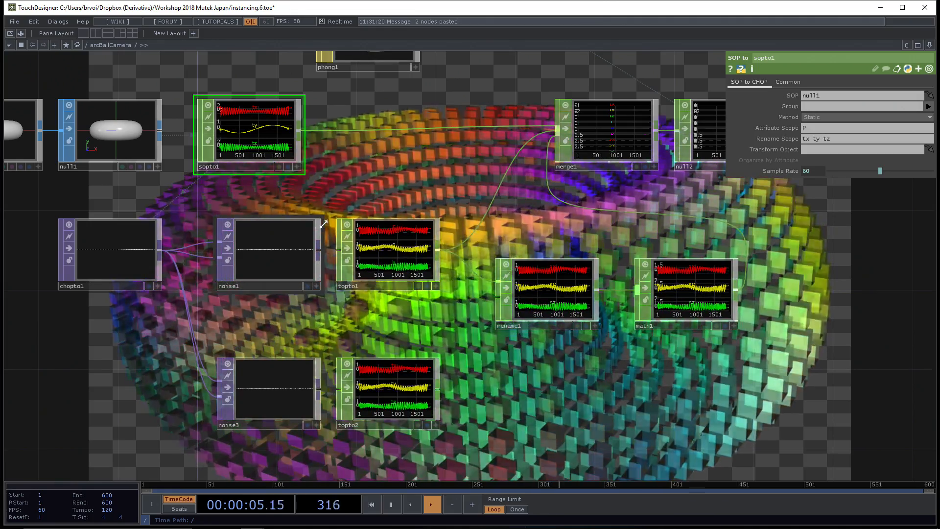
pyautogui.moveTo(439, 390); pyautogui.dragTo(382, 131)
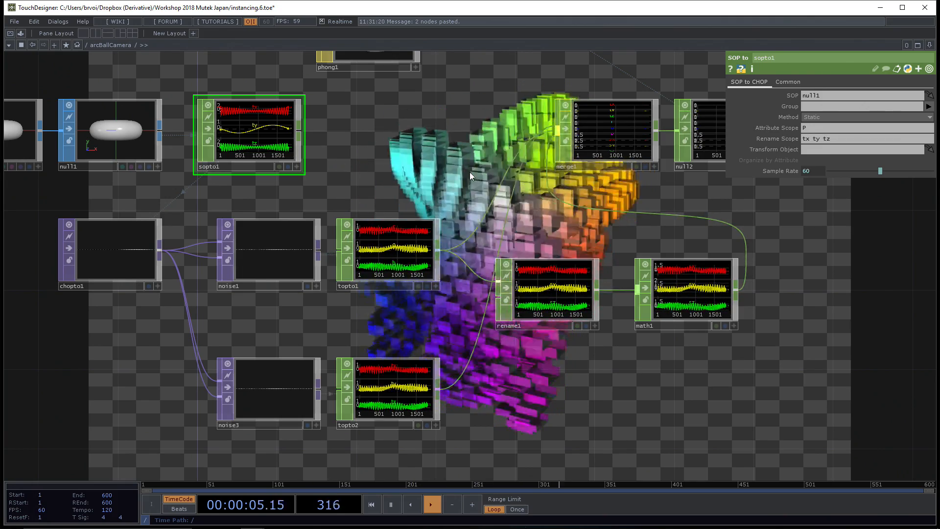
# Set noise3's RGB output to Input + Noise and its amplitude to 0.31
pyautogui.click(269, 379)
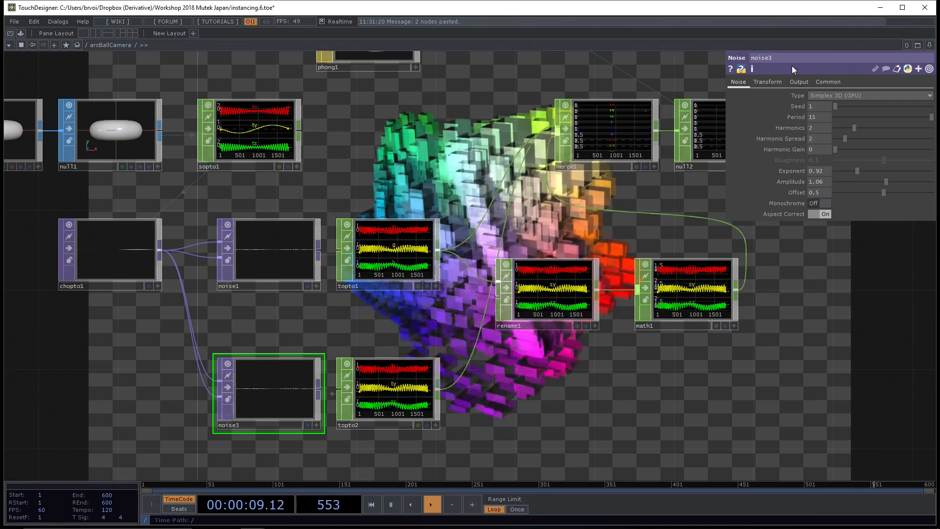
pyautogui.click(799, 81)
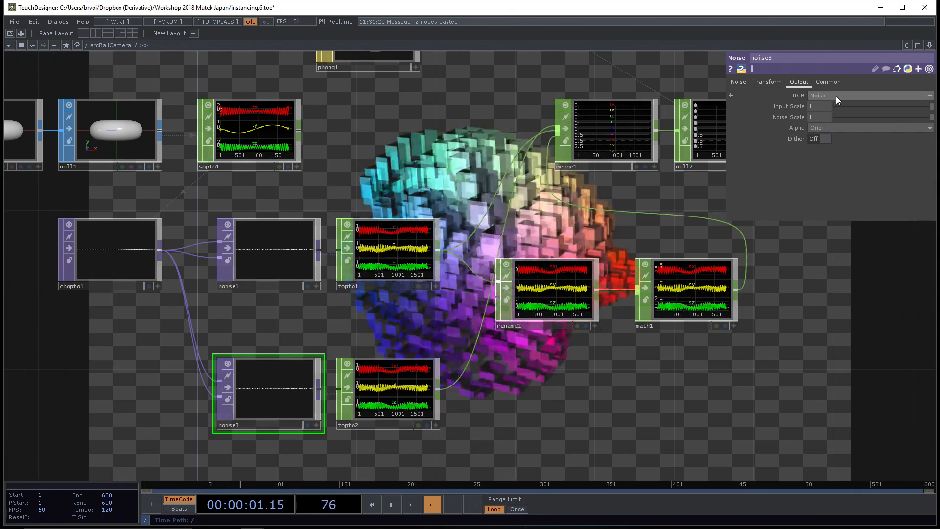
pyautogui.click(832, 96)
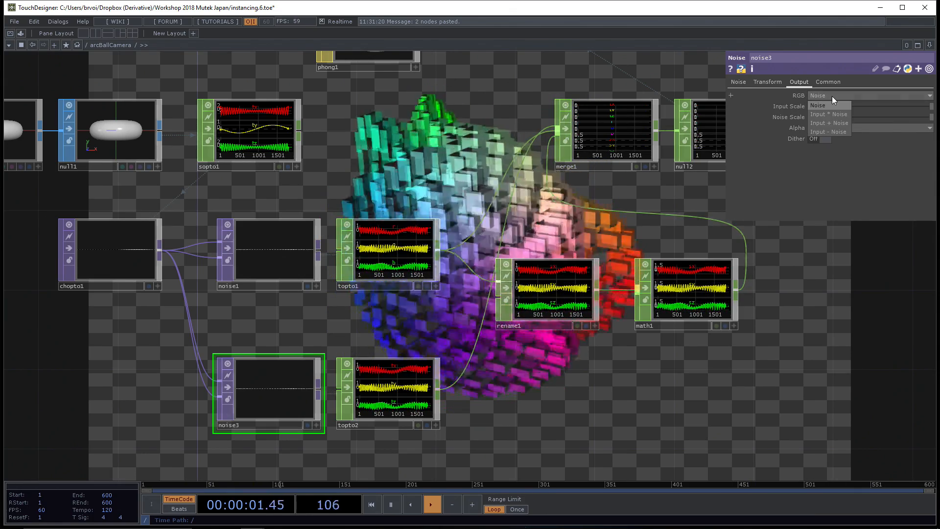
pyautogui.click(827, 122)
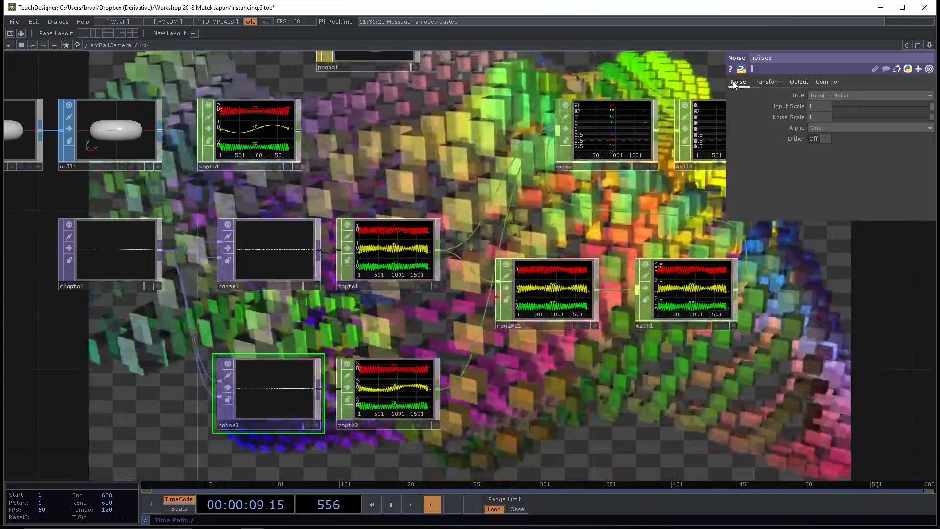
pyautogui.click(737, 82)
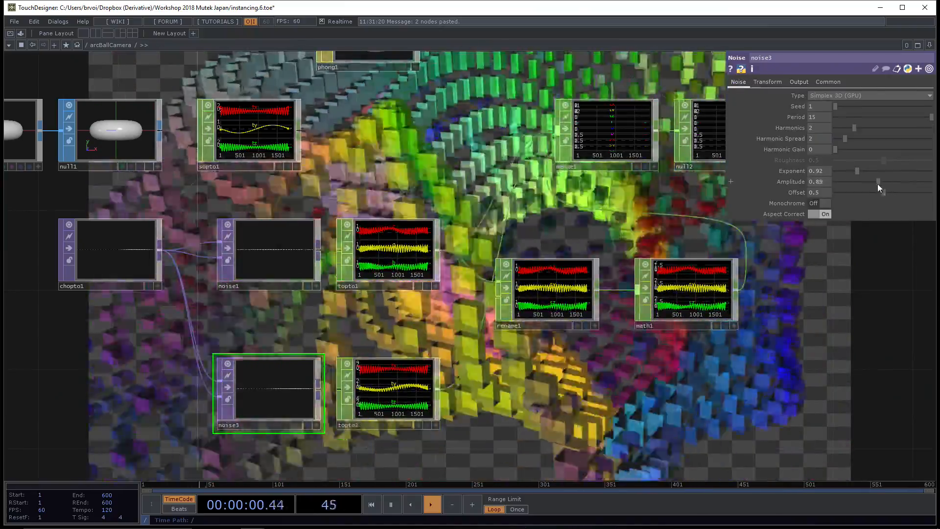
pyautogui.moveTo(877, 184); pyautogui.dragTo(848, 184)
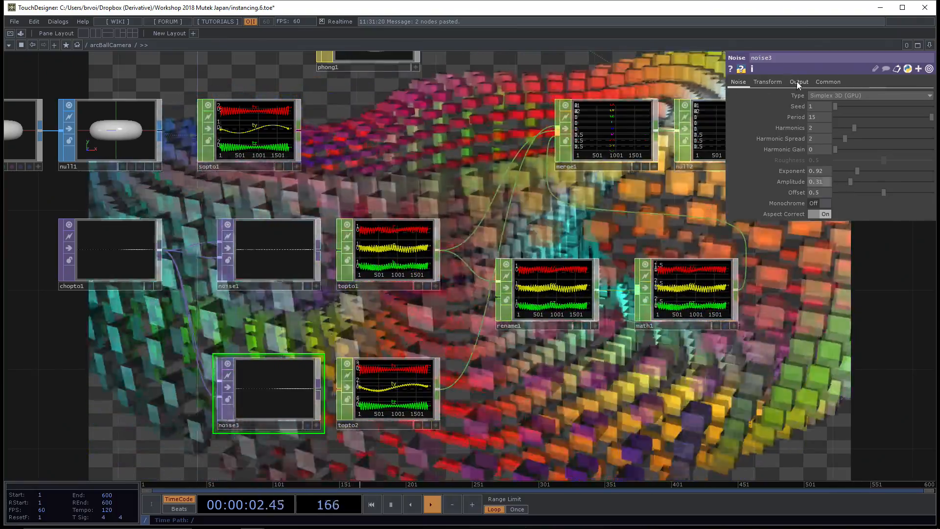
# Try noise3's RGB output as Noise only, and switch it back to Input + Noise
pyautogui.click(797, 82)
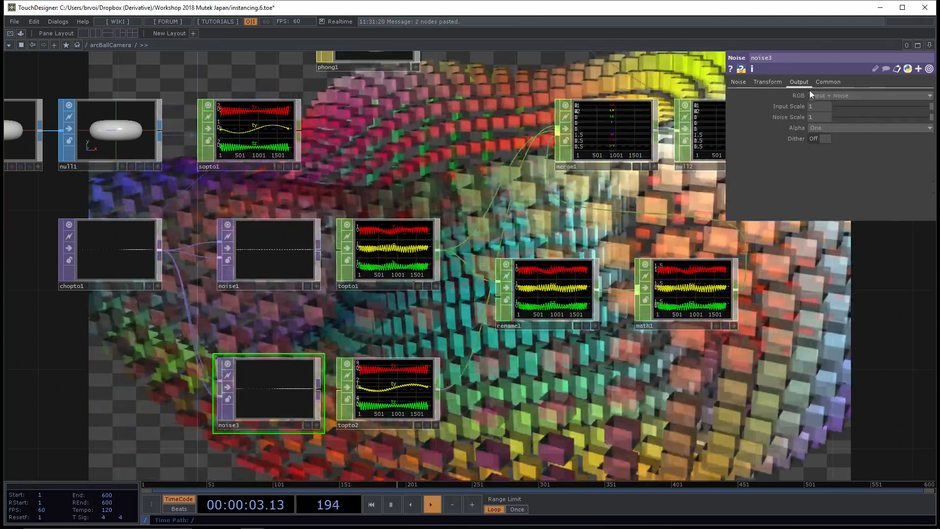
pyautogui.click(814, 95)
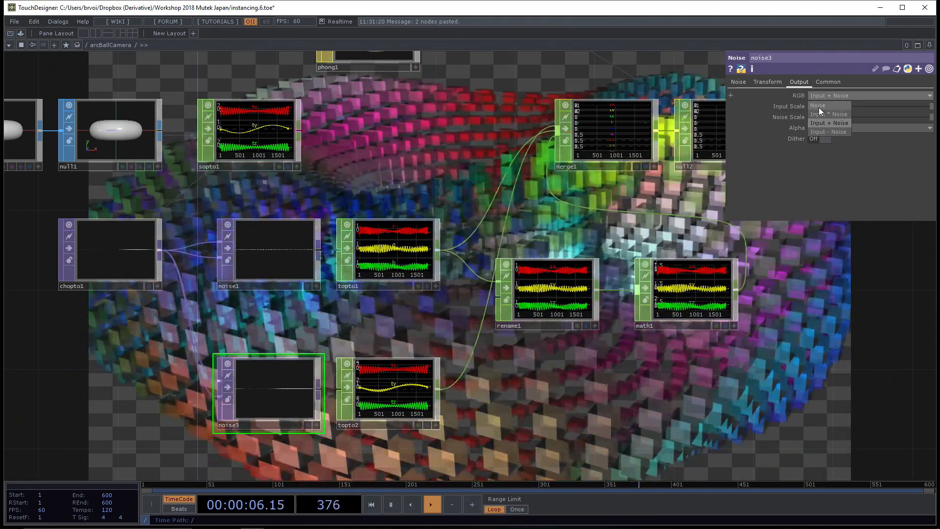
pyautogui.click(819, 106)
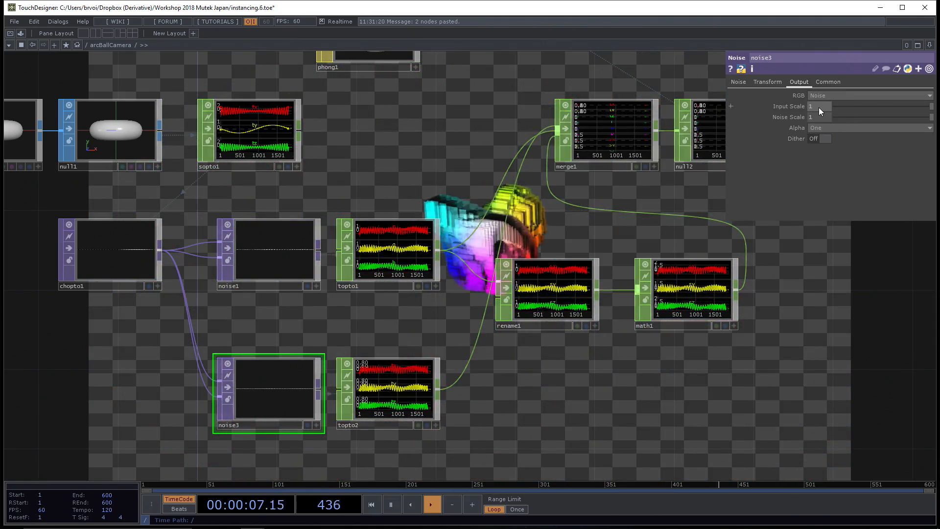
pyautogui.click(818, 94)
pyautogui.click(816, 122)
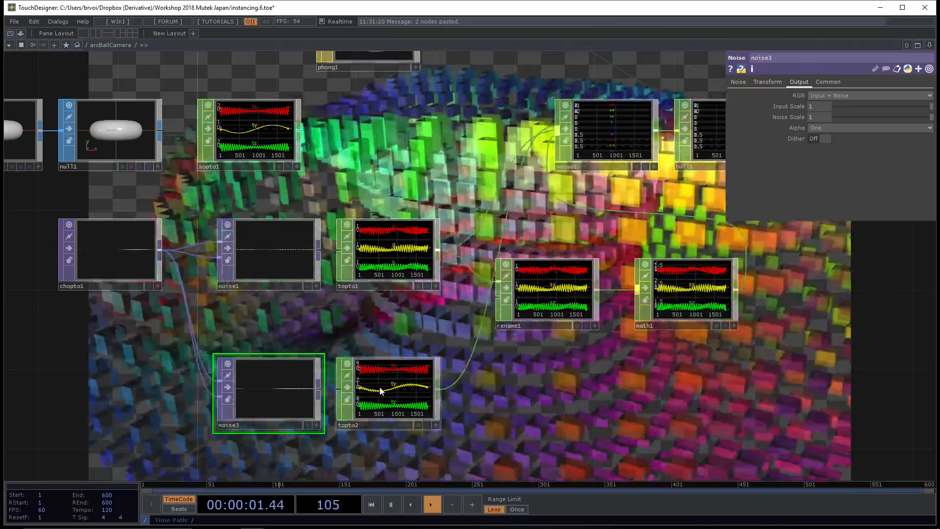
# Review the topto2, noise3 and merge1 parameters, and reconnect sopto1 to merge1 in place of topto2
pyautogui.click(368, 389)
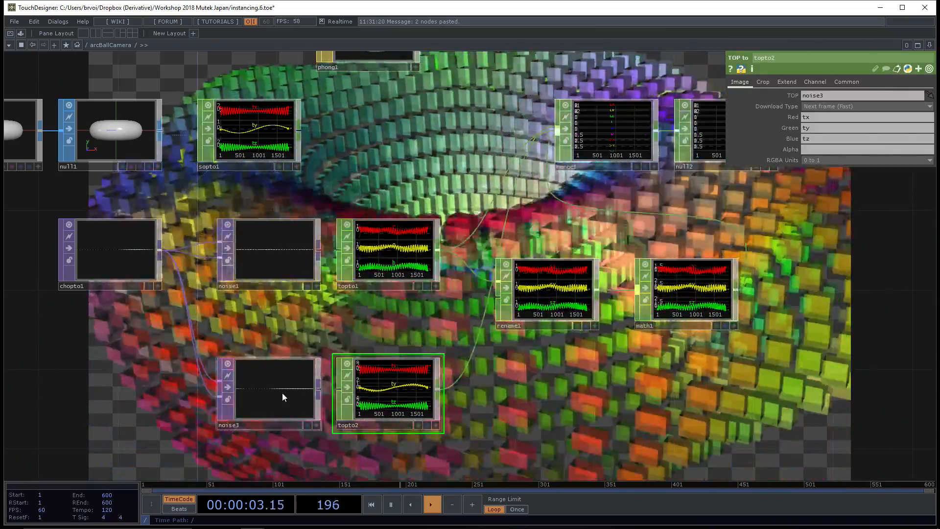
pyautogui.click(283, 396)
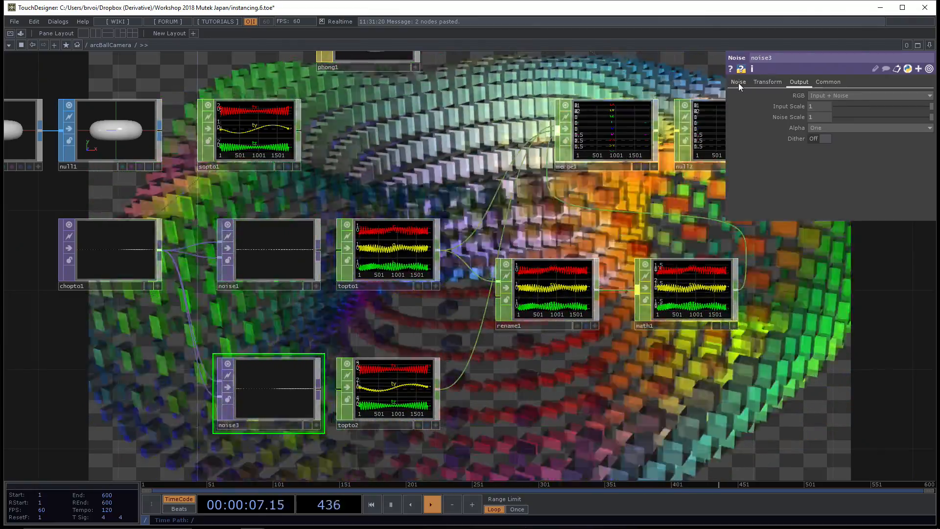
pyautogui.click(738, 82)
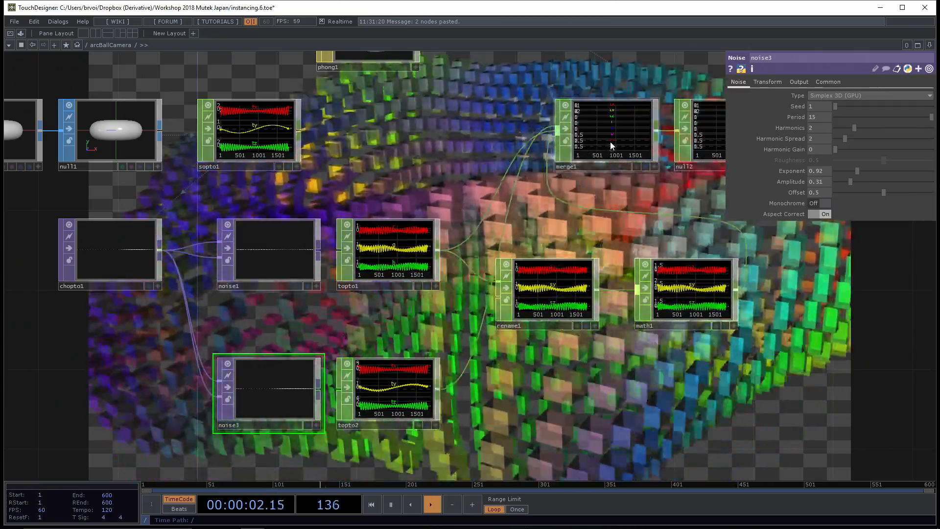
pyautogui.click(610, 142)
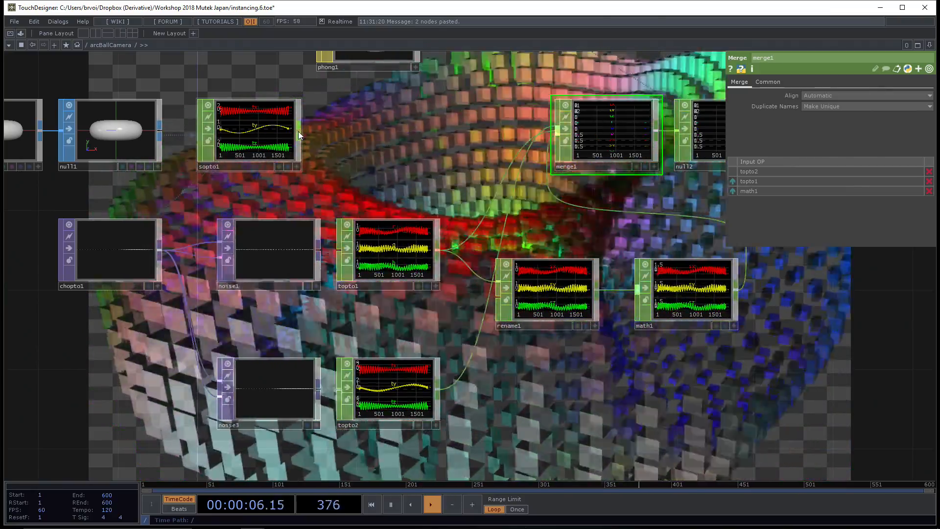
pyautogui.click(298, 132)
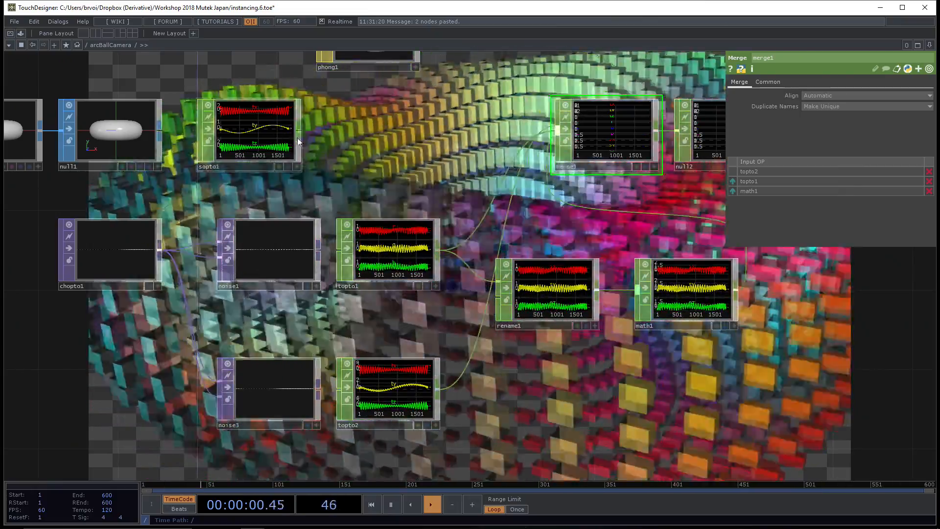
pyautogui.moveTo(298, 137); pyautogui.dragTo(478, 346)
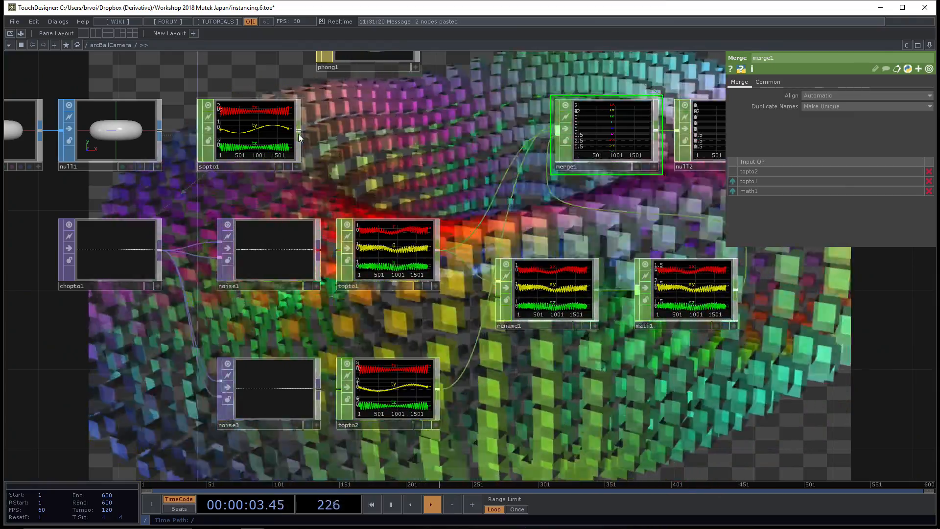
pyautogui.moveTo(298, 134); pyautogui.dragTo(557, 131)
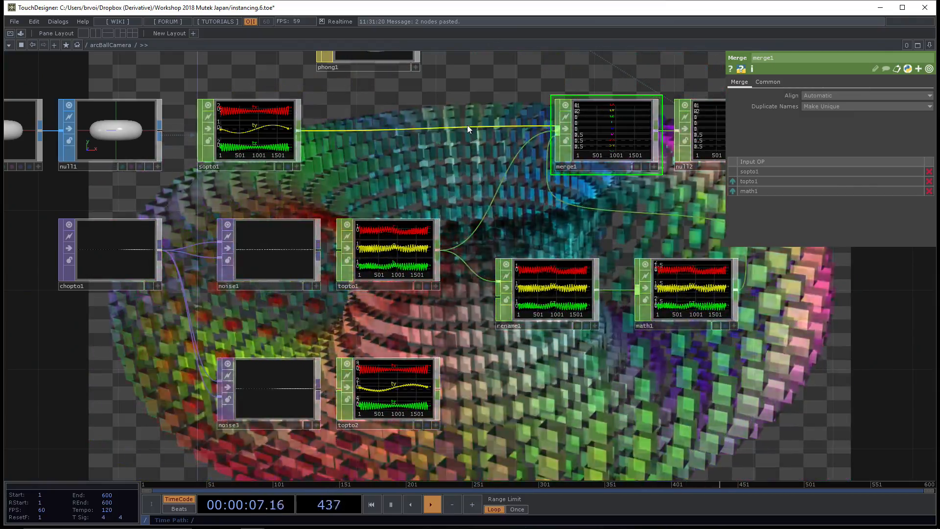
pyautogui.rightClick(430, 127)
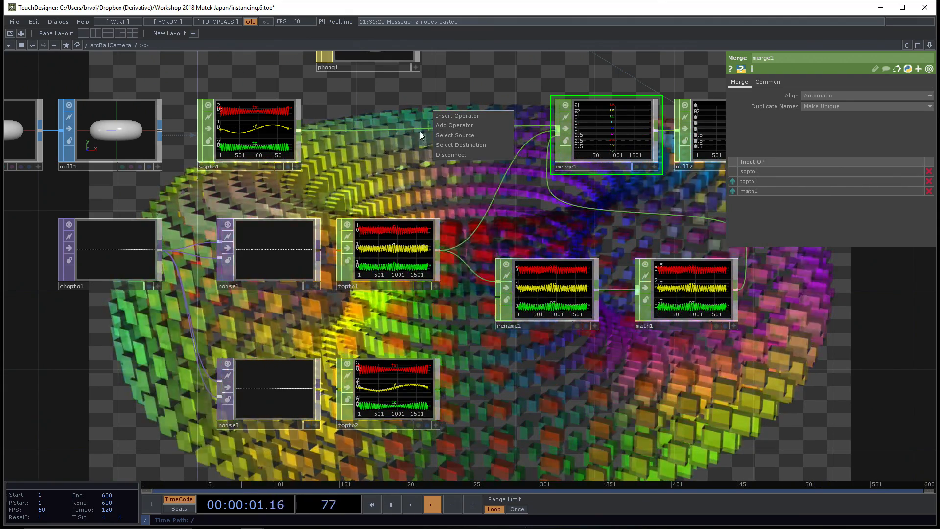
pyautogui.click(451, 154)
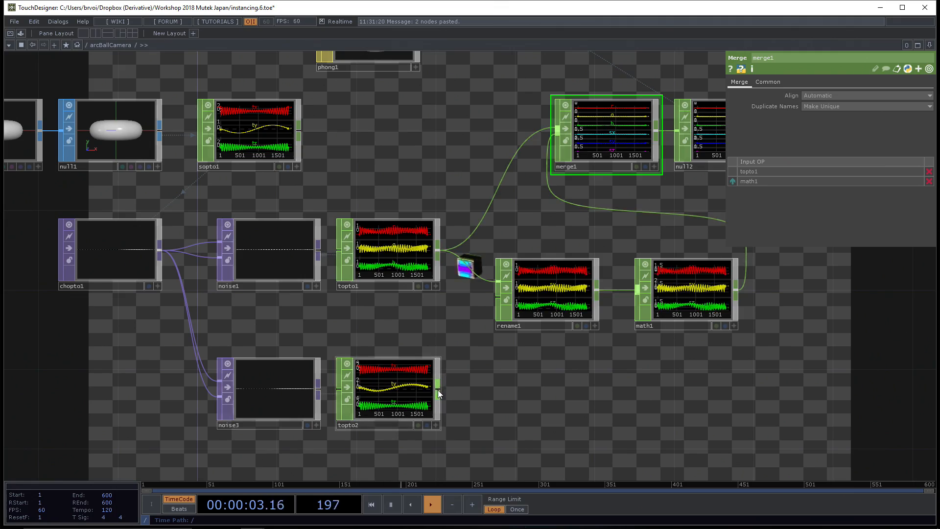
pyautogui.moveTo(437, 390); pyautogui.dragTo(548, 130)
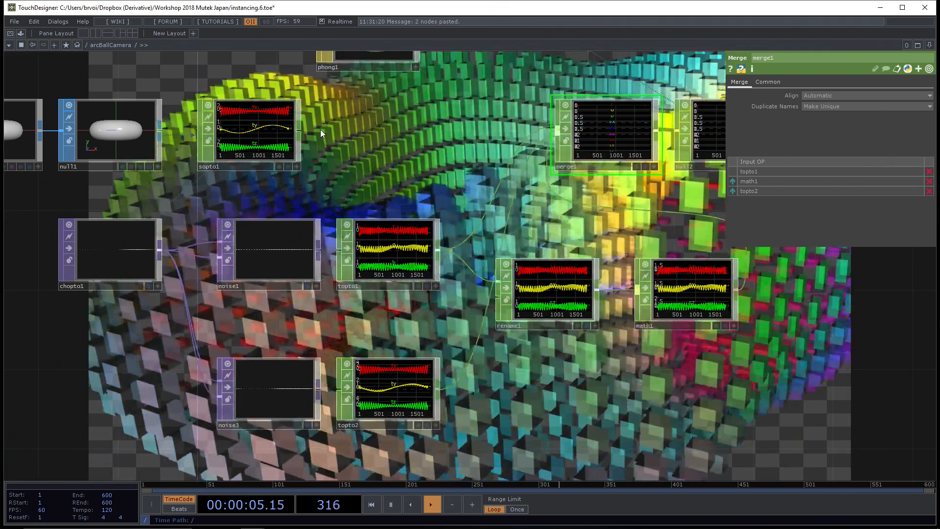
pyautogui.hotkey('ctrl', 'z')
pyautogui.hotkey('ctrl', 'z')
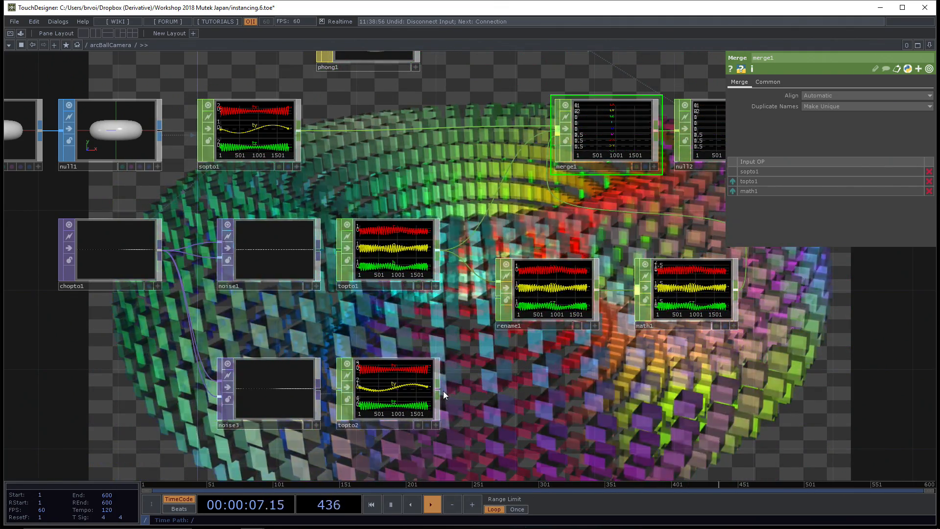
# Wire topto2 onto the existing sopto1 connection so that it replaces sopto1 as merge1's first input
pyautogui.moveTo(437, 389); pyautogui.dragTo(410, 129)
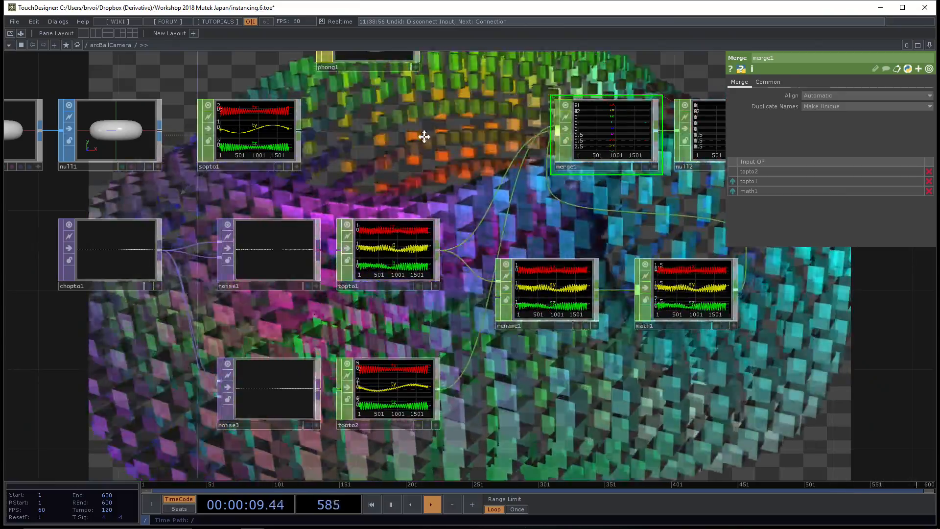
pyautogui.moveTo(414, 140); pyautogui.dragTo(468, 143)
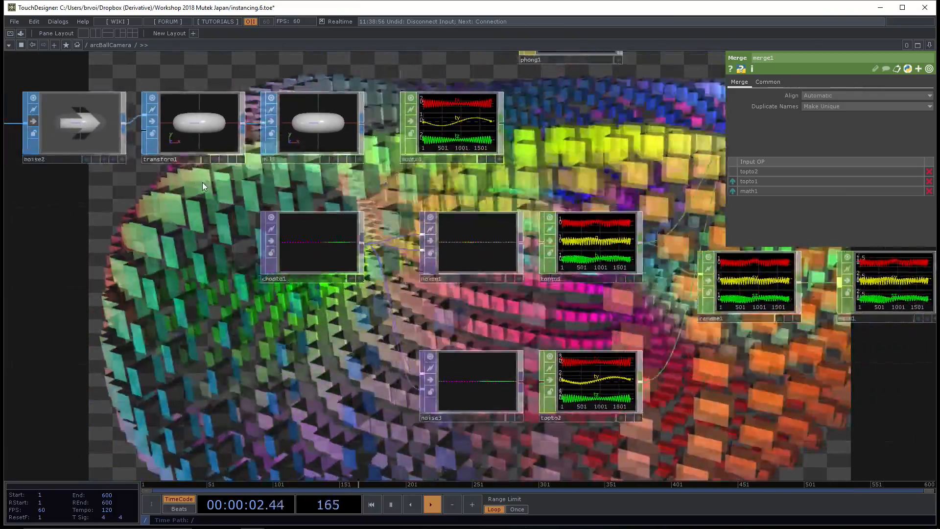
# Set torus1's rows and columns to 100 each
pyautogui.moveTo(203, 186); pyautogui.dragTo(251, 203)
pyautogui.scroll(-2, 200, 271)
pyautogui.moveTo(201, 270); pyautogui.dragTo(275, 288)
pyautogui.scroll(-2, 276, 292)
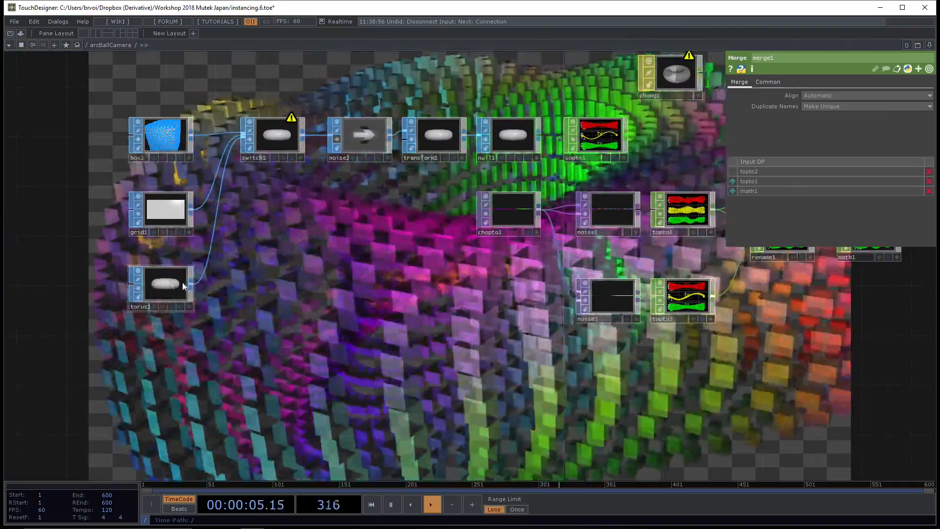
pyautogui.click(163, 285)
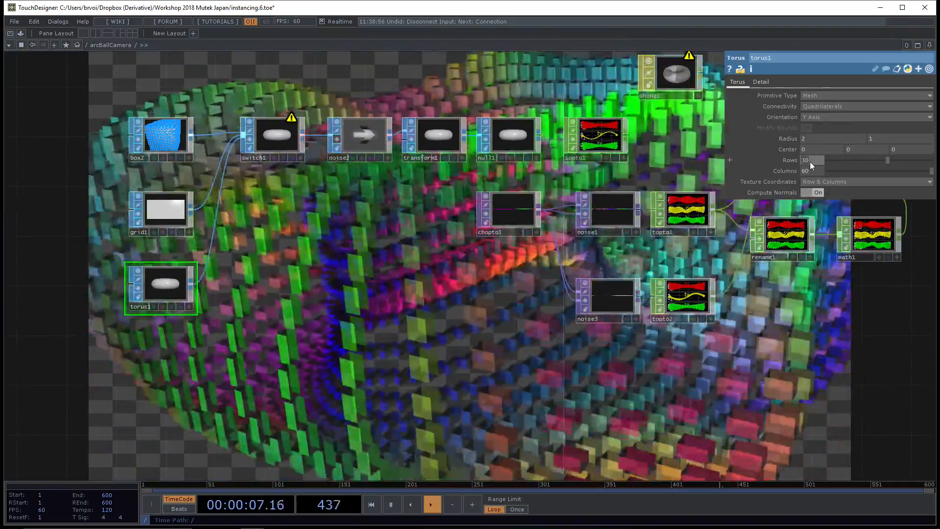
pyautogui.write('100')
pyautogui.press('Tab')
pyautogui.write('100')
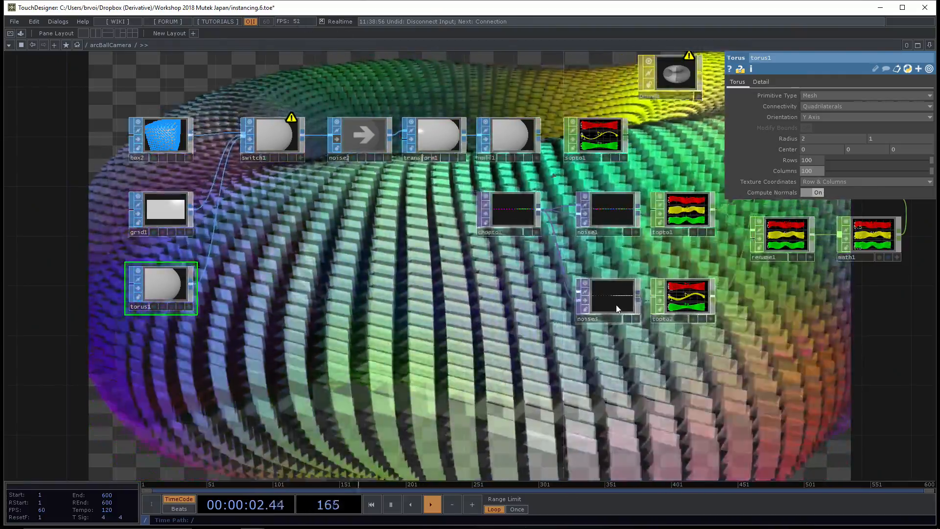
# Try turning off the viewers of merge1, topto1, topto2, rename1 and math1, and turn them back on
pyautogui.moveTo(616, 307); pyautogui.dragTo(689, 162, button='middle')
pyautogui.moveTo(689, 161); pyautogui.dragTo(527, 186)
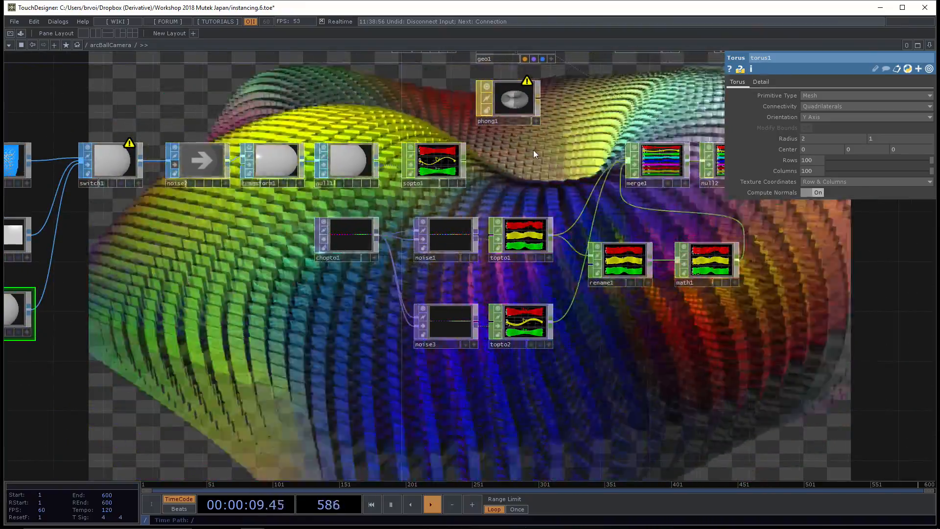
pyautogui.moveTo(534, 148); pyautogui.dragTo(734, 363)
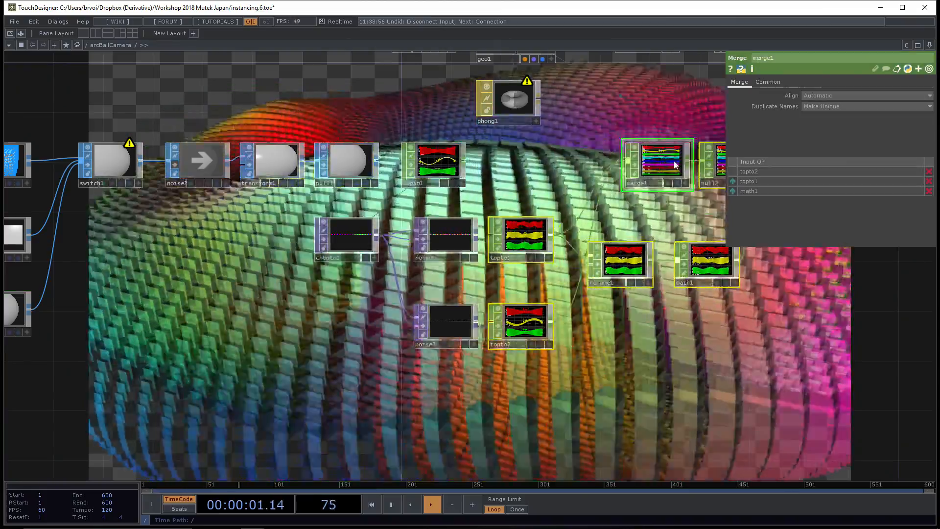
pyautogui.click(634, 152)
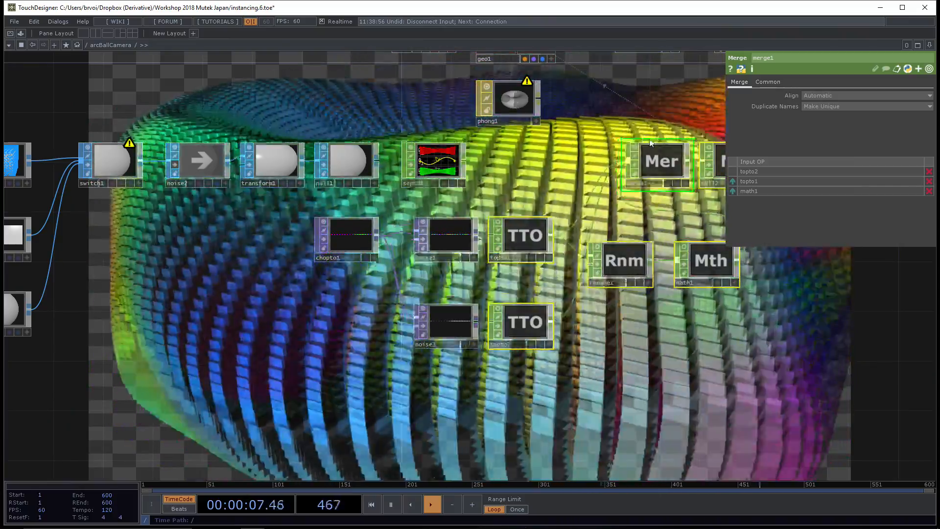
pyautogui.click(634, 151)
pyautogui.click(635, 148)
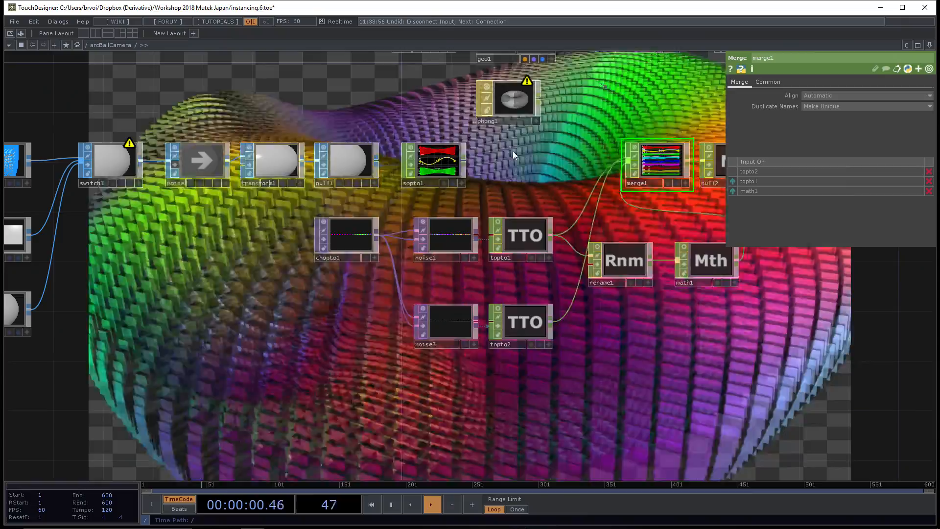
pyautogui.moveTo(482, 225); pyautogui.dragTo(706, 324, button='right')
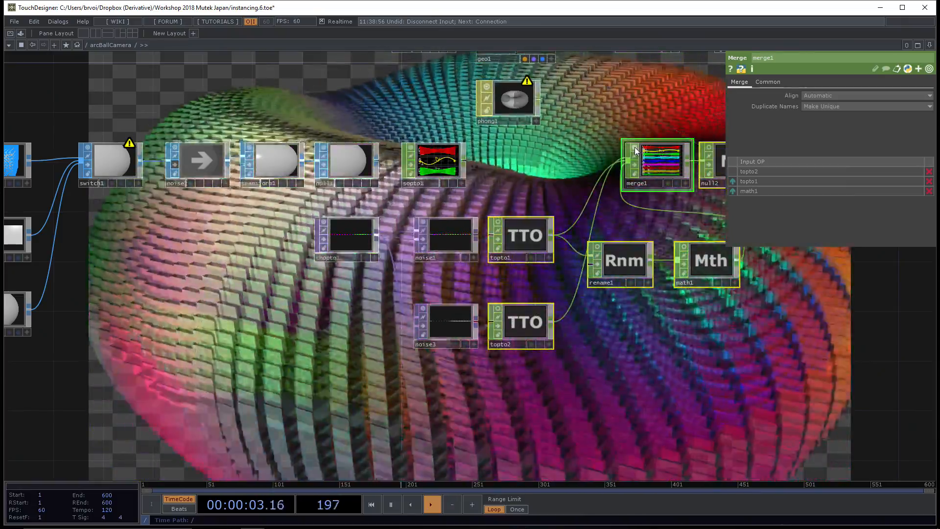
pyautogui.click(635, 148)
pyautogui.click(635, 148)
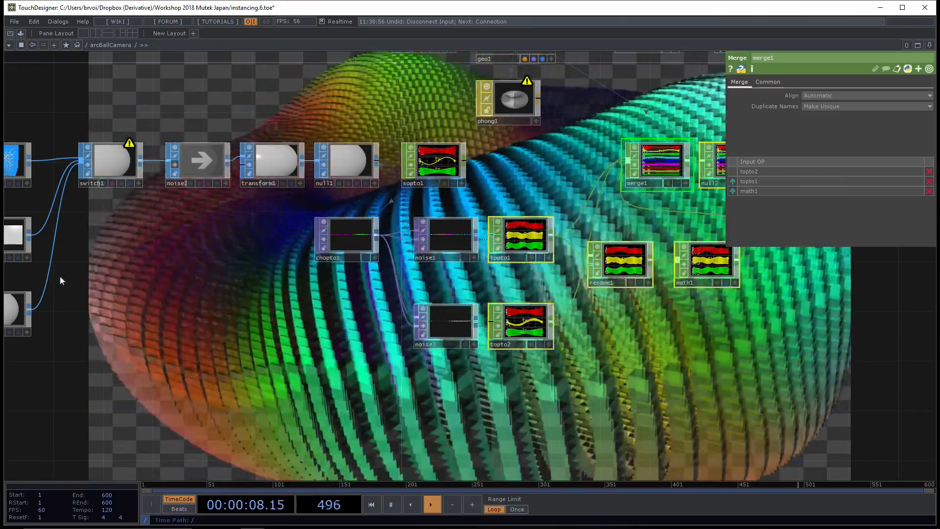
# Set torus1's rows to 30 and its columns to 60
pyautogui.moveTo(105, 290); pyautogui.dragTo(200, 277)
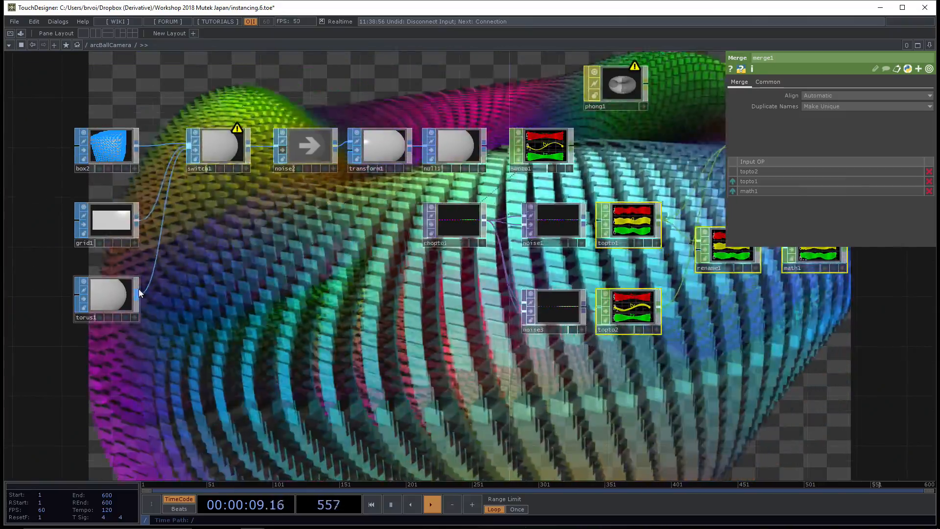
pyautogui.click(113, 287)
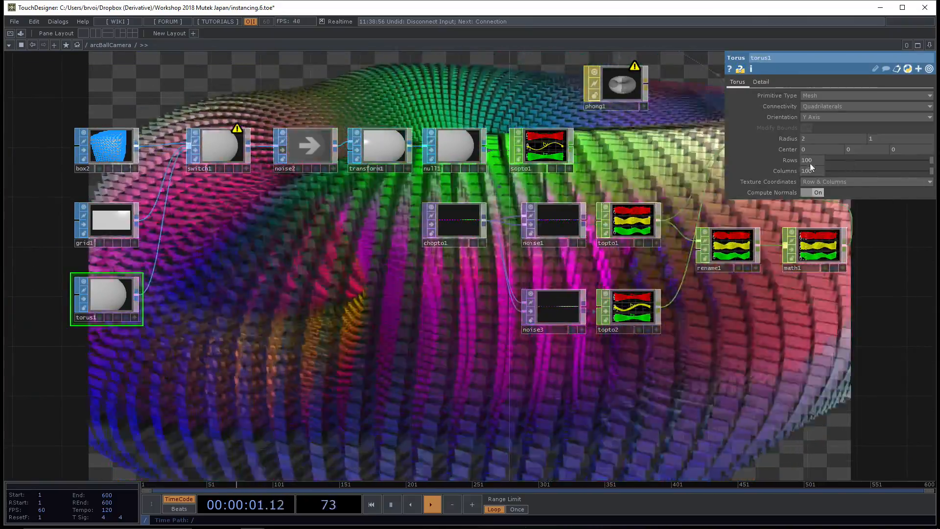
pyautogui.click(810, 162)
pyautogui.write('30')
pyautogui.press('Tab')
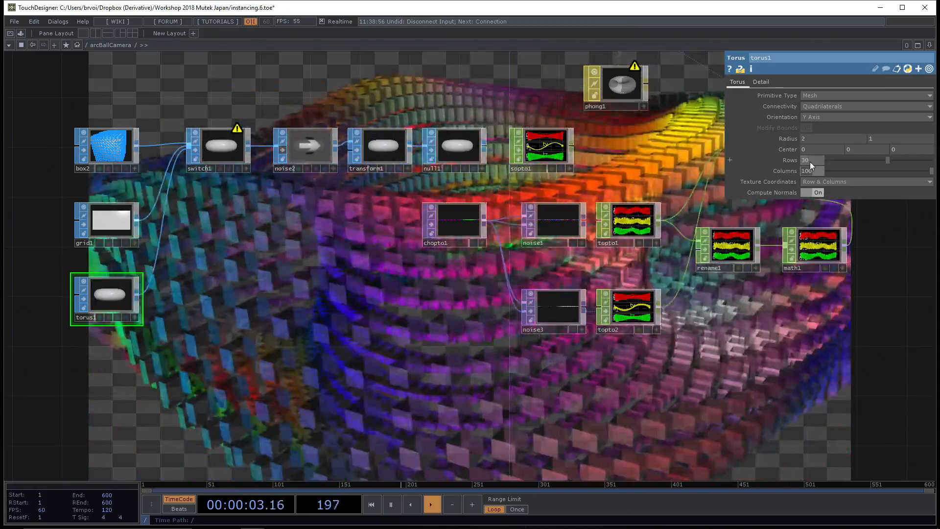
pyautogui.write('60')
pyautogui.press('Return')
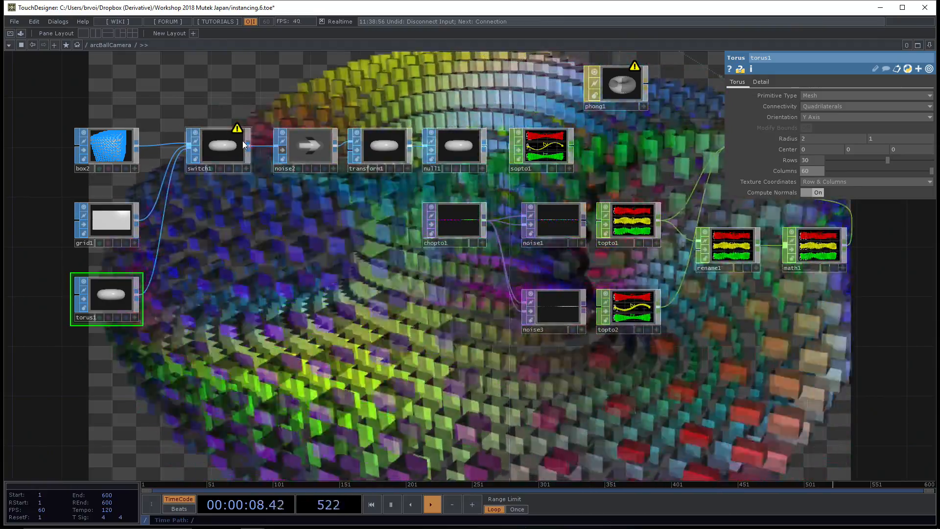
# Set switch1's Select Input to 1 to use grid1, and raise noise3's amplitude to 0.91
pyautogui.click(244, 143)
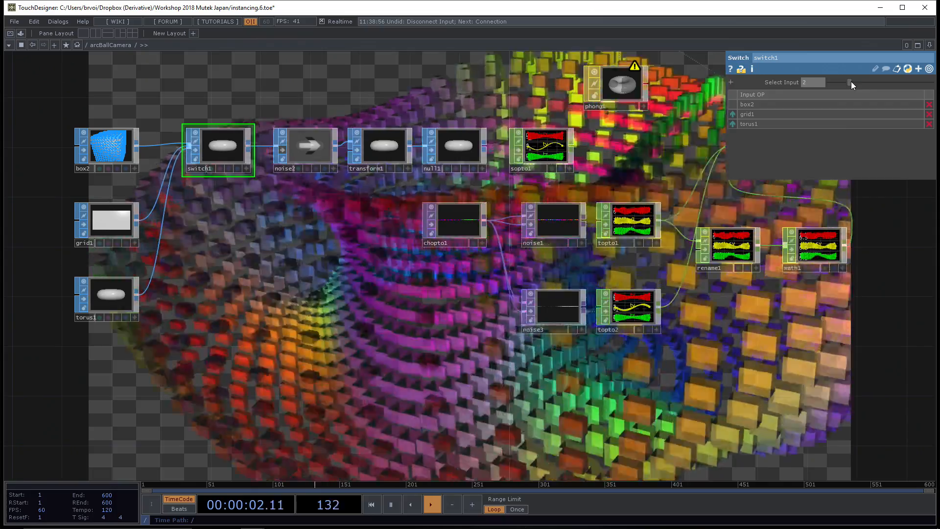
pyautogui.moveTo(851, 84); pyautogui.dragTo(839, 81)
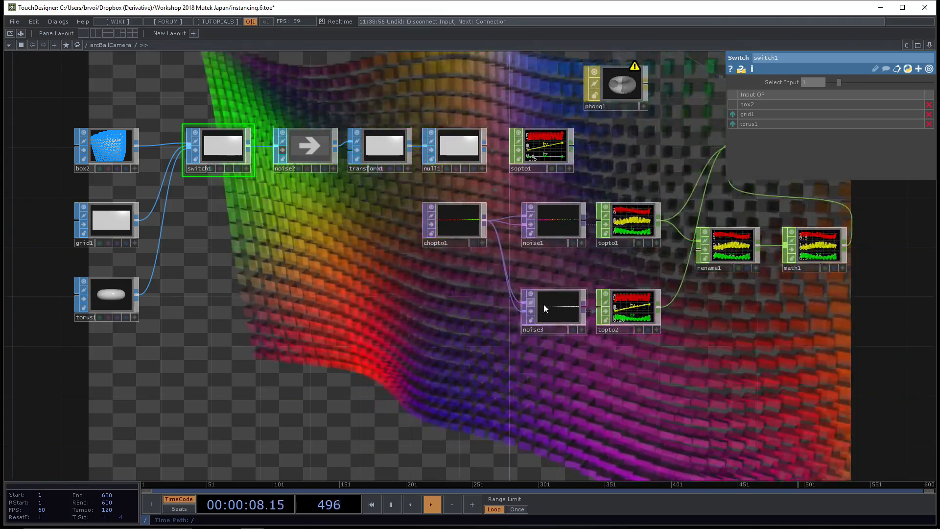
pyautogui.click(553, 309)
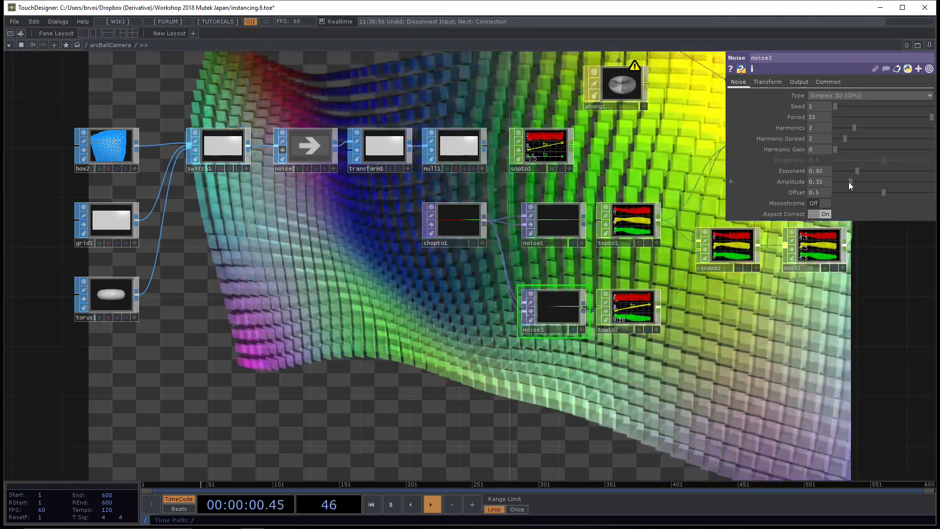
pyautogui.moveTo(848, 181); pyautogui.dragTo(872, 183)
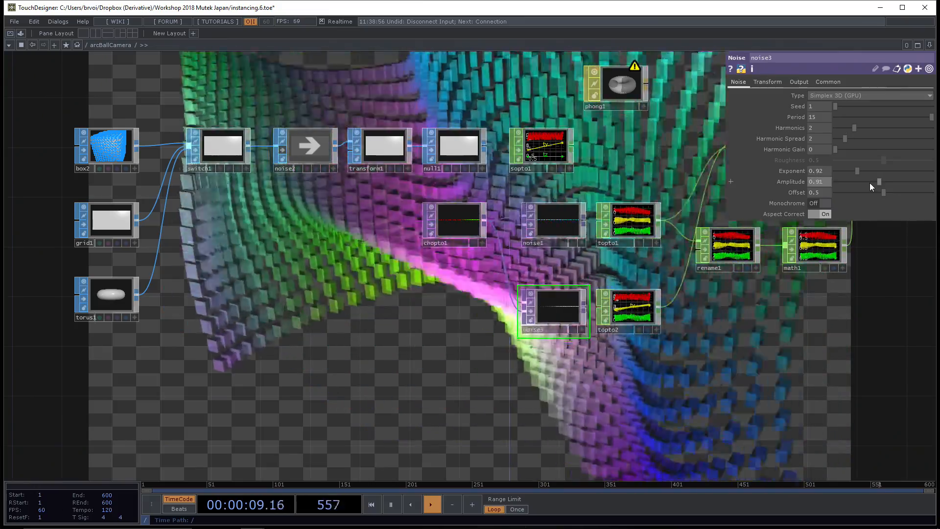
# Change noise3's Z translate expression to absTime.seconds / 10
pyautogui.click(797, 83)
pyautogui.click(780, 82)
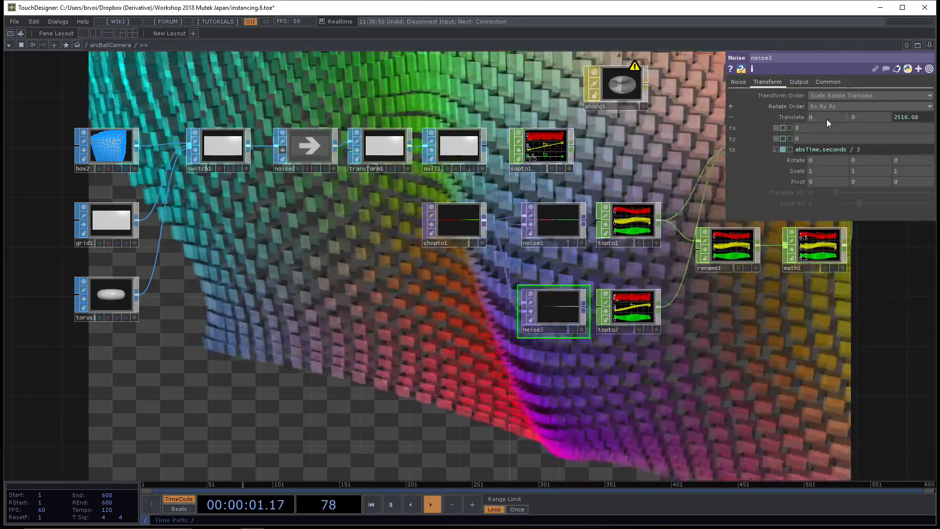
pyautogui.press('BackSpace')
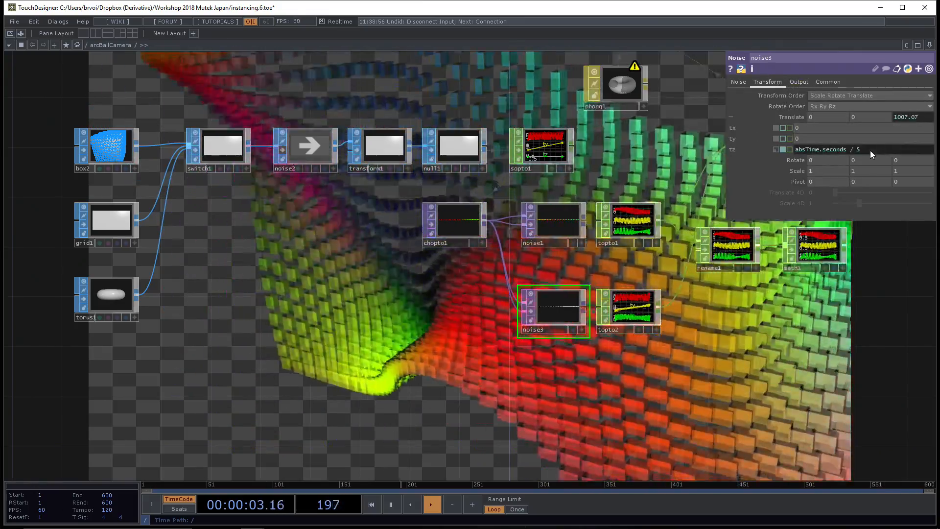
pyautogui.write('10')
pyautogui.press('Return')
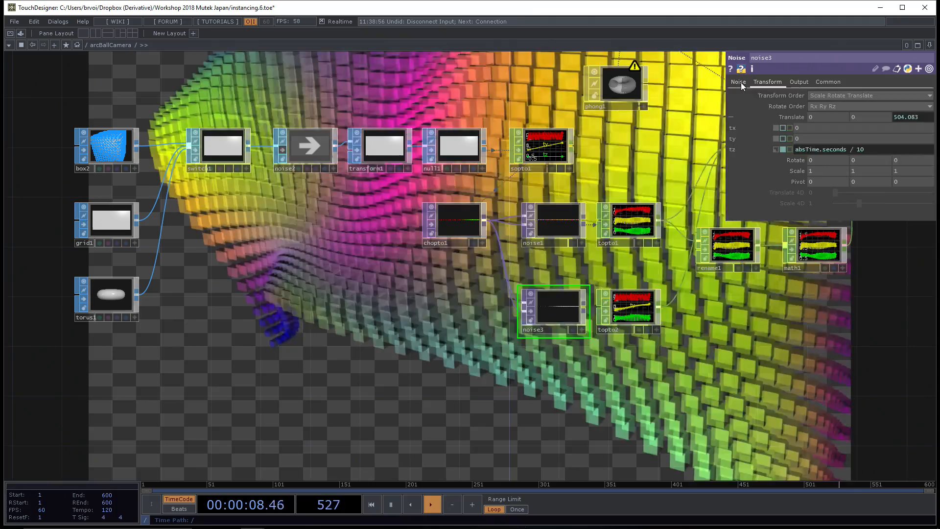
# Set noise3's period to 10, and try adjusting its harmonic gain before returning it to 0
pyautogui.click(739, 81)
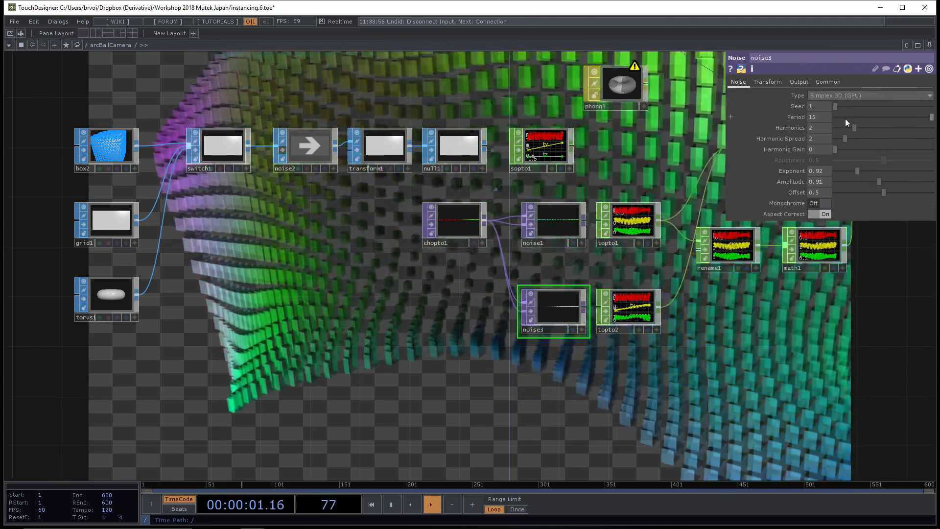
pyautogui.moveTo(889, 117)
pyautogui.mouseDown()
pyautogui.moveTo(918, 116)
pyautogui.moveTo(899, 122)
pyautogui.mouseUp()
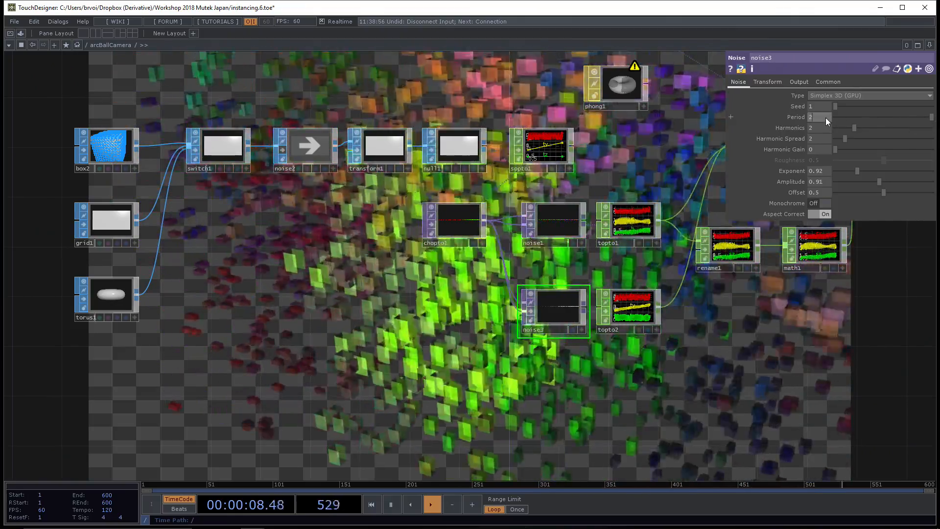
pyautogui.moveTo(825, 118)
pyautogui.mouseDown(button='middle')
pyautogui.moveTo(825, 107)
pyautogui.moveTo(825, 118)
pyautogui.mouseUp(button='middle')
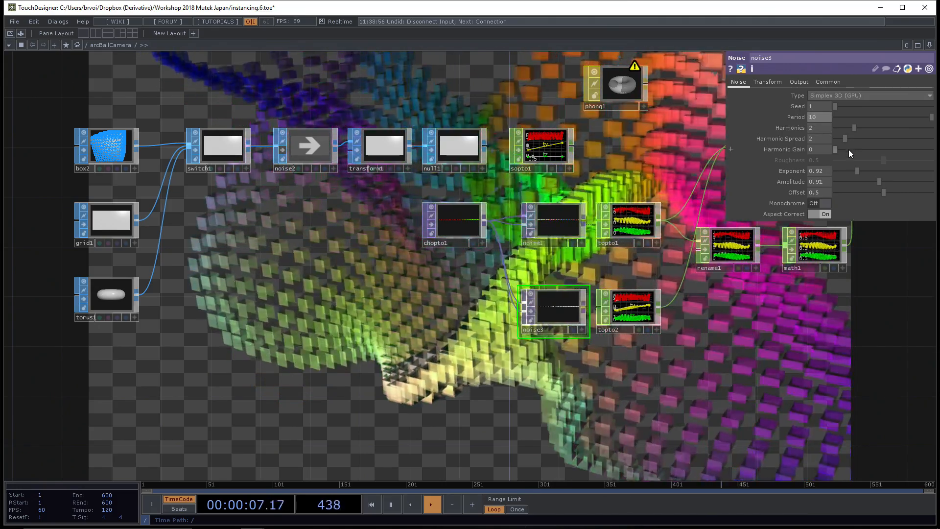
pyautogui.moveTo(840, 149)
pyautogui.mouseDown()
pyautogui.moveTo(891, 154)
pyautogui.moveTo(823, 159)
pyautogui.mouseUp()
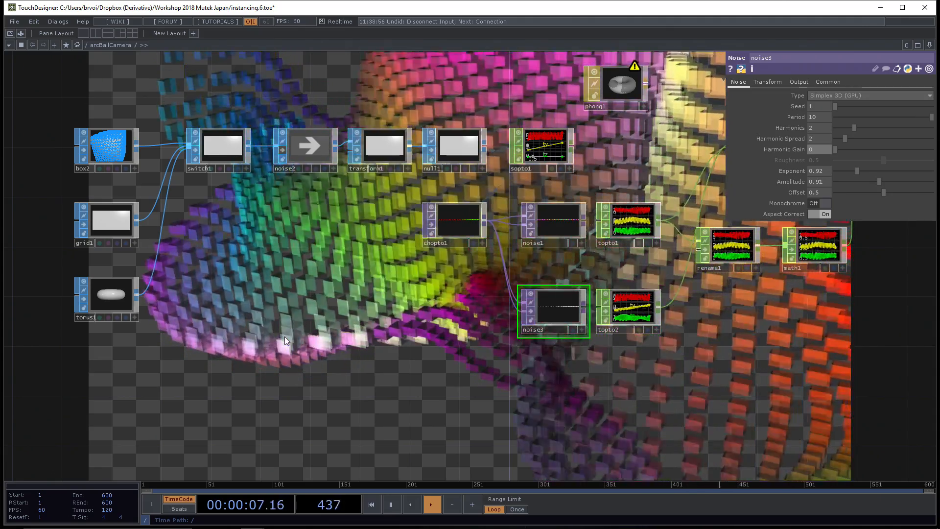
# Save the project, and activate the arcBallCamera container's viewer in the root network to show the instanced render
pyautogui.hotkey('ctrl', 's')
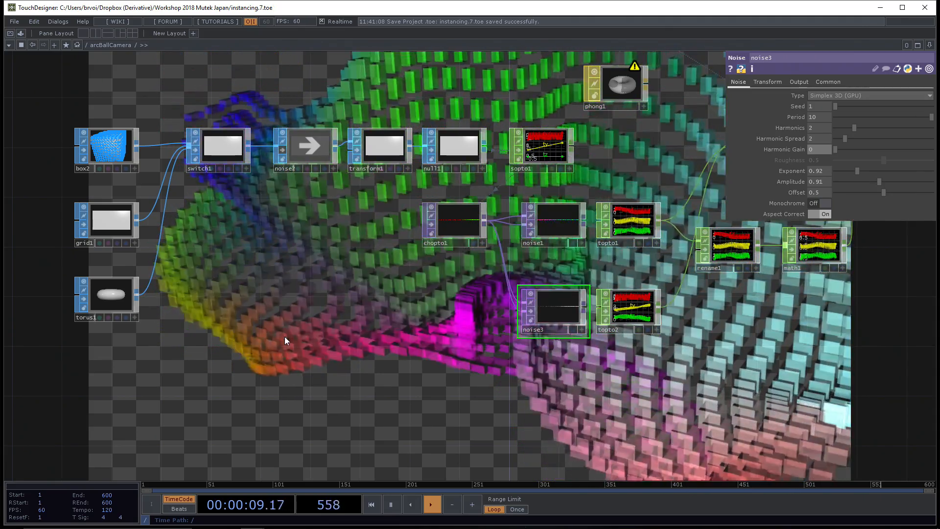
pyautogui.press('u')
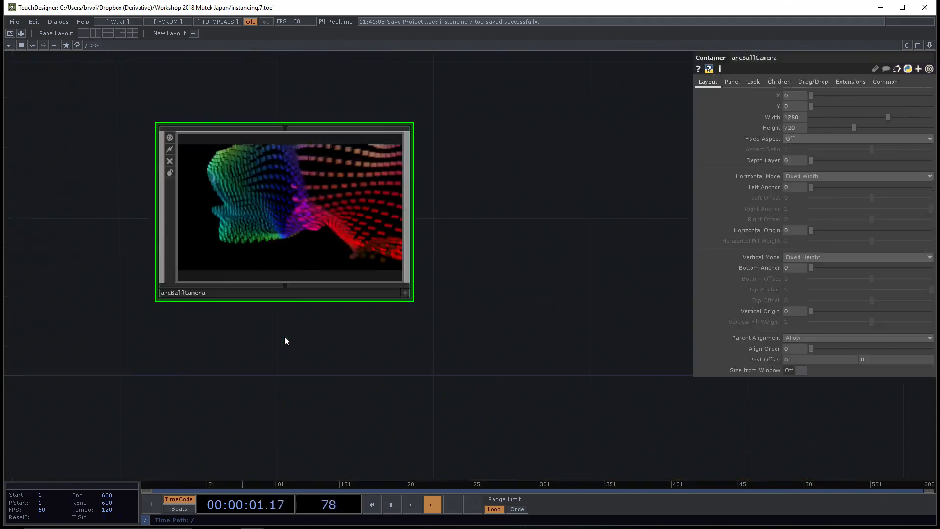
pyautogui.scroll(3, 274, 327)
pyautogui.press('h')
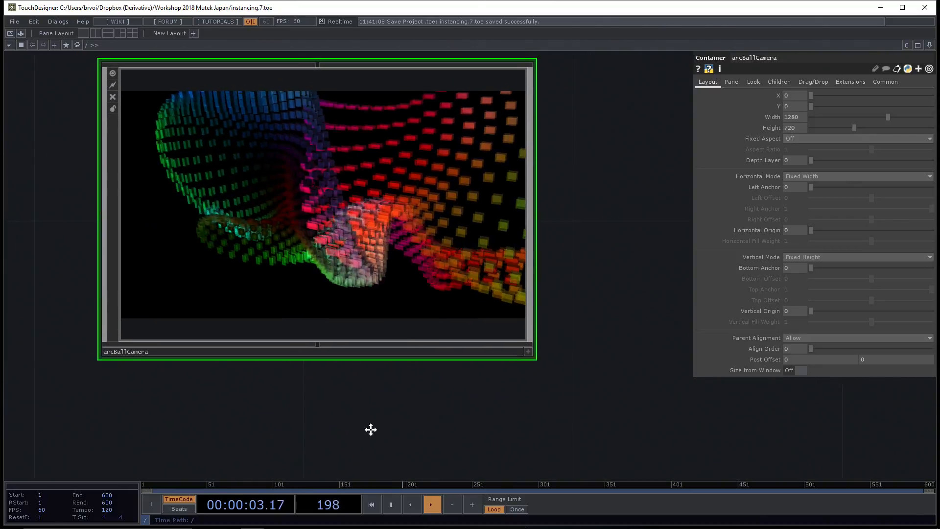
pyautogui.click(566, 384)
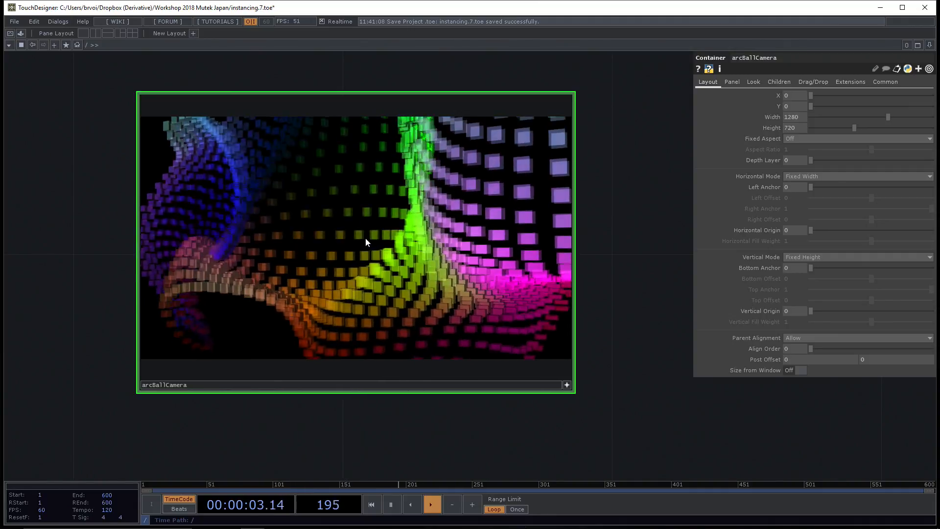
pyautogui.scroll(-2, 325, 222)
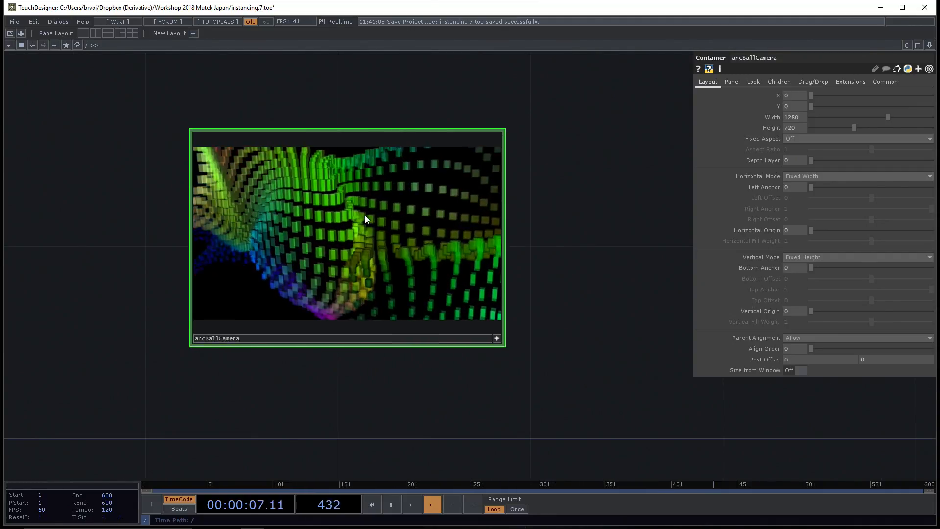
# Turn off the active viewer of the arcBallCamera container in the root network, keeping the instanced render framed
pyautogui.moveTo(606, 312); pyautogui.dragTo(605, 284)
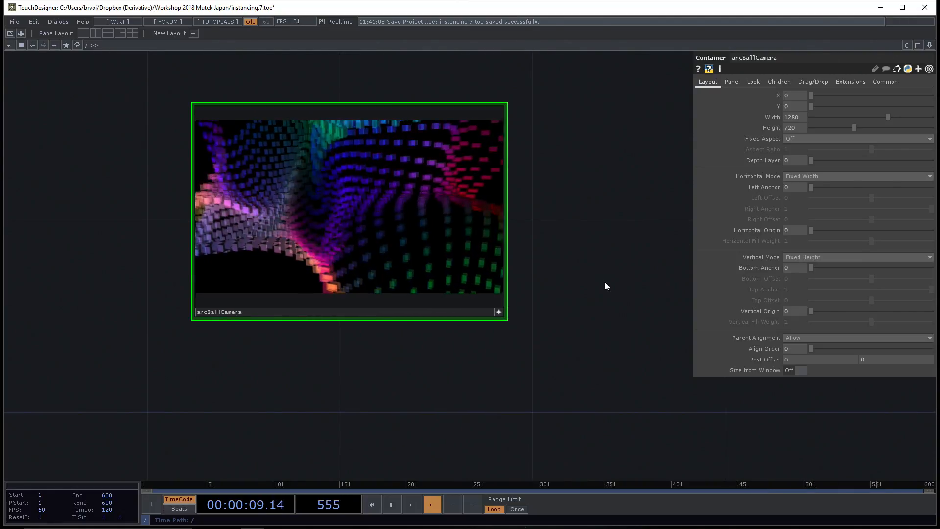
pyautogui.click(499, 312)
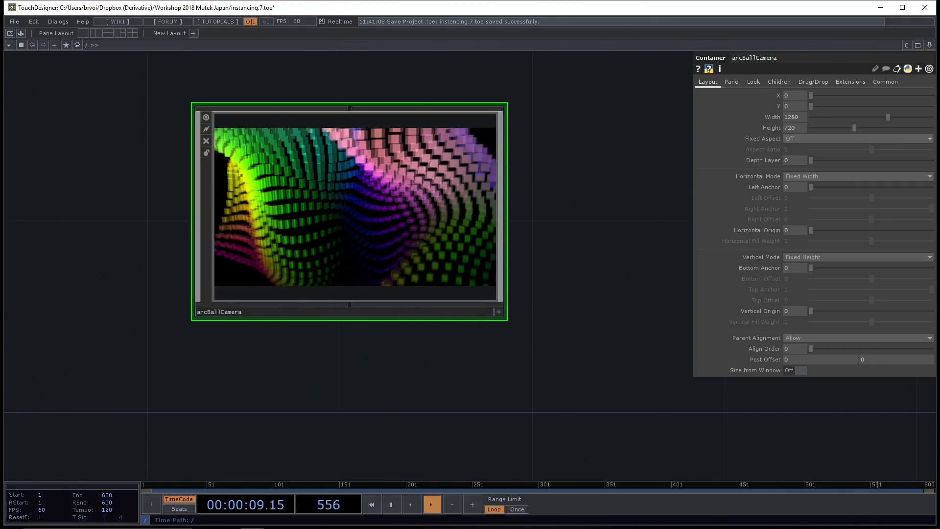
pyautogui.moveTo(416, 513)
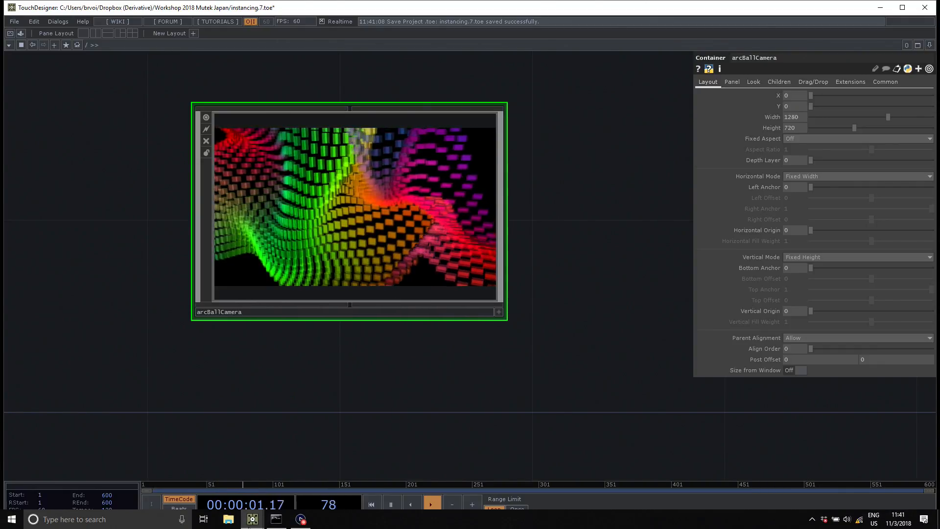
pyautogui.scroll(2, 253, 365)
pyautogui.press('h')
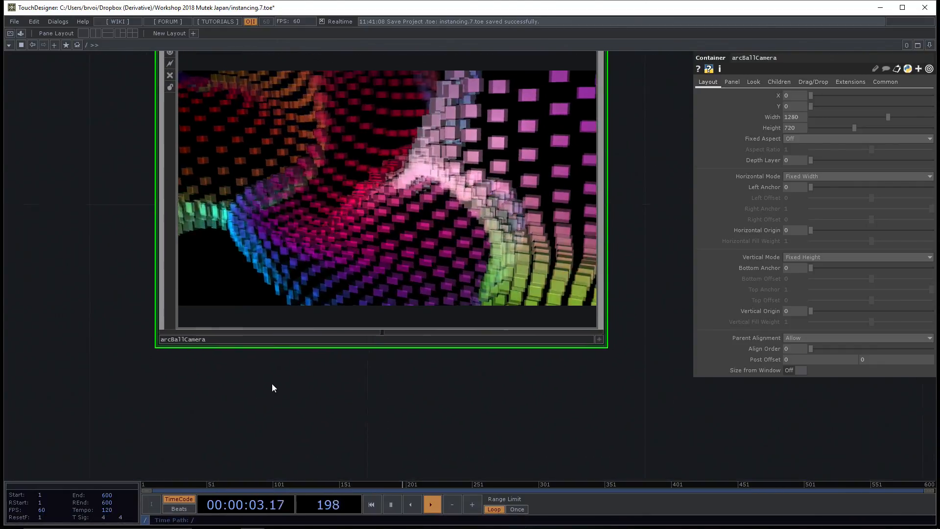
pyautogui.click(565, 375)
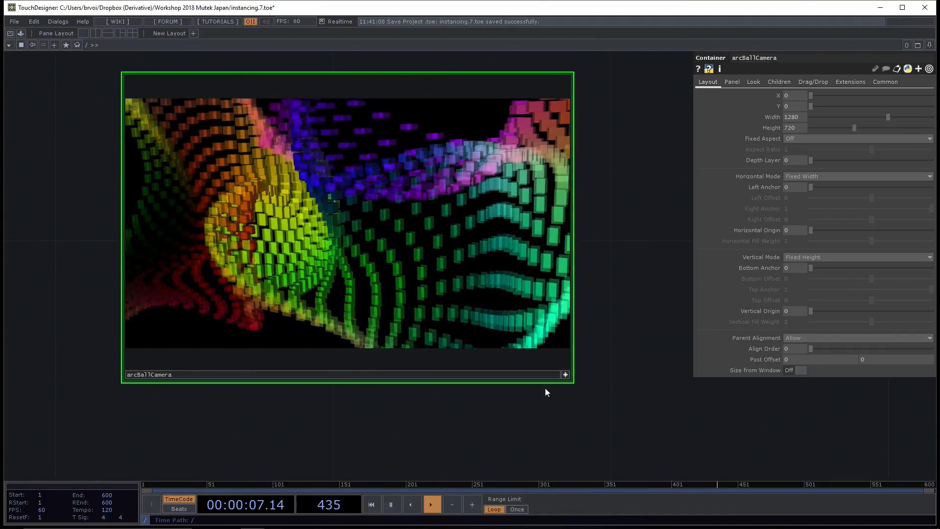
pyautogui.click(565, 374)
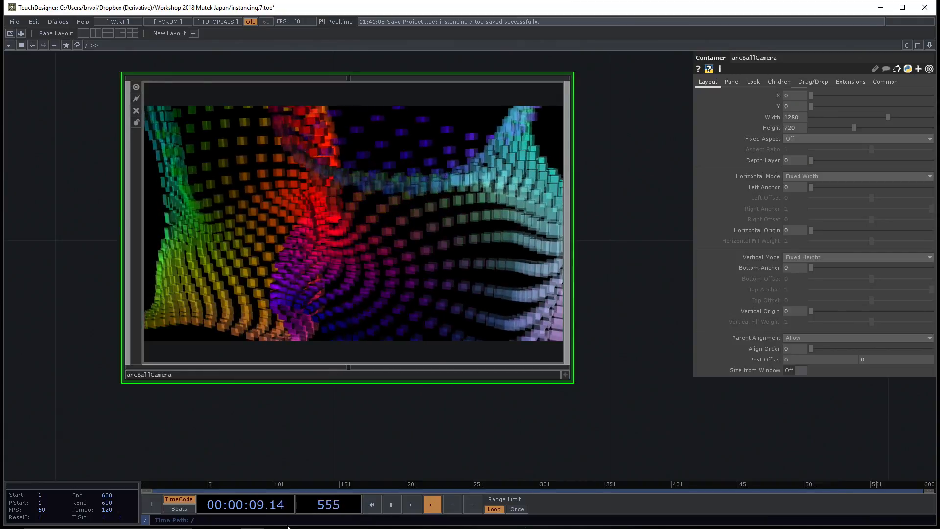
# Switch to the instanceNoise.58 project, try the instanceNoise container's Box Scale control, examine its inner network, and return to the instancing.7 project
pyautogui.click(255, 503)
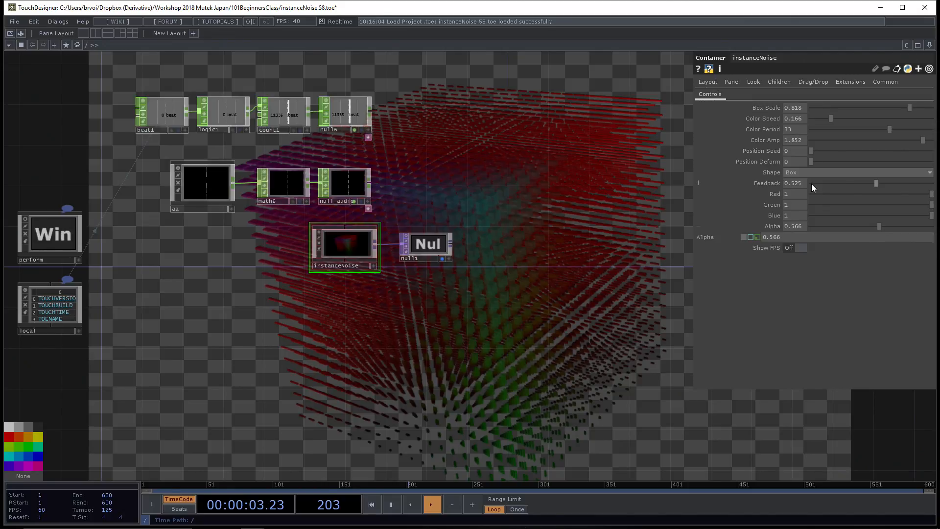
pyautogui.moveTo(903, 112); pyautogui.dragTo(921, 117)
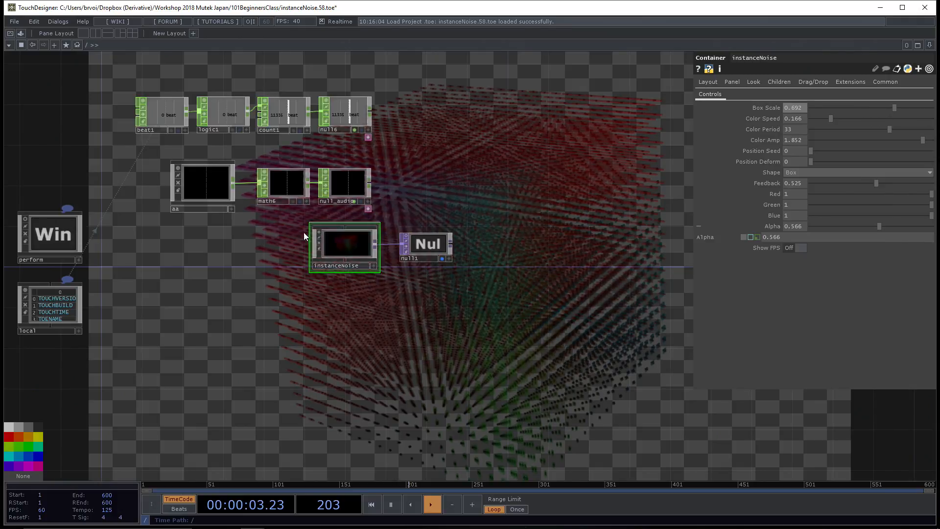
pyautogui.press('i')
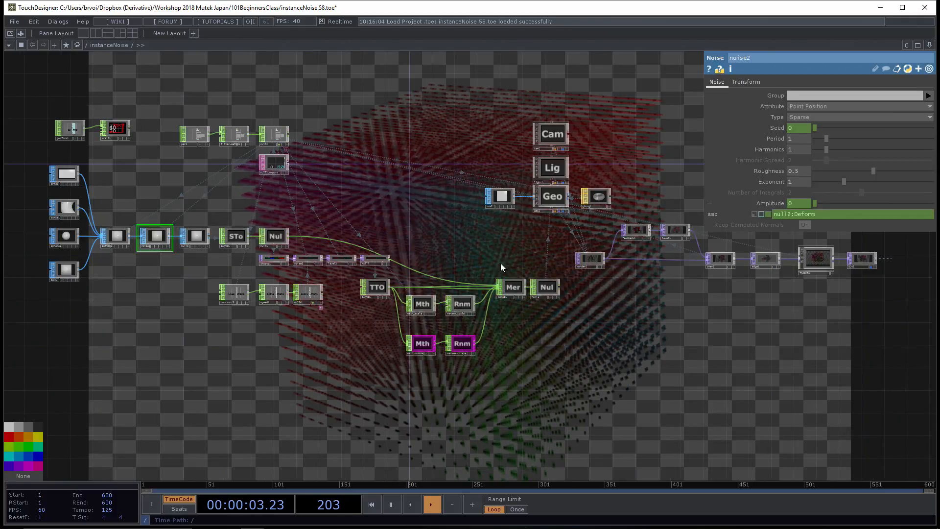
pyautogui.press('u')
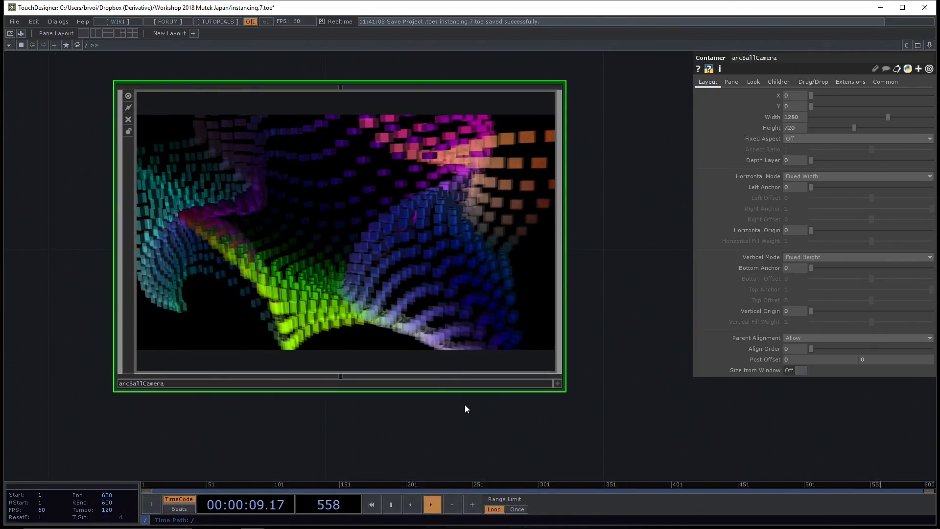
pyautogui.moveTo(265, 510)
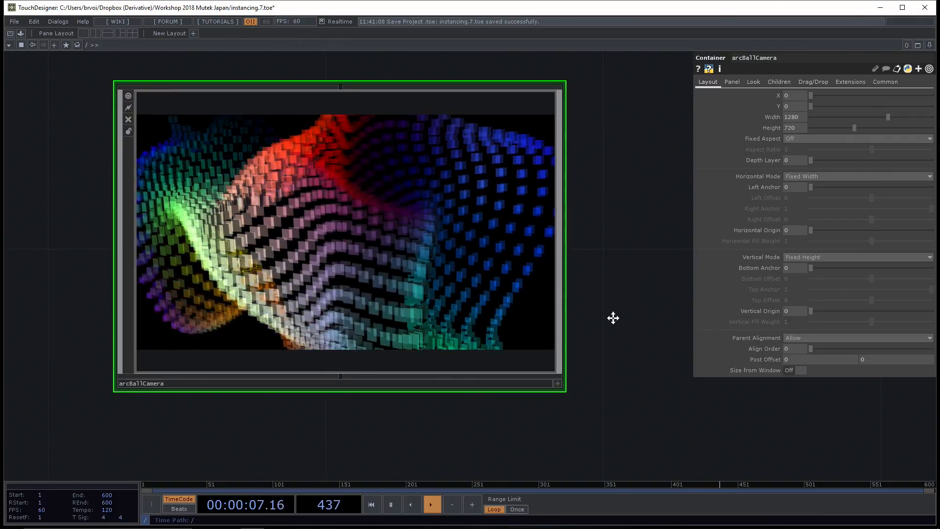
# Enter the arcBallCamera network, select math1, and turn off render1's display in the network background
pyautogui.moveTo(638, 219); pyautogui.dragTo(642, 230)
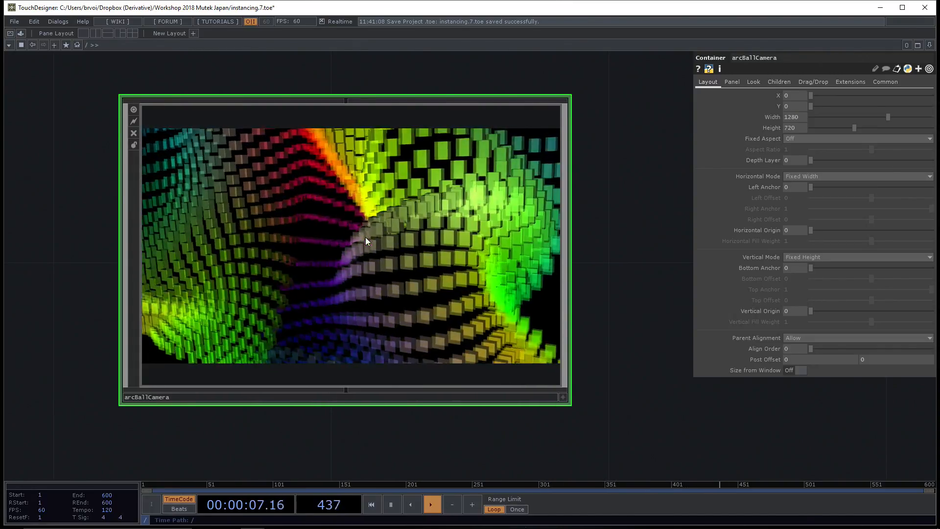
pyautogui.press('i')
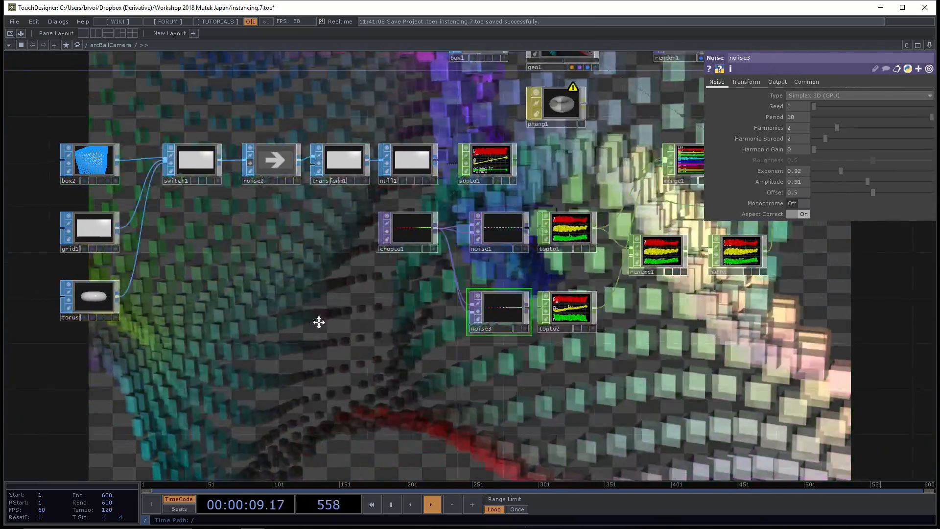
pyautogui.moveTo(319, 322); pyautogui.dragTo(277, 323)
pyautogui.moveTo(759, 333); pyautogui.dragTo(661, 347)
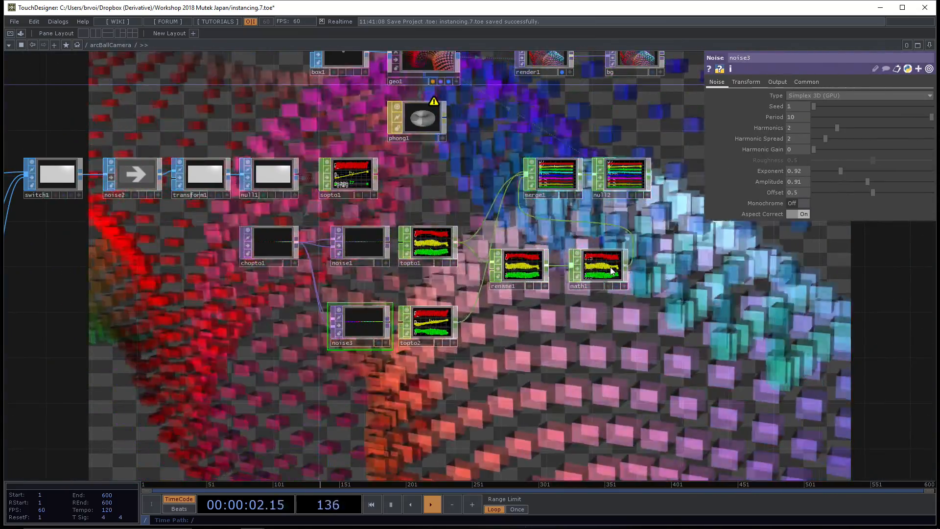
pyautogui.click(610, 269)
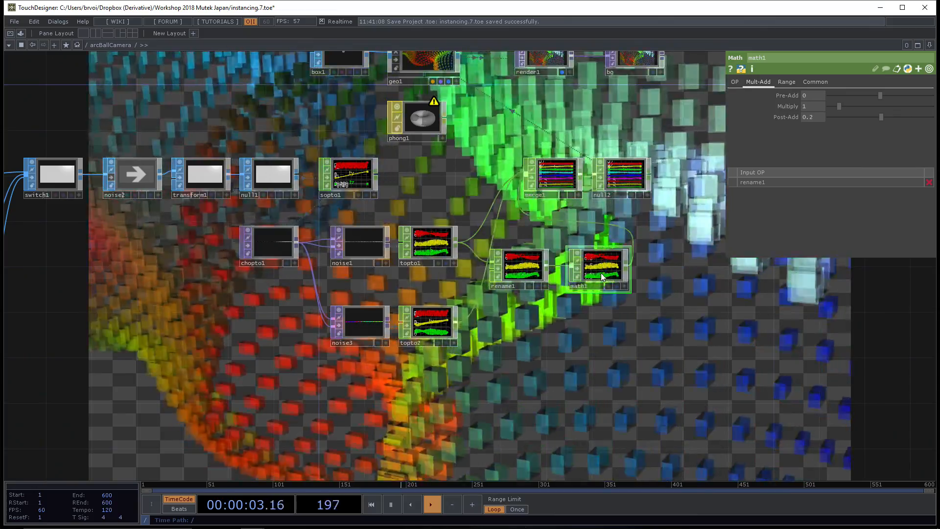
pyautogui.scroll(2, 606, 328)
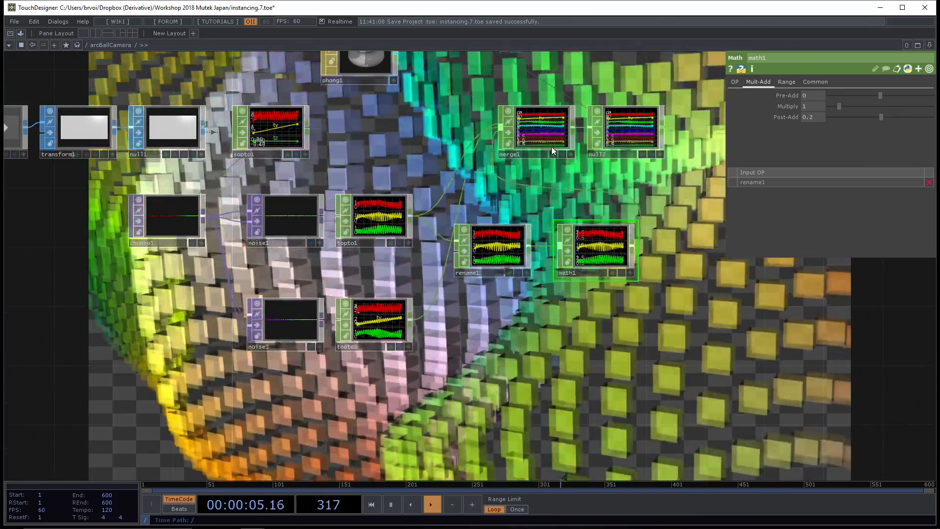
pyautogui.moveTo(410, 131); pyautogui.dragTo(415, 273)
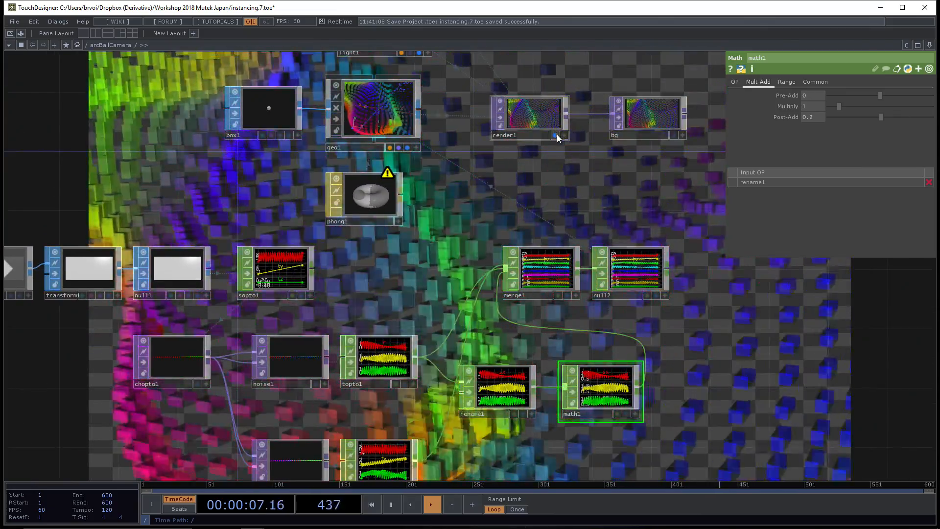
pyautogui.click(556, 136)
pyautogui.scroll(-2, 696, 307)
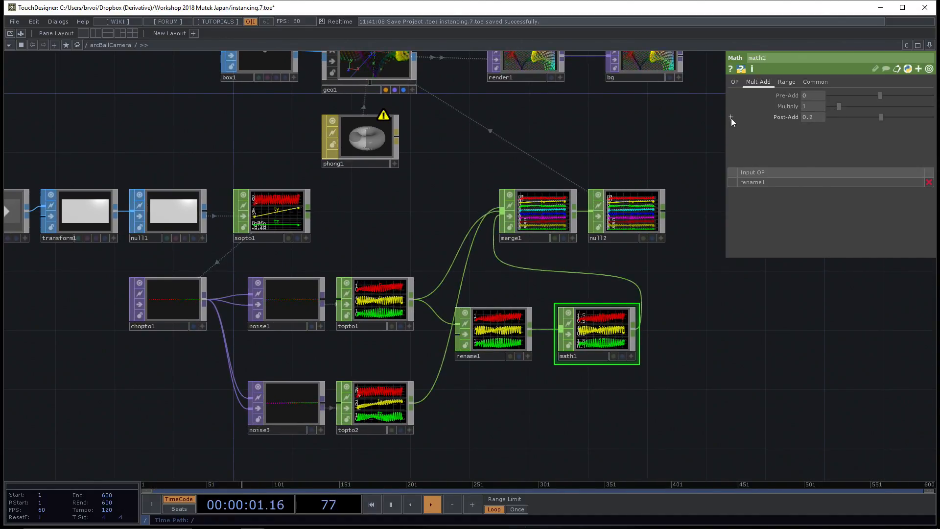
# Set math1's Multiply to 1.67 and noise3's amplitude to 0.92
pyautogui.moveTo(714, 139); pyautogui.dragTo(720, 165)
pyautogui.moveTo(839, 107); pyautogui.dragTo(802, 107)
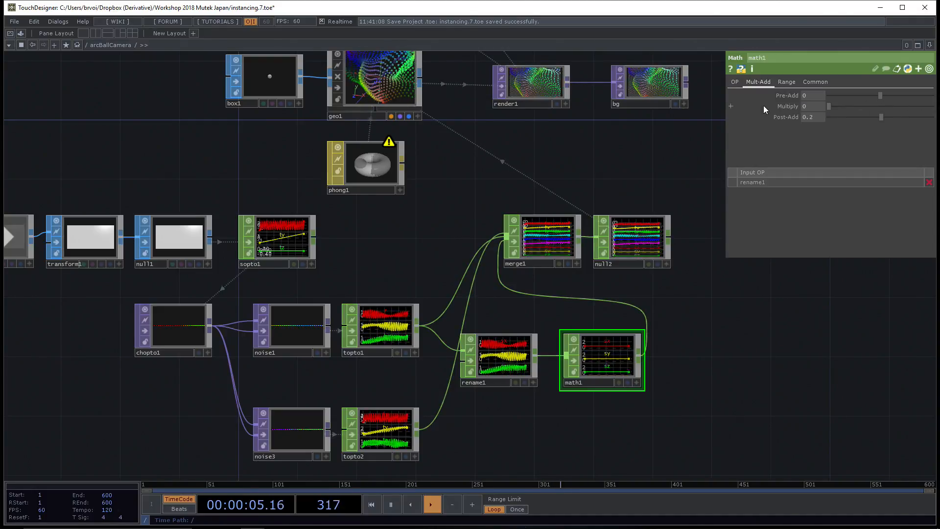
pyautogui.moveTo(861, 106); pyautogui.dragTo(773, 108)
pyautogui.scroll(-2, 625, 137)
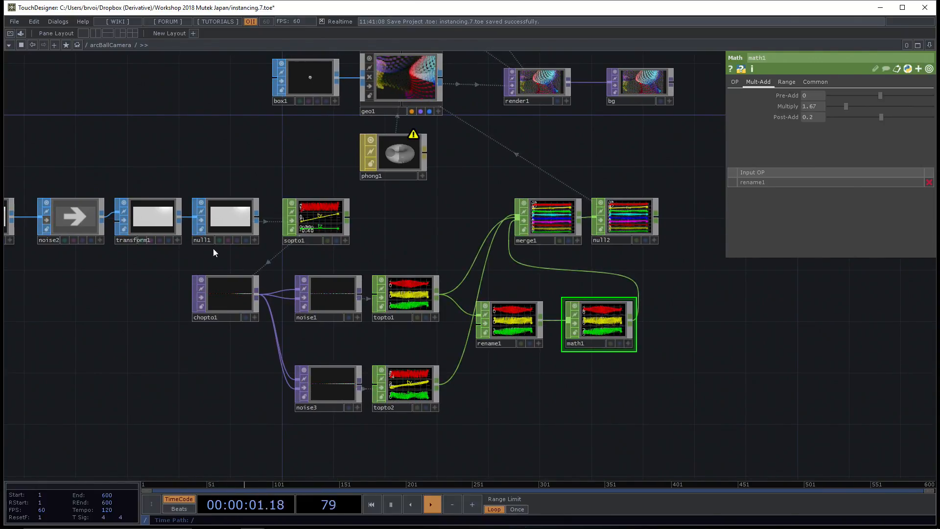
pyautogui.click(334, 380)
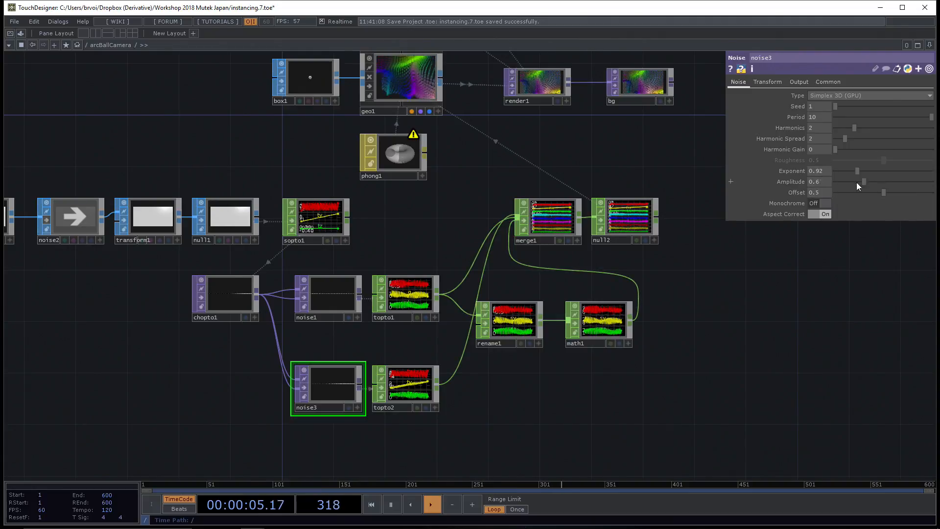
pyautogui.moveTo(855, 186)
pyautogui.mouseDown()
pyautogui.moveTo(815, 192)
pyautogui.moveTo(874, 189)
pyautogui.moveTo(809, 192)
pyautogui.moveTo(847, 190)
pyautogui.mouseUp()
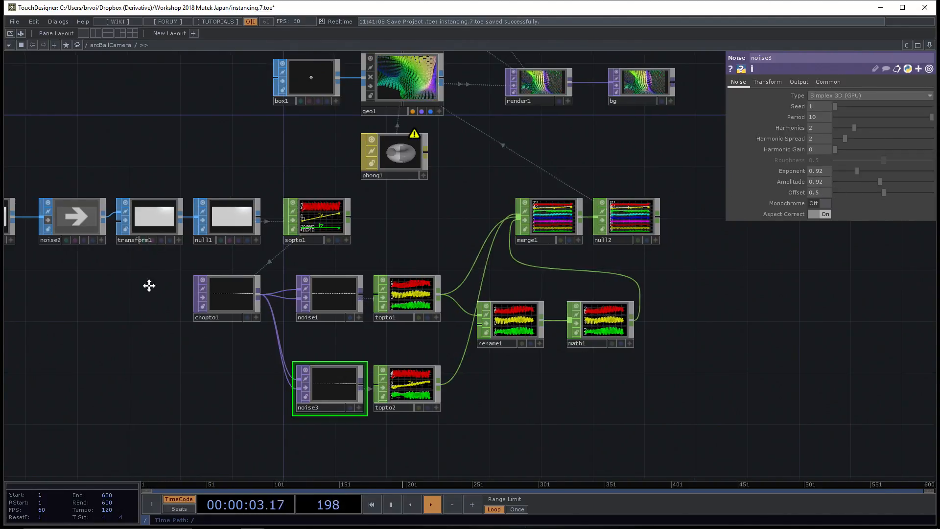
# Change switch1's Select Input to use box2, and return to the root network
pyautogui.moveTo(148, 286); pyautogui.dragTo(191, 291)
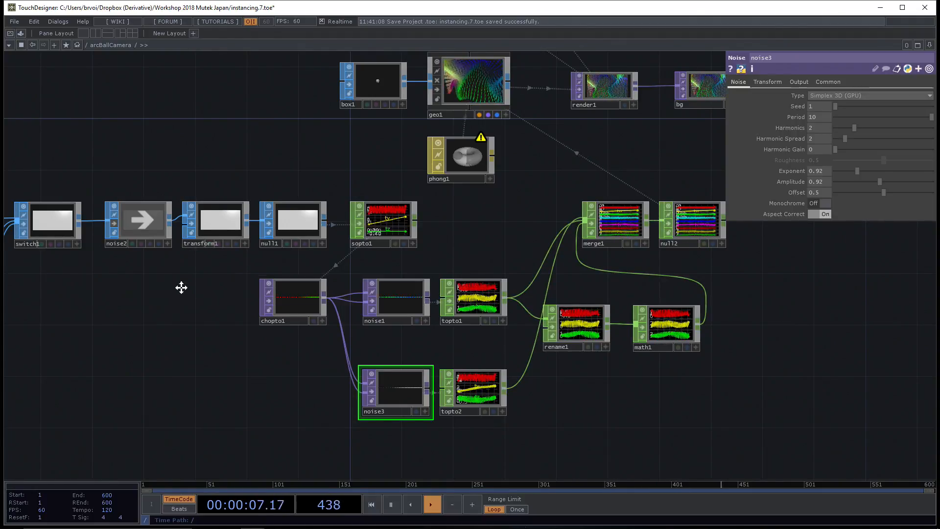
pyautogui.moveTo(181, 287)
pyautogui.mouseDown()
pyautogui.moveTo(227, 296)
pyautogui.moveTo(181, 298)
pyautogui.mouseUp()
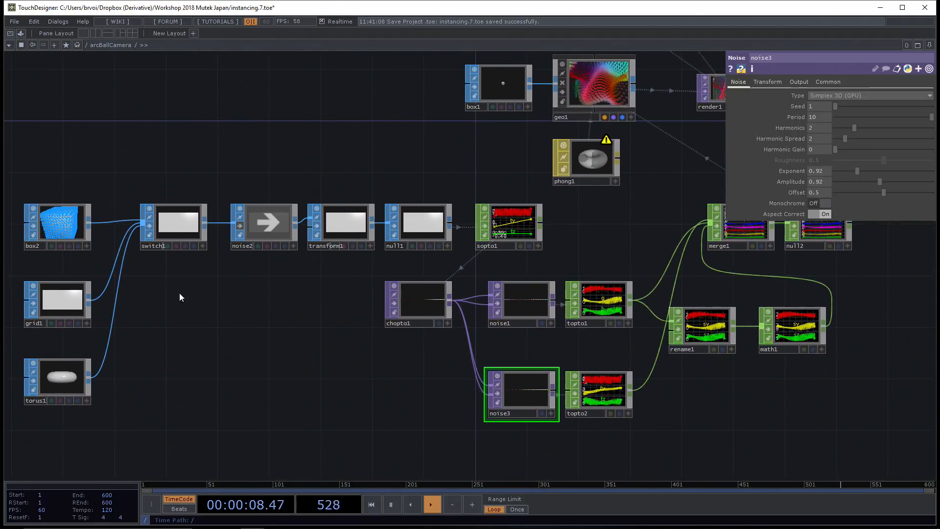
pyautogui.click(175, 224)
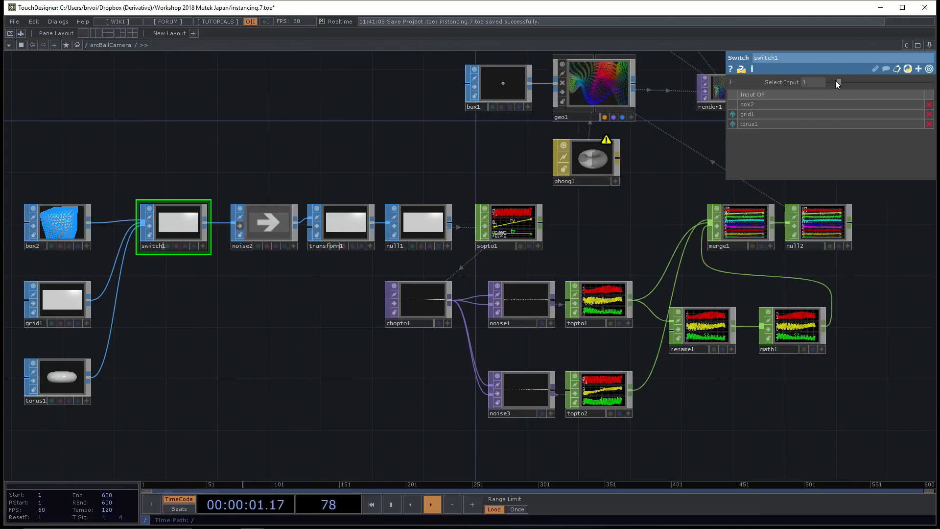
pyautogui.moveTo(837, 81); pyautogui.dragTo(808, 86)
pyautogui.press('u')
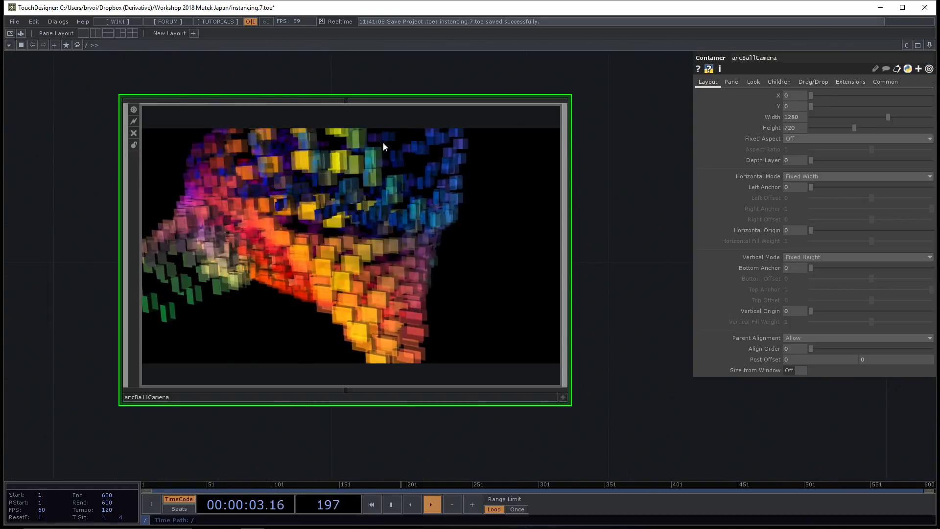
# Rename the arcBallCamera container as noiseCubes
pyautogui.moveTo(639, 338); pyautogui.dragTo(571, 318)
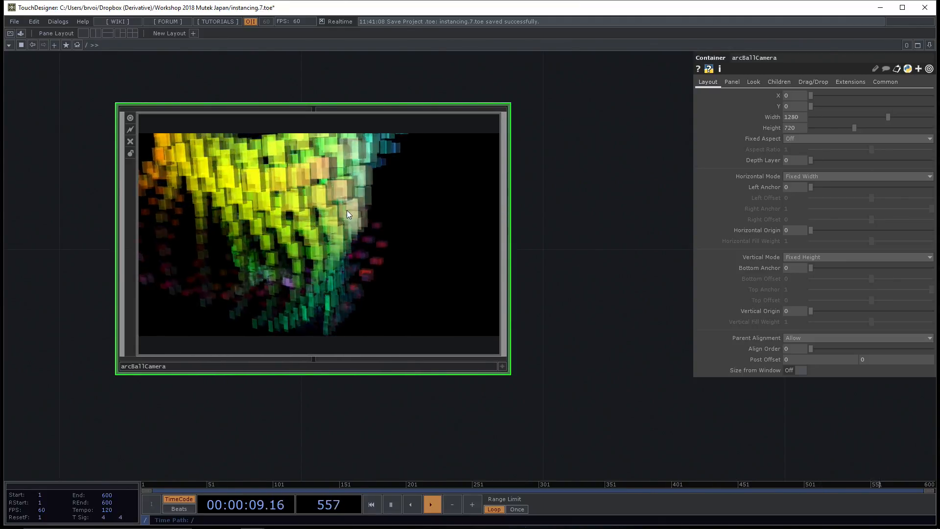
pyautogui.click(158, 367)
pyautogui.write('noise')
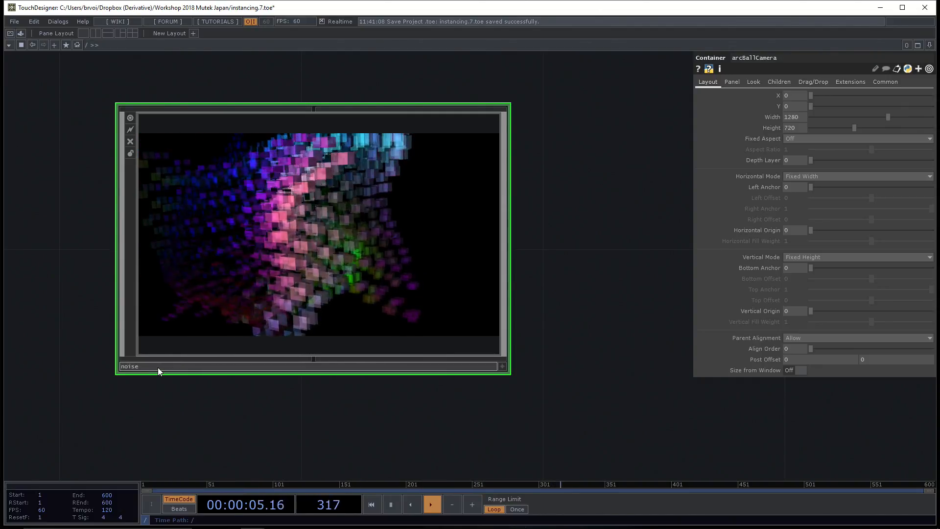
pyautogui.write('Cb')
pyautogui.press('BackSpace')
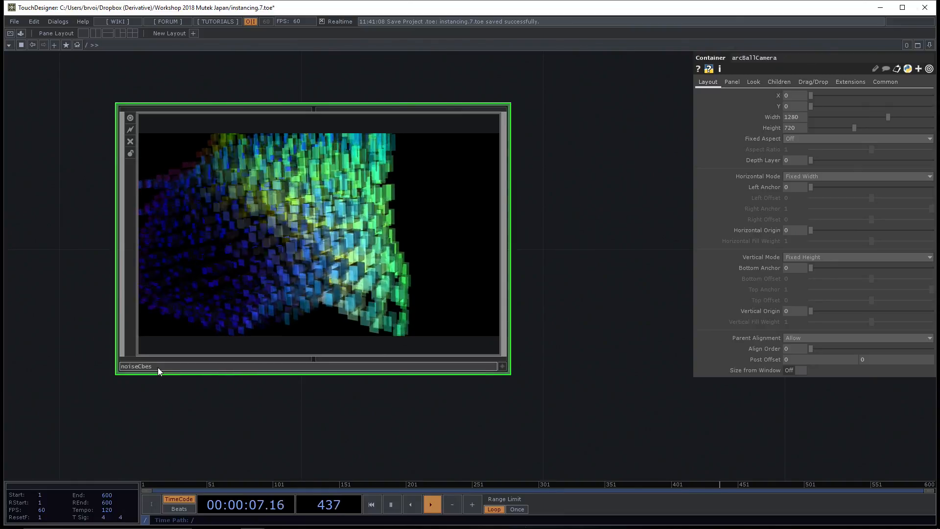
pyautogui.write('ubes')
pyautogui.press('Return')
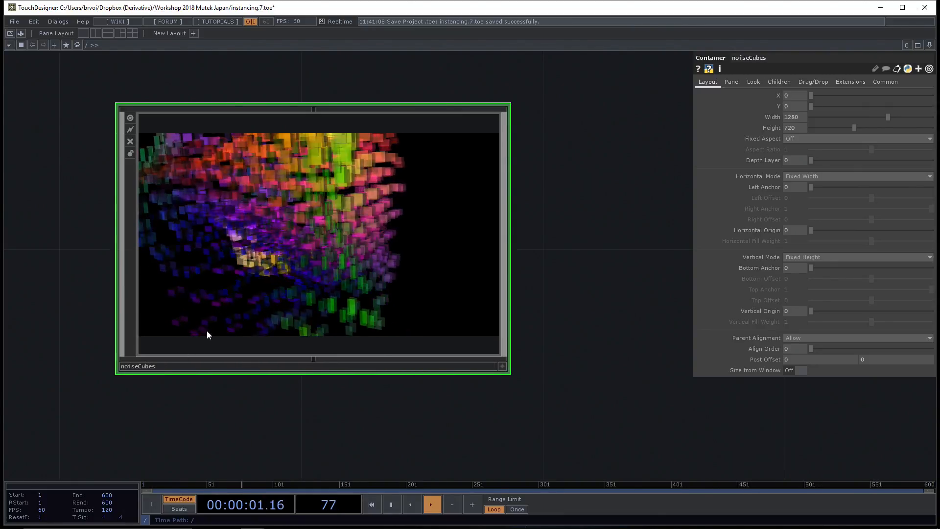
# Open the Component Editor for the noiseCubes container to customize its parameters, and move it beside the container's parameters
pyautogui.press('h')
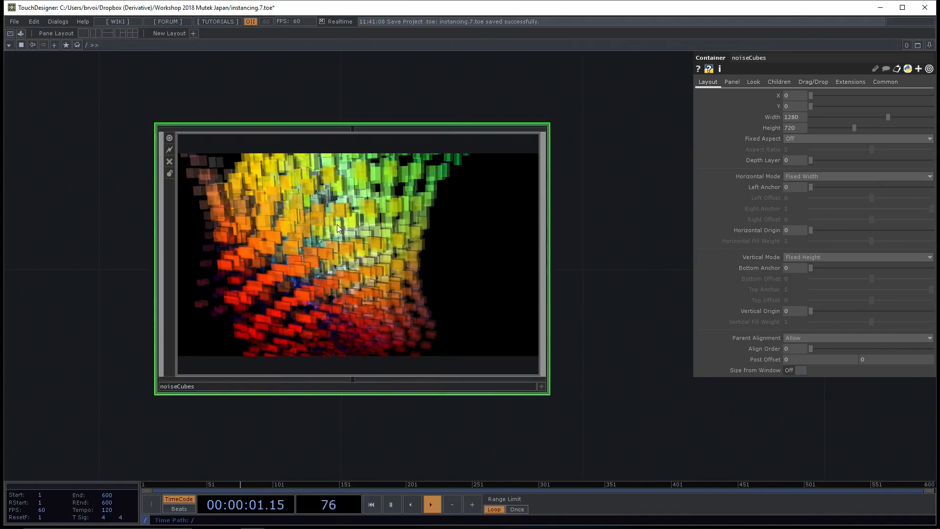
pyautogui.rightClick(394, 216)
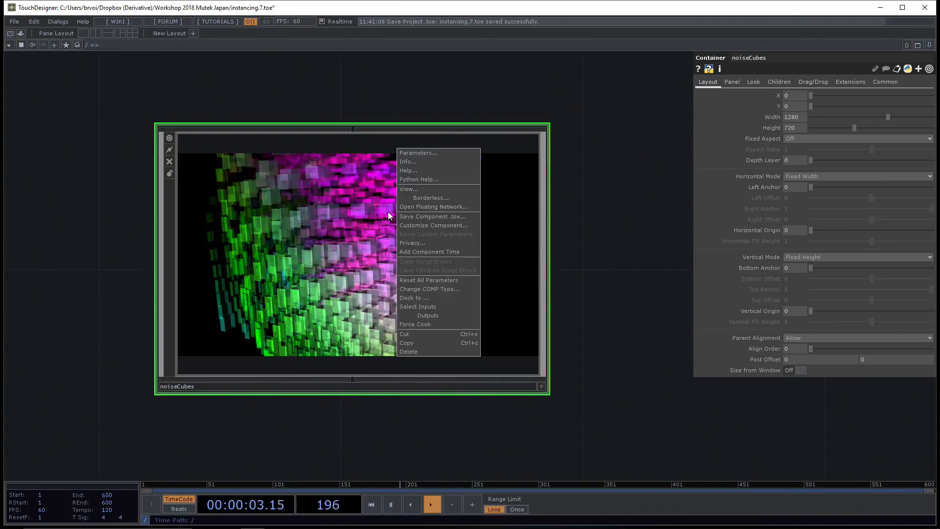
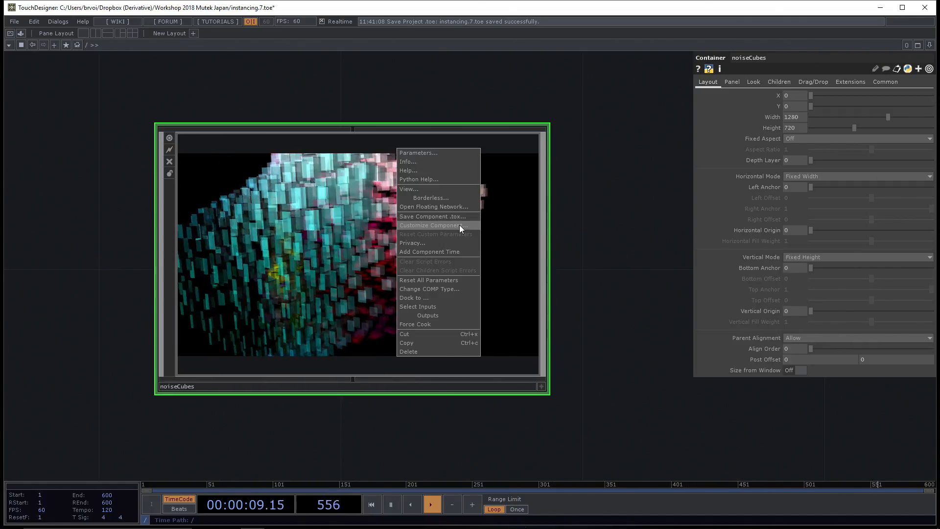
pyautogui.click(455, 225)
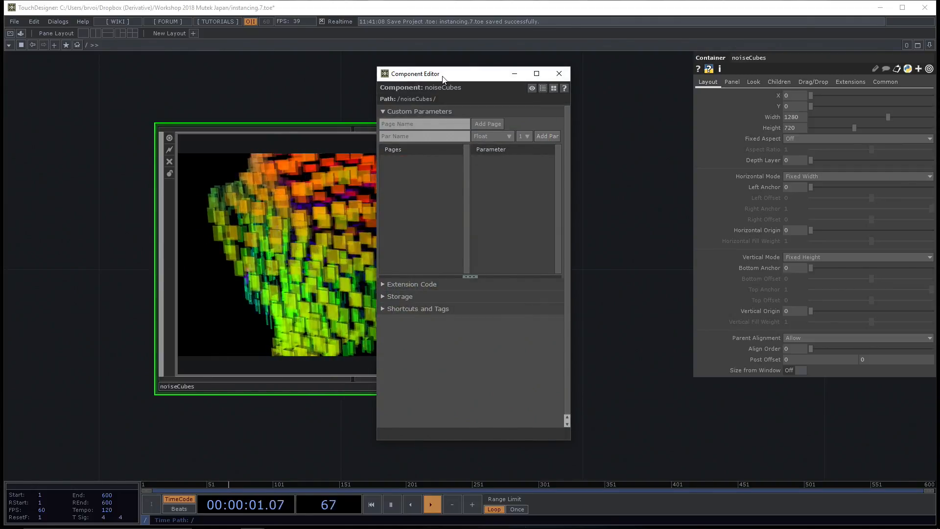
pyautogui.moveTo(443, 78); pyautogui.dragTo(462, 89)
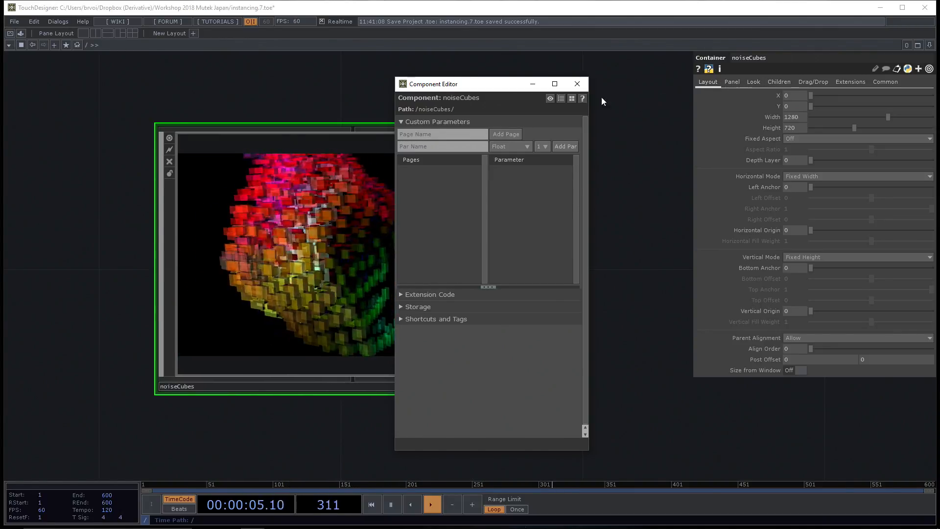
# Add a custom parameter page called Custom Controls to the noiseCubes component
pyautogui.click(463, 133)
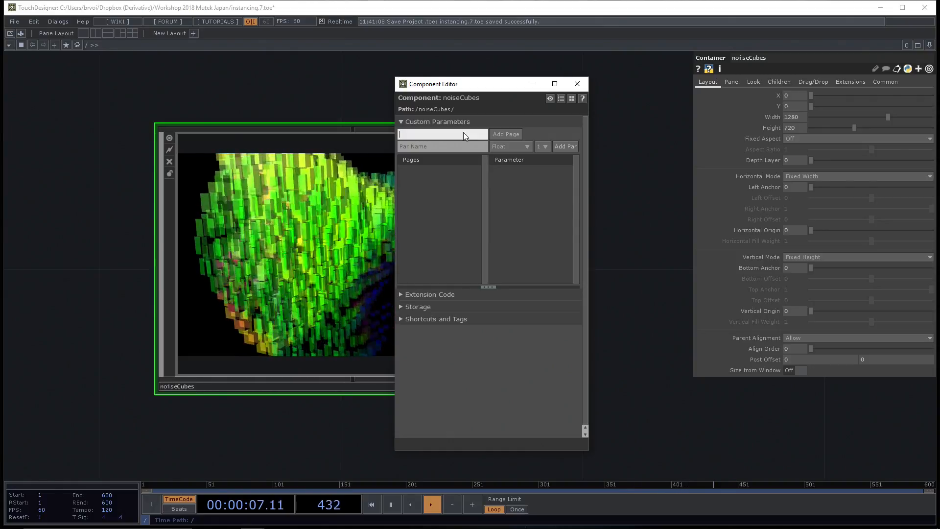
pyautogui.write('Cu')
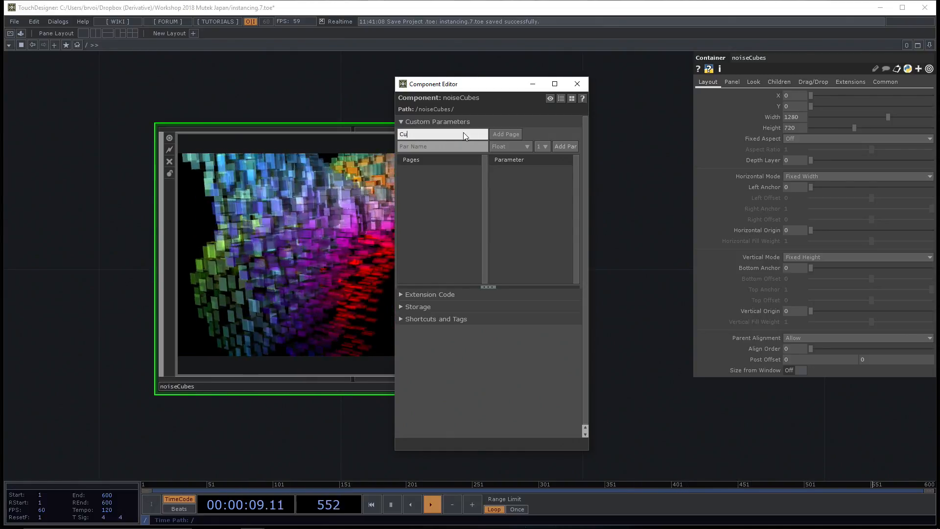
pyautogui.write('stom ')
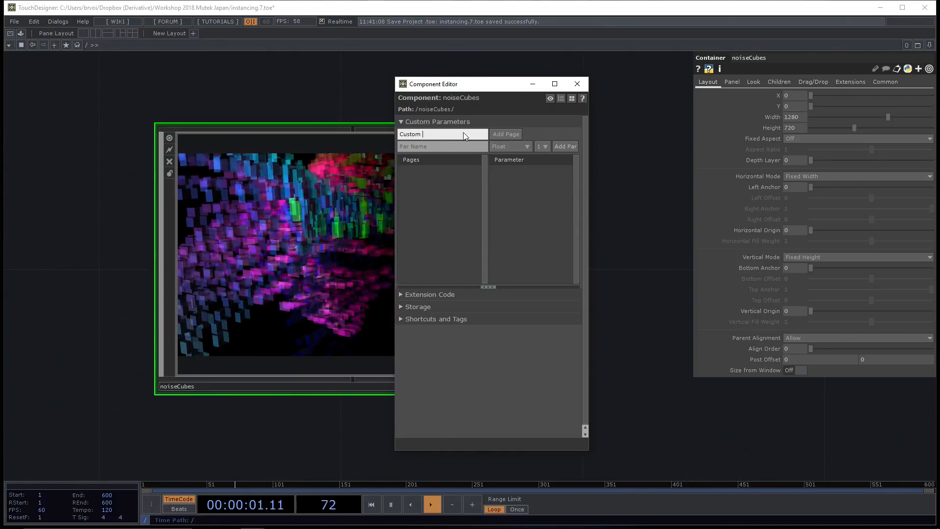
pyautogui.write('Control')
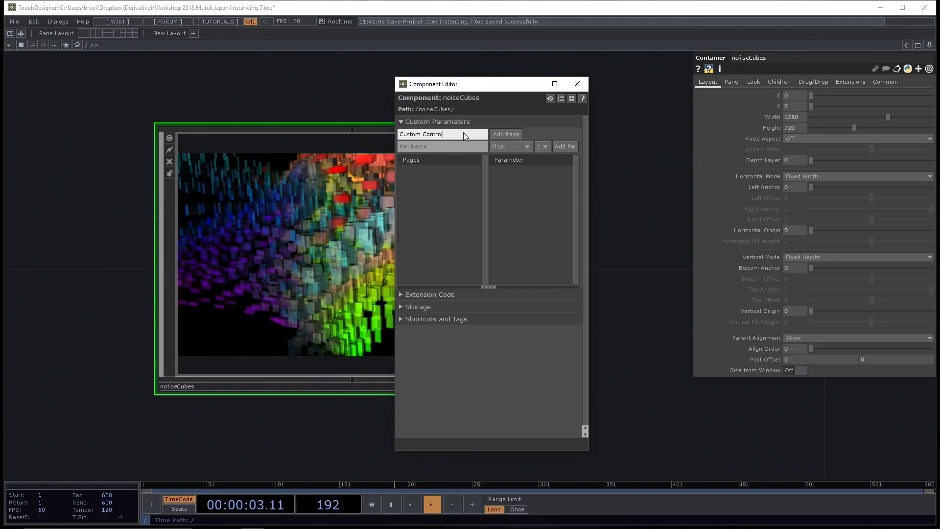
pyautogui.write('a')
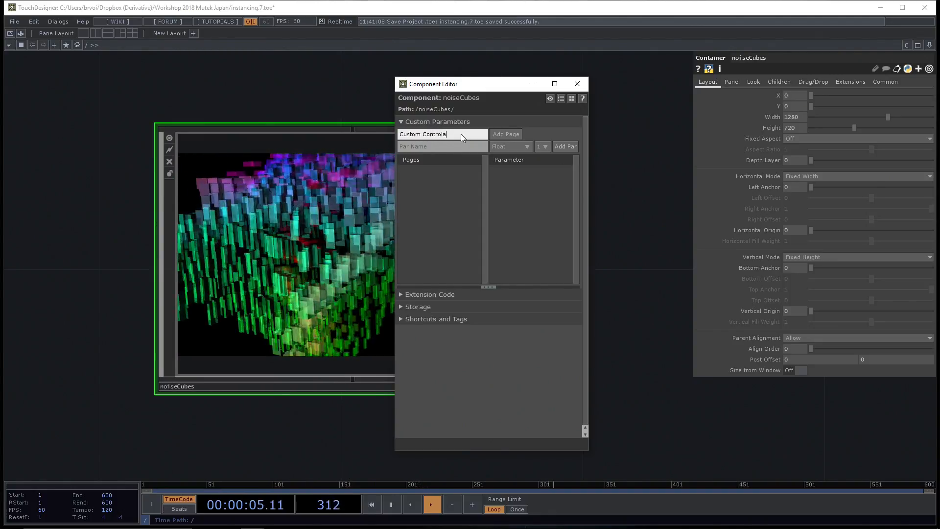
pyautogui.press('BackSpace')
pyautogui.write('s')
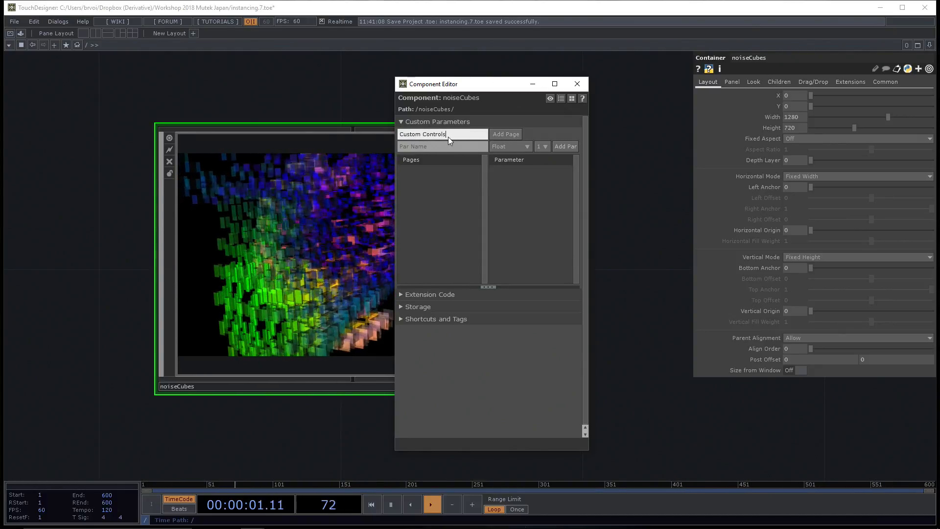
pyautogui.click(512, 133)
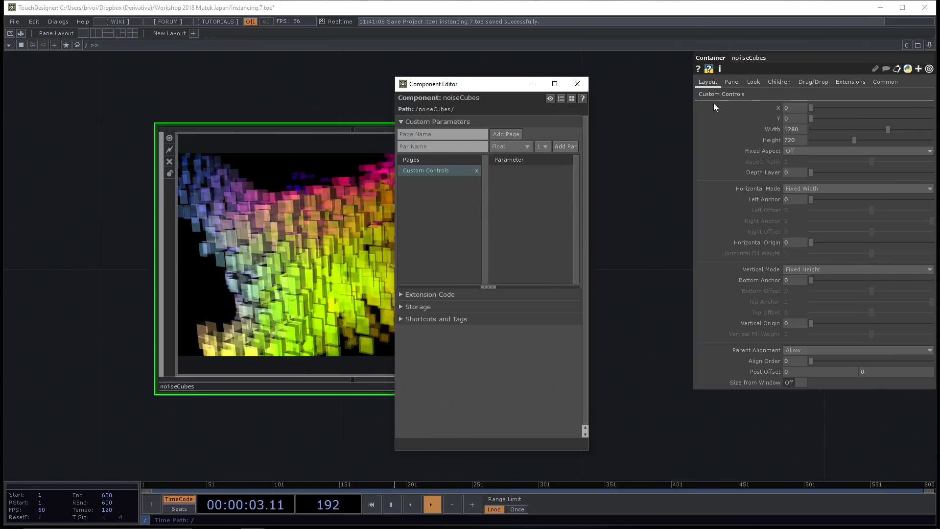
# Show the Custom Controls page in the container's parameters and move the Component Editor next to it
pyautogui.click(716, 96)
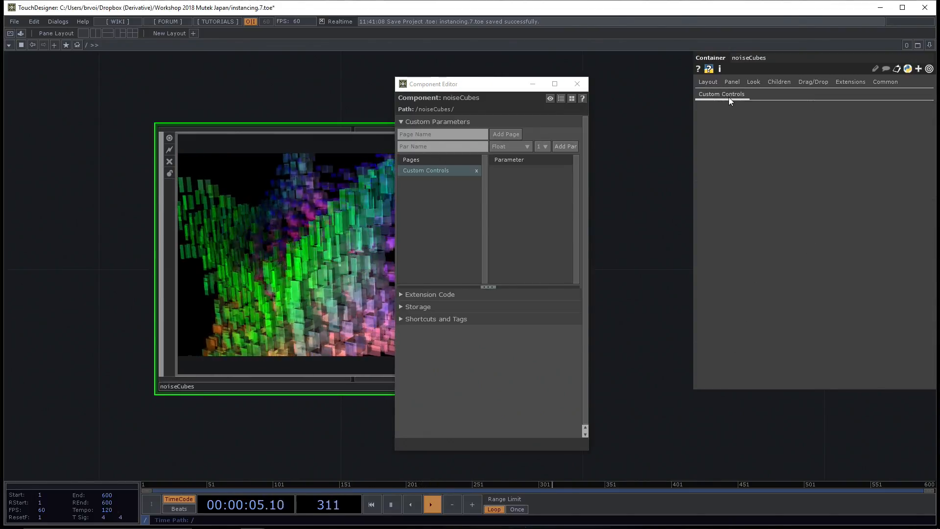
pyautogui.click(713, 82)
pyautogui.click(713, 95)
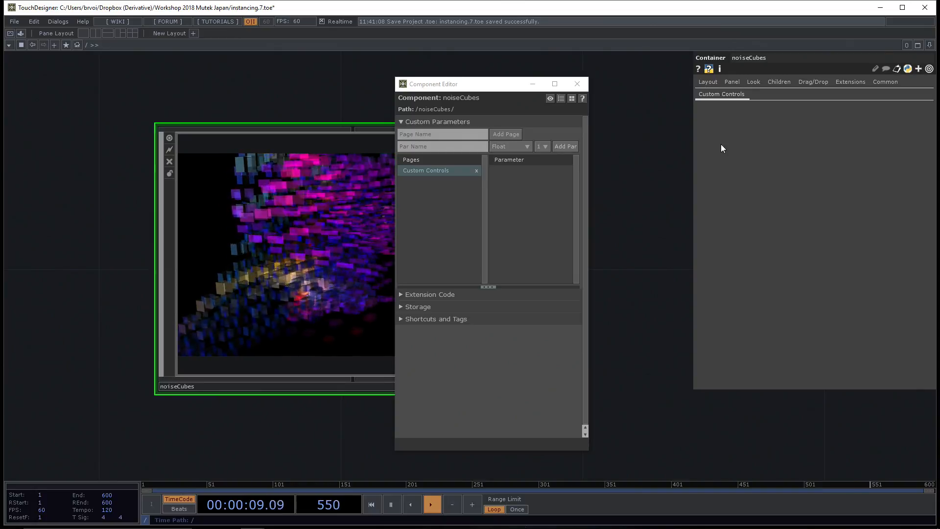
pyautogui.moveTo(491, 87); pyautogui.dragTo(569, 73)
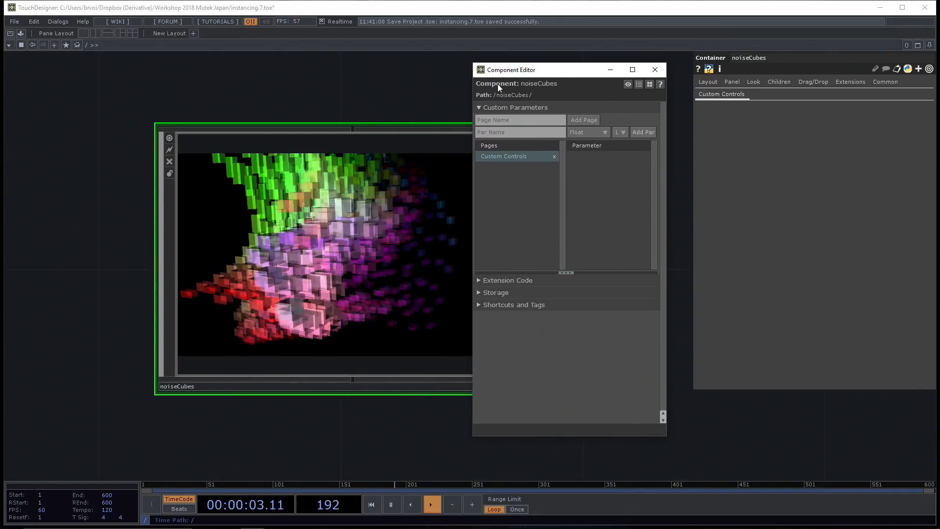
# Add a single Float parameter called Box Scale to the Custom Controls page and try its slider
pyautogui.click(494, 133)
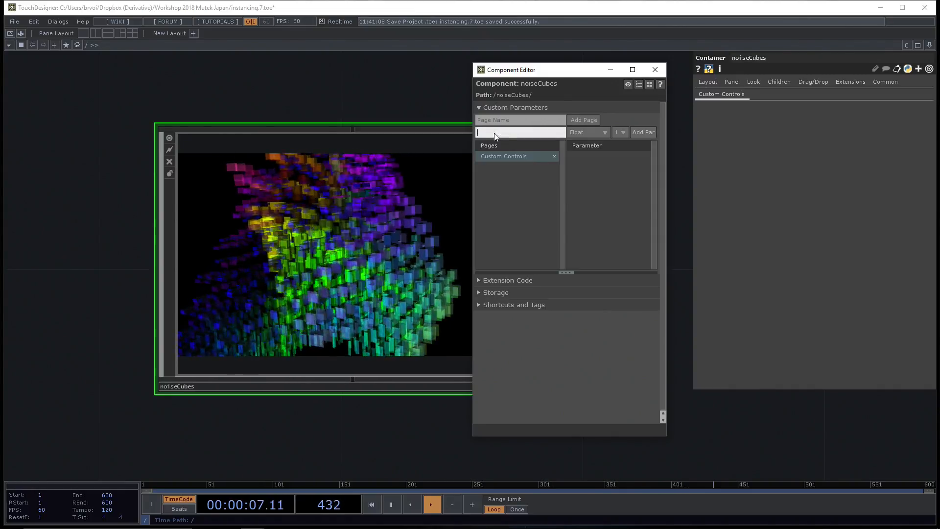
pyautogui.write('Bo')
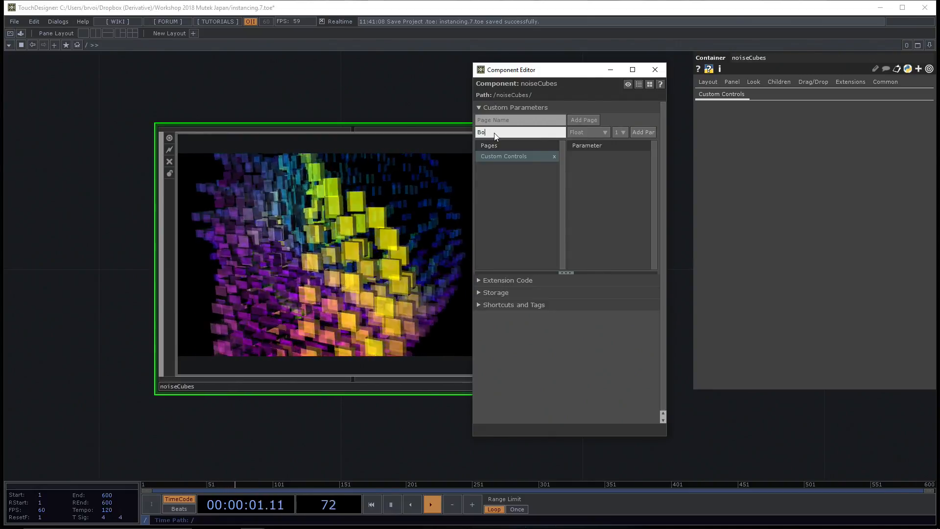
pyautogui.write('x Scale')
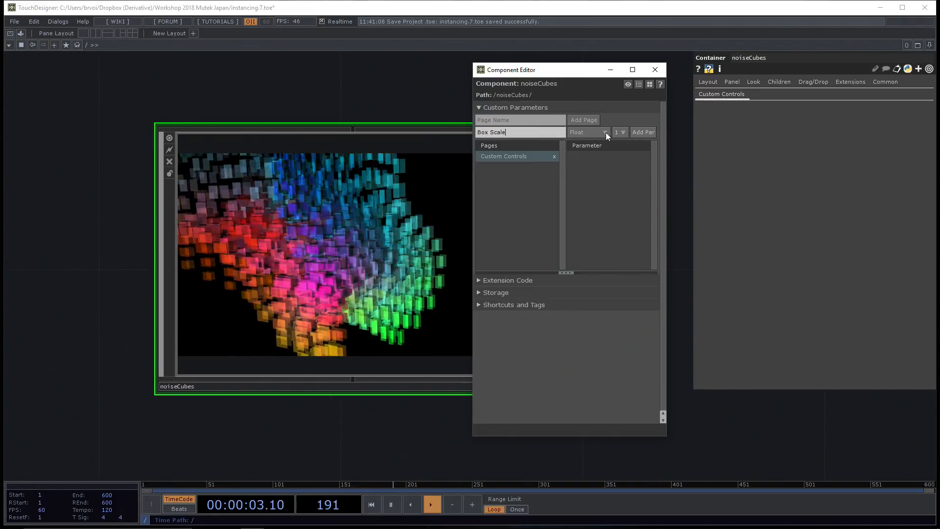
pyautogui.click(643, 133)
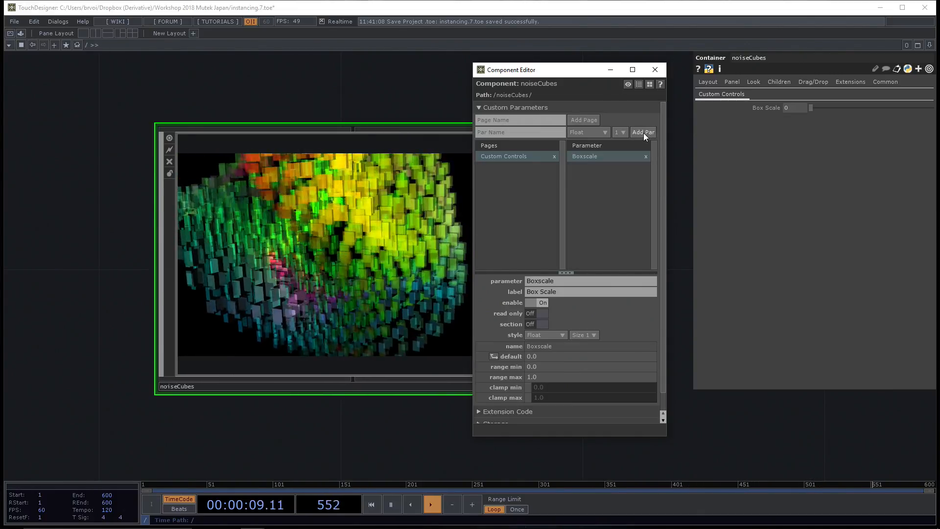
pyautogui.moveTo(814, 108); pyautogui.dragTo(885, 108)
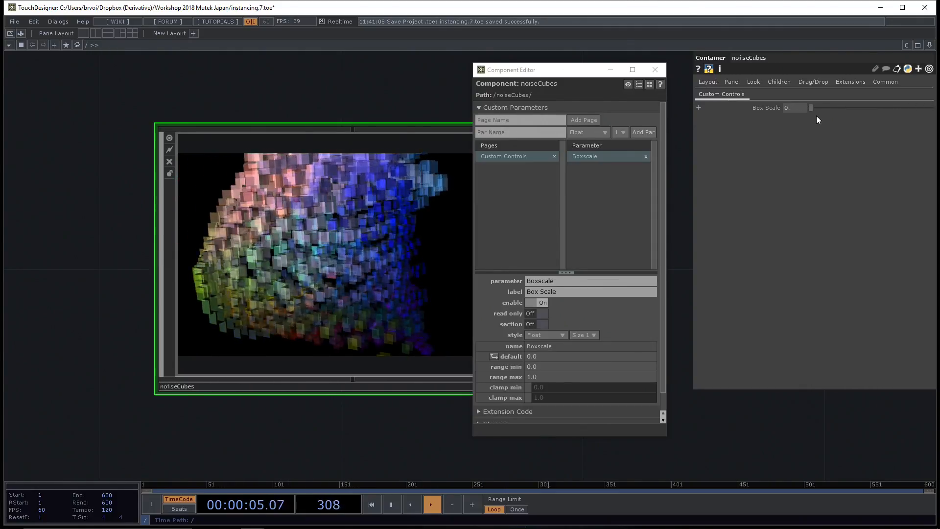
pyautogui.moveTo(813, 108); pyautogui.dragTo(937, 115)
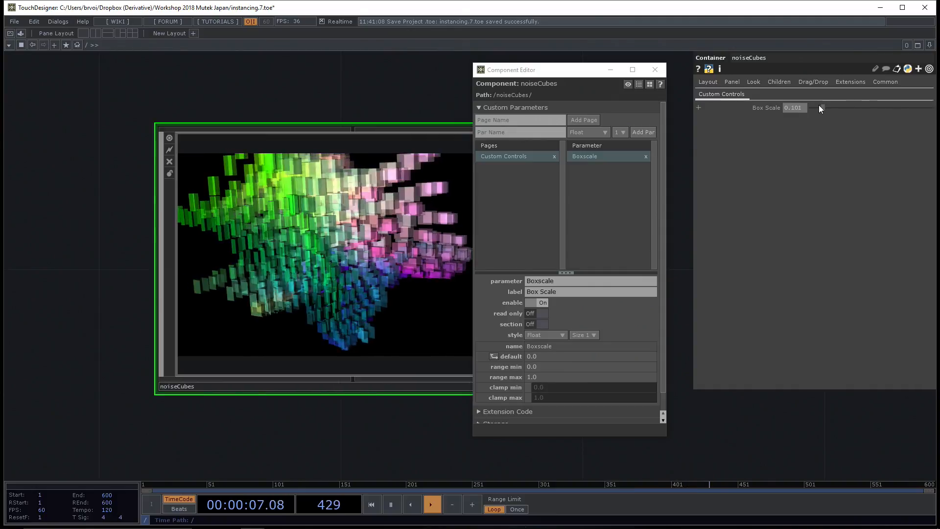
pyautogui.moveTo(821, 108)
pyautogui.mouseDown()
pyautogui.moveTo(920, 109)
pyautogui.moveTo(811, 107)
pyautogui.mouseUp()
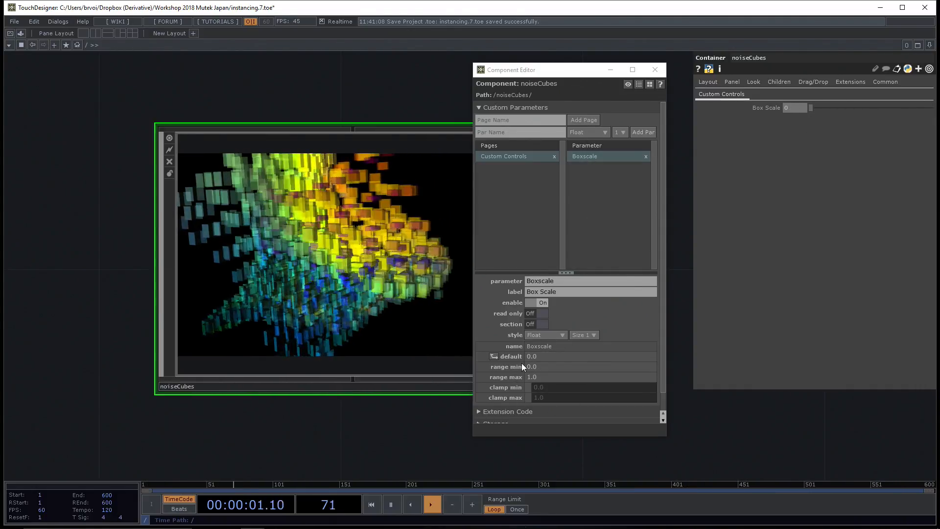
# Try the Box Scale slider with a range maximum of 2, and delete the parameter
pyautogui.click(539, 377)
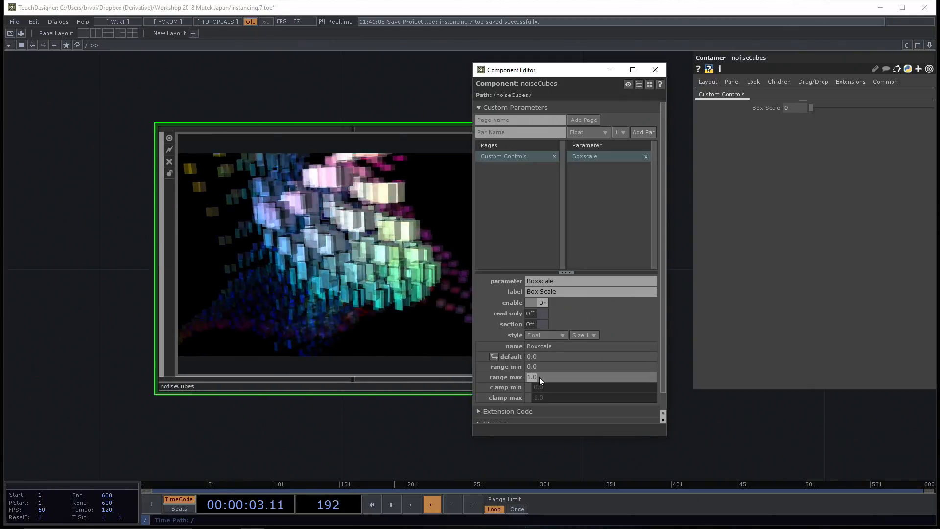
pyautogui.write('2')
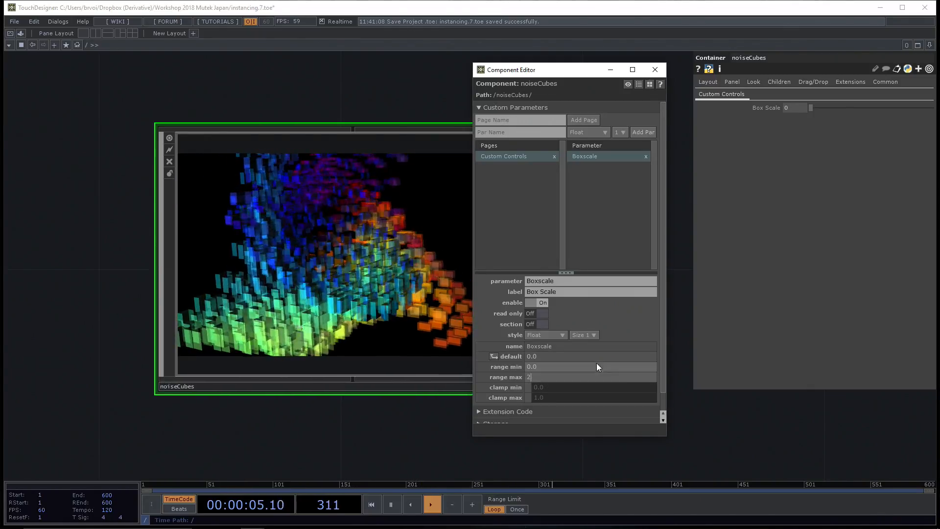
pyautogui.click(794, 295)
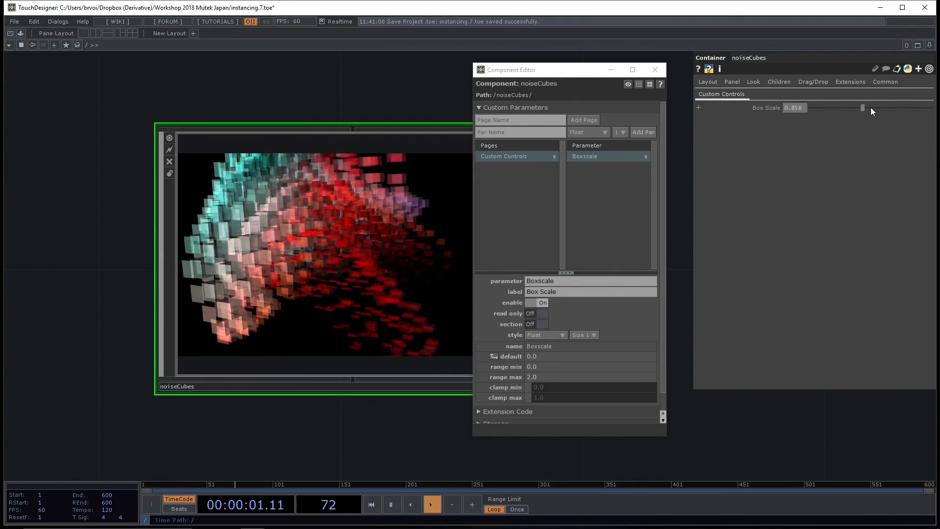
pyautogui.moveTo(871, 107); pyautogui.dragTo(931, 107)
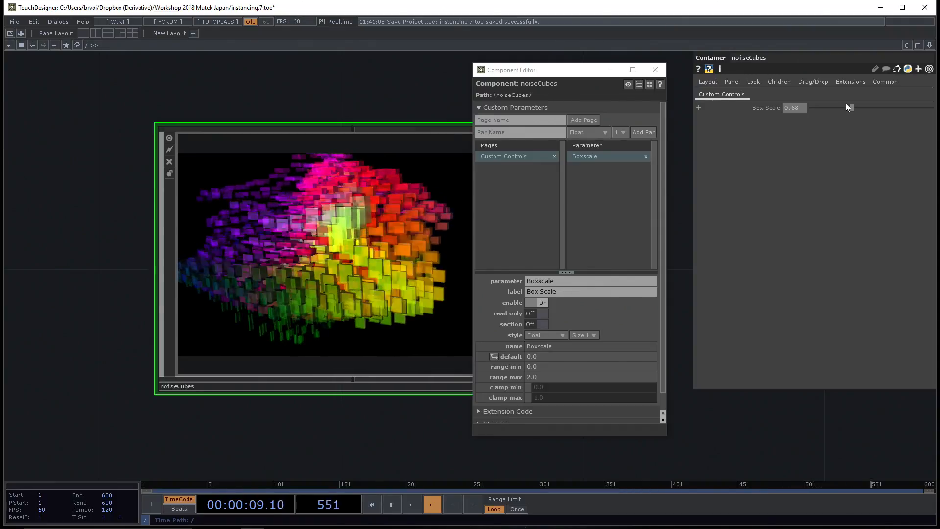
pyautogui.moveTo(838, 105); pyautogui.dragTo(862, 111)
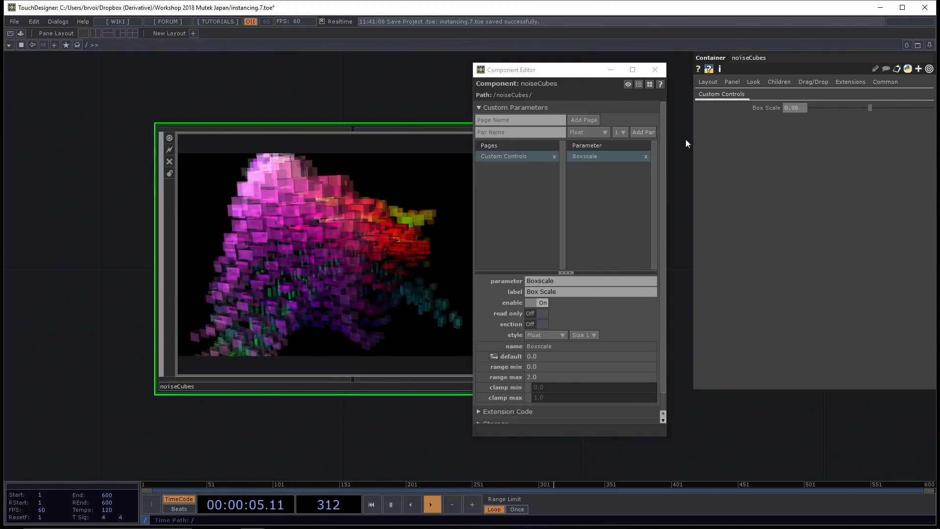
pyautogui.click(646, 155)
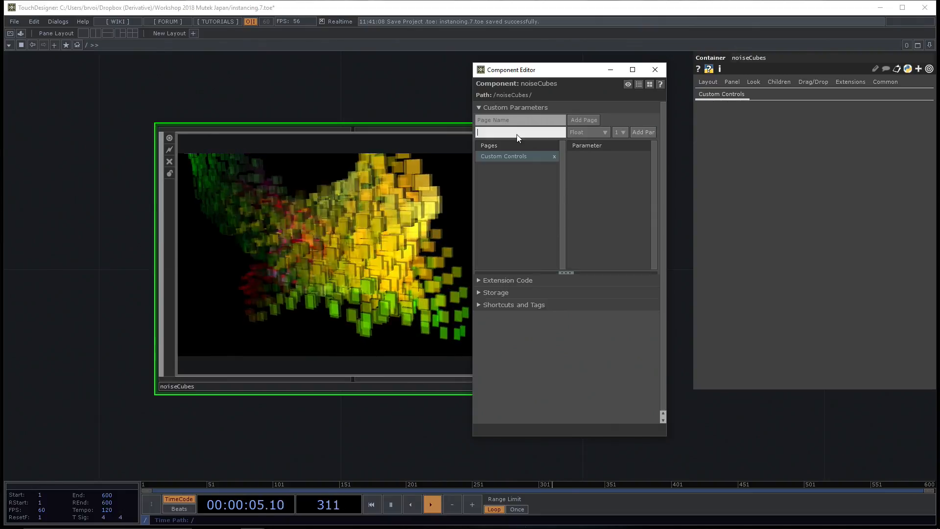
# Create a Float parameter Box Scale with a range maximum of 2, and set its value to about 0.494
pyautogui.write('Box Scale')
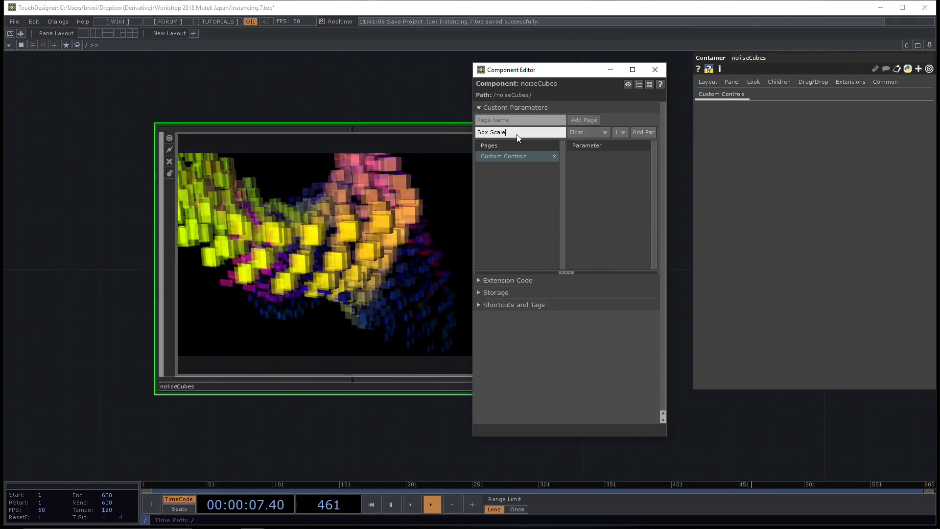
pyautogui.click(643, 132)
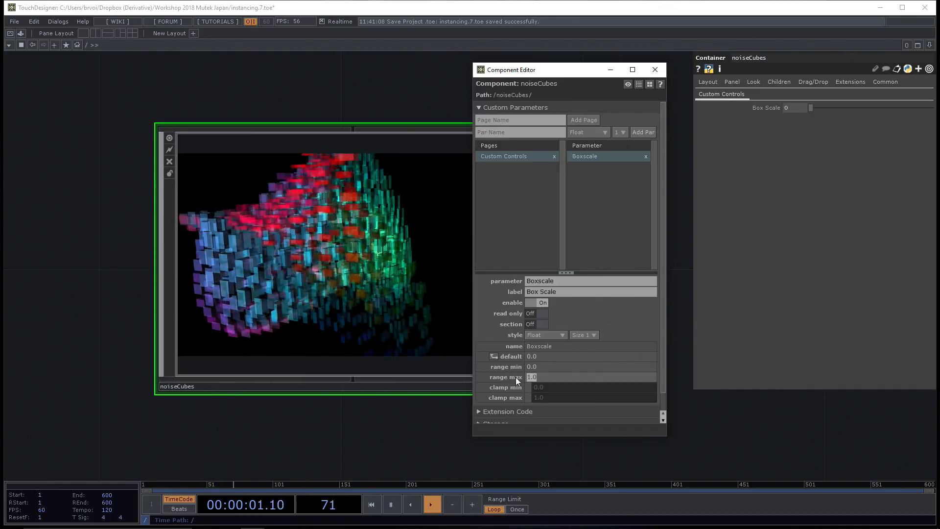
pyautogui.click(533, 377)
pyautogui.write('2')
pyautogui.press('Return')
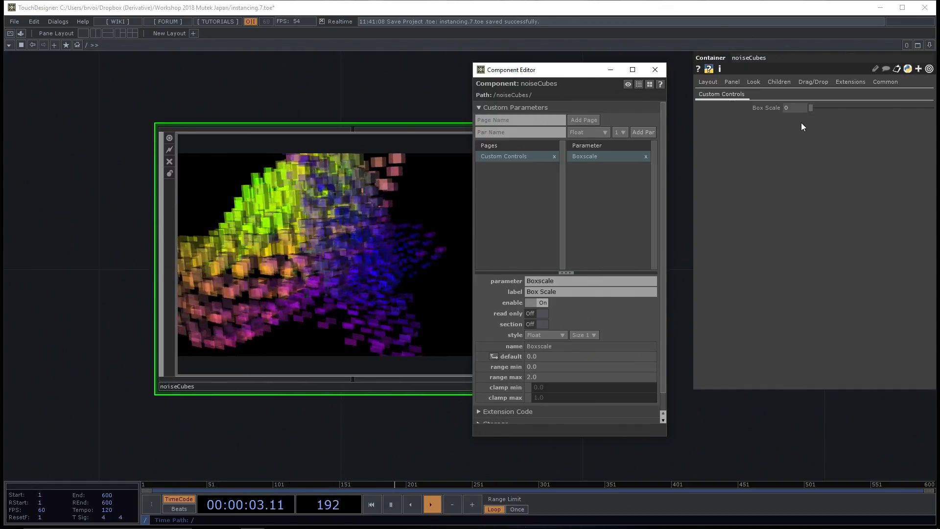
pyautogui.click(813, 108)
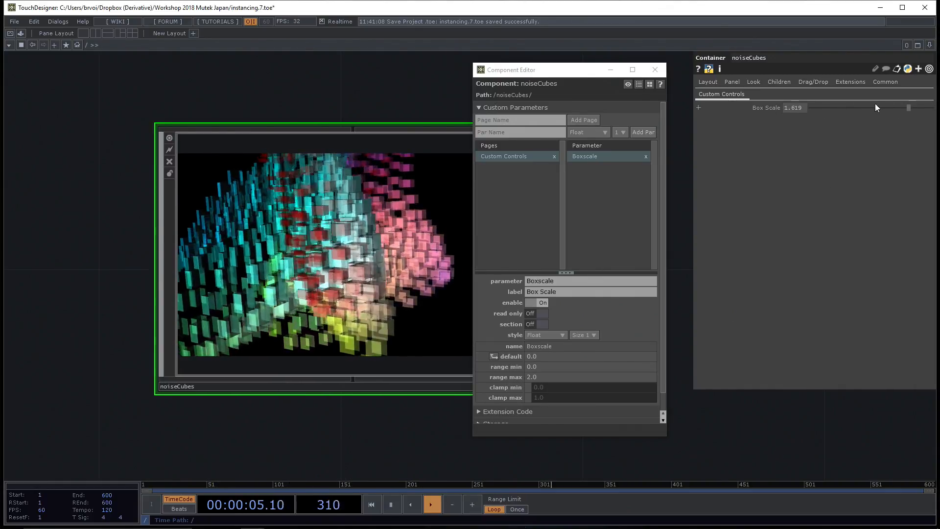
pyautogui.click(840, 107)
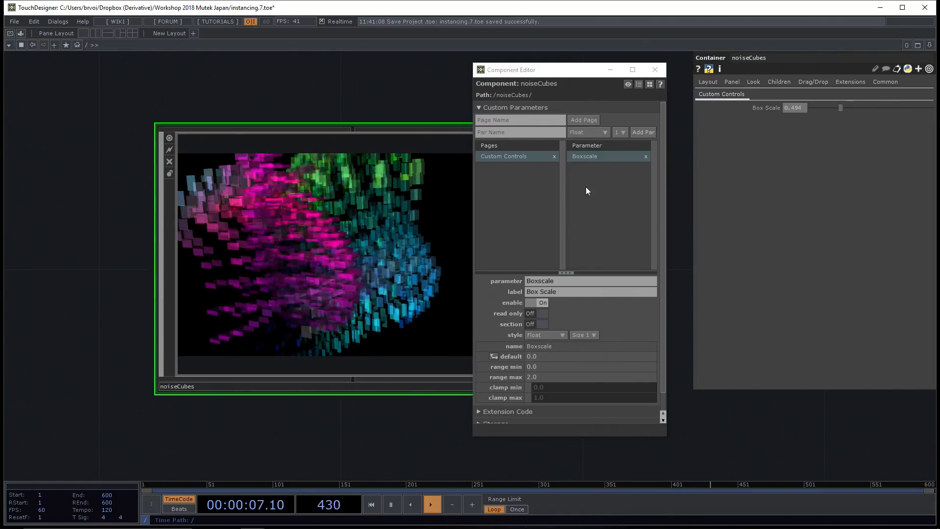
# Add a single Float parameter called Noise Amp to the Custom Controls page
pyautogui.click(511, 136)
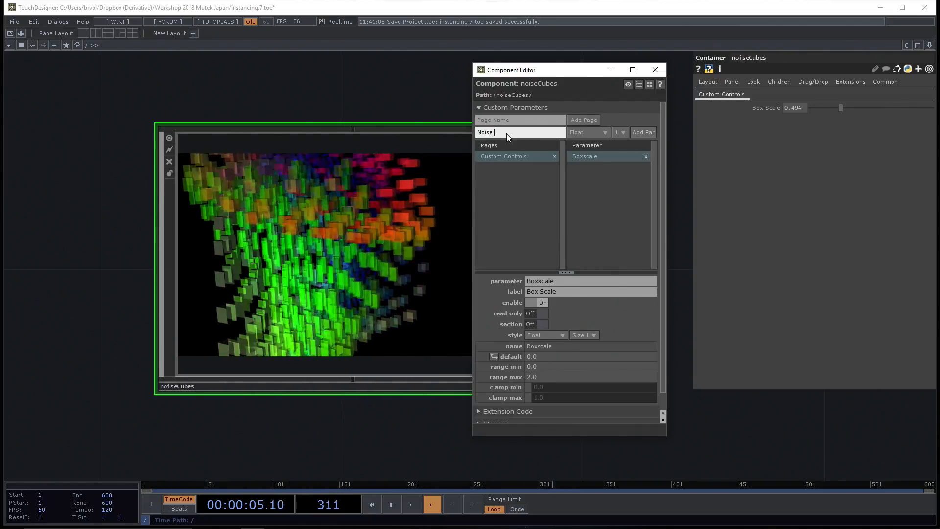
pyautogui.write('Noise AMp')
pyautogui.press('BackSpace')
pyautogui.press('BackSpace')
pyautogui.write('mp')
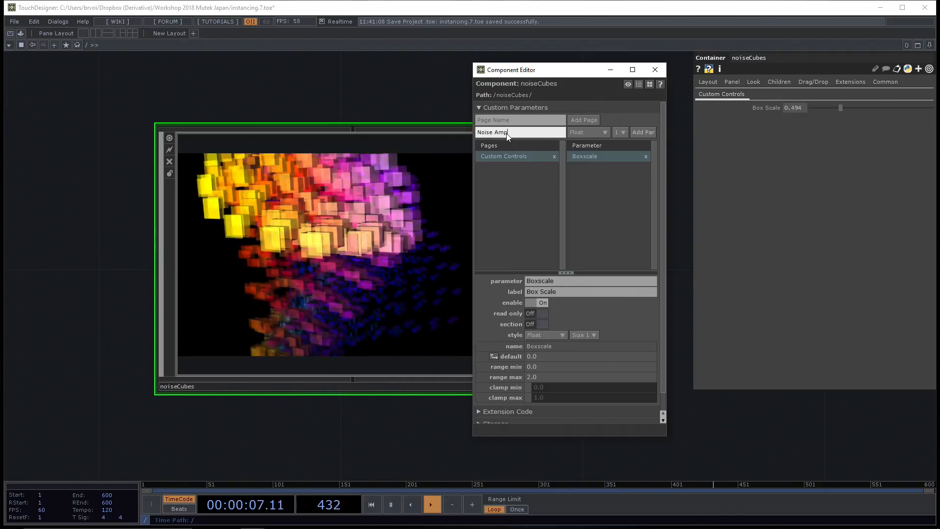
pyautogui.click(642, 133)
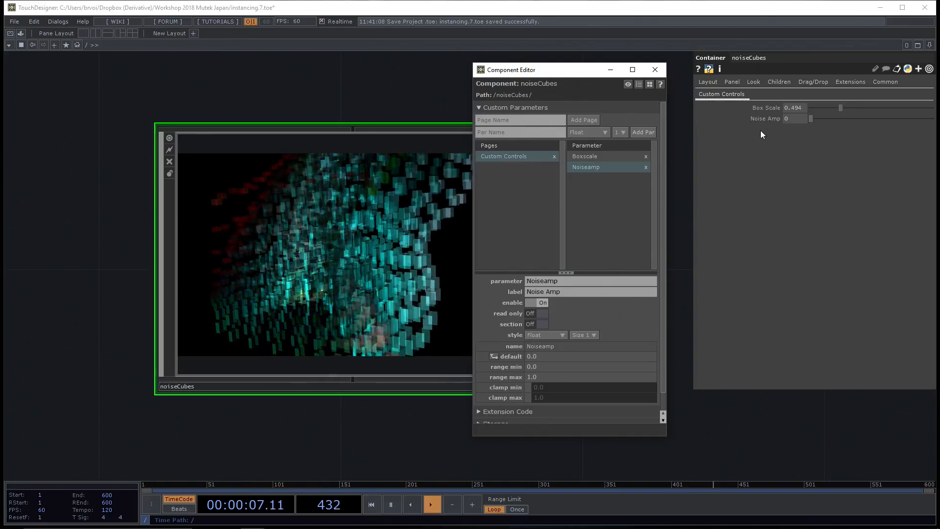
# Set Noise Amp's range maximum to 3 and try its slider, returning the value to 0
pyautogui.click(572, 377)
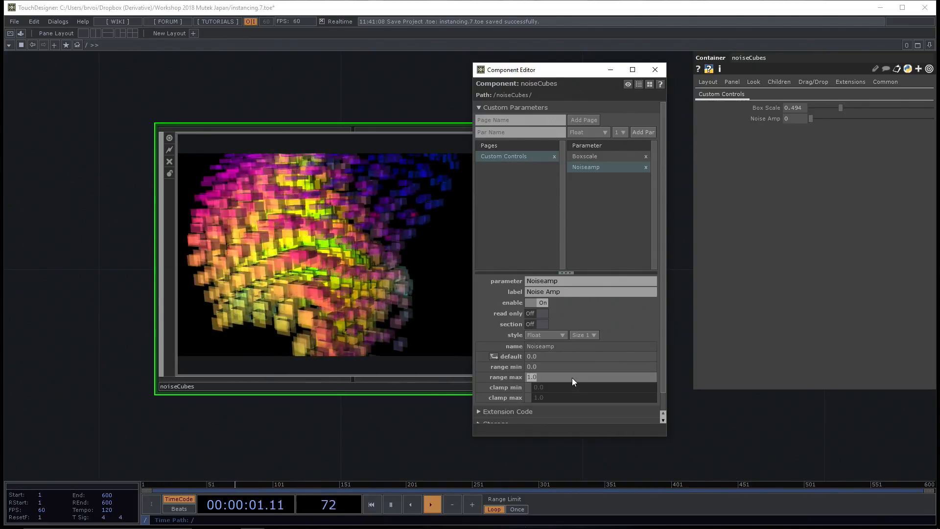
pyautogui.write('3')
pyautogui.click(702, 346)
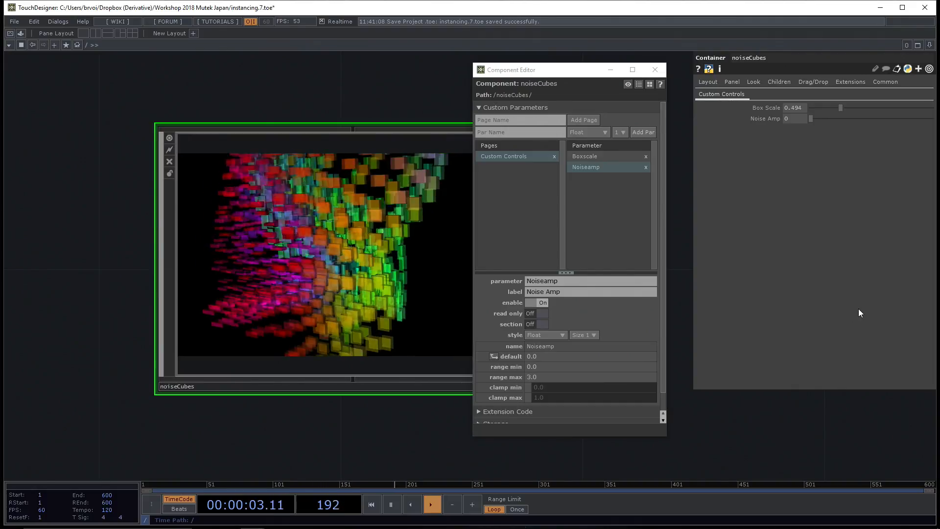
pyautogui.moveTo(900, 117); pyautogui.dragTo(863, 118)
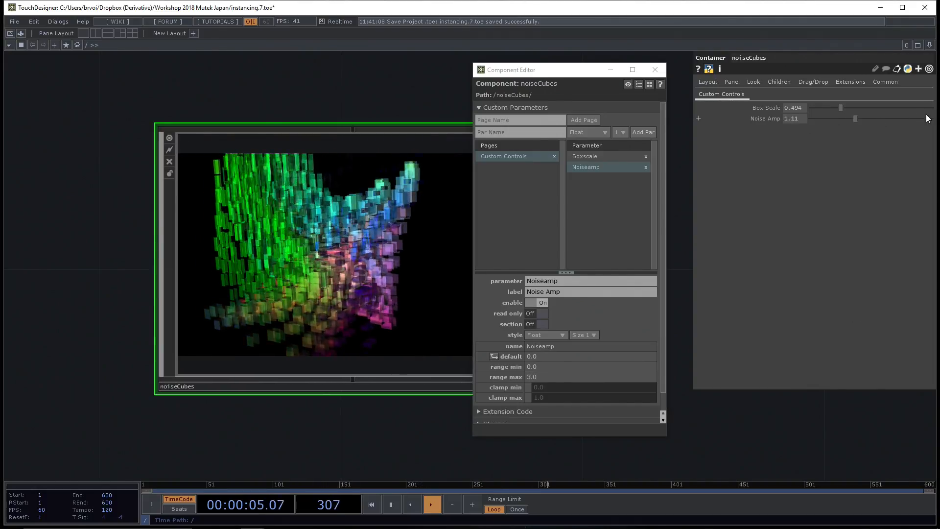
pyautogui.moveTo(926, 115); pyautogui.dragTo(807, 121)
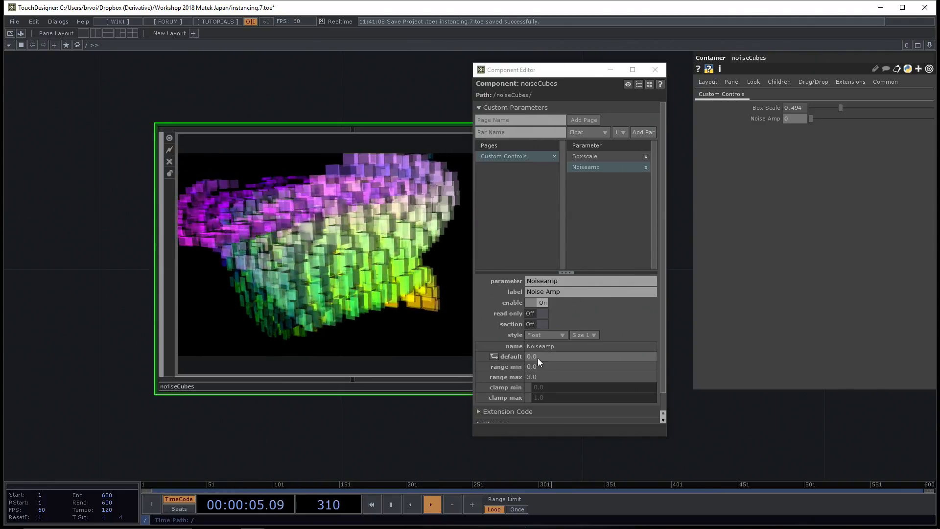
# Try the Noise Amp slider at a higher value, and reset the parameter to its default
pyautogui.moveTo(810, 119); pyautogui.dragTo(891, 119)
pyautogui.rightClick(762, 119)
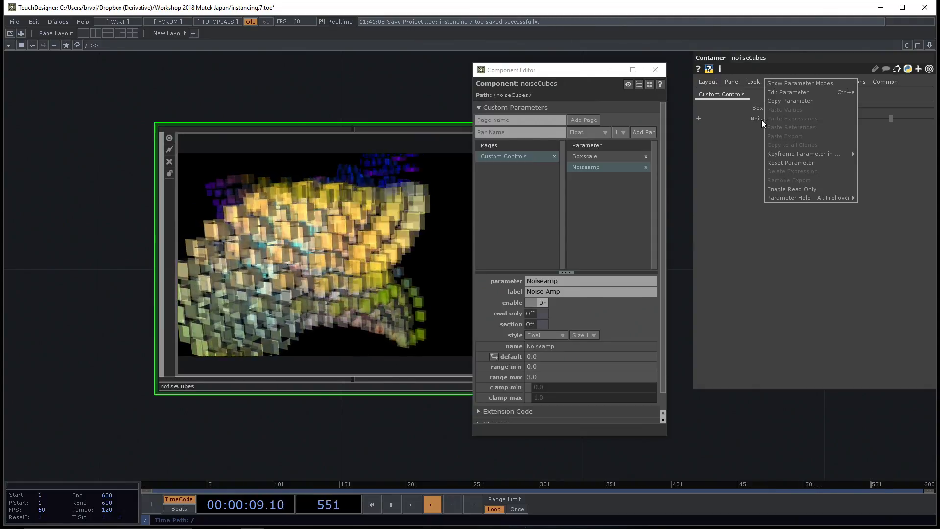
pyautogui.click(780, 162)
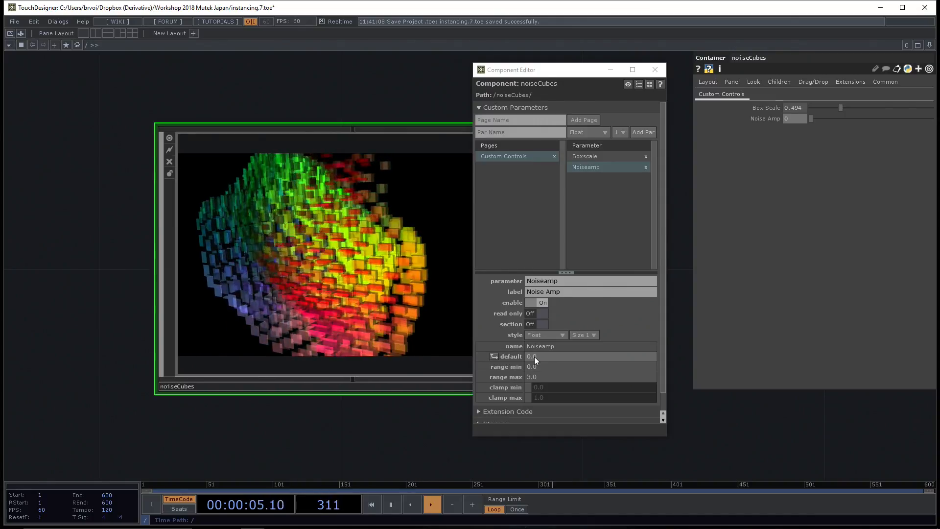
# Add a Menu parameter named Shape to the Custom Controls page of noiseCubes
pyautogui.click(497, 133)
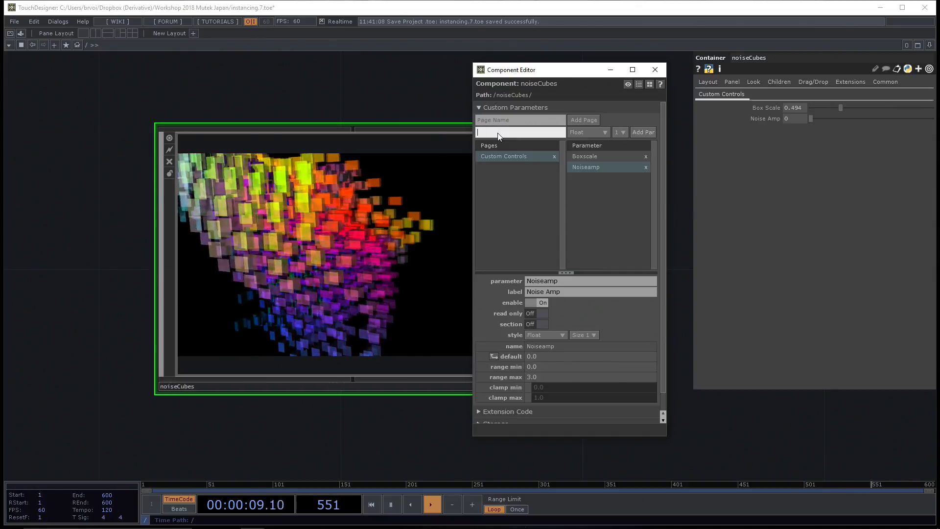
pyautogui.click(333, 94)
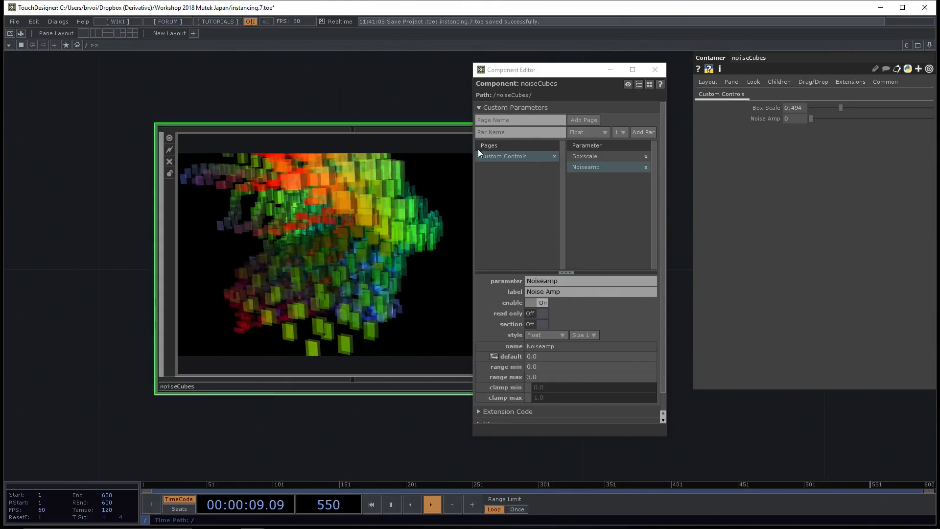
pyautogui.click(501, 135)
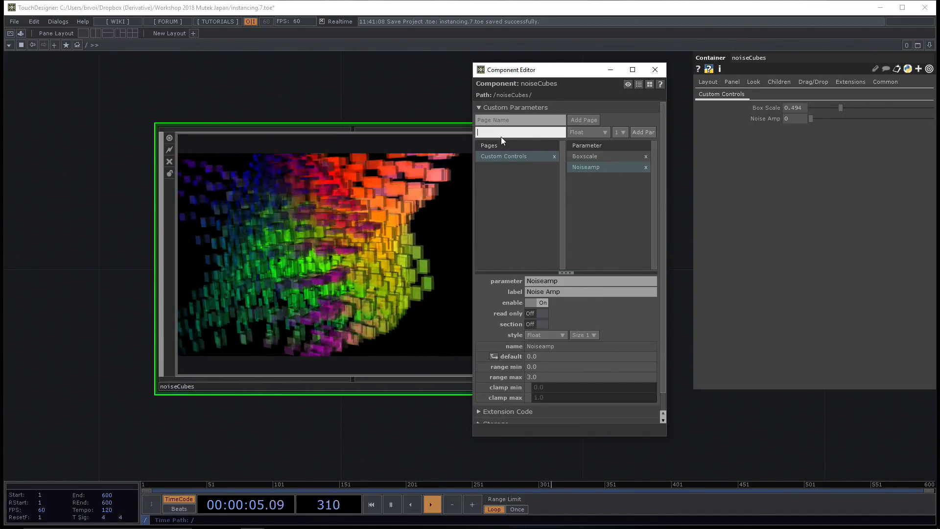
pyautogui.write('Shape')
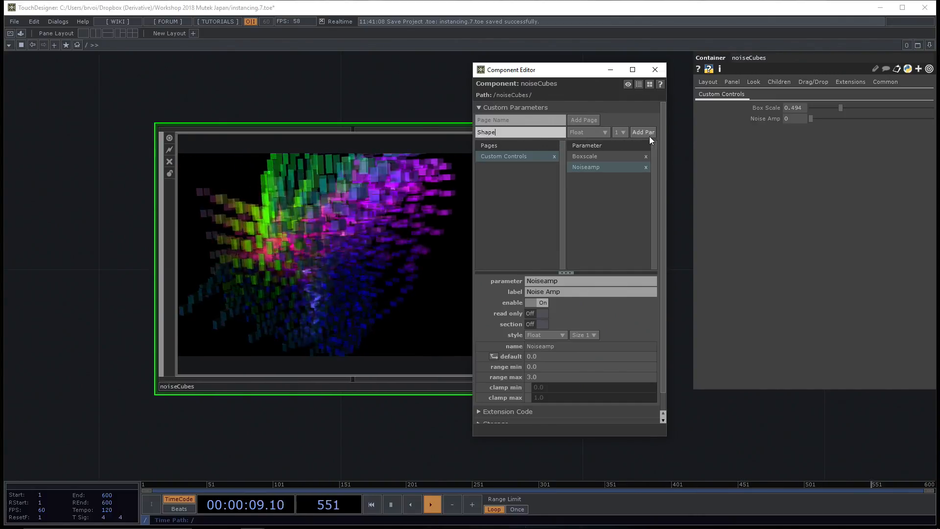
pyautogui.click(583, 132)
pyautogui.click(582, 131)
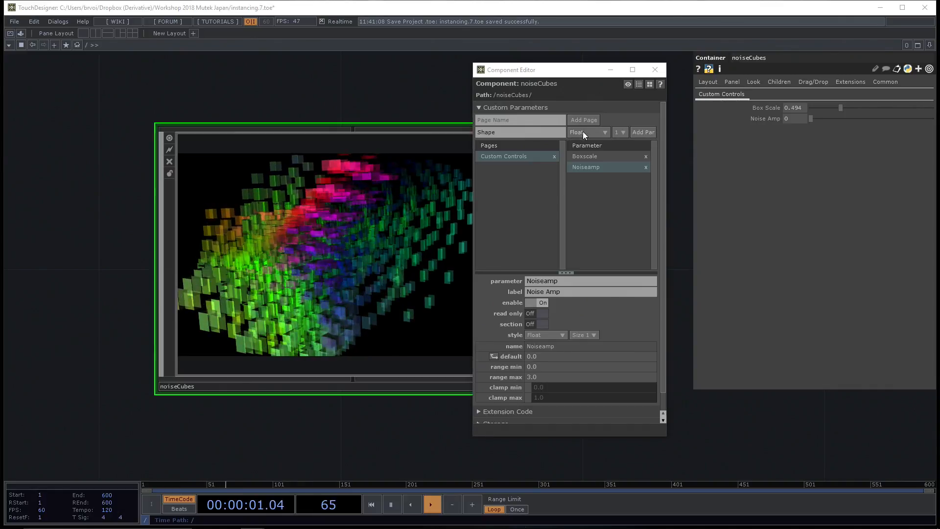
pyautogui.click(583, 132)
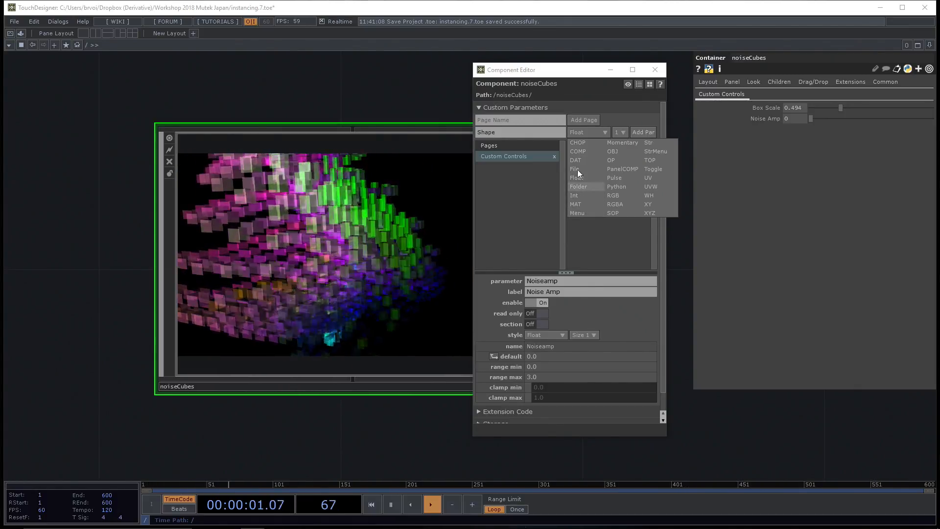
pyautogui.click(582, 213)
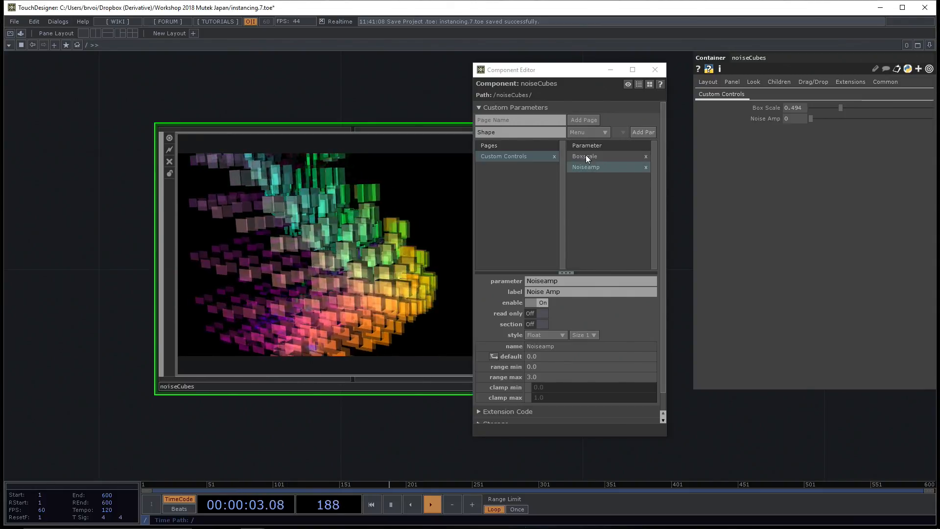
pyautogui.click(582, 134)
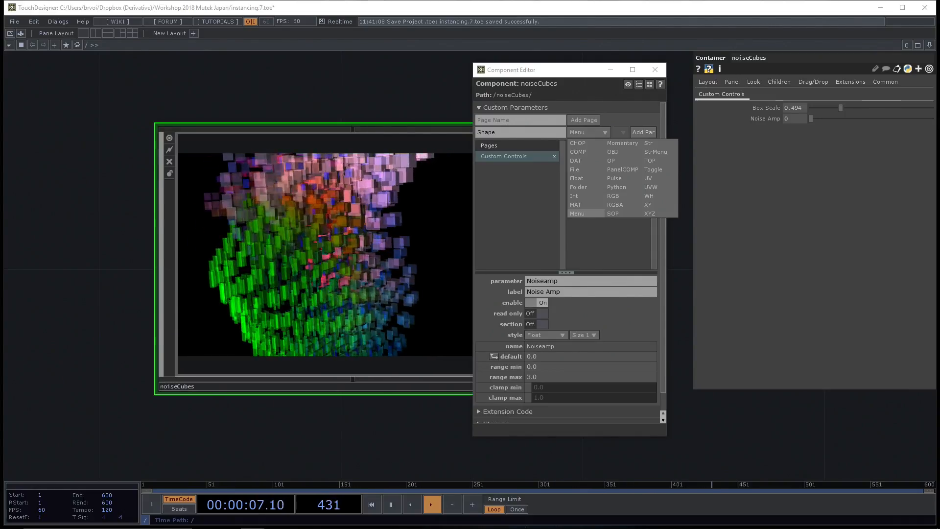
pyautogui.click(640, 117)
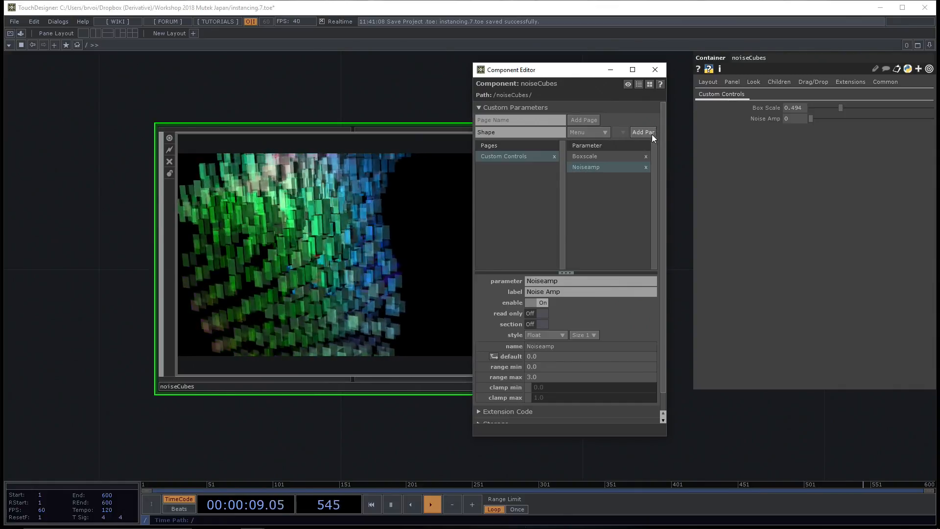
pyautogui.click(641, 134)
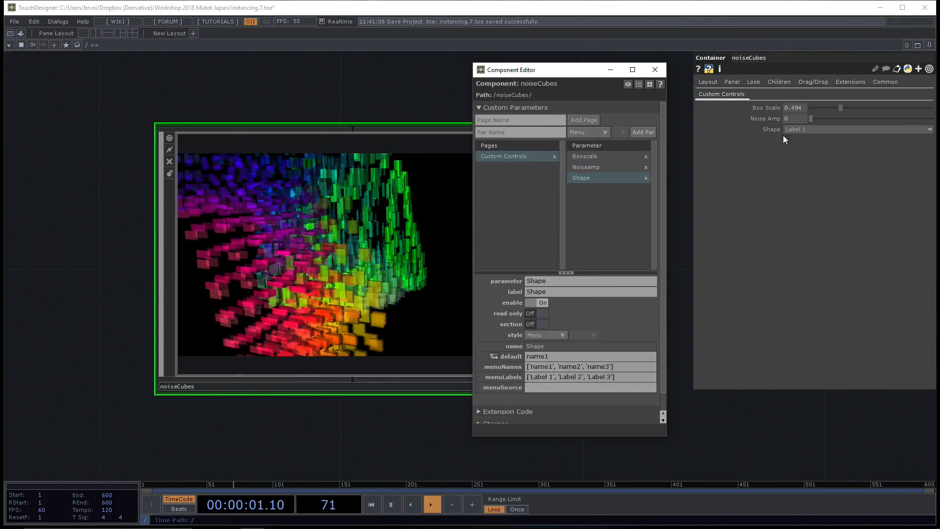
# Look through the placeholder options offered by the new Shape parameter
pyautogui.click(800, 131)
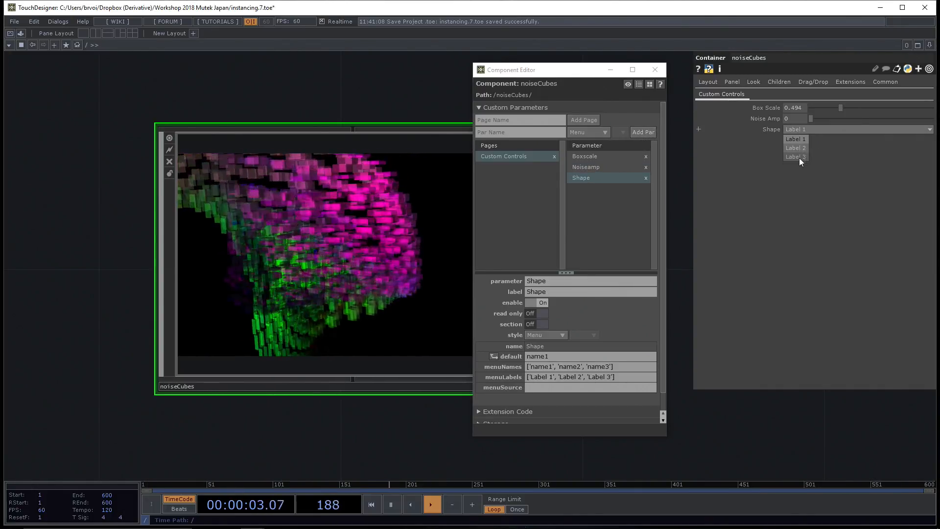
pyautogui.click(802, 128)
pyautogui.click(801, 129)
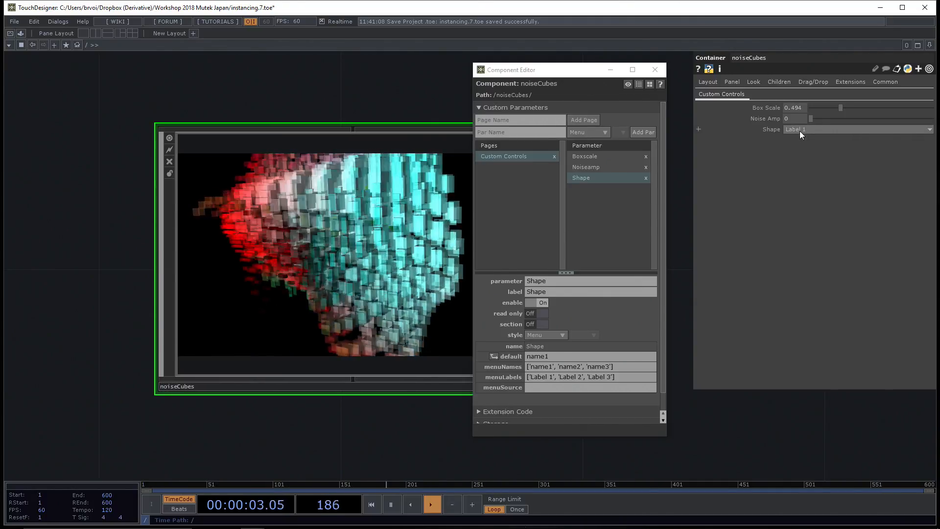
pyautogui.click(800, 131)
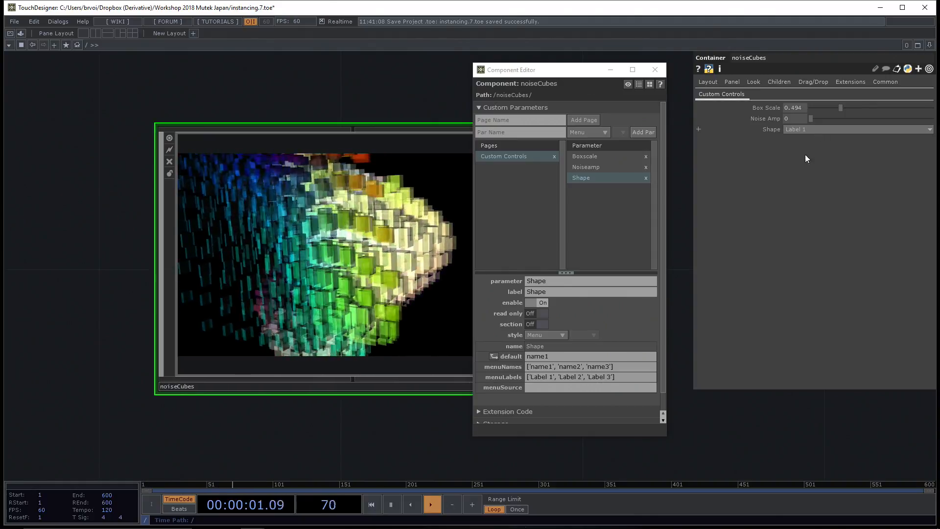
# Change Shape's menu labels to Box, Grid and Torus, and check the options the parameter offers
pyautogui.doubleClick(552, 376)
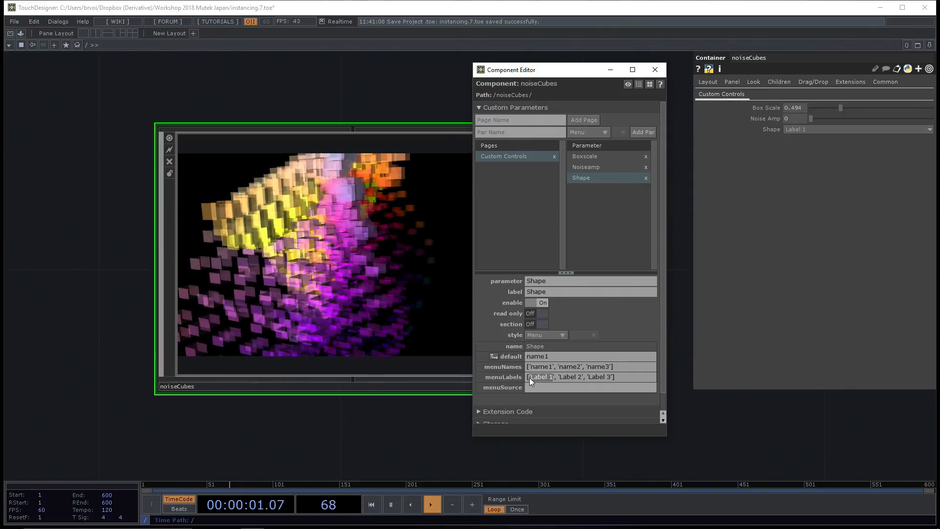
pyautogui.write('Box')
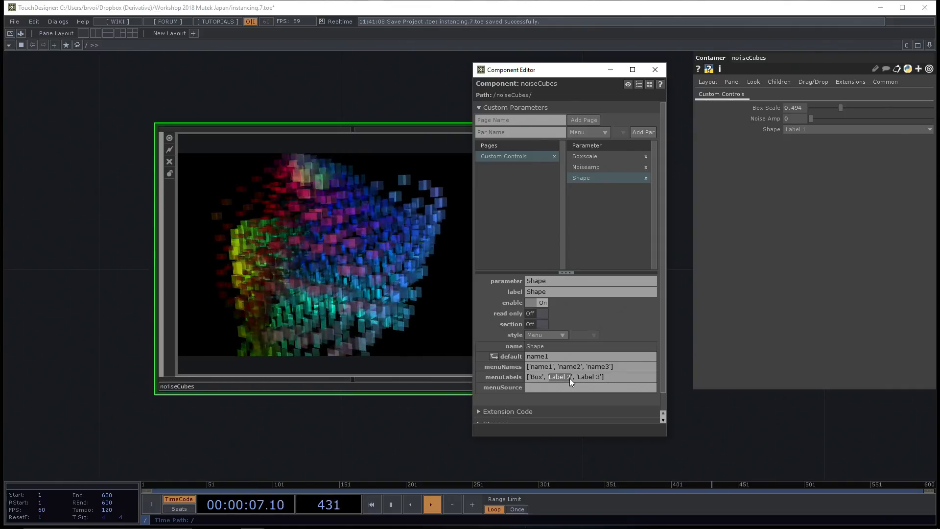
pyautogui.write('Grid')
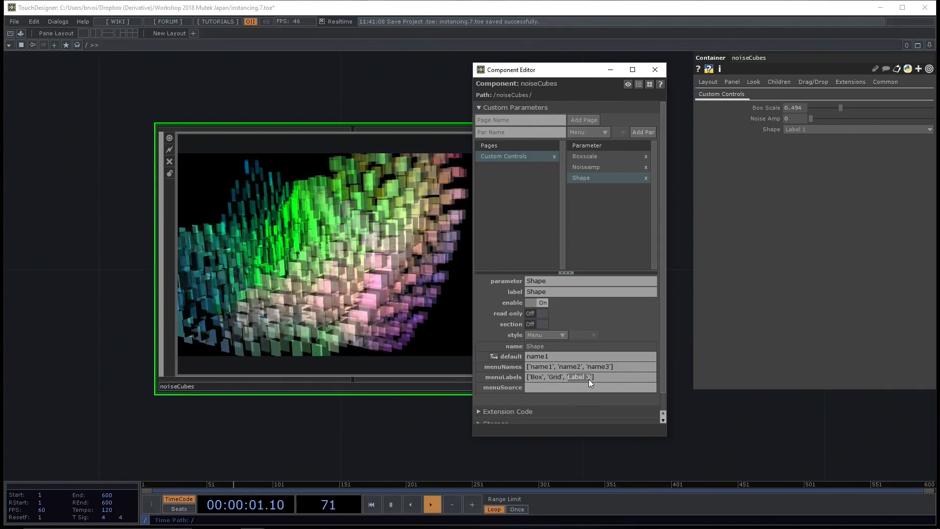
pyautogui.write('Torus')
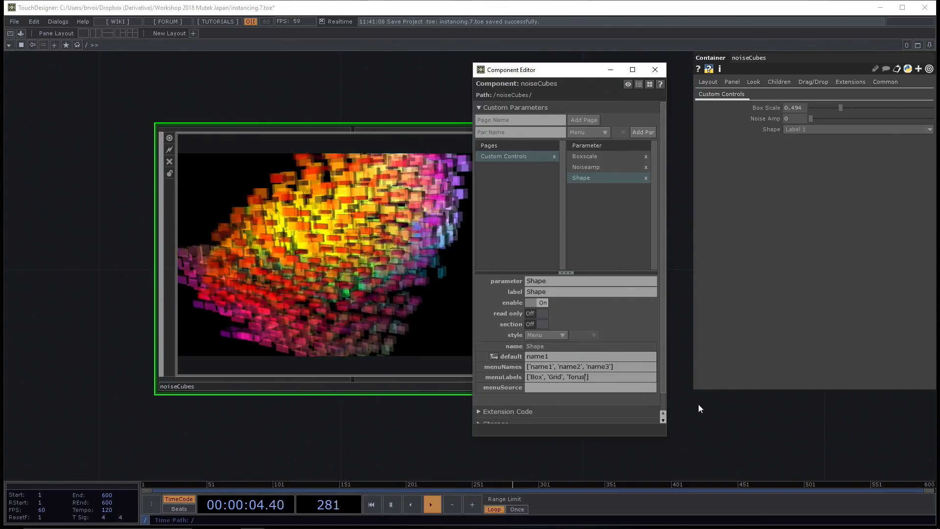
pyautogui.click(698, 404)
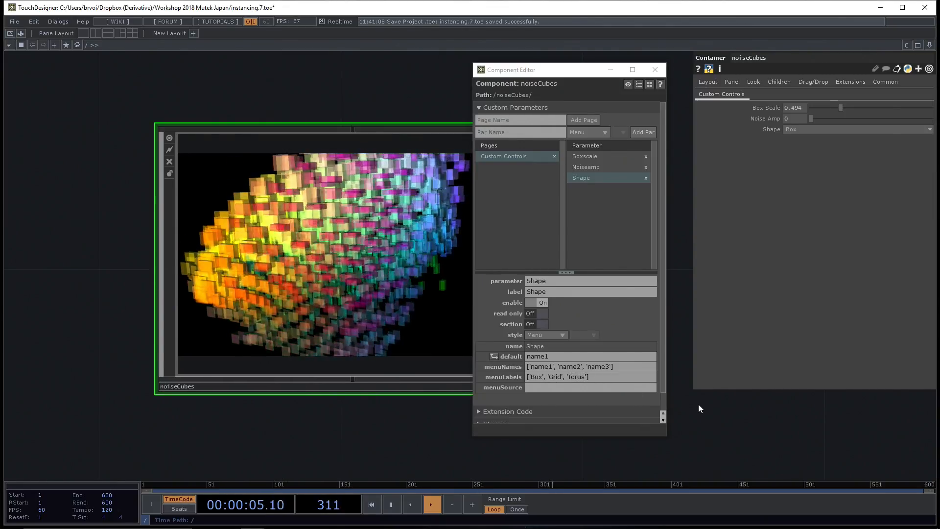
pyautogui.click(836, 129)
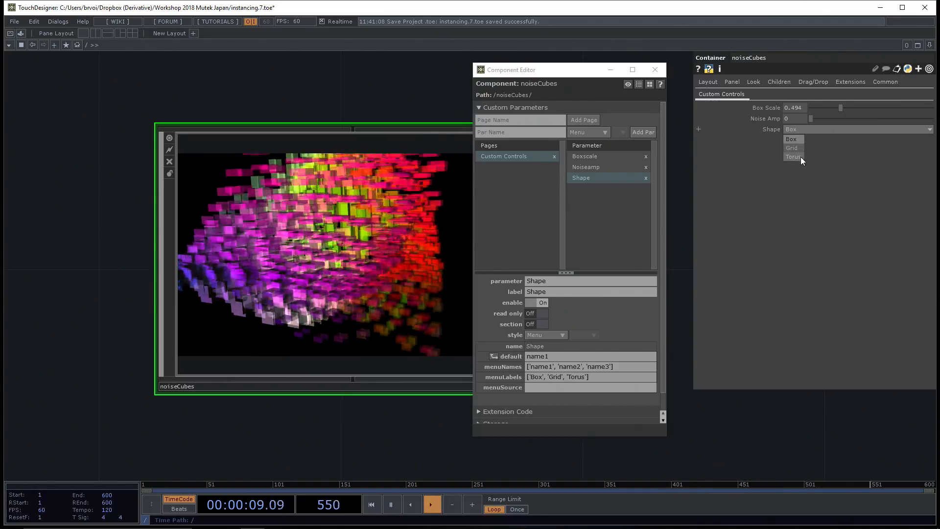
pyautogui.click(797, 130)
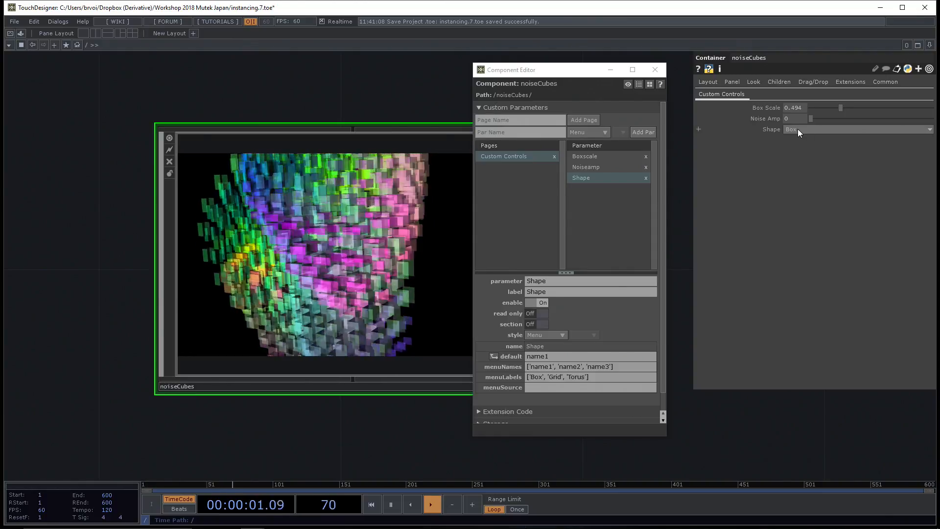
# Save the project, and close the Component Editor to leave noiseCubes in clear view
pyautogui.click(557, 72)
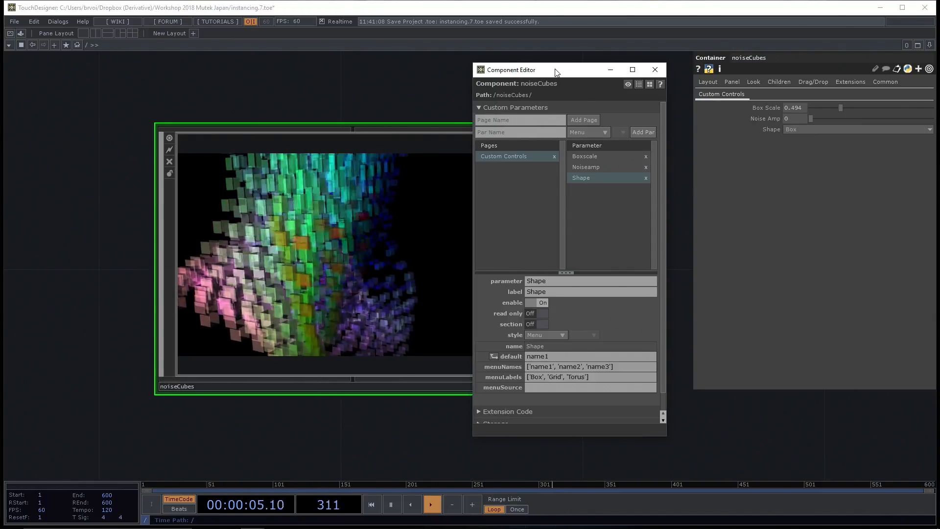
pyautogui.click(404, 104)
pyautogui.hotkey('ctrl', 's')
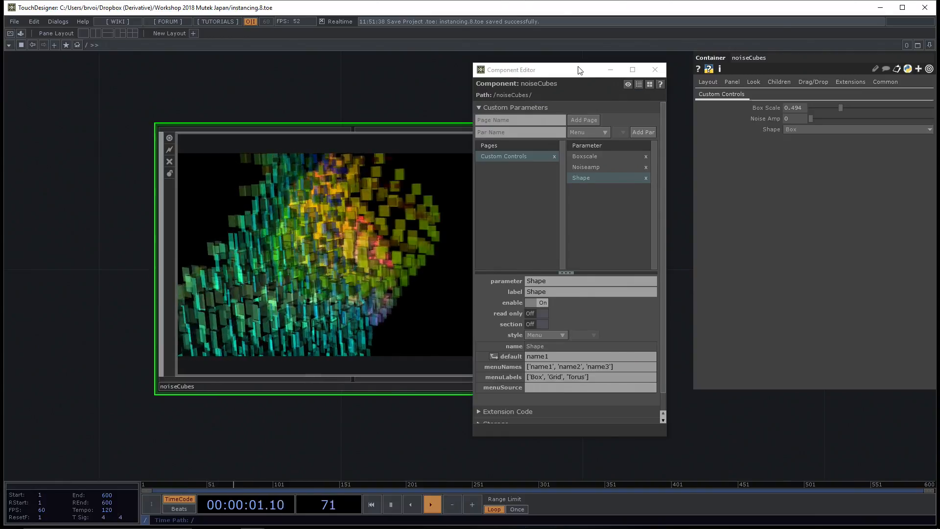
pyautogui.moveTo(574, 71); pyautogui.dragTo(592, 66)
pyautogui.moveTo(375, 100); pyautogui.dragTo(305, 107)
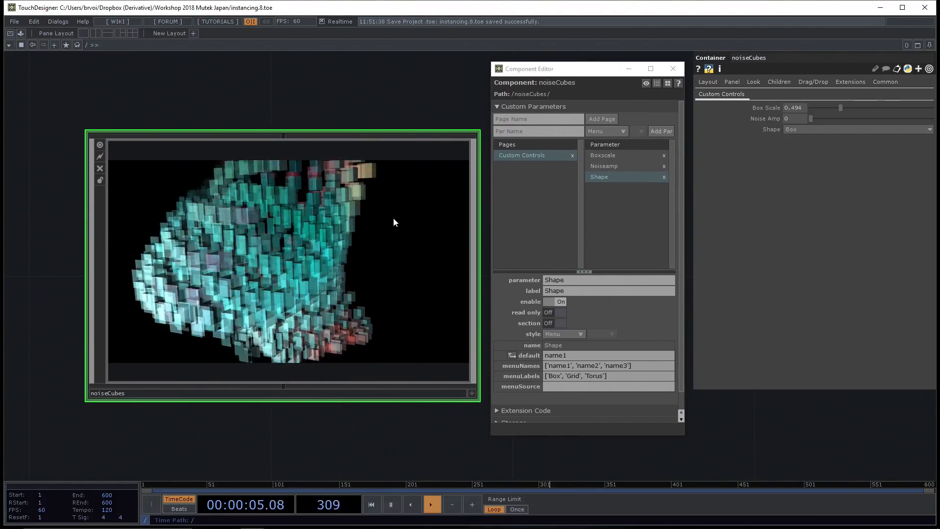
pyautogui.click(672, 69)
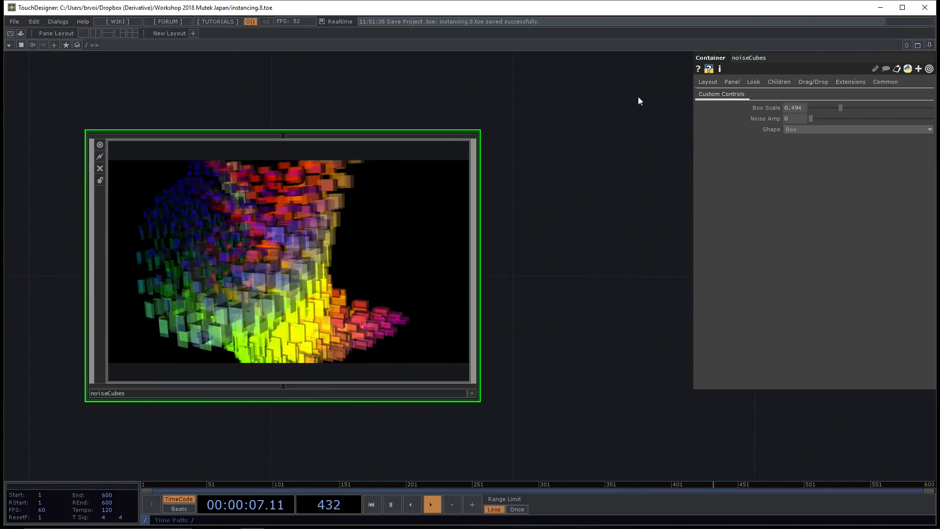
pyautogui.moveTo(499, 230); pyautogui.dragTo(555, 205)
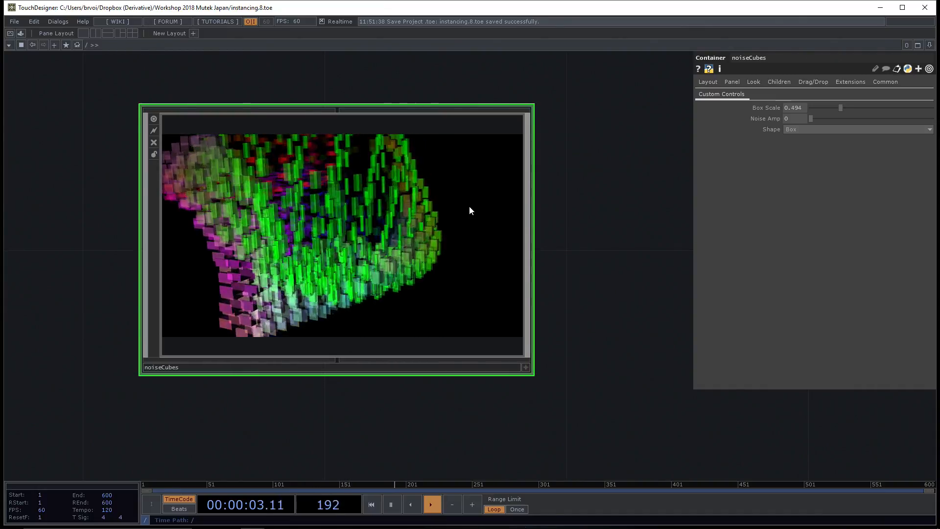
# Reopen the Component Editor for noiseCubes and place it between the render preview and the component's parameters
pyautogui.rightClick(469, 206)
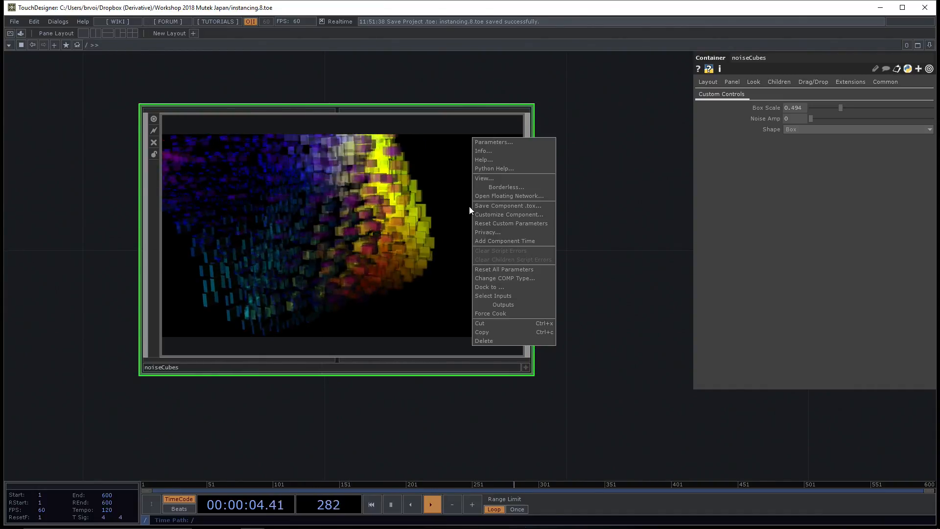
pyautogui.click(511, 216)
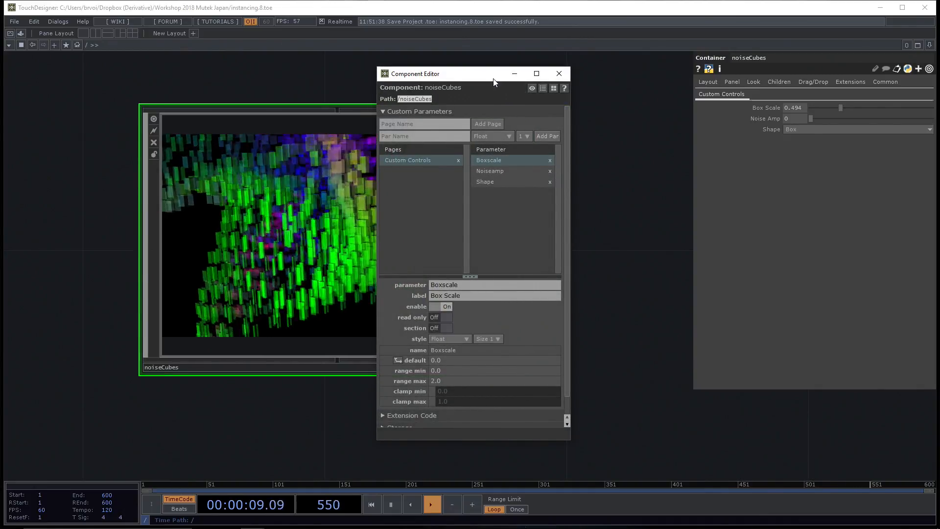
pyautogui.moveTo(491, 79); pyautogui.dragTo(553, 86)
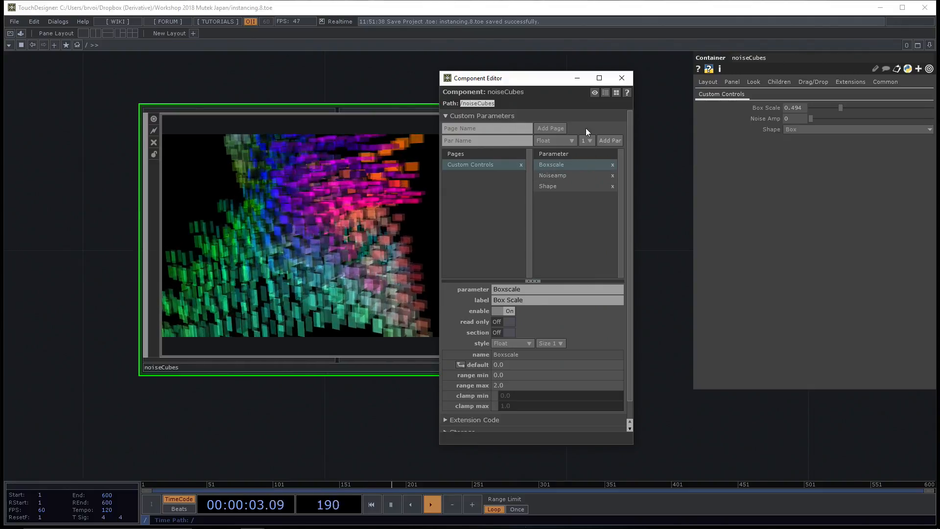
pyautogui.moveTo(550, 83); pyautogui.dragTo(587, 79)
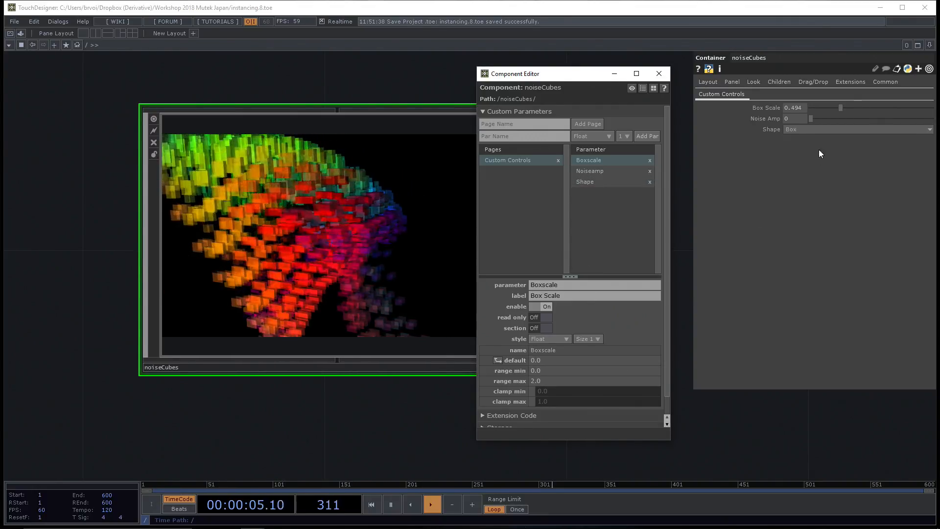
# Set Box Scale to about 0.389, and try the Noise Amp slider across its range, returning it to 0
pyautogui.moveTo(834, 109)
pyautogui.mouseDown()
pyautogui.moveTo(792, 108)
pyautogui.moveTo(899, 106)
pyautogui.moveTo(834, 108)
pyautogui.mouseUp()
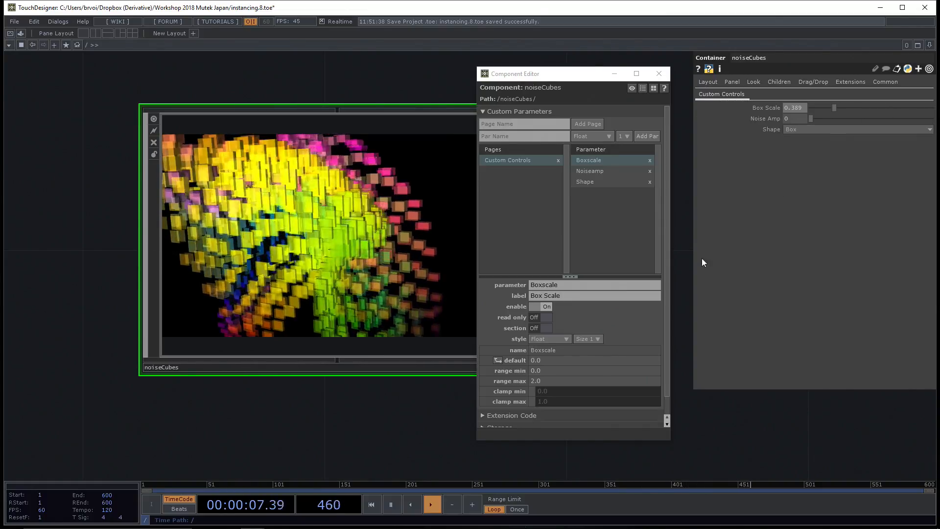
pyautogui.click(538, 383)
pyautogui.click(555, 383)
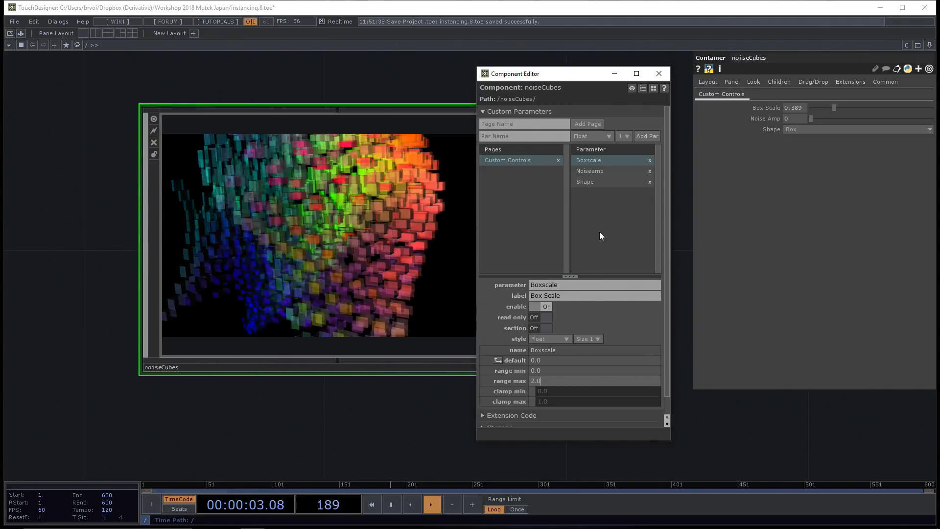
pyautogui.click(599, 171)
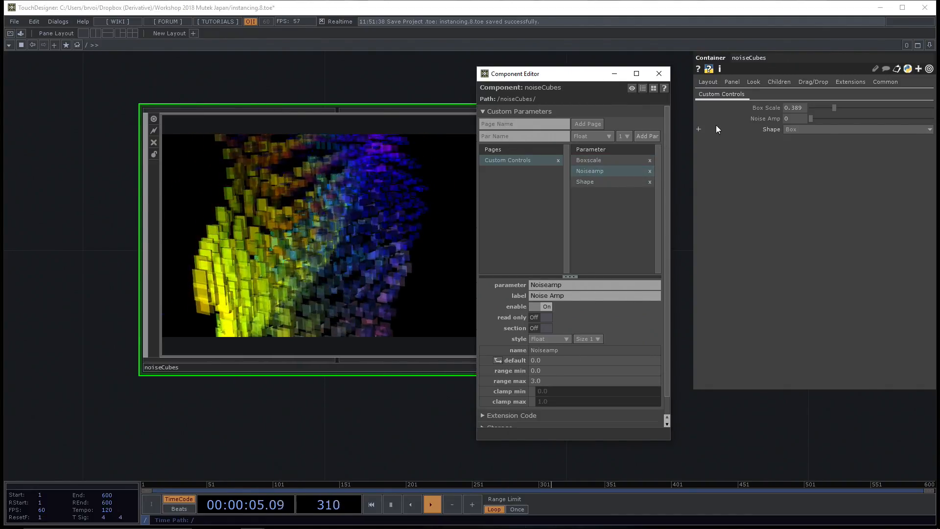
pyautogui.moveTo(820, 118); pyautogui.dragTo(932, 118)
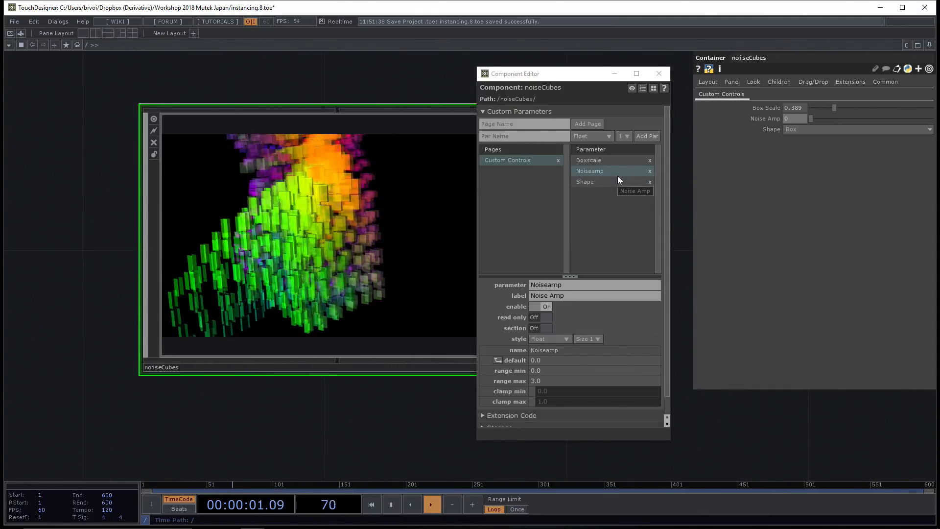
# Review Noise Amp's range maximum and Shape's menu names and labels, and close the Component Editor
pyautogui.click(605, 381)
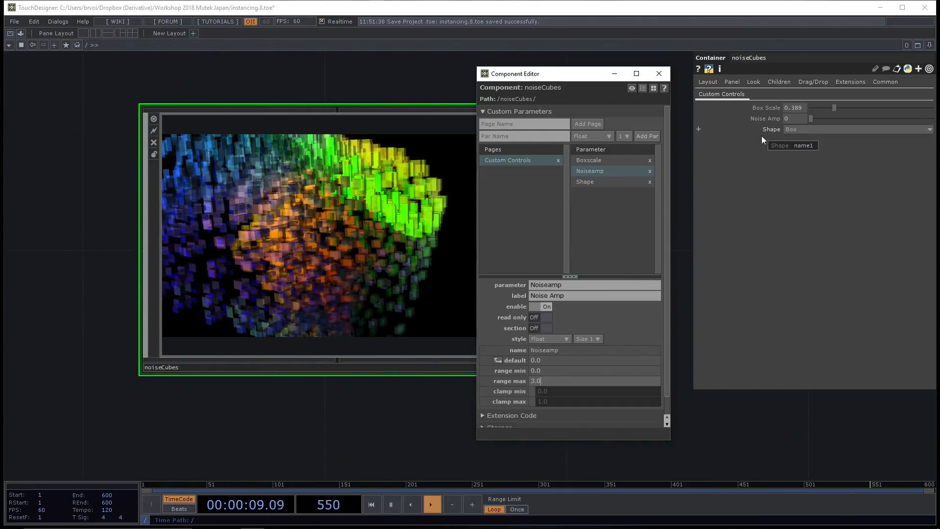
pyautogui.click(624, 184)
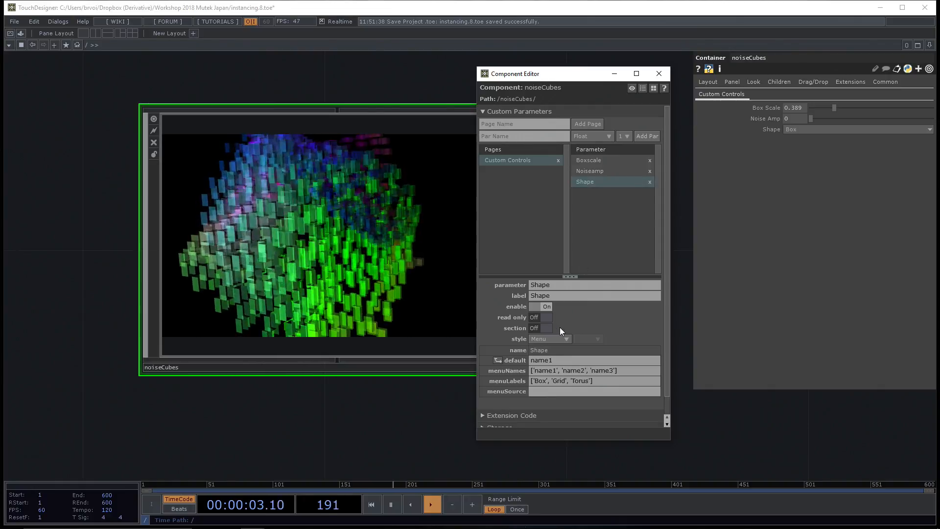
pyautogui.click(610, 135)
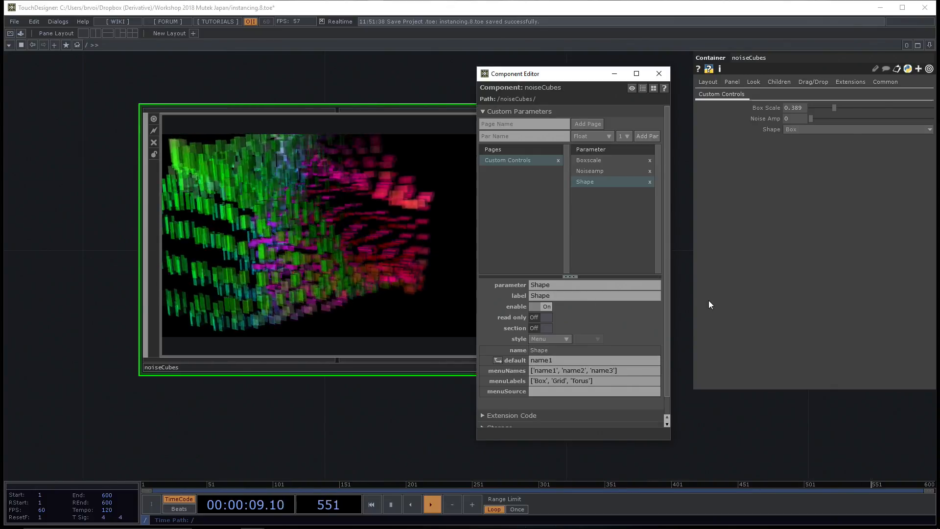
pyautogui.click(825, 129)
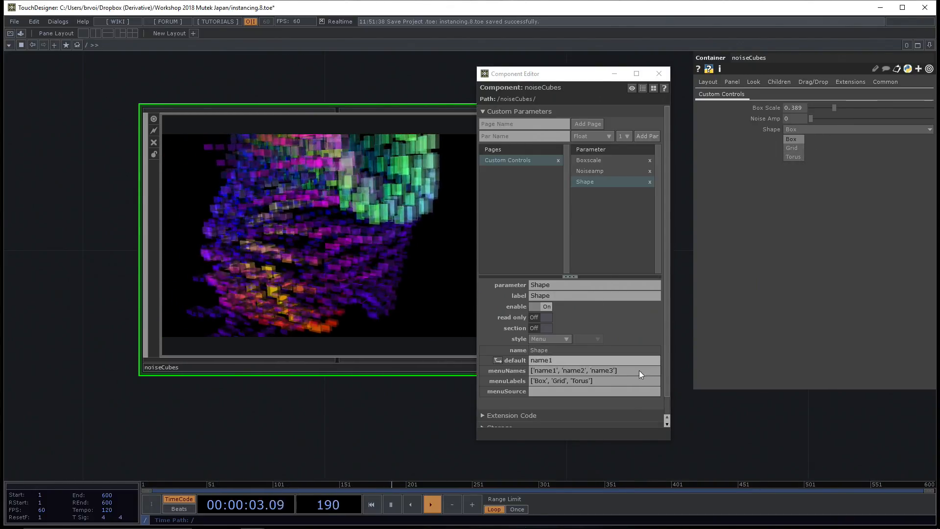
pyautogui.click(509, 382)
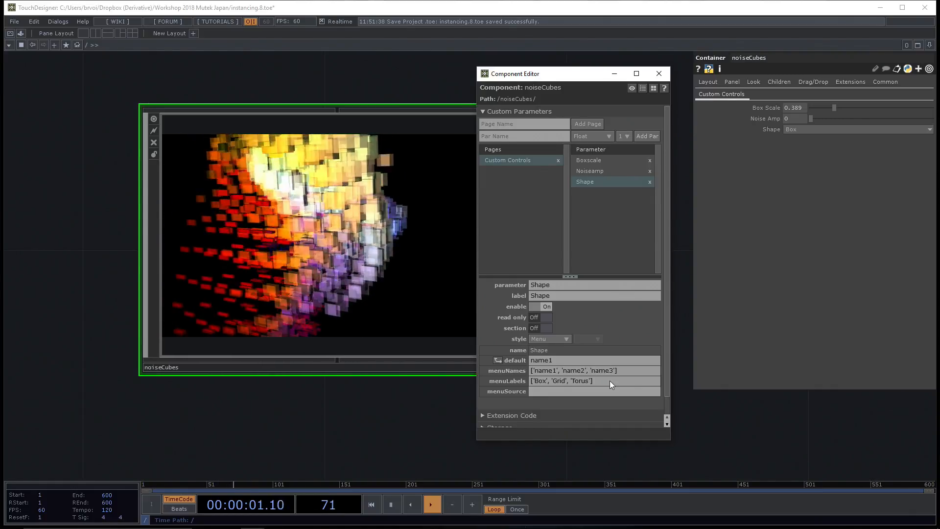
pyautogui.click(656, 75)
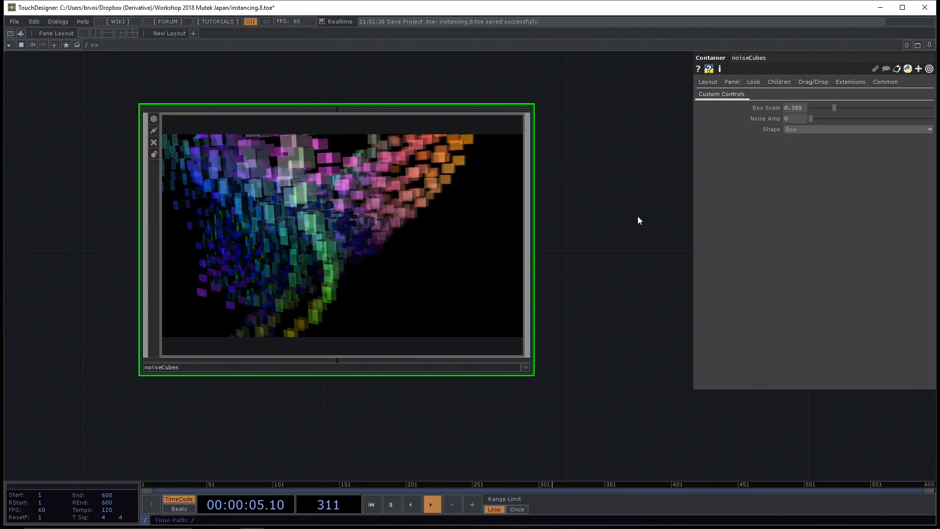
# Enter the noiseCubes network and place a Parameter CHOP above switch1
pyautogui.moveTo(630, 216)
pyautogui.mouseDown()
pyautogui.moveTo(627, 224)
pyautogui.moveTo(615, 209)
pyautogui.mouseUp()
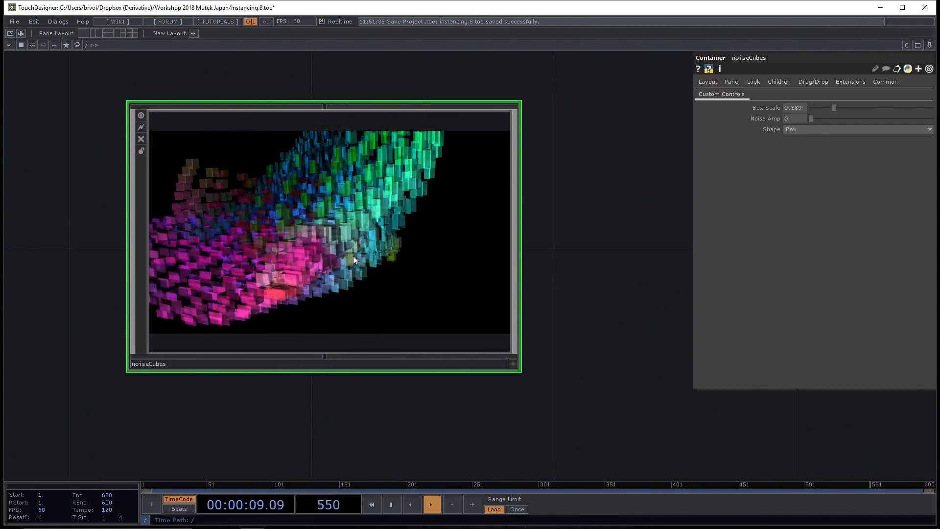
pyautogui.press('i')
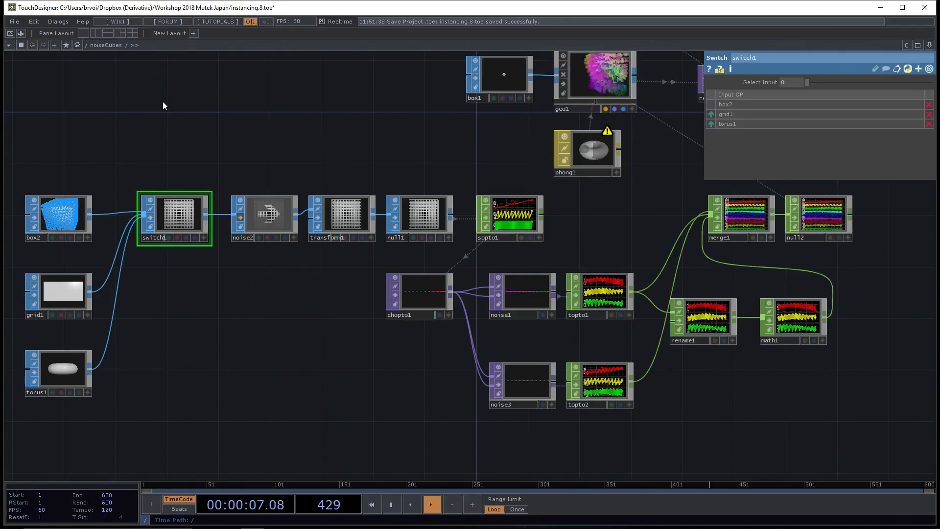
pyautogui.press('Tab')
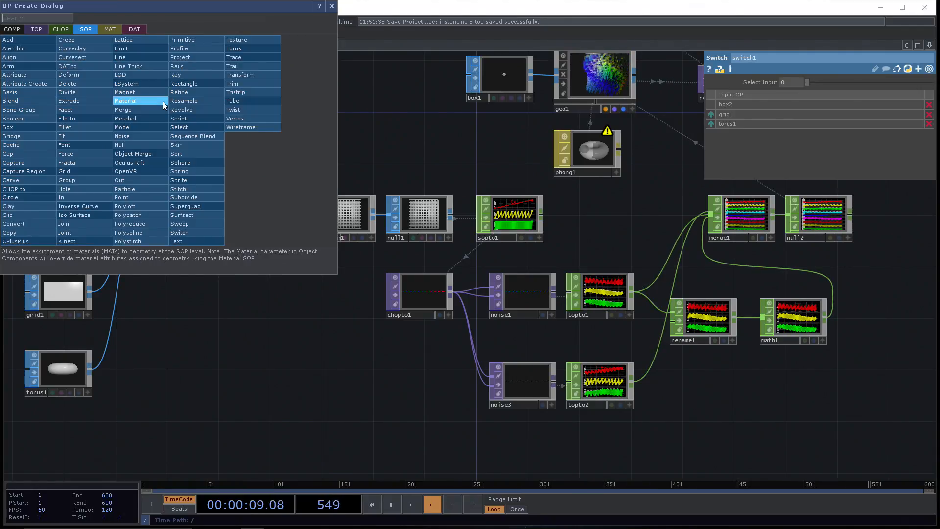
pyautogui.click(60, 29)
pyautogui.write('par')
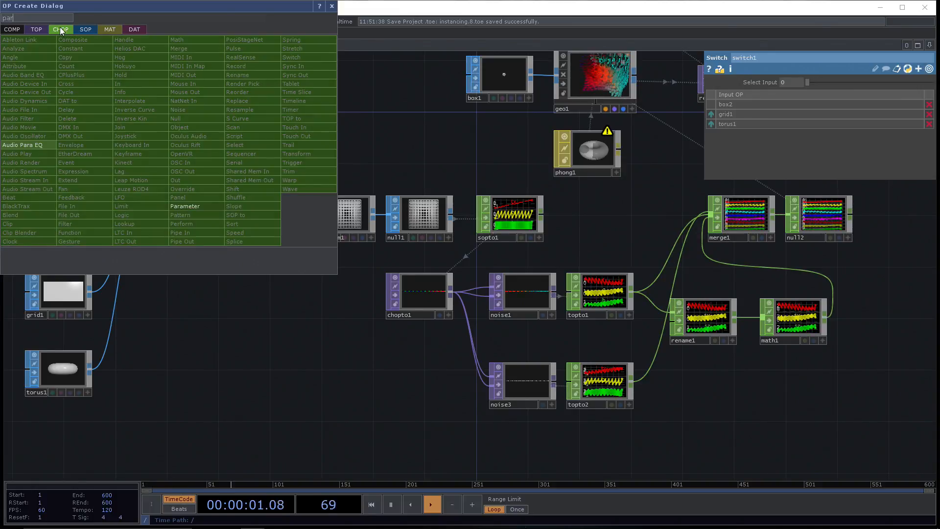
pyautogui.write('am')
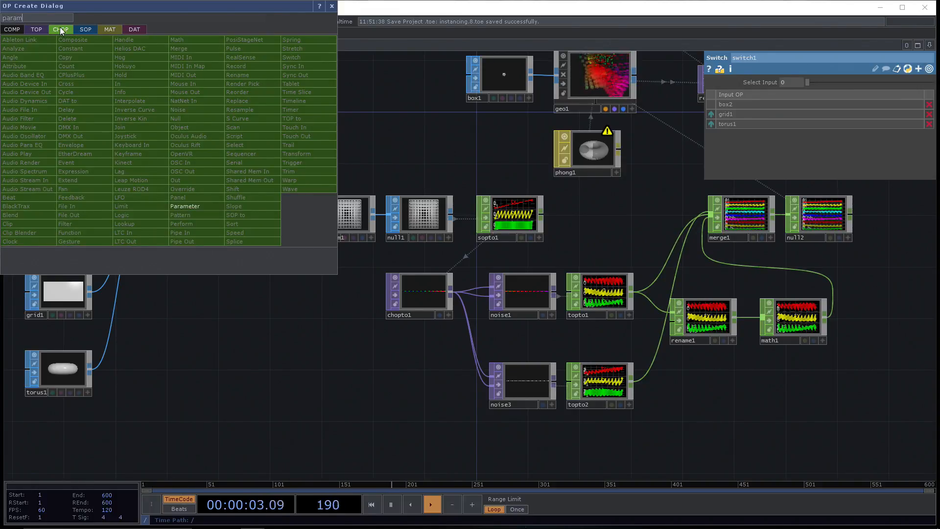
pyautogui.click(216, 205)
pyautogui.click(177, 116)
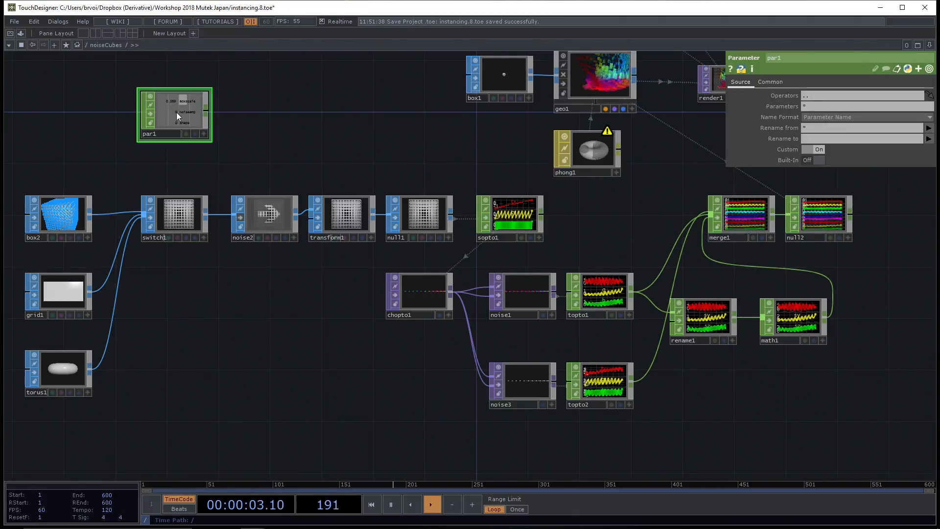
# Try the Parameter CHOP with Custom parameters off, and turn Custom back on
pyautogui.scroll(5, 193, 158)
pyautogui.scroll(1, 257, 224)
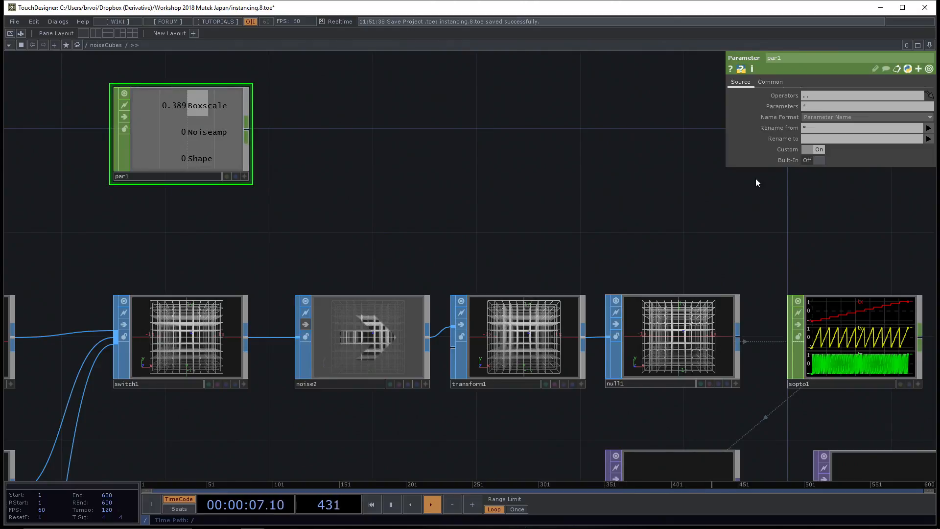
pyautogui.click(812, 149)
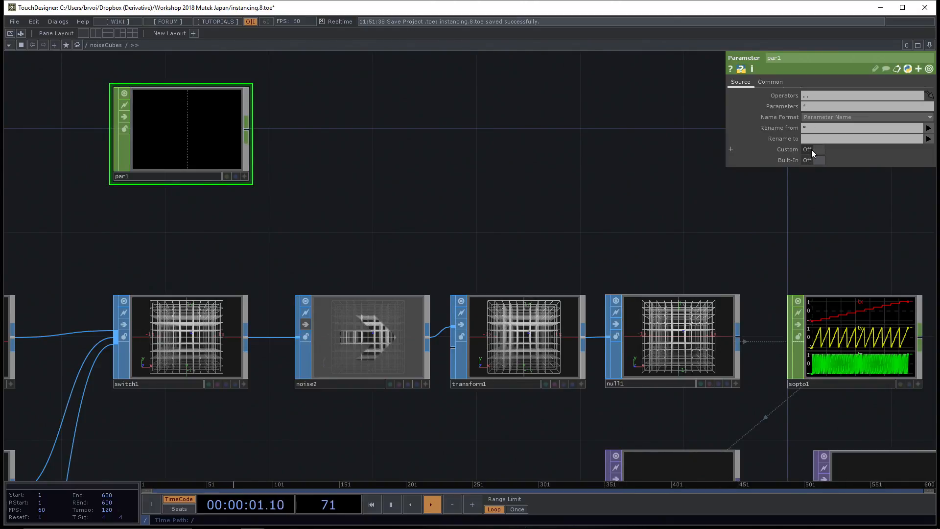
pyautogui.click(812, 149)
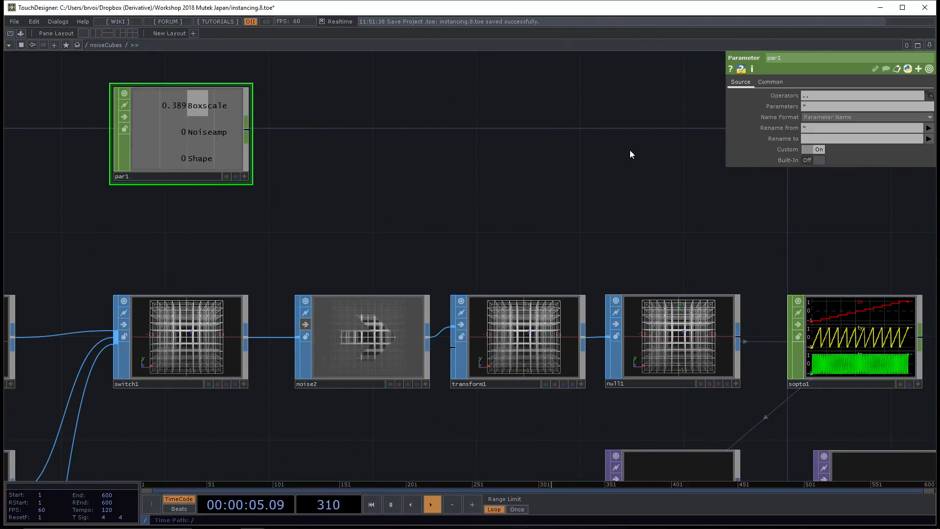
# Append a Null CHOP to par1 and place it beside par1, above the noise2 and transform1 nodes
pyautogui.rightClick(248, 131)
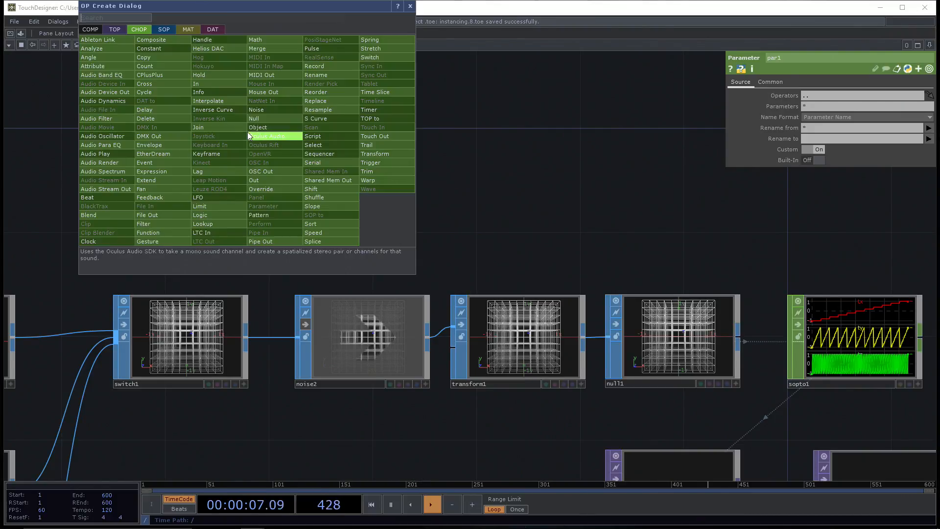
pyautogui.write('null')
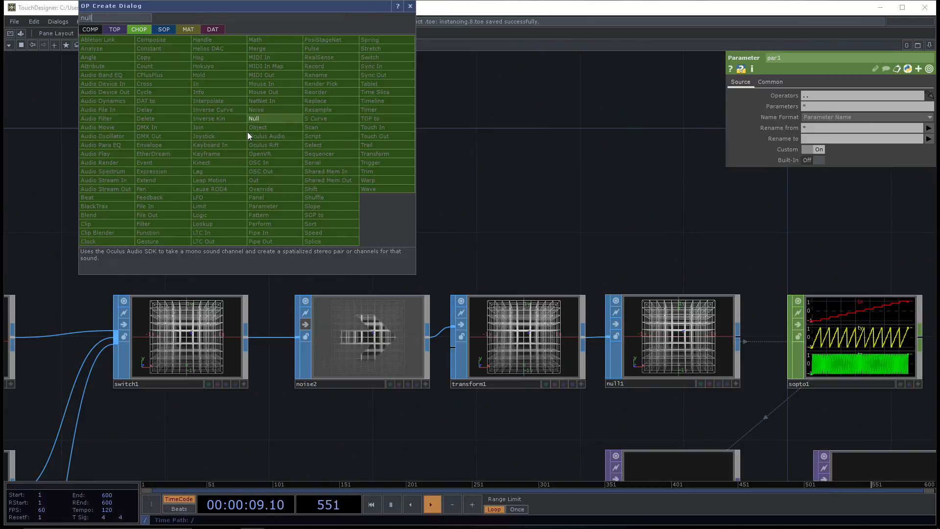
pyautogui.click(273, 119)
pyautogui.click(408, 138)
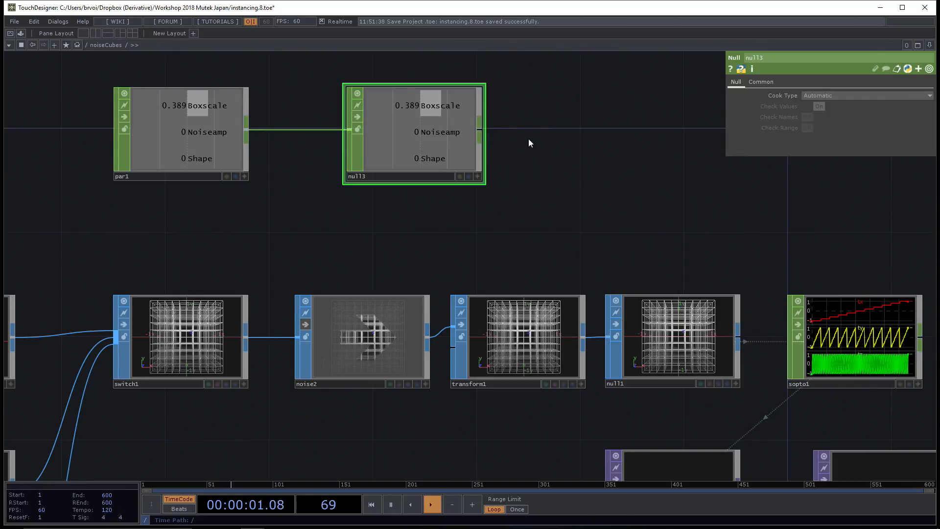
pyautogui.moveTo(586, 152); pyautogui.dragTo(579, 153)
pyautogui.scroll(-1, 583, 154)
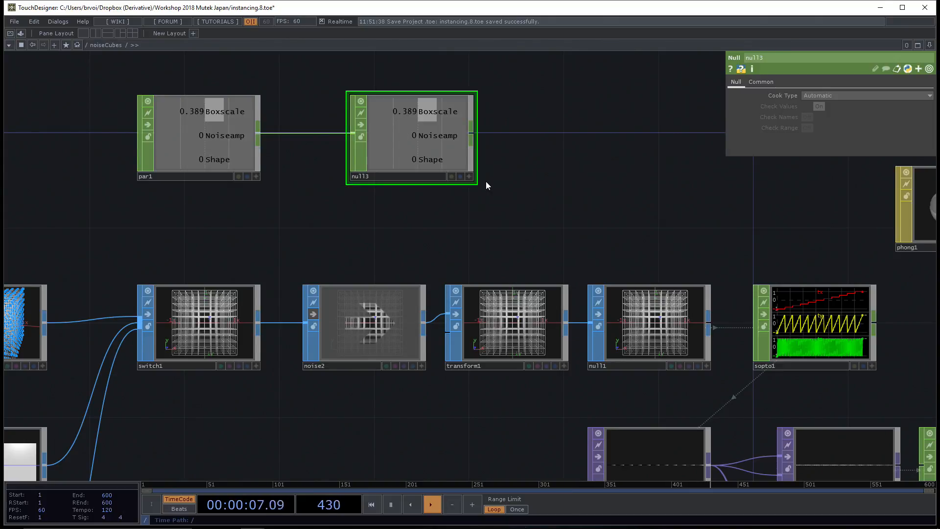
# Open null3's viewer in a floating window and move it clear while looking over the network
pyautogui.click(469, 177)
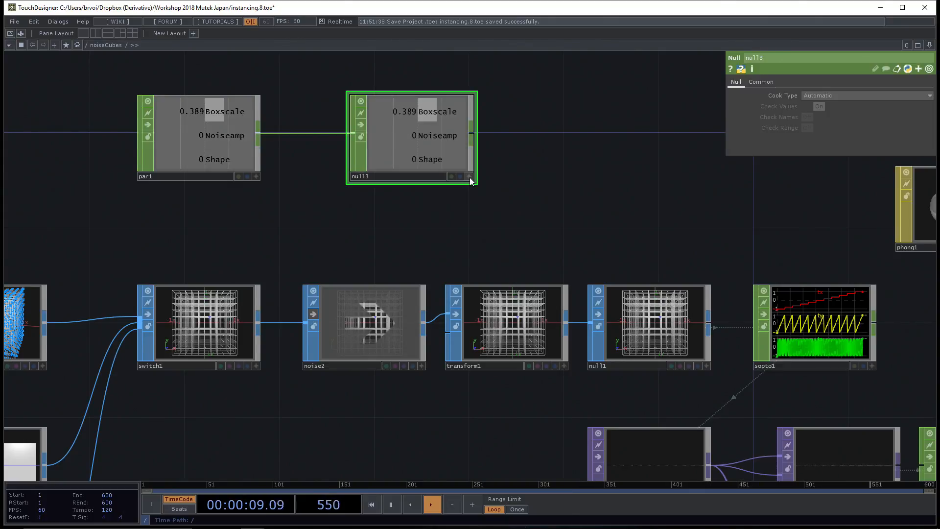
pyautogui.click(469, 177)
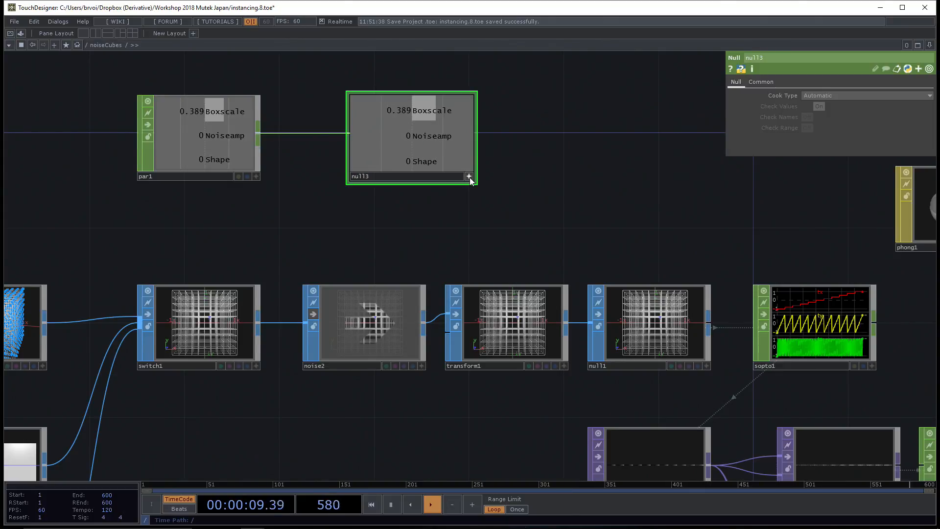
pyautogui.rightClick(436, 125)
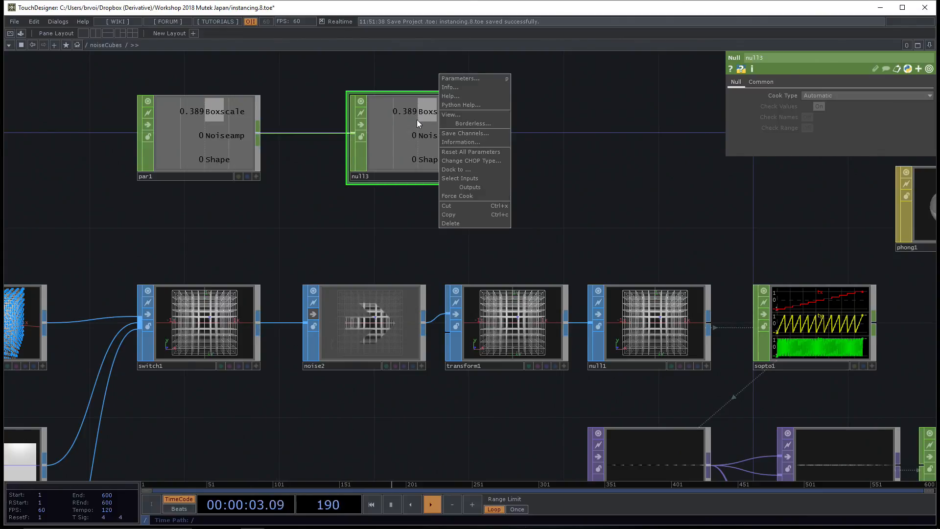
pyautogui.rightClick(416, 126)
pyautogui.rightClick(416, 133)
pyautogui.rightClick(410, 132)
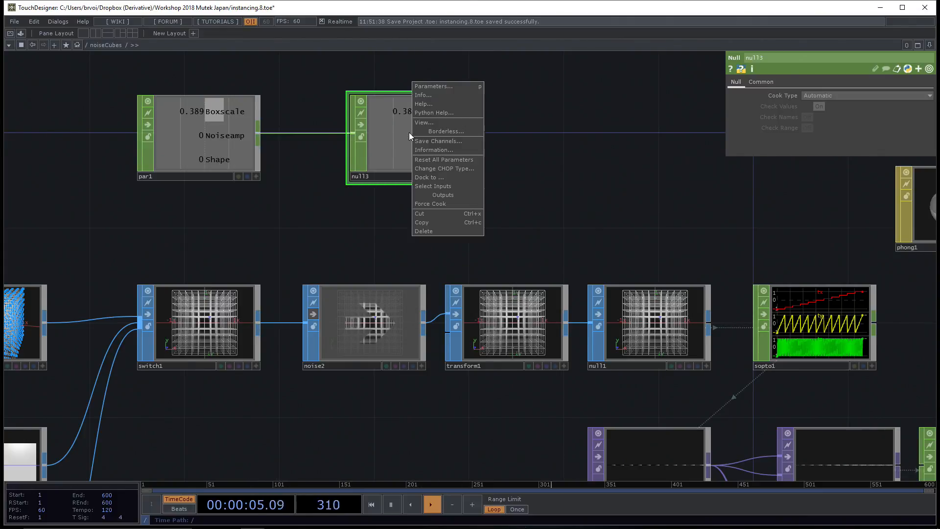
pyautogui.click(436, 123)
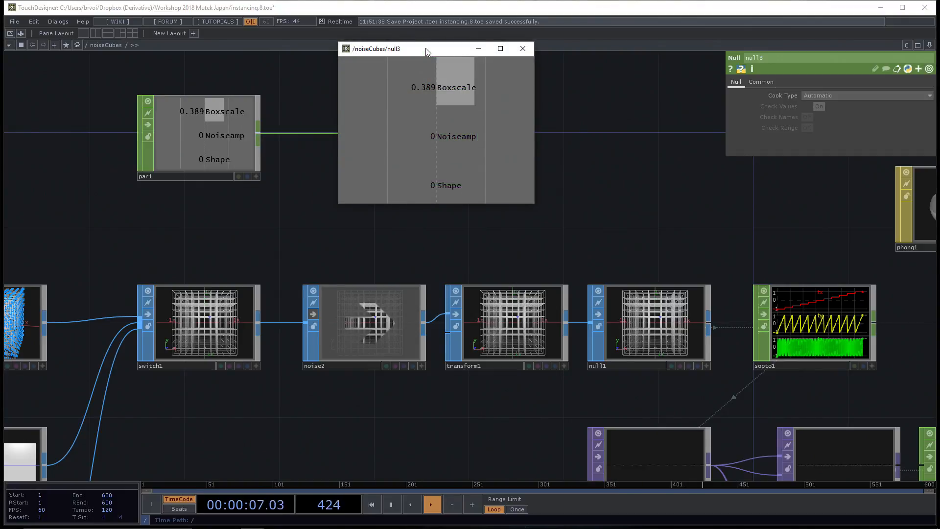
pyautogui.moveTo(427, 52); pyautogui.dragTo(394, 73)
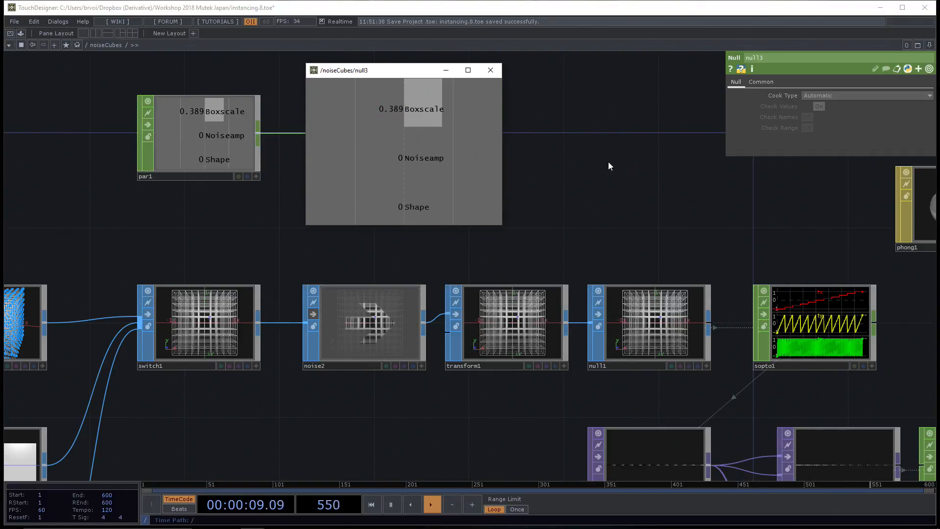
pyautogui.moveTo(610, 167)
pyautogui.mouseDown()
pyautogui.moveTo(460, 302)
pyautogui.moveTo(770, 205)
pyautogui.moveTo(497, 245)
pyautogui.moveTo(620, 295)
pyautogui.moveTo(262, 300)
pyautogui.moveTo(543, 390)
pyautogui.moveTo(529, 300)
pyautogui.moveTo(626, 175)
pyautogui.mouseUp()
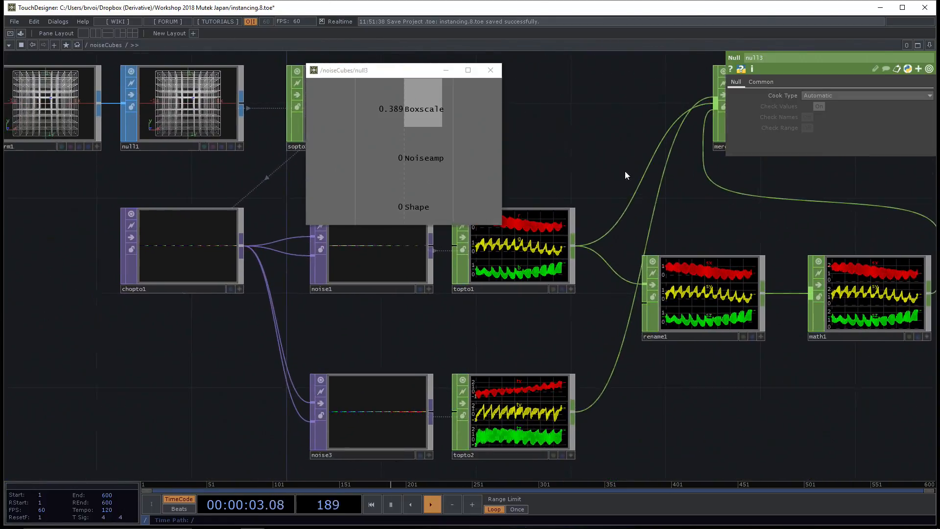
pyautogui.moveTo(719, 478); pyautogui.dragTo(481, 325)
# Reopen null3's floating viewer from its node options and place the window just above the par1 and null3 nodes
pyautogui.rightClick(400, 302)
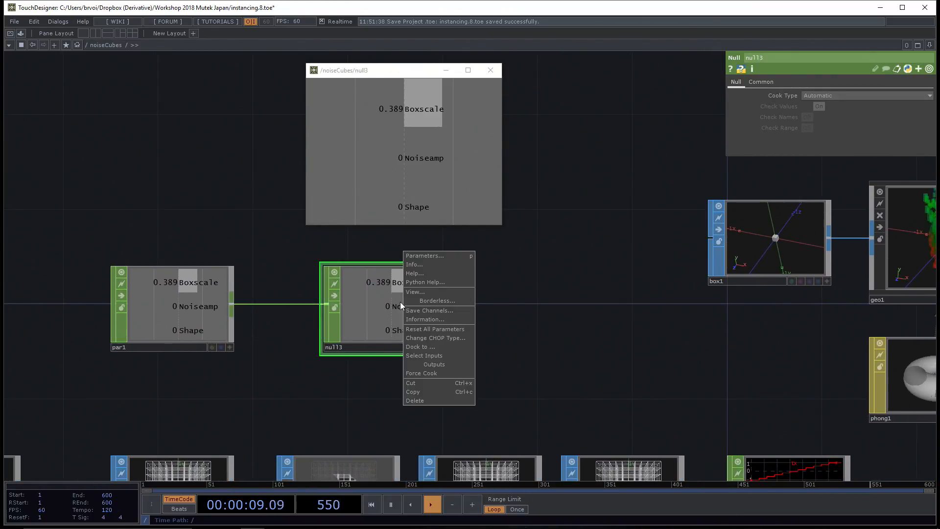
pyautogui.click(400, 301)
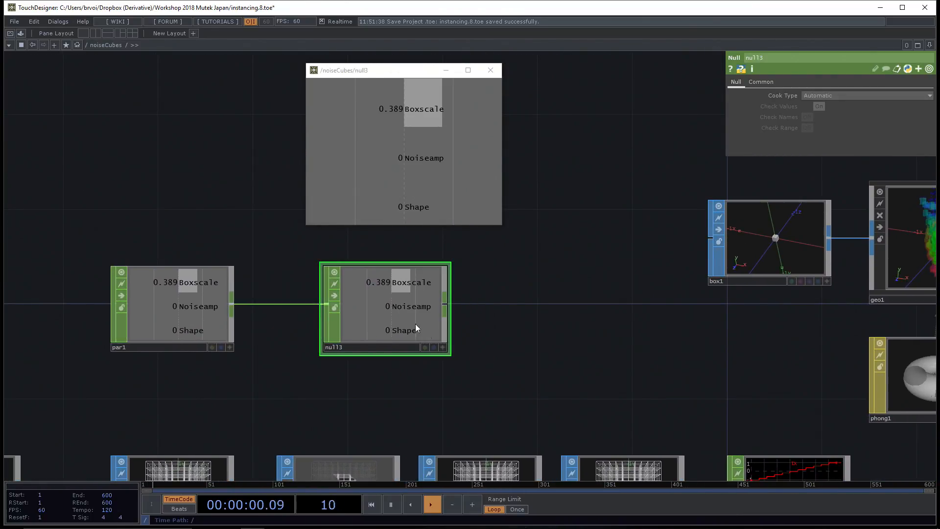
pyautogui.click(442, 347)
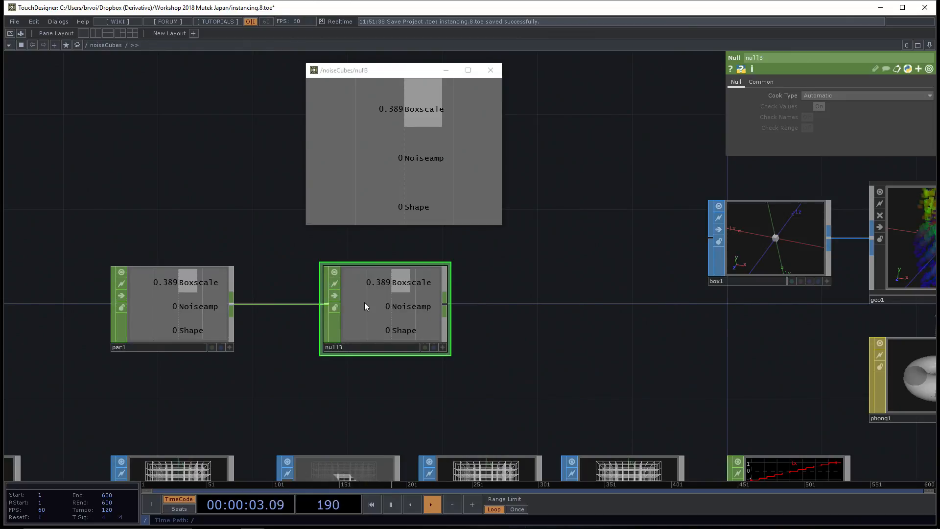
pyautogui.rightClick(385, 304)
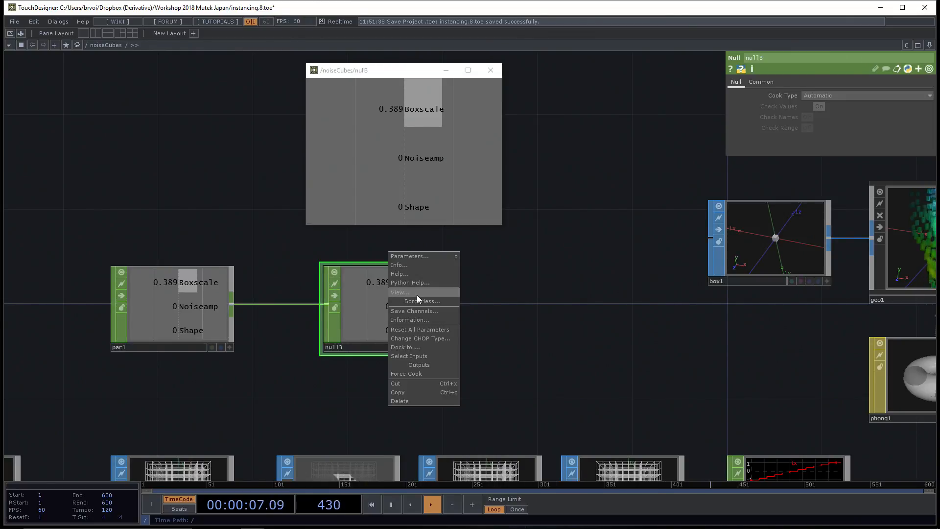
pyautogui.click(568, 294)
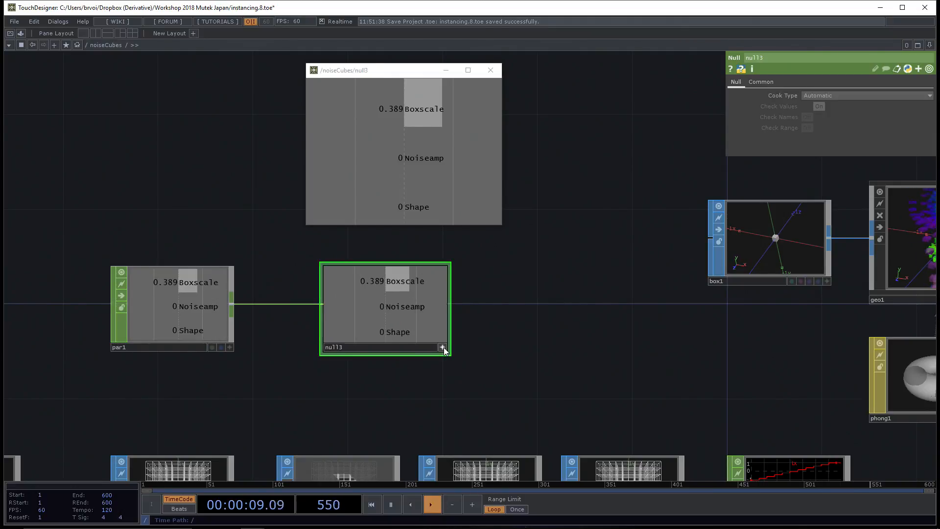
pyautogui.rightClick(404, 300)
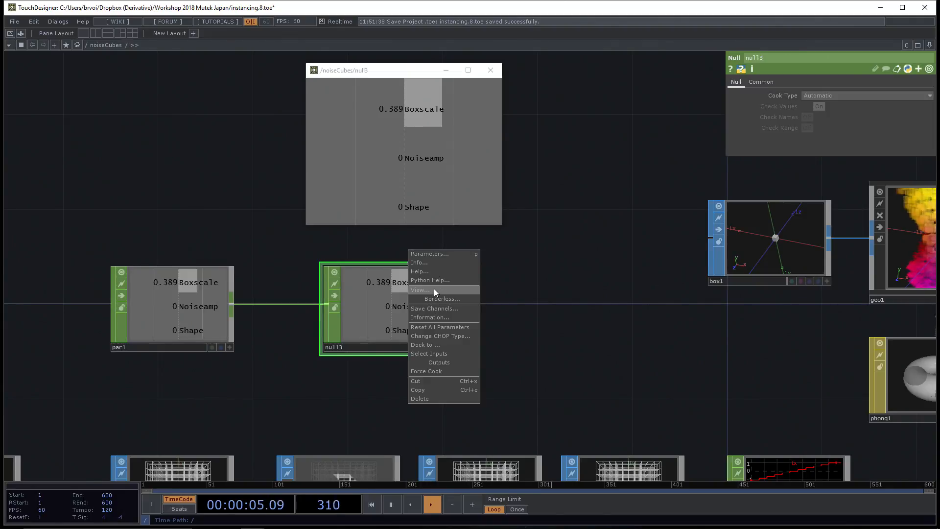
pyautogui.click(389, 298)
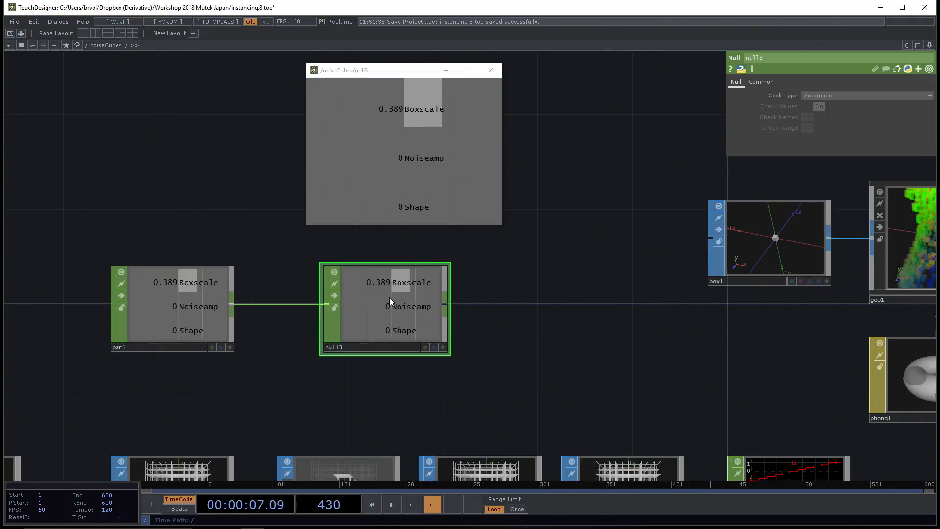
pyautogui.rightClick(403, 295)
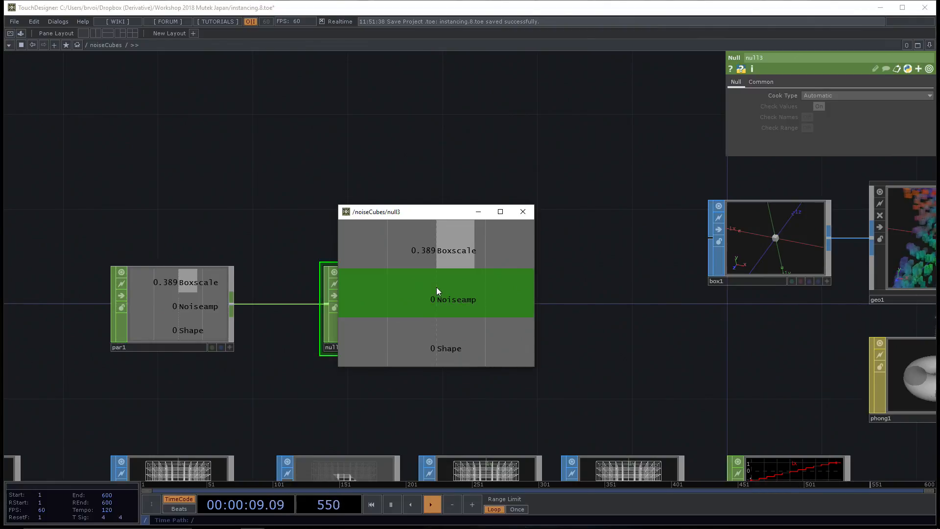
pyautogui.click(436, 287)
pyautogui.moveTo(426, 211); pyautogui.dragTo(361, 64)
pyautogui.moveTo(622, 234); pyautogui.dragTo(613, 228)
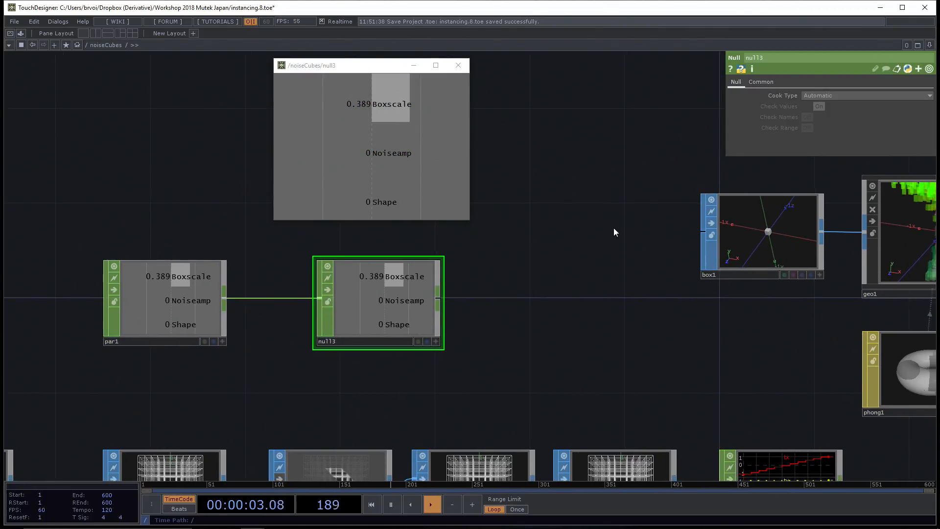
# Select box1 and examine its individual Size parameters as a possible target for the Boxscale channel
pyautogui.scroll(-1, 597, 246)
pyautogui.scroll(-3, 597, 245)
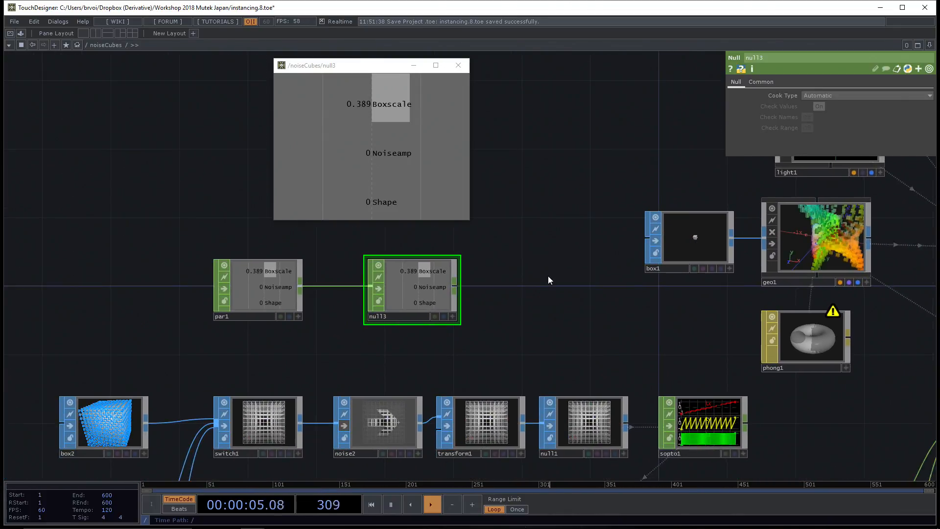
pyautogui.moveTo(519, 280); pyautogui.dragTo(476, 283)
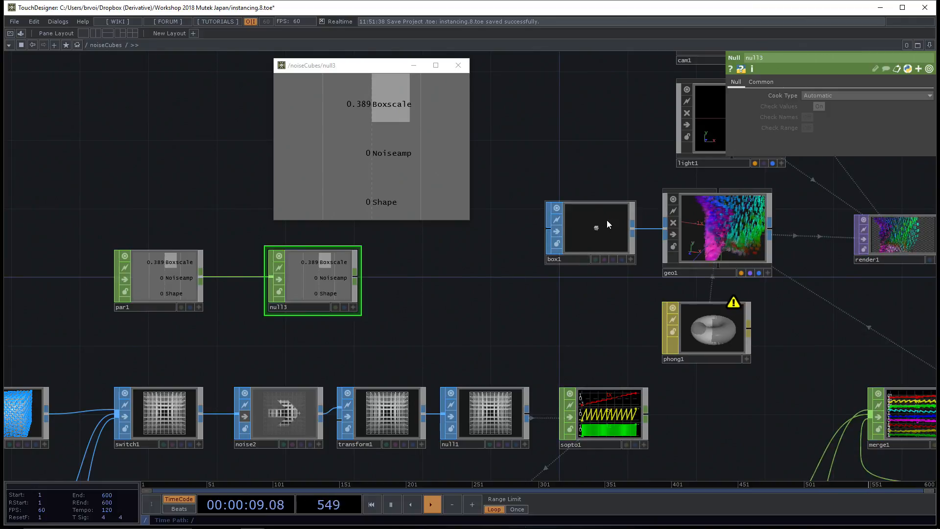
pyautogui.moveTo(586, 147); pyautogui.dragTo(543, 202)
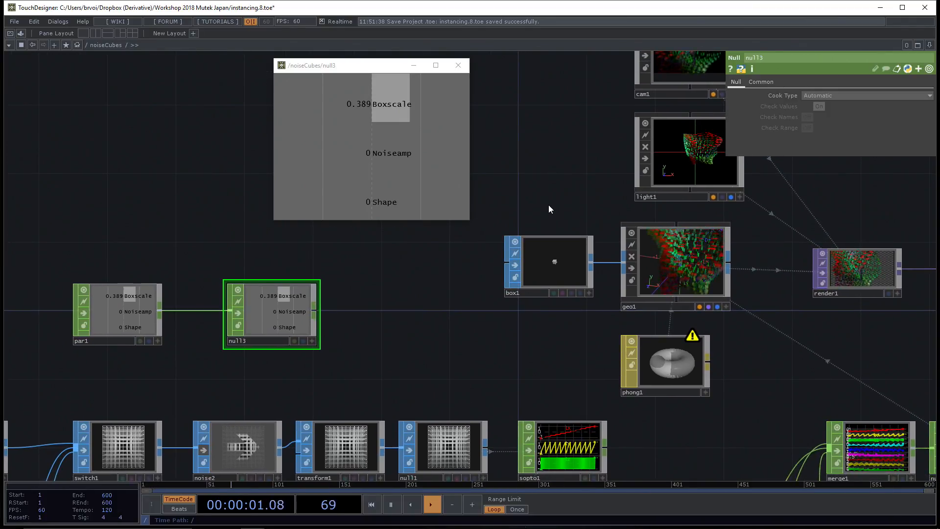
pyautogui.click(547, 263)
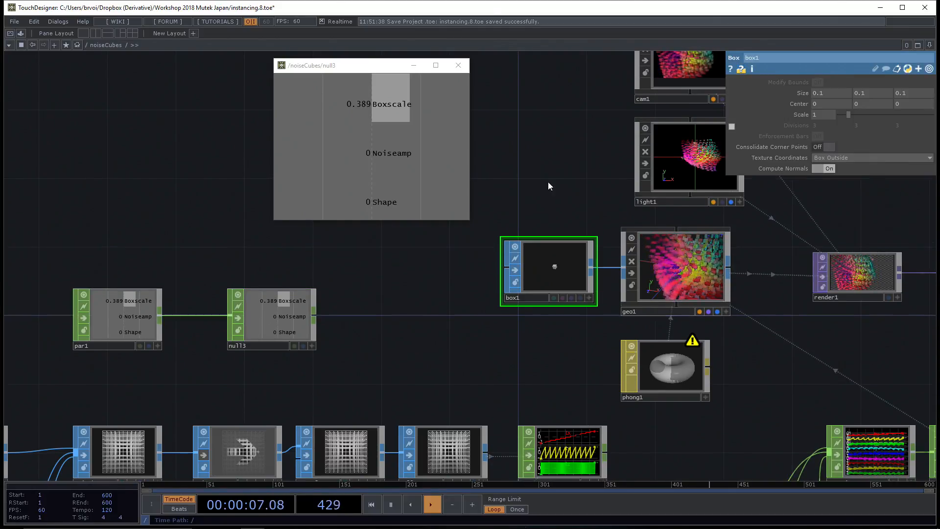
pyautogui.moveTo(529, 194); pyautogui.dragTo(517, 232)
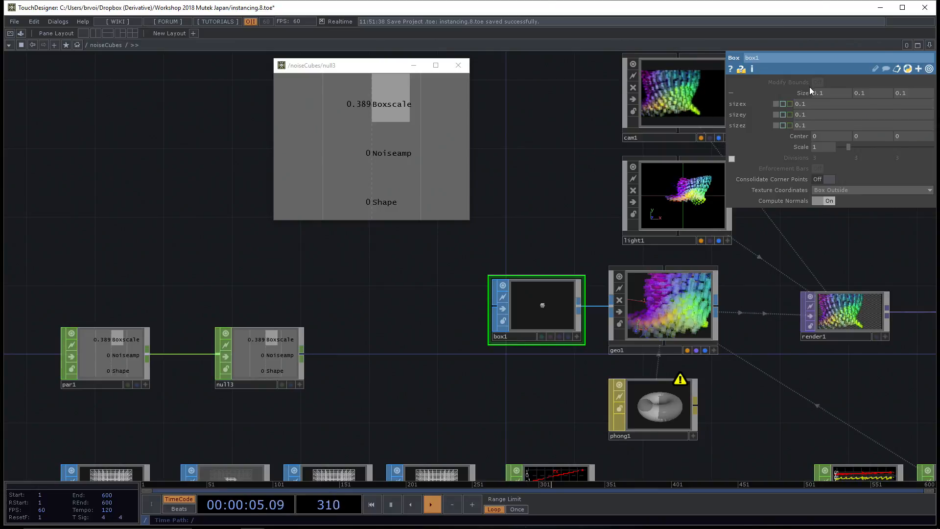
# Try math1's Multiply parameter at 1.05, and export null3's Boxscale channel to it
pyautogui.moveTo(790, 404); pyautogui.dragTo(568, 237)
pyautogui.moveTo(595, 322); pyautogui.dragTo(591, 319)
pyautogui.moveTo(675, 352); pyautogui.dragTo(631, 317)
pyautogui.click(715, 365)
pyautogui.moveTo(736, 434); pyautogui.dragTo(601, 366)
pyautogui.moveTo(845, 105)
pyautogui.mouseDown()
pyautogui.moveTo(865, 107)
pyautogui.moveTo(833, 106)
pyautogui.mouseUp()
pyautogui.moveTo(764, 379); pyautogui.dragTo(787, 423)
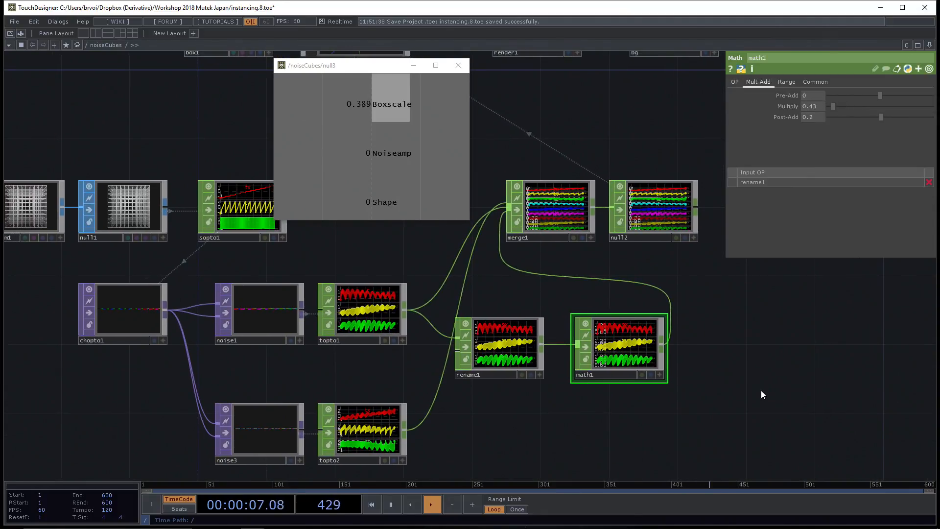
pyautogui.moveTo(761, 390)
pyautogui.mouseDown(button='middle')
pyautogui.moveTo(769, 394)
pyautogui.moveTo(757, 392)
pyautogui.mouseUp(button='middle')
pyautogui.moveTo(757, 392); pyautogui.dragTo(765, 405)
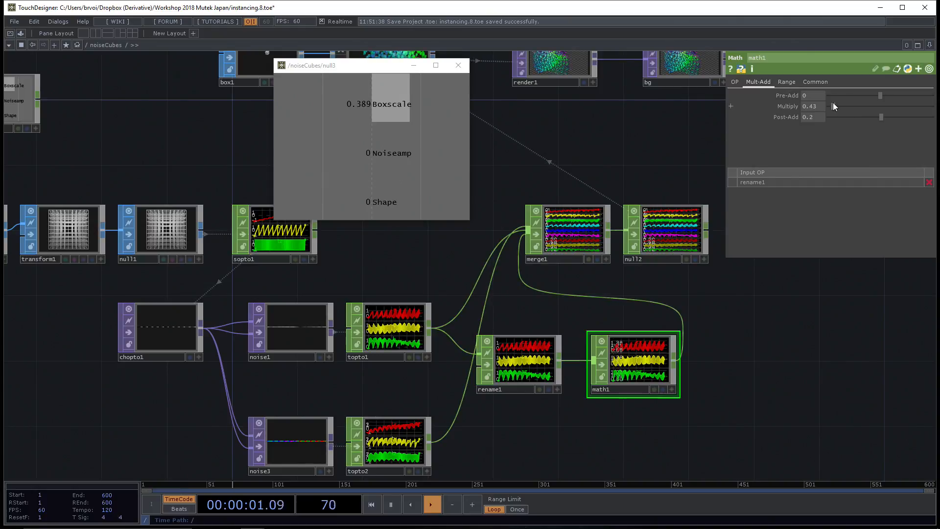
pyautogui.moveTo(832, 104)
pyautogui.mouseDown()
pyautogui.moveTo(853, 109)
pyautogui.moveTo(821, 104)
pyautogui.moveTo(836, 108)
pyautogui.mouseUp()
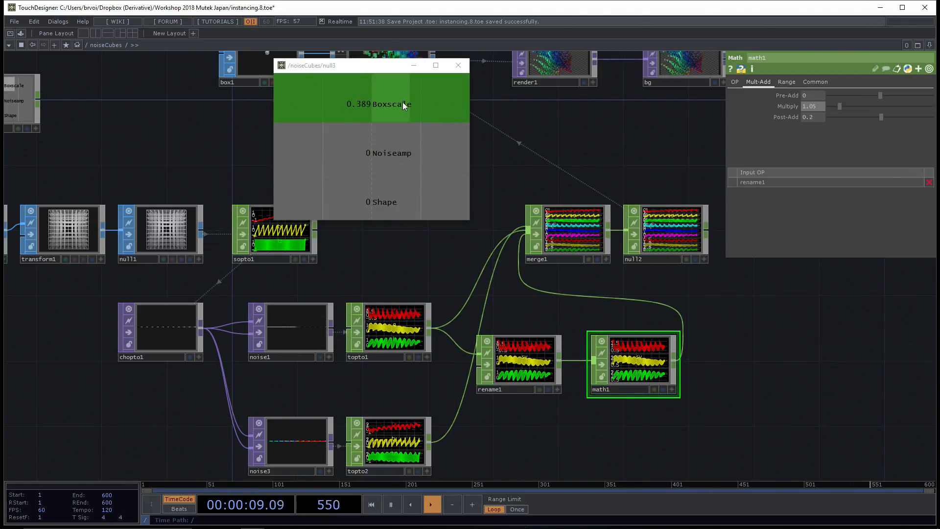
pyautogui.moveTo(402, 102); pyautogui.dragTo(794, 107)
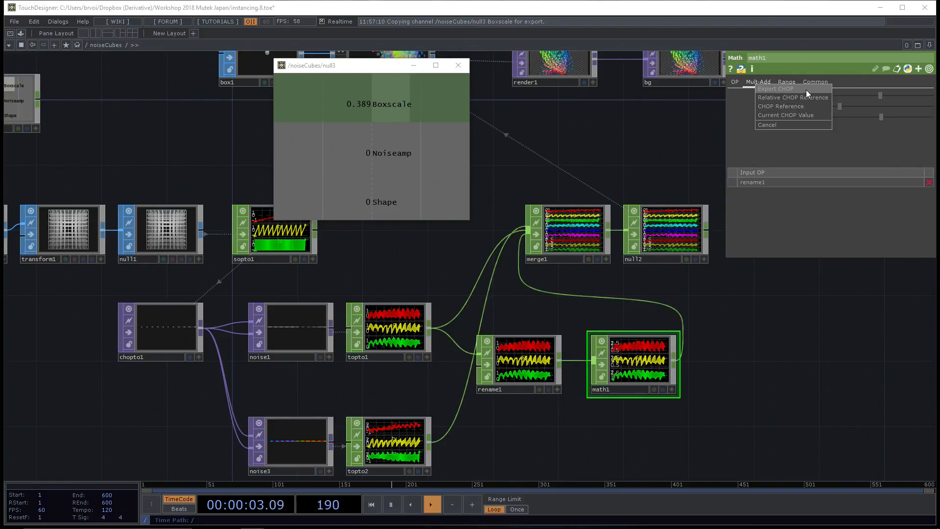
pyautogui.click(806, 90)
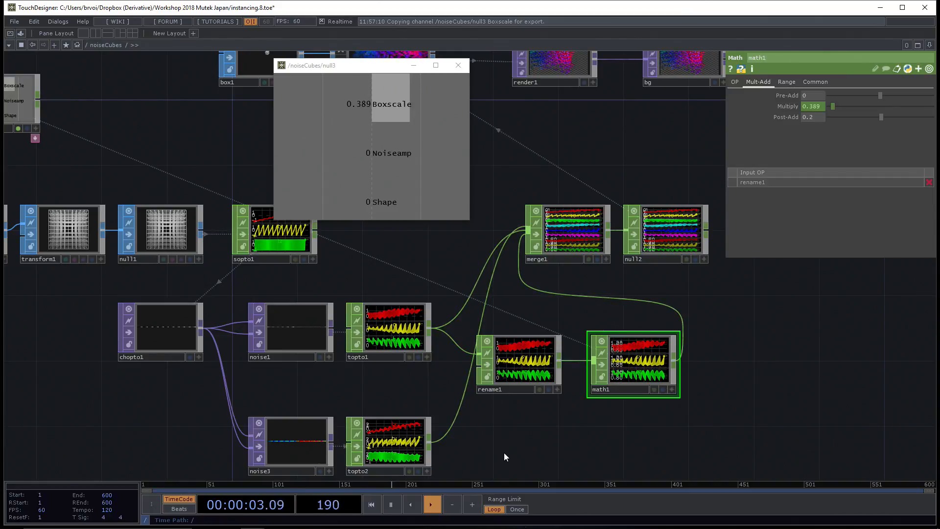
# Try a lower Amplitude on noise3, and export null3's Noiseamp channel to that parameter
pyautogui.moveTo(402, 260); pyautogui.dragTo(403, 260)
pyautogui.moveTo(466, 247); pyautogui.dragTo(430, 259)
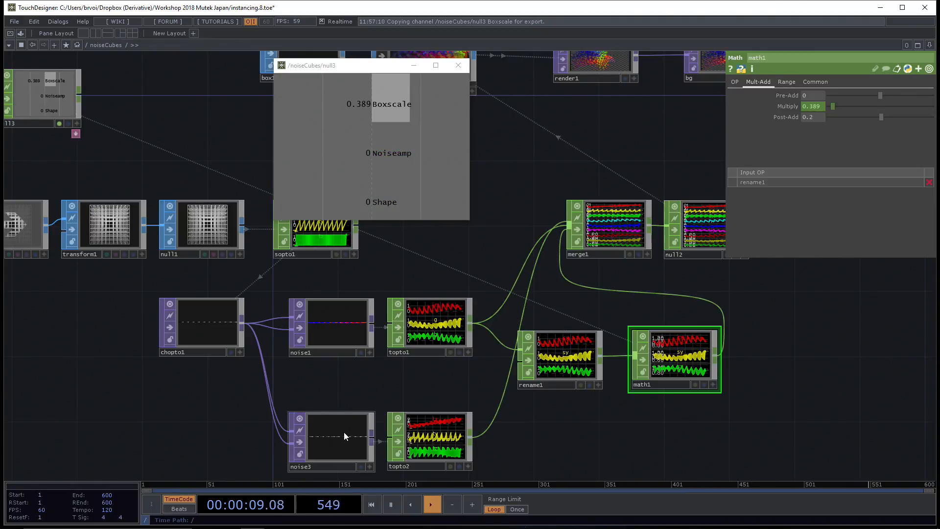
pyautogui.moveTo(344, 432); pyautogui.dragTo(375, 378, button='middle')
pyautogui.click(375, 379)
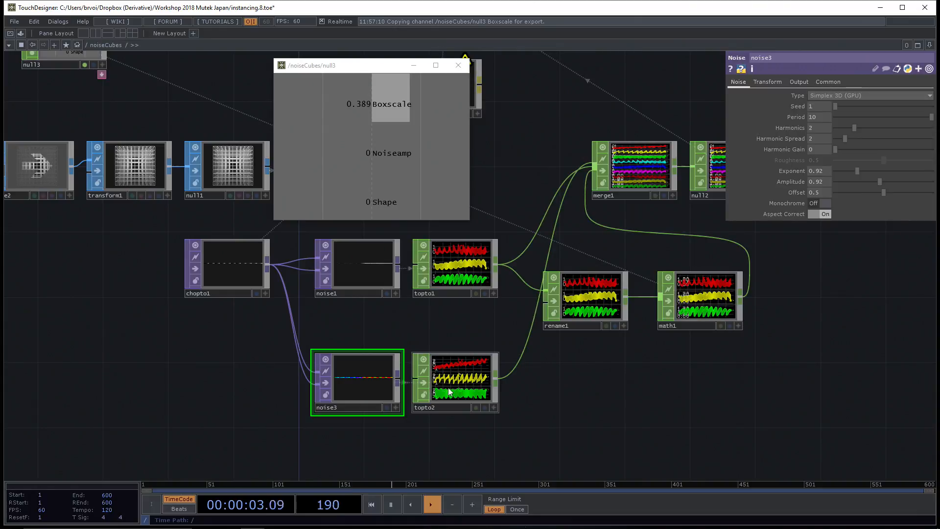
pyautogui.scroll(3, 392, 449)
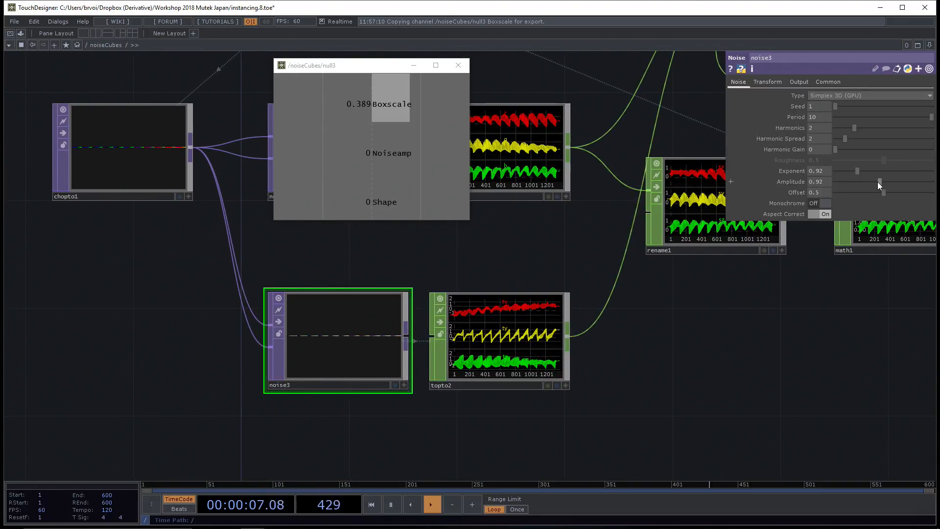
pyautogui.moveTo(878, 182)
pyautogui.mouseDown()
pyautogui.moveTo(855, 183)
pyautogui.moveTo(905, 180)
pyautogui.moveTo(862, 182)
pyautogui.mouseUp()
pyautogui.moveTo(382, 158); pyautogui.dragTo(410, 158)
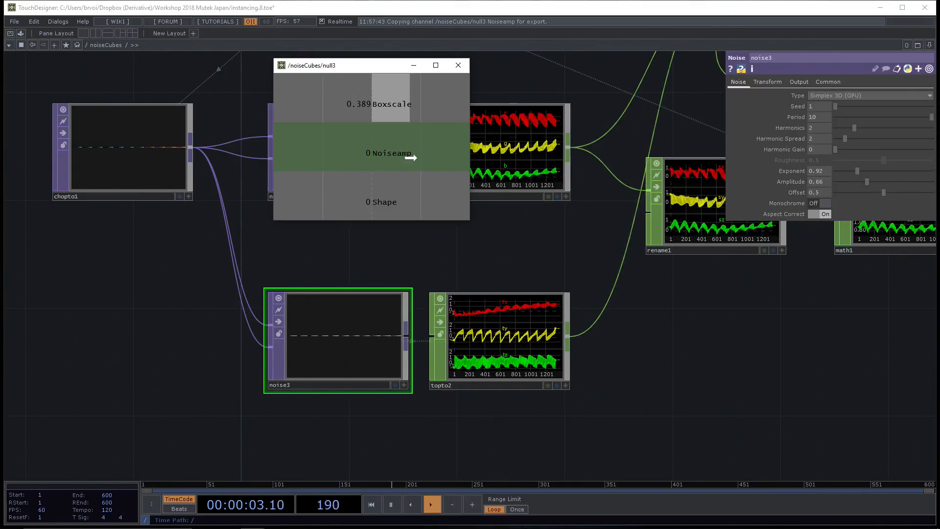
pyautogui.moveTo(816, 182); pyautogui.dragTo(823, 181)
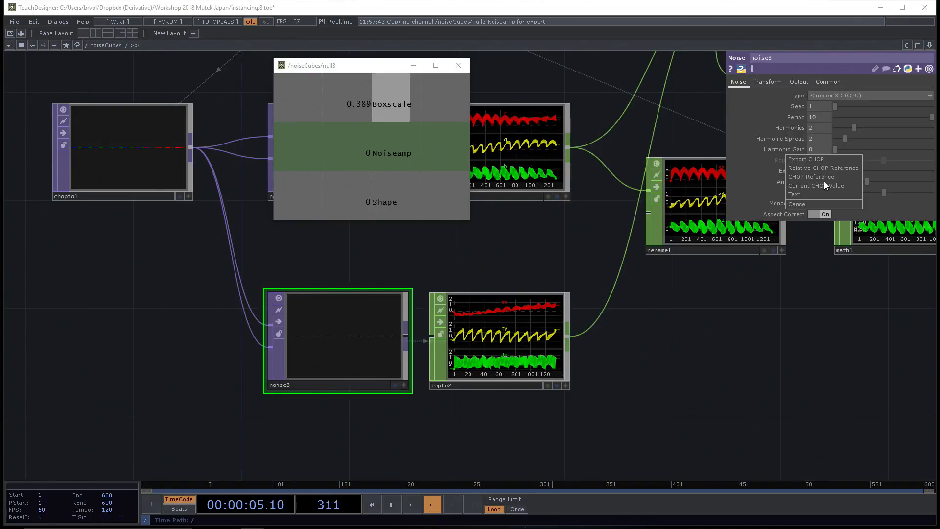
pyautogui.click(824, 160)
# Turn on render1's display so the rendered cubes show behind the network, and return to the noise3 area
pyautogui.moveTo(597, 165); pyautogui.dragTo(563, 468)
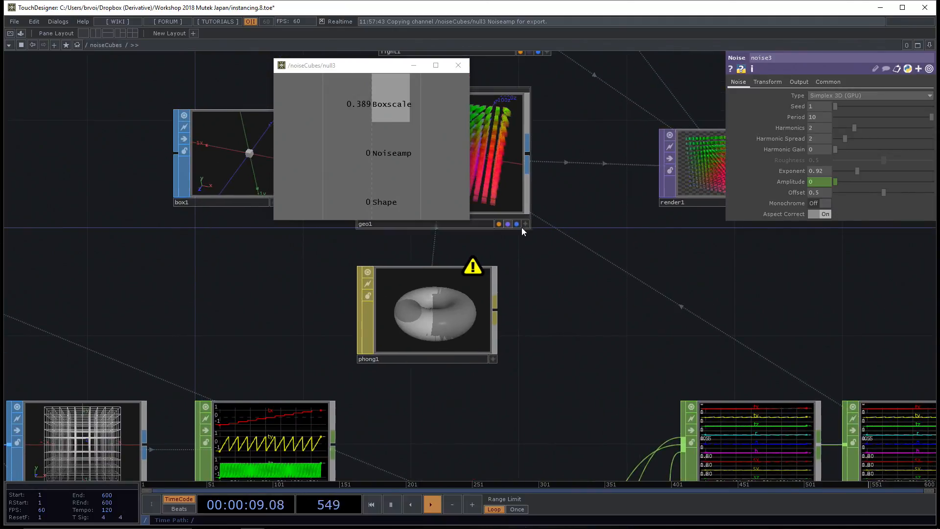
pyautogui.moveTo(631, 256); pyautogui.dragTo(543, 286)
pyautogui.click(695, 235)
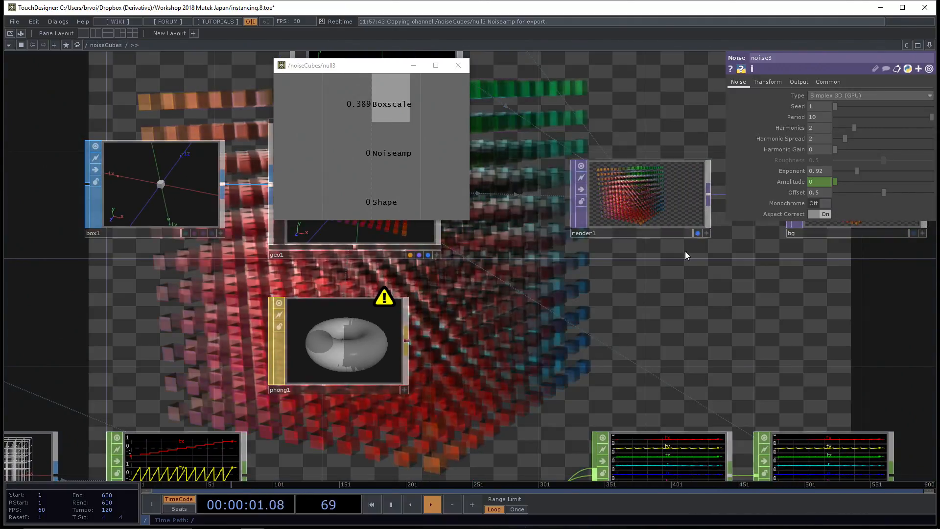
pyautogui.moveTo(686, 251); pyautogui.dragTo(689, 21)
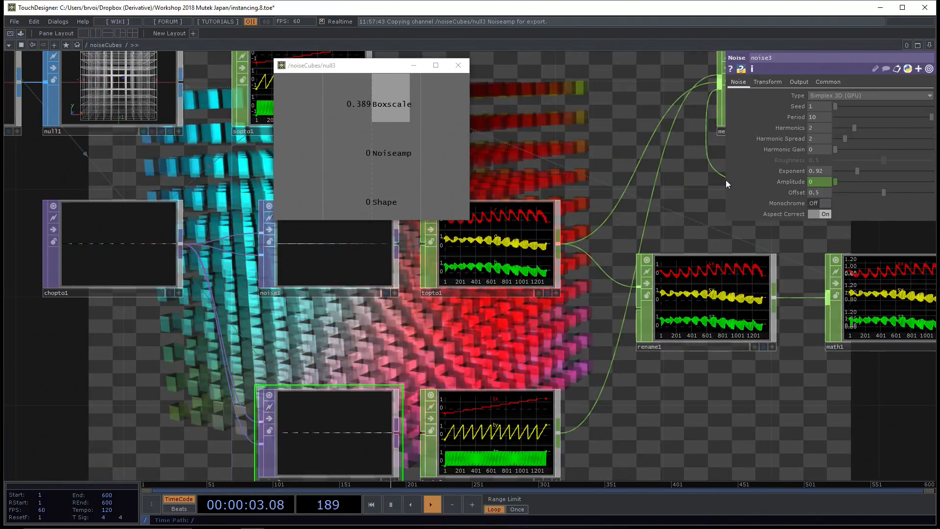
# Take noise3's Amplitude out of export mode to vary it manually, and export null3's Noiseamp channel to it again
pyautogui.click(797, 182)
pyautogui.click(779, 194)
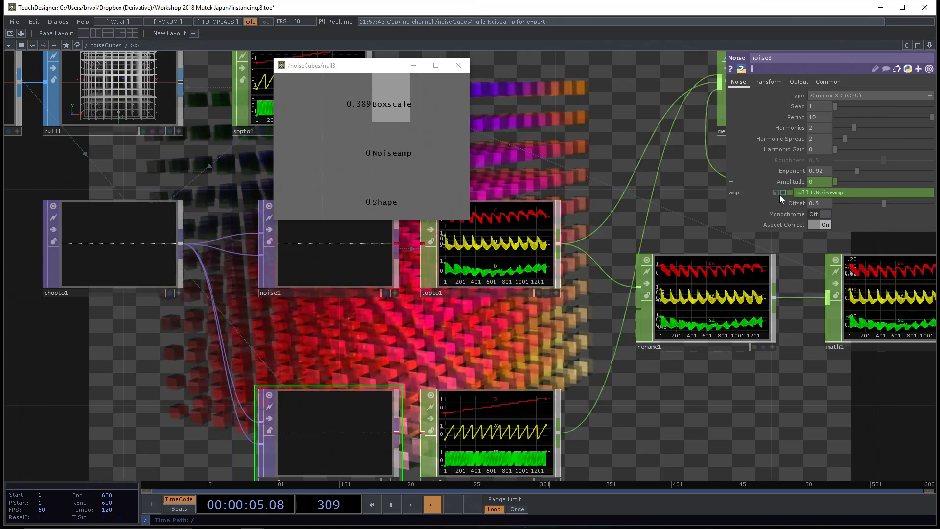
pyautogui.moveTo(835, 181); pyautogui.dragTo(885, 181)
pyautogui.moveTo(400, 163); pyautogui.dragTo(818, 183)
pyautogui.click(820, 162)
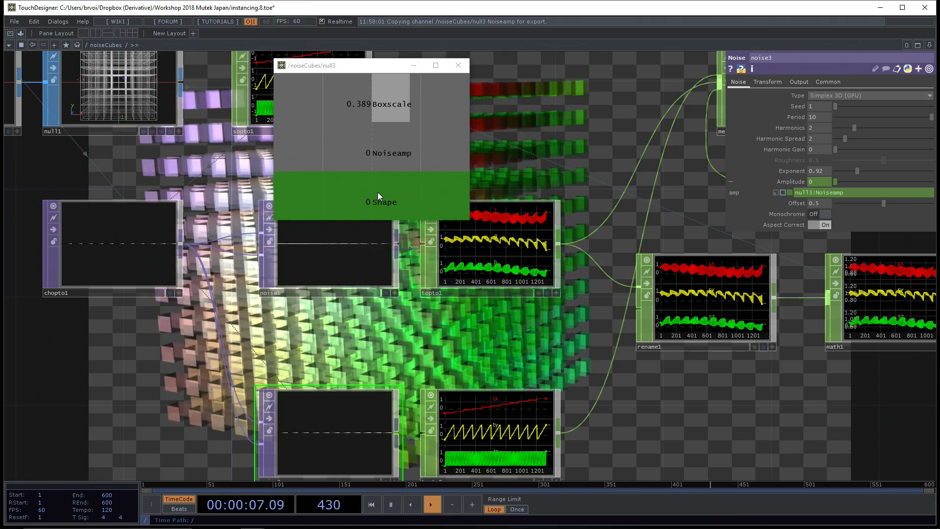
# Try switch1's Select Input, and export null3's Shape channel to that parameter
pyautogui.moveTo(194, 358); pyautogui.dragTo(390, 367)
pyautogui.moveTo(148, 298); pyautogui.dragTo(688, 366)
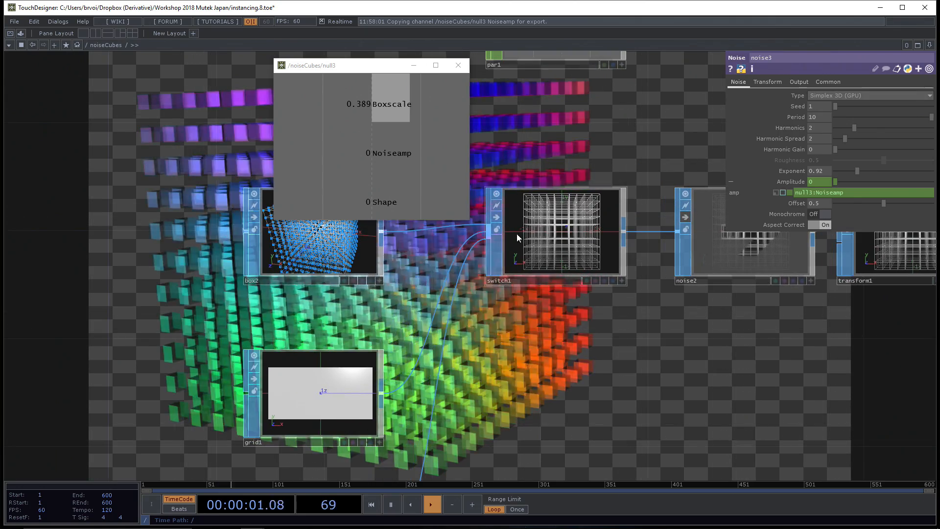
pyautogui.click(578, 234)
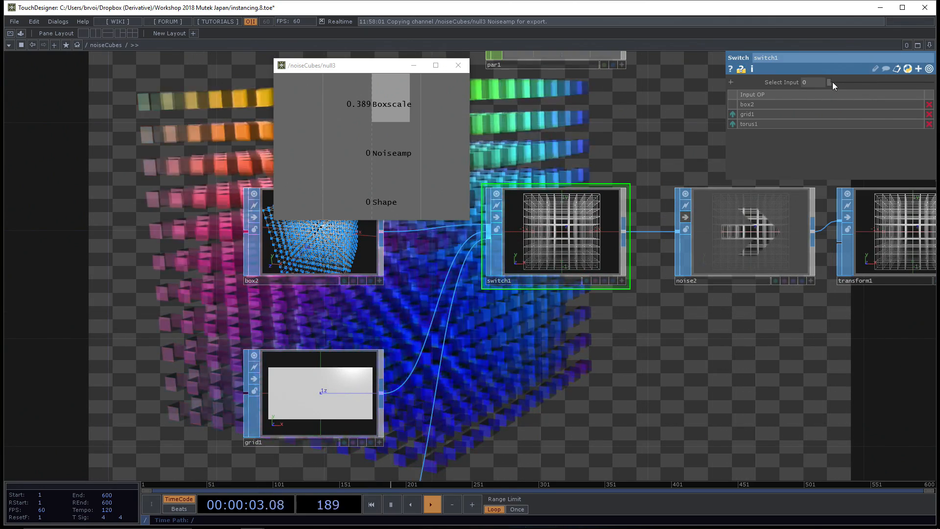
pyautogui.moveTo(832, 81)
pyautogui.mouseDown()
pyautogui.moveTo(853, 83)
pyautogui.moveTo(827, 81)
pyautogui.mouseUp()
pyautogui.moveTo(369, 194); pyautogui.dragTo(816, 81)
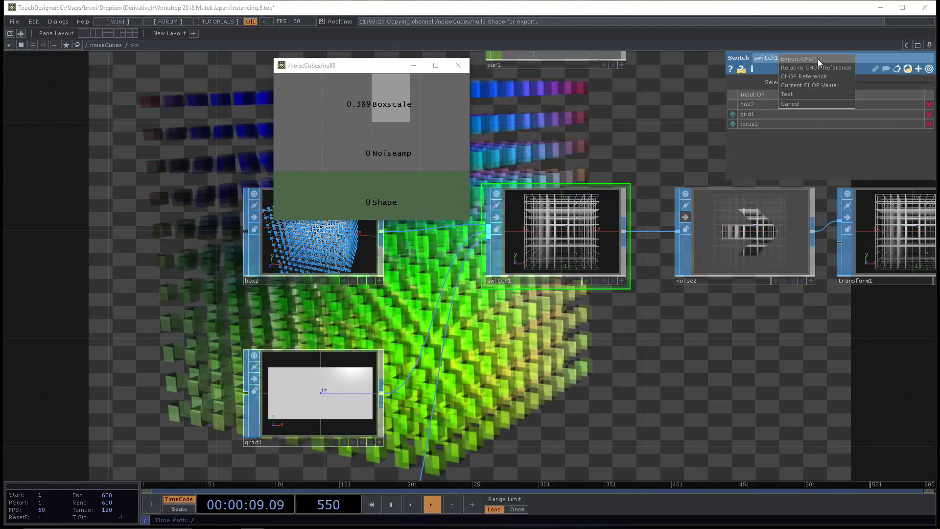
pyautogui.click(818, 59)
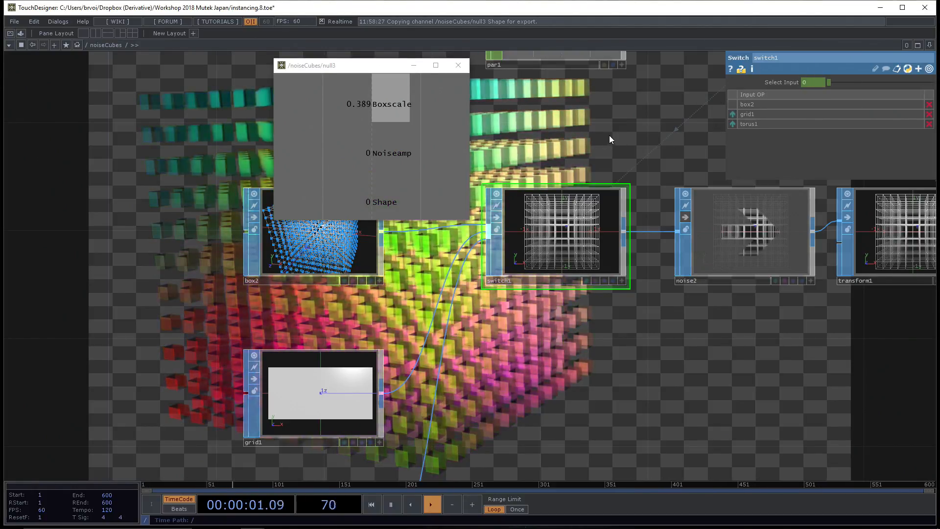
# Move null3's floating viewer aside and save the project
pyautogui.moveTo(610, 137); pyautogui.dragTo(601, 156)
pyautogui.scroll(-1, 580, 166)
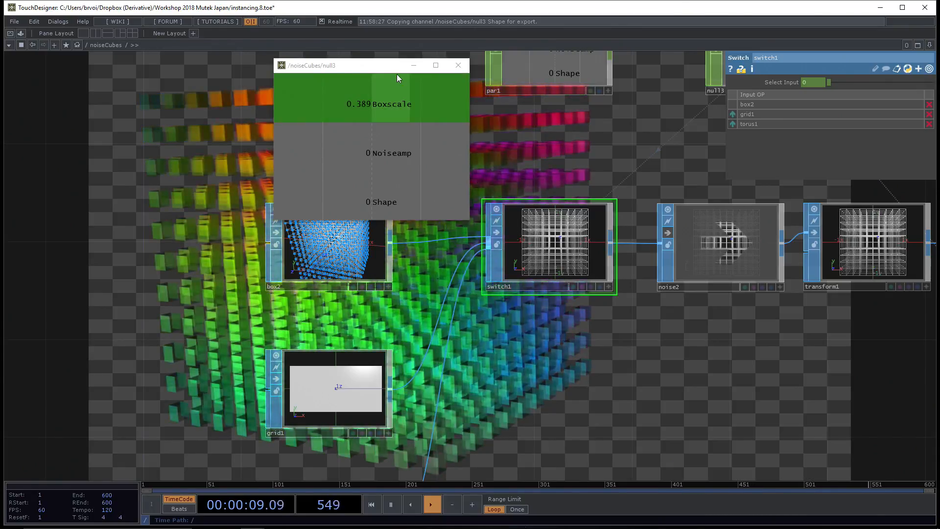
pyautogui.moveTo(374, 68); pyautogui.dragTo(312, 69)
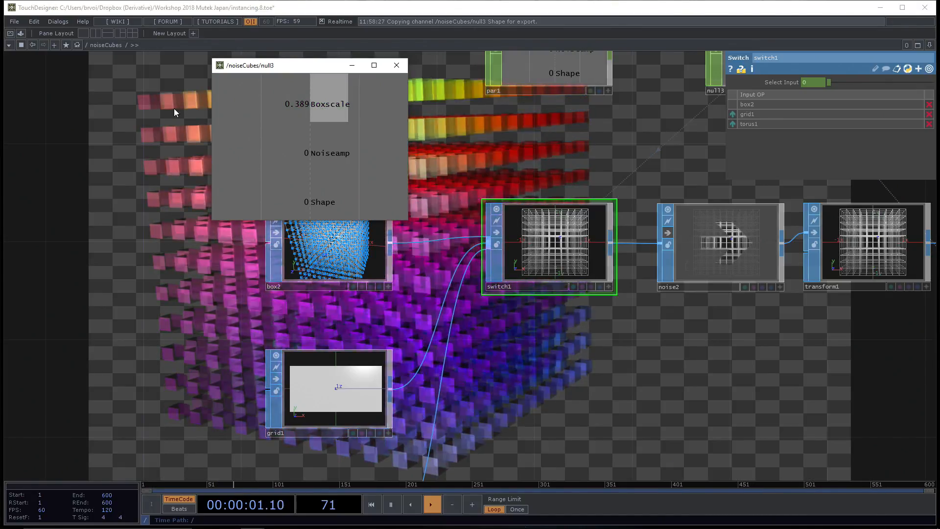
pyautogui.click(174, 105)
pyautogui.hotkey('ctrl', 's')
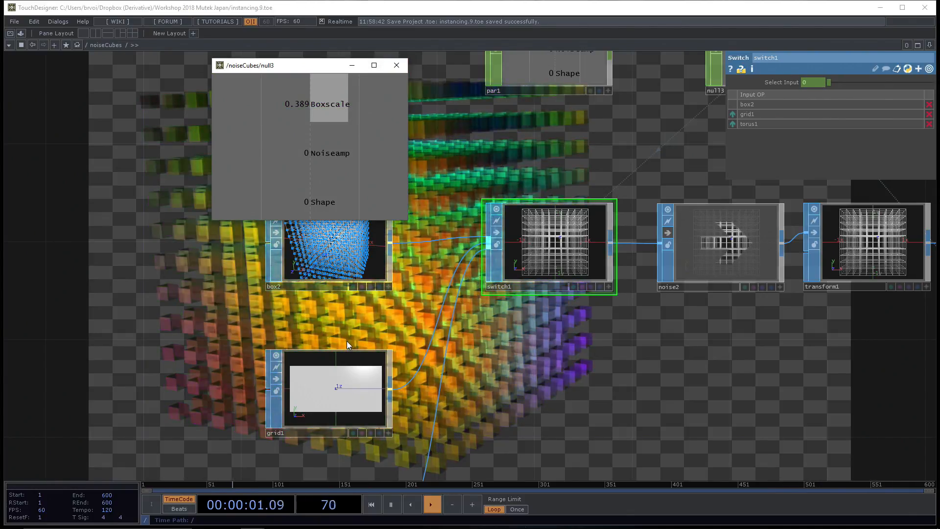
# Export null3's Shape channel to switch1's Select Input once more and close the floating viewer
pyautogui.moveTo(334, 192); pyautogui.dragTo(815, 83)
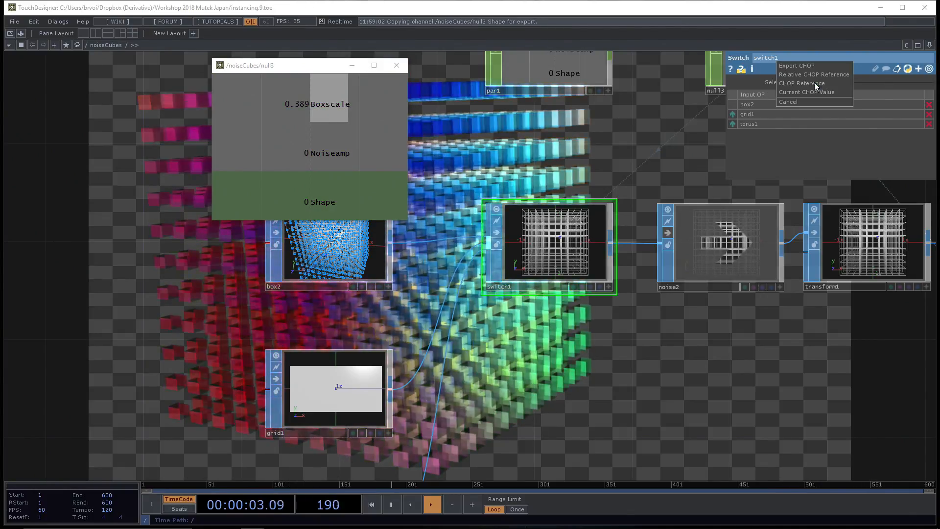
pyautogui.click(814, 67)
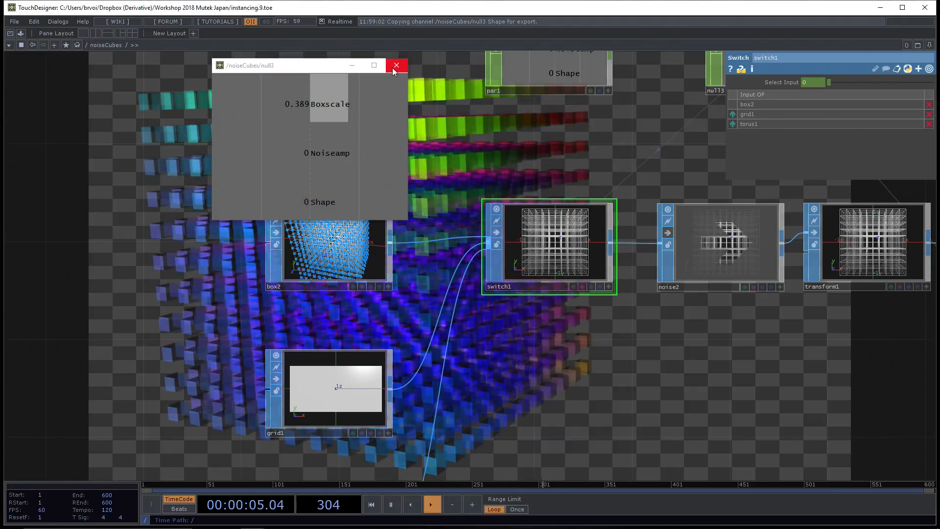
pyautogui.click(396, 66)
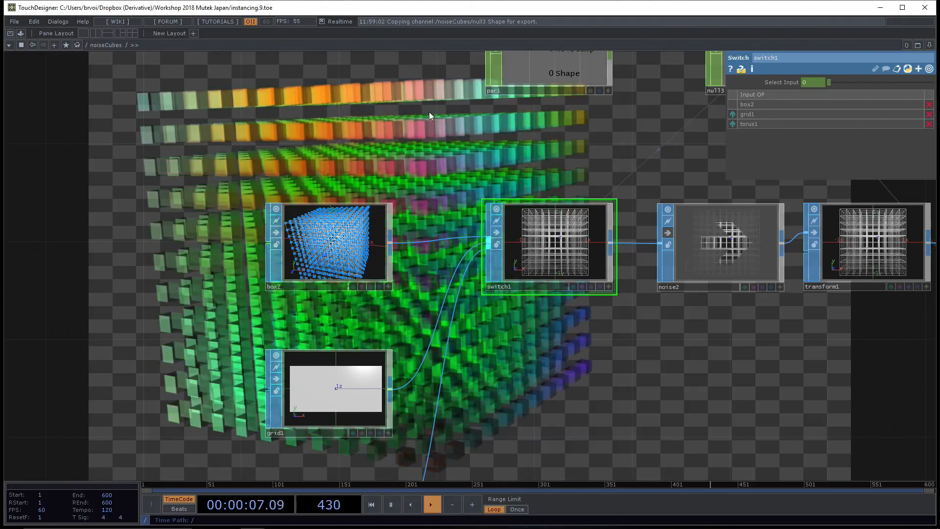
# Return to the root network and test noiseCubes' custom controls: Box Scale 0, varying Noise Amp, and the Grid shape
pyautogui.scroll(-3, 416, 149)
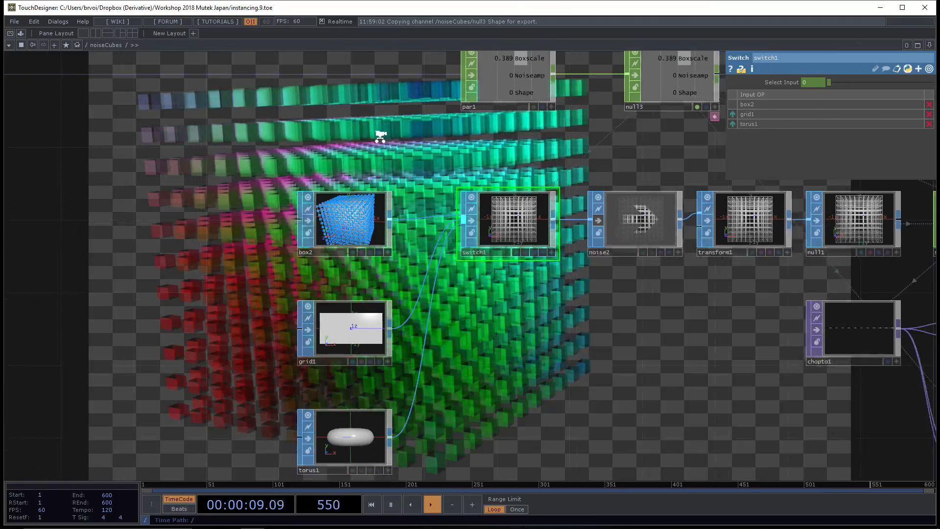
pyautogui.scroll(-2, 380, 139)
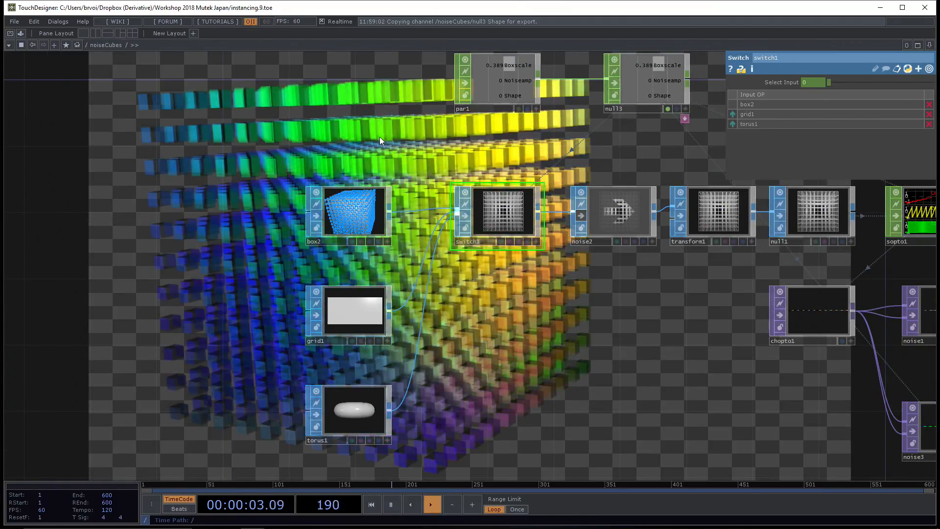
pyautogui.scroll(-5, 380, 136)
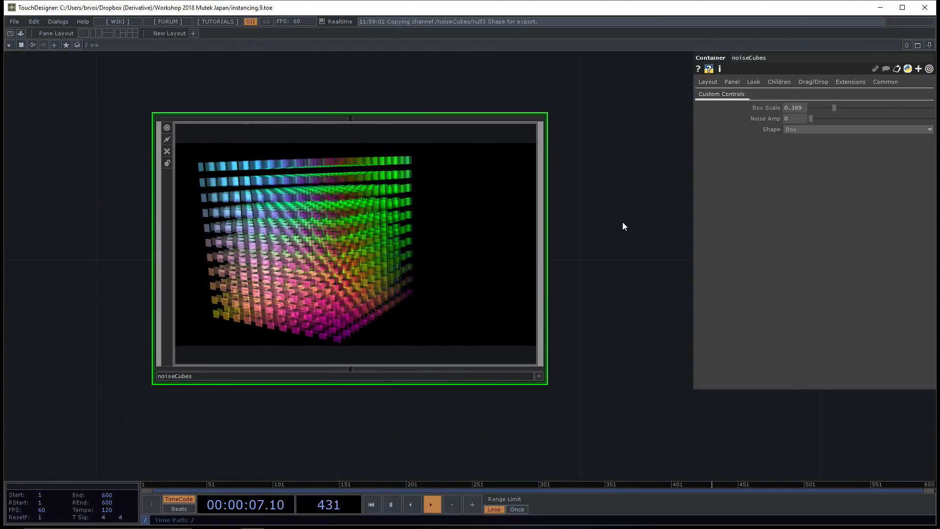
pyautogui.moveTo(835, 110); pyautogui.dragTo(879, 119)
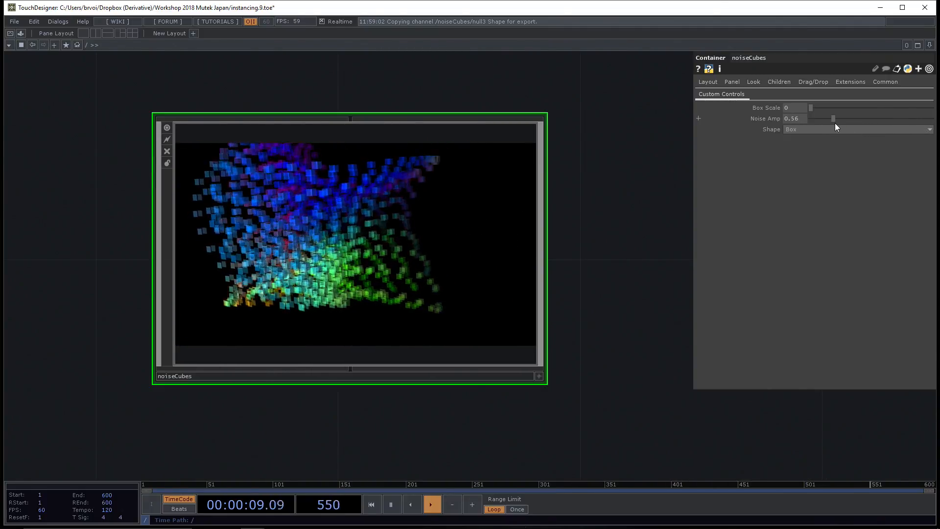
pyautogui.click(803, 129)
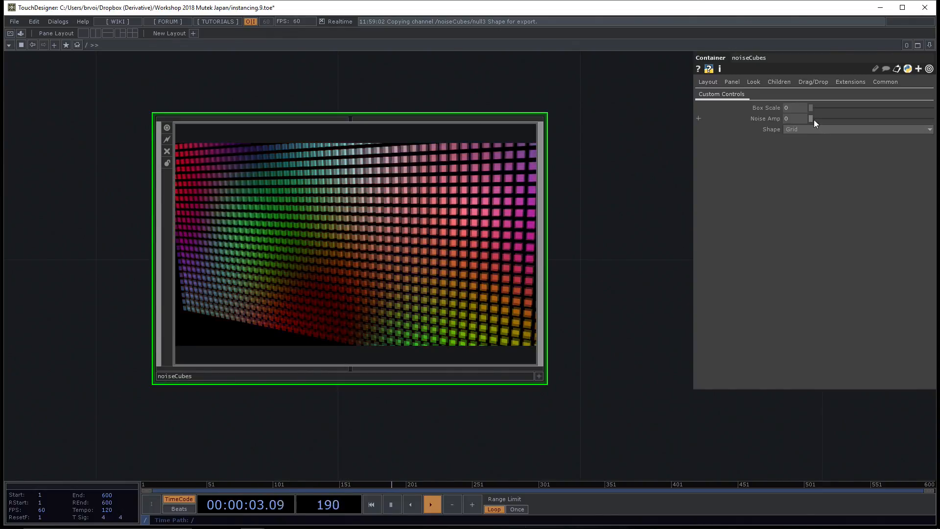
# Test noiseCubes' custom controls with Noise Amp 0.97, the Torus shape, and Box Scale at 0 and 2
pyautogui.moveTo(813, 119); pyautogui.dragTo(852, 118)
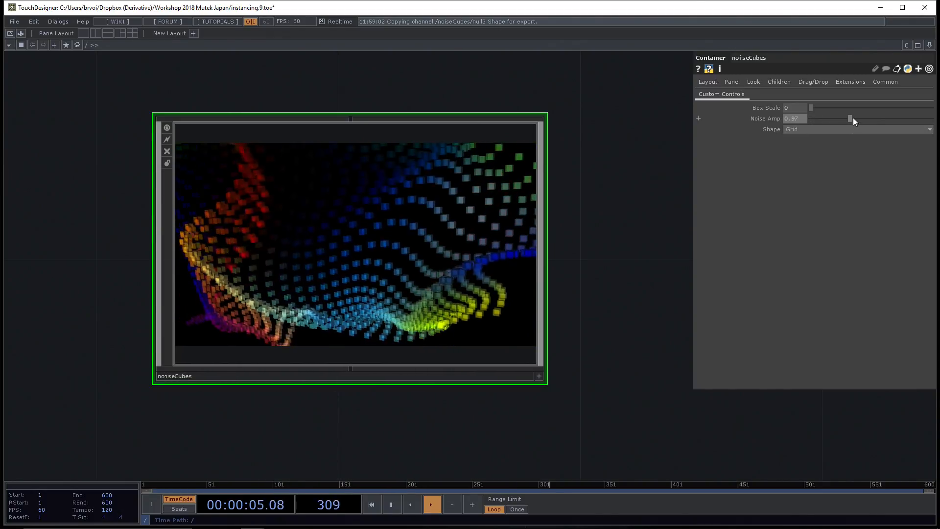
pyautogui.click(815, 128)
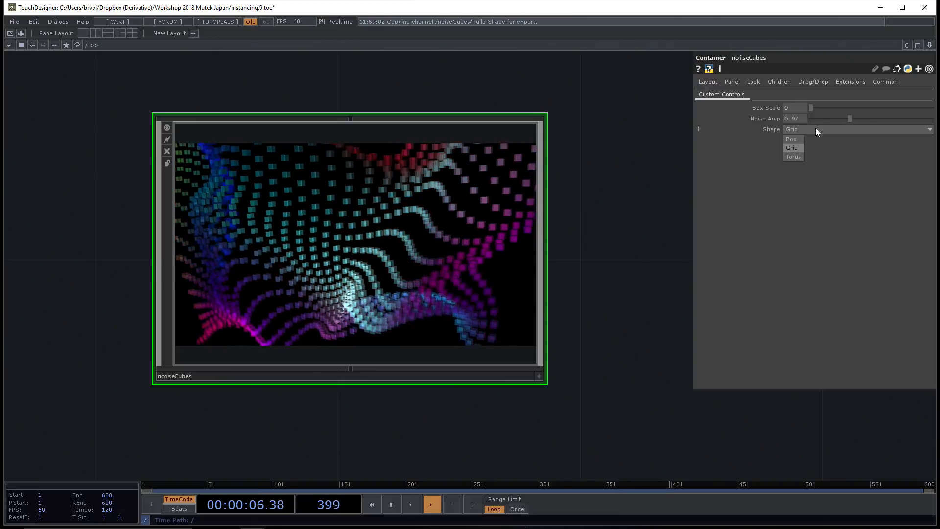
pyautogui.click(800, 157)
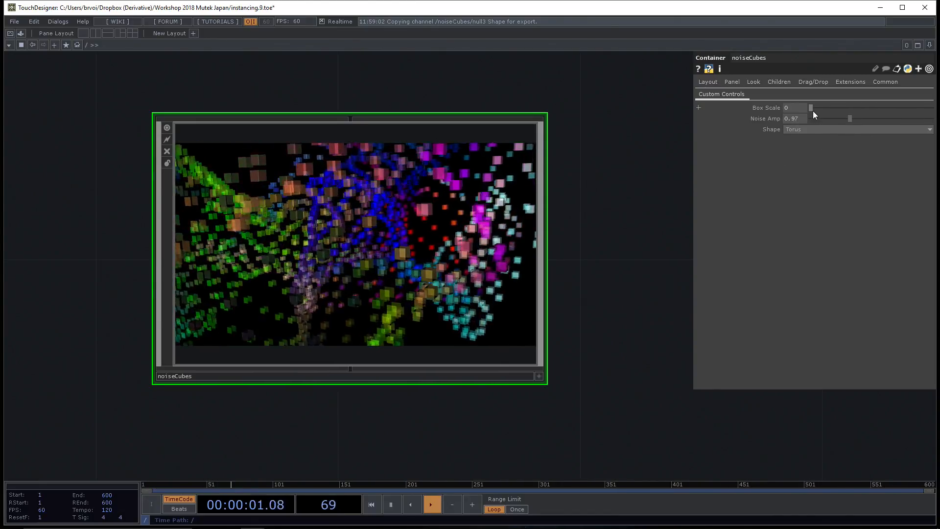
pyautogui.moveTo(809, 108); pyautogui.dragTo(722, 110)
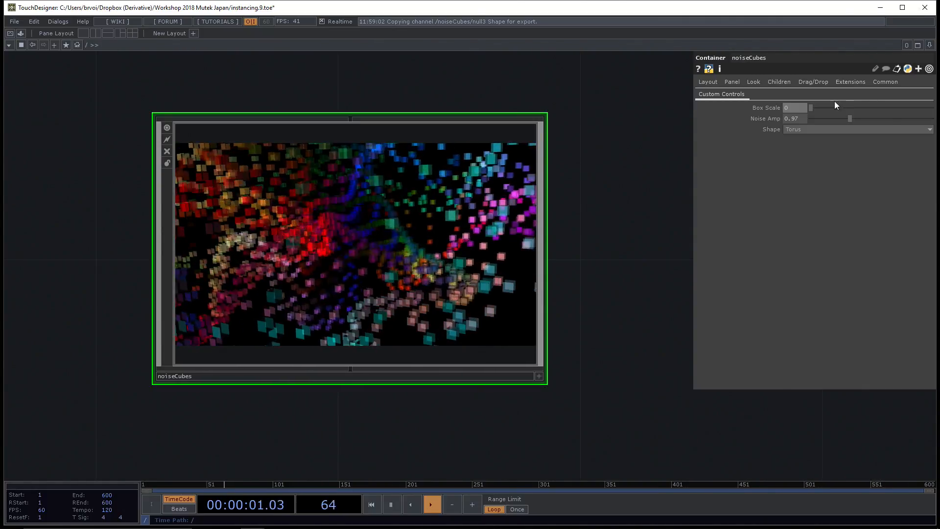
pyautogui.moveTo(815, 107); pyautogui.dragTo(933, 107)
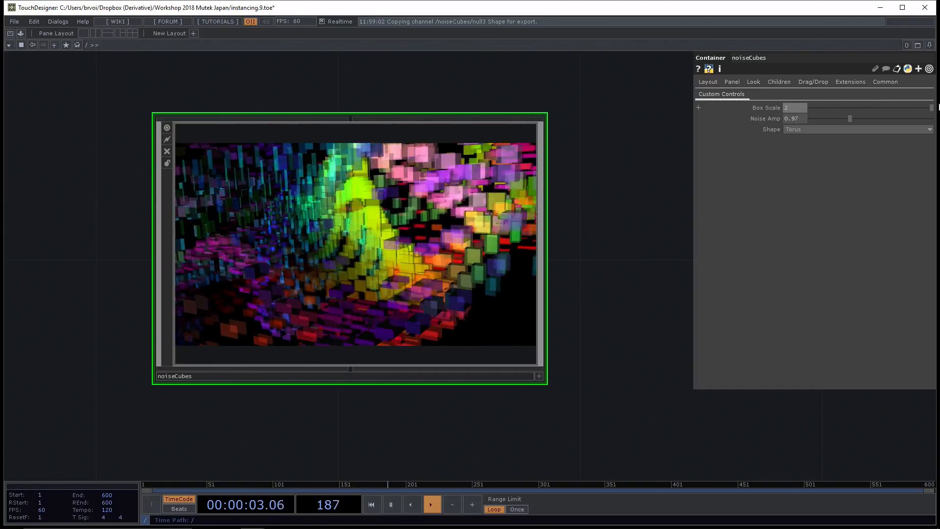
# Customize the noiseCubes component so the Boxscale parameter's range max is 5, and close the Component Editor
pyautogui.rightClick(292, 207)
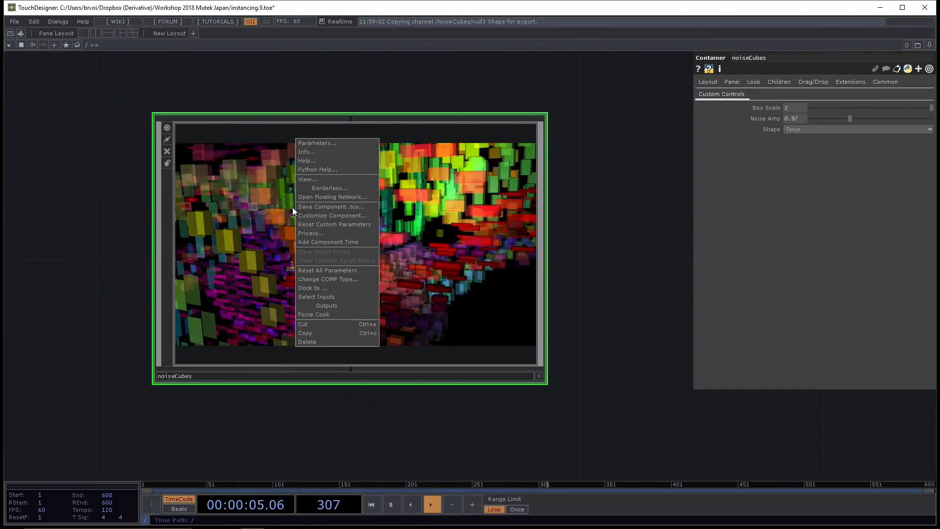
pyautogui.click(327, 215)
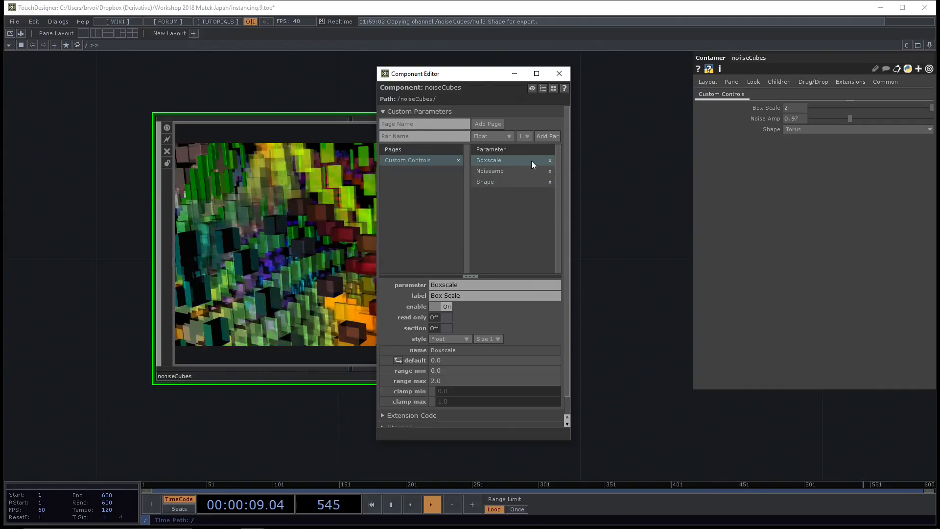
pyautogui.click(447, 379)
pyautogui.write('5')
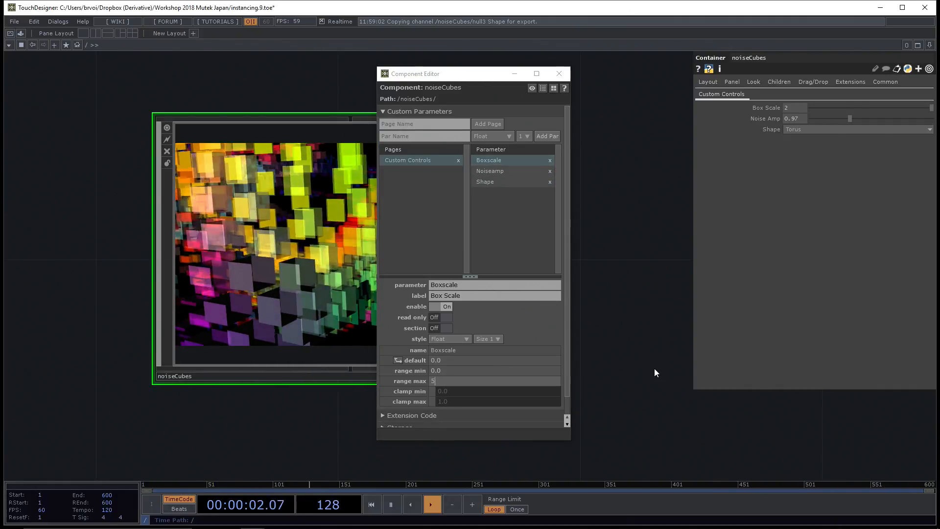
pyautogui.press('Return')
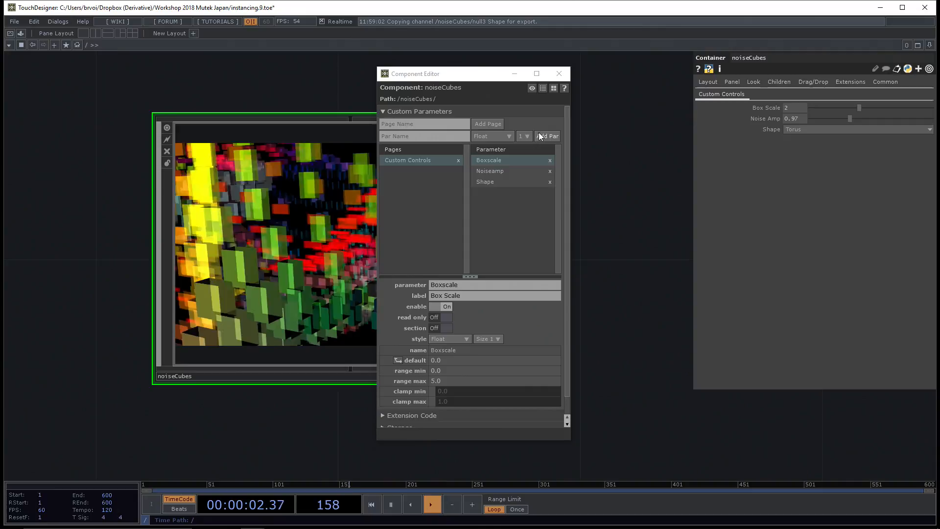
pyautogui.click(559, 73)
# Try noiseCubes with Box Scale 5 and the Box shape
pyautogui.moveTo(859, 107); pyautogui.dragTo(935, 106)
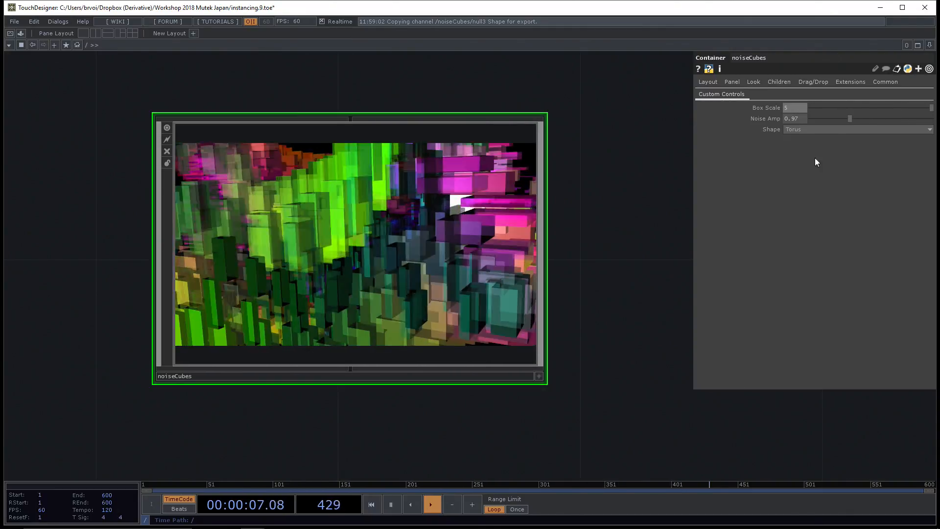
pyautogui.click(807, 131)
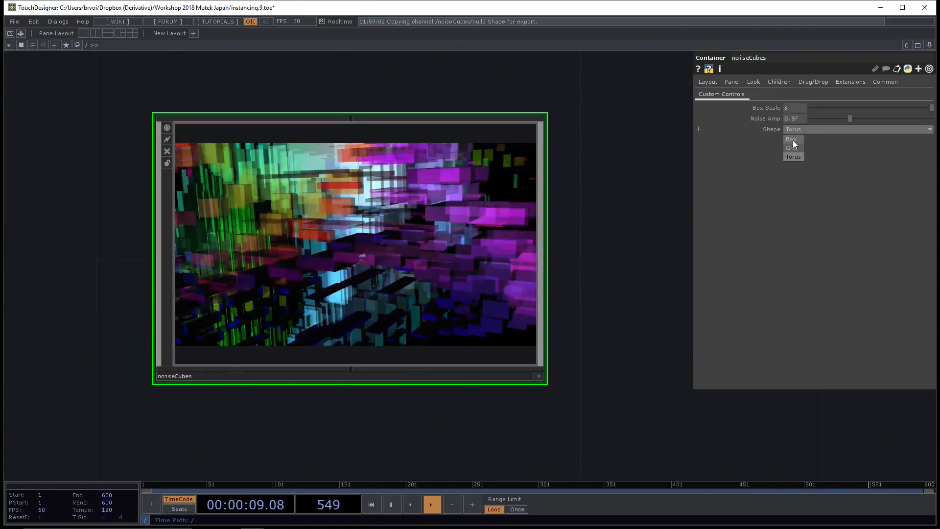
pyautogui.click(792, 140)
# Set noiseCubes' Shape to Grid, Box Scale to 3.06 and Noise Amp to 1.11, and save the project
pyautogui.click(834, 131)
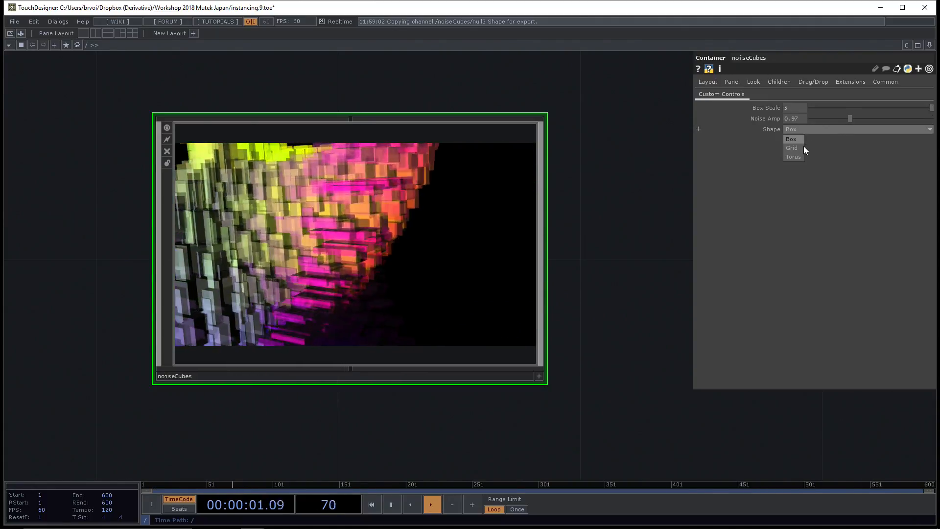
pyautogui.click(798, 147)
pyautogui.moveTo(931, 107); pyautogui.dragTo(905, 111)
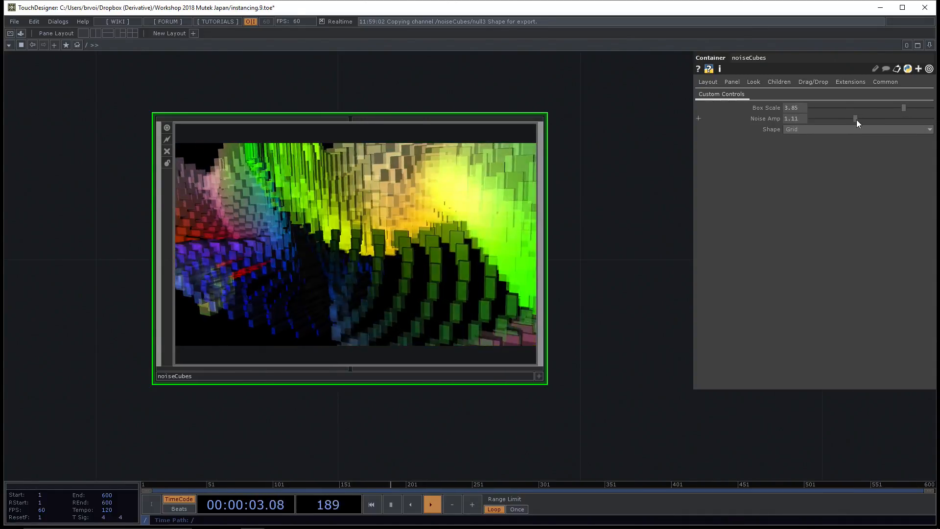
pyautogui.moveTo(902, 108); pyautogui.dragTo(885, 108)
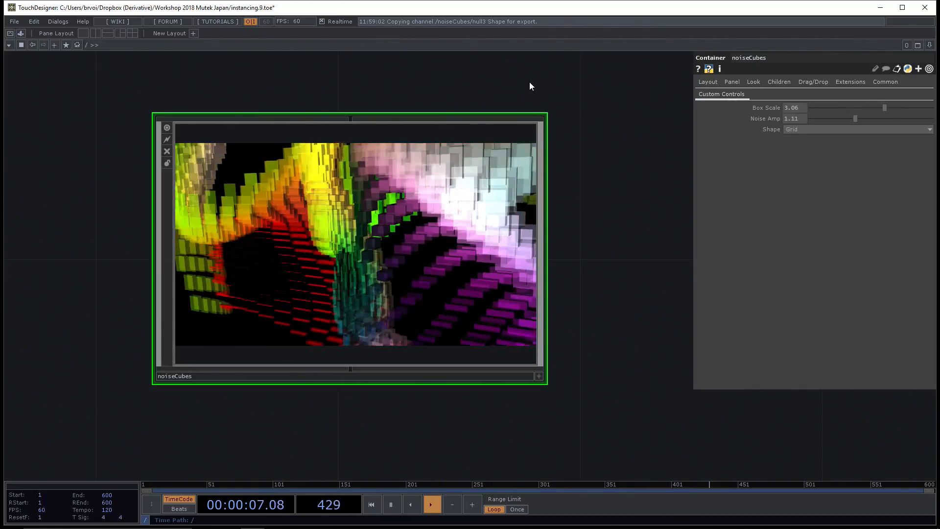
pyautogui.hotkey('ctrl', 's')
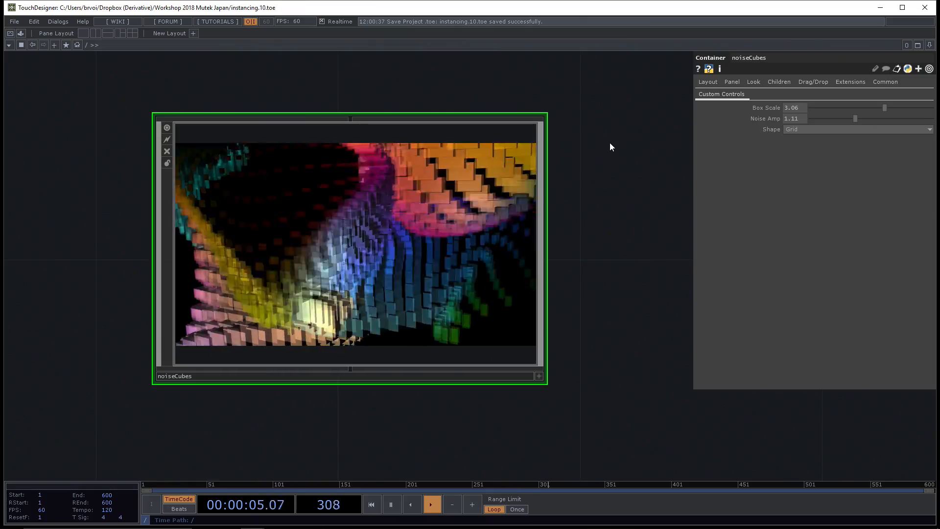
pyautogui.scroll(4, 394, 210)
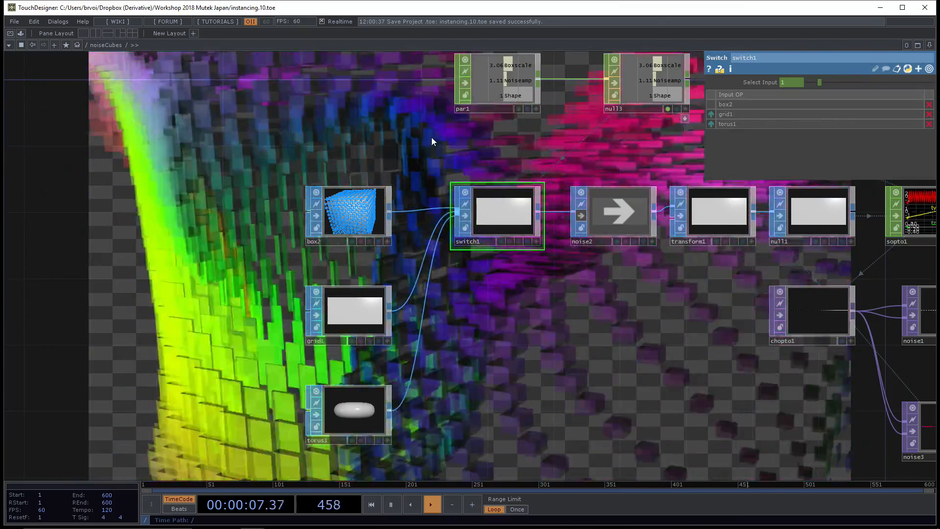
pyautogui.moveTo(431, 137); pyautogui.dragTo(381, 234)
pyautogui.scroll(-5, 403, 124)
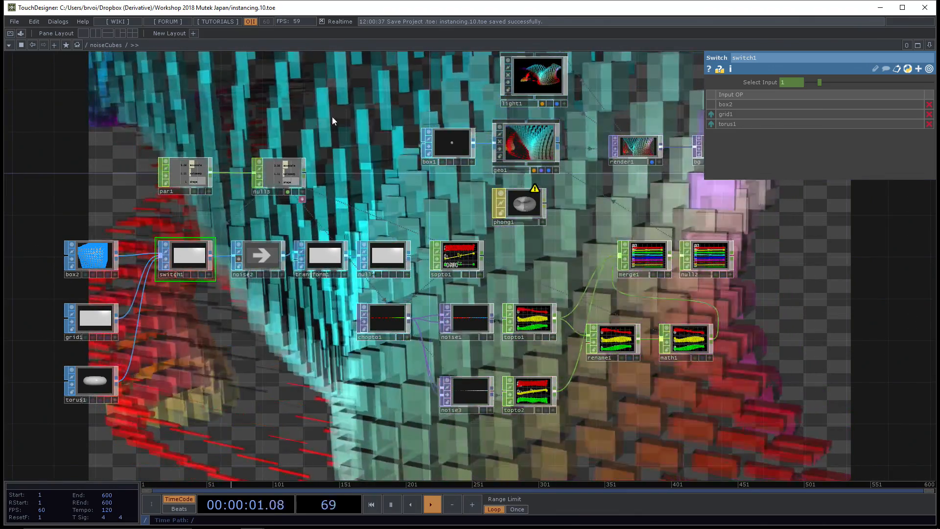
pyautogui.scroll(-6, 362, 121)
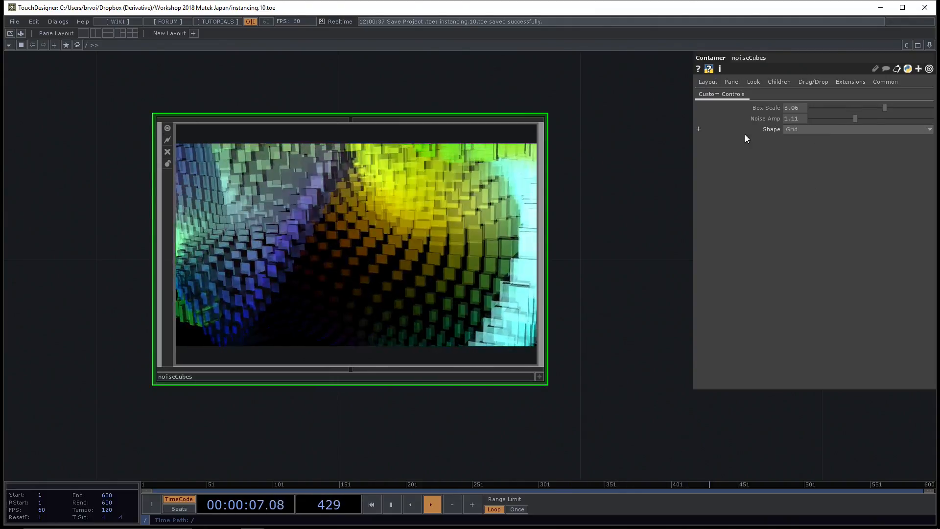
# Open noiseCubes' parameters in a floating window set aside, enter its network, and set Box Scale to 2.69 from that window
pyautogui.rightClick(429, 221)
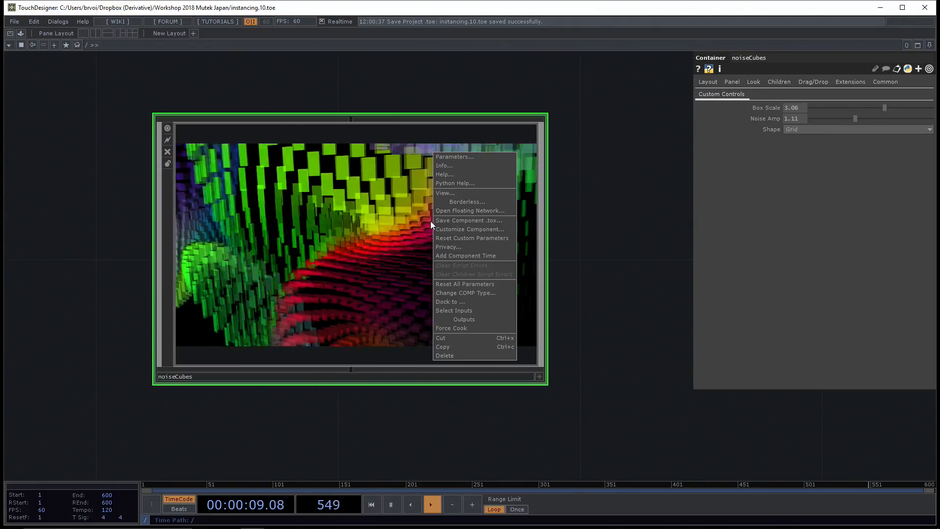
pyautogui.click(449, 156)
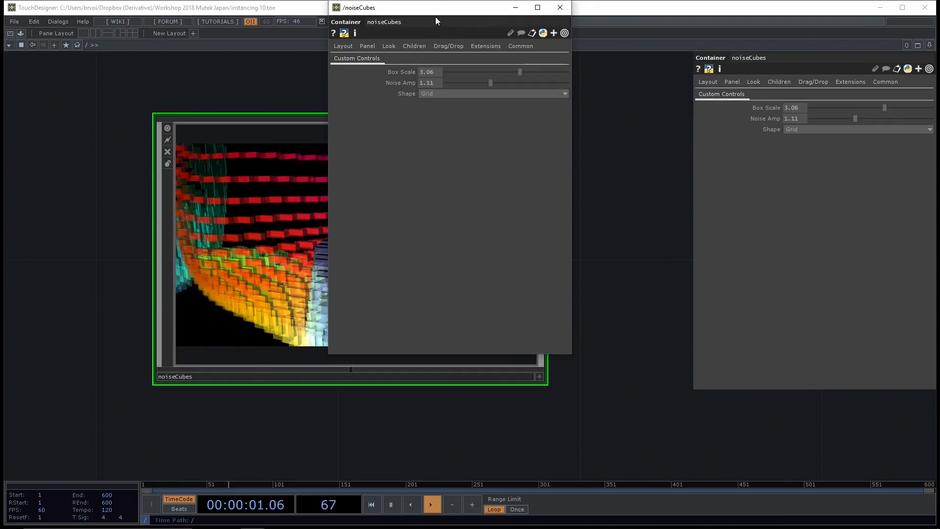
pyautogui.moveTo(435, 15); pyautogui.dragTo(109, 53)
pyautogui.press('i')
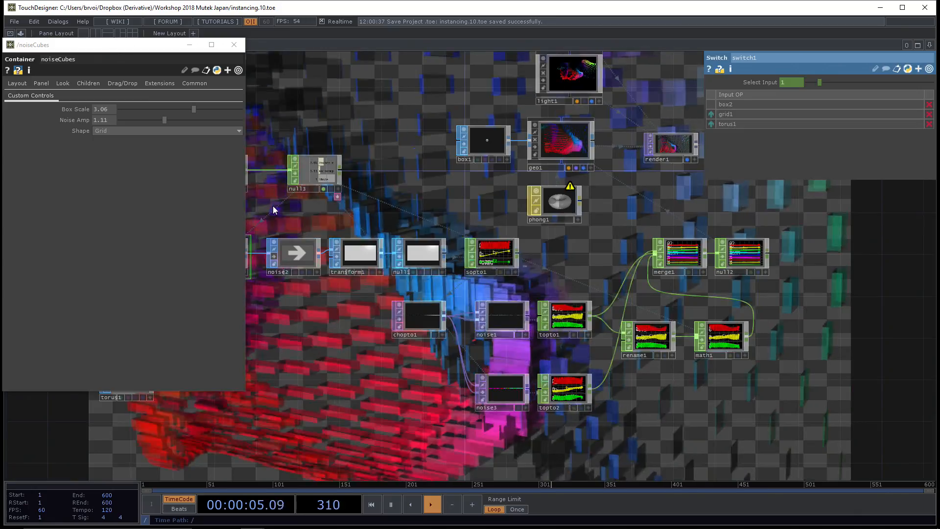
pyautogui.press('h')
pyautogui.moveTo(193, 109)
pyautogui.mouseDown()
pyautogui.moveTo(141, 109)
pyautogui.moveTo(185, 108)
pyautogui.mouseUp()
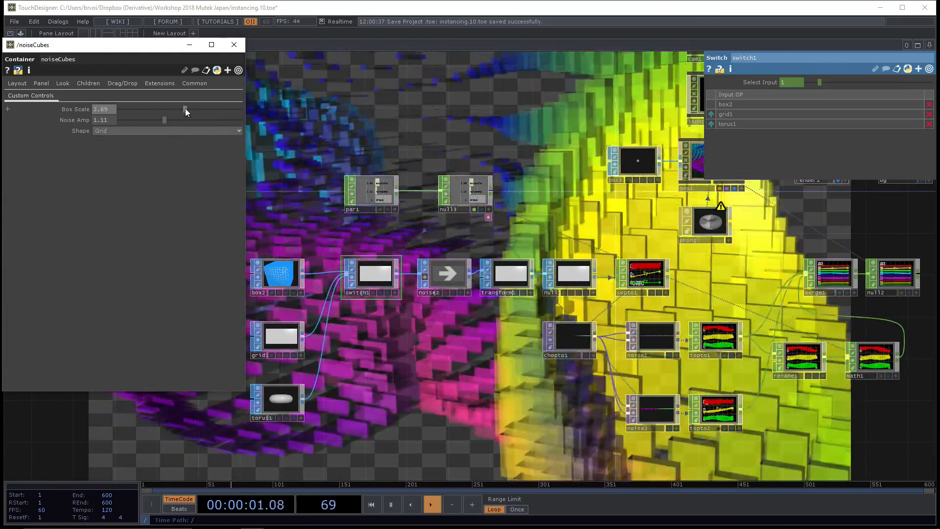
pyautogui.scroll(-2, 419, 139)
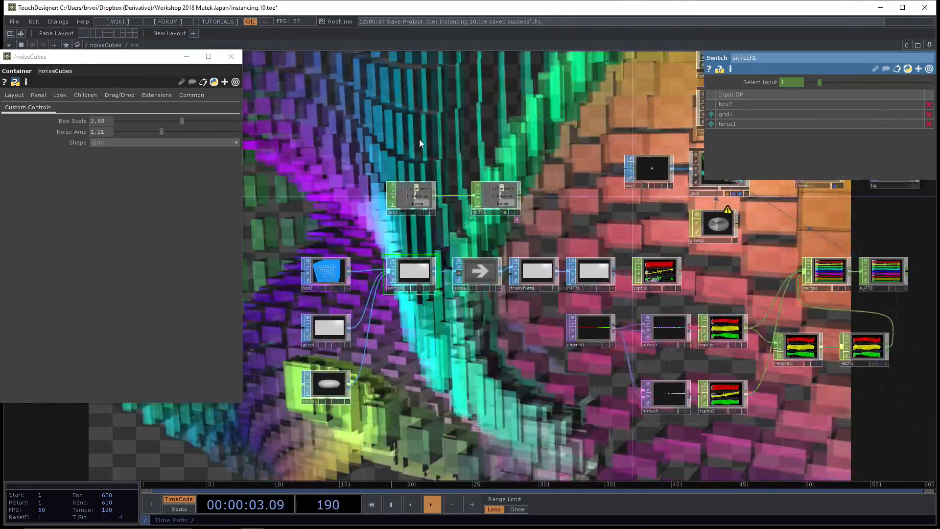
pyautogui.moveTo(466, 128); pyautogui.dragTo(470, 160)
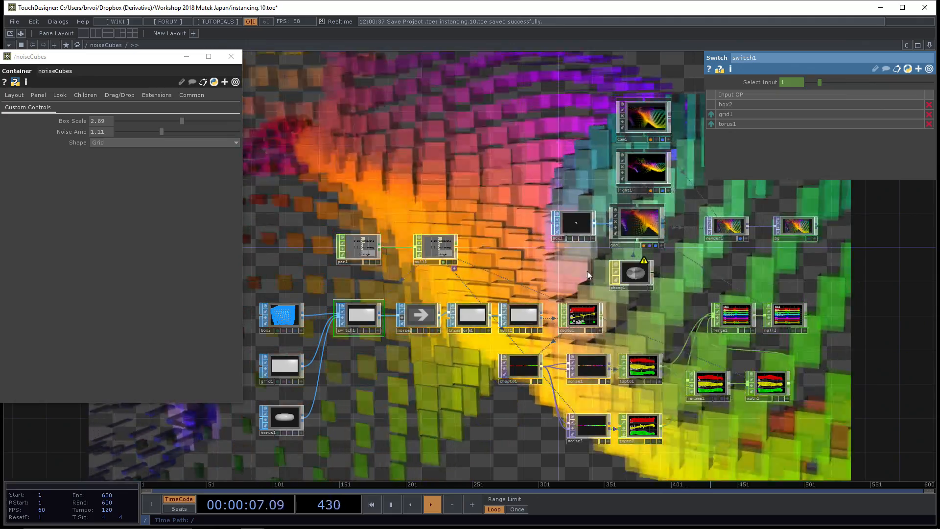
# Add a Sphere SOP near box1, wire it into geo1 in place of box1, and set all its radii to 0.04
pyautogui.scroll(4, 568, 259)
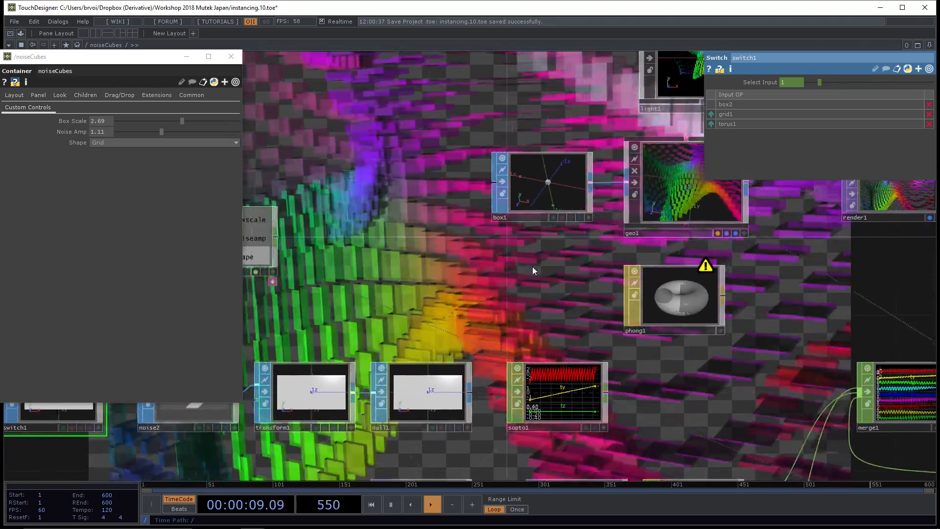
pyautogui.scroll(3, 588, 262)
pyautogui.press('Tab')
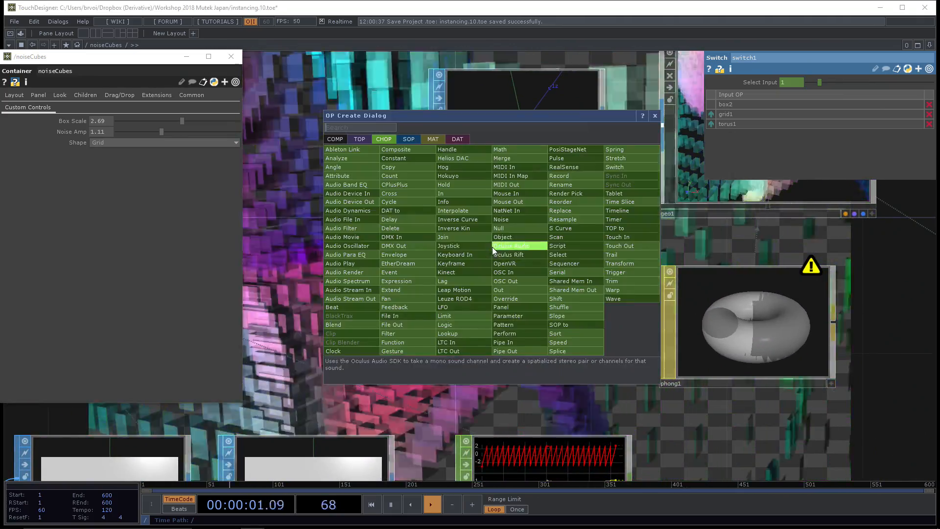
pyautogui.click(407, 140)
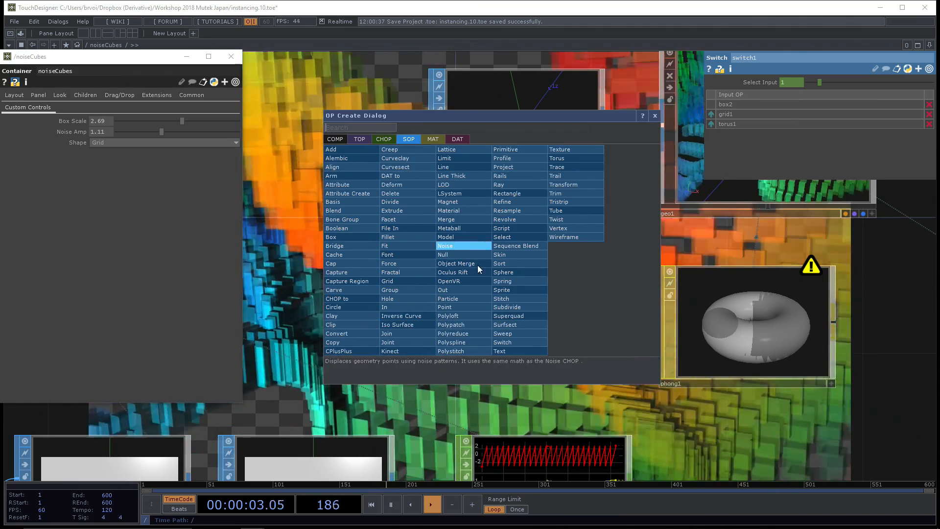
pyautogui.click(507, 277)
pyautogui.click(368, 289)
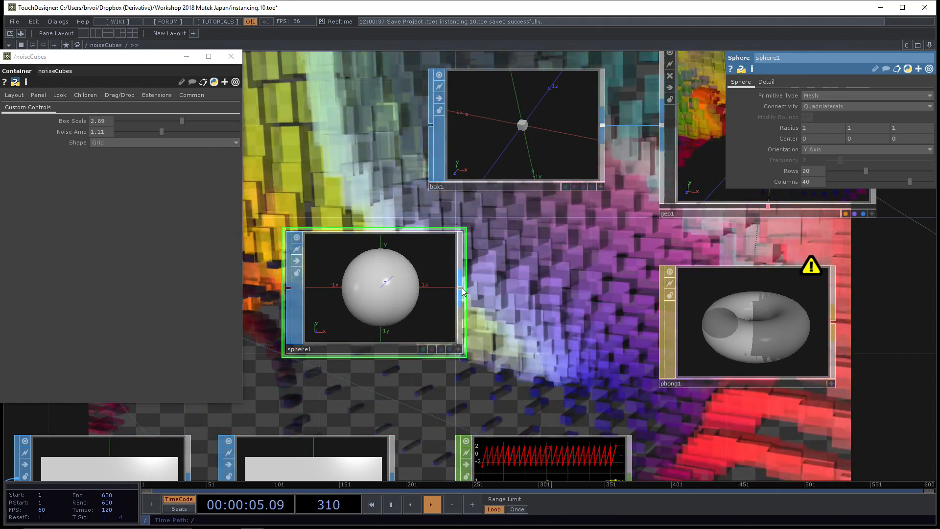
pyautogui.click(663, 133)
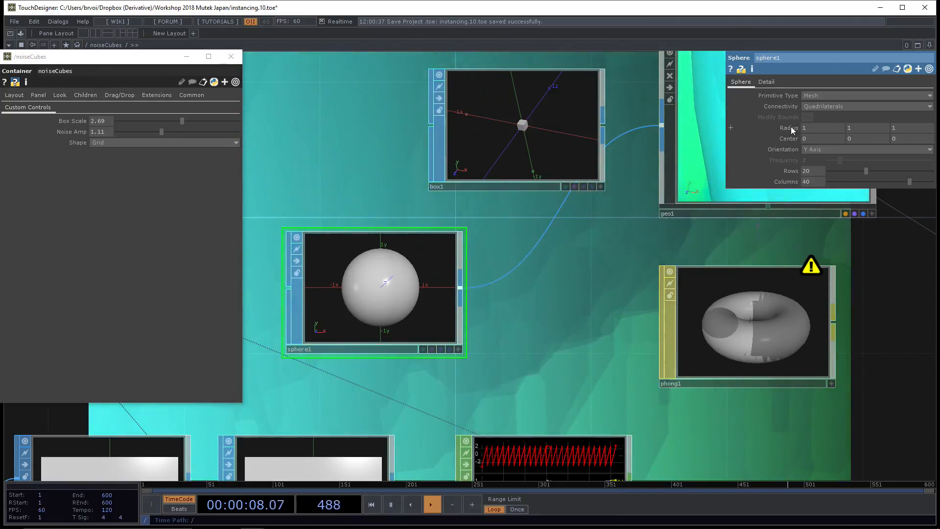
pyautogui.moveTo(793, 130); pyautogui.dragTo(787, 111)
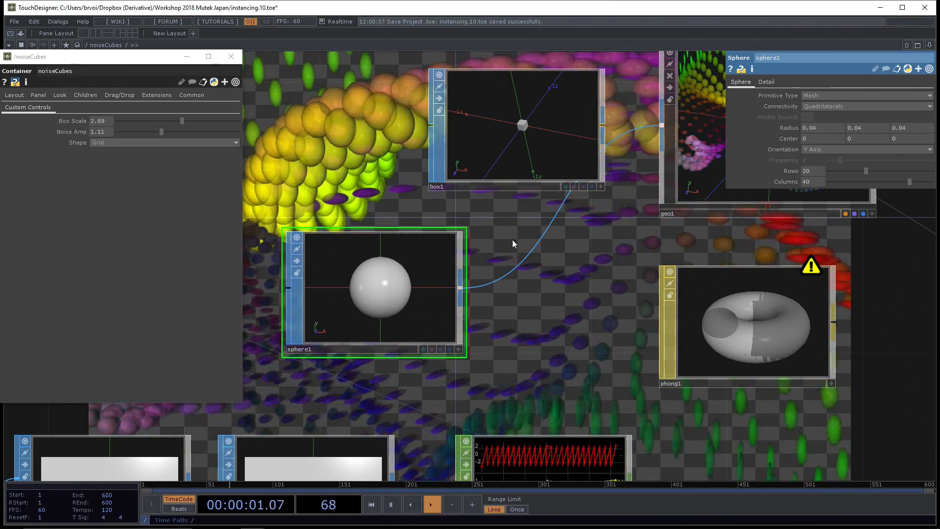
# Make the phong1 material fully opaque by setting its Alpha Front to 1
pyautogui.moveTo(549, 290); pyautogui.dragTo(551, 284)
pyautogui.scroll(-3, 558, 351)
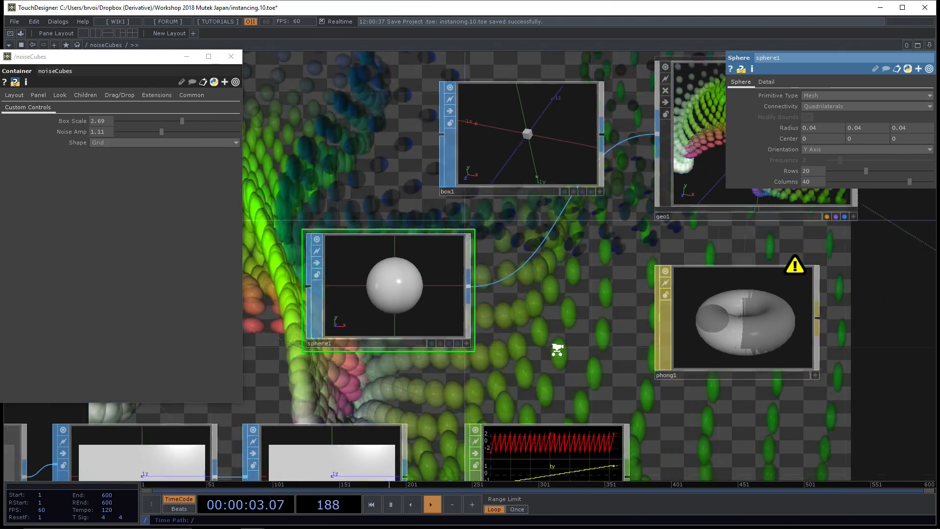
pyautogui.moveTo(562, 346); pyautogui.dragTo(582, 295)
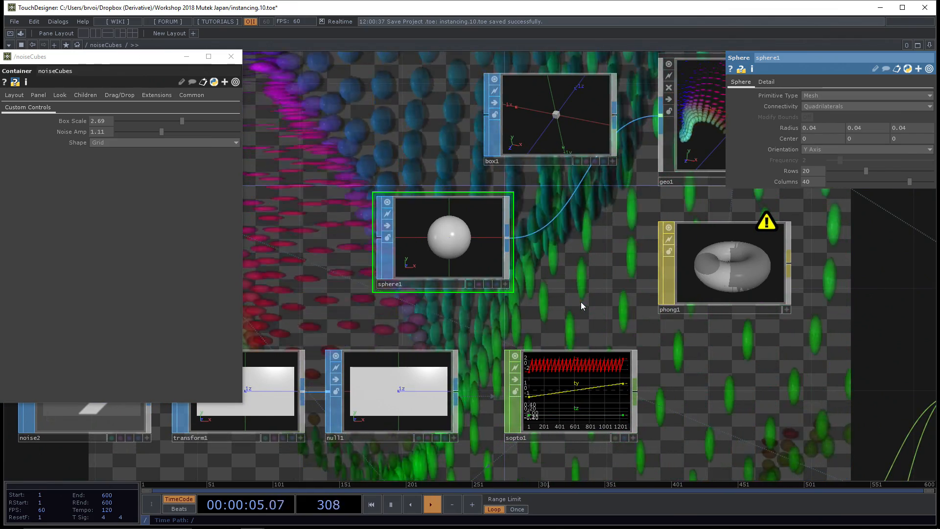
pyautogui.click(745, 277)
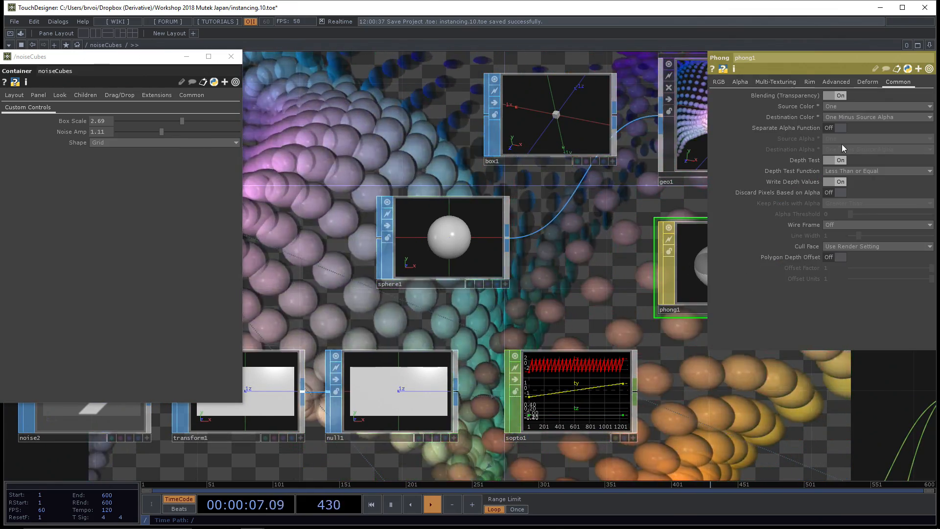
pyautogui.click(744, 84)
pyautogui.moveTo(860, 116); pyautogui.dragTo(933, 117)
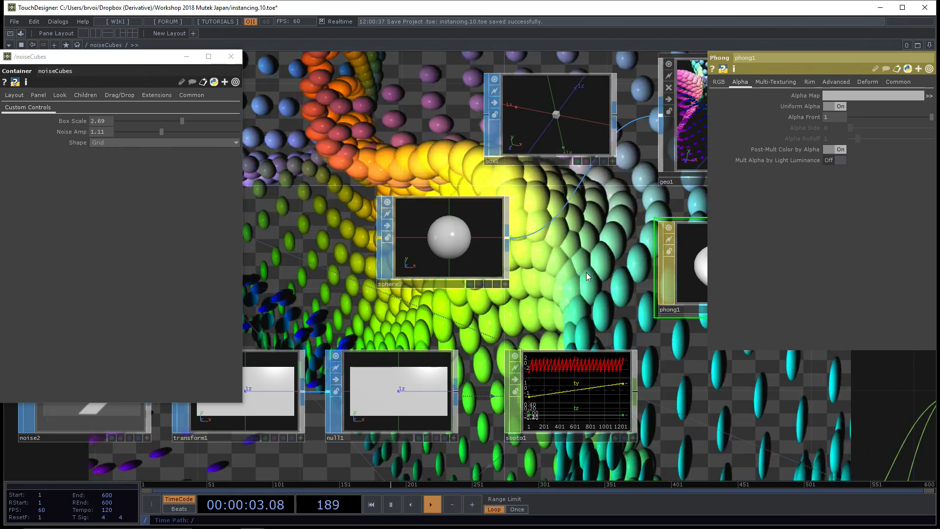
# Add a Tube SOP beside box1, with both radii set to 0.1 and Height set to 0.27
pyautogui.press('Tab')
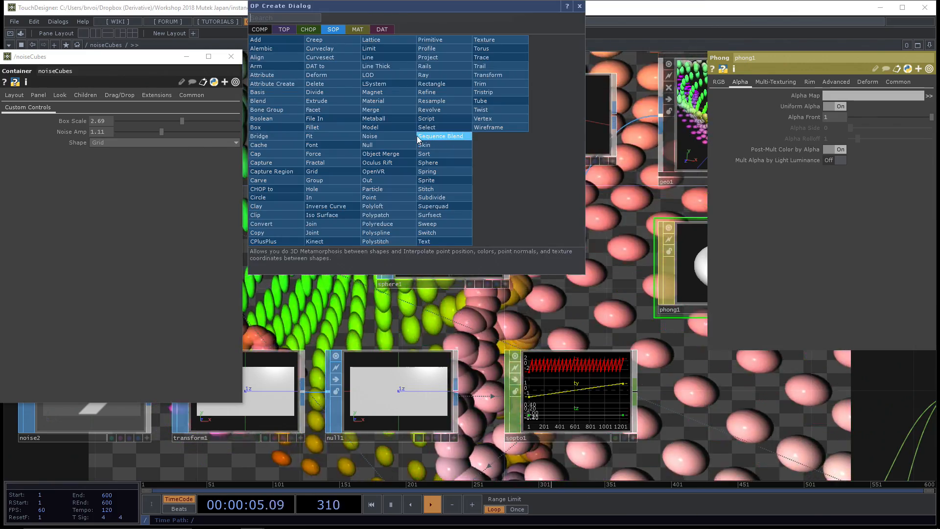
pyautogui.click(504, 102)
pyautogui.click(351, 129)
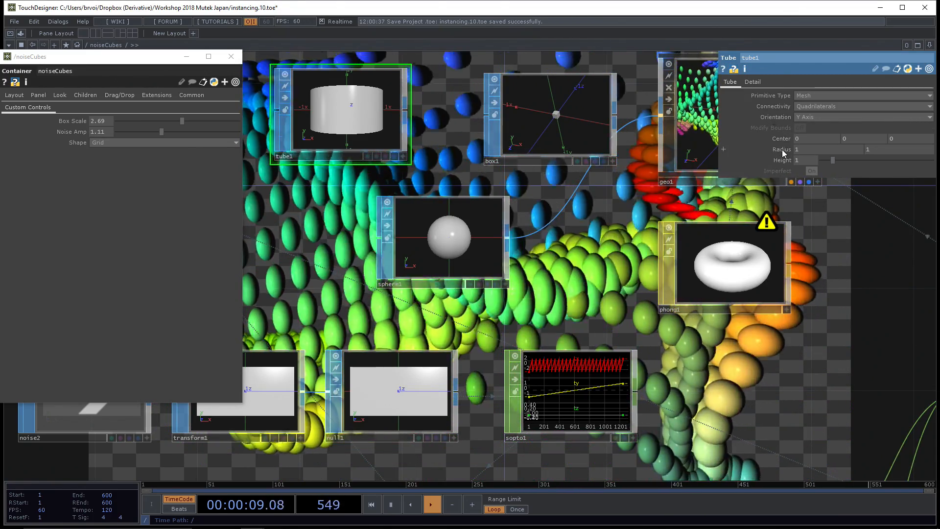
pyautogui.moveTo(782, 153); pyautogui.dragTo(756, 139, button='middle')
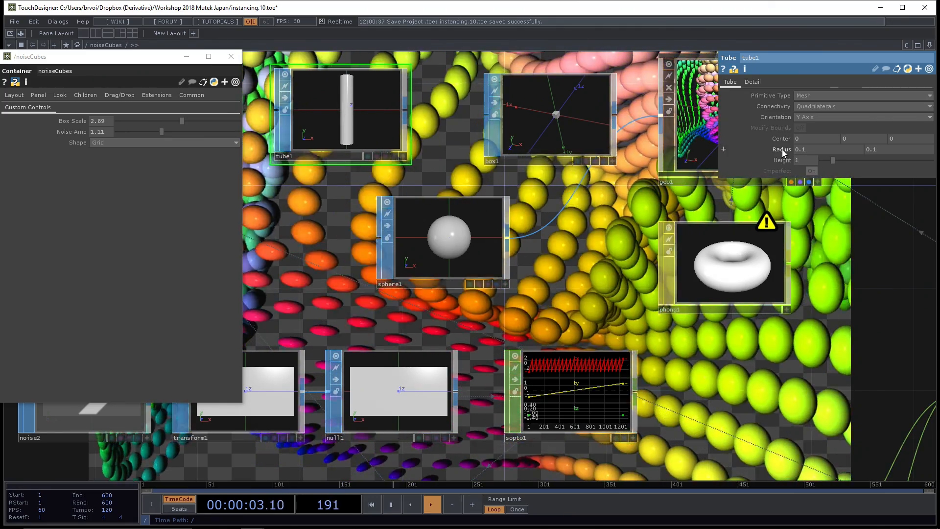
pyautogui.moveTo(833, 161); pyautogui.dragTo(826, 160)
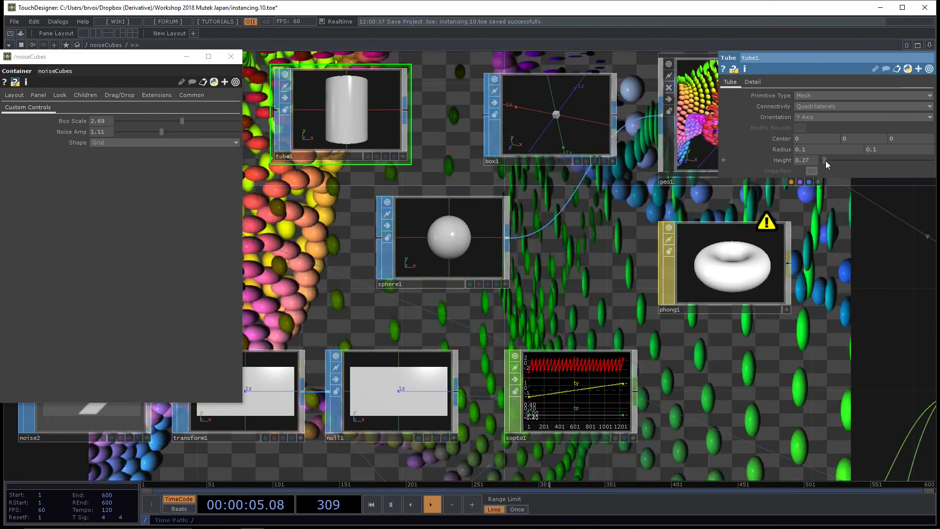
# Wire tube1 into geo1 in place of sphere1, try its Orientation on Z Axis, and settle on X Axis
pyautogui.click(405, 110)
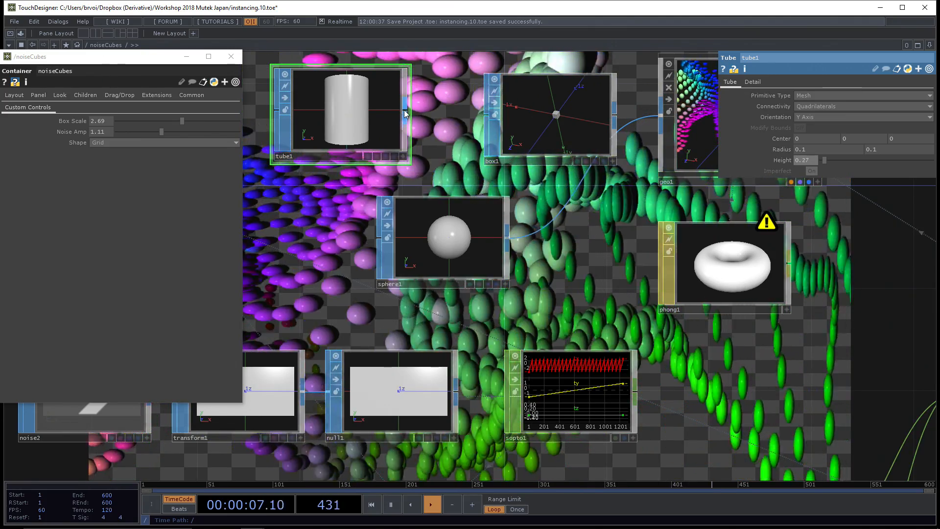
pyautogui.click(668, 121)
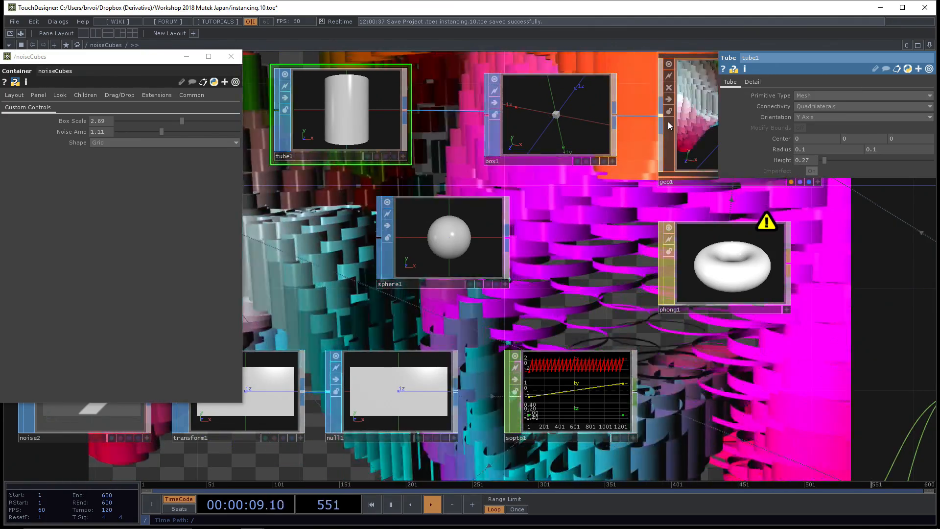
pyautogui.click(805, 116)
pyautogui.click(806, 144)
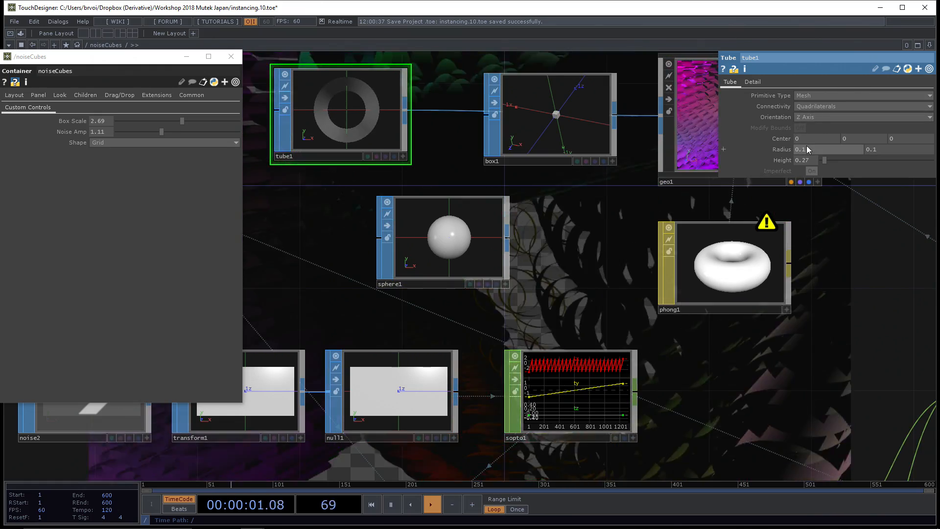
pyautogui.click(804, 126)
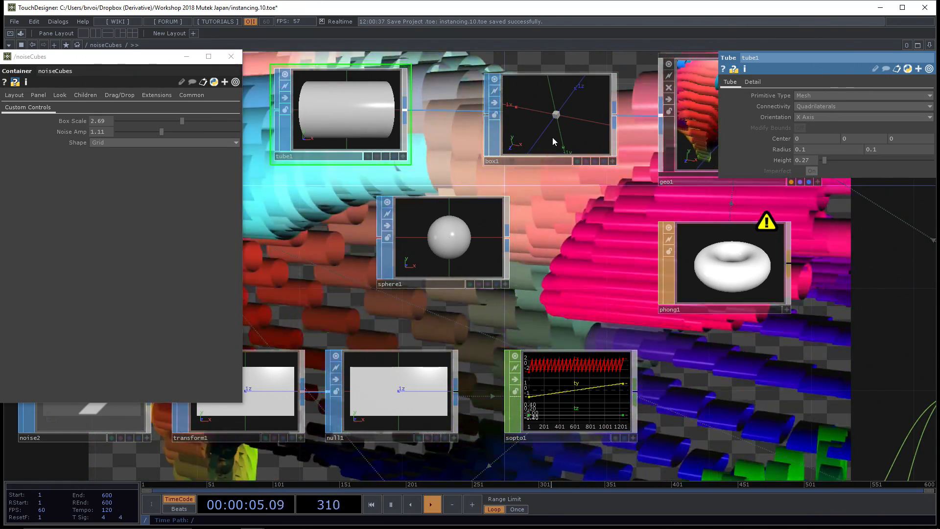
# Stack the source shapes beside geo1, with tube1 above box1 and sphere1 below it
pyautogui.moveTo(430, 228); pyautogui.dragTo(533, 228)
pyautogui.moveTo(378, 212); pyautogui.dragTo(379, 261)
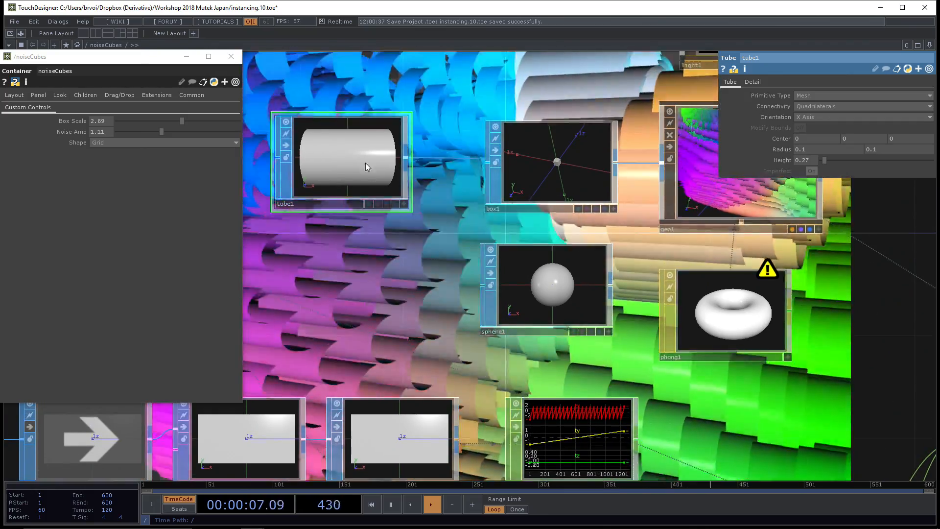
pyautogui.moveTo(370, 173); pyautogui.dragTo(575, 71)
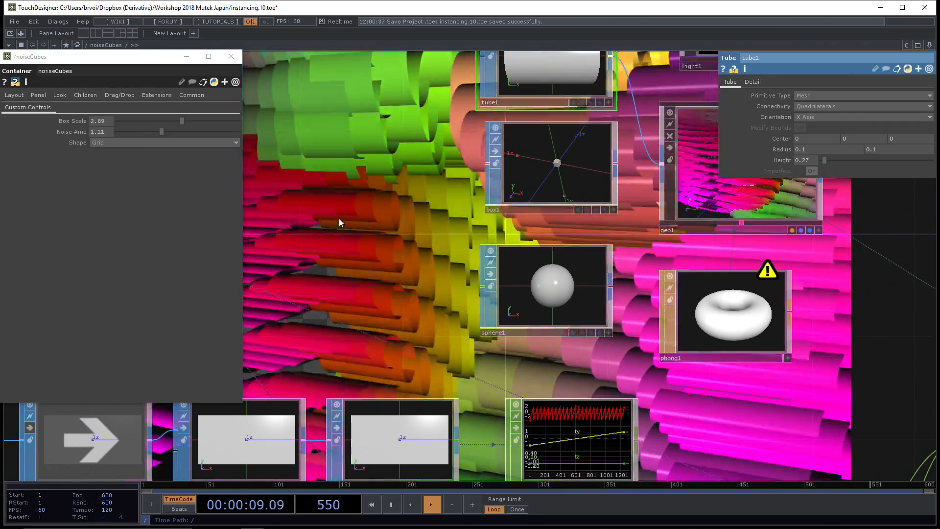
pyautogui.moveTo(340, 222); pyautogui.dragTo(269, 223)
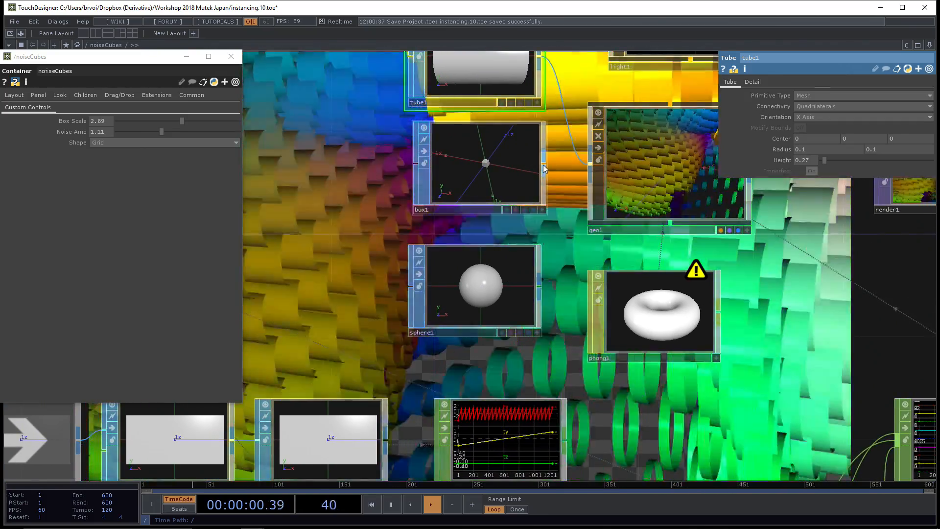
# Switch geo1's input between the box, sphere and tube, set tube1's Height to 0.18, and leave box1 connected
pyautogui.moveTo(545, 166); pyautogui.dragTo(591, 162)
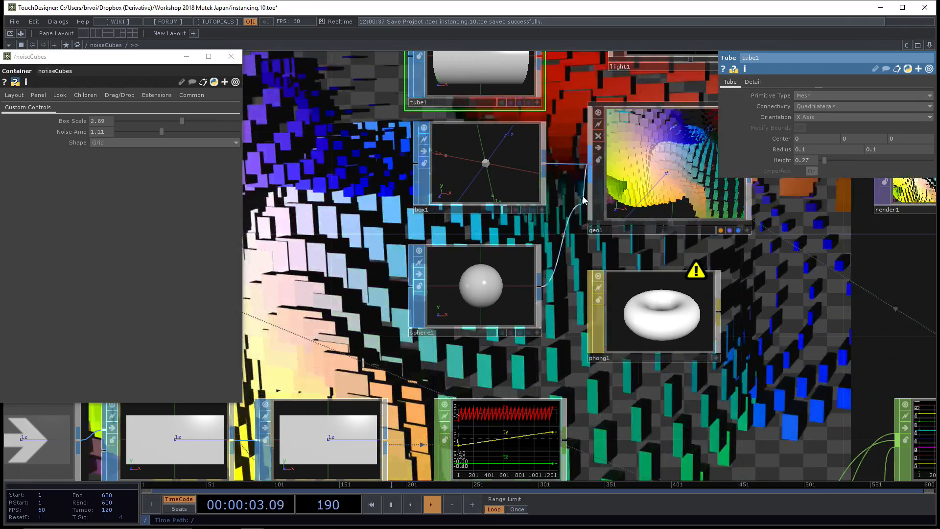
pyautogui.moveTo(582, 198); pyautogui.dragTo(590, 165)
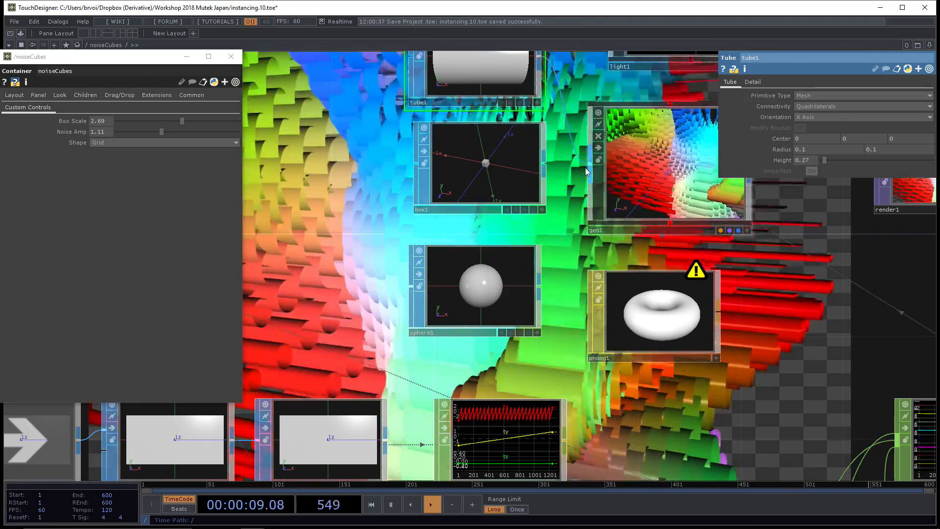
pyautogui.moveTo(832, 160); pyautogui.dragTo(826, 161)
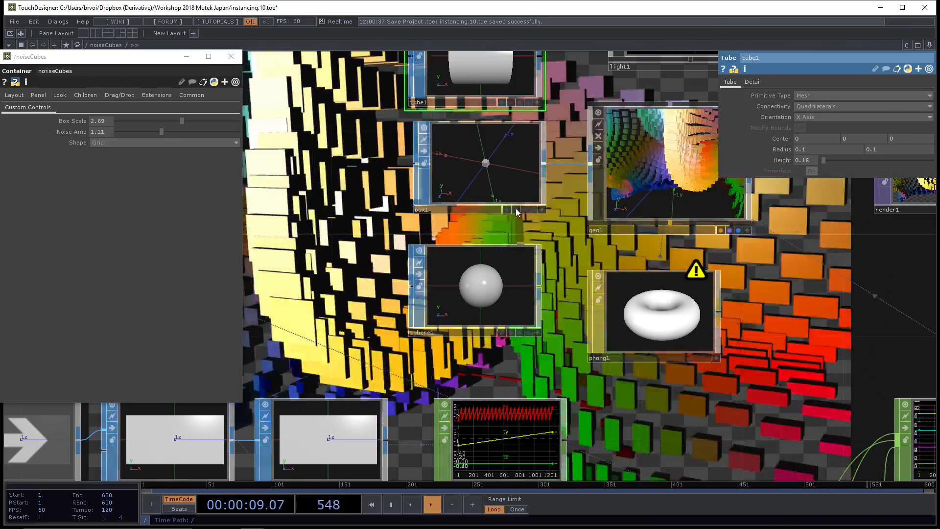
pyautogui.scroll(-2, 364, 202)
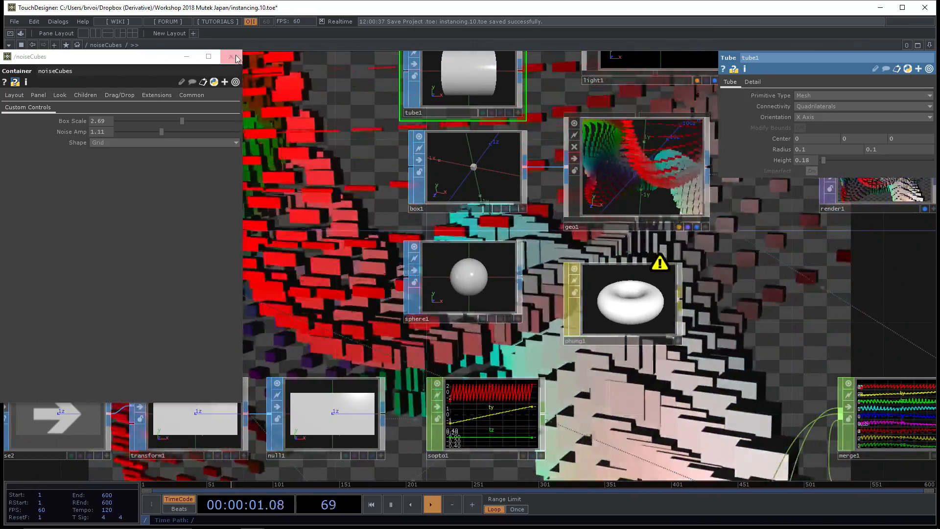